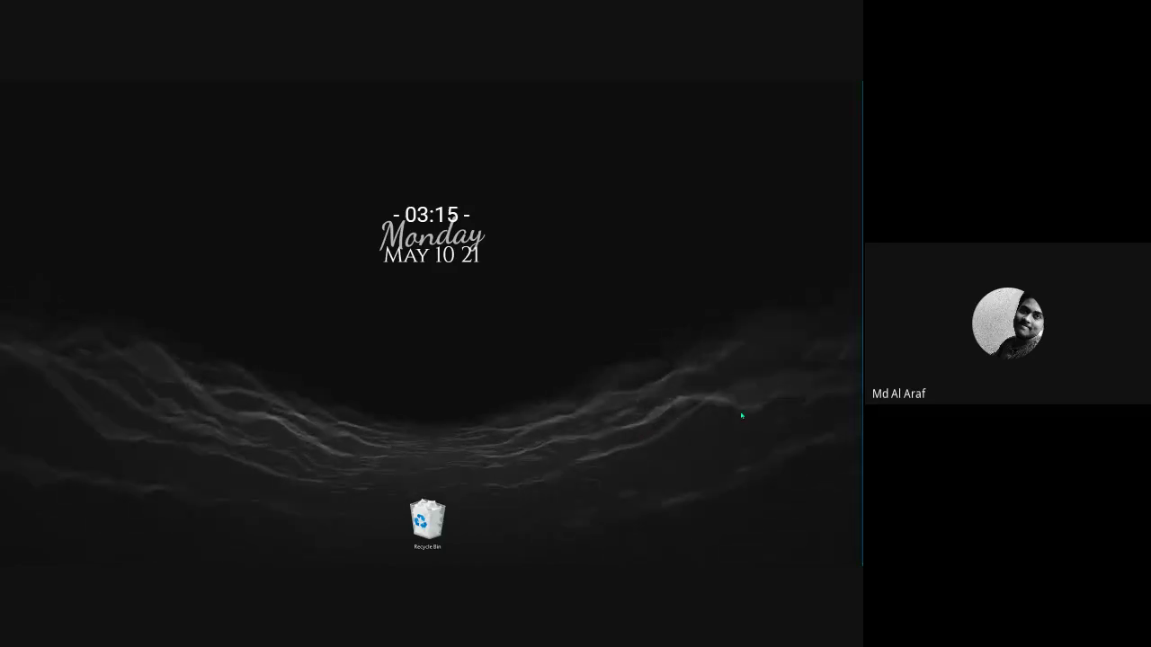
Launch Adobe Illustrator and wait for its Home screen with presets and Recent files.
mouse_move(859, 335)
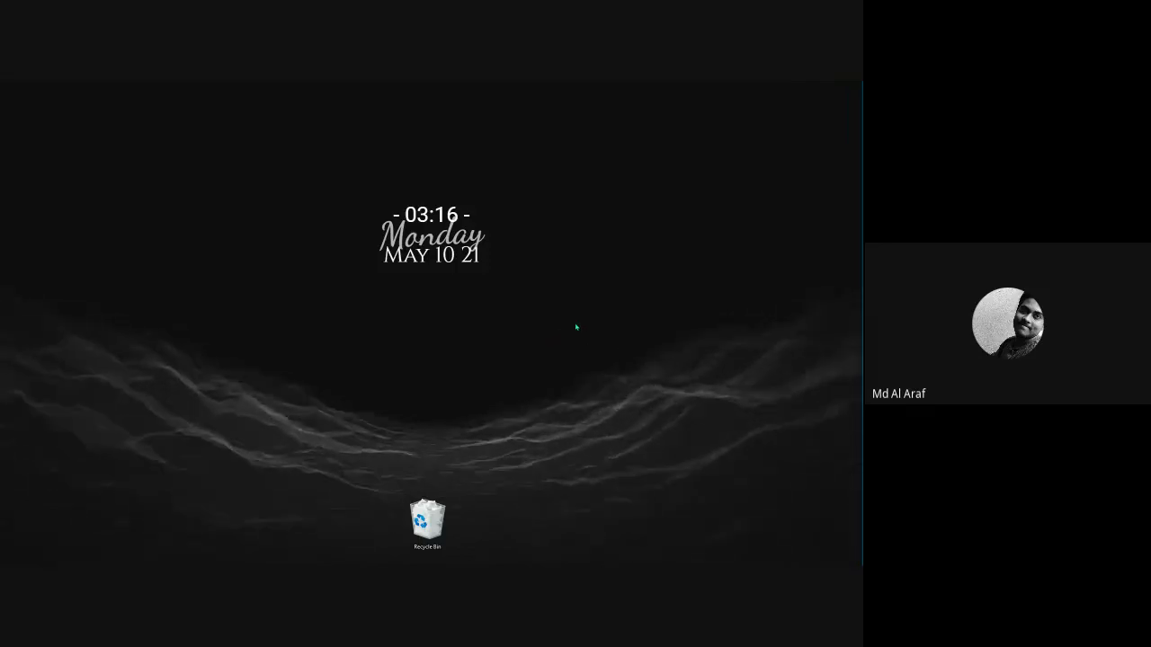
mouse_move(860, 360)
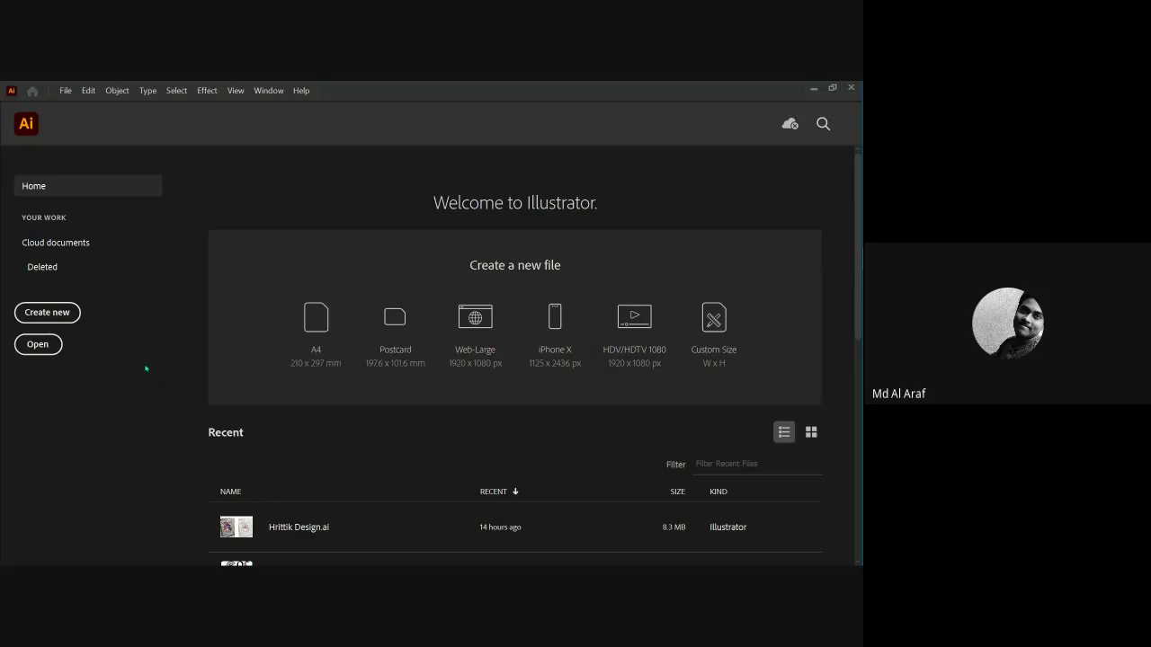
Start a new document and try a width of 3400 and height of 233.
scroll(243, 340, down, 2)
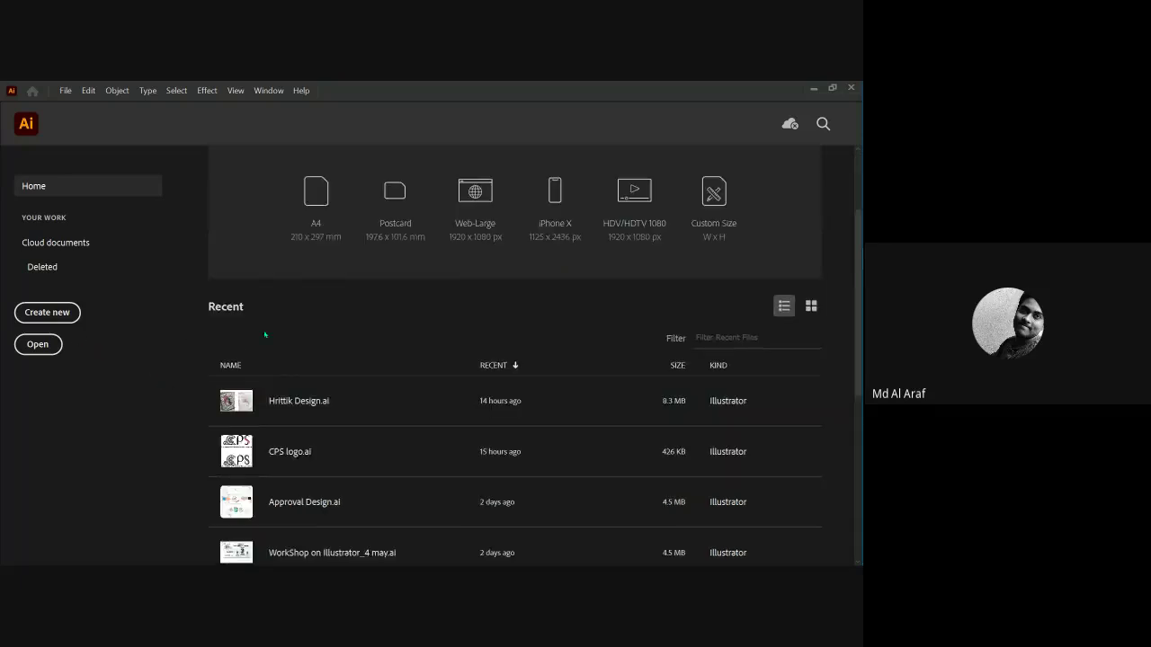
scroll(279, 351, up, 2)
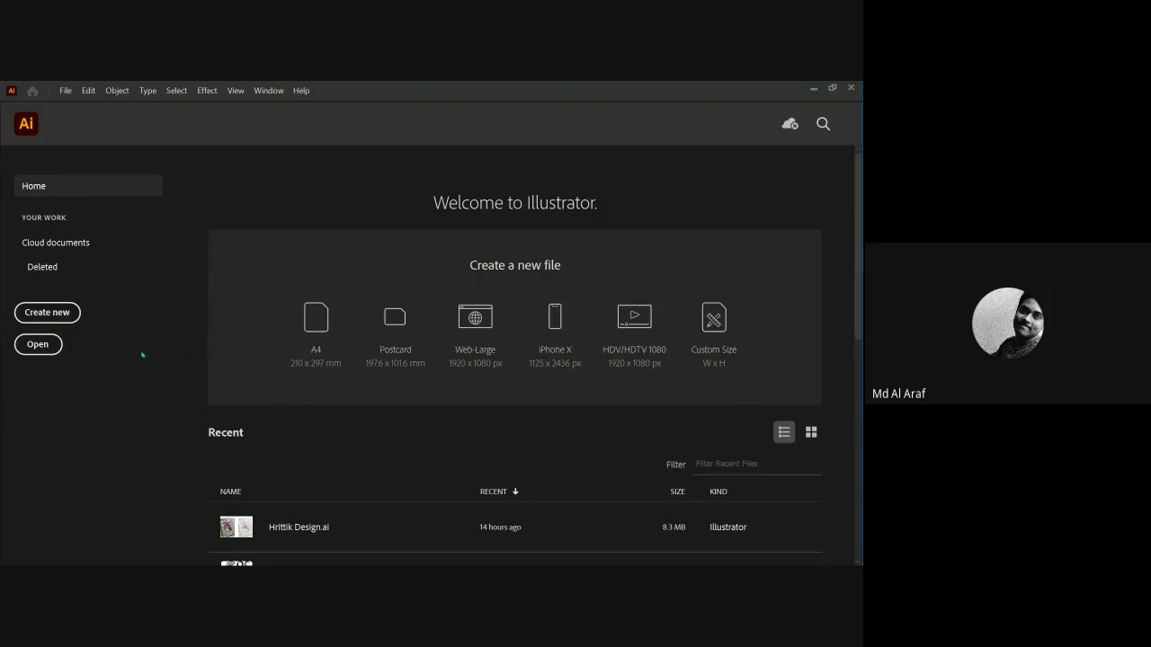
click(47, 312)
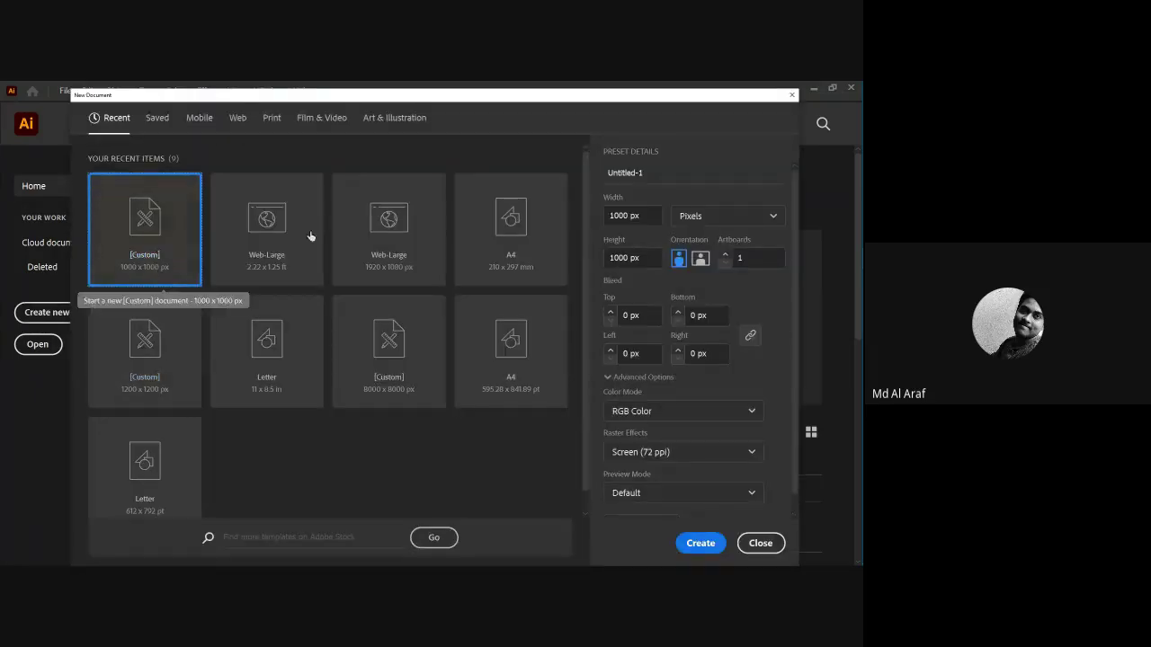
mouse_move(407, 99)
mouse_down()
mouse_move(288, 249)
mouse_move(361, 139)
mouse_move(401, 109)
mouse_up()
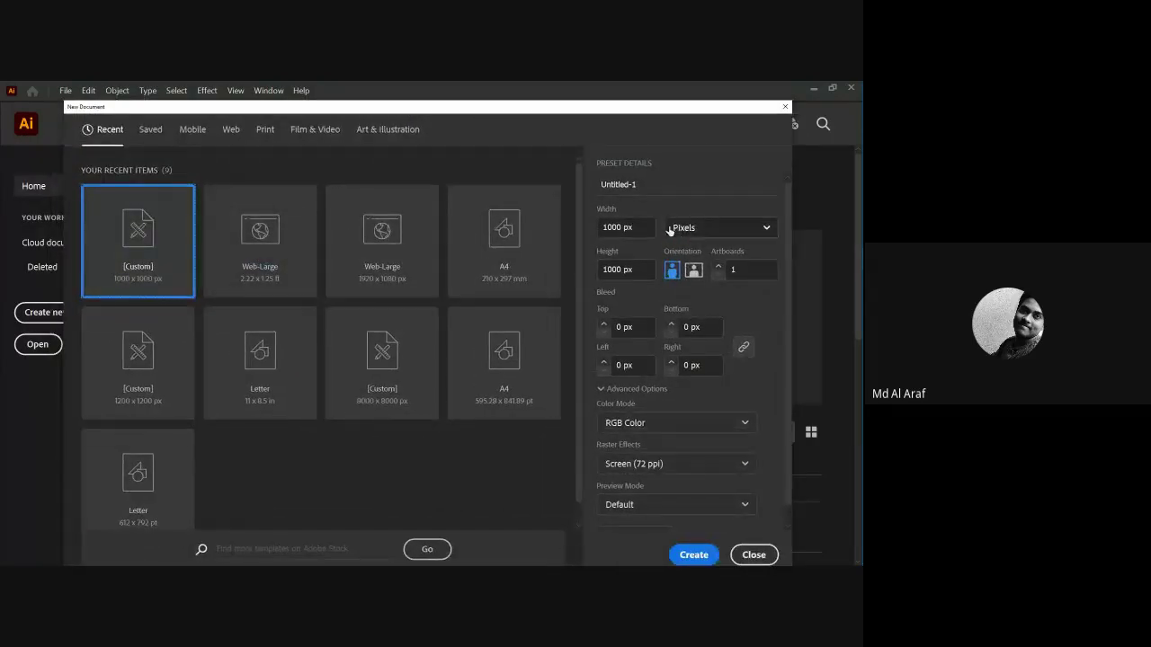
click(685, 231)
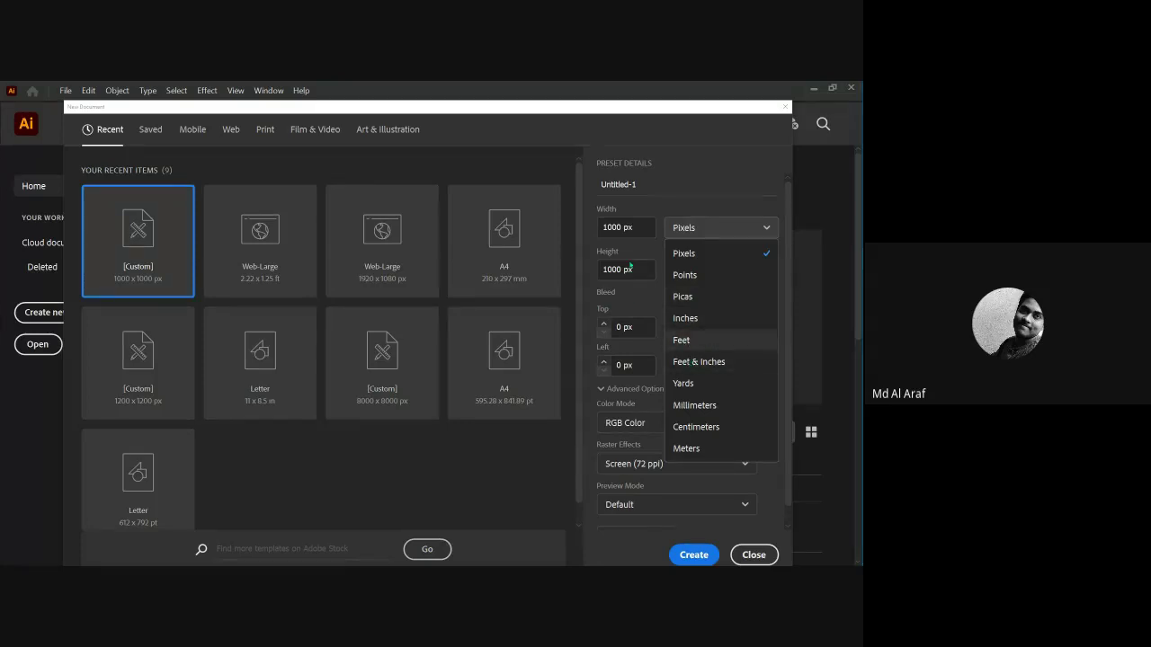
double_click(615, 226)
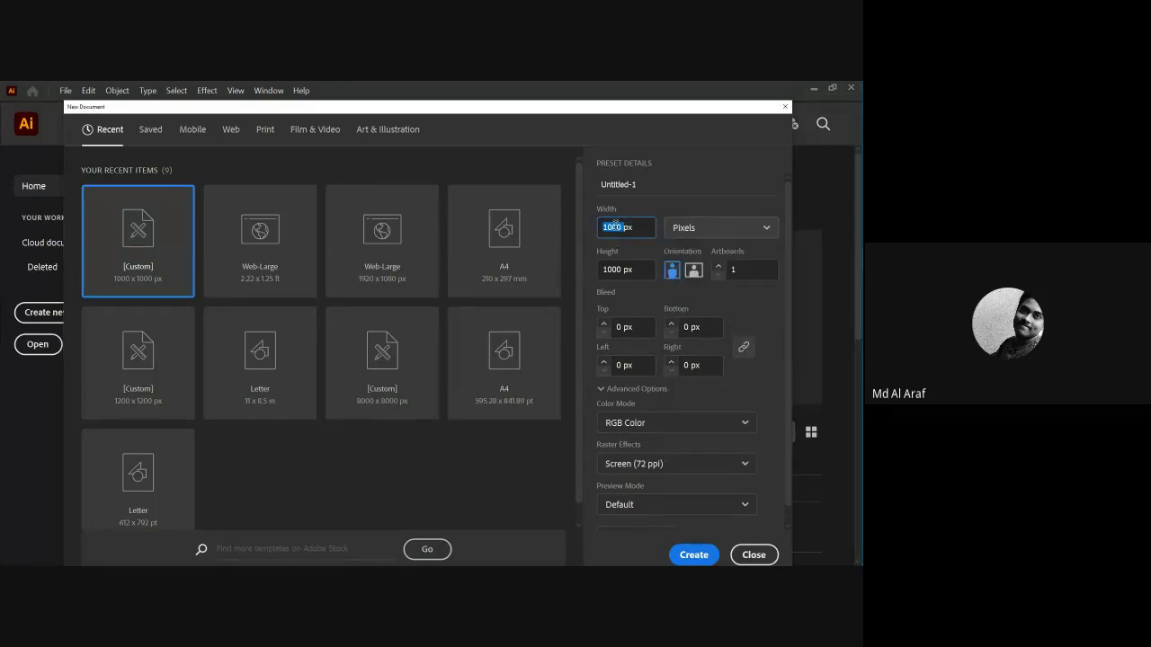
text(3400)
double_click(613, 269)
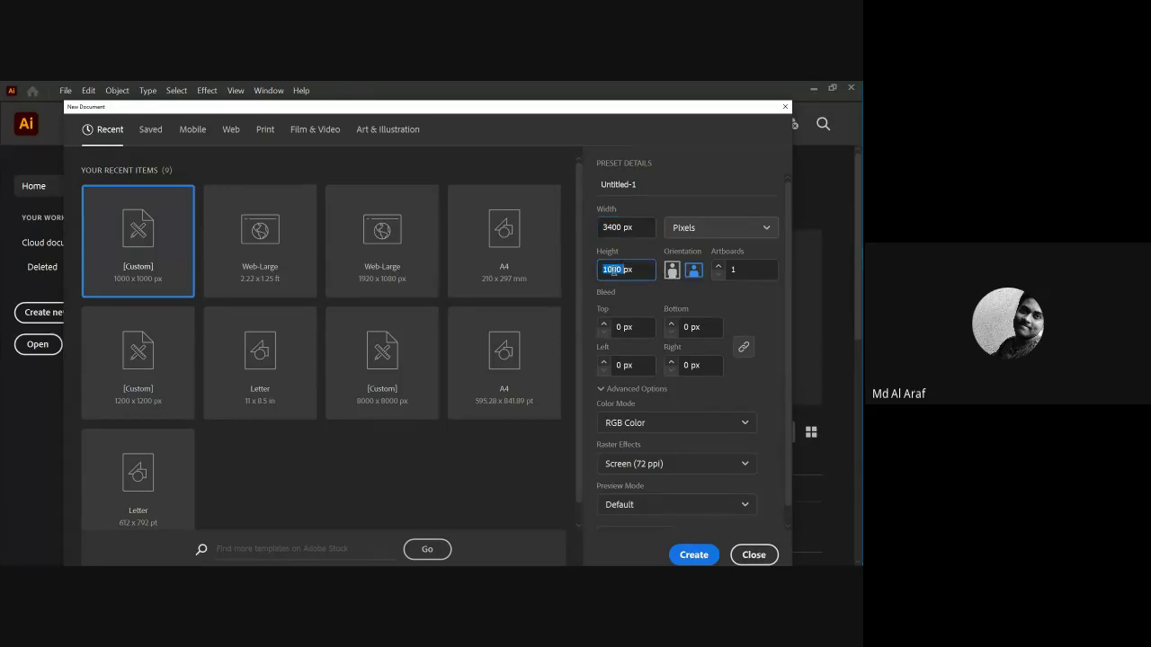
text(233)
Create the document from the Web-Large 2.22 x 1.25 ft preset.
scroll(270, 454, down, 1)
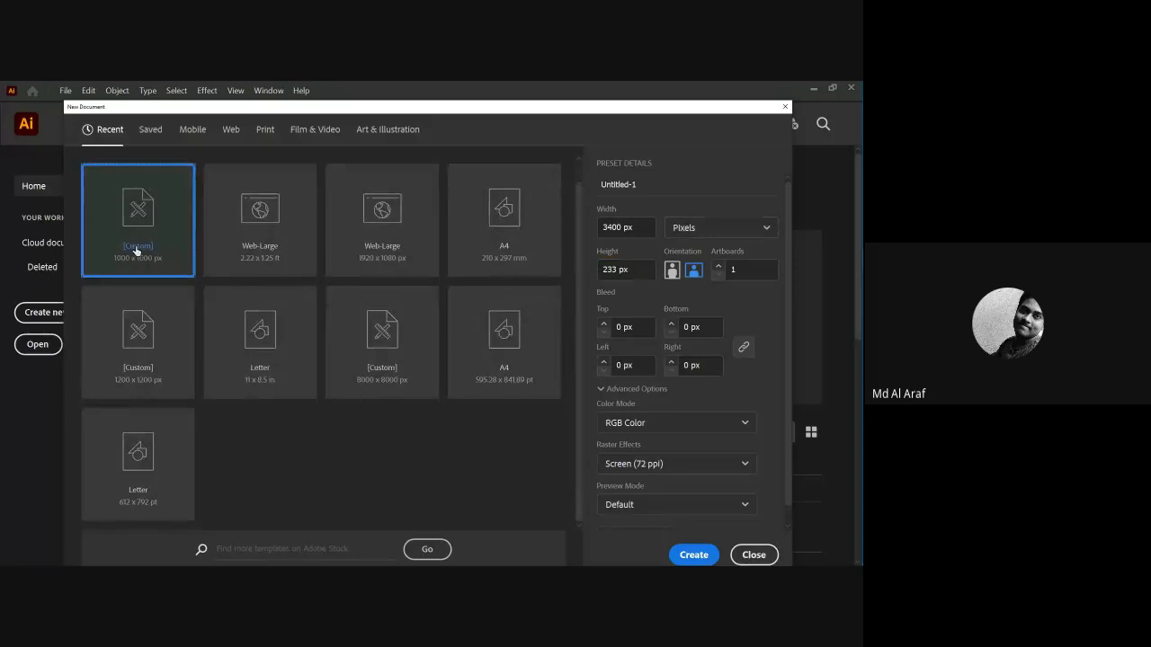
click(236, 236)
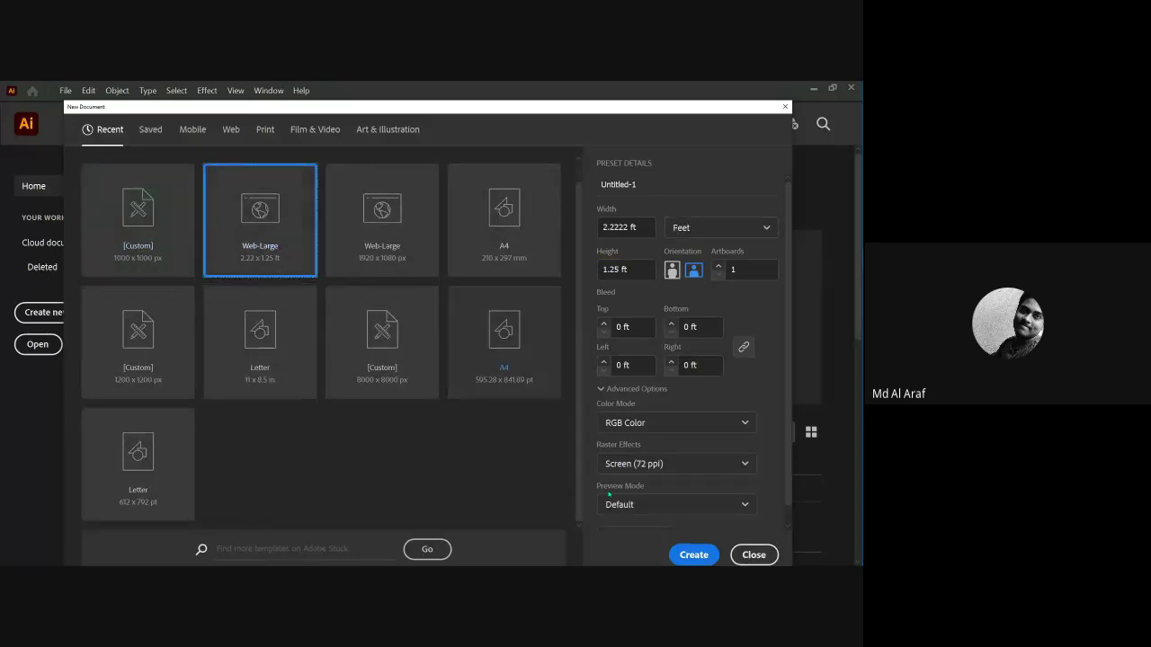
click(690, 555)
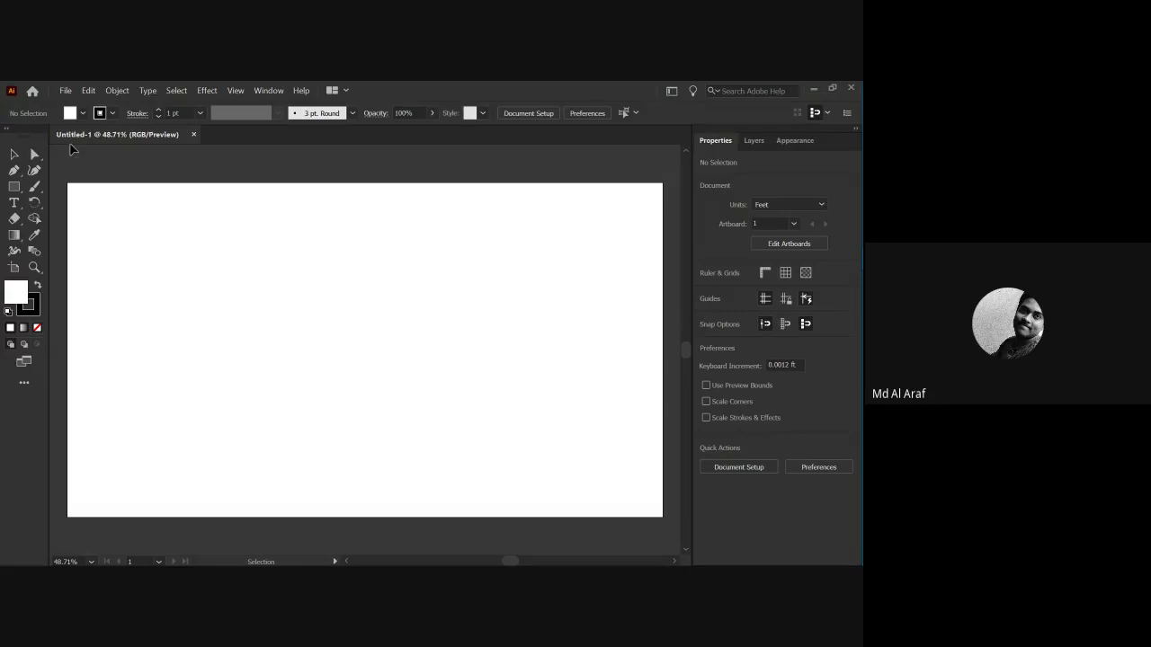
Snip the program's menu bar and paste it onto the artboard.
key(super+shift+s)
drag(51, 81, 369, 108)
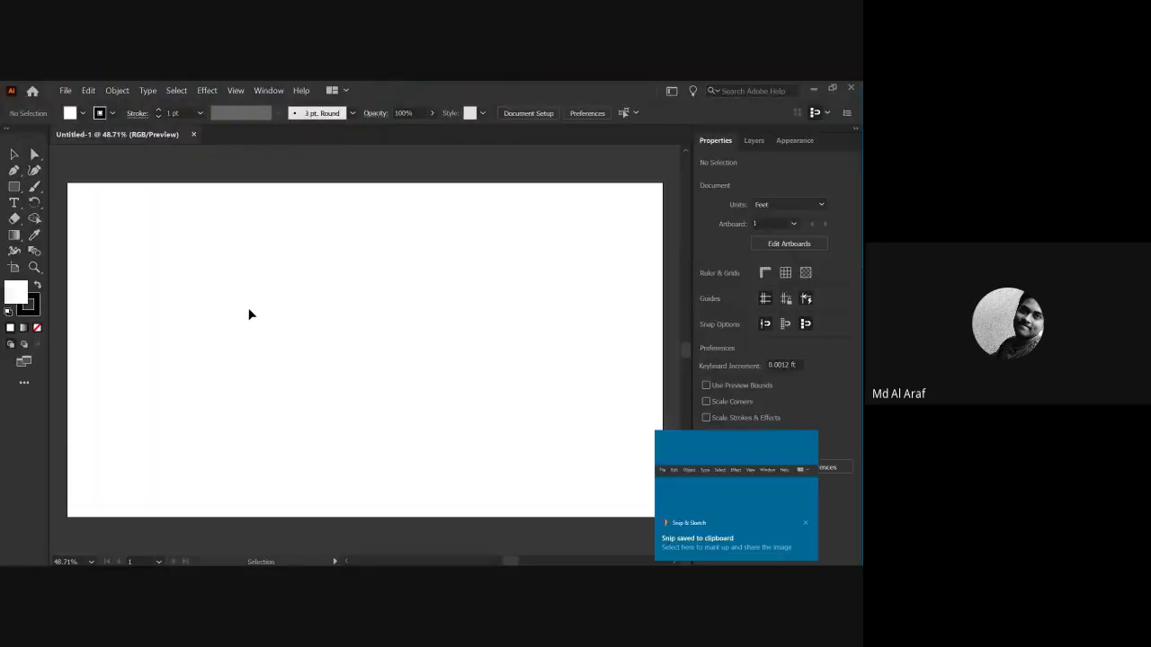
key(a)
key(ctrl+v)
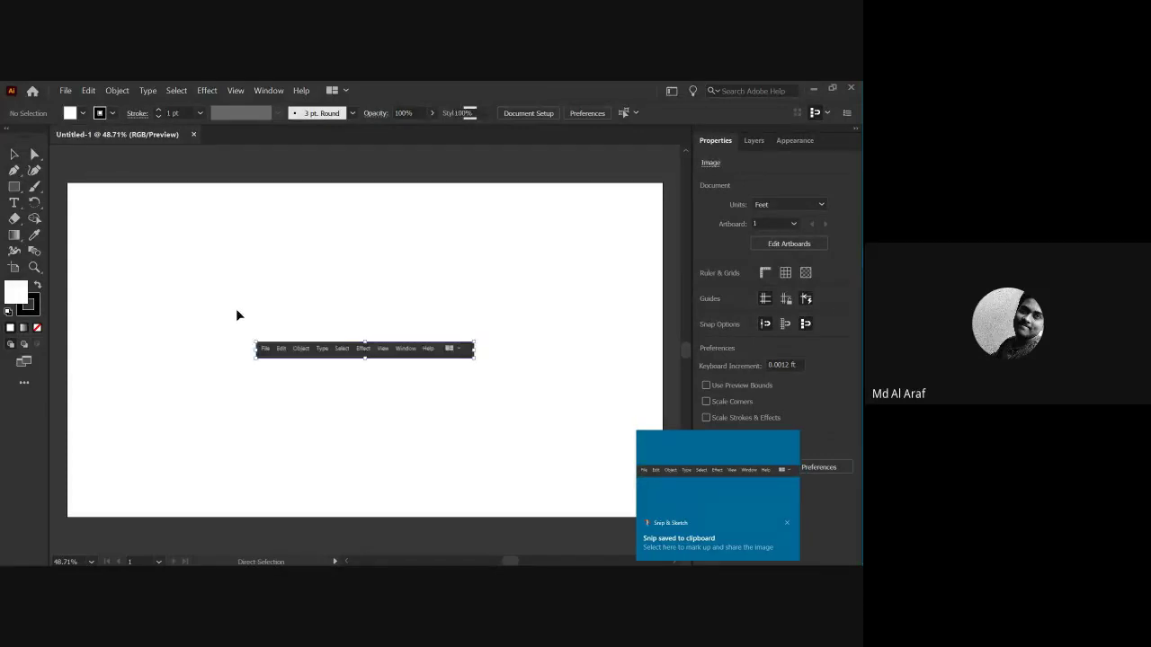
key(v)
Enlarge the menu-bar image to about 1.31 ft wide and move it up-left.
drag(265, 340, 232, 298)
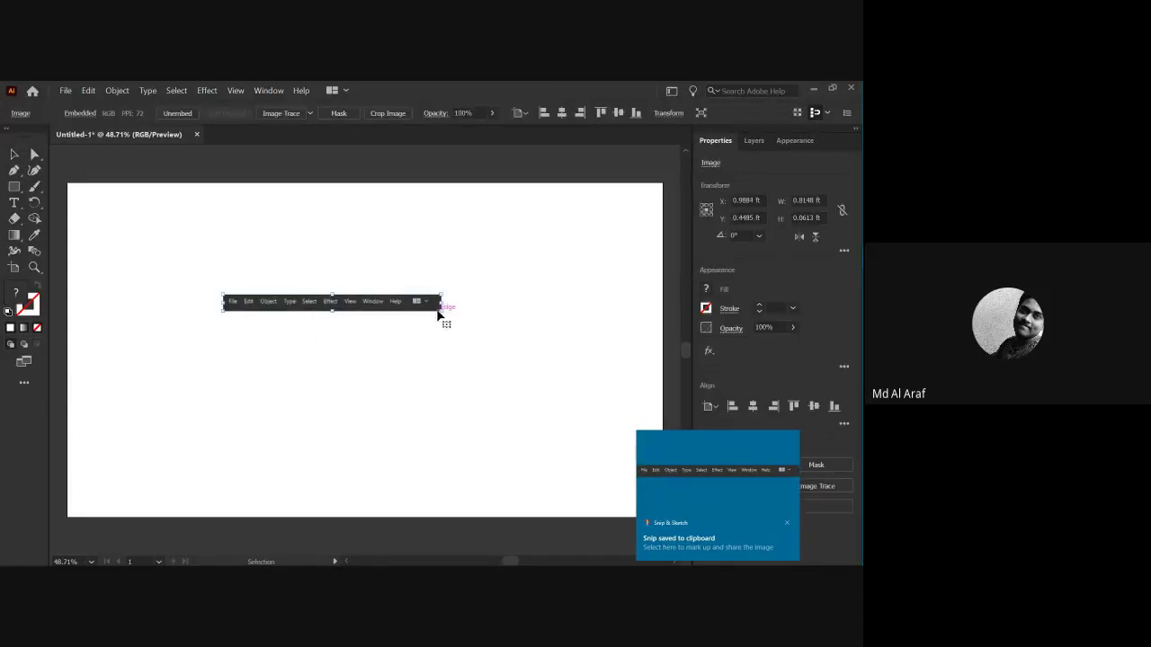
drag(442, 310, 575, 407)
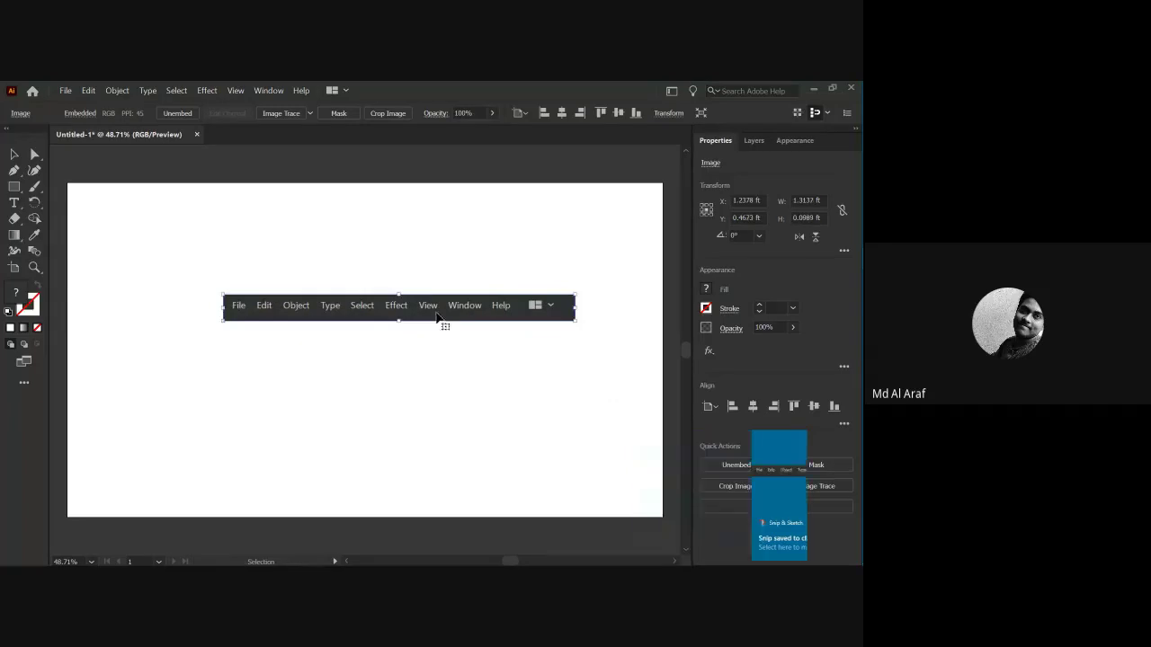
drag(441, 324, 355, 321)
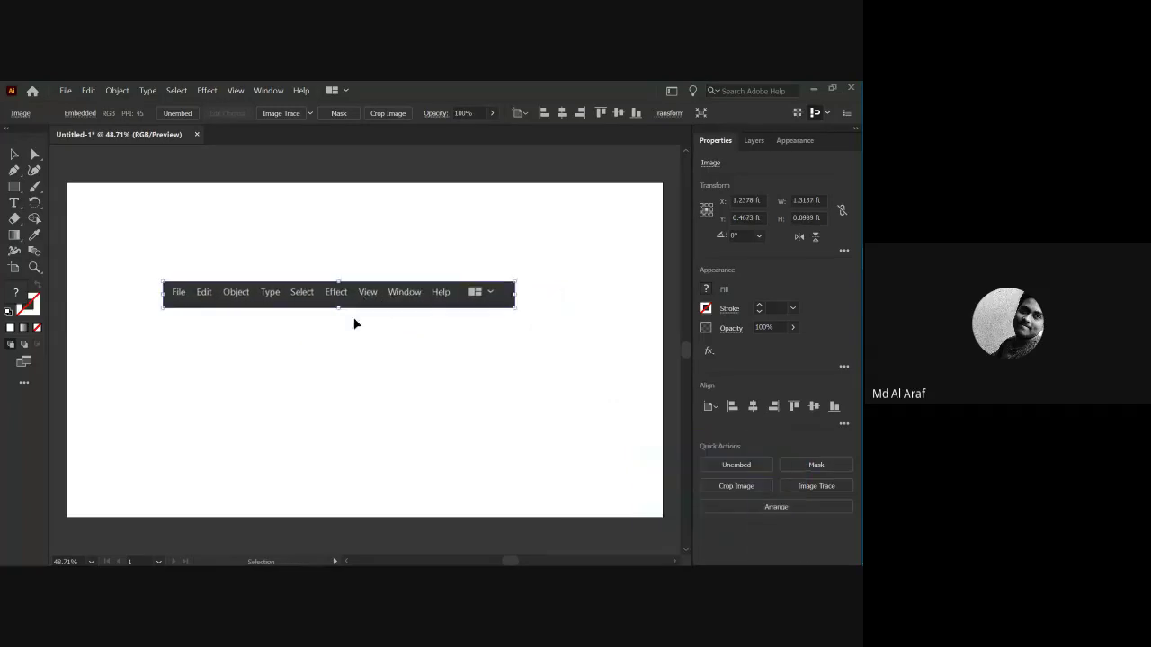
click(287, 332)
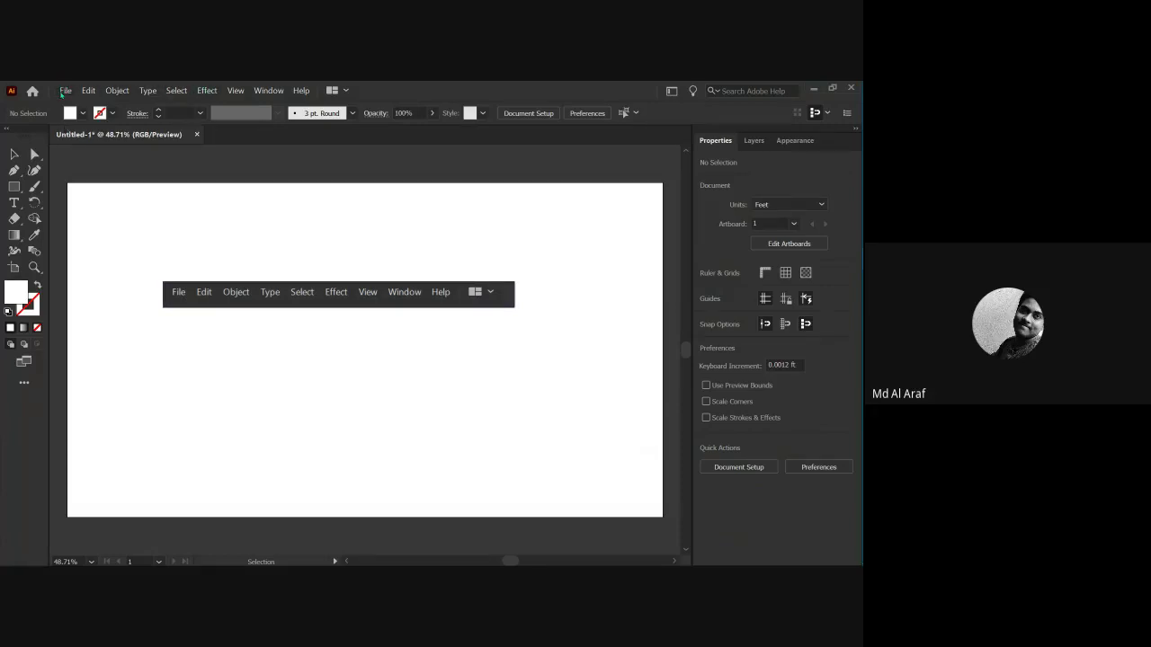
Browse the File and Window menus, then raise the menu-bar image slightly.
click(63, 91)
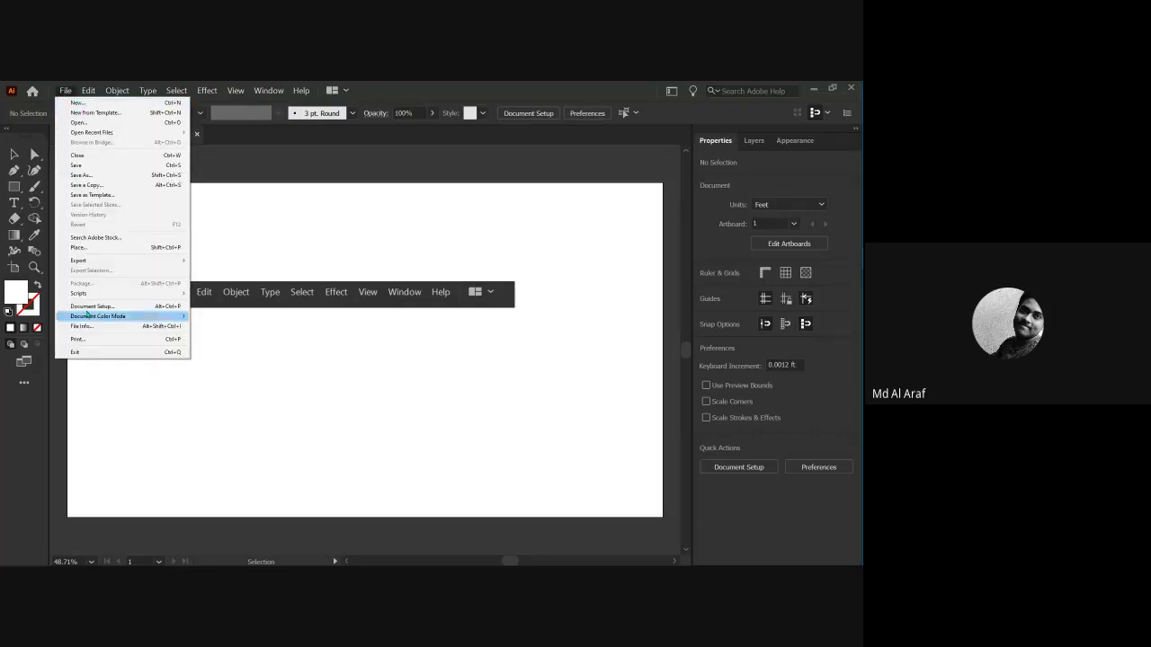
mouse_move(88, 93)
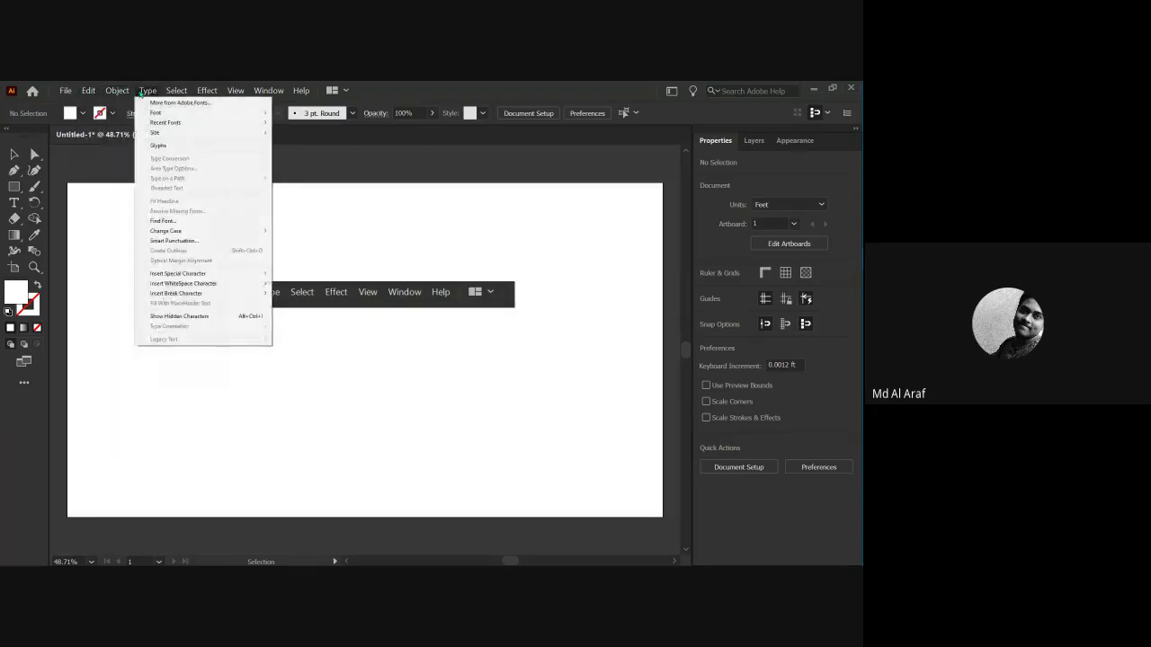
mouse_move(184, 92)
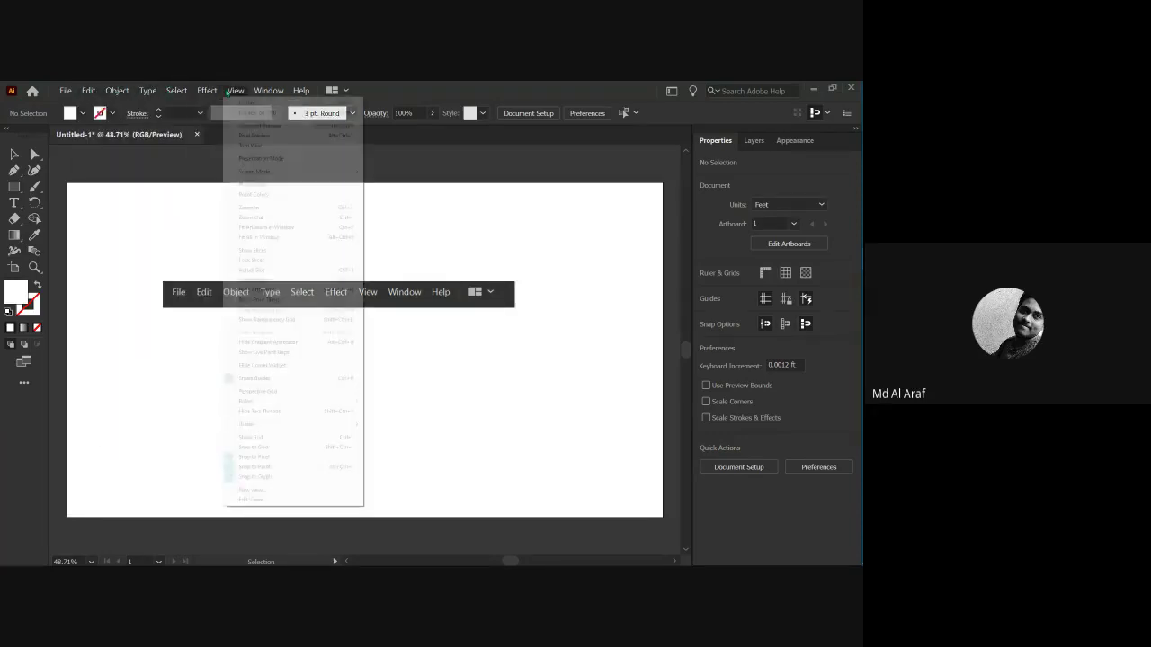
mouse_move(256, 93)
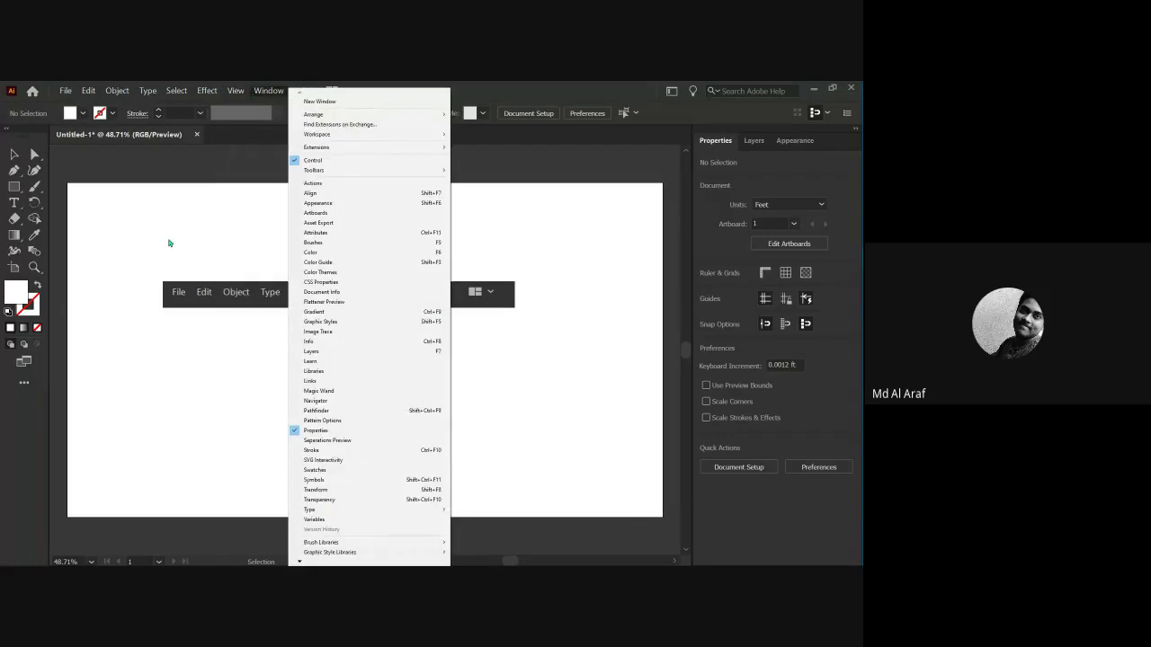
click(169, 243)
drag(262, 313, 261, 283)
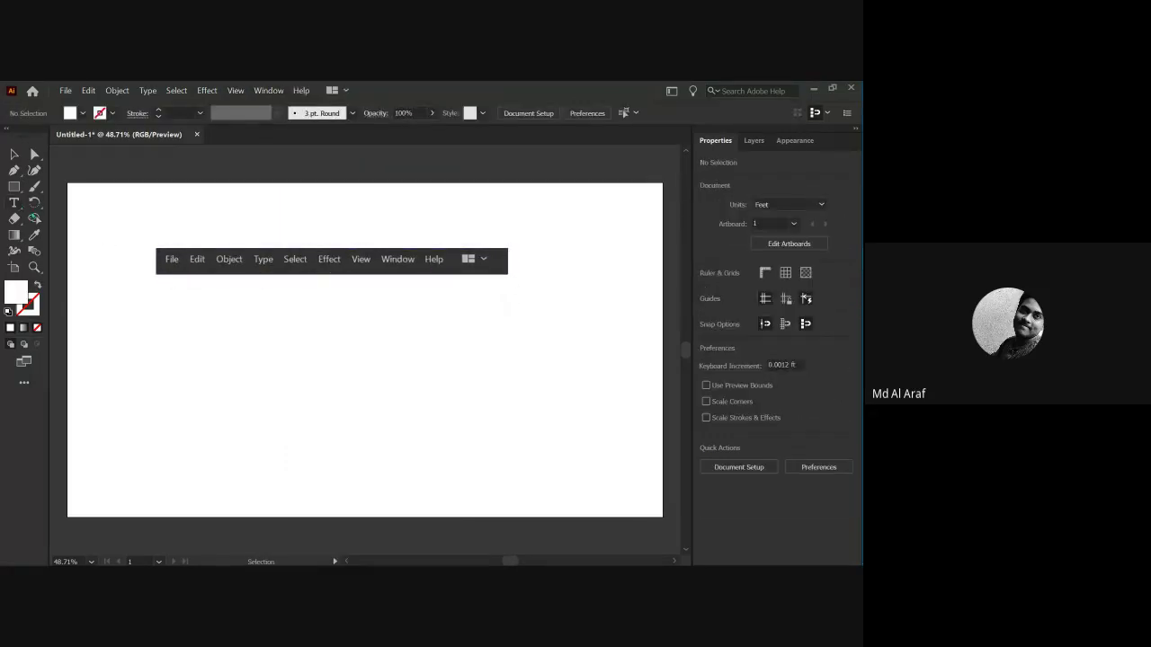
Add a 48 pt 'main ribbon' text label just below the image.
key(t)
click(258, 289)
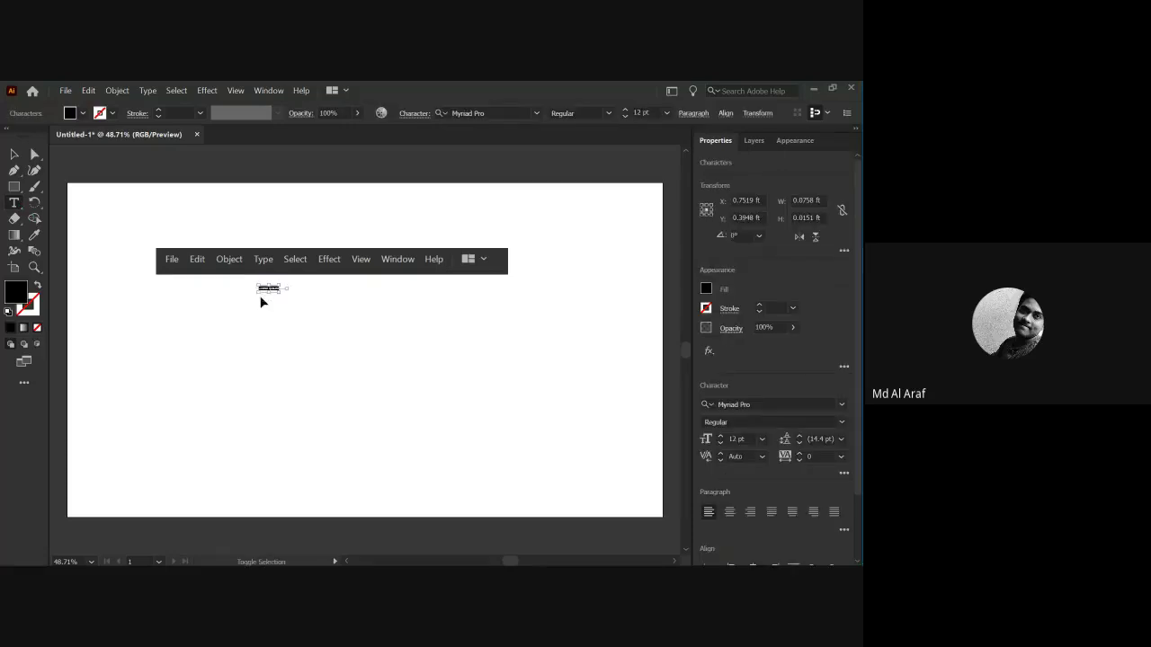
key(ctrl+shift+period)
key(ctrl+shift+period)
key(ctrl+shift+period)
key(ctrl+shift+period)
key(ctrl+shift+period)
key(ctrl+shift+period)
key(ctrl+shift+period)
key(ctrl+shift+period)
key(ctrl+shift+period)
key(ctrl+shift+period)
key(ctrl+shift+period)
key(ctrl+shift+period)
key(ctrl+shift+period)
key(ctrl+shift+period)
key(ctrl+shift+period)
key(ctrl+shift+period)
key(ctrl+shift+period)
key(ctrl+shift+period)
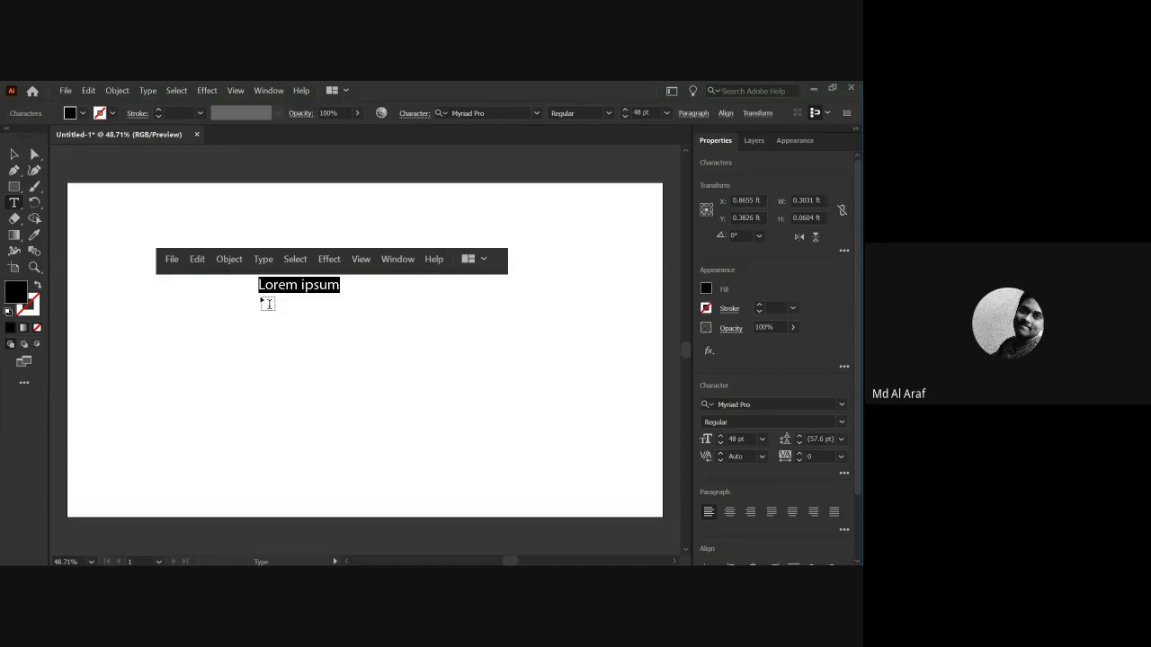
text(main ribbon)
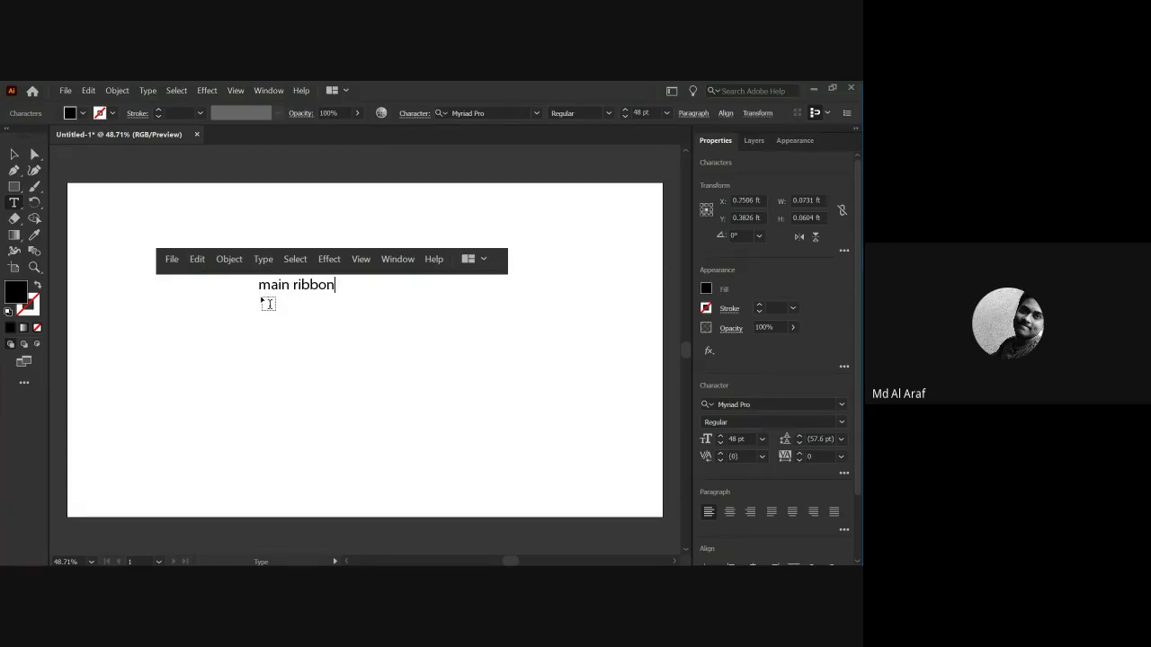
key(Escape)
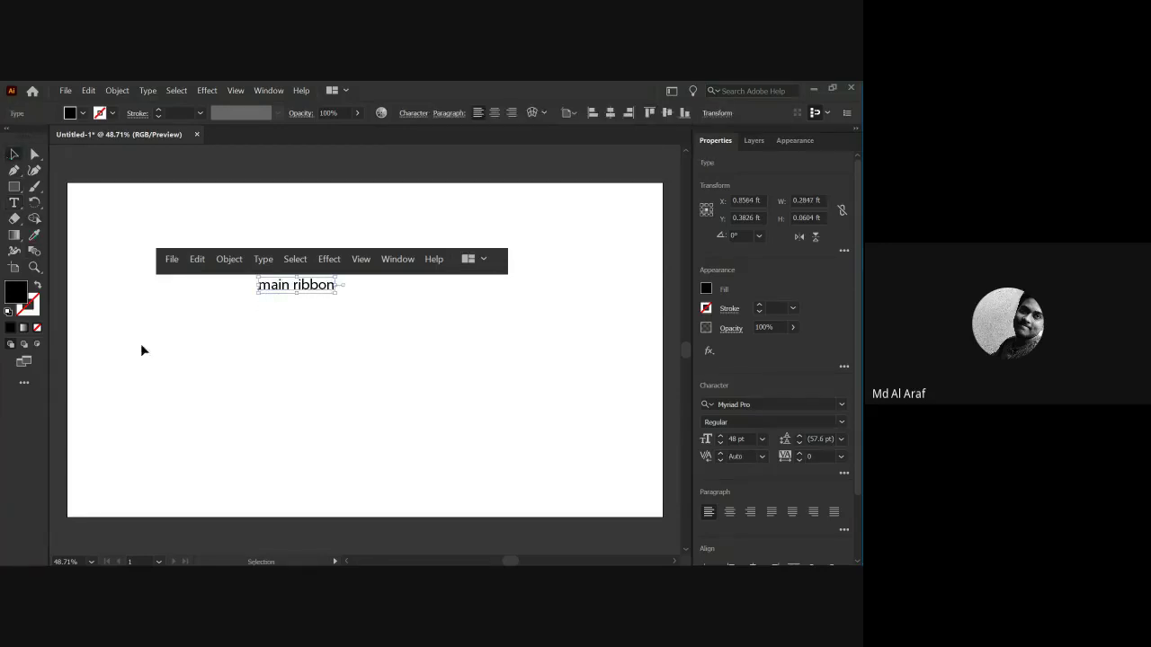
click(146, 349)
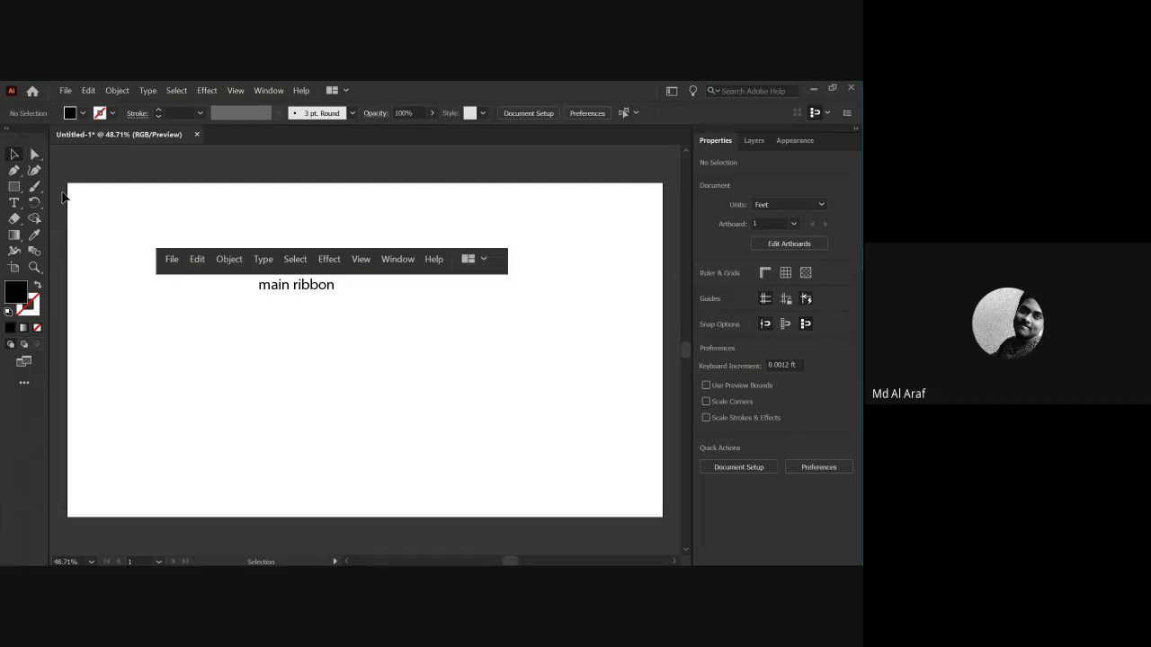
Snip the control-bar strip, paste it below the label, and enlarge and position it.
key(super+shift+s)
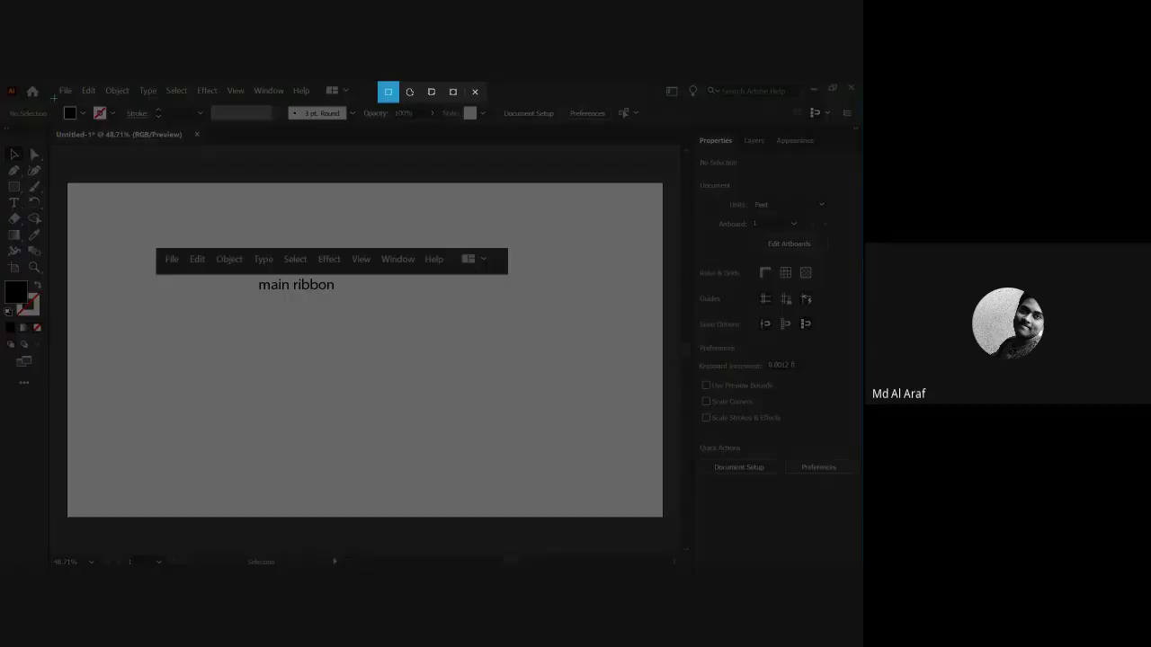
drag(52, 97, 667, 140)
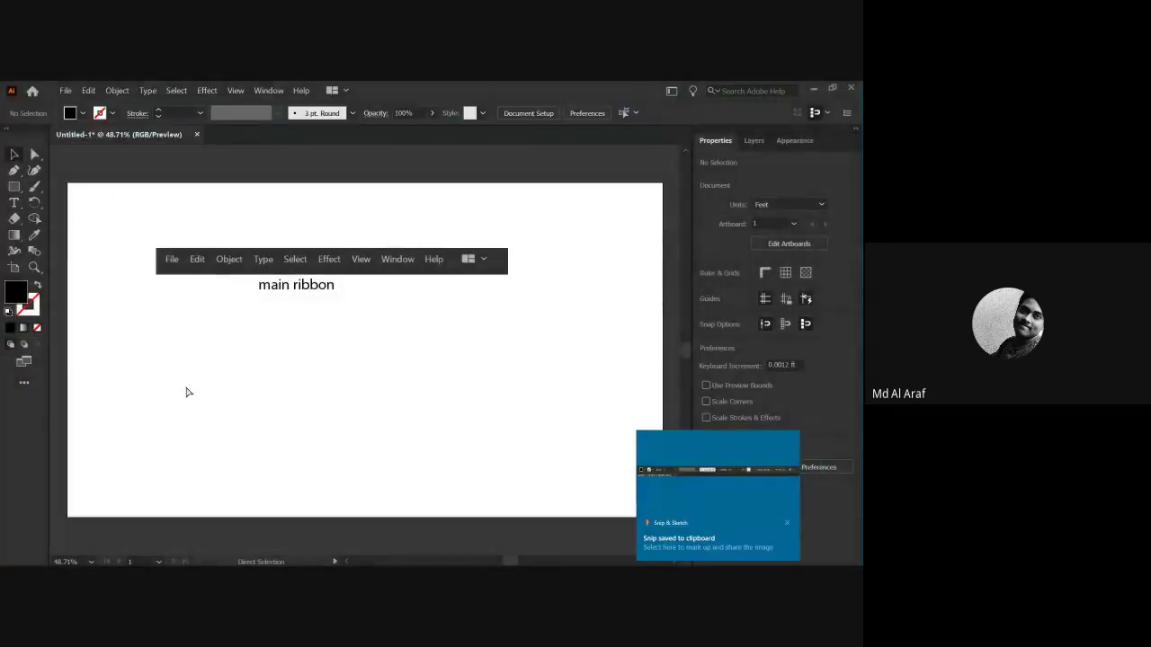
key(ctrl+v)
drag(212, 366, 185, 347)
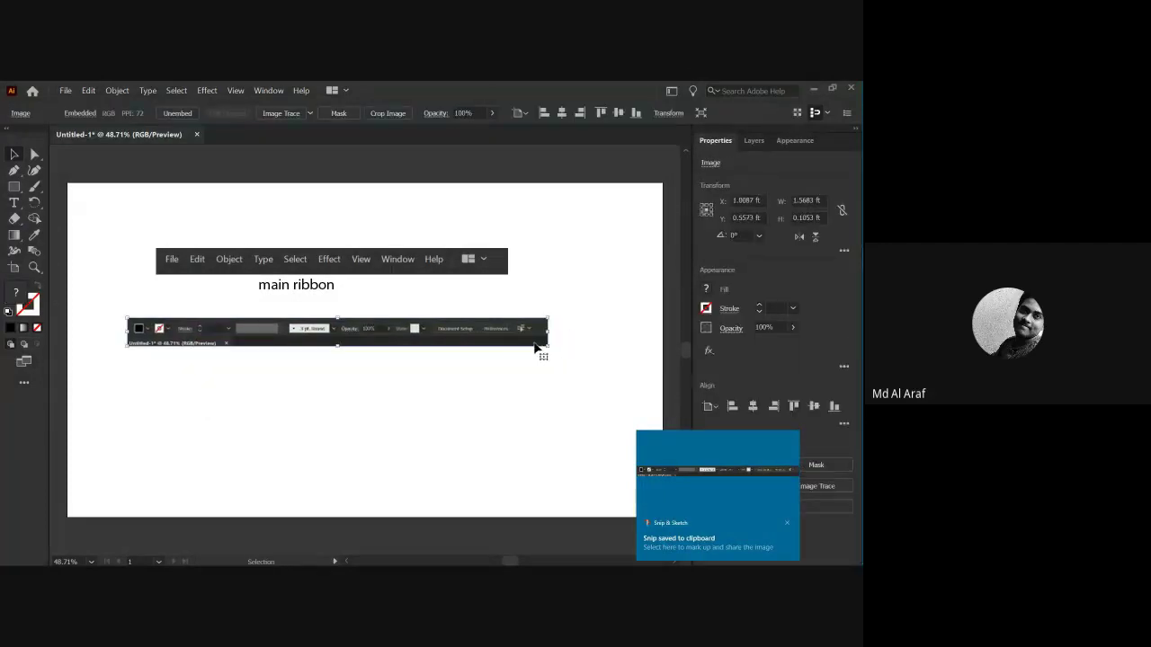
drag(548, 346, 638, 413)
drag(475, 346, 453, 350)
click(151, 388)
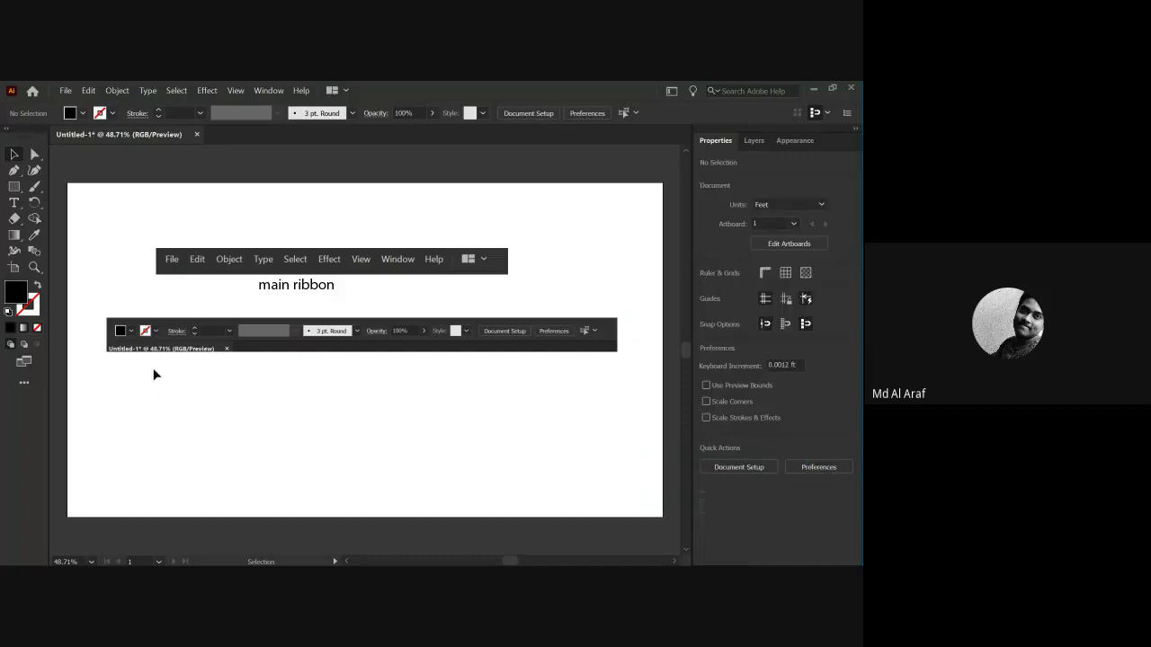
click(161, 341)
mouse_move(173, 340)
mouse_down()
mouse_move(163, 336)
mouse_move(179, 339)
mouse_up()
click(101, 157)
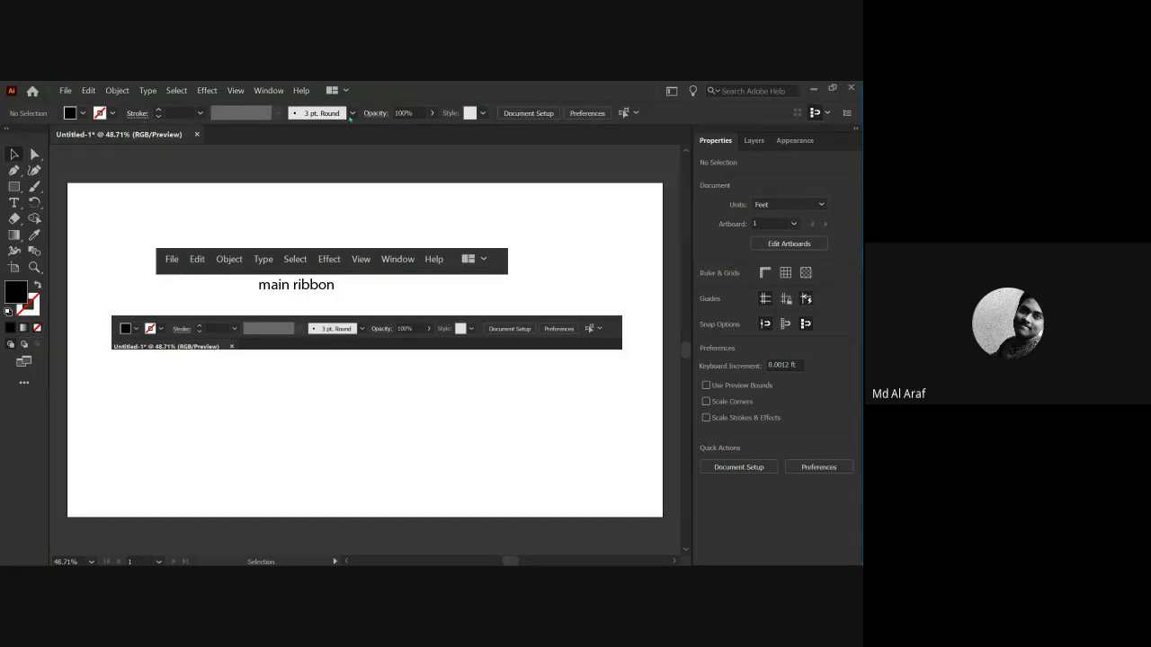
Hide and reshow the Control panel, then delete both screenshots and the label.
click(273, 91)
click(310, 161)
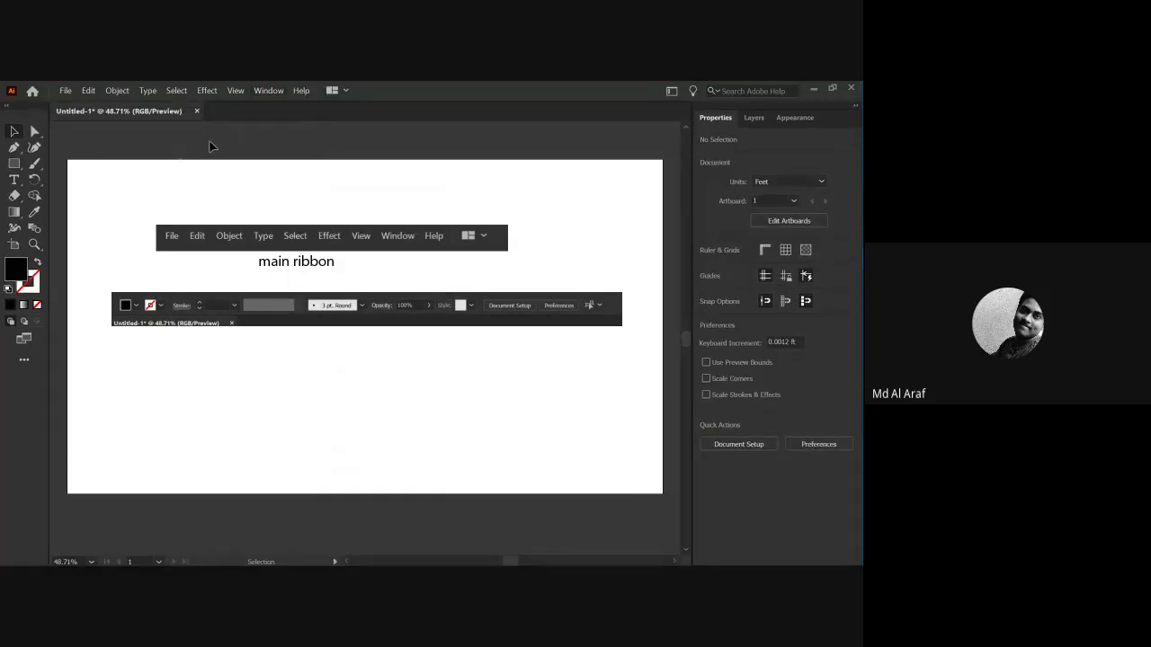
click(268, 90)
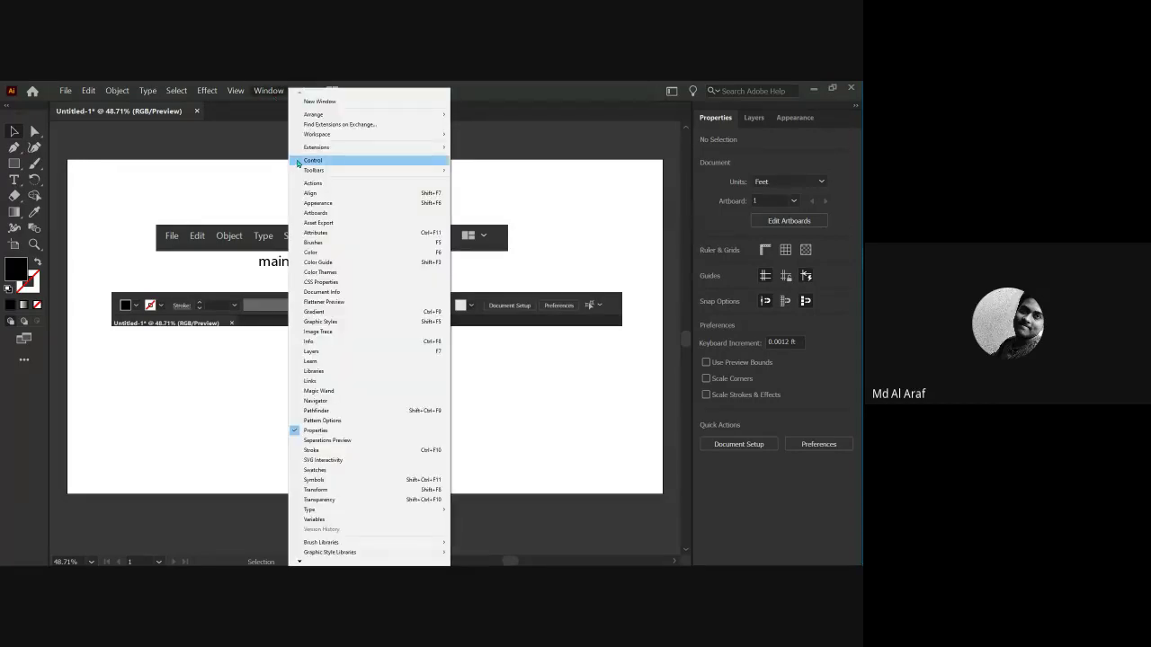
click(298, 162)
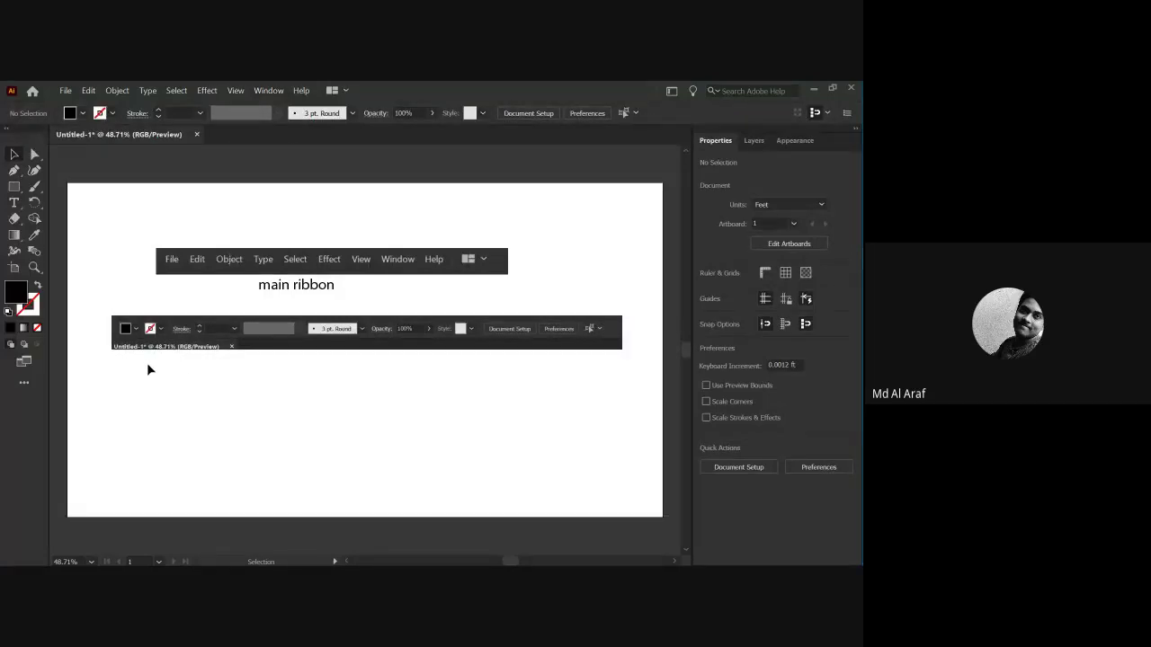
drag(286, 398, 256, 274)
key(Delete)
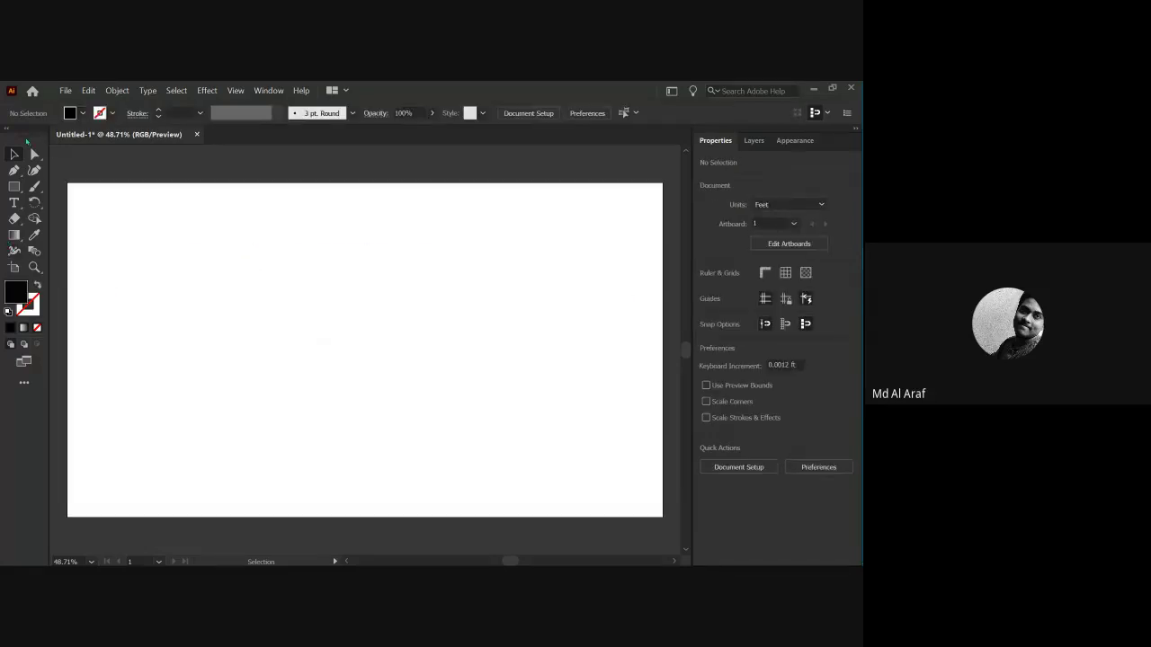
Undock the Tools panel, redock it, then pull it out to float again.
drag(28, 141, 215, 239)
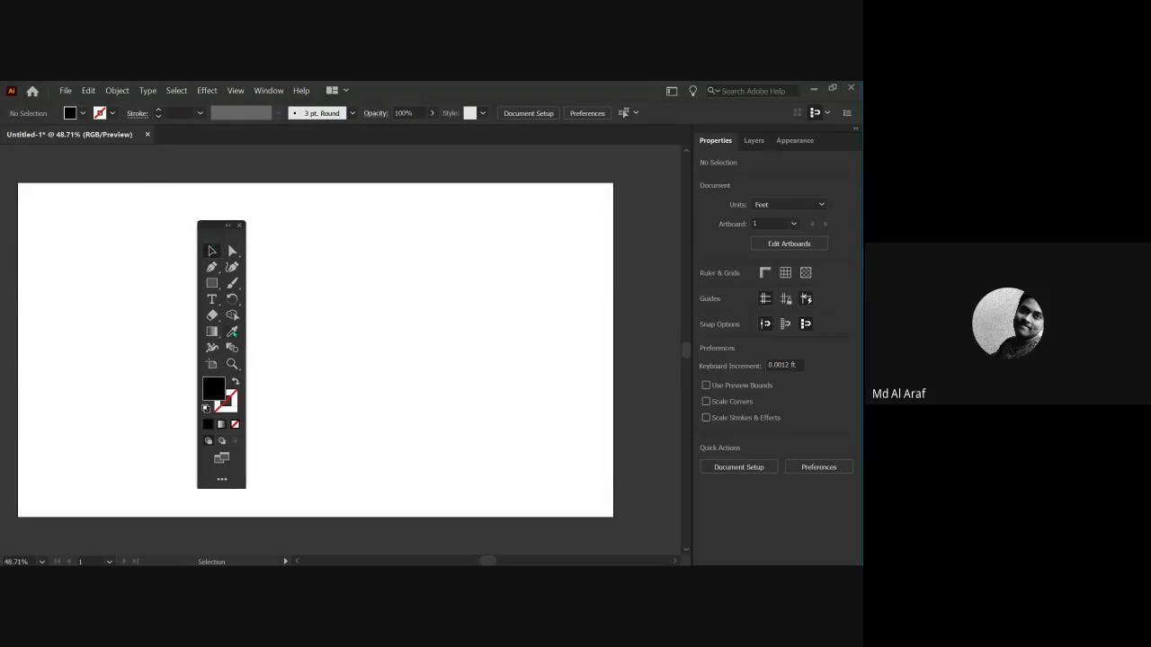
mouse_move(221, 235)
mouse_down()
mouse_move(17, 229)
mouse_move(150, 218)
mouse_move(202, 230)
mouse_up()
key(ctrl+space)
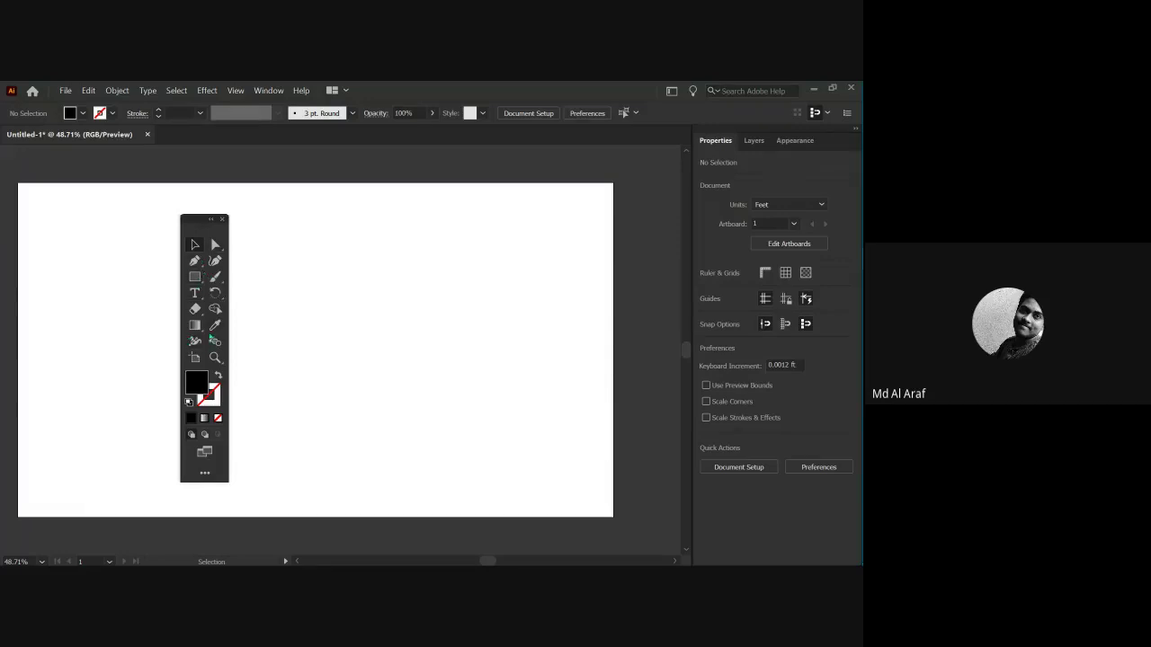
drag(203, 229, 10, 220)
drag(30, 146, 689, 223)
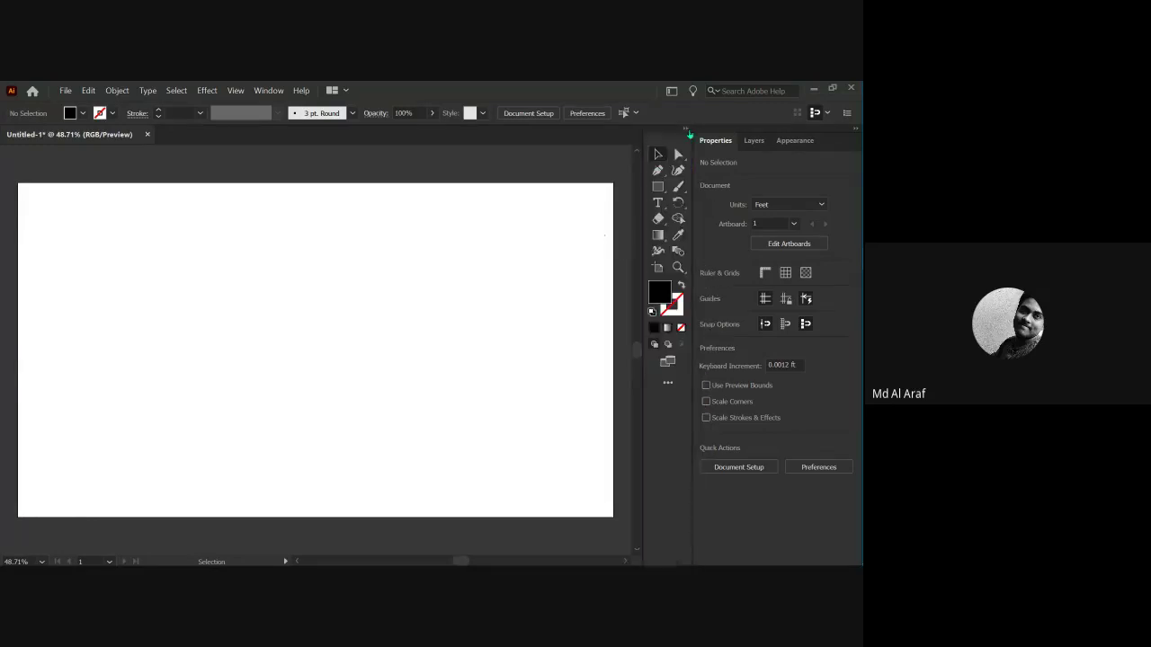
drag(668, 144, 9, 221)
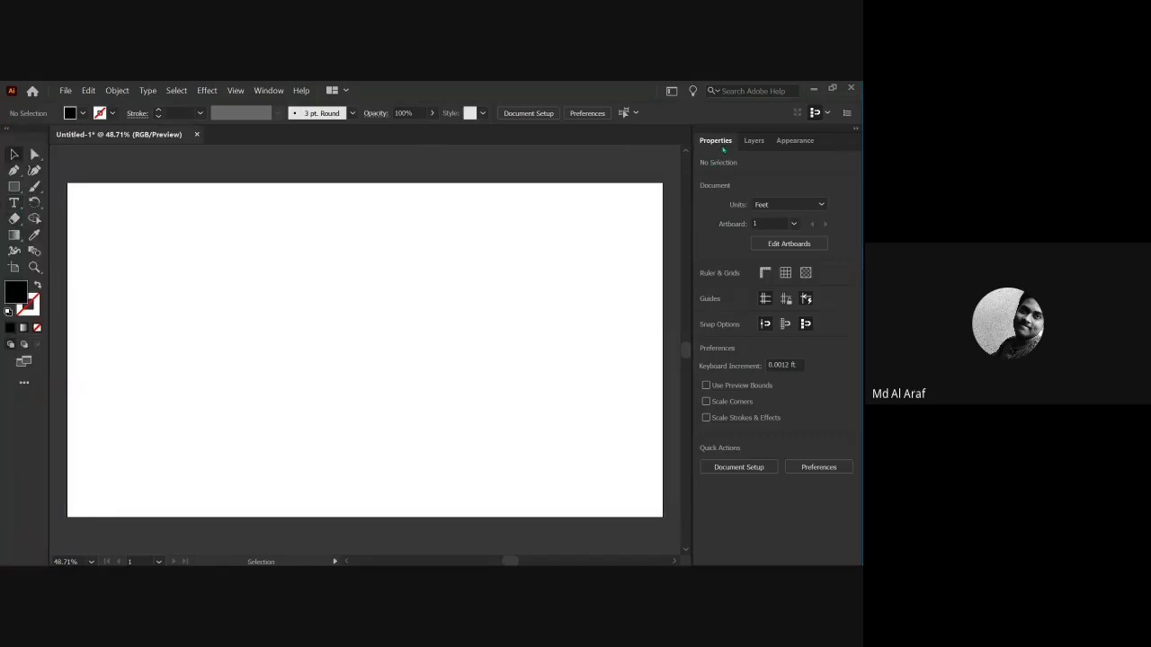
Undock the Properties, Layers and Appearance group over the artboard and close it.
click(752, 141)
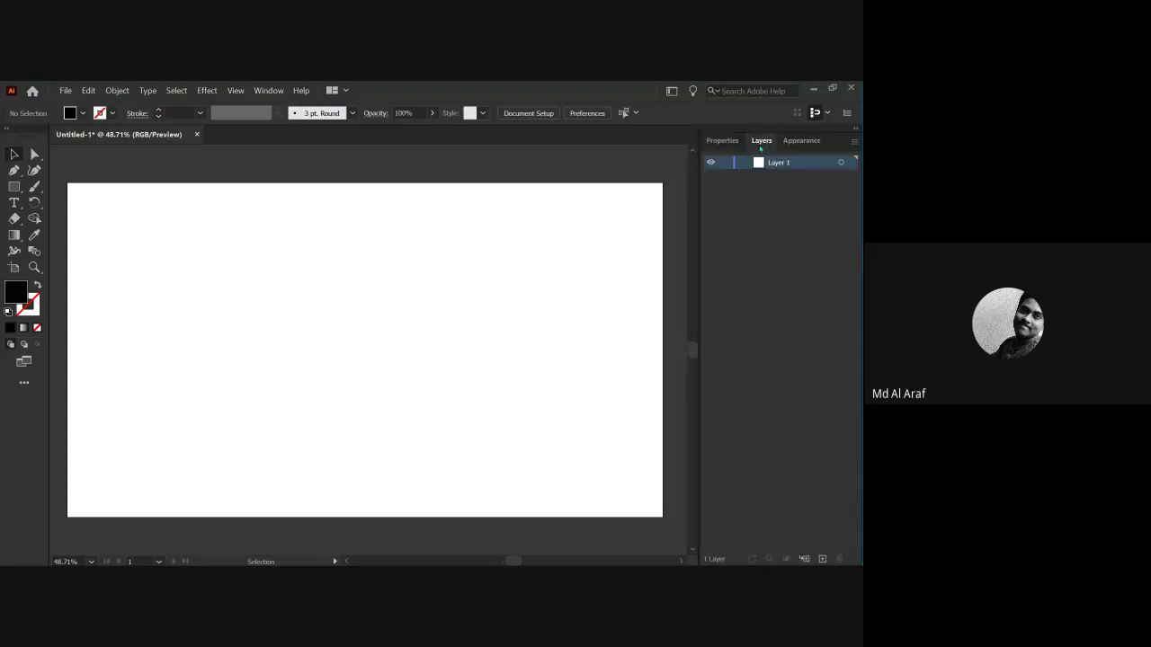
click(795, 143)
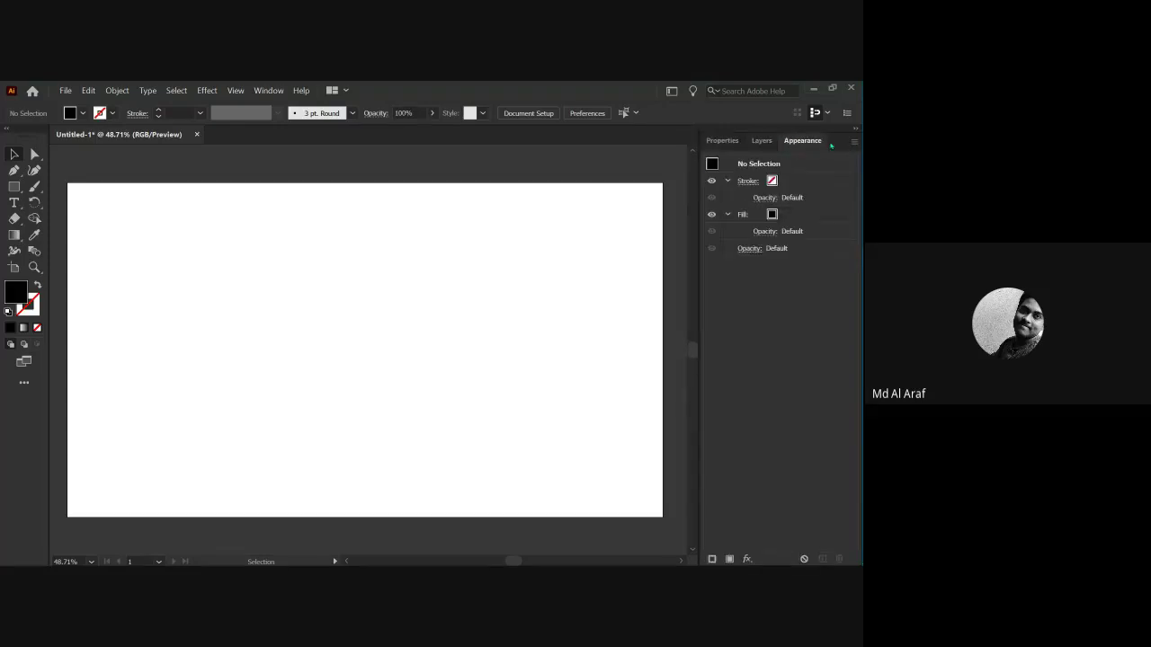
drag(831, 145, 855, 216)
drag(830, 151, 554, 224)
click(562, 211)
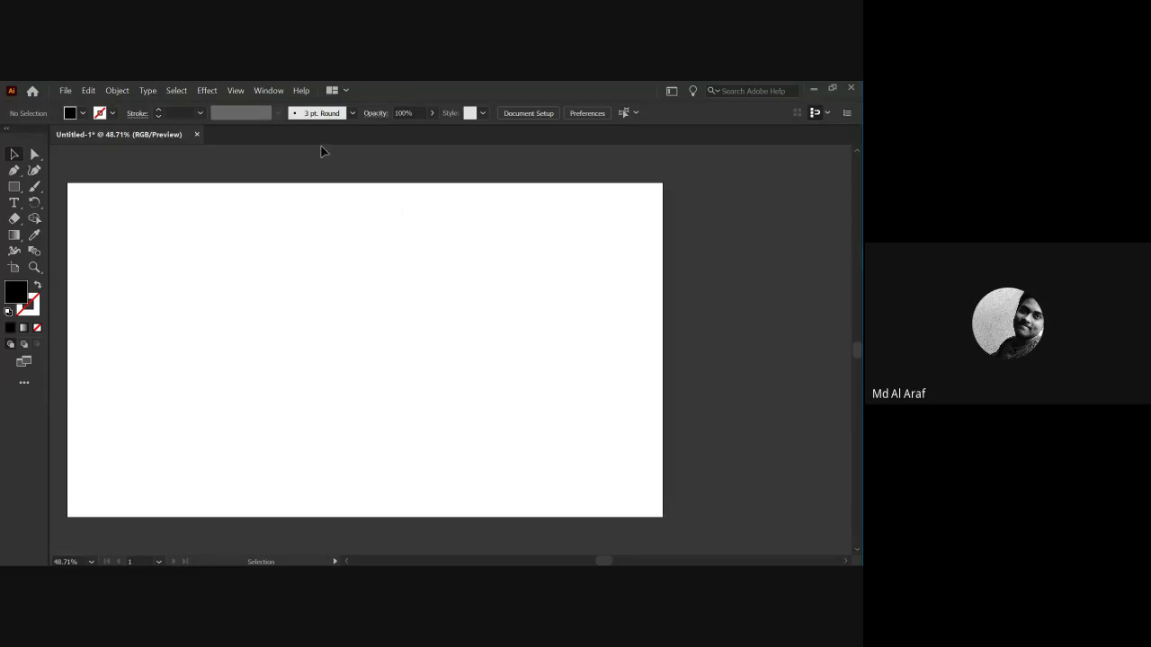
click(270, 91)
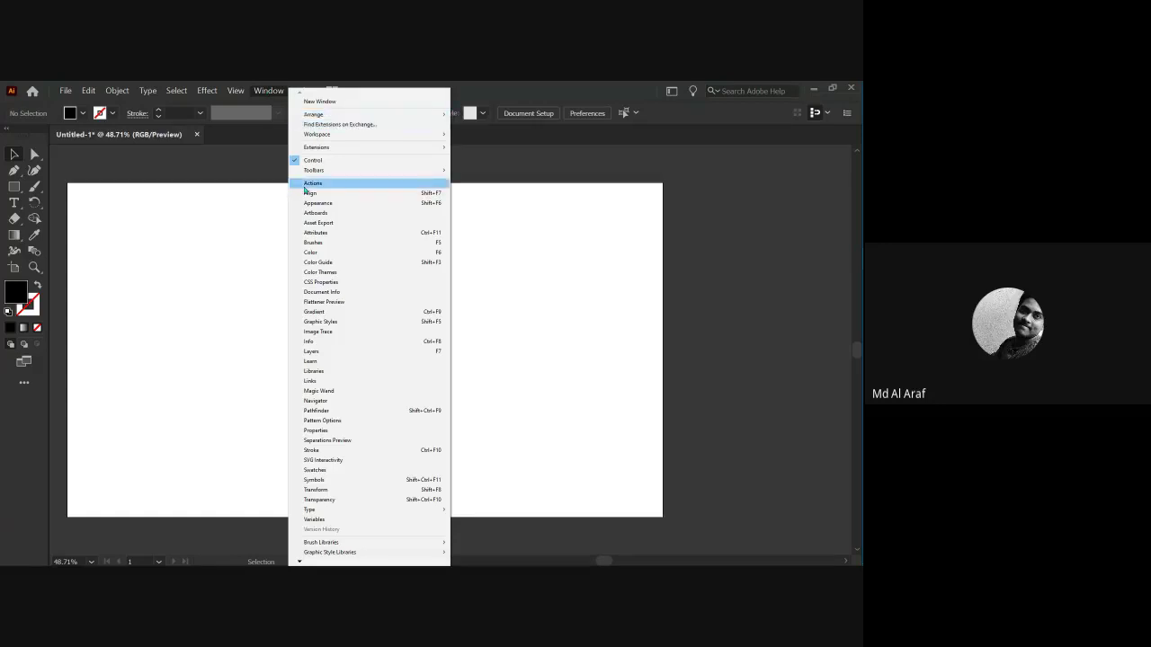
click(306, 184)
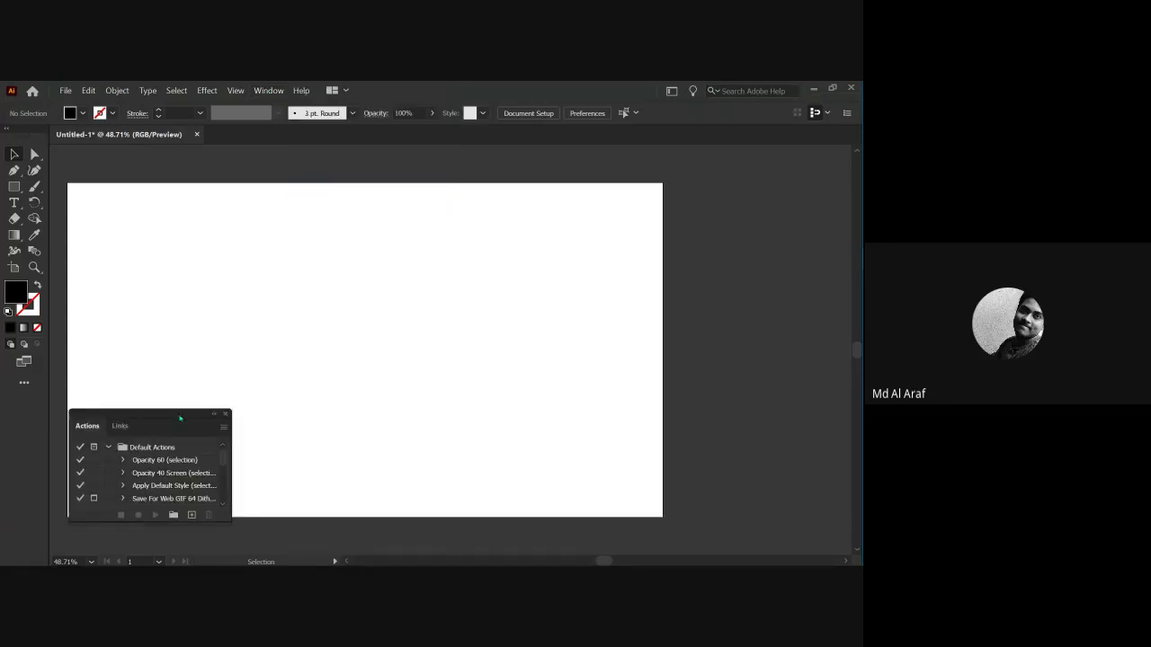
drag(180, 415, 183, 345)
click(278, 91)
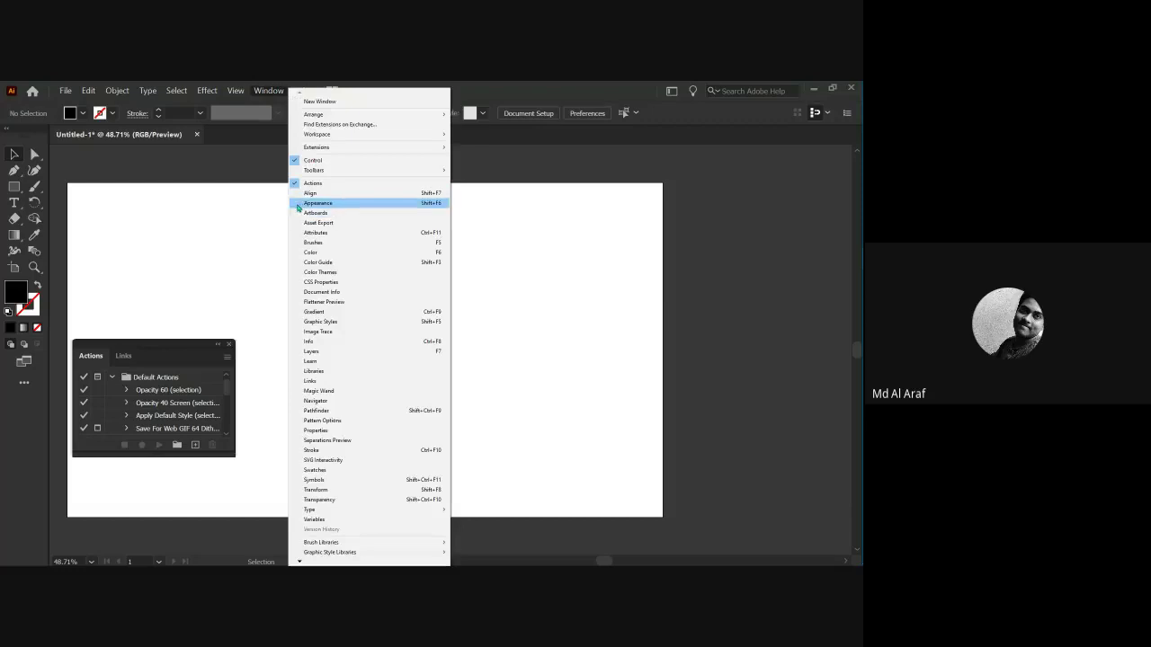
click(298, 194)
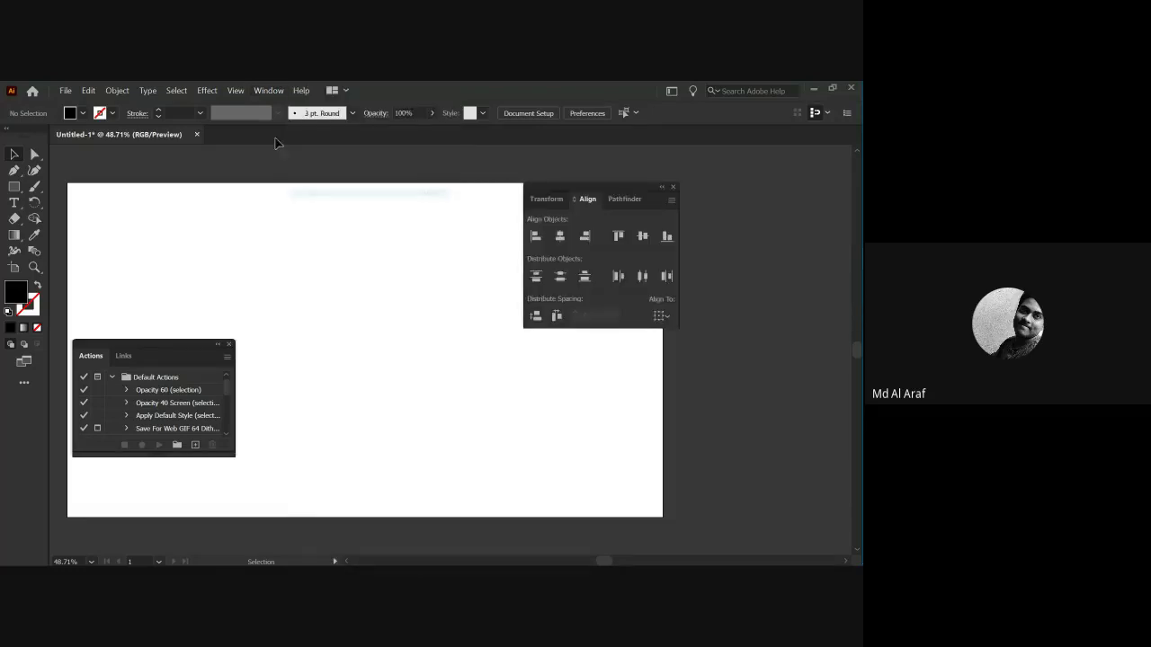
click(269, 90)
click(299, 214)
click(269, 91)
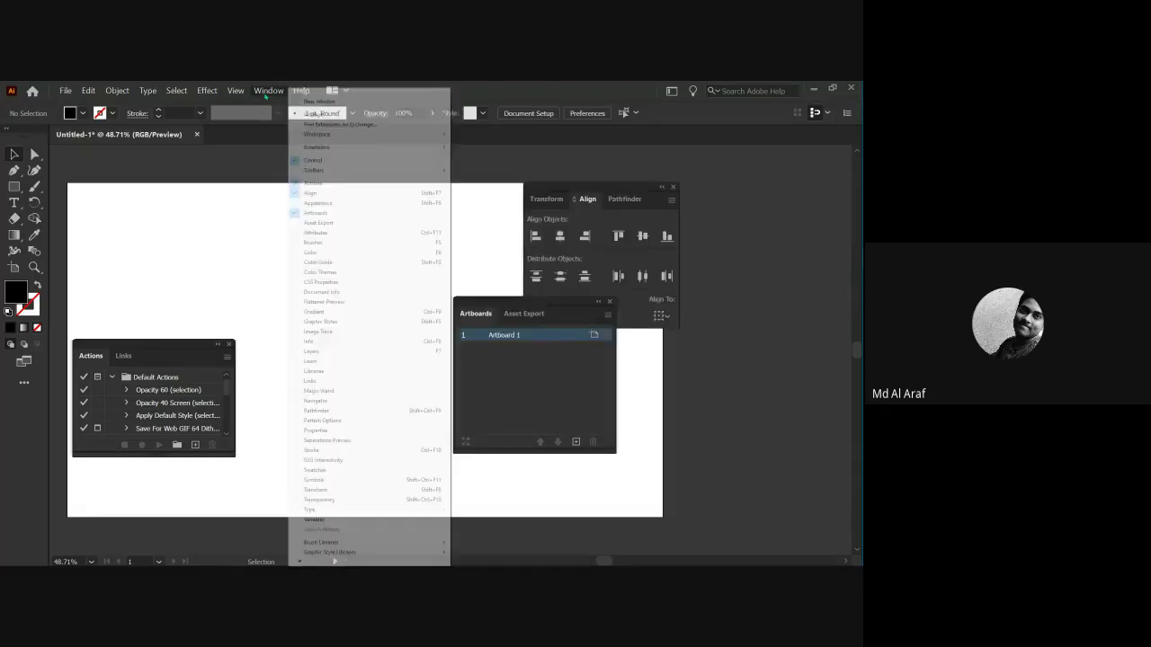
click(295, 255)
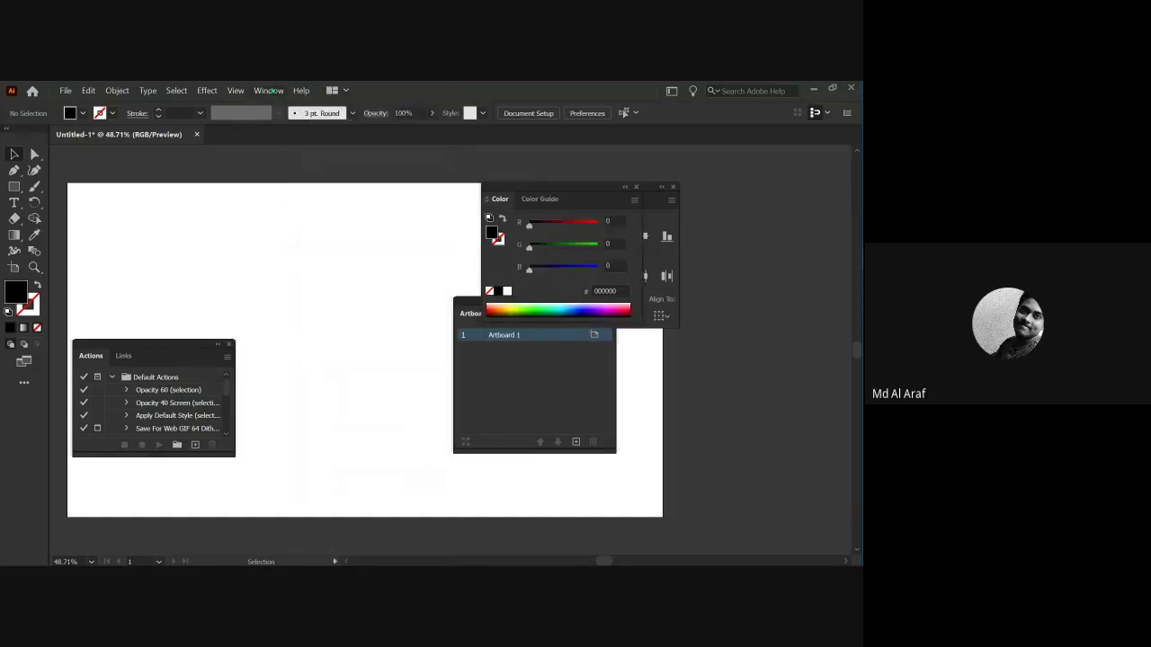
click(269, 91)
click(305, 385)
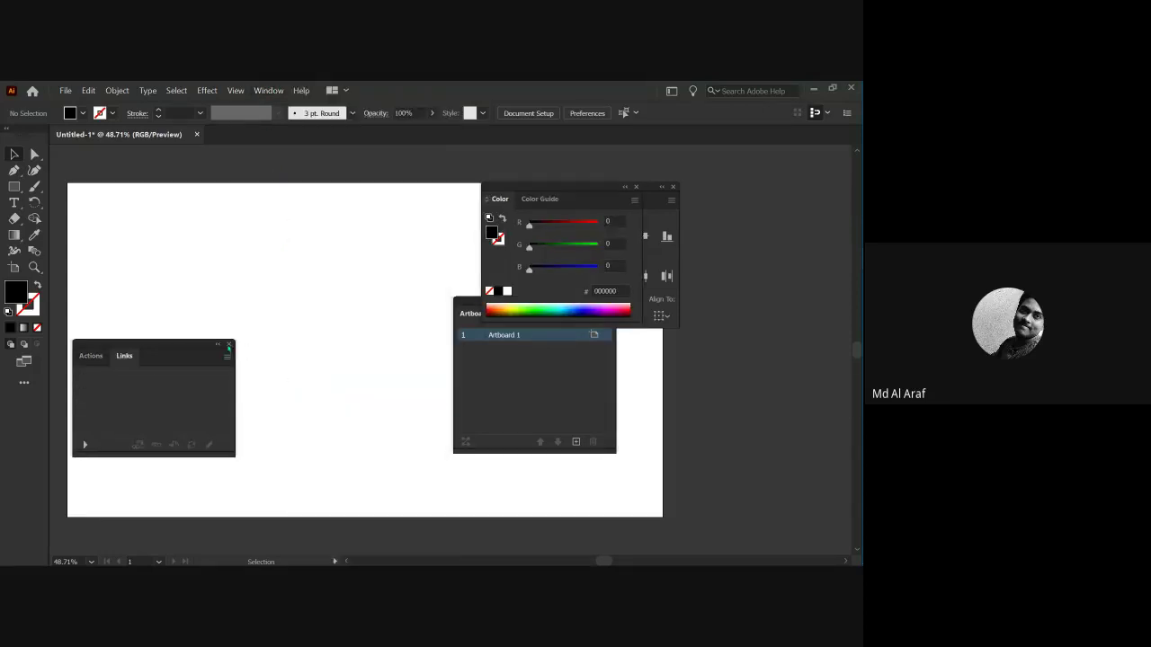
click(229, 344)
click(672, 187)
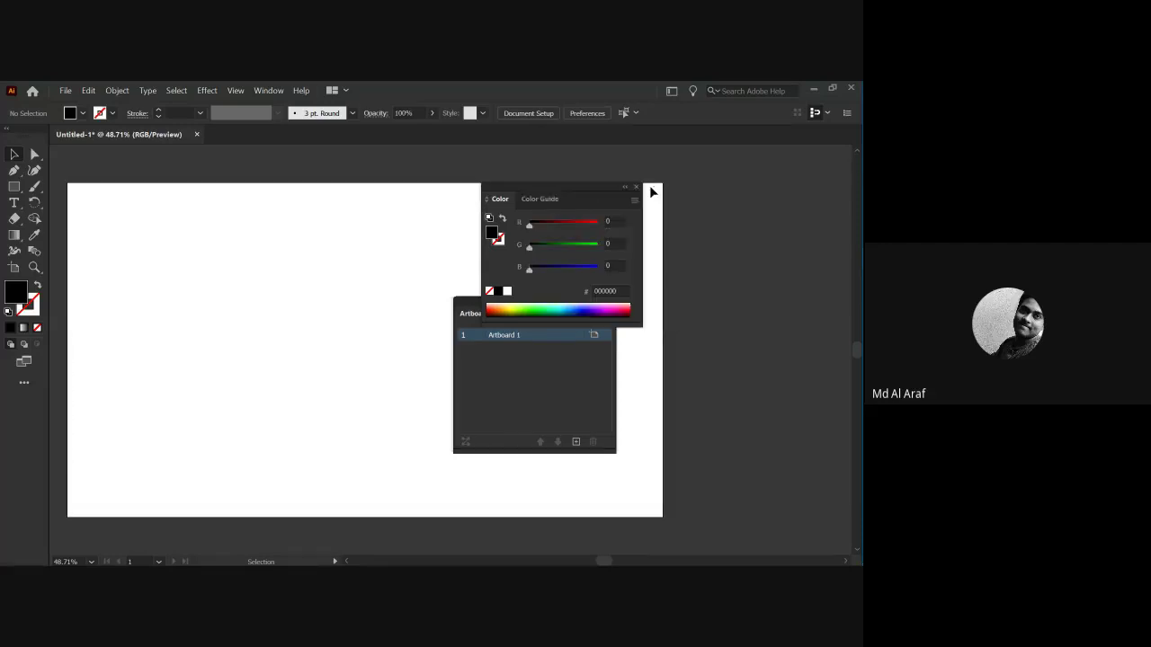
click(637, 188)
click(612, 300)
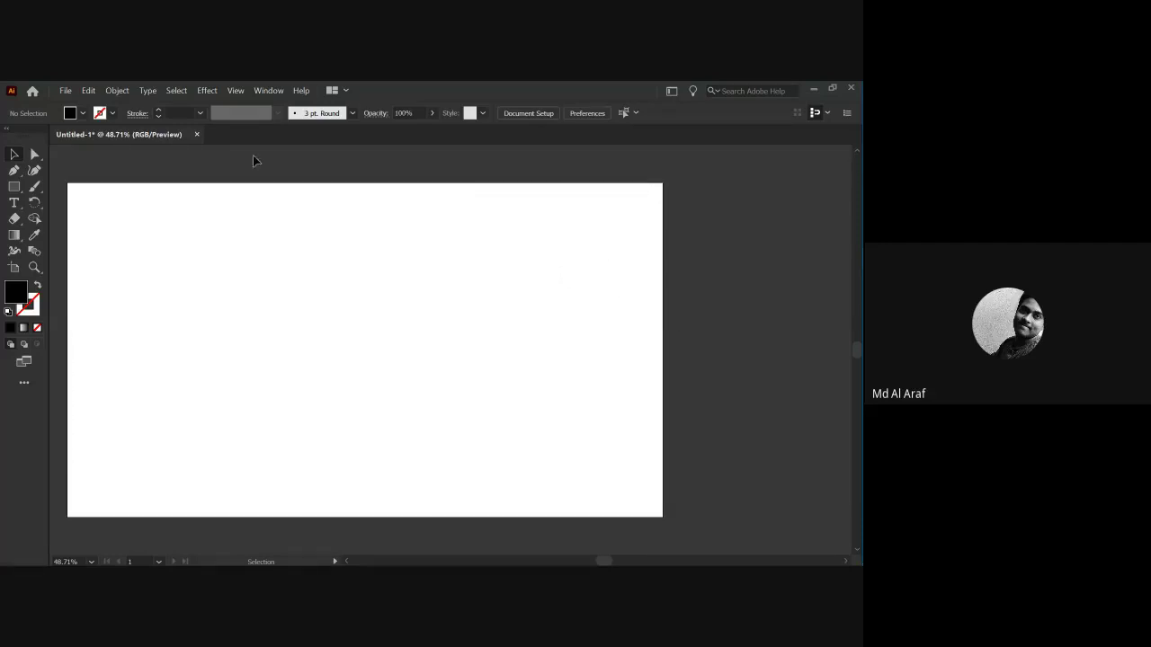
Reopen Properties from the Window menu and dock it at the right edge.
click(255, 91)
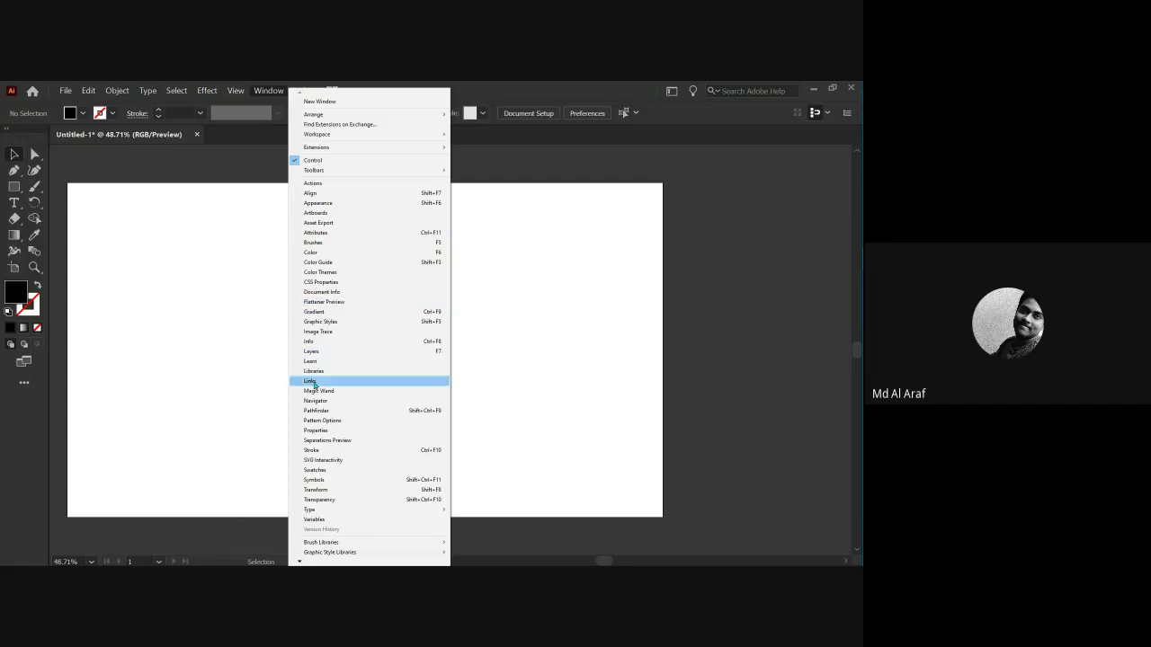
click(311, 430)
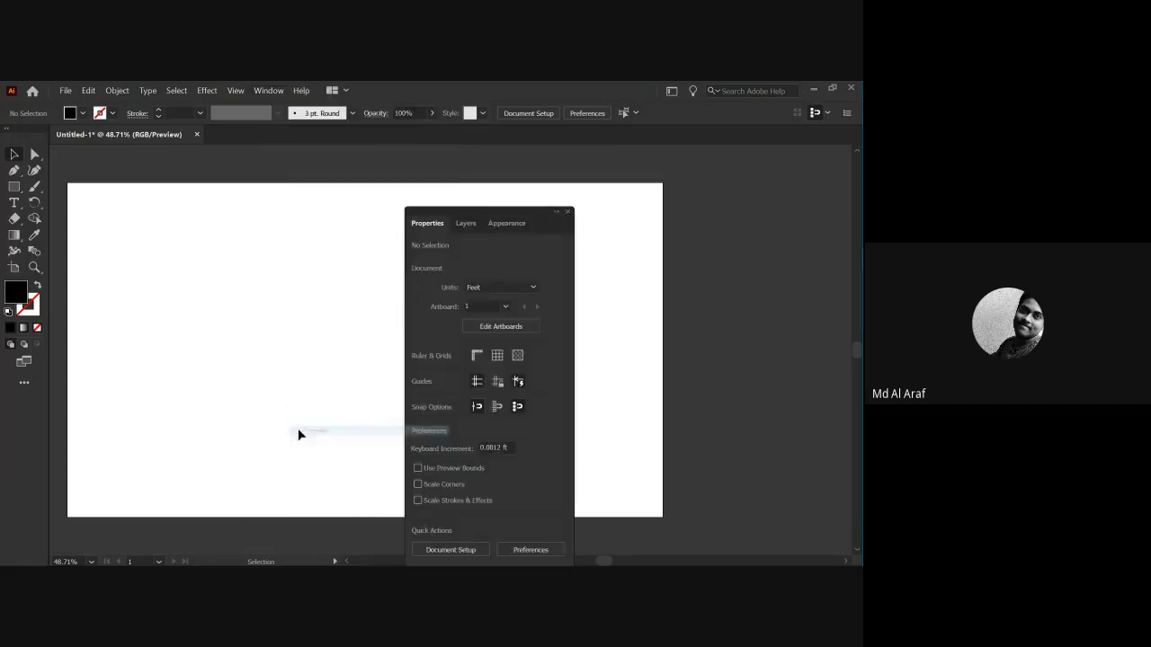
drag(527, 209, 838, 215)
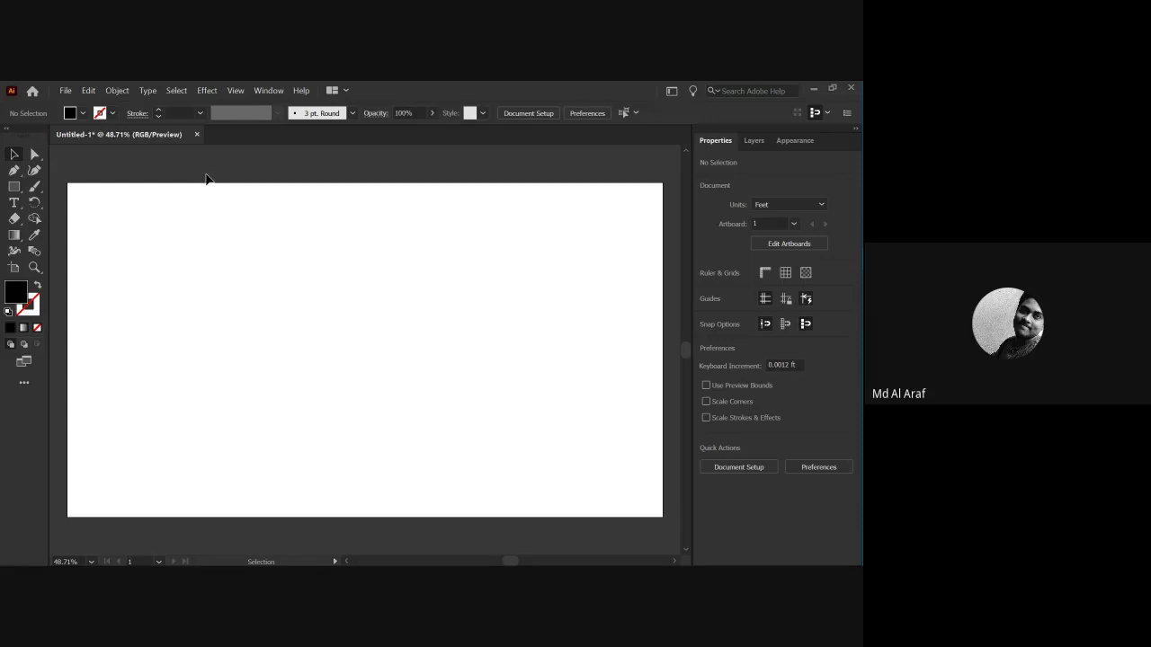
Pan and zoom so the small artboard is centred and fills most of the window.
scroll(378, 311, down, 2)
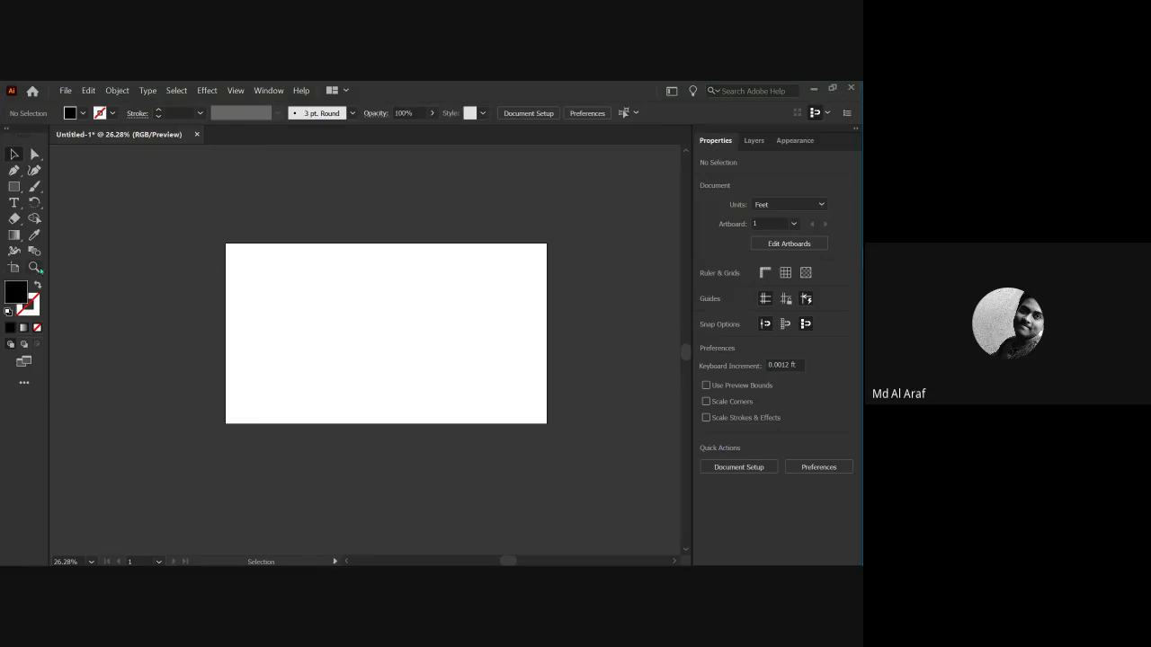
drag(206, 305, 318, 384)
scroll(296, 378, down, 5)
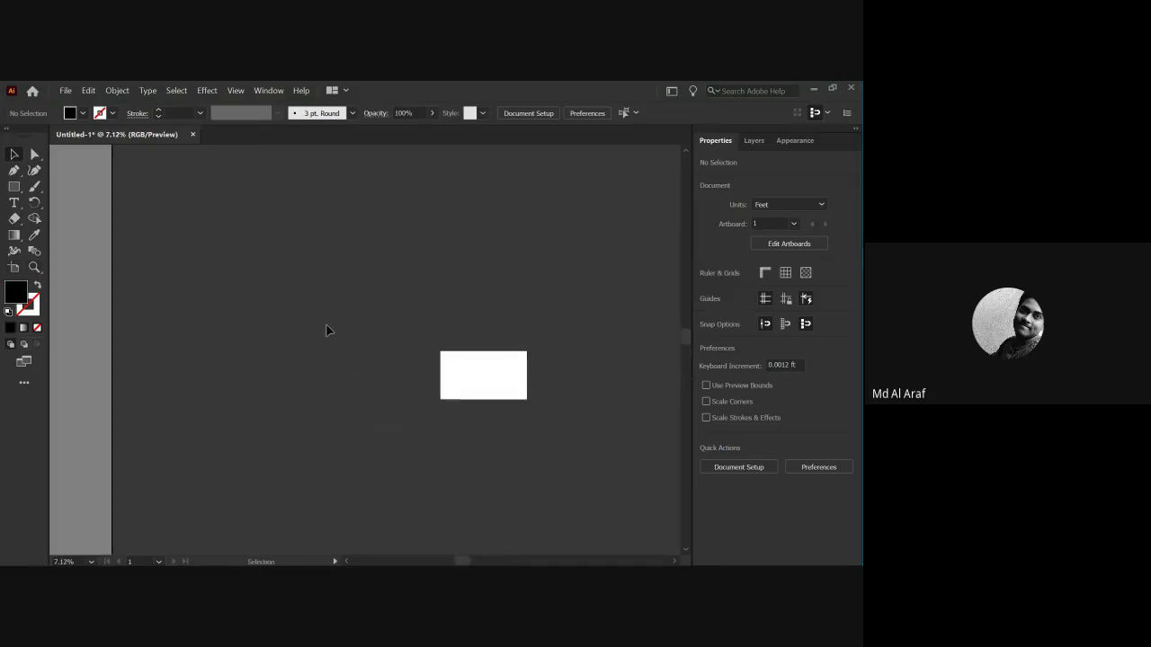
scroll(440, 381, down, 2)
drag(394, 313, 303, 298)
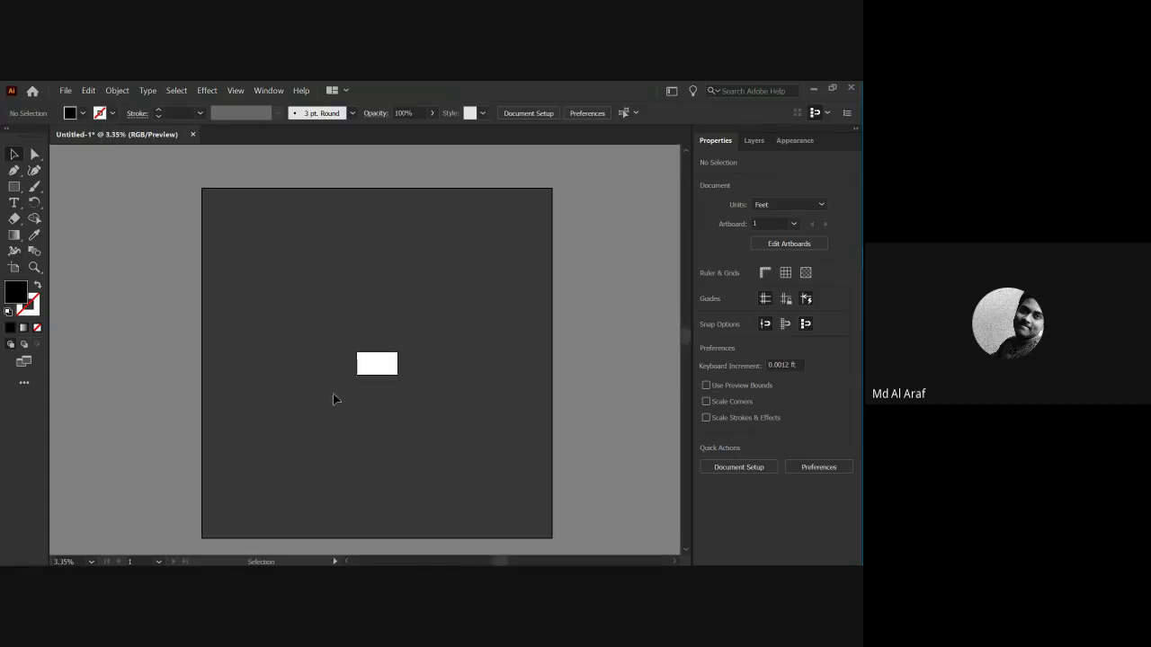
ctrl+click(393, 374)
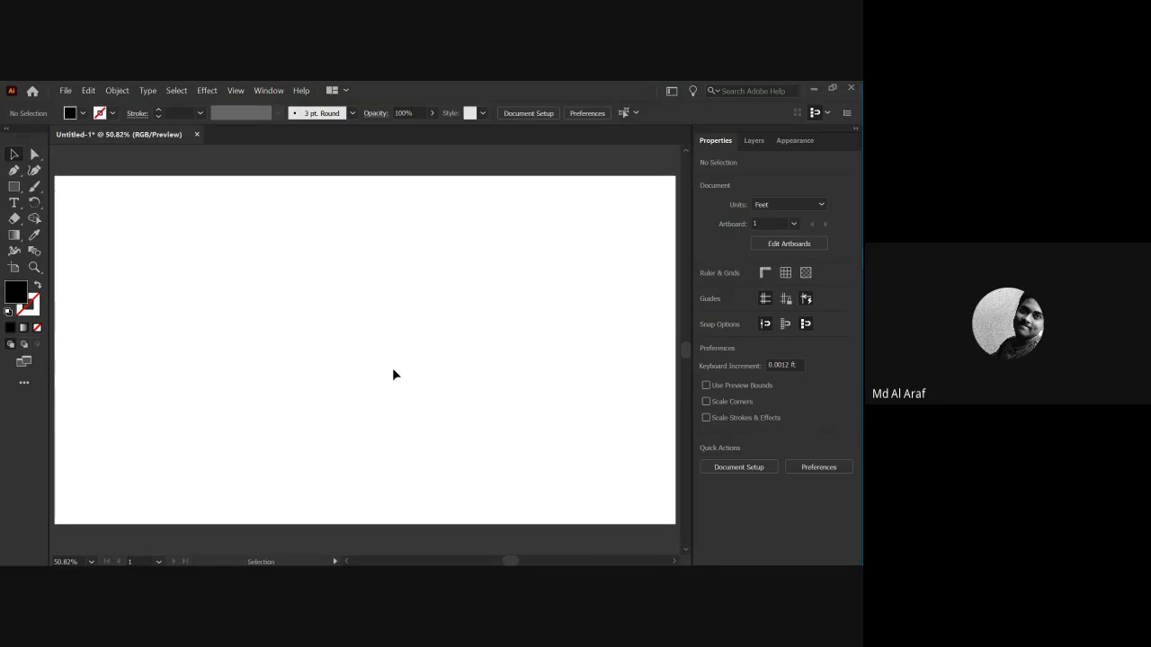
scroll(393, 376, down, 1)
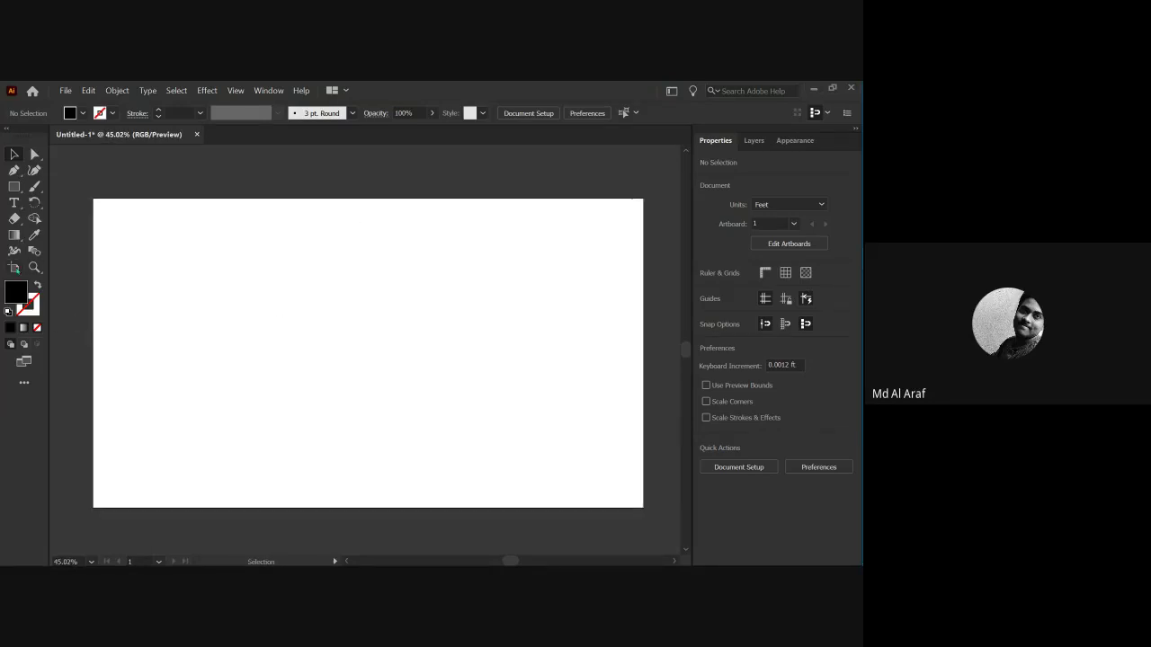
key(shift+o)
Drag the artboard's corner and side to widen it to 2.2 ft.
drag(93, 198, 347, 192)
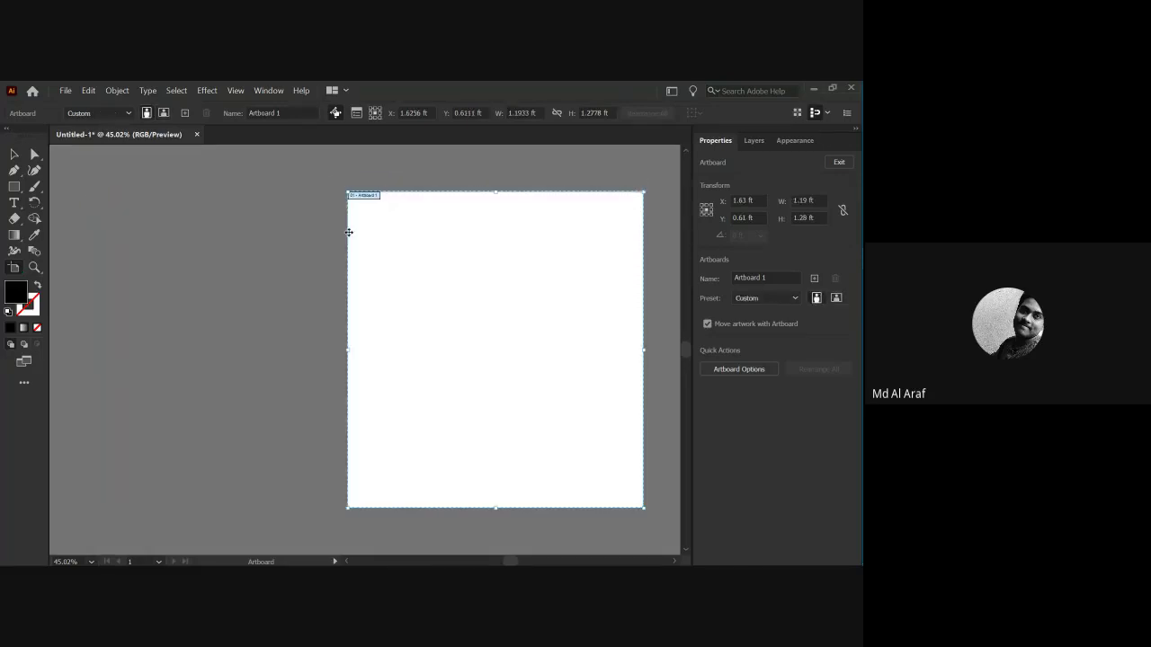
drag(349, 349, 99, 351)
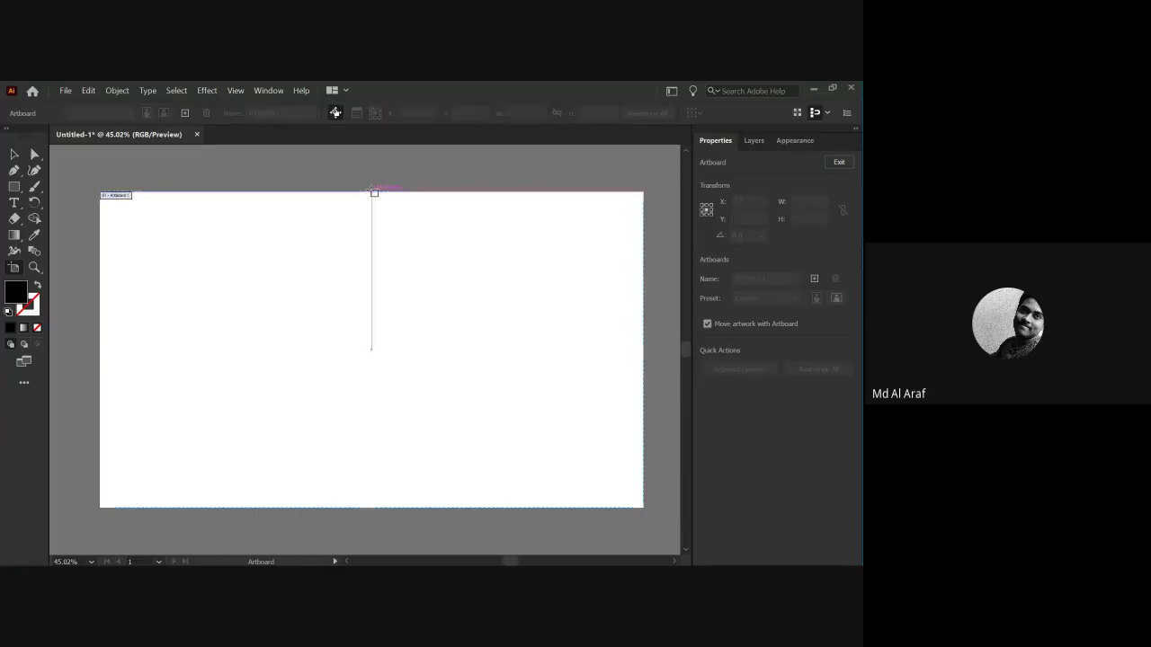
click(14, 155)
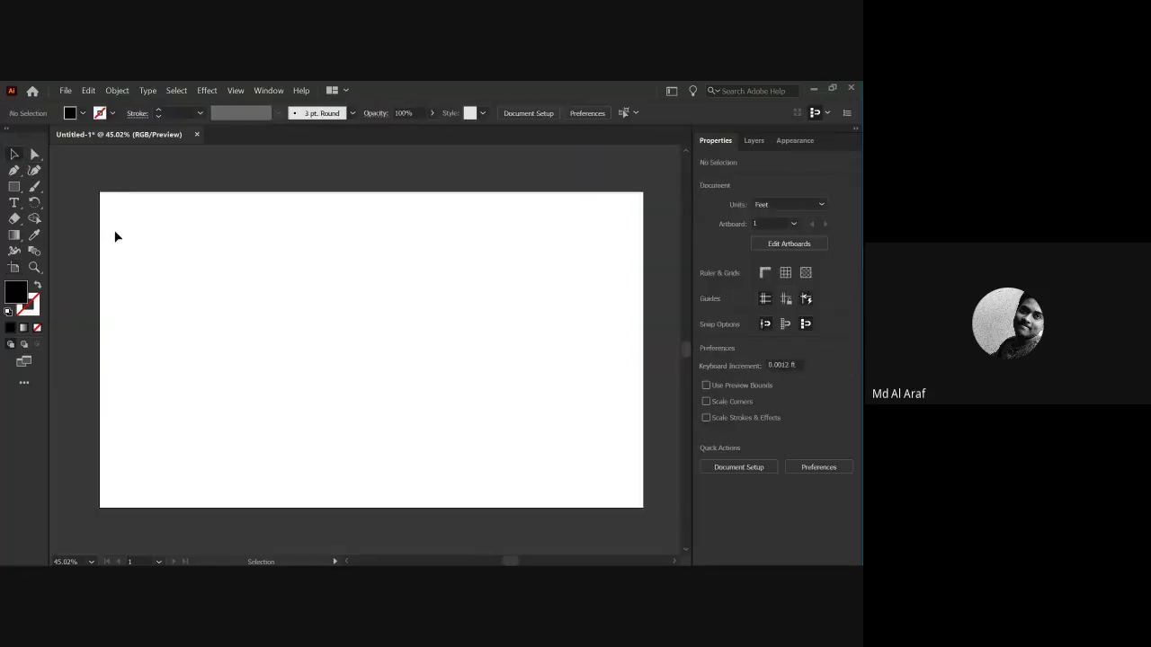
Reshape the artboard to about 2.28 by 1.39 ft and fit it in the window.
click(14, 270)
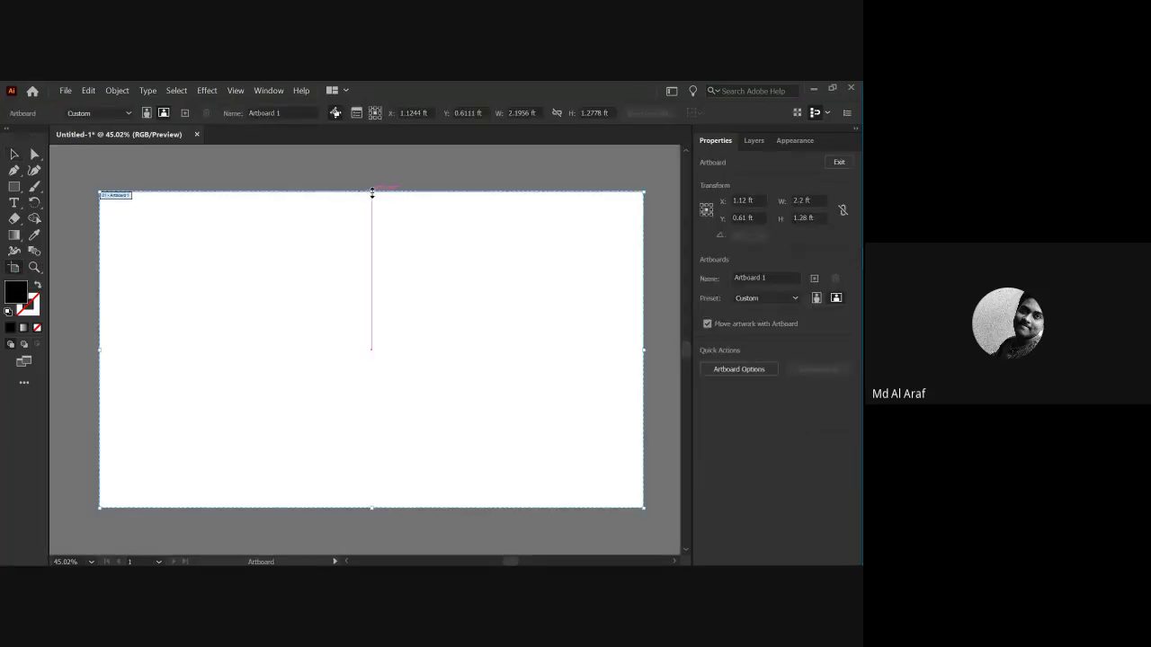
drag(371, 191, 368, 321)
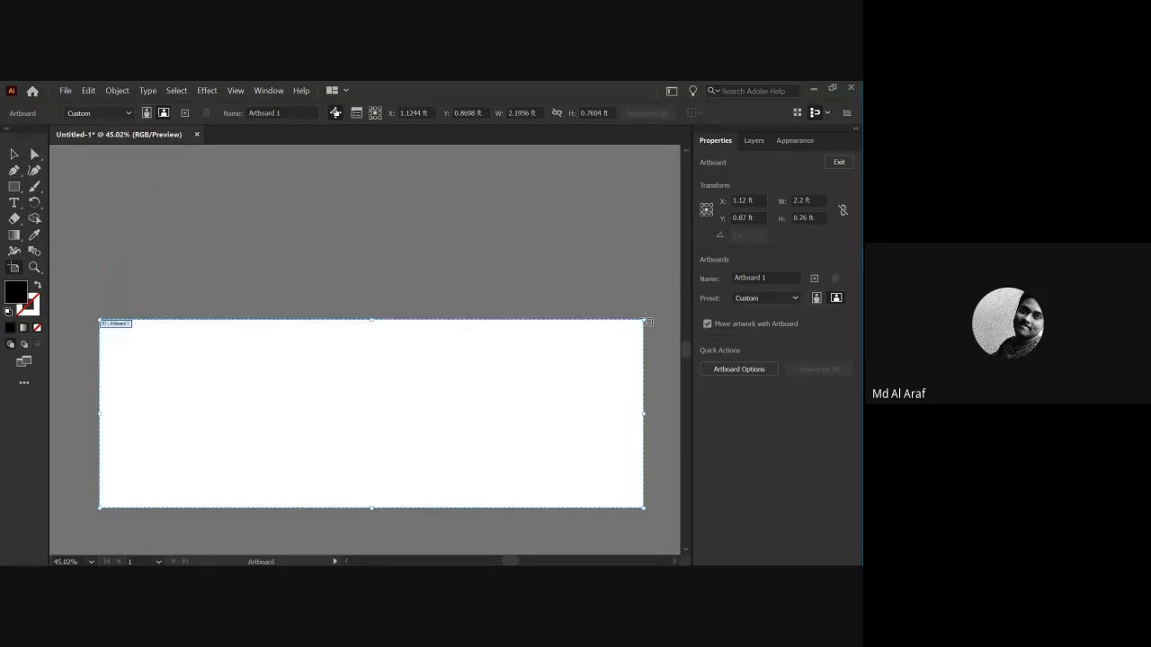
drag(641, 321, 289, 382)
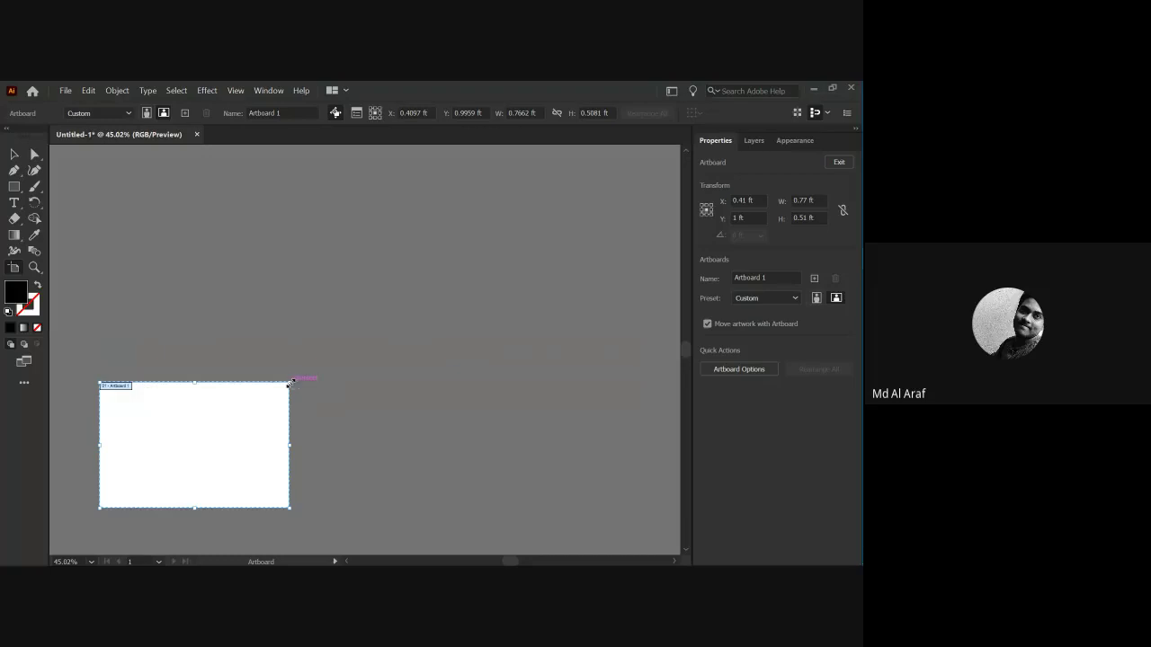
drag(289, 382, 666, 162)
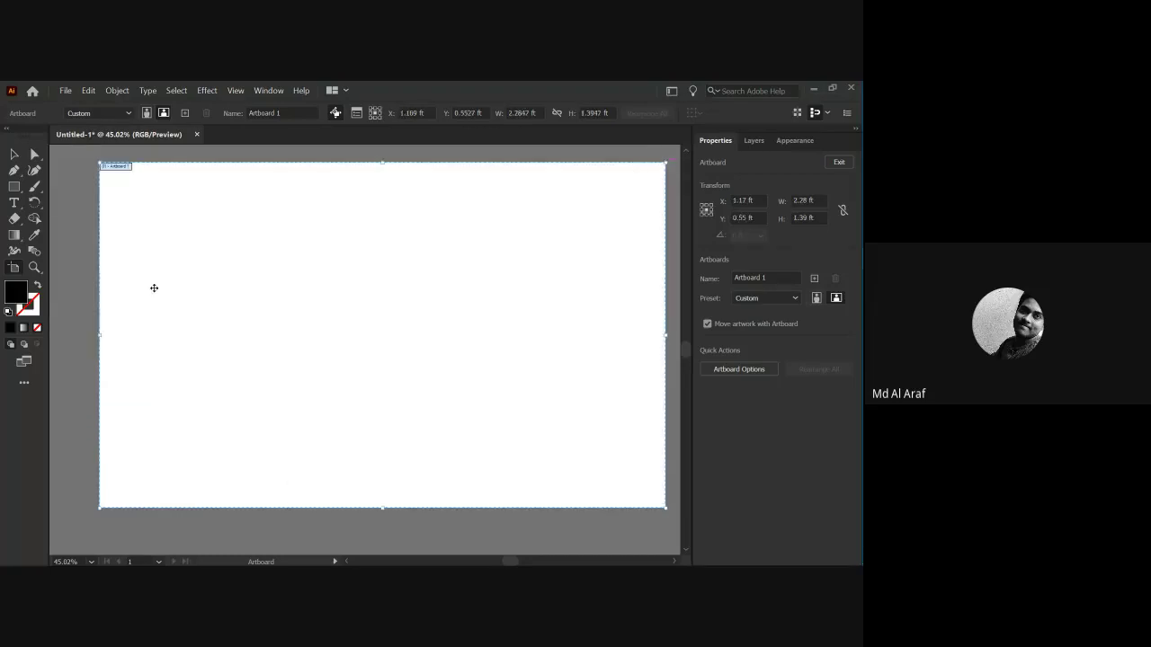
key(Escape)
key(a)
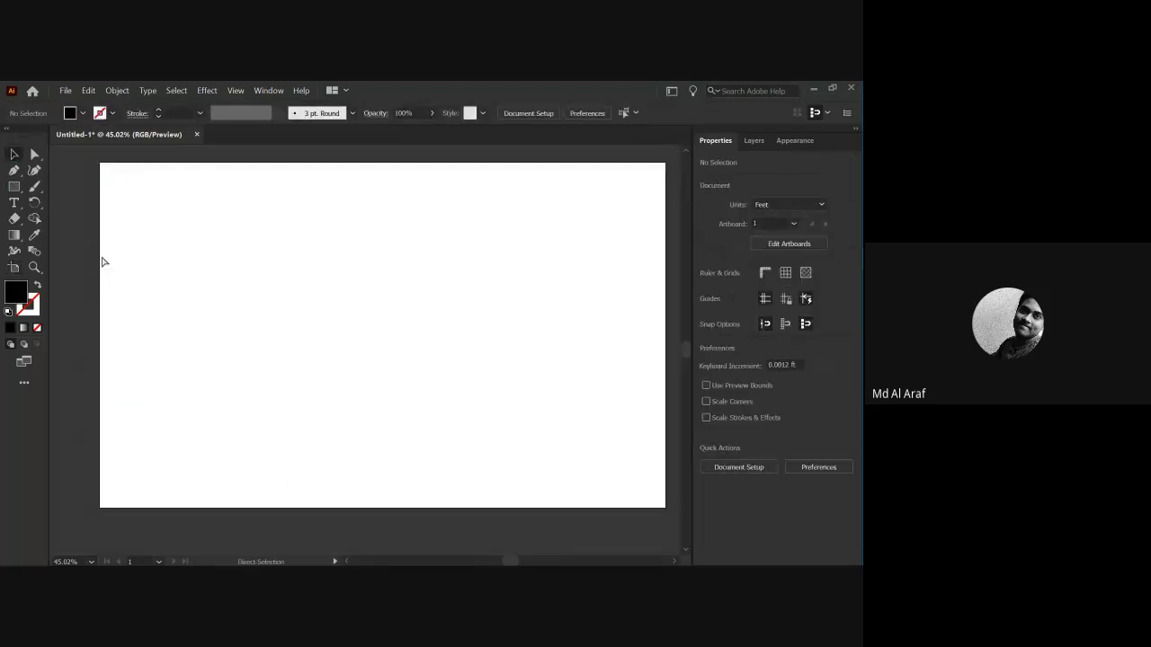
key(ctrl+0)
key(v)
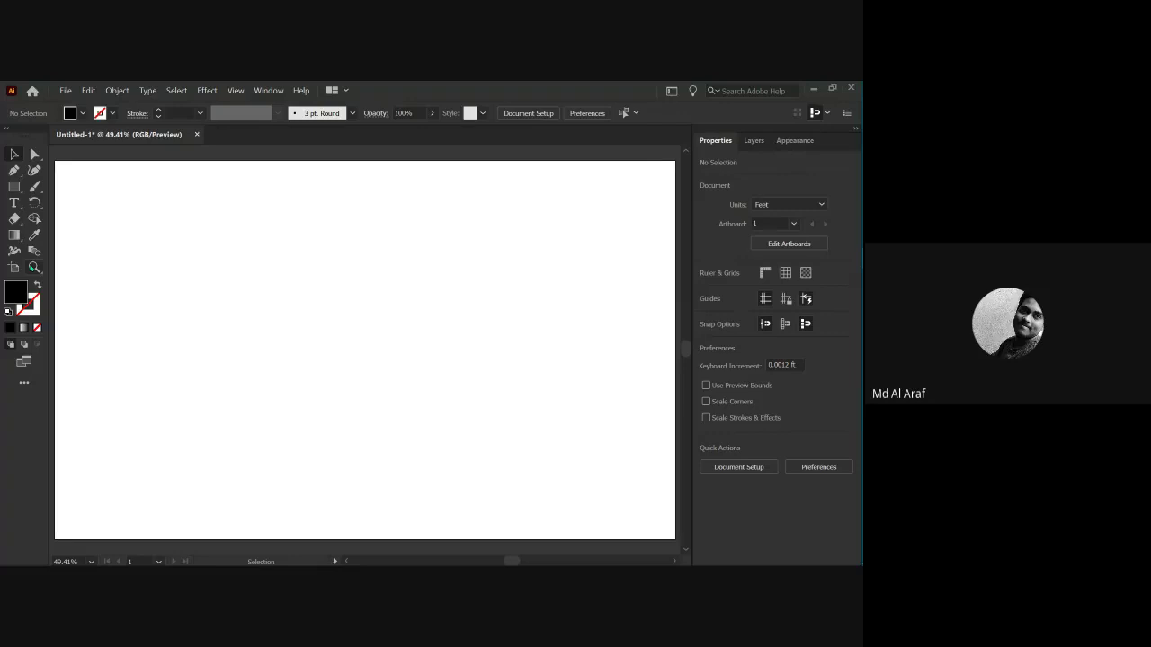
Zoom the blank 2.28 by 1.39 ft artboard to 66.67% so it fills the window.
click(34, 267)
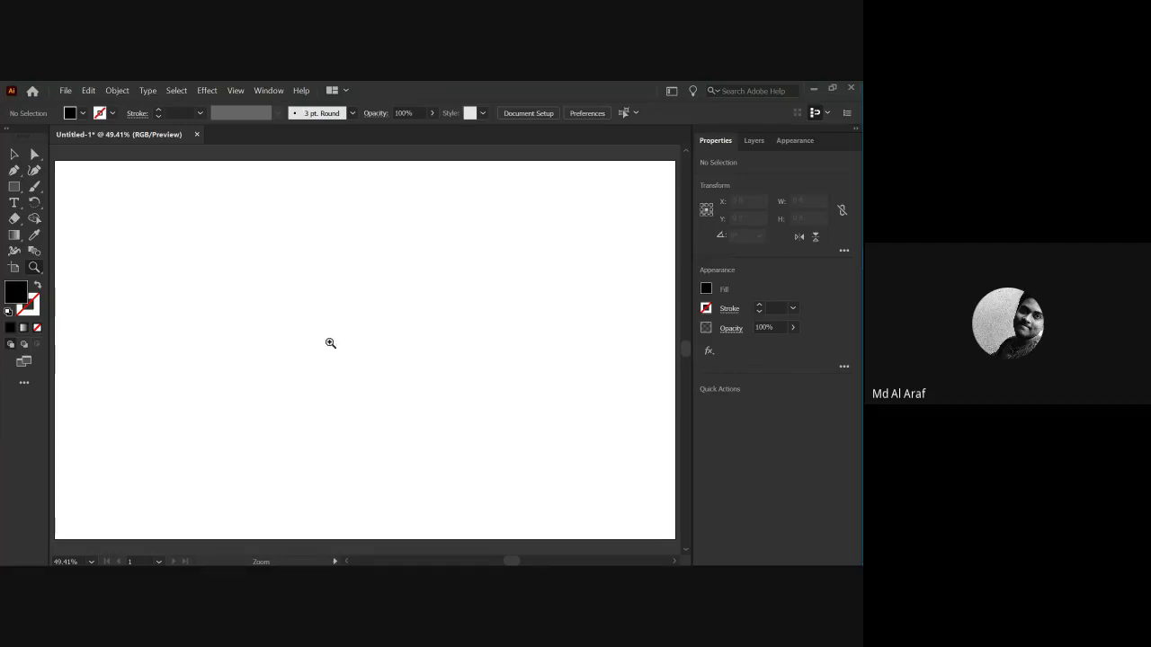
key(ctrl+minus)
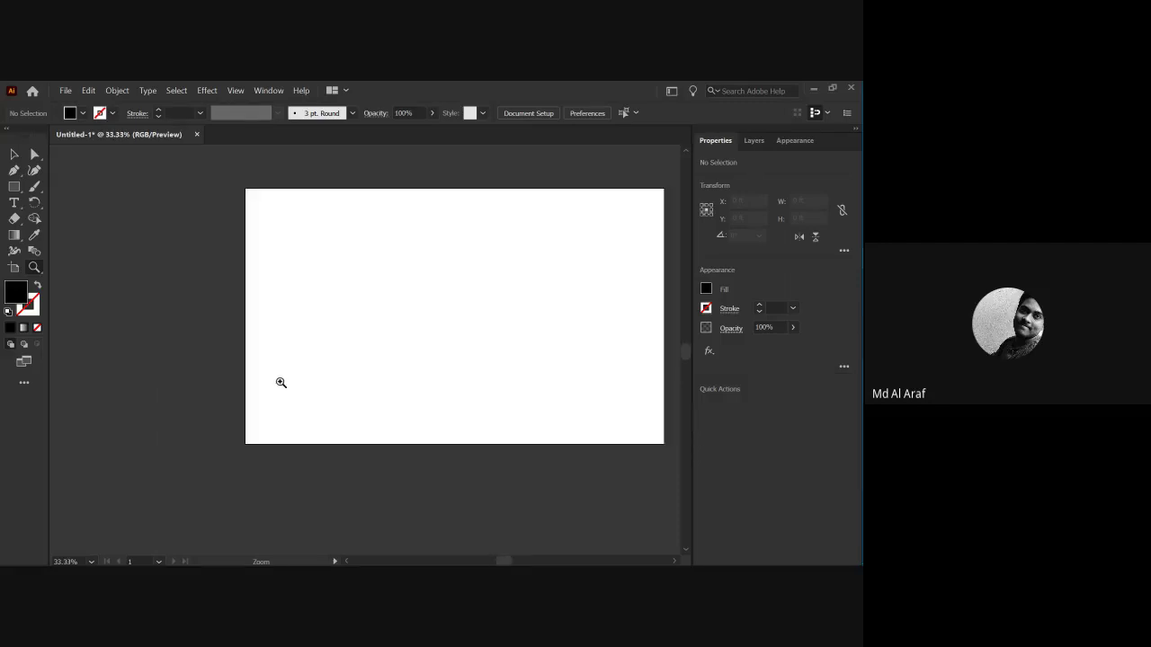
key(ctrl+plus)
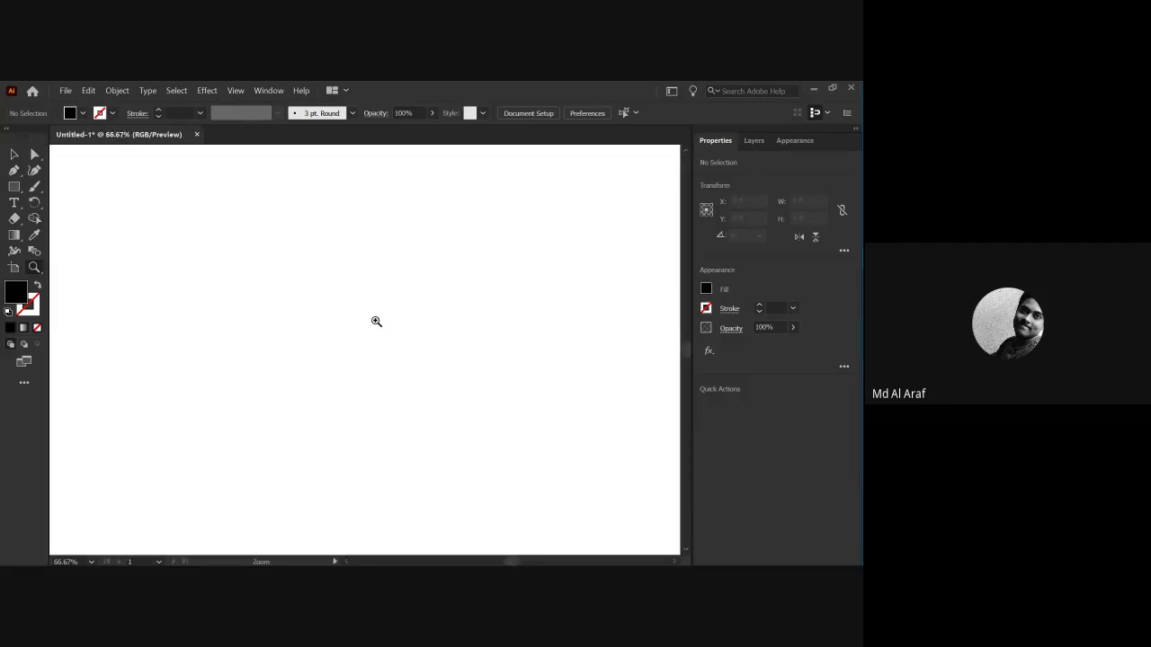
drag(429, 351, 383, 336)
click(386, 337)
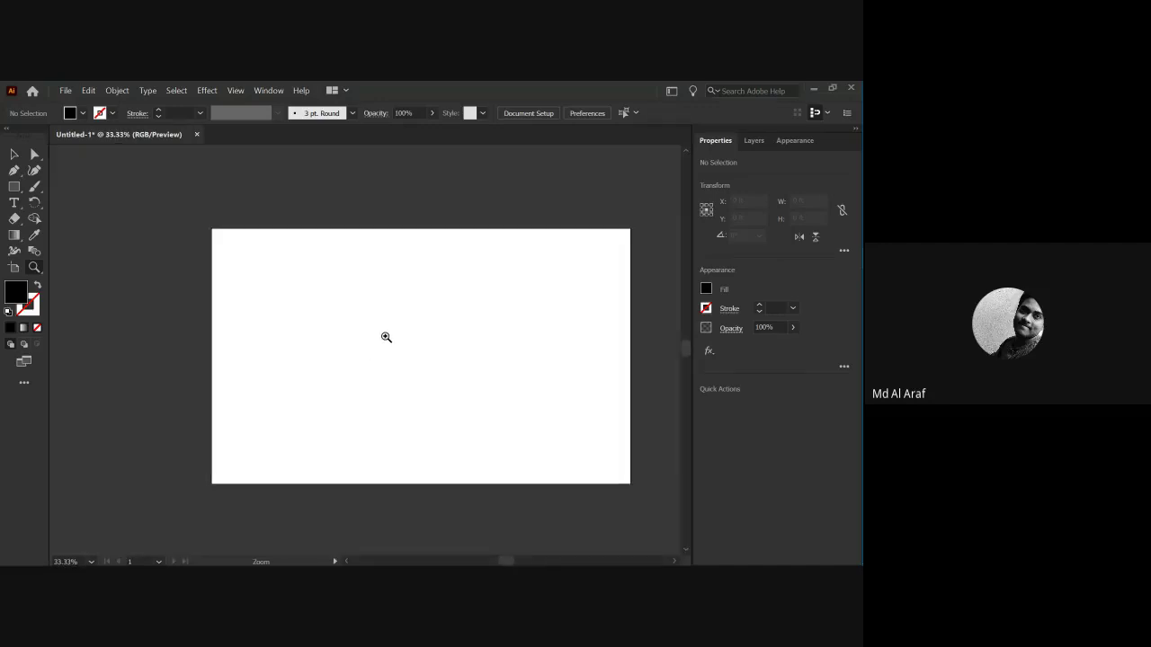
click(386, 338)
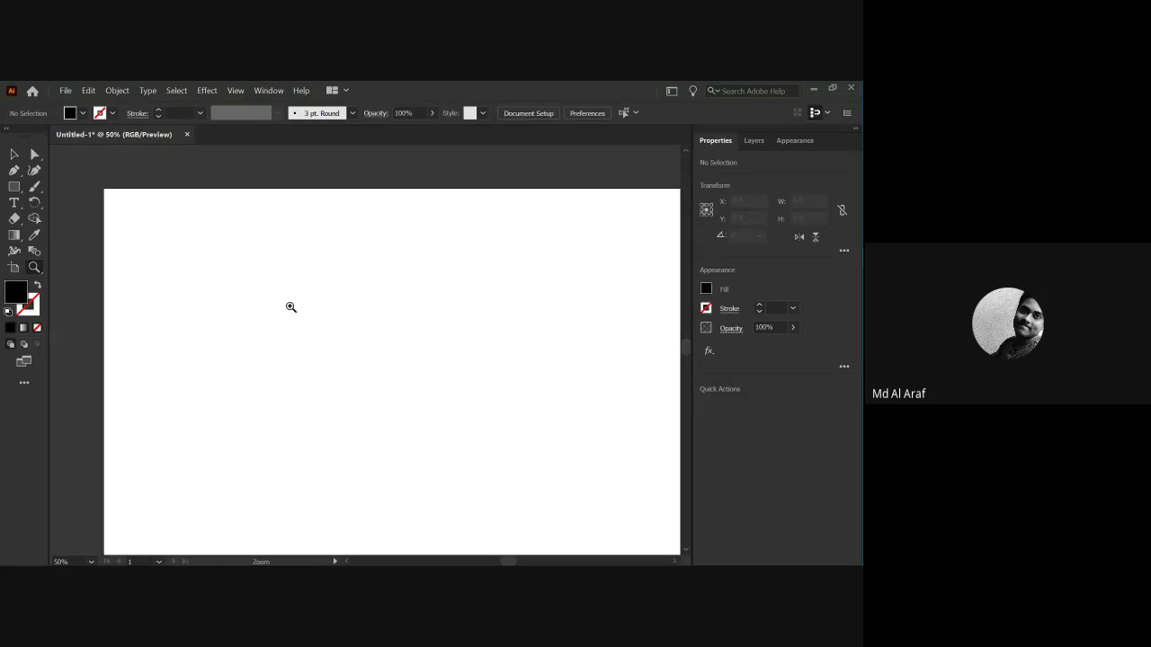
click(290, 307)
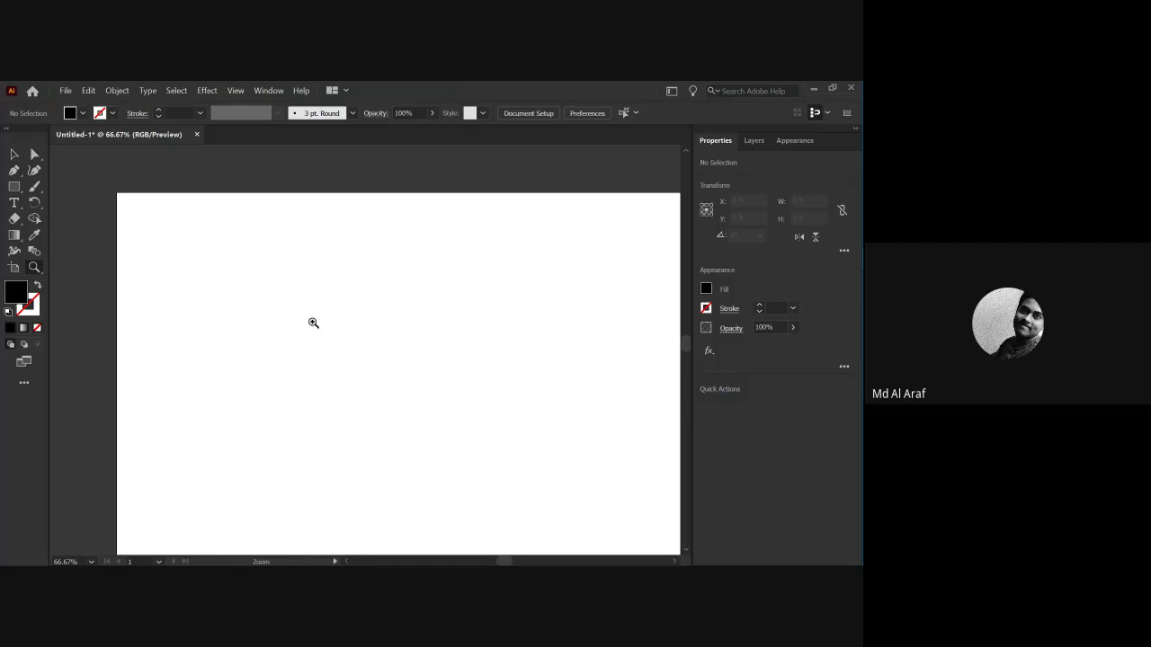
Type the test word 'alt' on the artboard, then delete that text object.
click(14, 203)
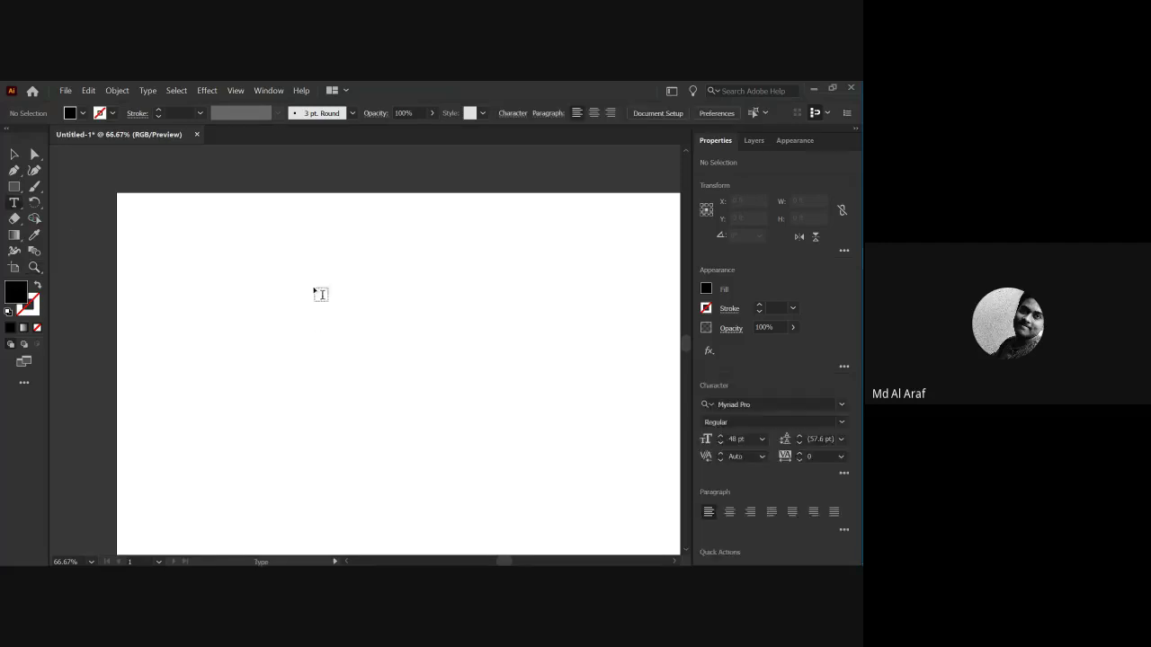
click(308, 285)
text(alt)
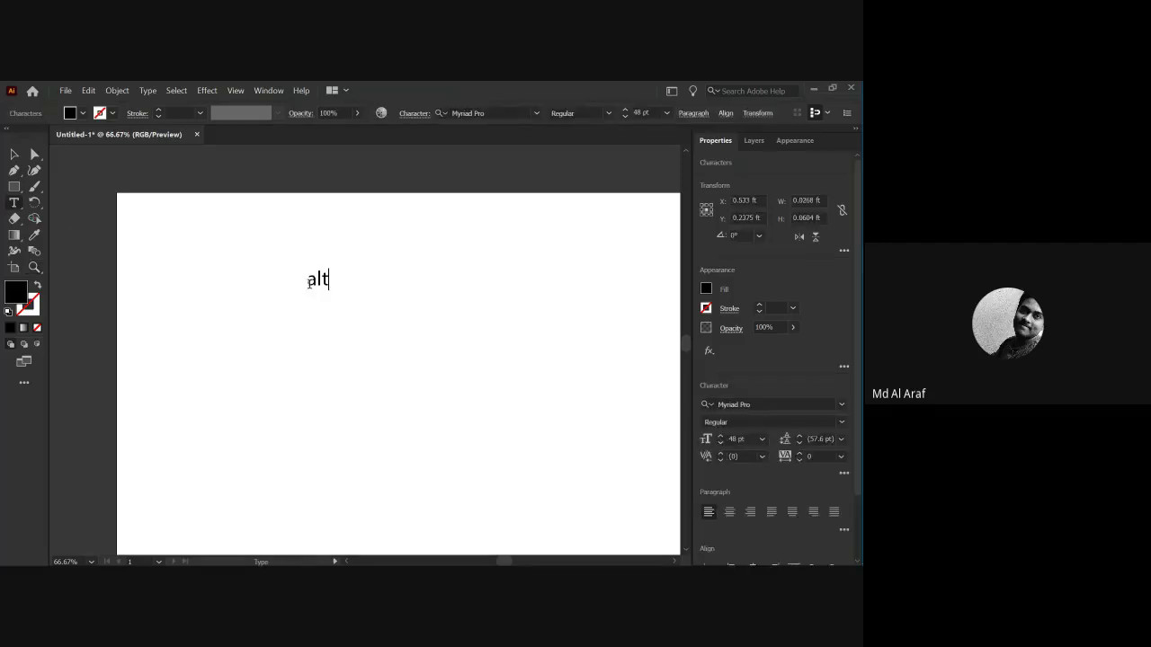
key(Escape)
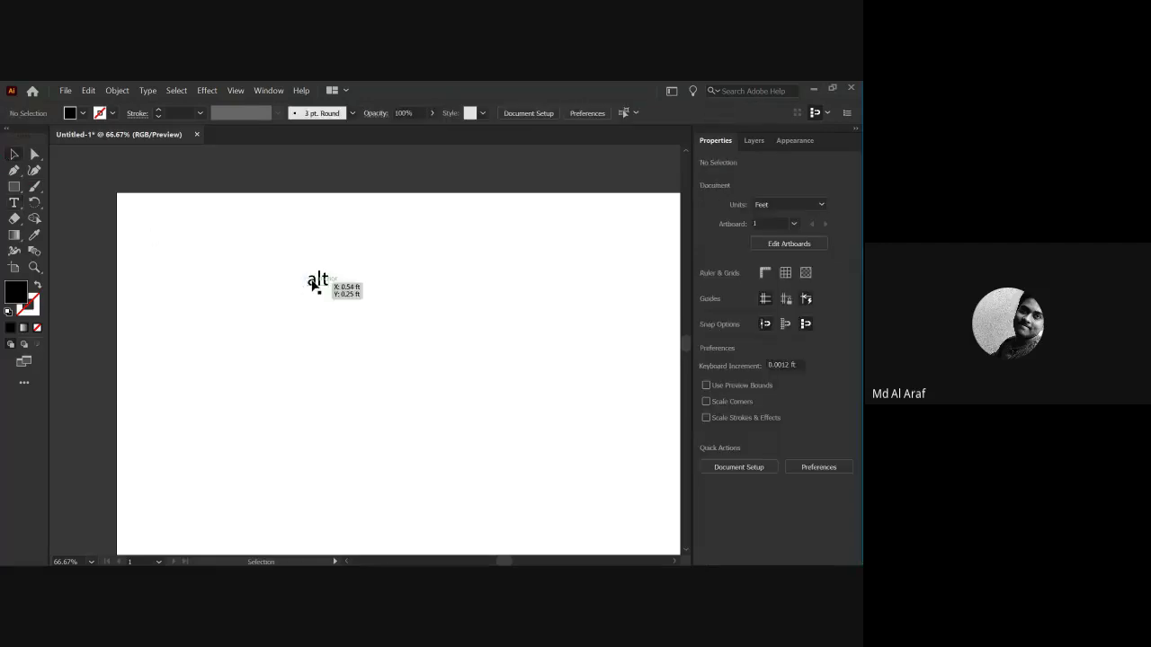
key(Delete)
Zoom out until the artboard is tiny, zoom back in, then fit it with Ctrl+0.
click(34, 267)
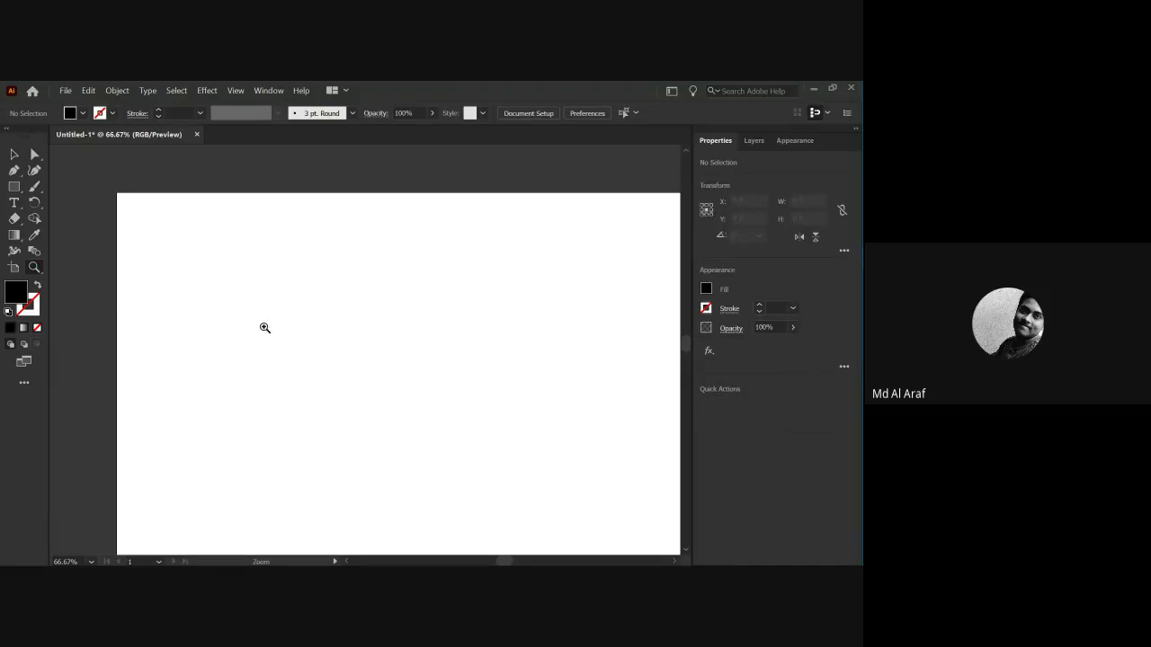
click(322, 361)
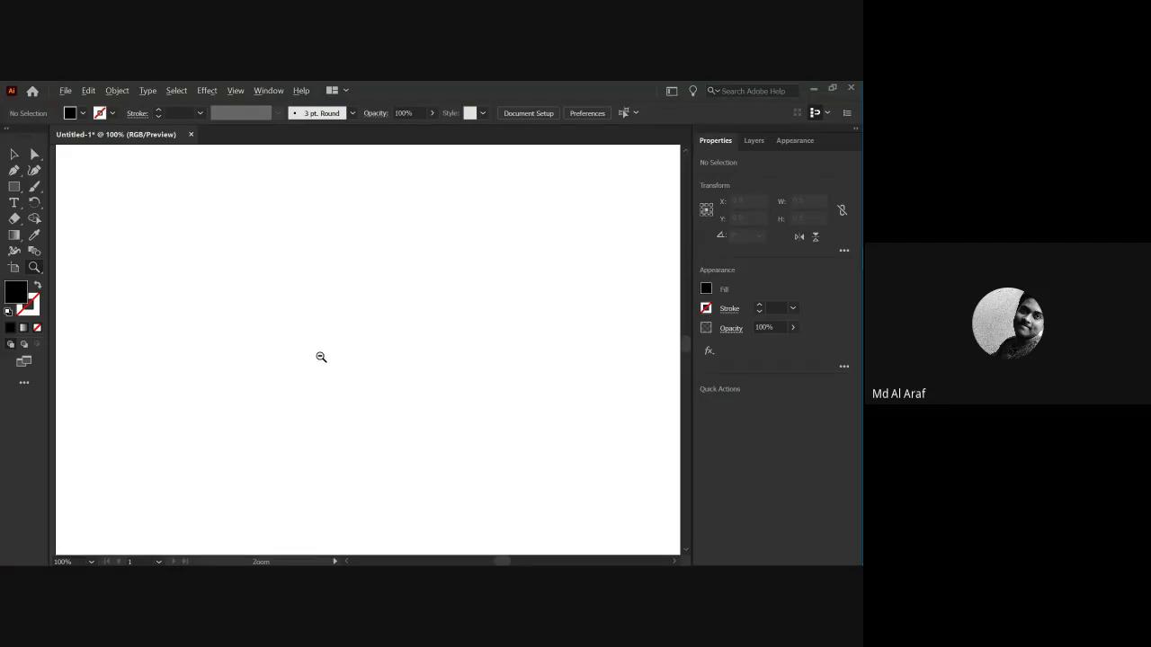
alt+click(321, 357)
alt+click(321, 357)
alt+click(321, 357)
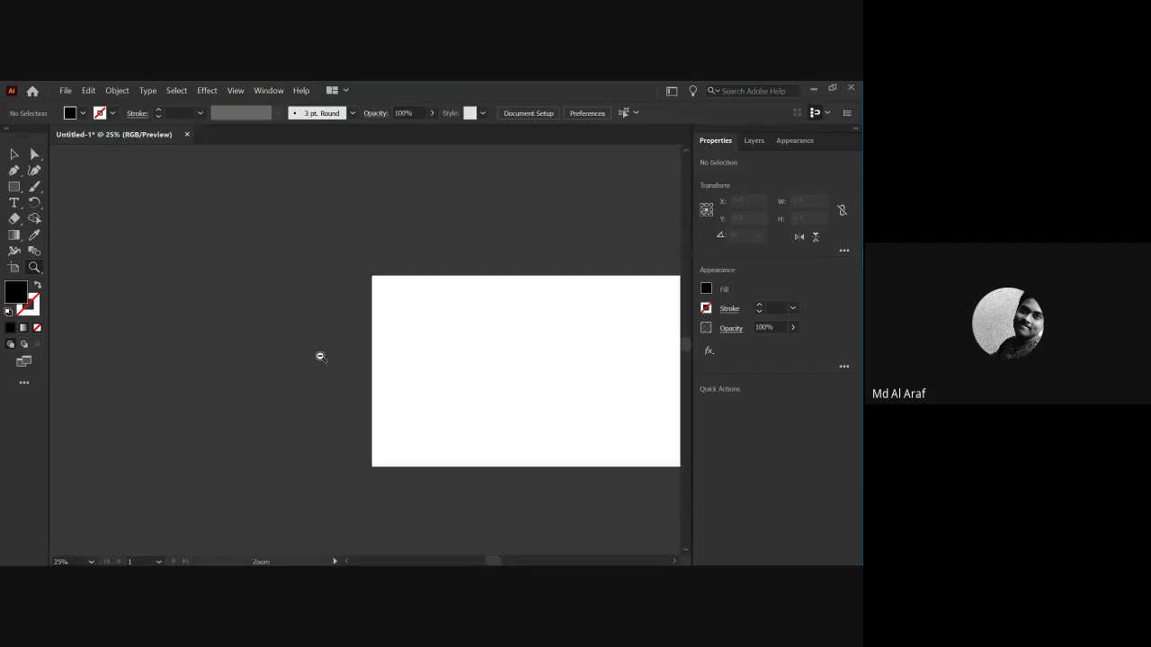
alt+click(321, 357)
alt+click(321, 357)
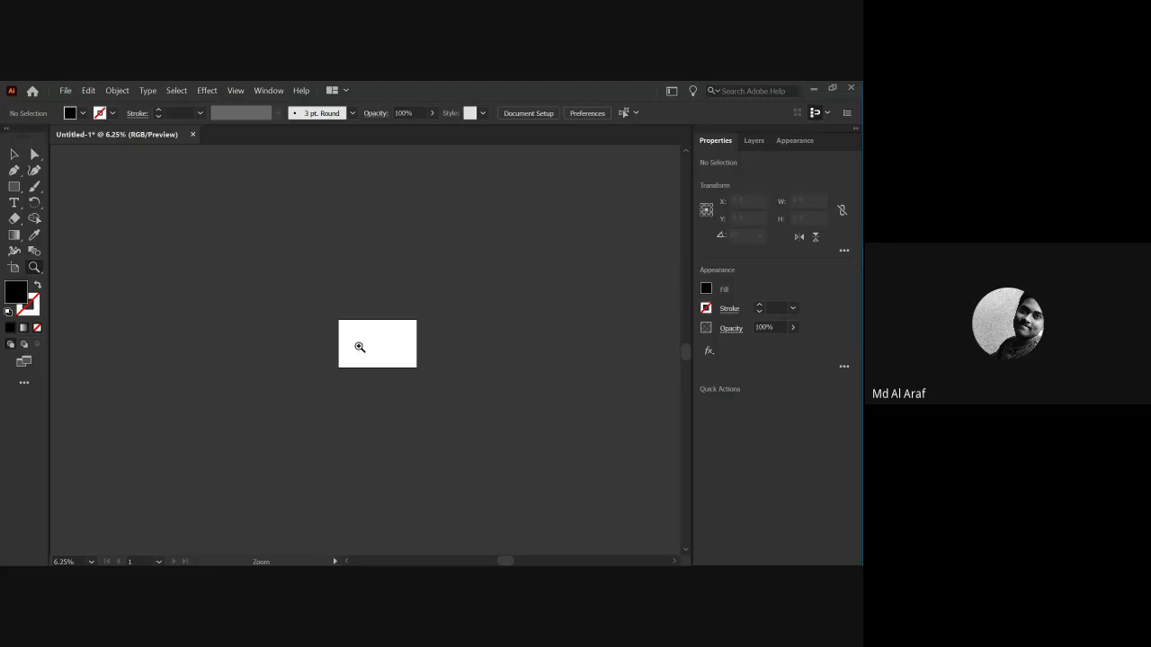
click(358, 346)
click(370, 352)
click(385, 349)
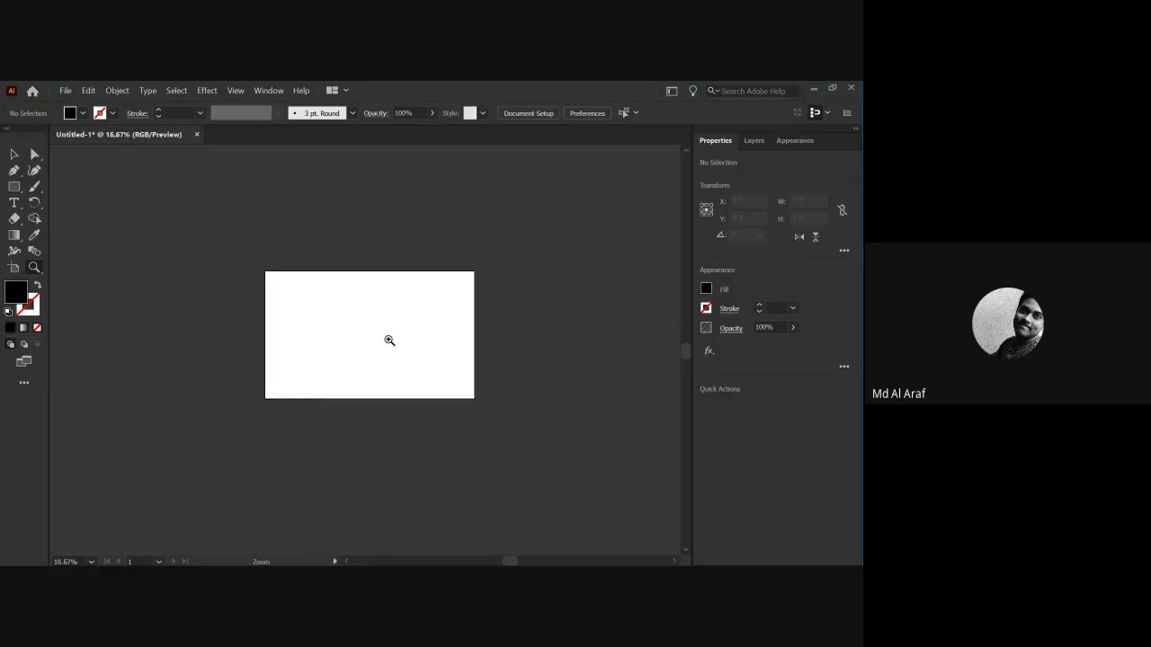
click(378, 336)
click(350, 333)
click(357, 357)
click(357, 357)
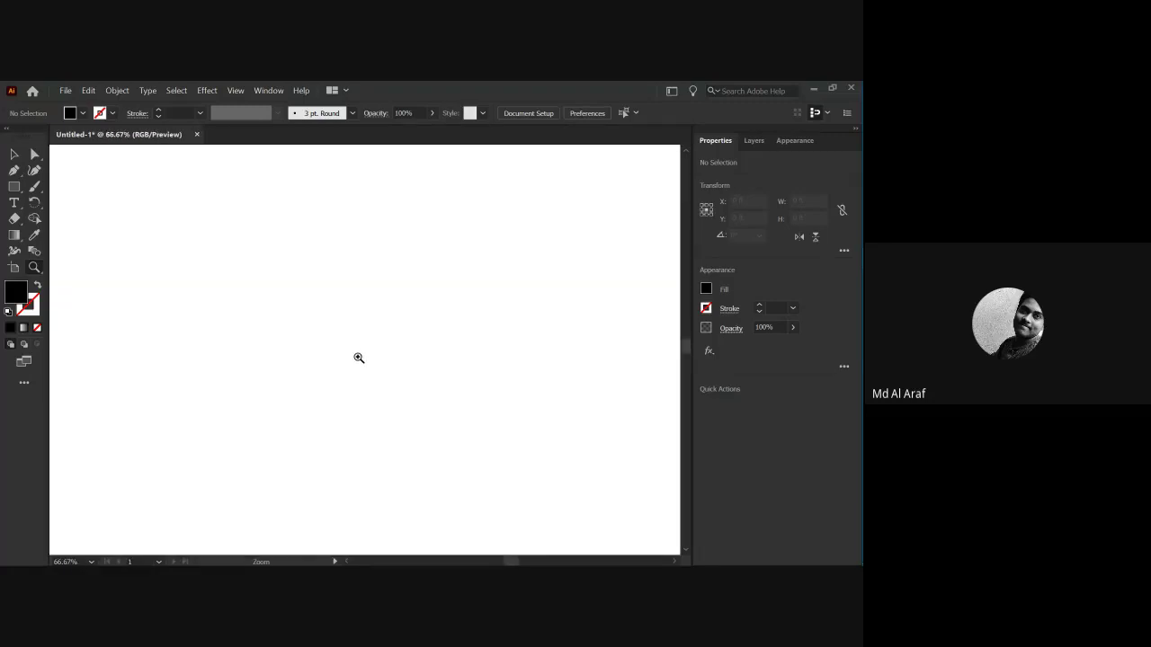
key(ctrl+0)
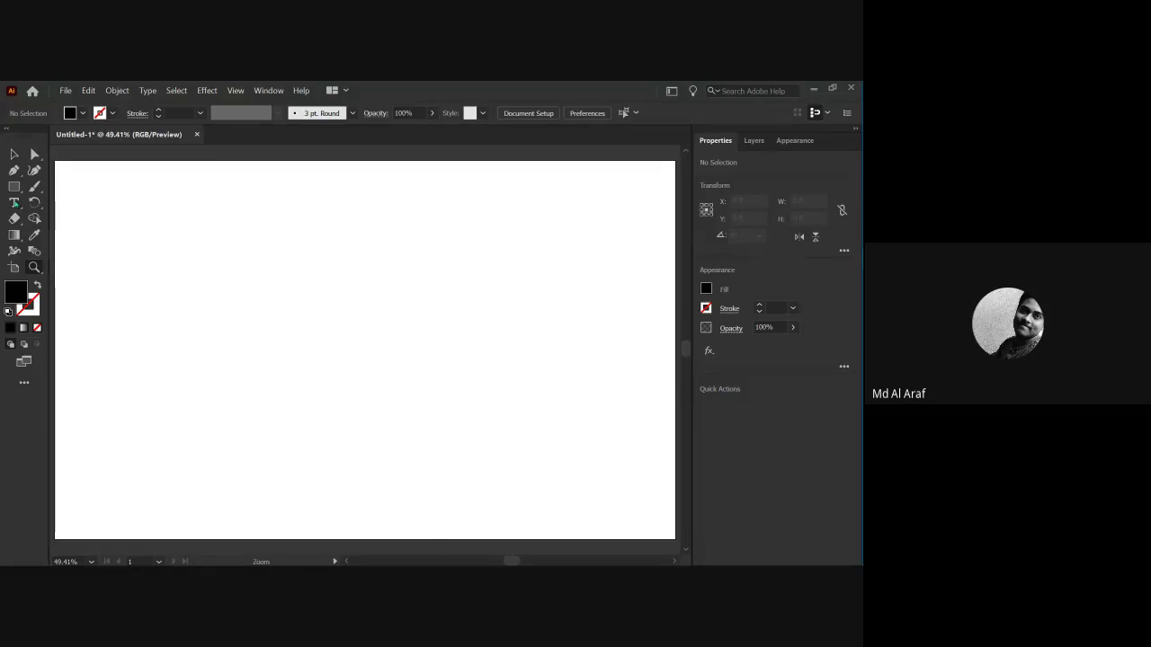
Draw a black test rectangle, about 0.897 by 0.4688 ft, and reposition it on the artboard.
click(14, 154)
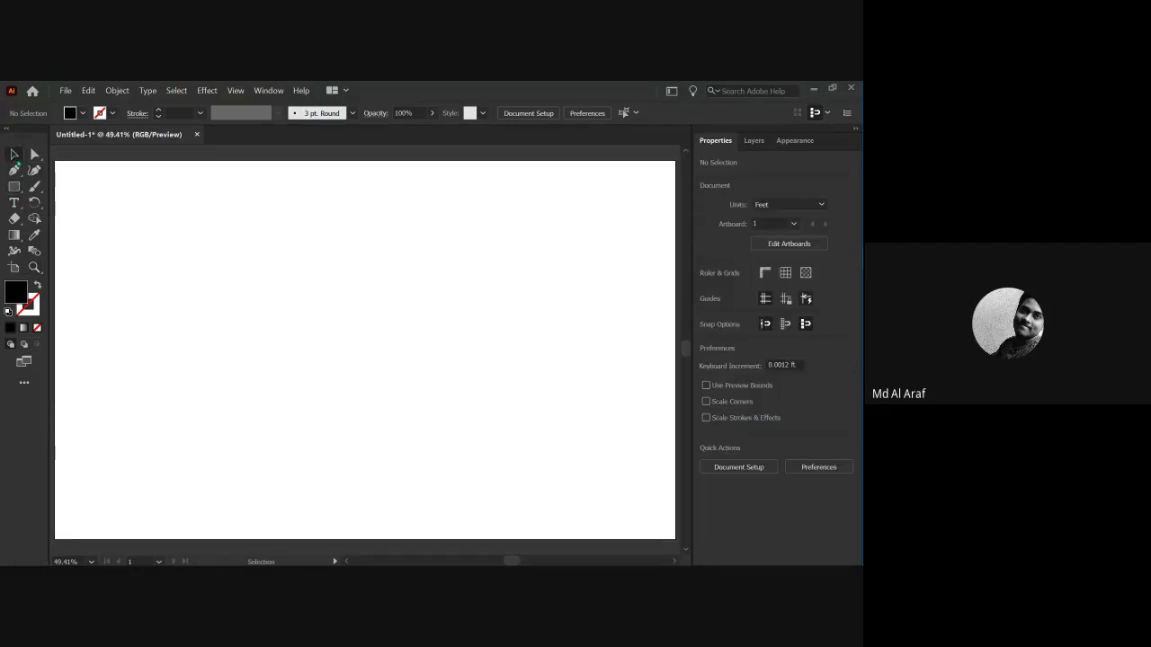
click(14, 186)
drag(157, 237, 399, 362)
key(v)
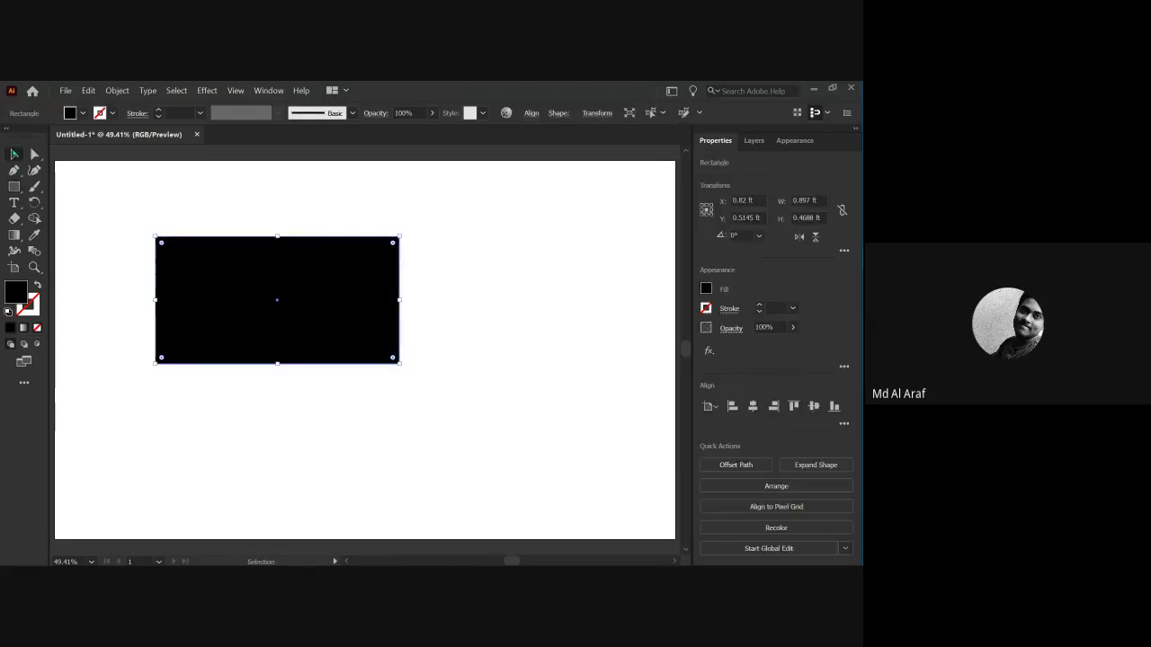
click(131, 180)
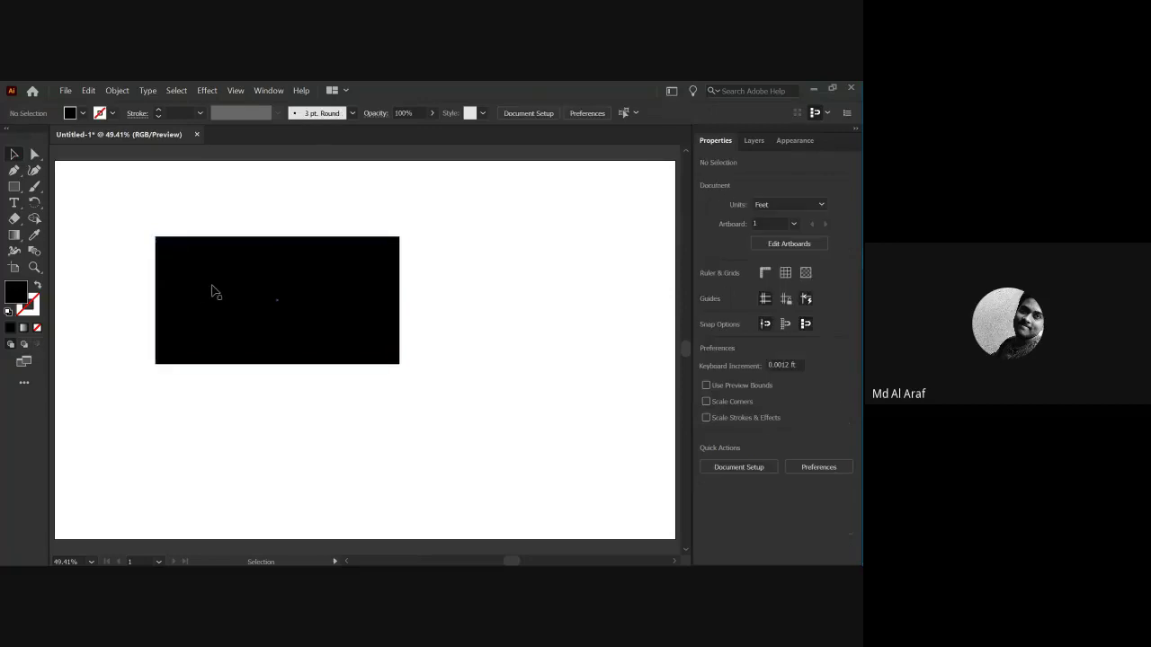
drag(213, 290, 458, 441)
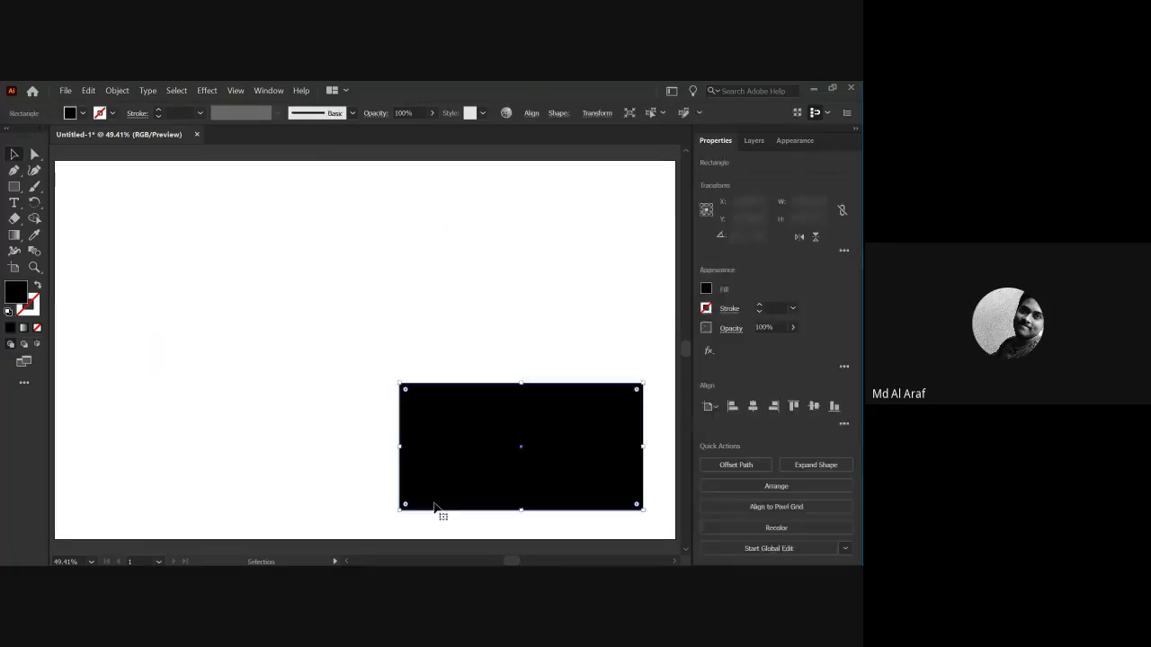
click(323, 443)
Select the black rectangle and delete it, leaving the artboard empty.
click(529, 444)
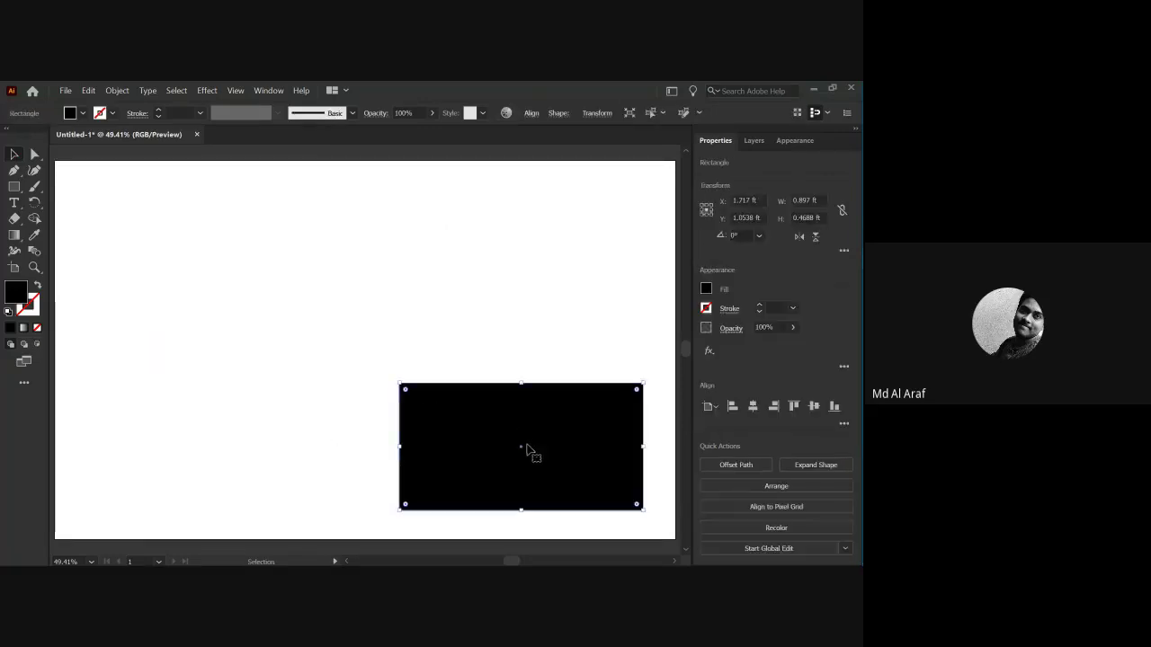
click(397, 440)
click(454, 439)
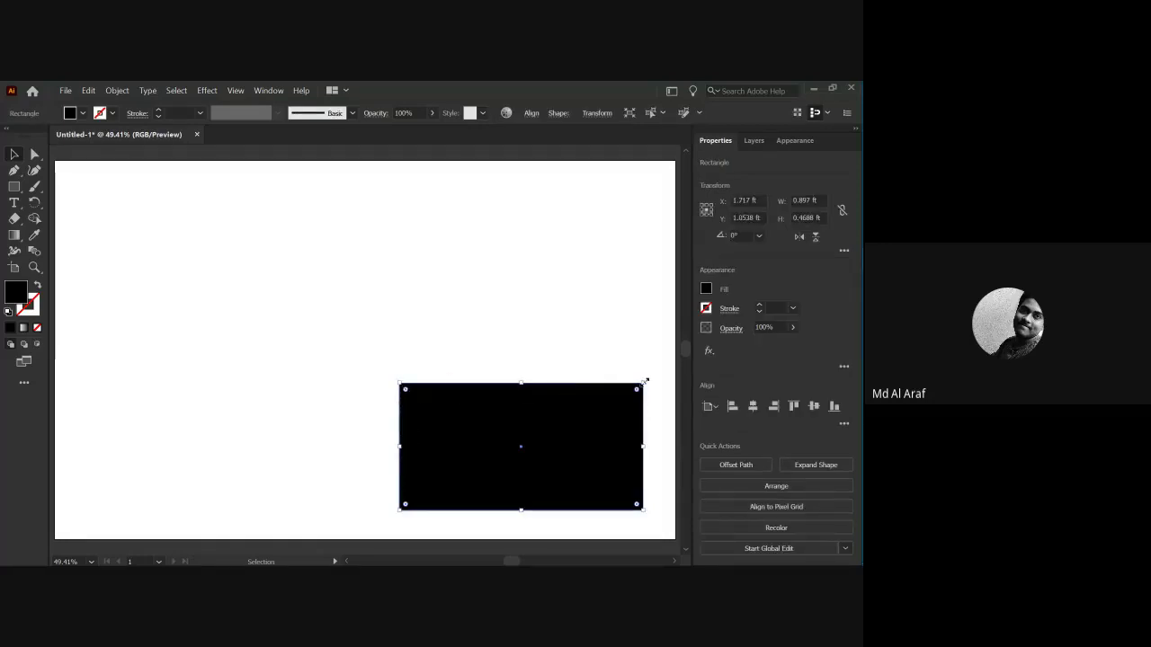
click(339, 411)
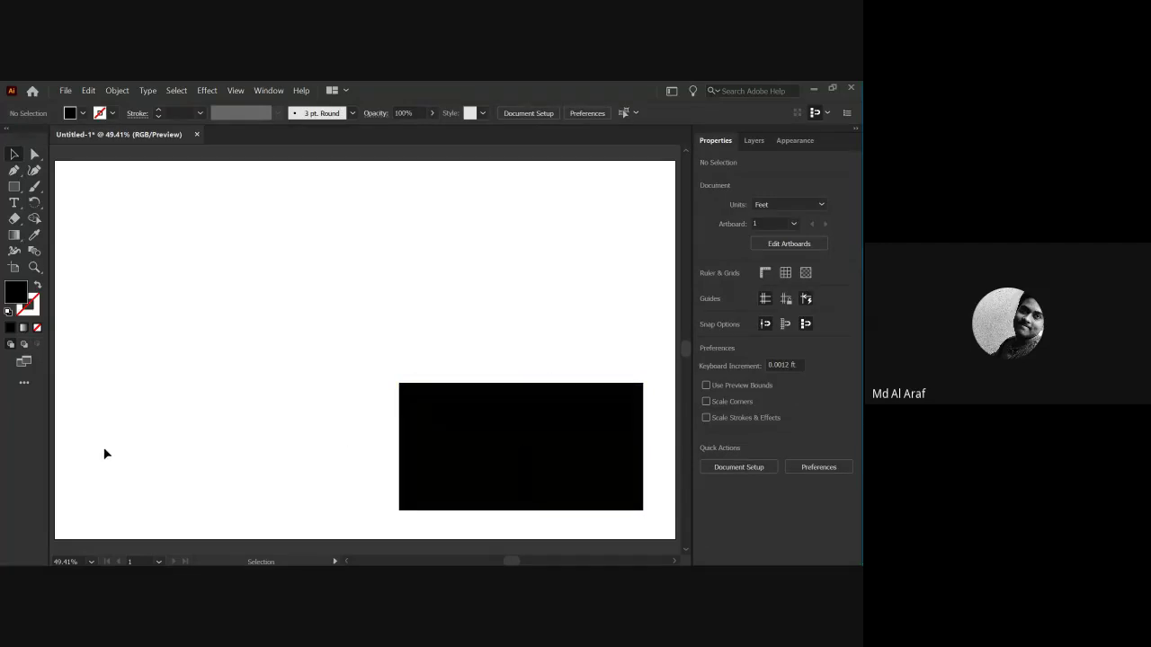
click(469, 457)
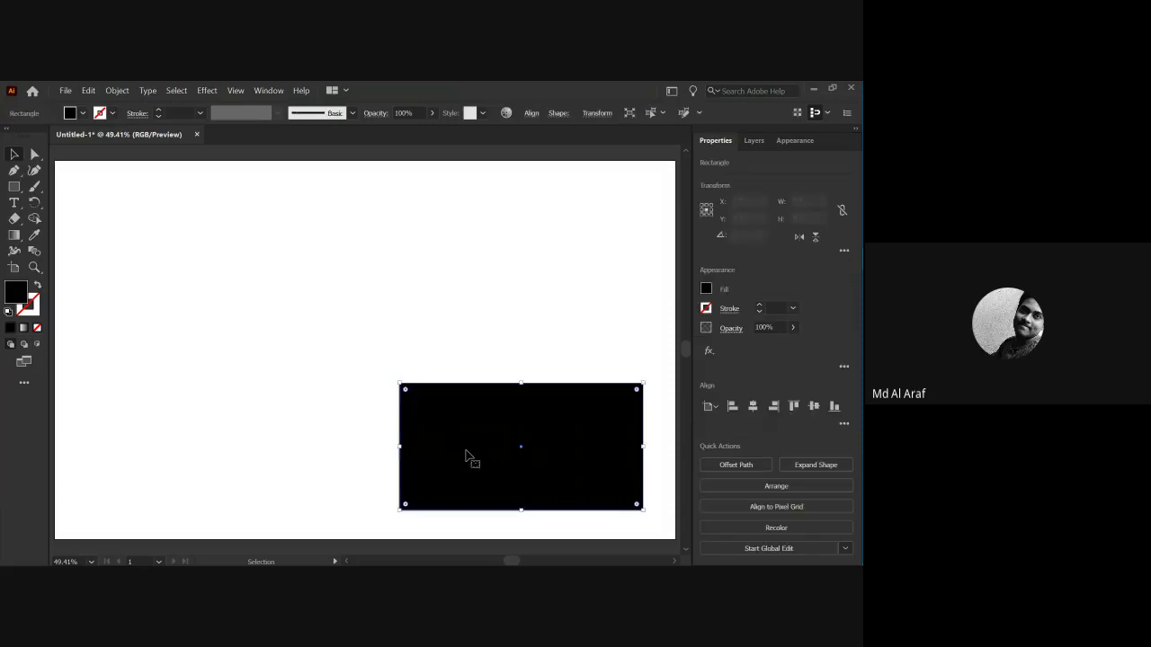
scroll(405, 393, up, 5)
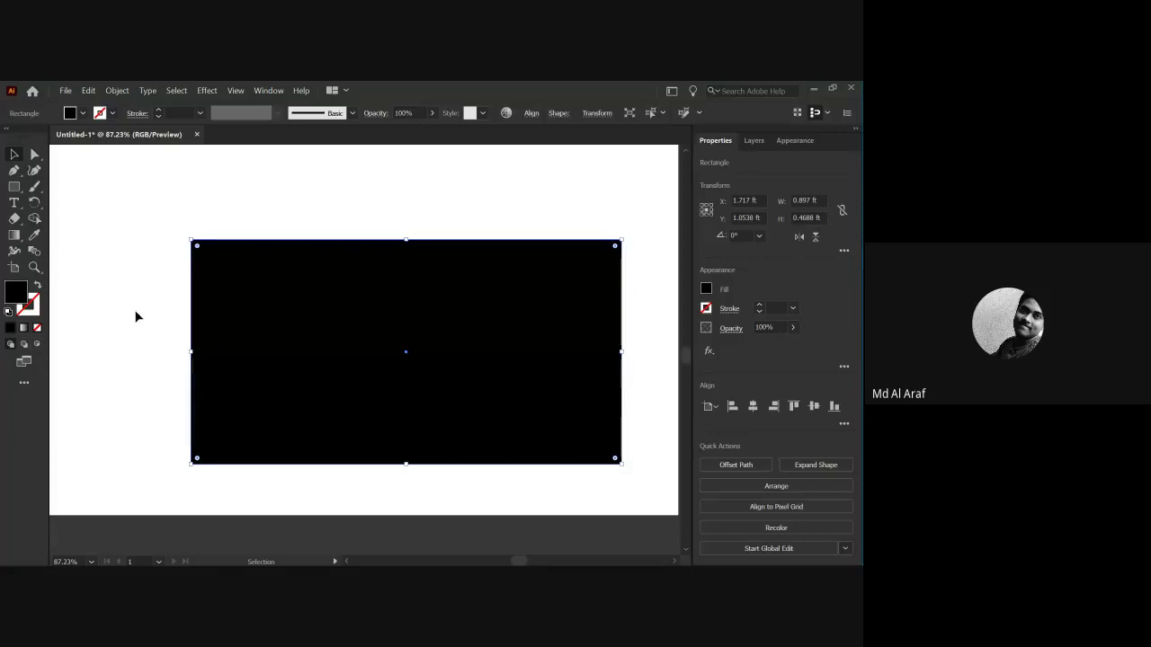
click(116, 295)
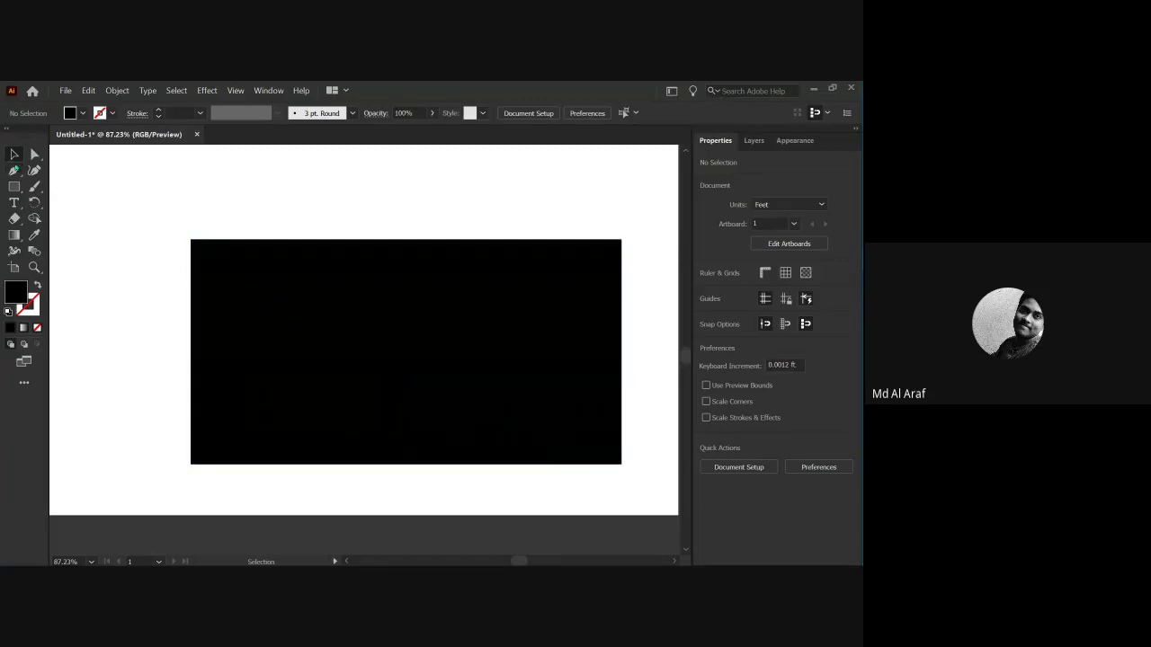
click(269, 309)
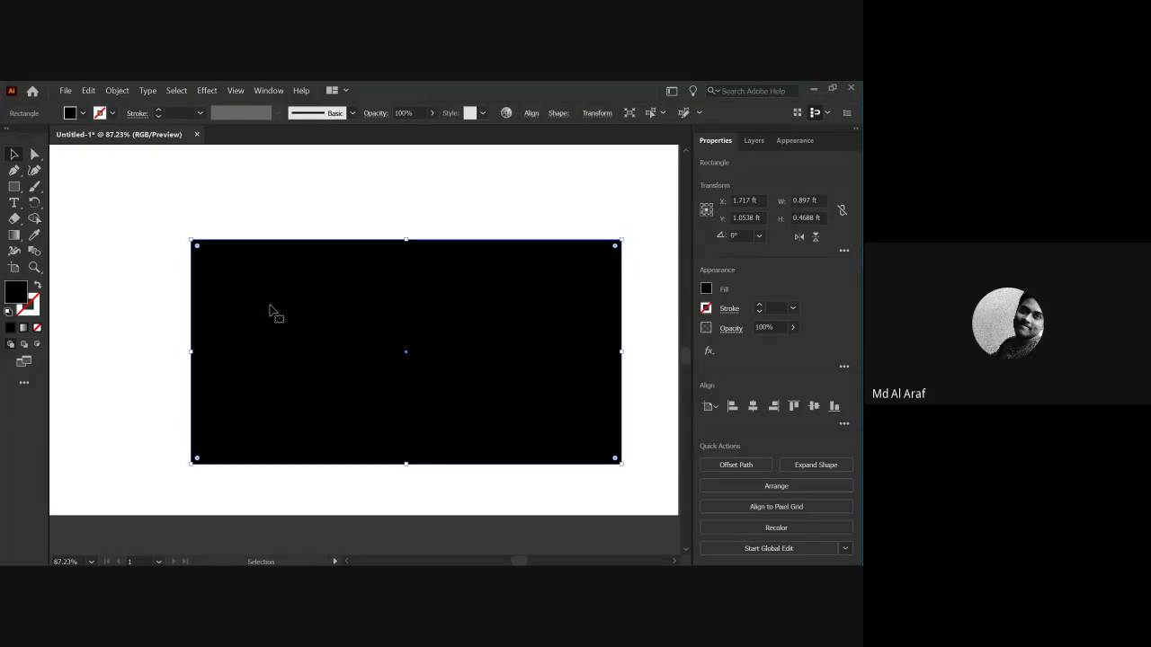
key(Delete)
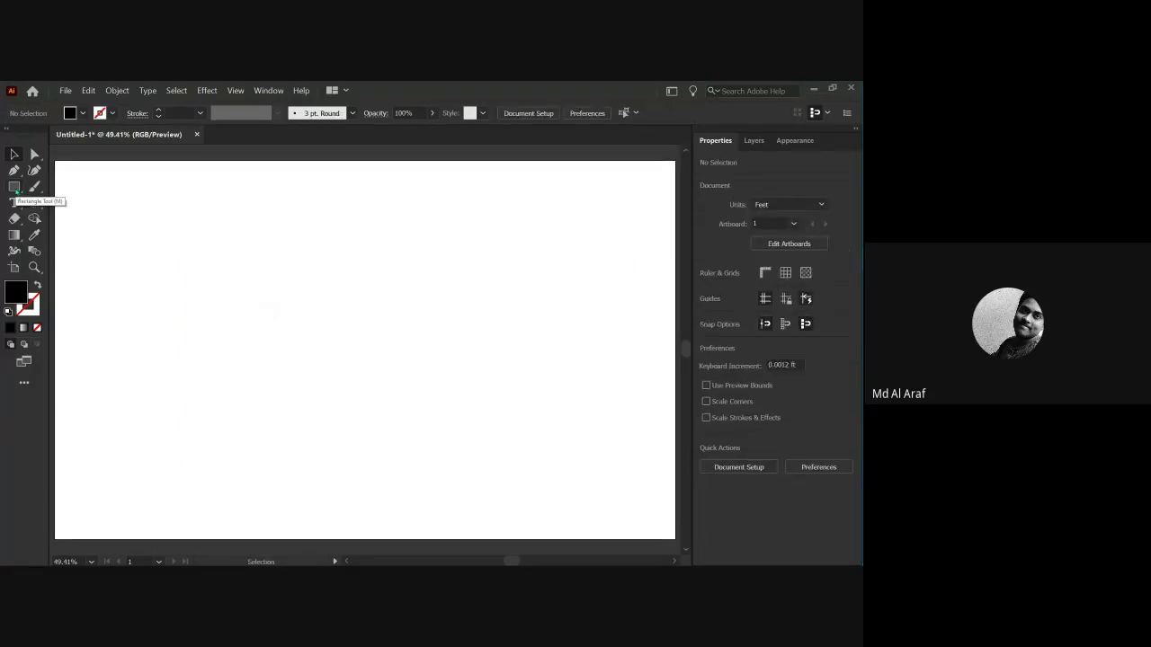
click(15, 187)
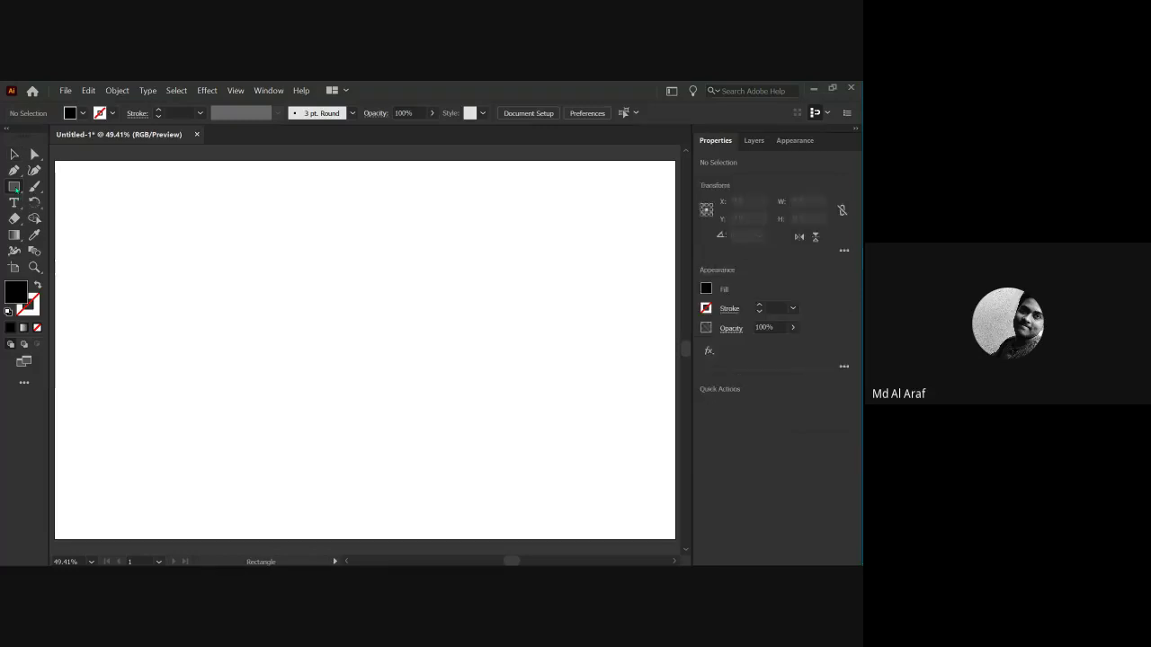
click(179, 262)
click(465, 349)
key(b)
mouse_move(225, 267)
mouse_down()
mouse_move(417, 293)
mouse_move(470, 367)
mouse_up()
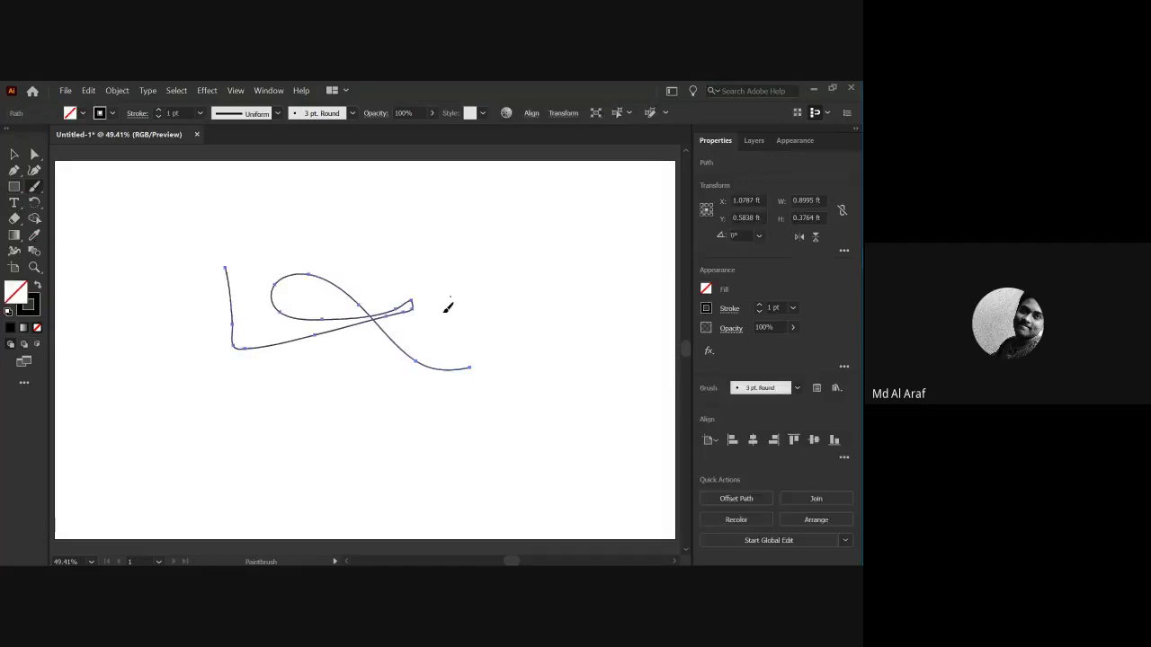
drag(450, 295, 558, 398)
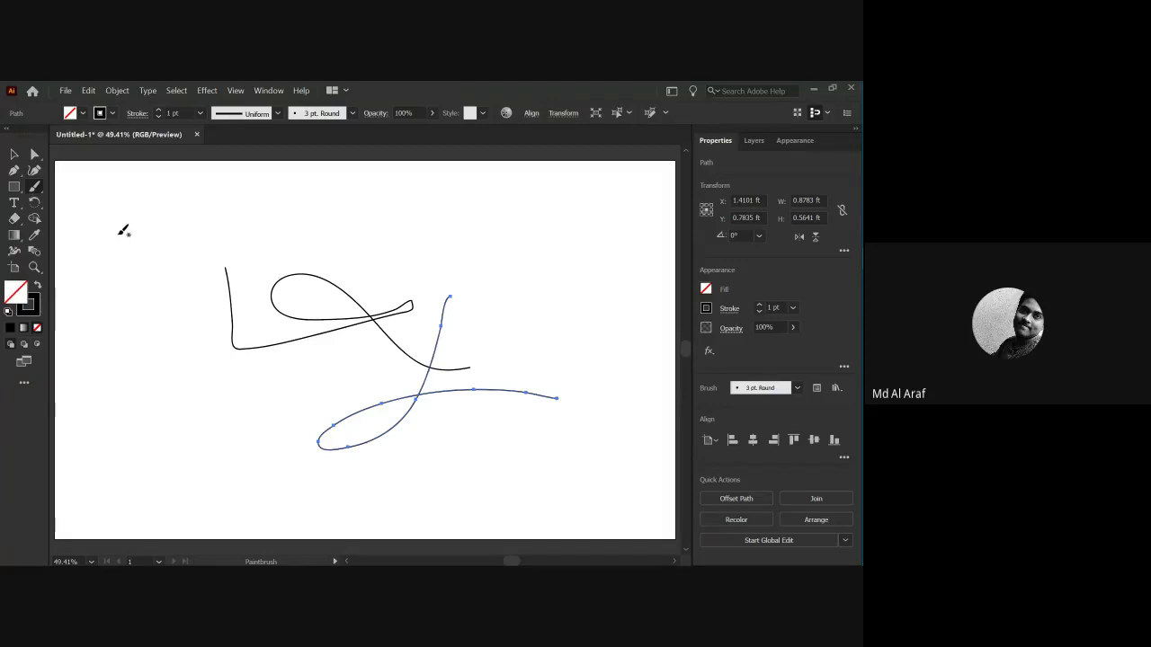
click(14, 155)
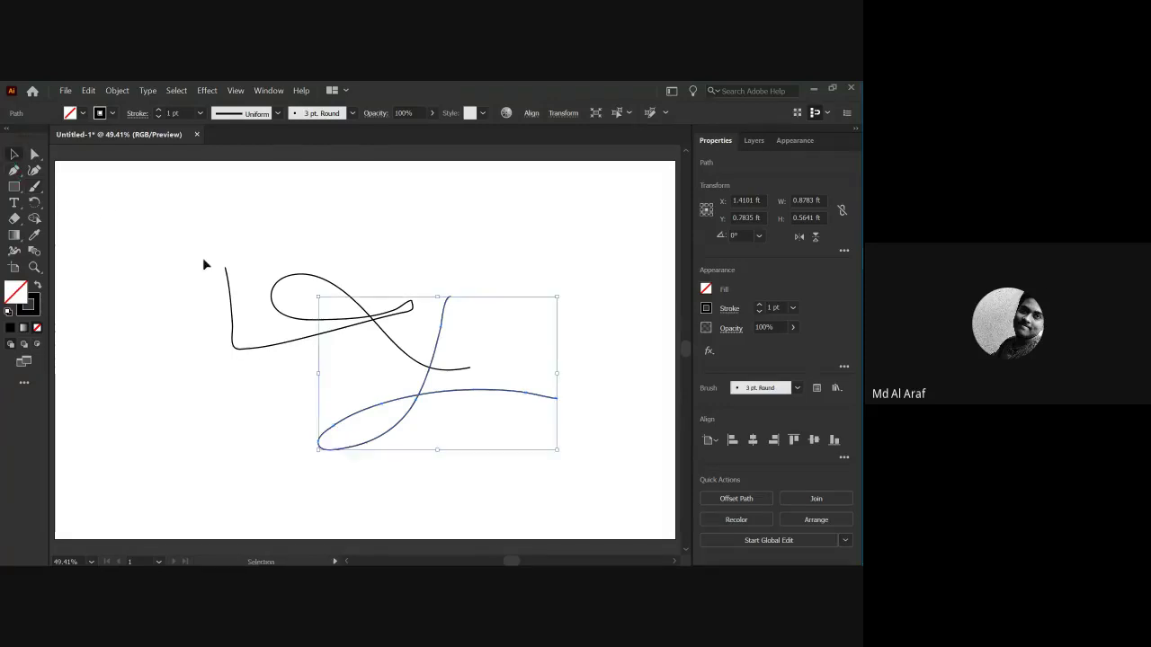
mouse_move(198, 297)
mouse_down()
mouse_move(351, 375)
mouse_move(442, 444)
mouse_up()
key(Delete)
key(Delete)
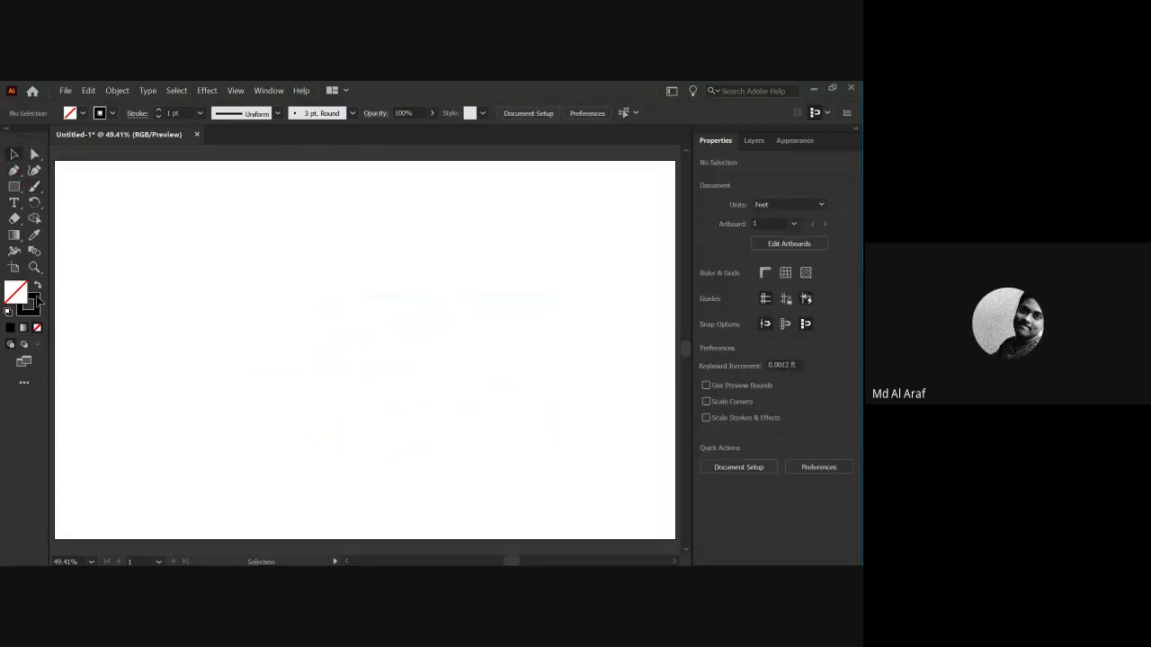
drag(14, 186, 81, 193)
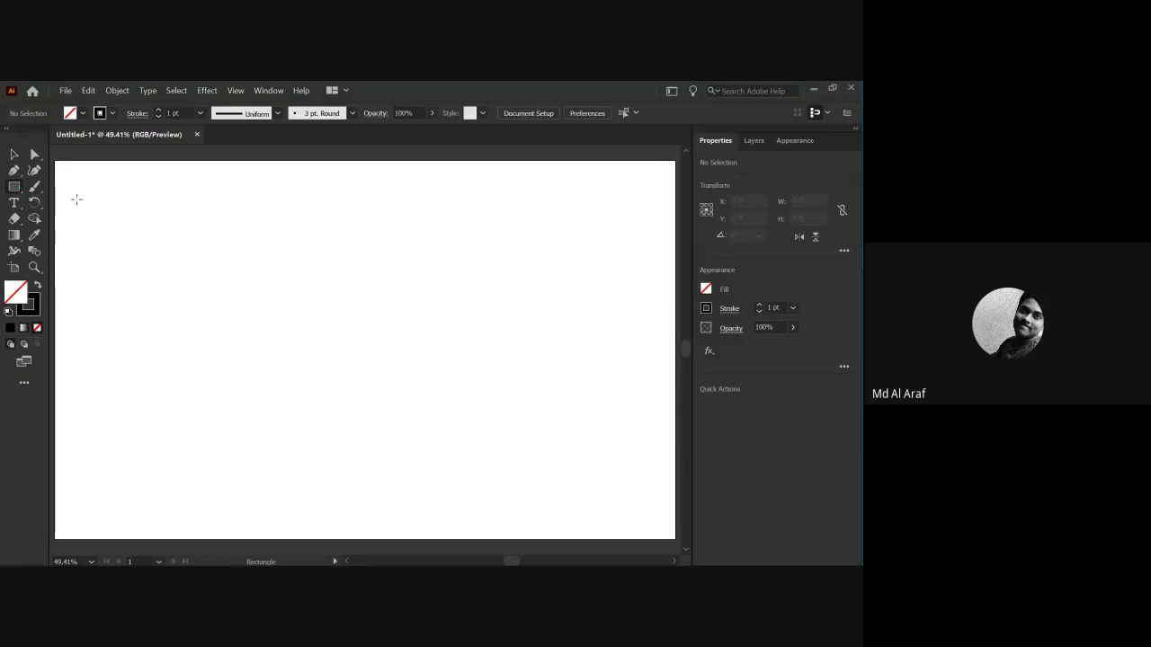
Draw an unfilled rectangle with a 1 pt black stroke, about 0.79 by 0.51 ft, upper-left on the artboard.
drag(221, 255, 436, 394)
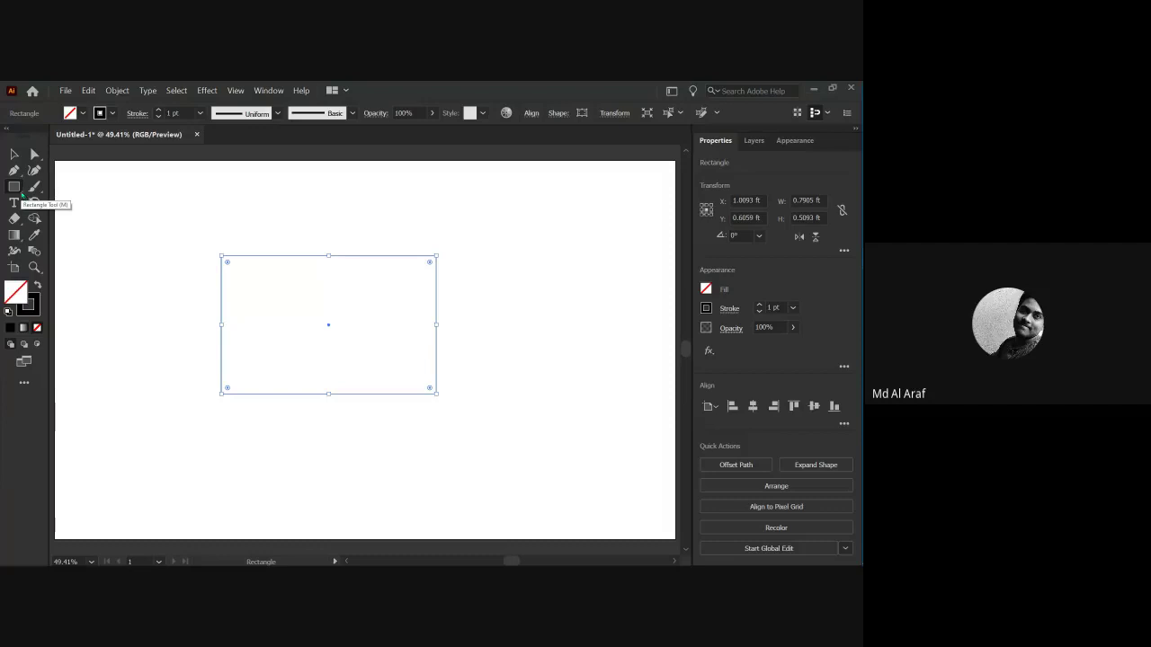
click(15, 187)
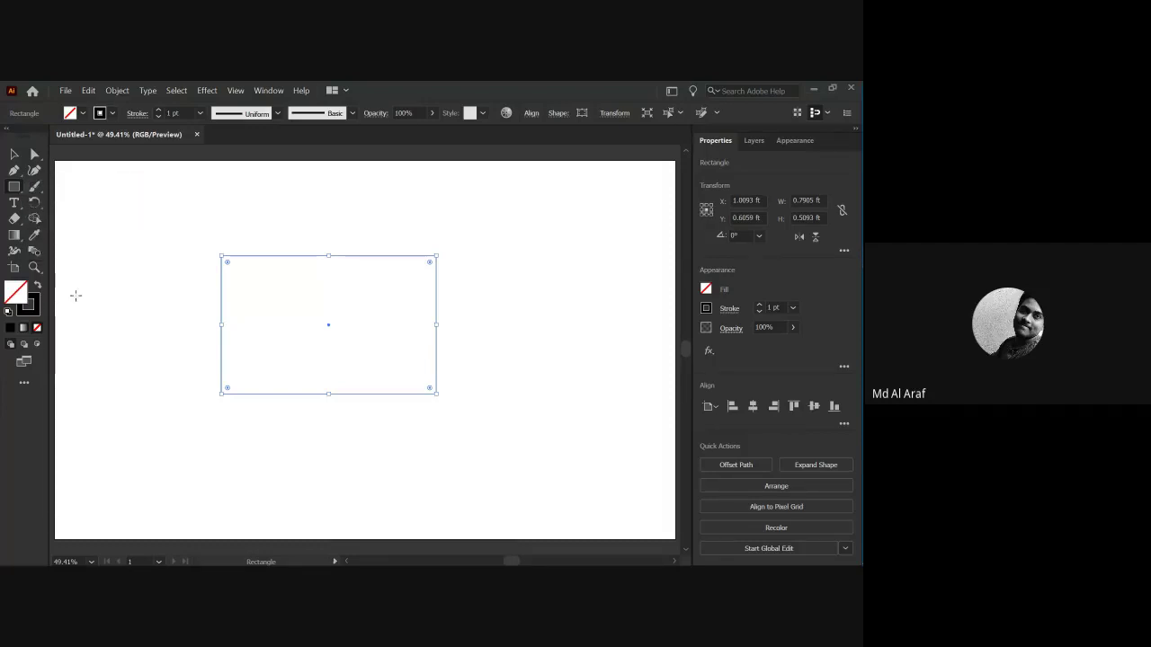
click(76, 294)
click(464, 351)
key(v)
click(62, 196)
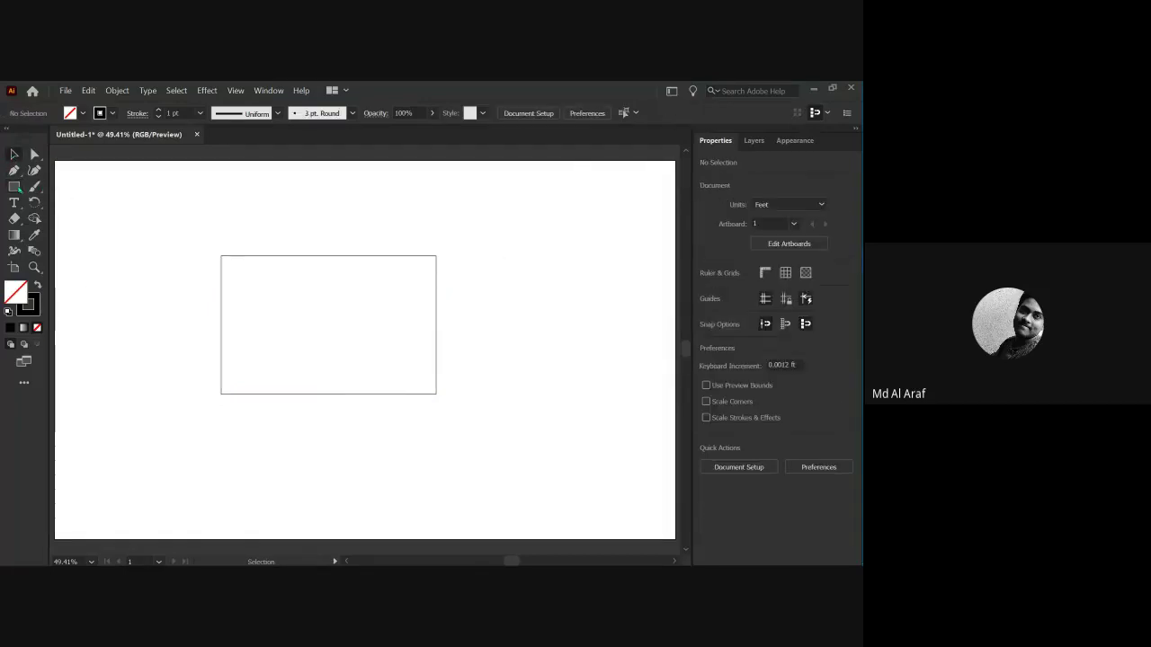
click(16, 188)
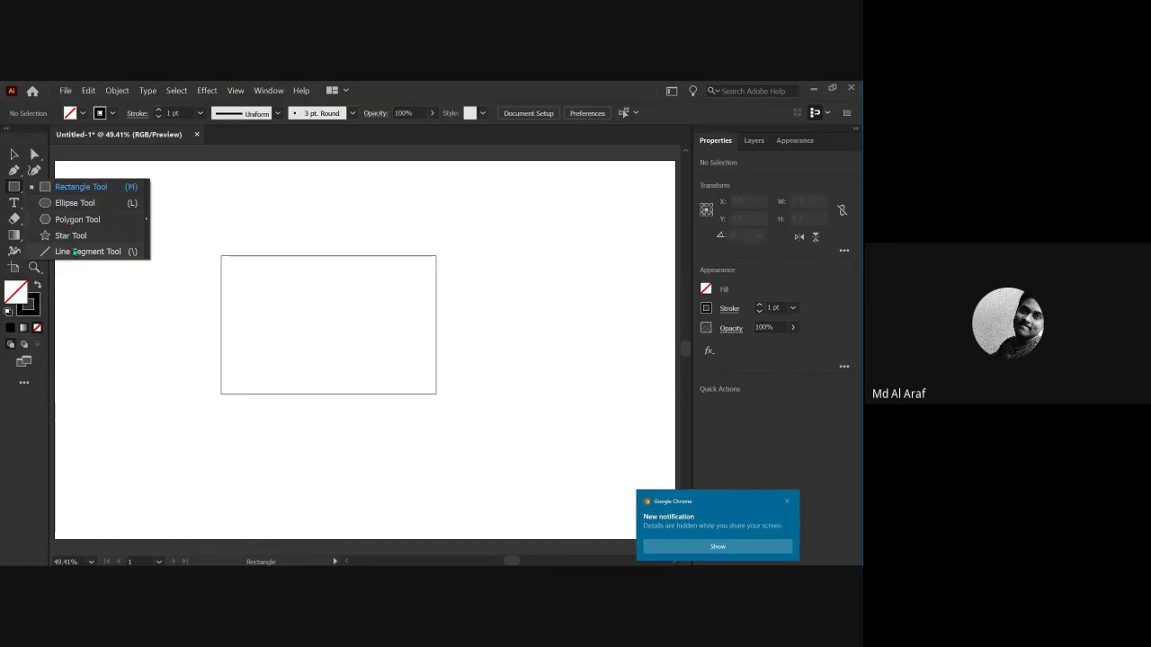
Draw a tall ellipse left of the rectangle, a hexagon to its right, and a five-point star below.
click(71, 204)
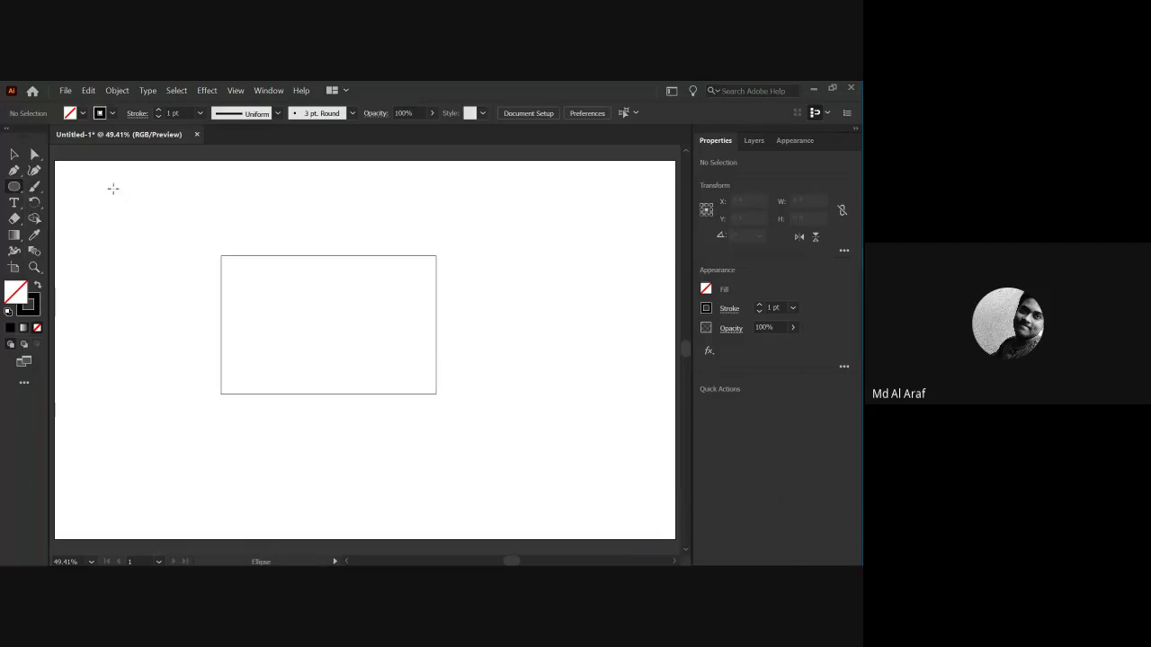
drag(102, 188, 198, 328)
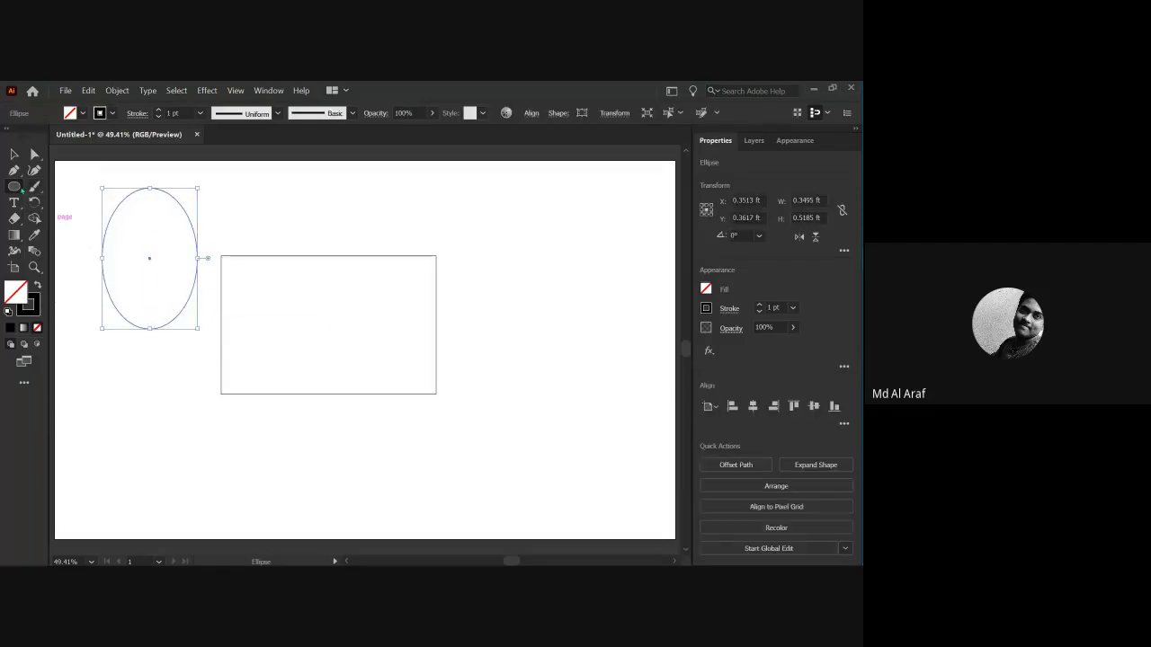
click(15, 188)
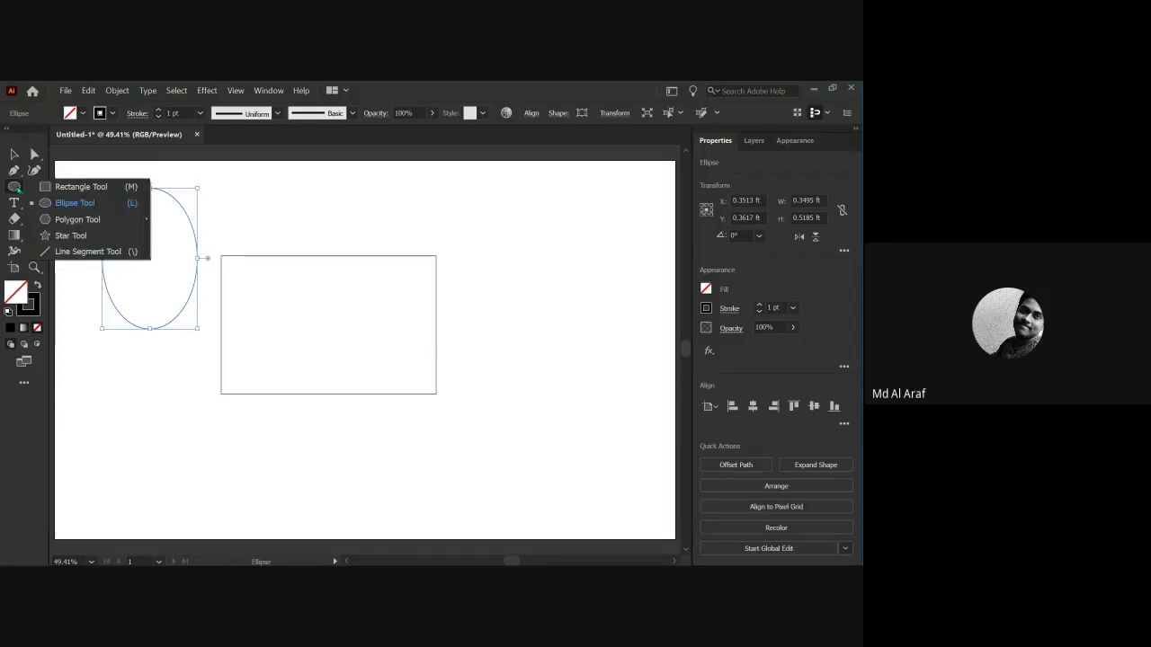
click(63, 220)
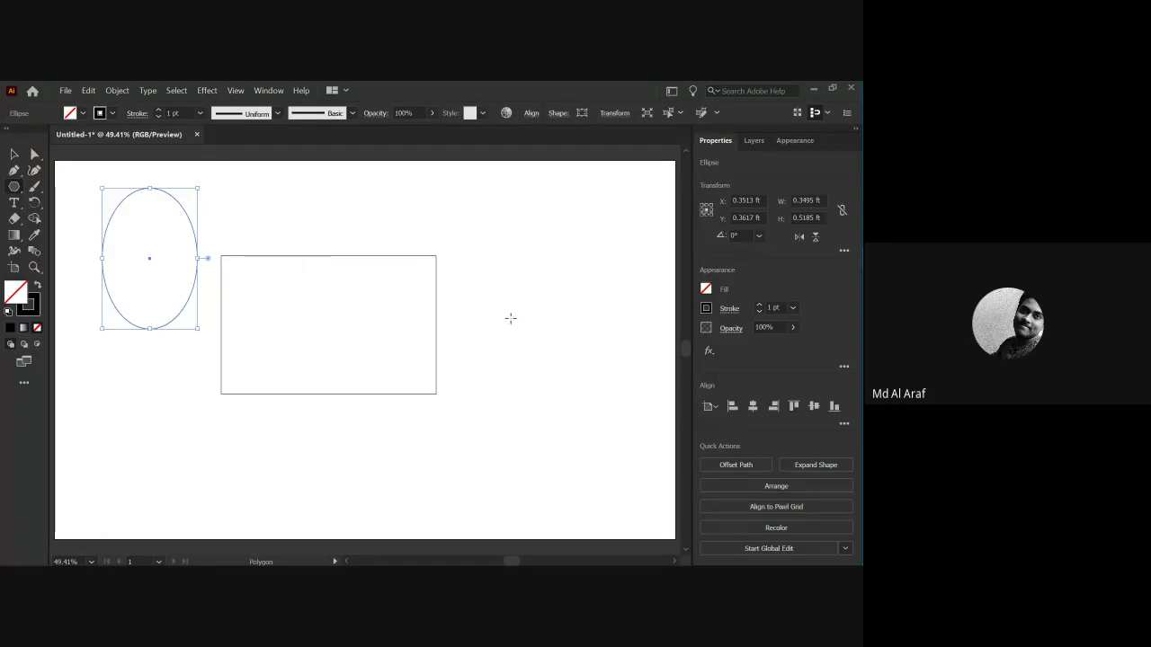
mouse_move(499, 301)
mouse_down()
mouse_move(534, 365)
mouse_move(538, 345)
mouse_up()
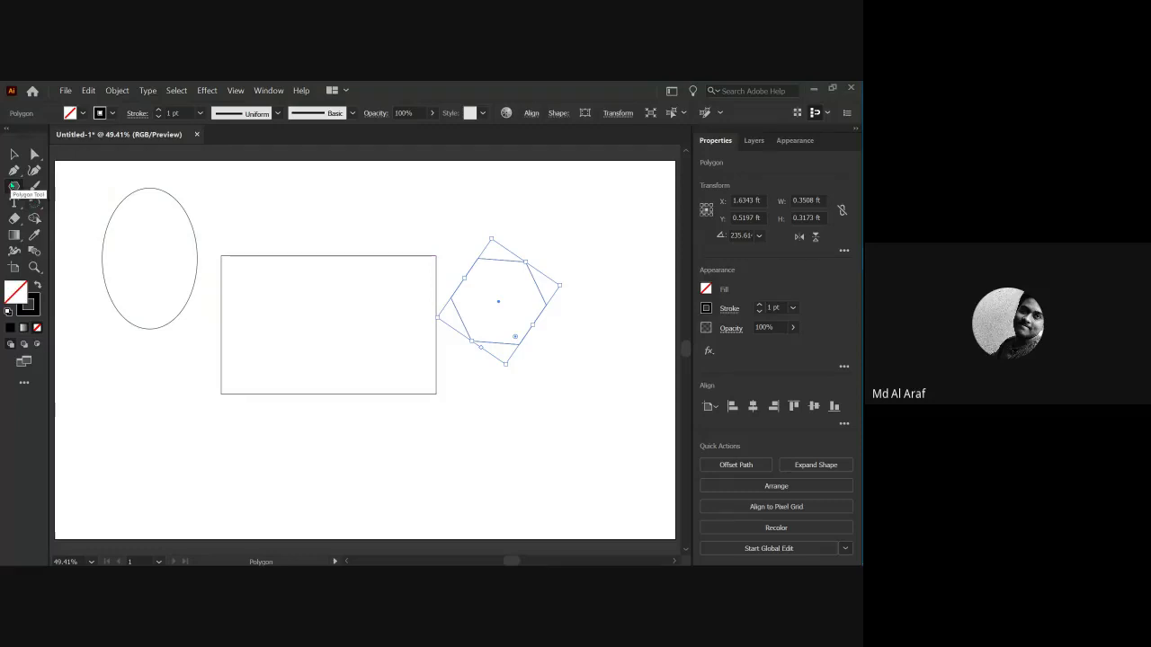
drag(14, 186, 55, 237)
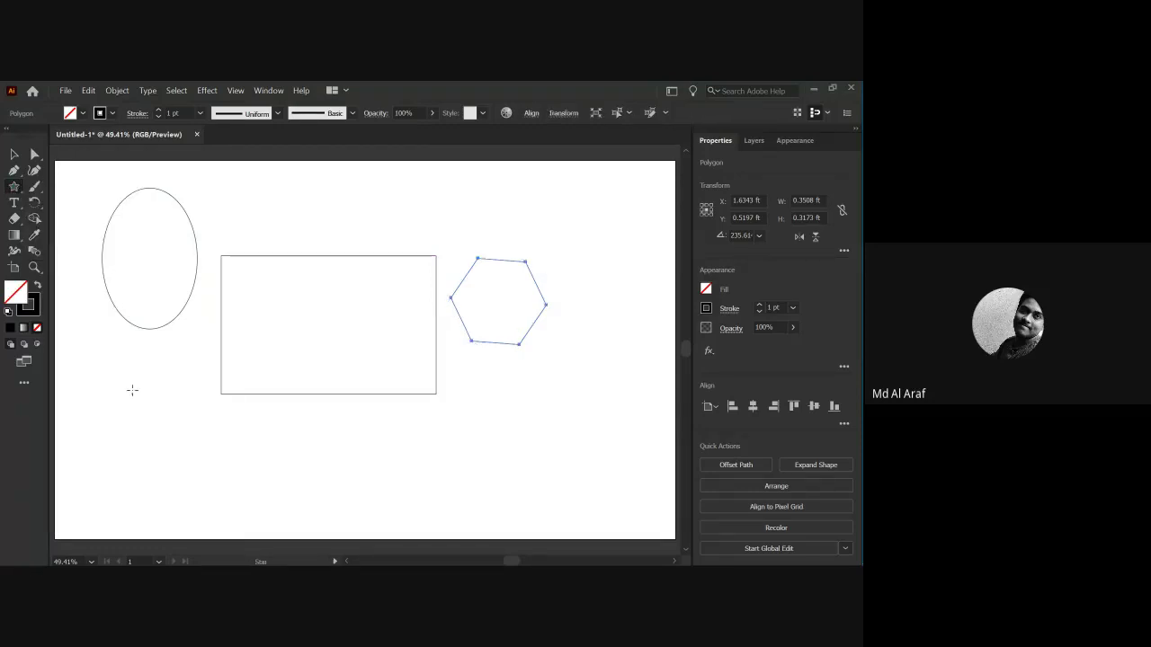
drag(113, 428, 147, 467)
Select all four shapes together and move them slightly right.
key(v)
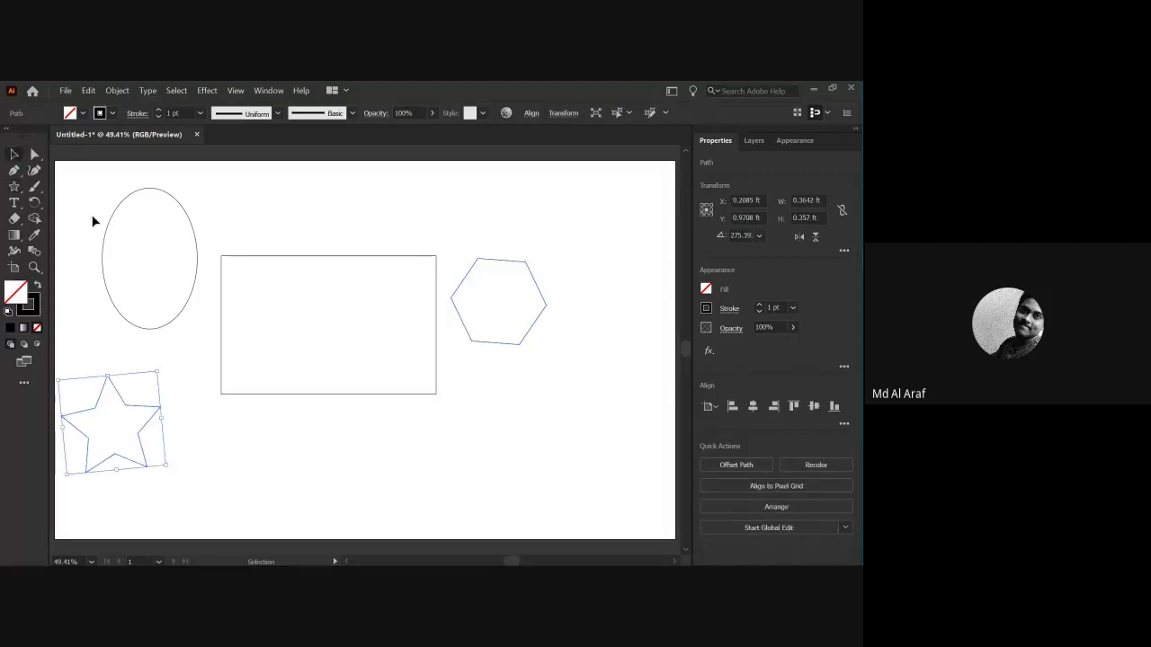
drag(87, 290, 524, 463)
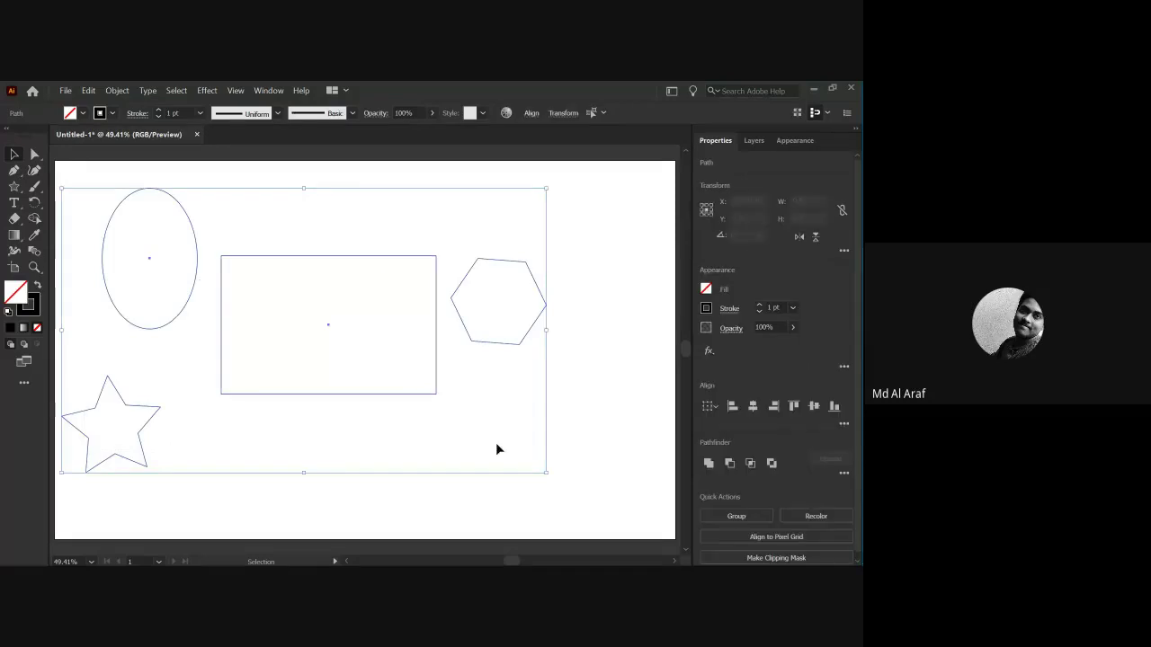
drag(331, 332, 409, 348)
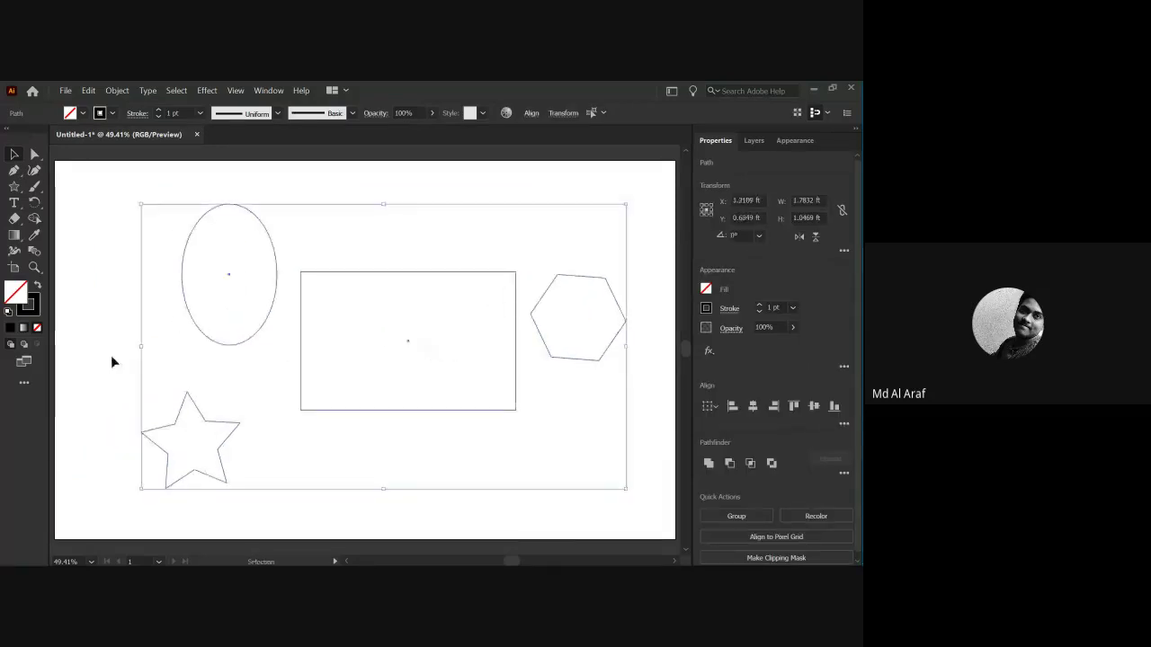
click(110, 354)
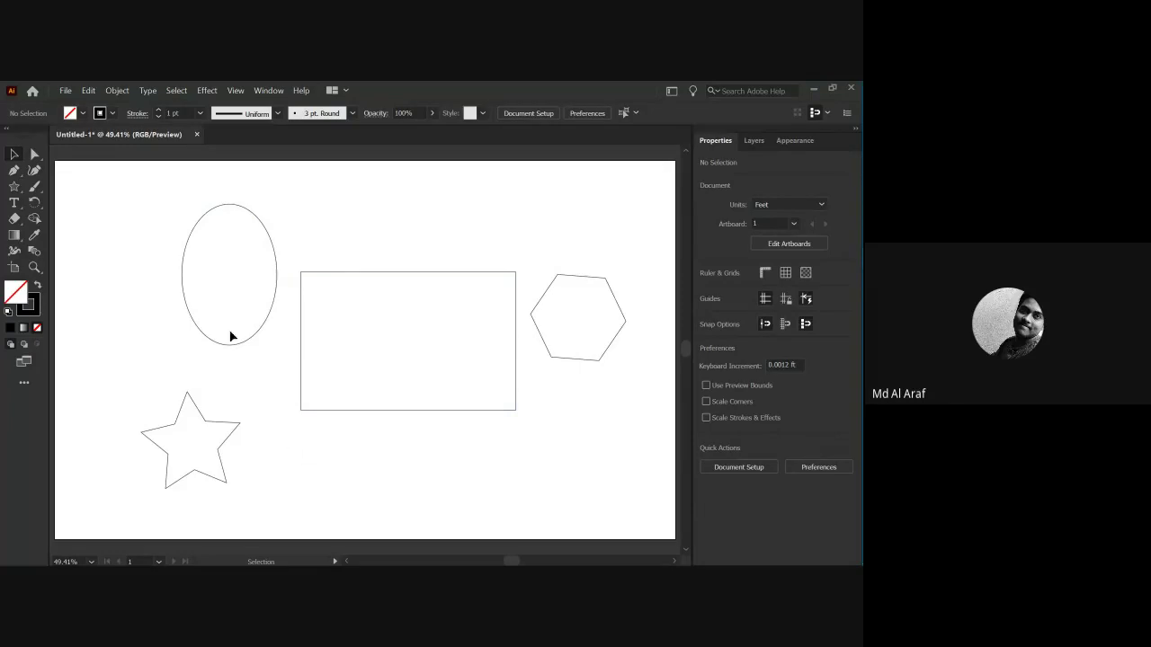
Fill the ellipse dark green.
drag(226, 318, 225, 315)
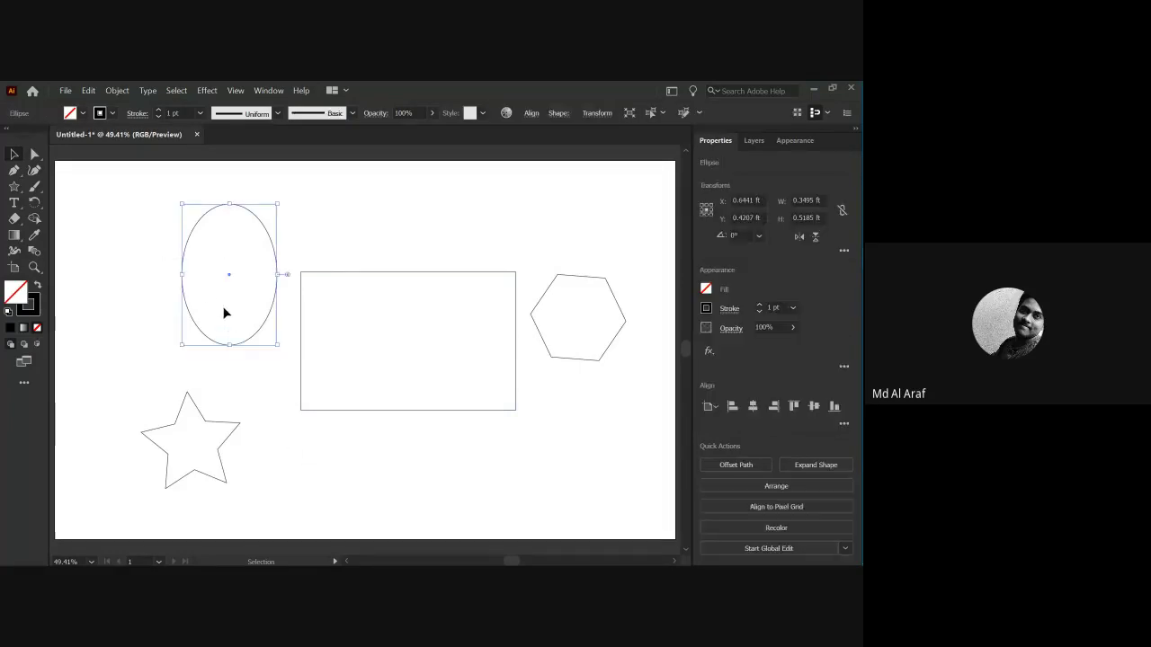
click(140, 225)
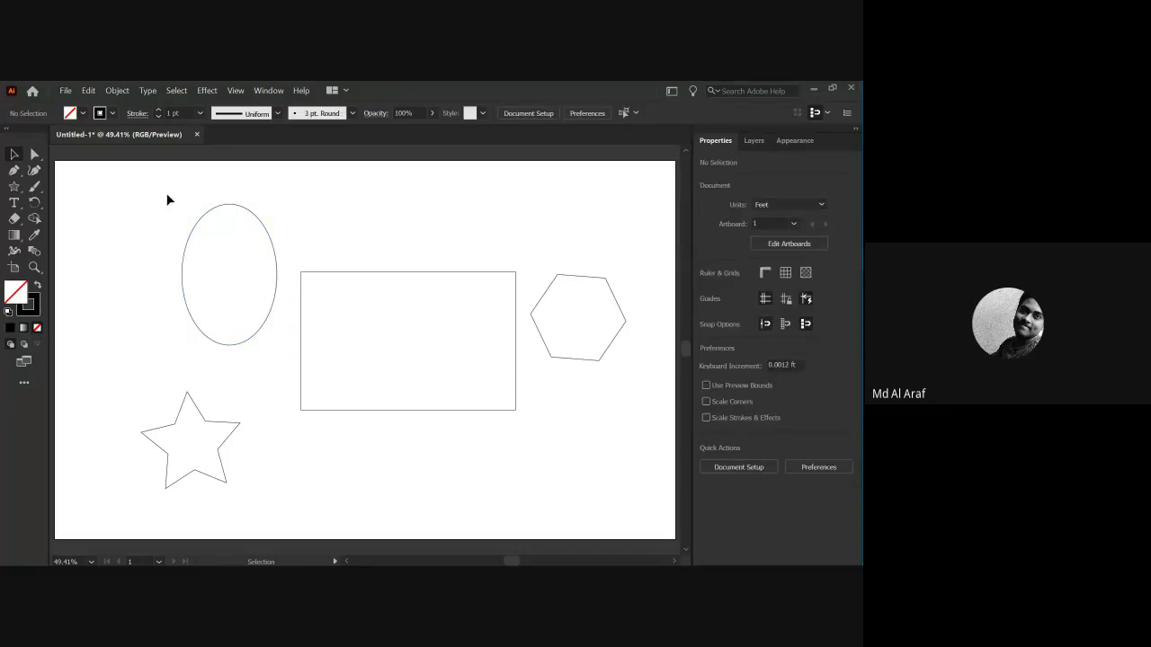
drag(167, 198, 275, 349)
click(170, 291)
drag(201, 264, 203, 266)
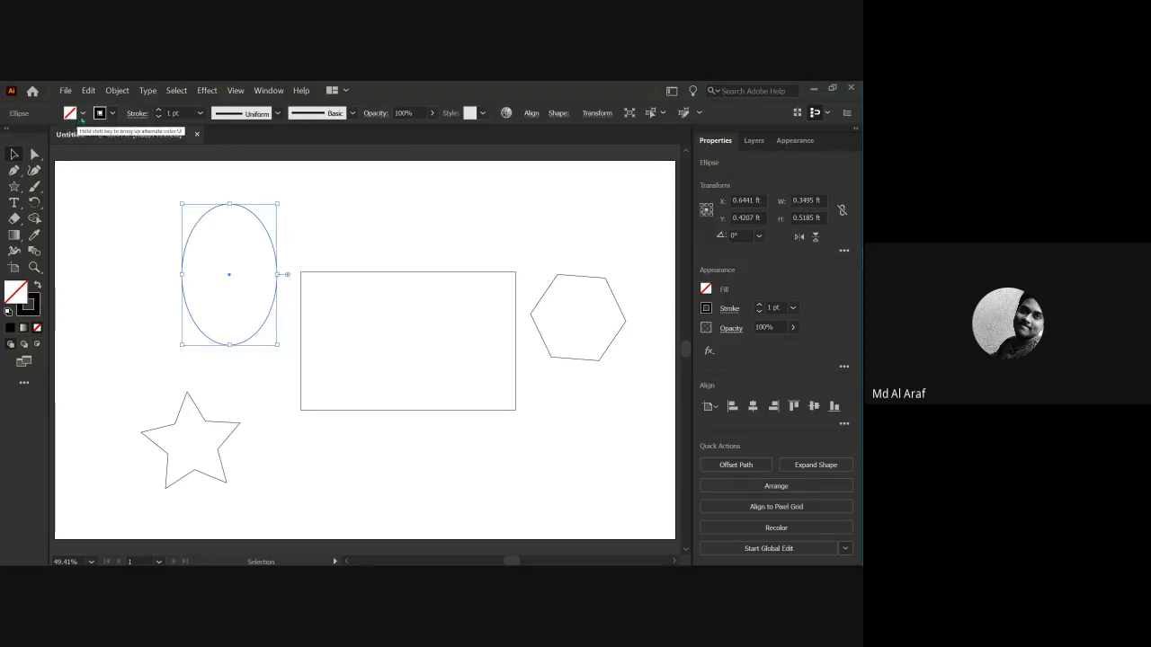
click(82, 114)
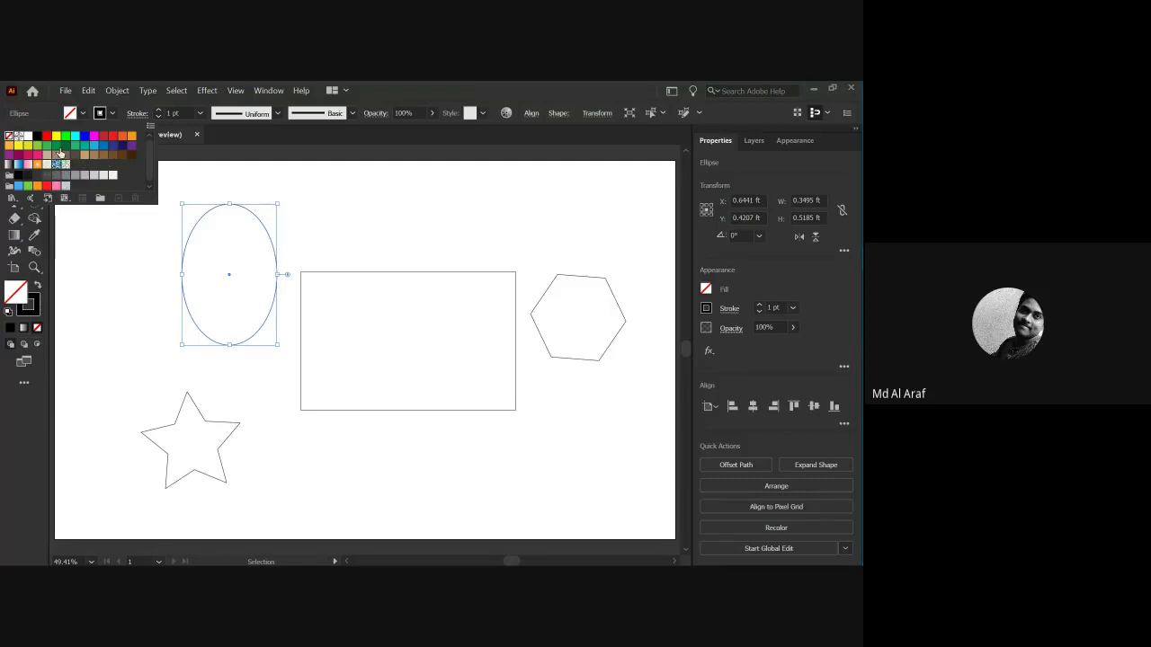
click(64, 147)
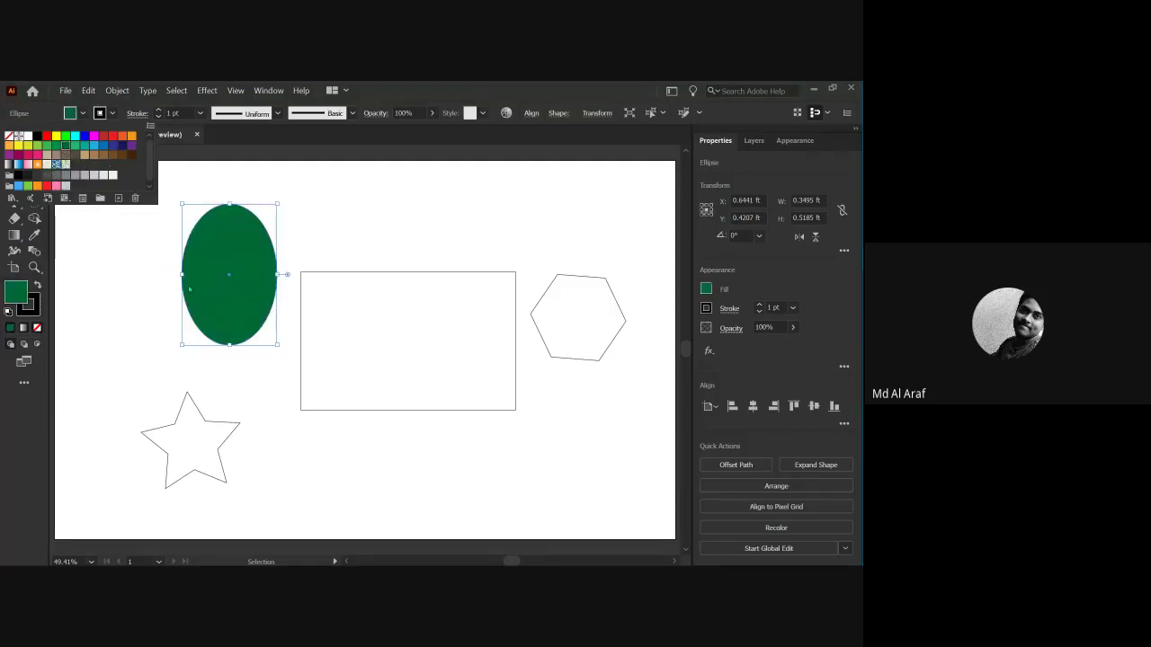
click(324, 246)
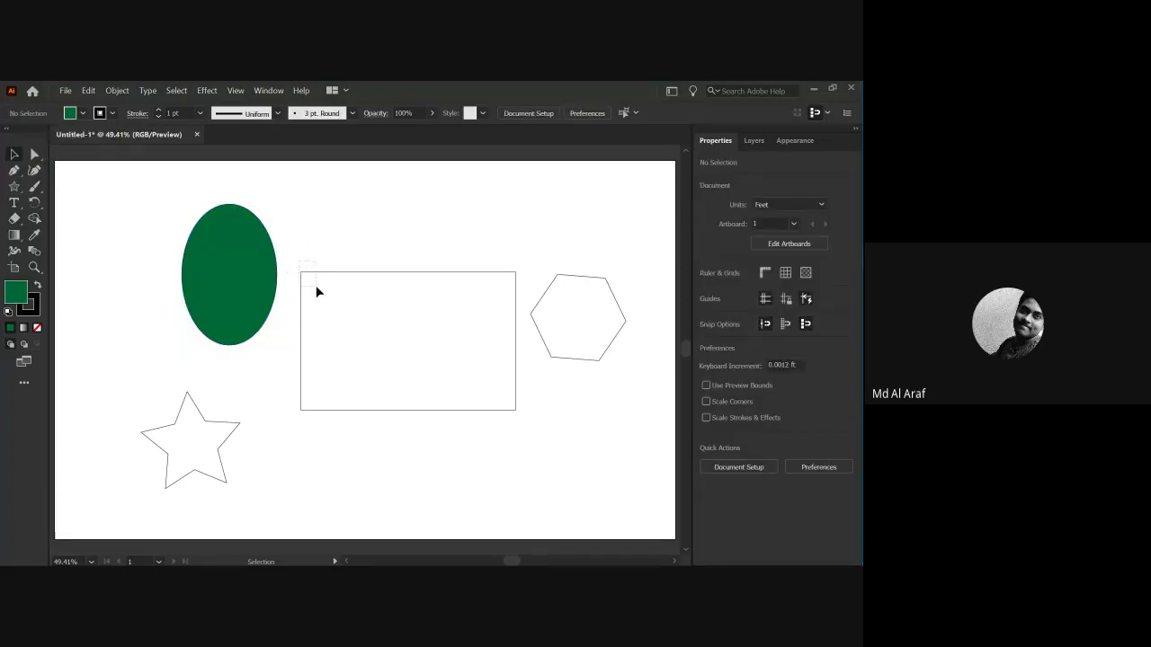
Fill the rectangle blue and the star red.
click(317, 291)
click(81, 114)
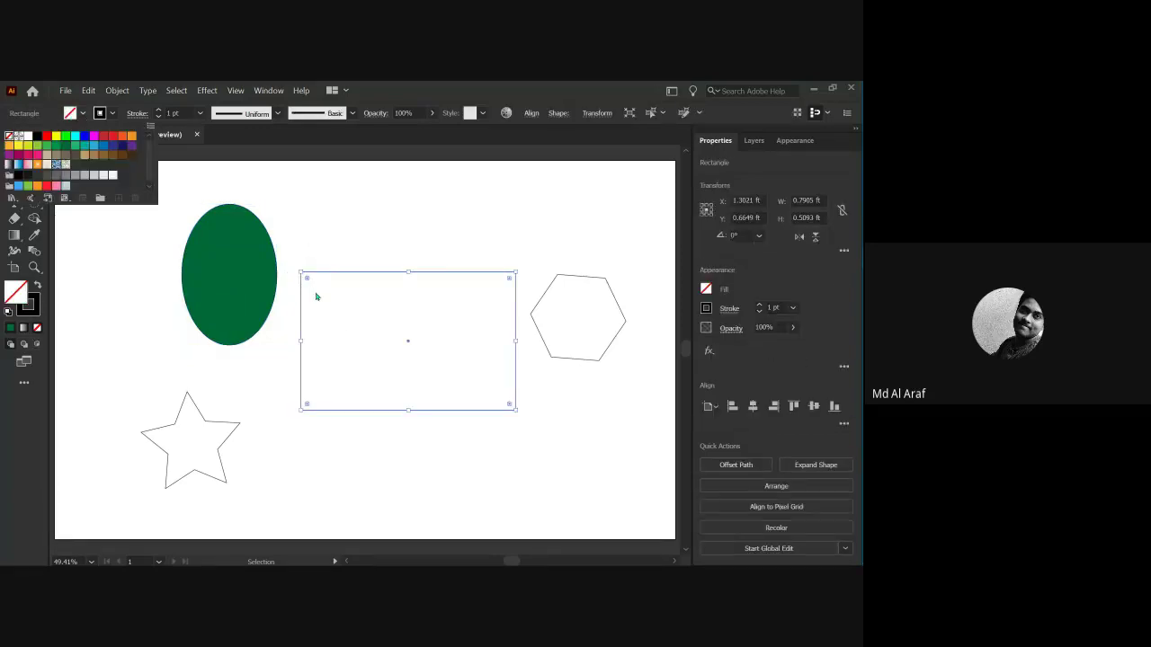
click(93, 147)
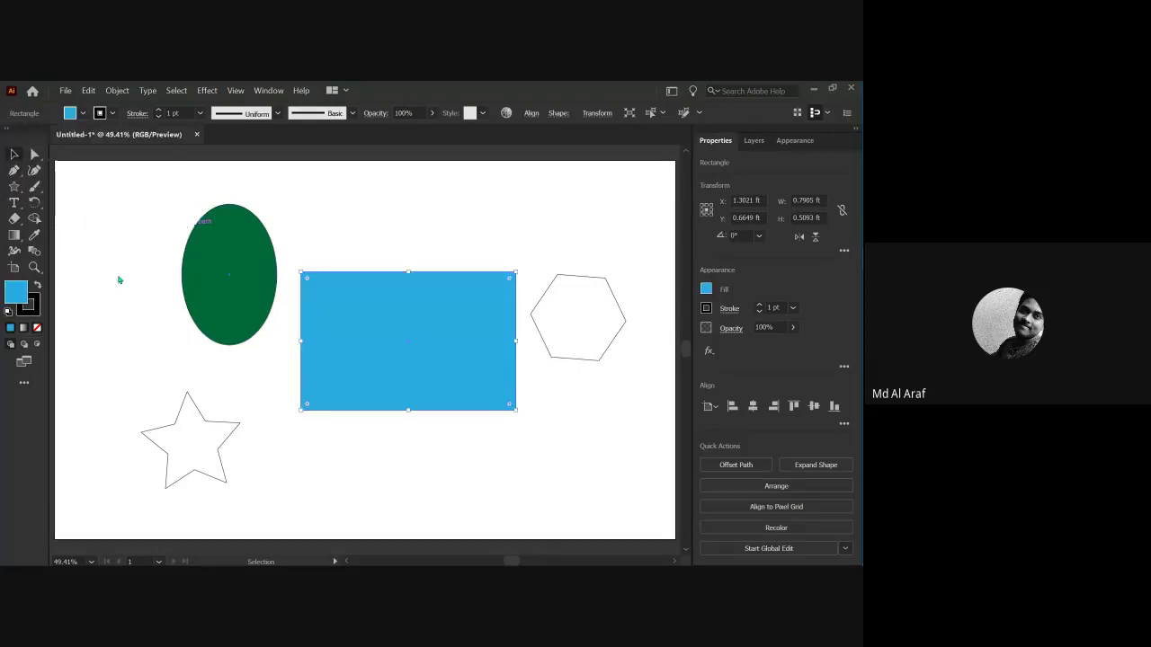
click(136, 357)
click(165, 438)
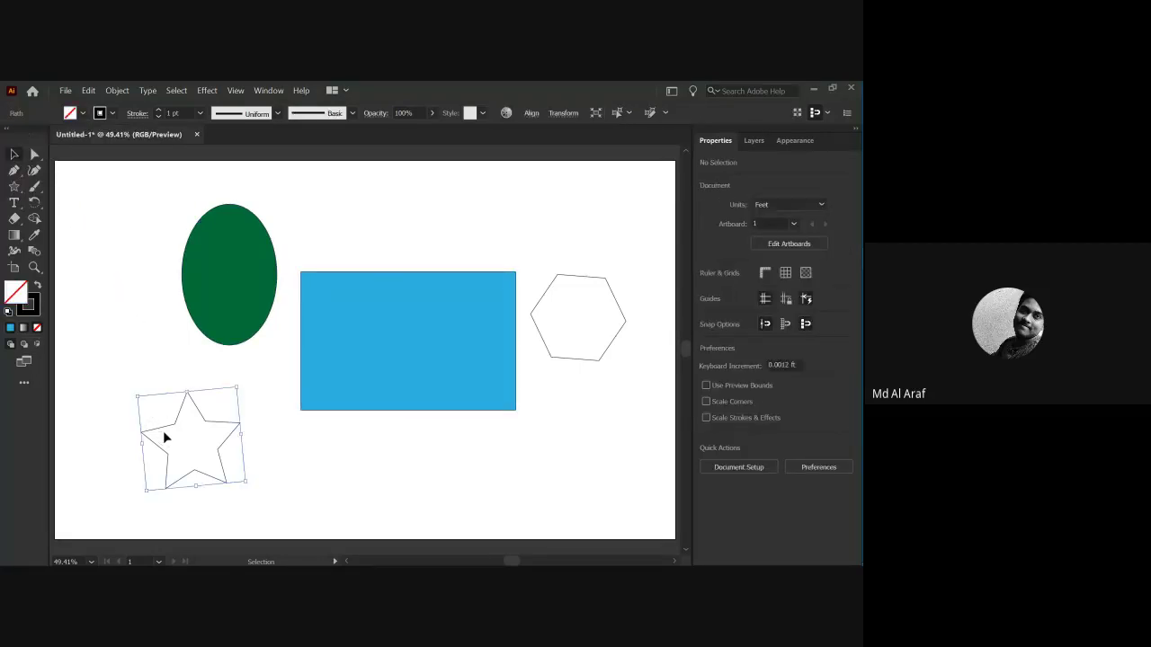
click(82, 115)
click(112, 141)
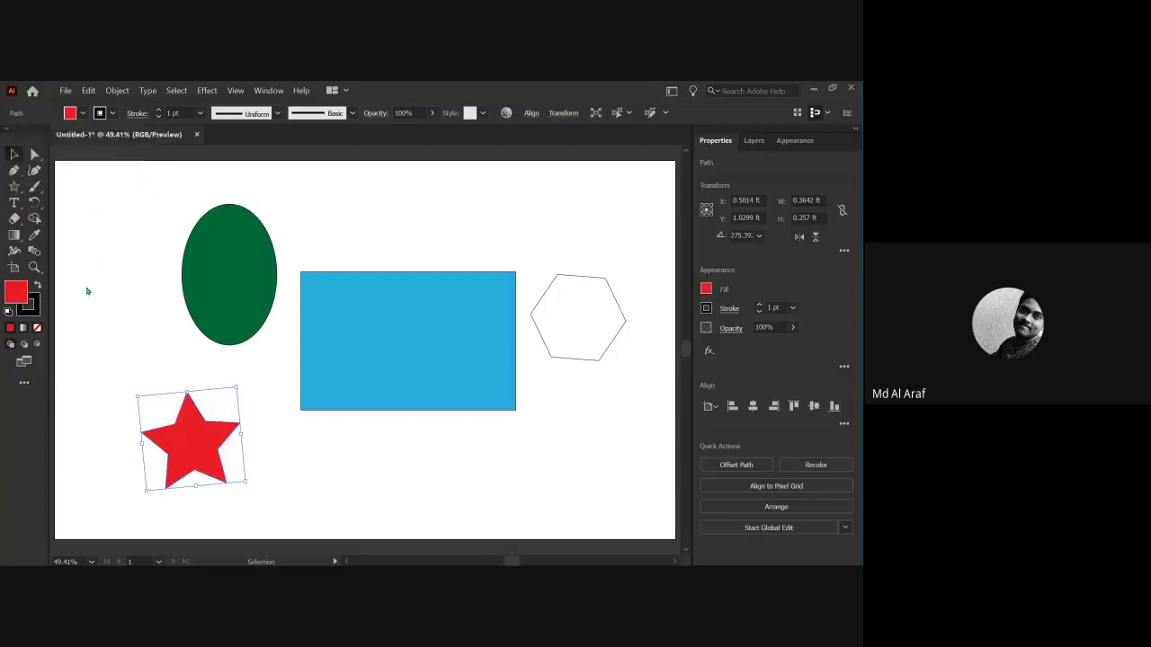
click(547, 259)
Fill the hexagon yellow-green.
click(572, 291)
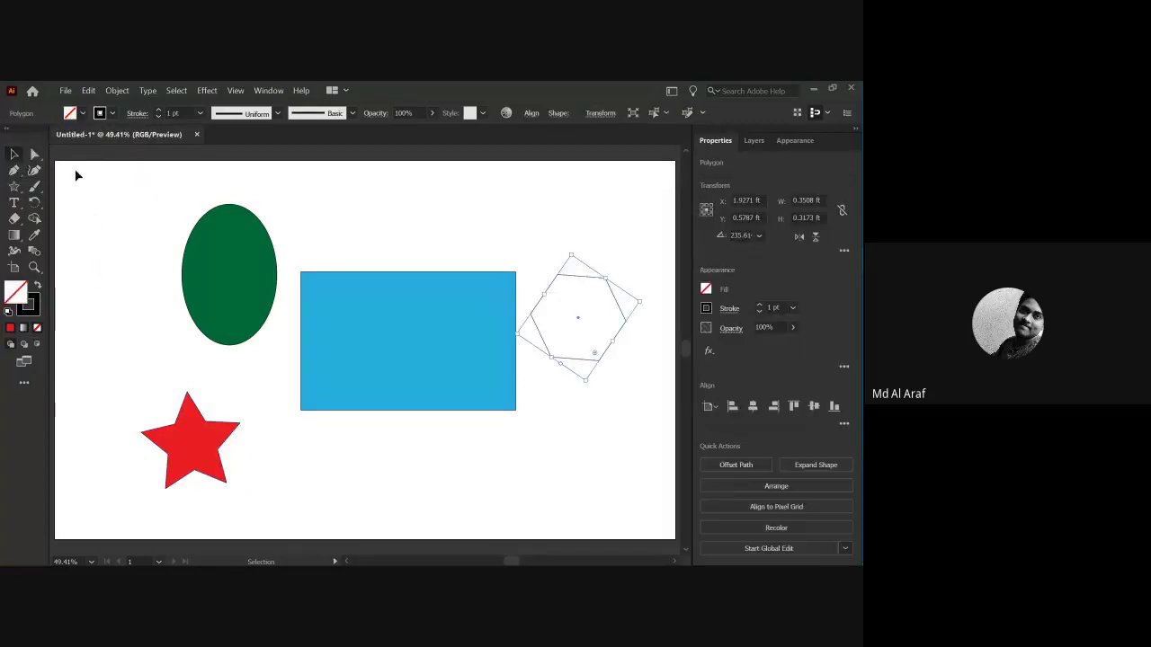
click(83, 113)
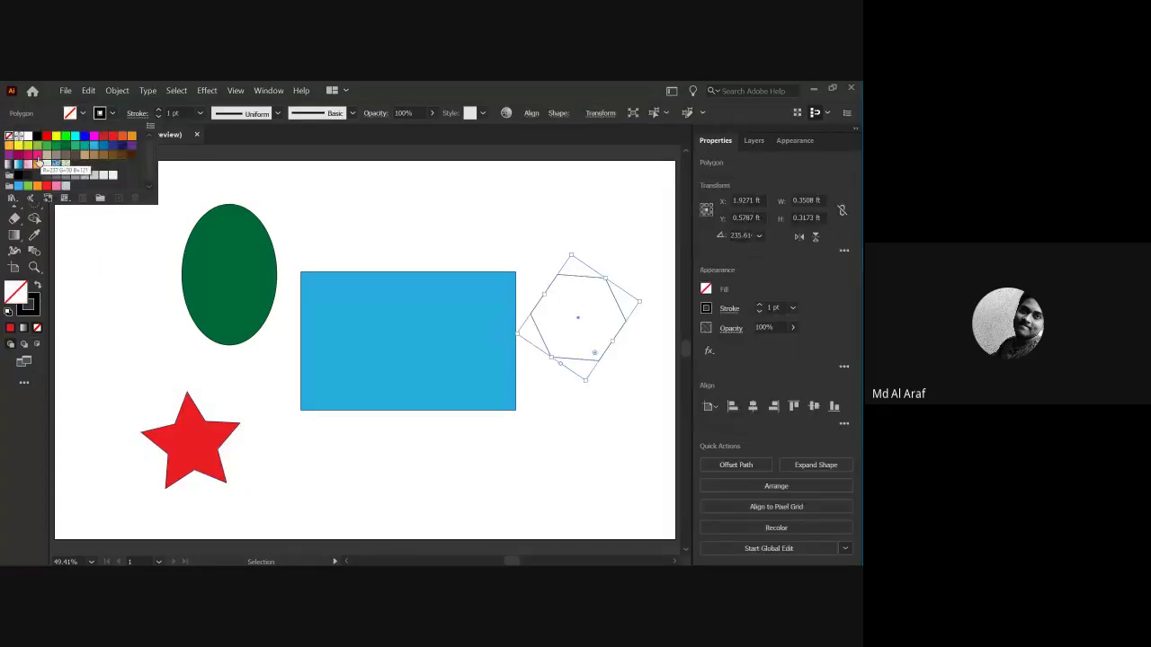
click(27, 145)
click(107, 263)
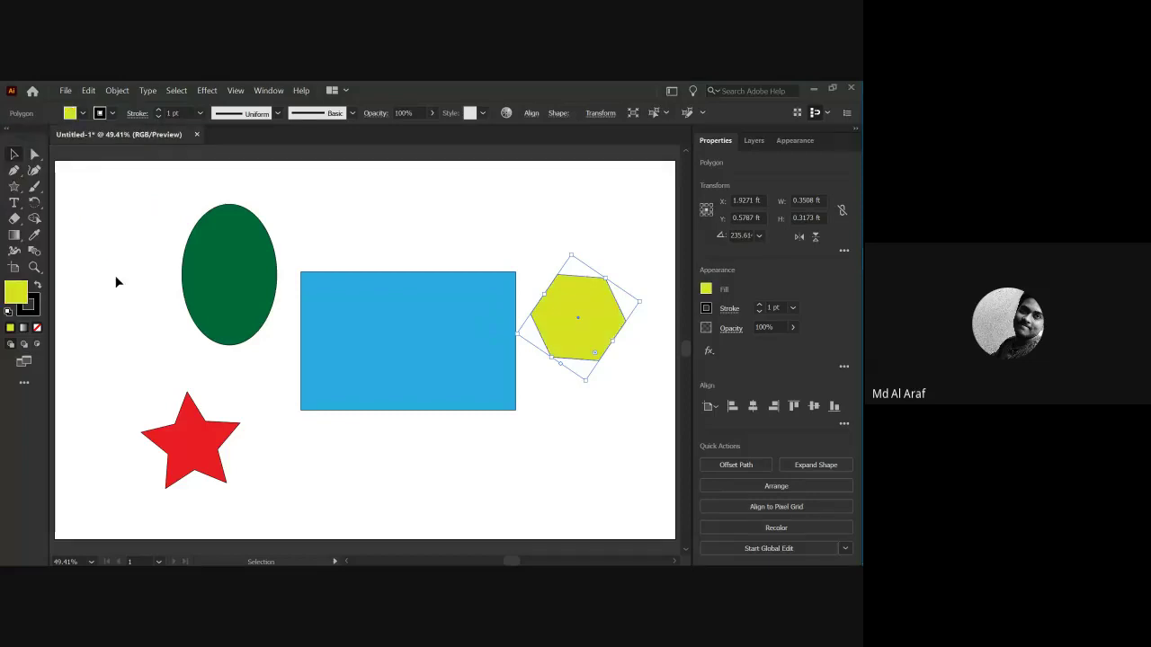
click(181, 334)
scroll(405, 354, down, 2)
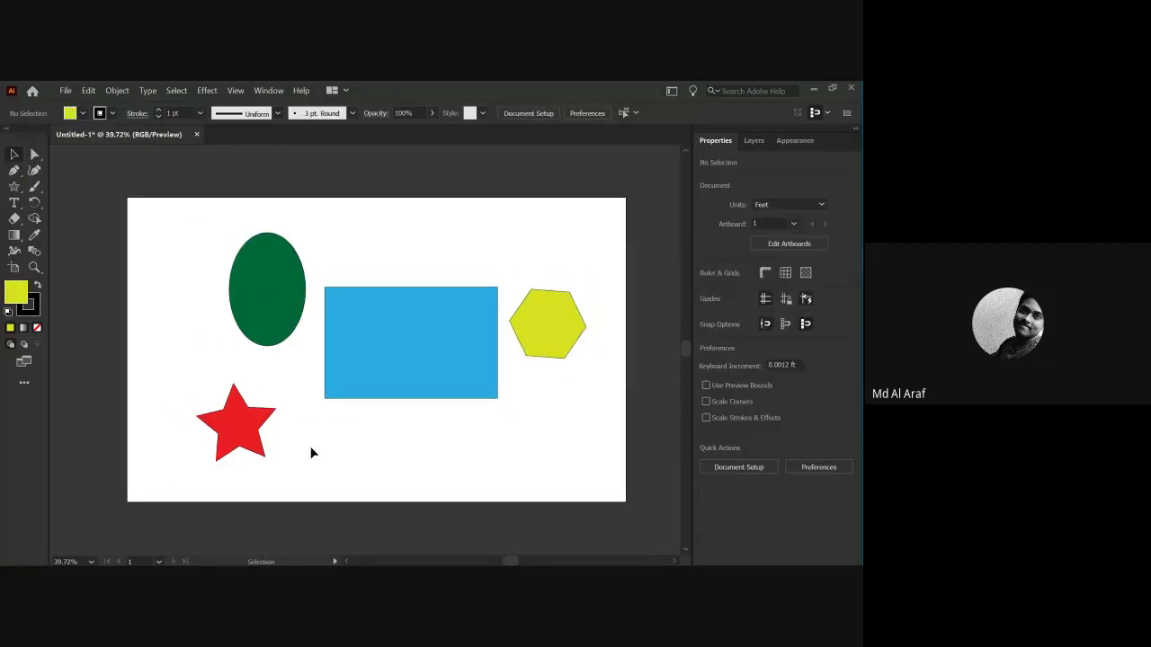
Nudge the green ellipse right to about X 0.6649 ft, Y 0.4161 ft.
scroll(234, 336, up, 5)
scroll(309, 429, down, 1)
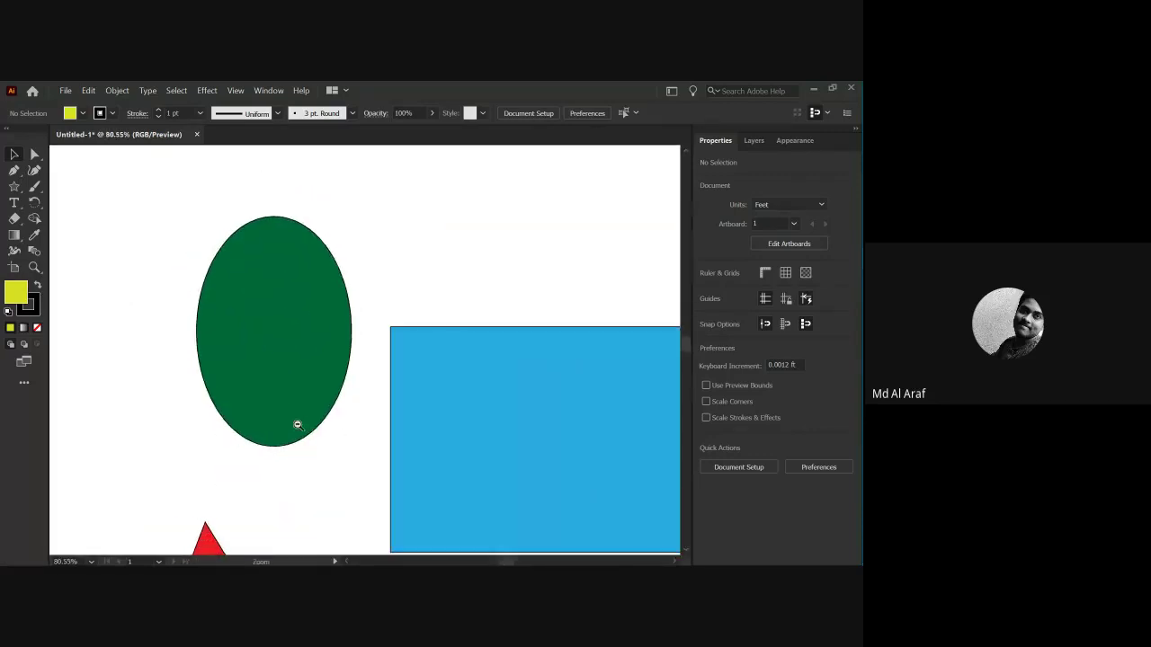
click(222, 298)
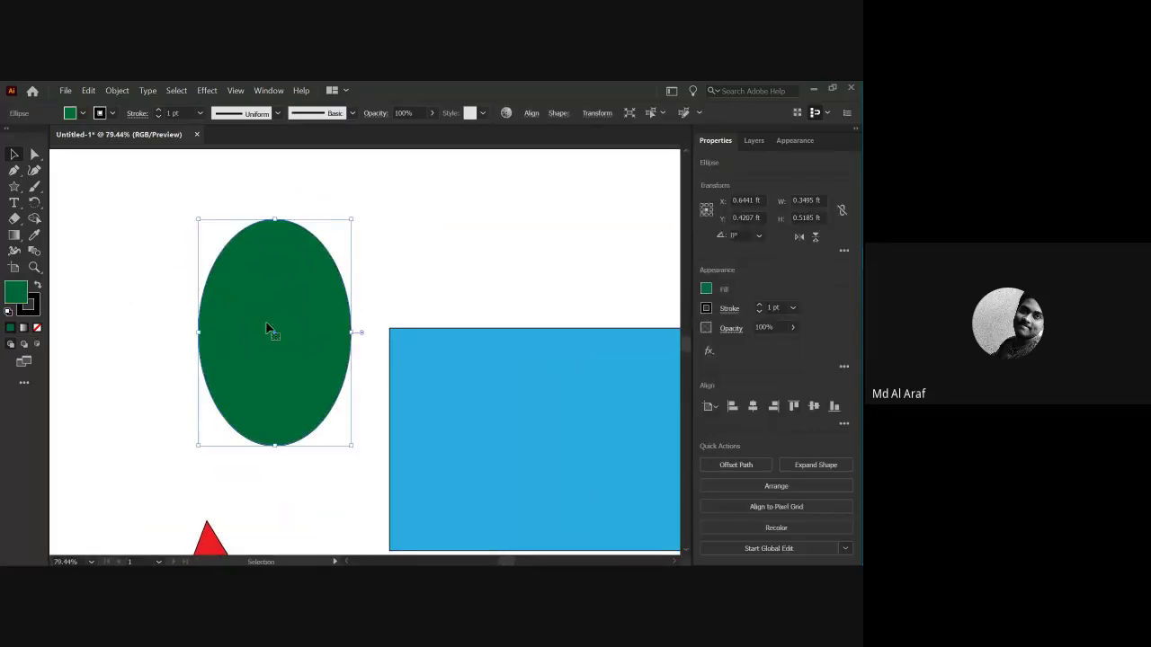
drag(272, 329, 281, 328)
click(99, 206)
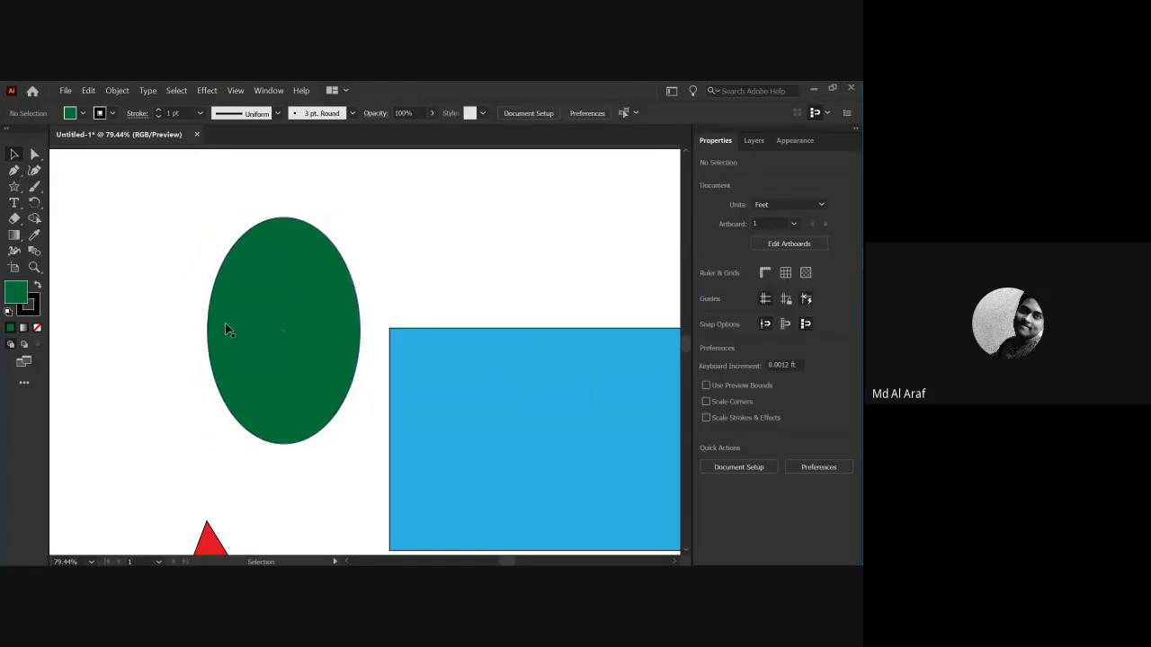
click(261, 328)
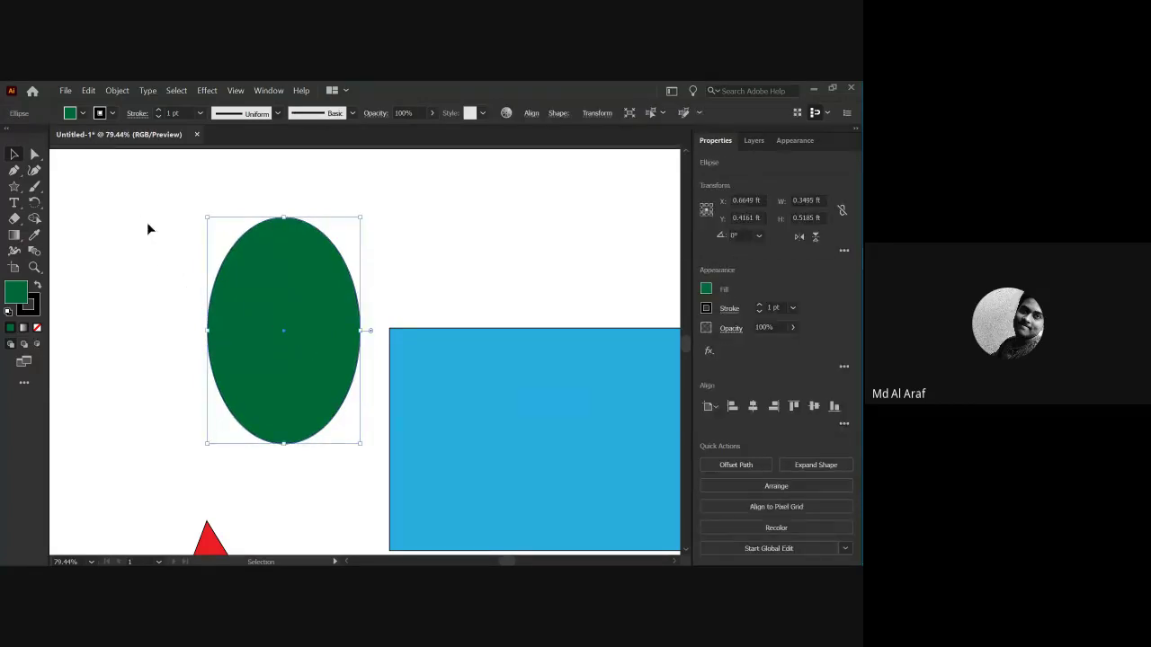
Add a 48 pt text label reading 'fill color' above the blue rectangle.
key(t)
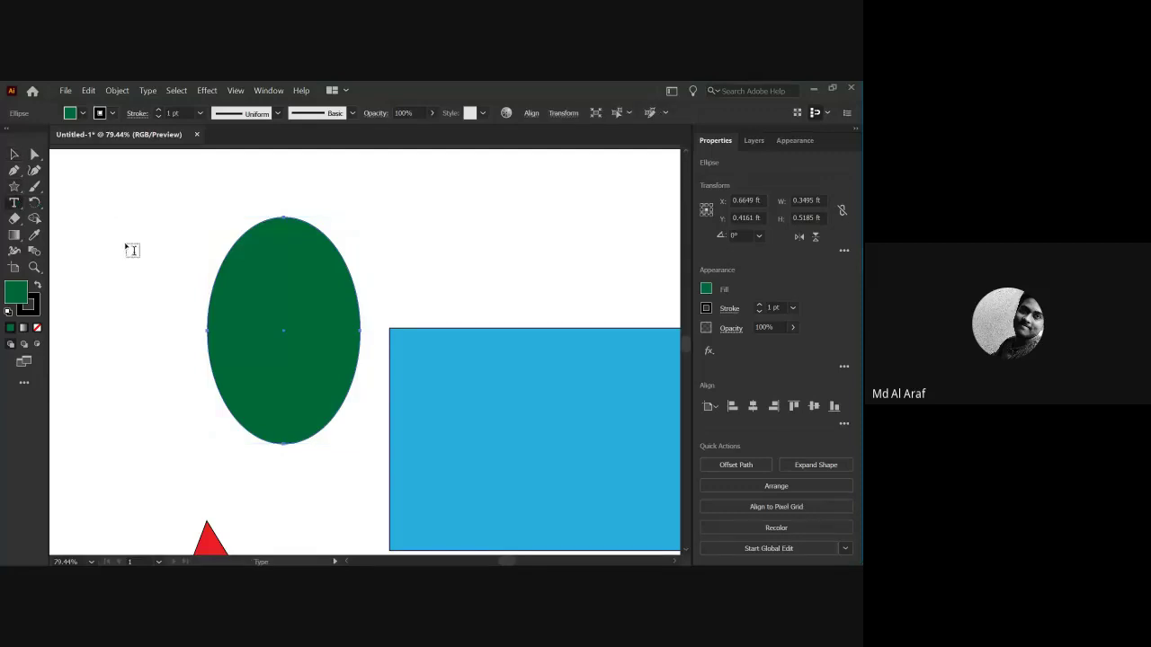
click(392, 233)
text(fill color)
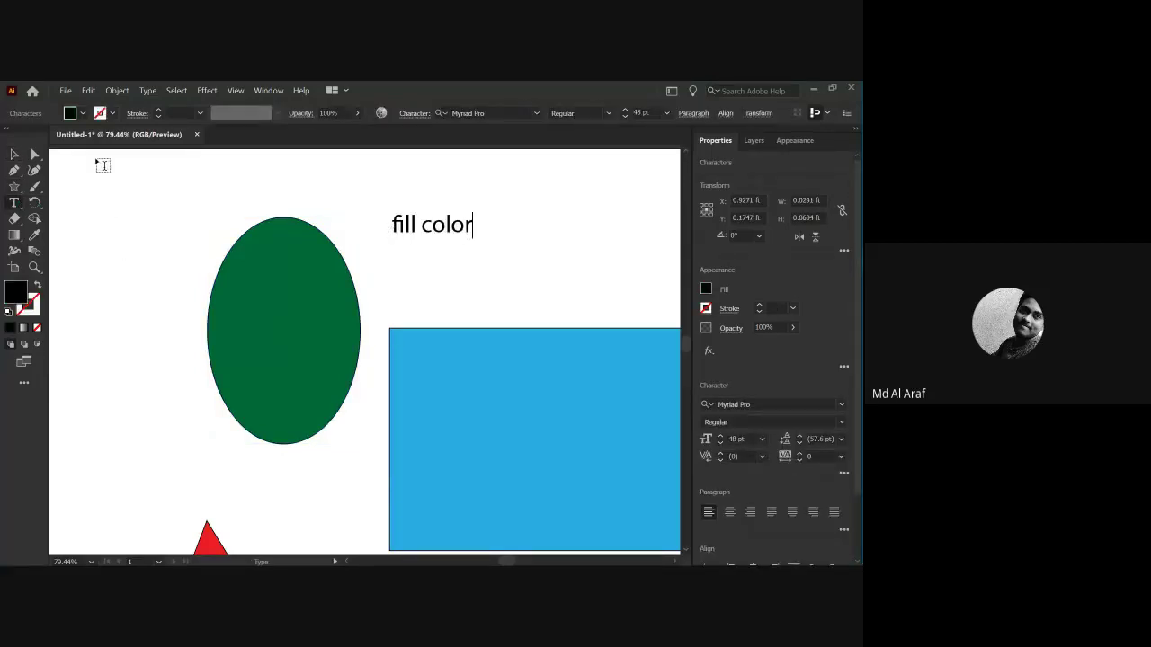
click(15, 154)
click(185, 249)
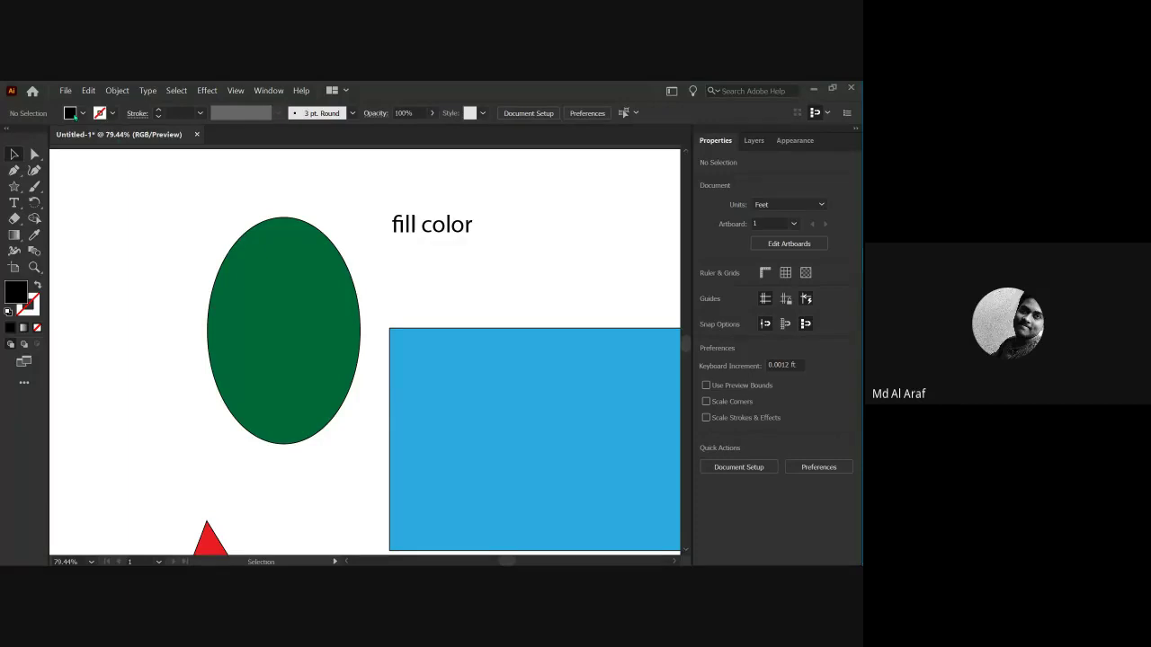
click(82, 114)
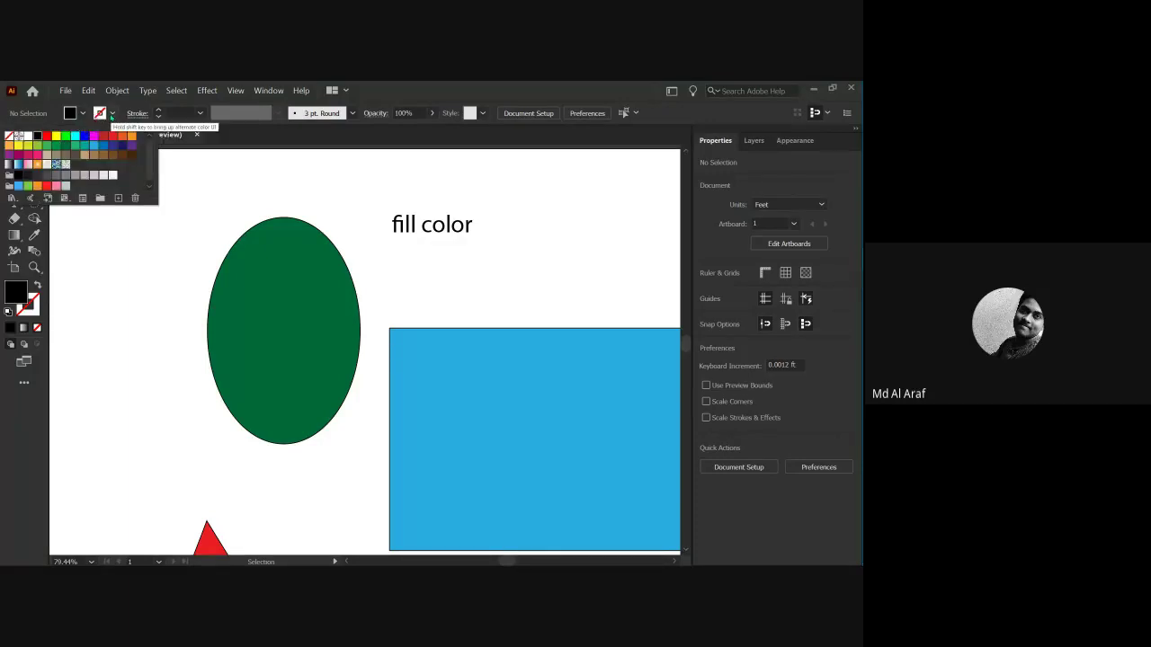
Give the green ellipse a cyan stroke.
key(Escape)
click(112, 113)
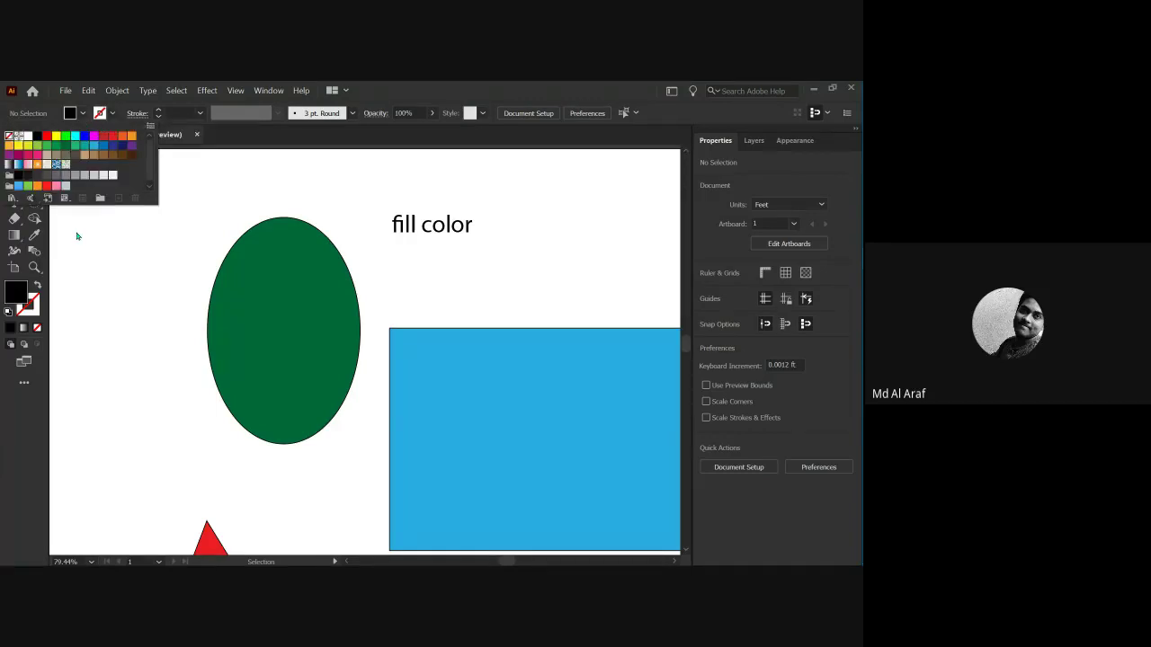
click(76, 235)
click(275, 332)
click(111, 113)
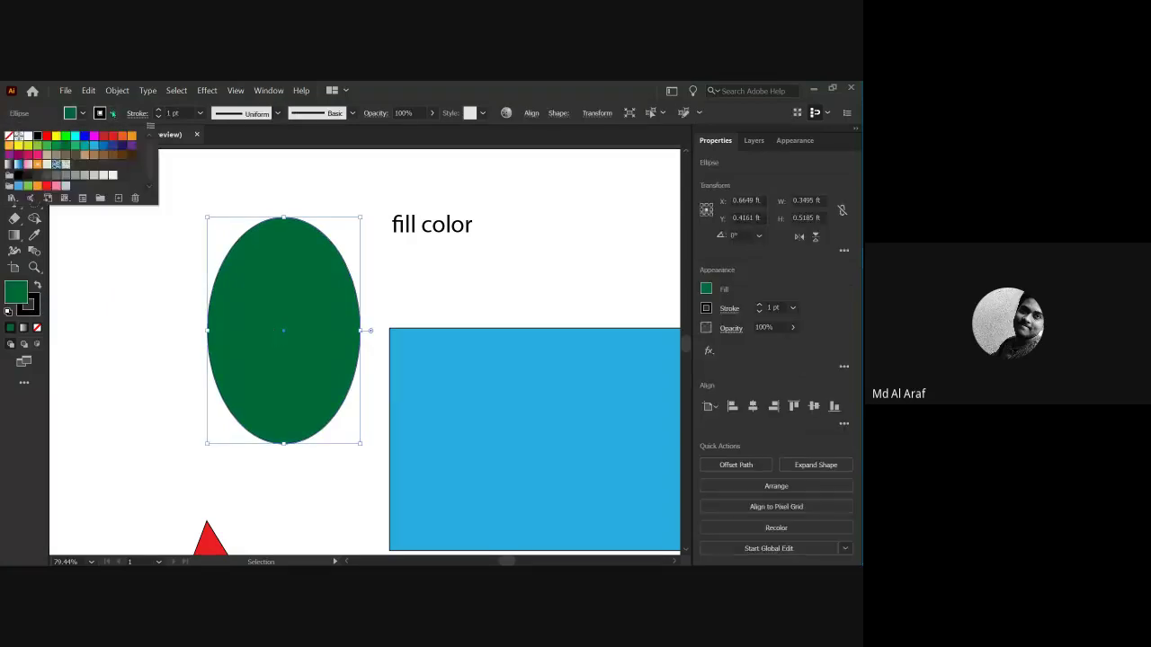
click(75, 141)
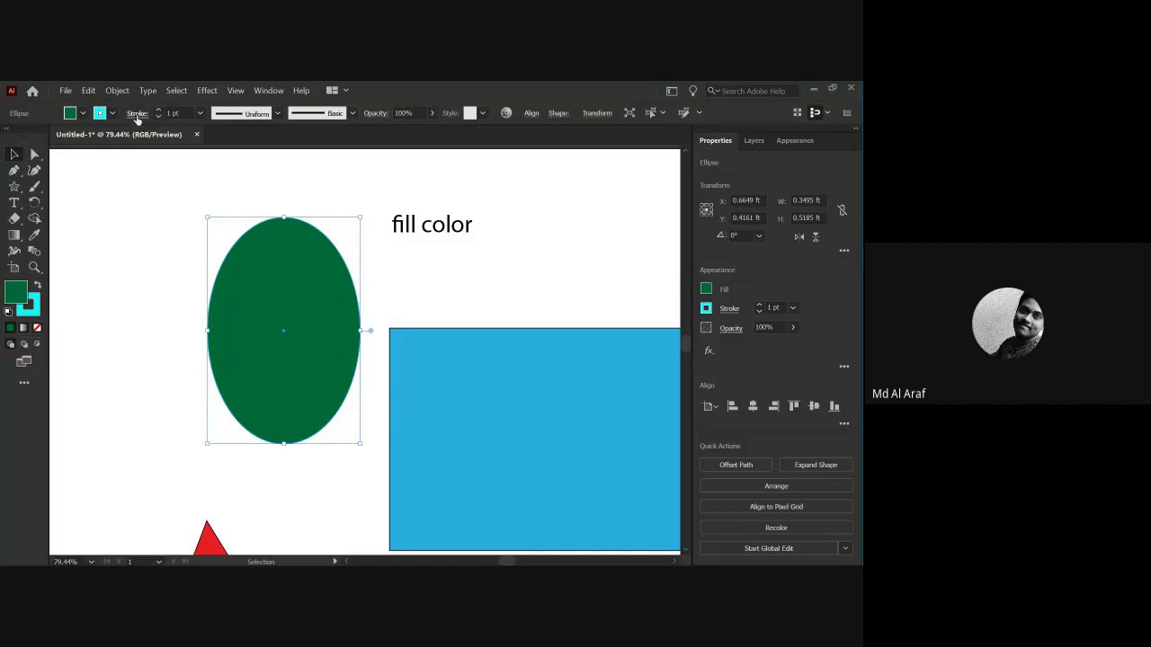
Raise the ellipse's stroke weight to 23 pt.
click(99, 113)
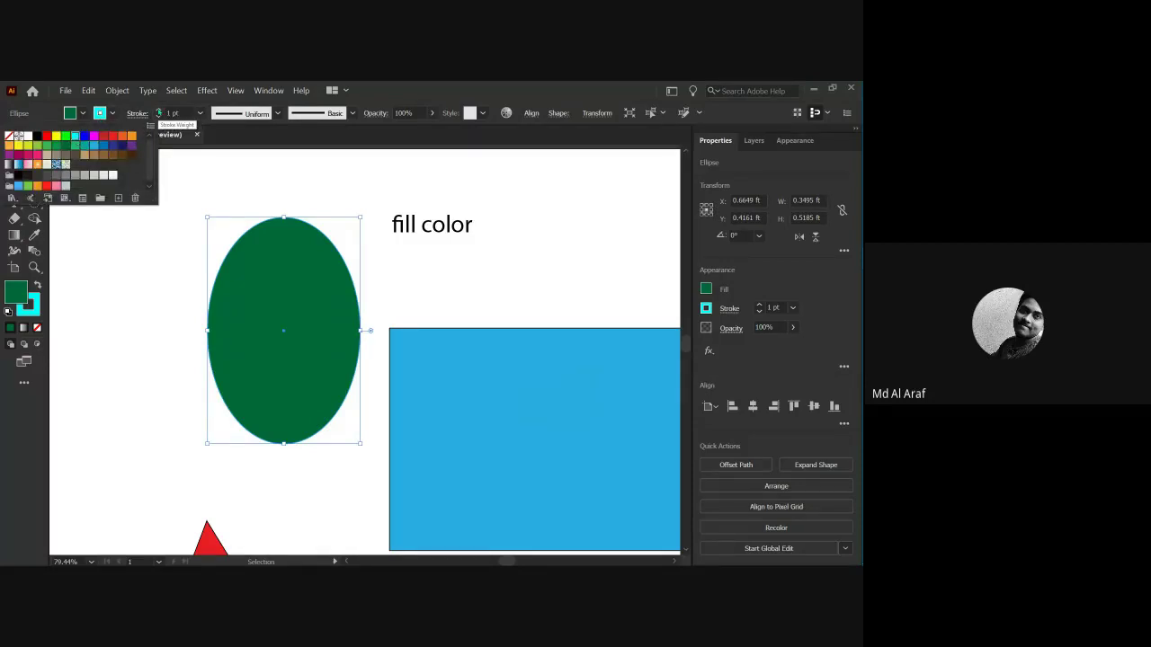
click(158, 111)
click(159, 110)
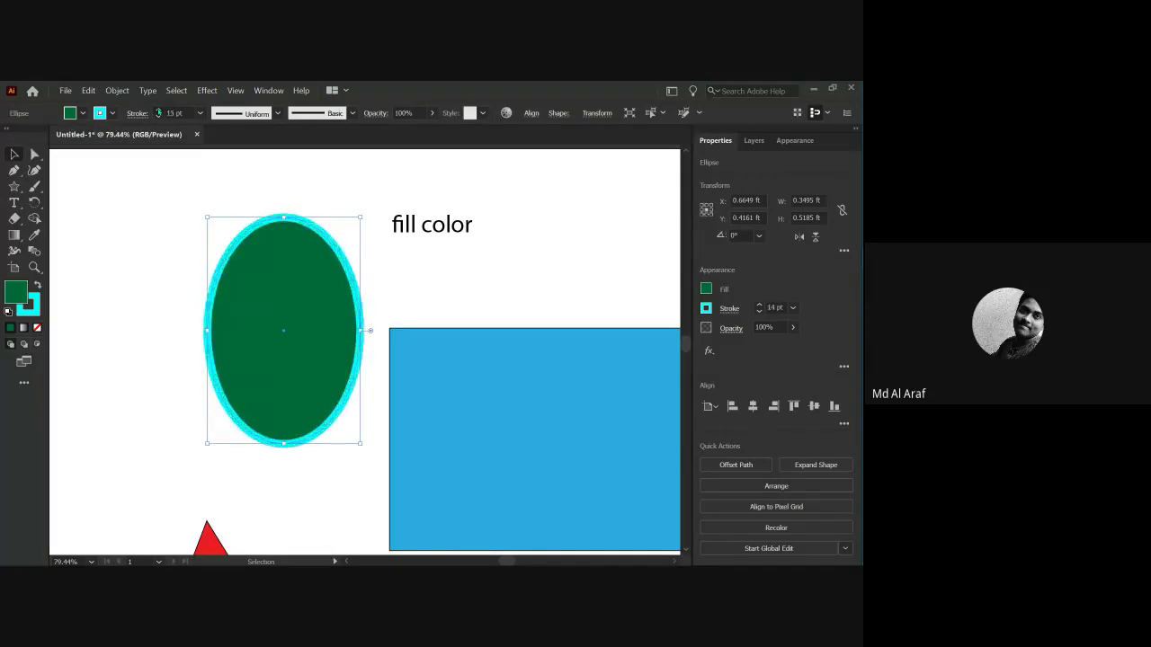
click(158, 110)
click(193, 290)
click(249, 323)
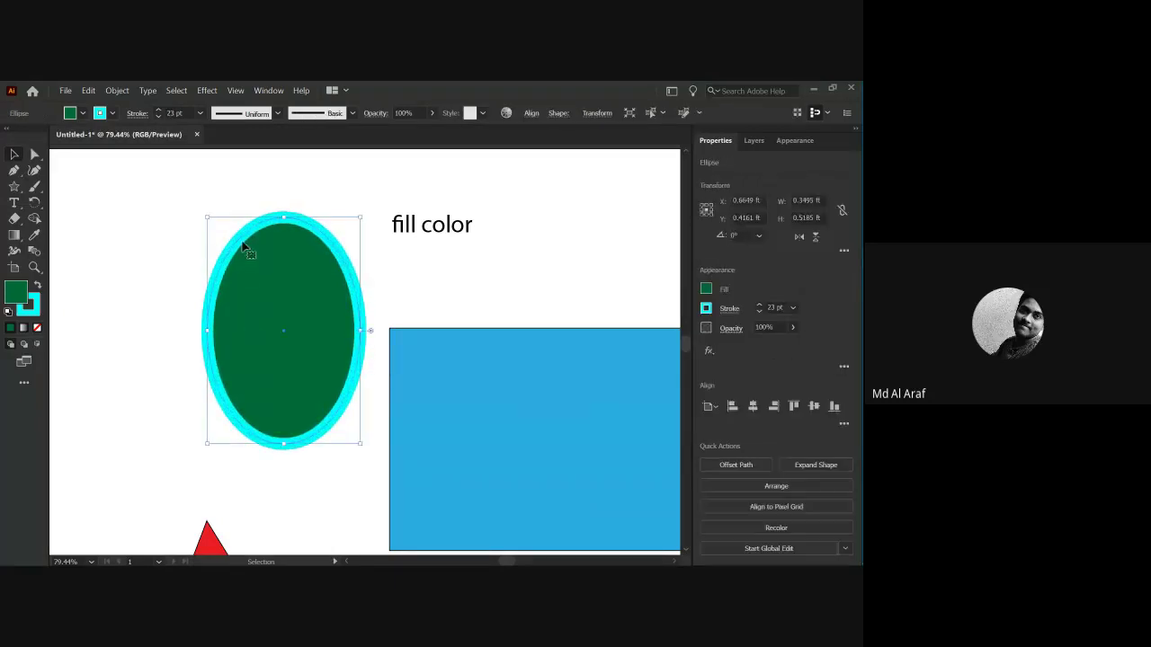
click(153, 304)
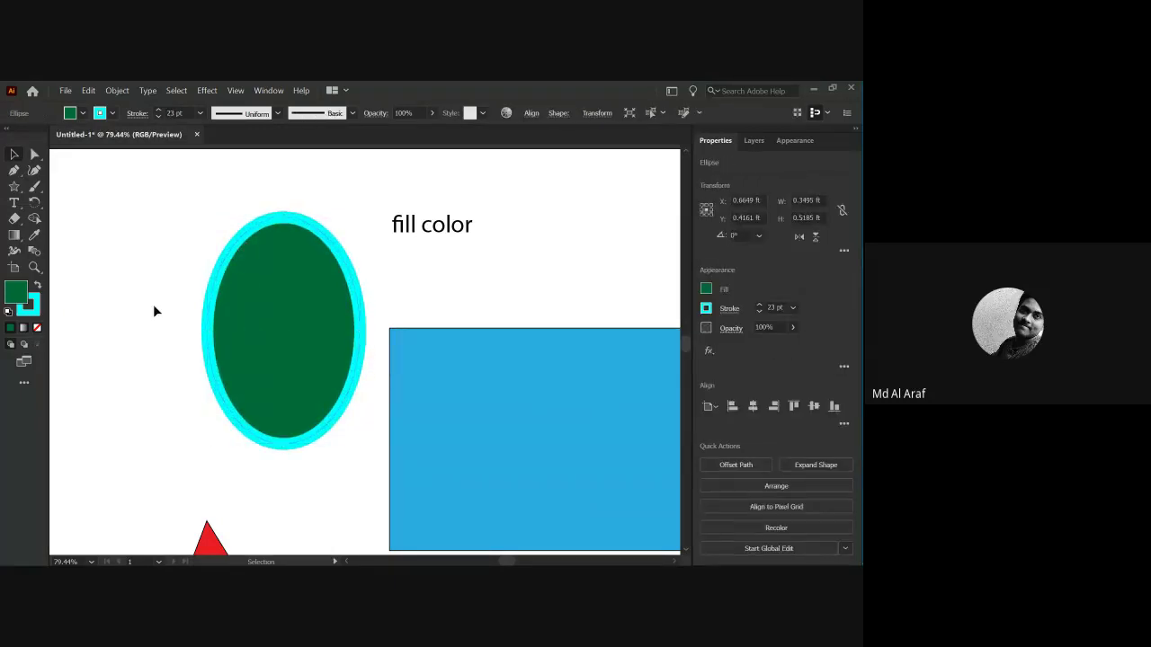
click(220, 343)
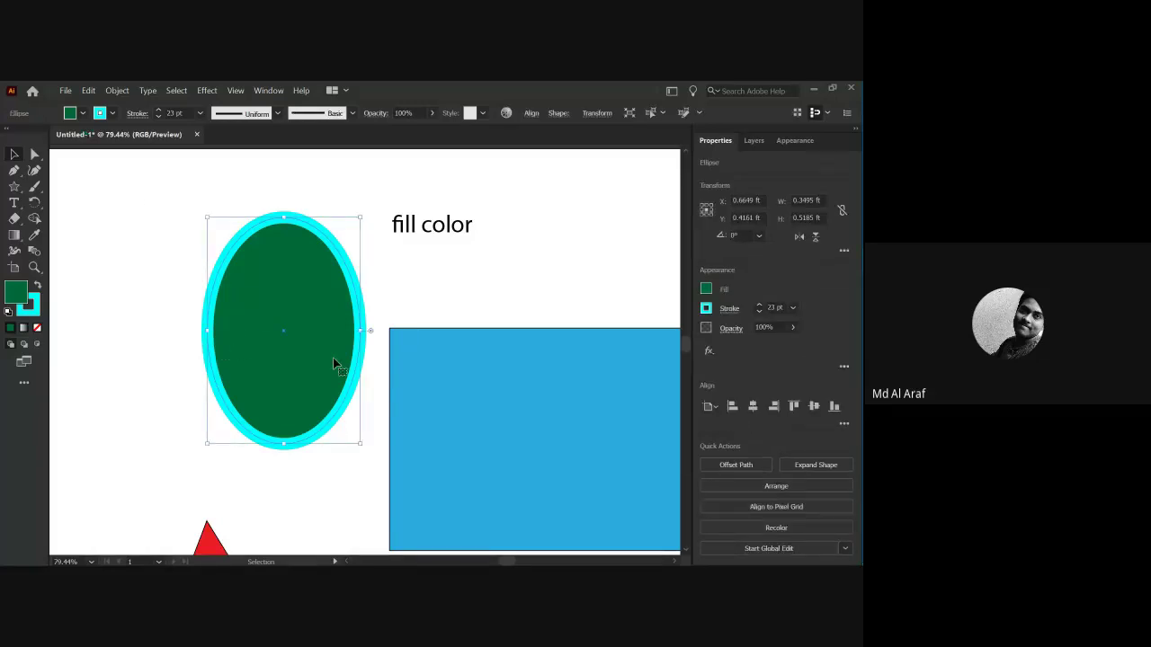
key(ctrl+shift+a)
click(260, 288)
Add a second text line reading 'stroke color' below 'fill color'.
click(376, 283)
key(t)
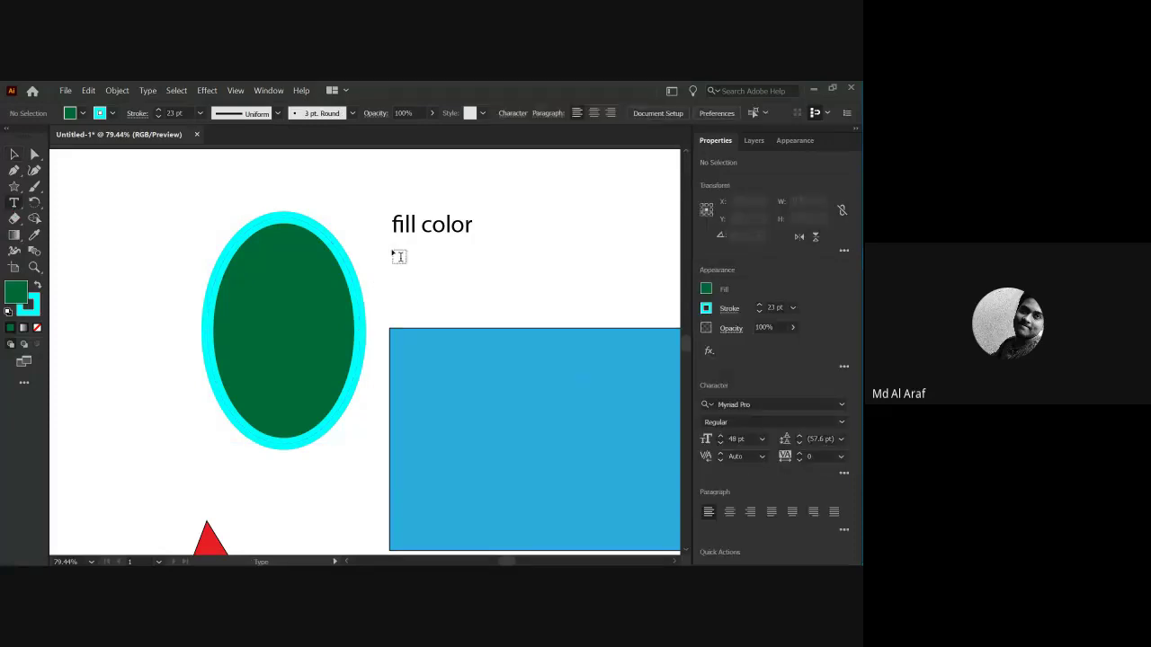
click(399, 259)
text(stro)
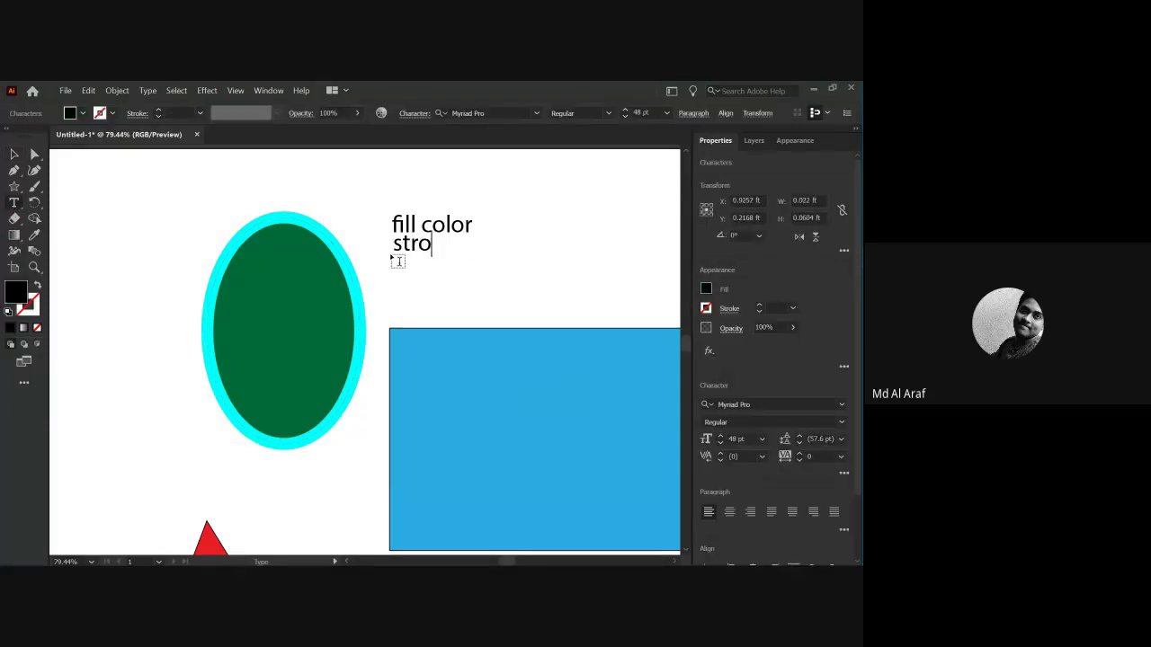
text(ke color)
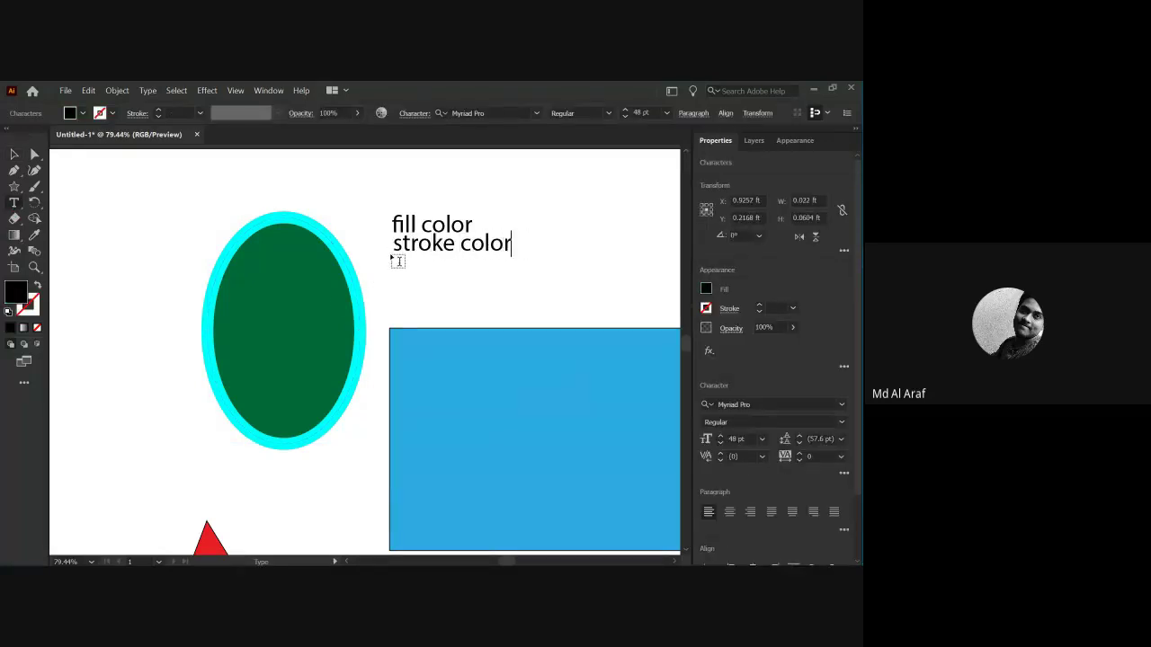
key(Escape)
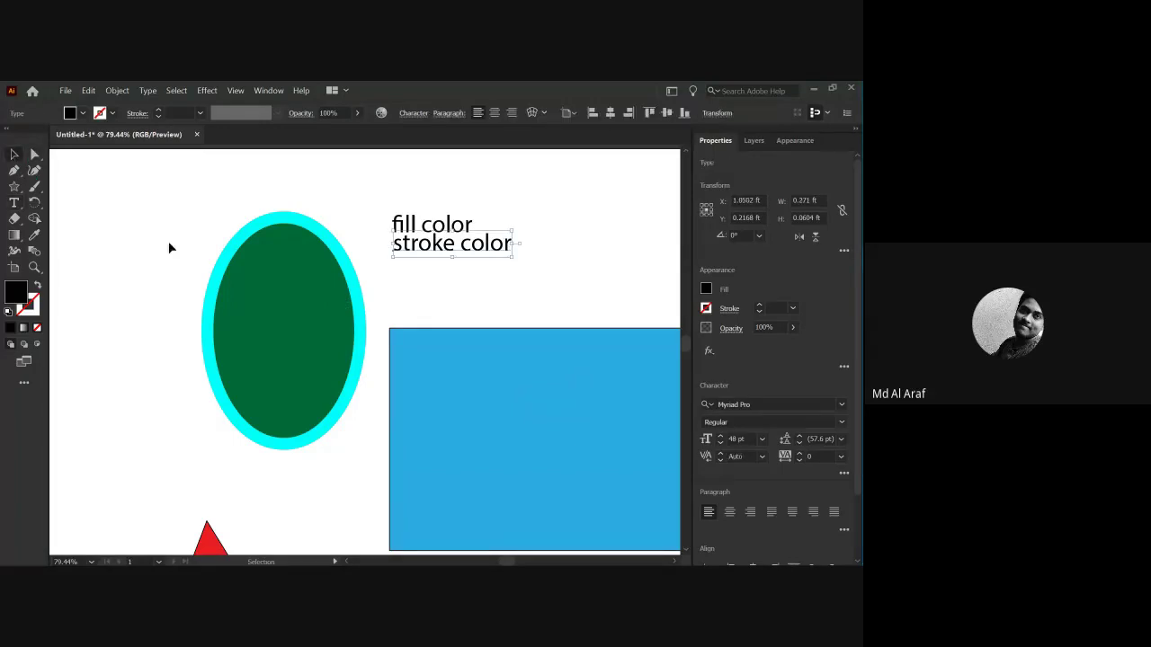
Select every shape and label on the artboard with Ctrl+A and delete them.
drag(169, 202, 530, 371)
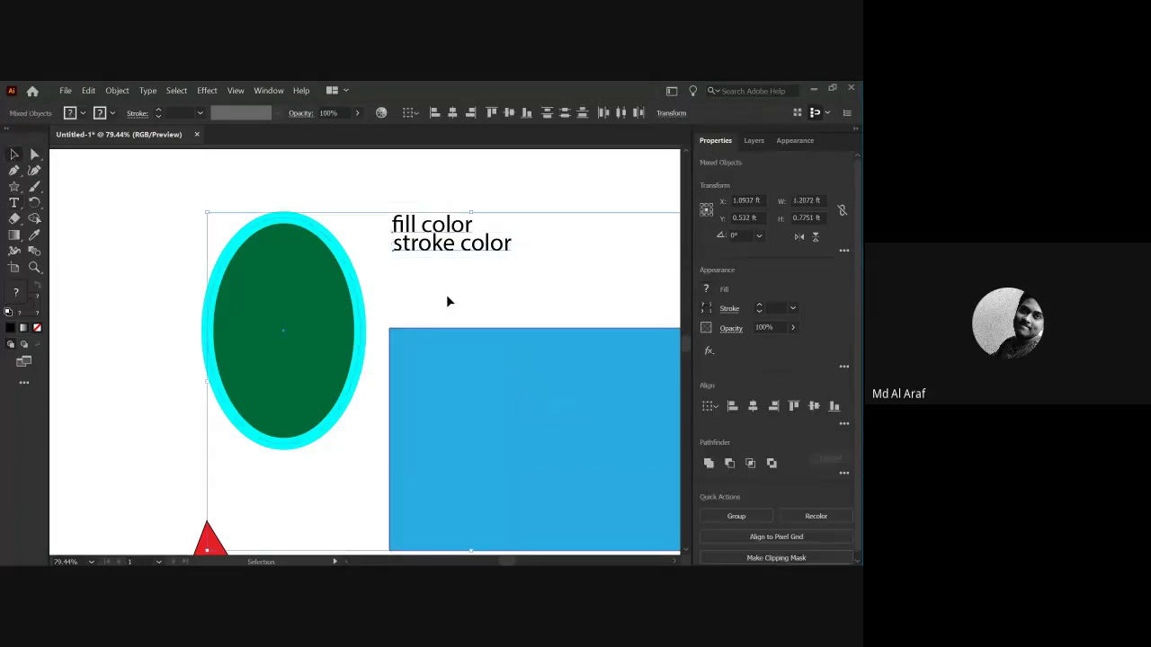
click(351, 198)
scroll(536, 398, down, 5)
drag(459, 427, 341, 380)
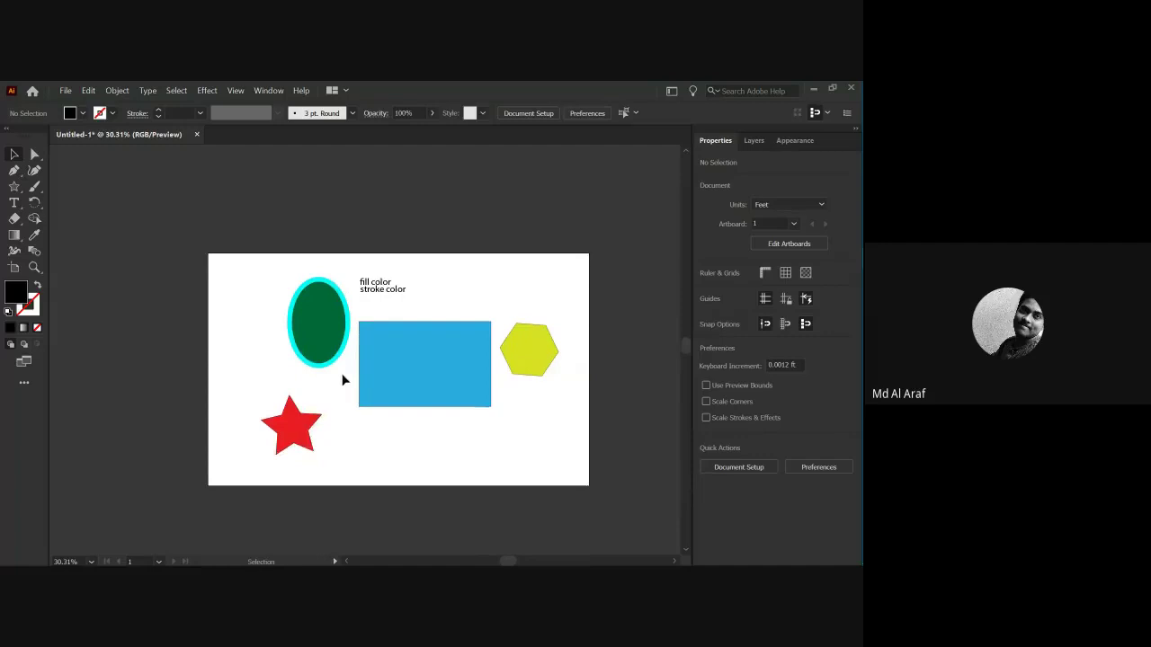
key(ctrl+a)
key(Delete)
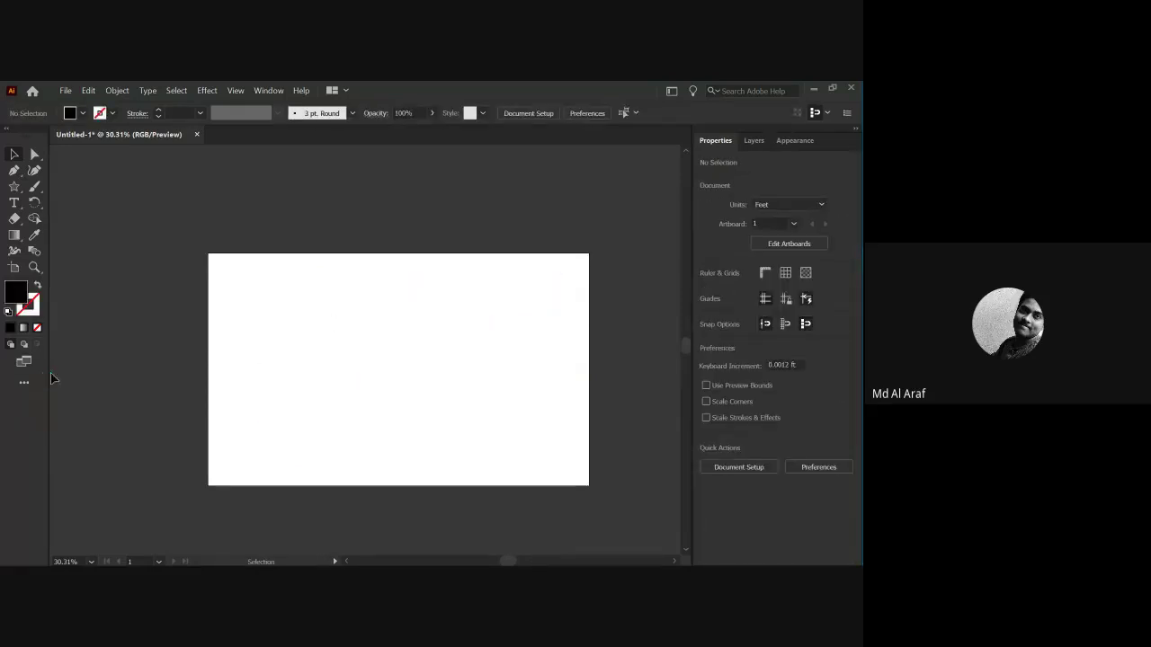
Draw a five-pointed star and move it toward the artboard centre.
click(14, 186)
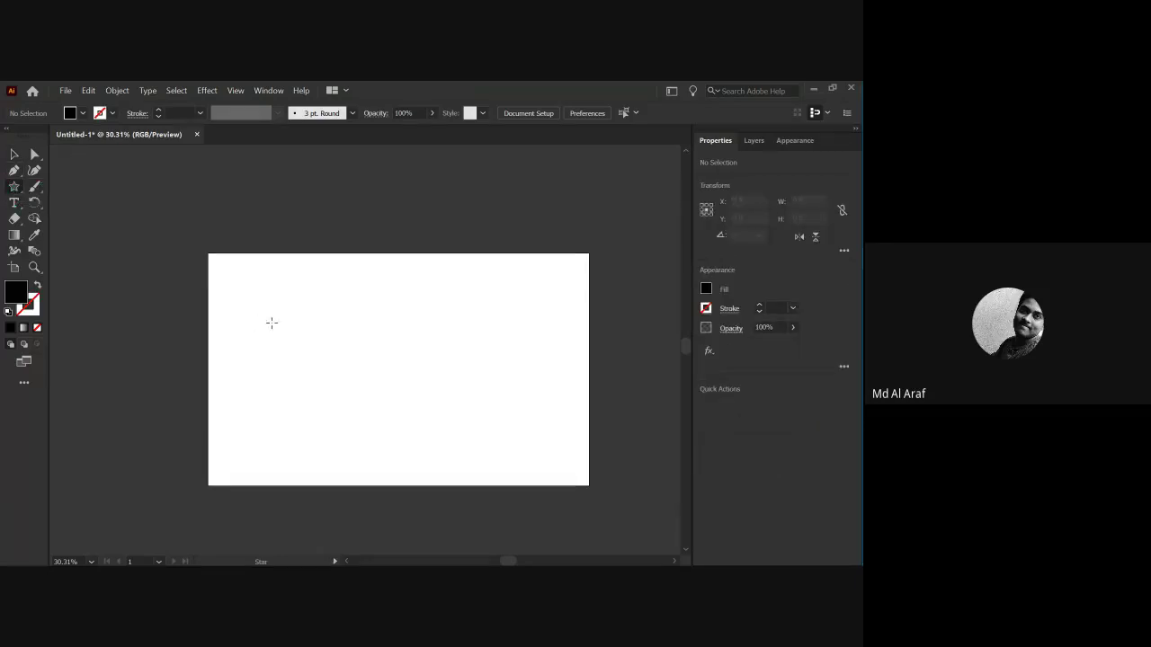
drag(309, 329, 370, 384)
key(v)
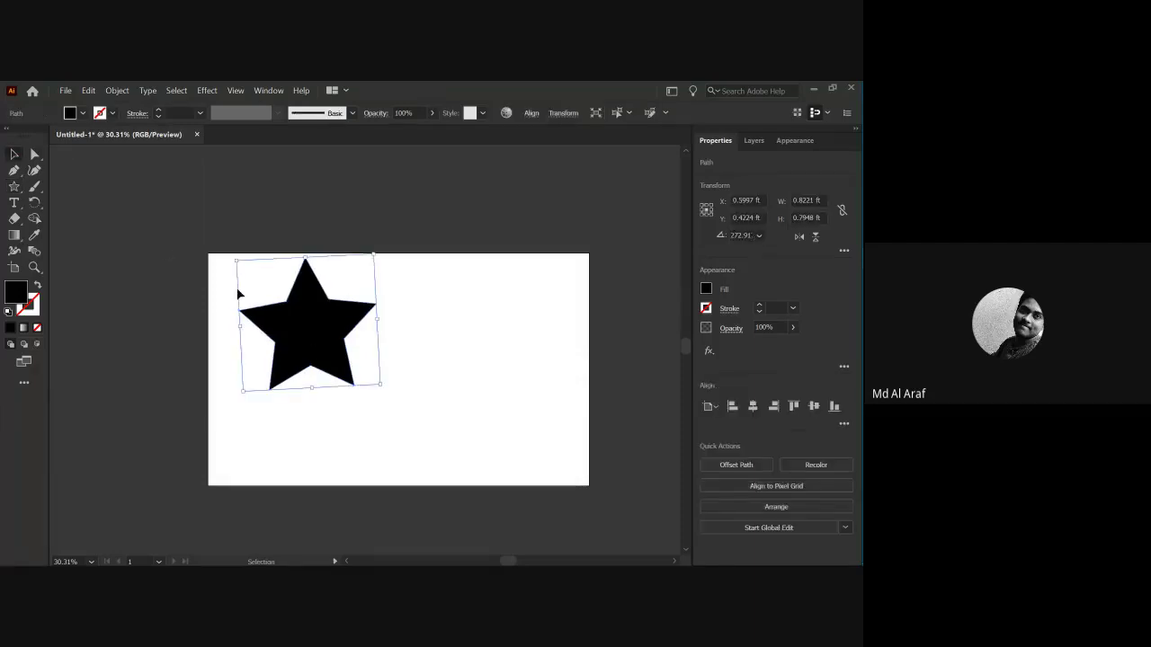
drag(301, 330, 411, 367)
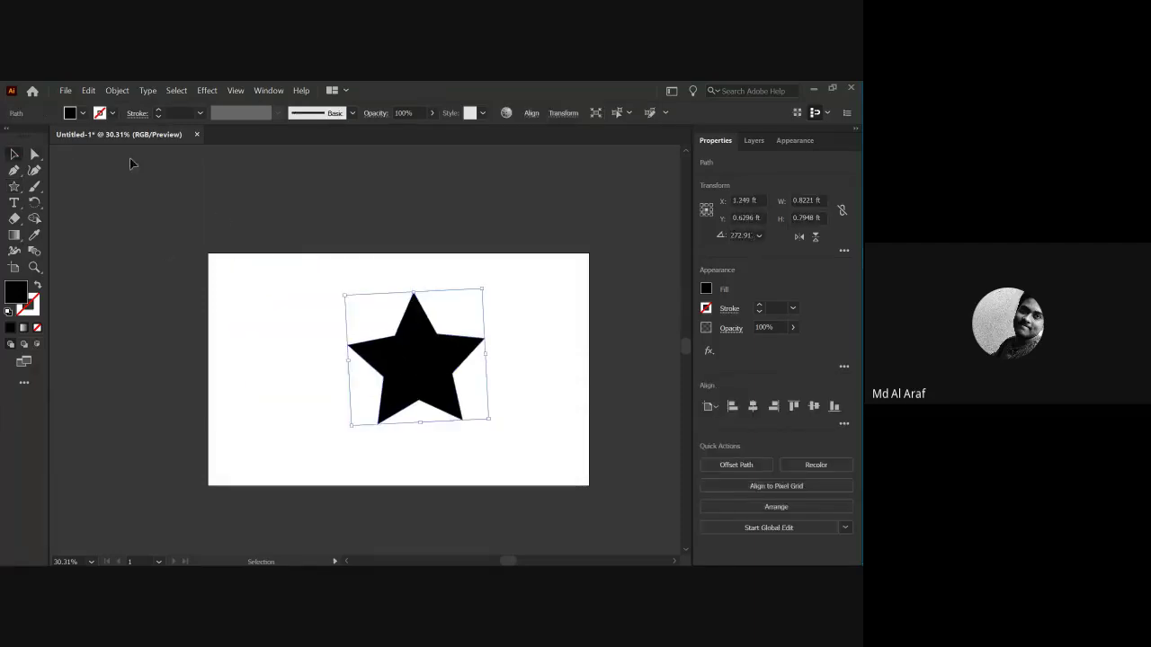
Fill the star with blue from the Fill swatches.
click(82, 113)
click(84, 139)
click(279, 344)
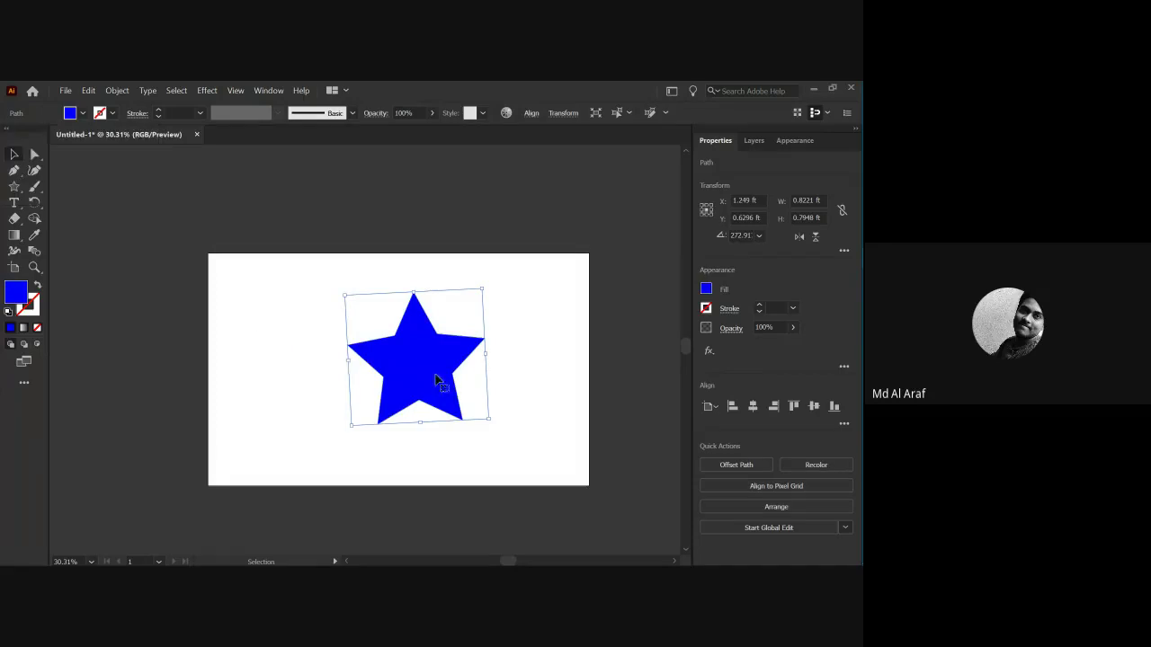
click(226, 312)
click(408, 378)
Give the star a black outline with a 25 pt stroke weight.
click(112, 113)
click(37, 136)
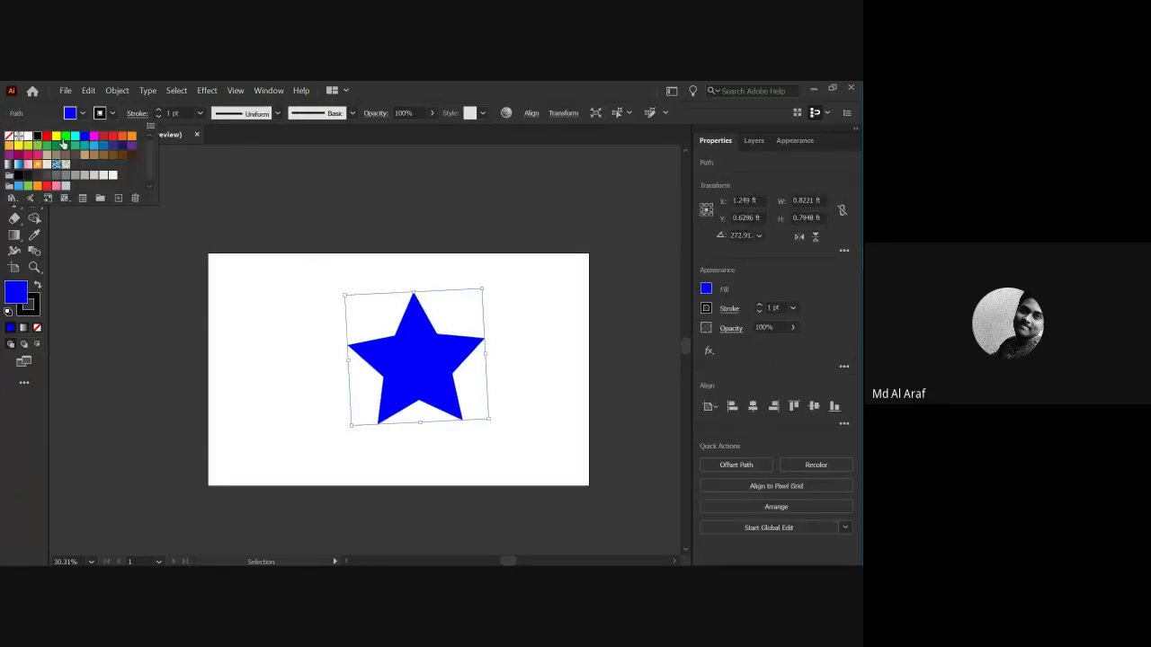
click(158, 109)
click(158, 109)
click(158, 109)
click(158, 109)
click(158, 109)
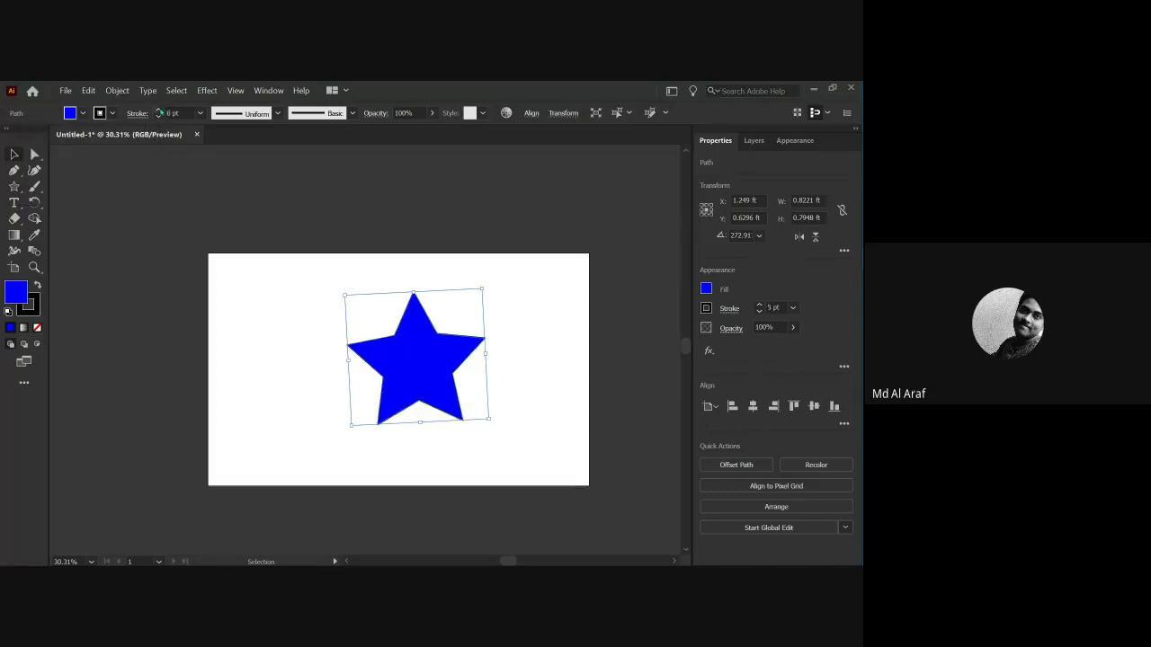
click(158, 109)
click(159, 109)
drag(158, 109, 158, 109)
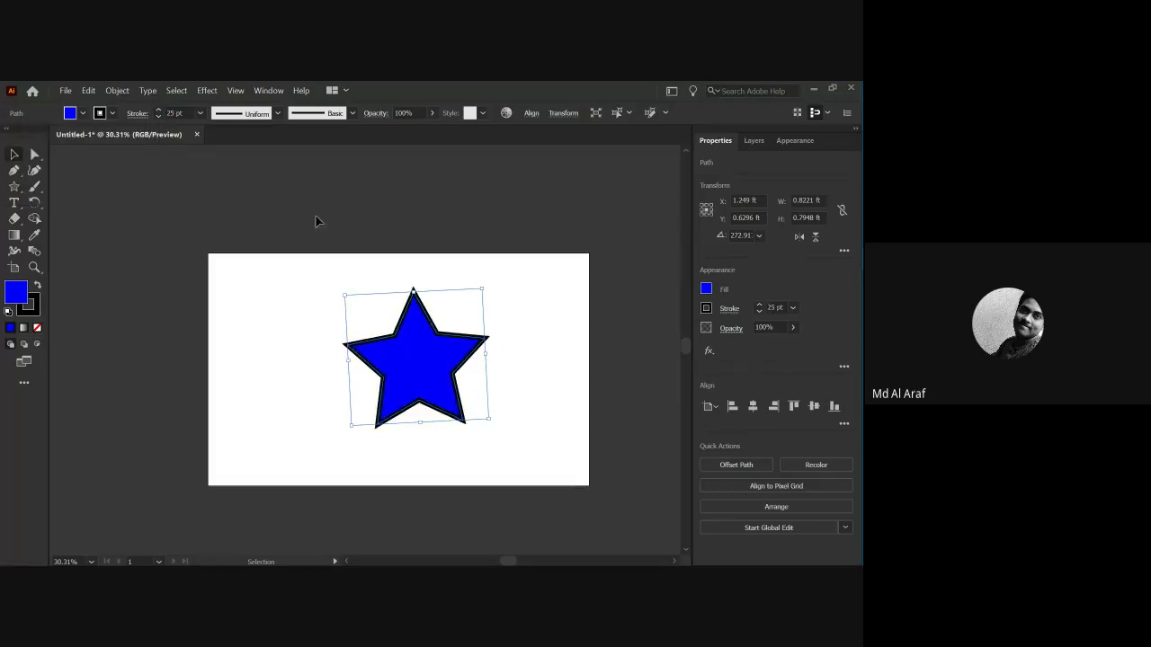
click(308, 339)
scroll(329, 365, down, 2)
scroll(411, 380, up, 1)
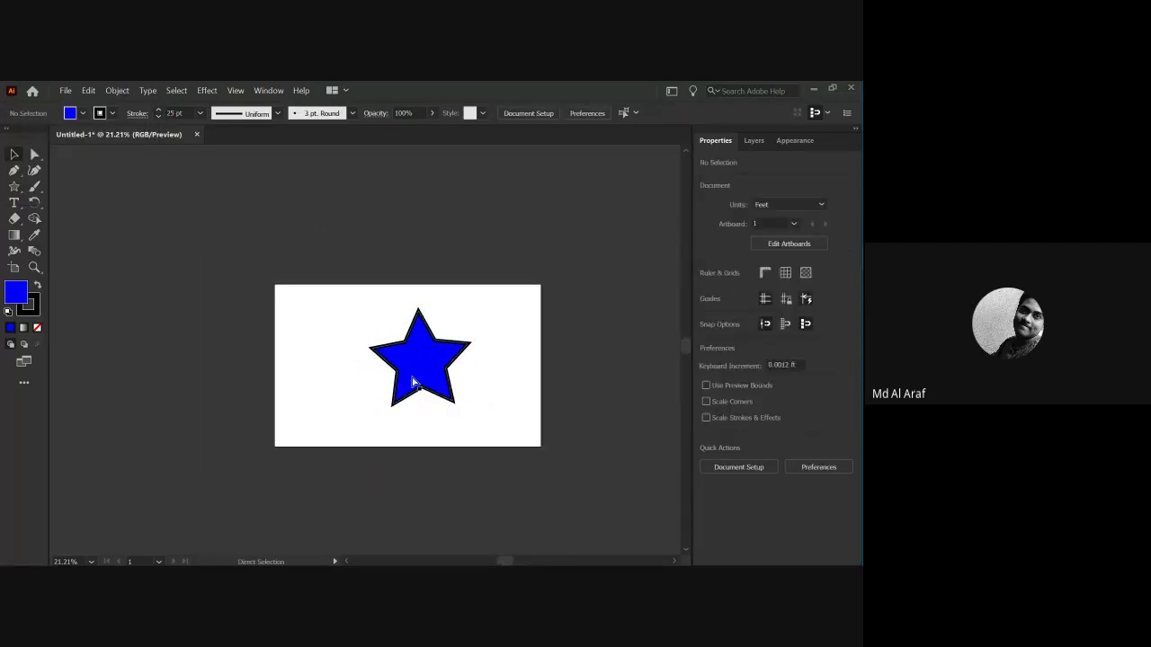
key(ctrl+0)
Shift the star left and slightly up, then Alt-drag a copy to its right.
drag(404, 381, 271, 401)
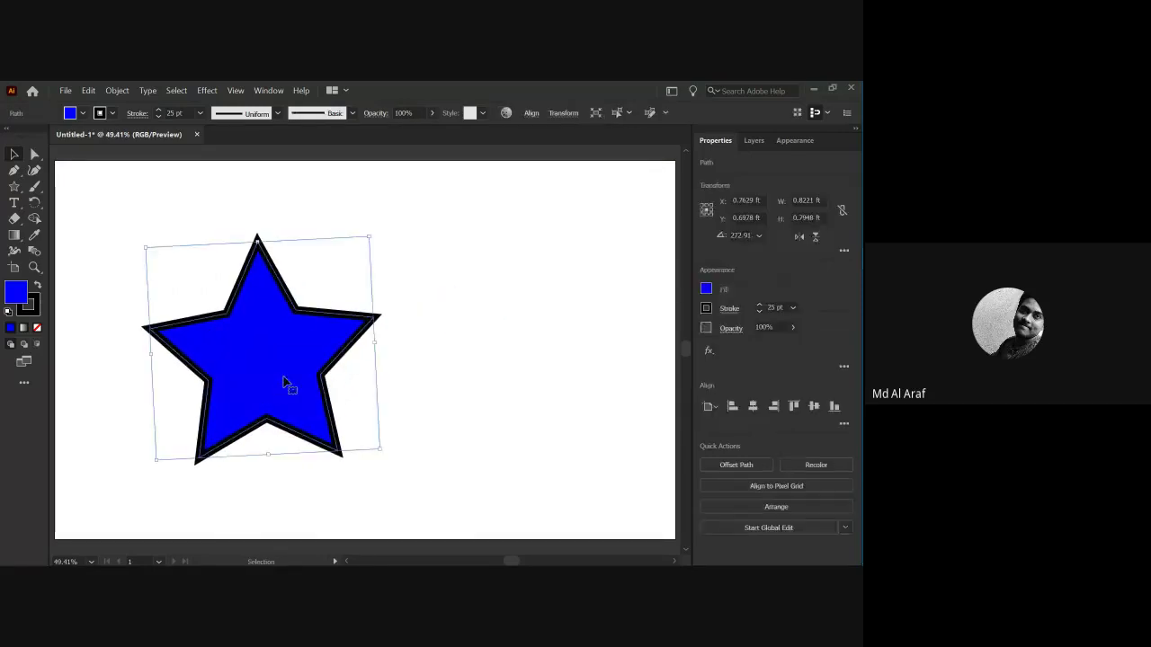
click(392, 360)
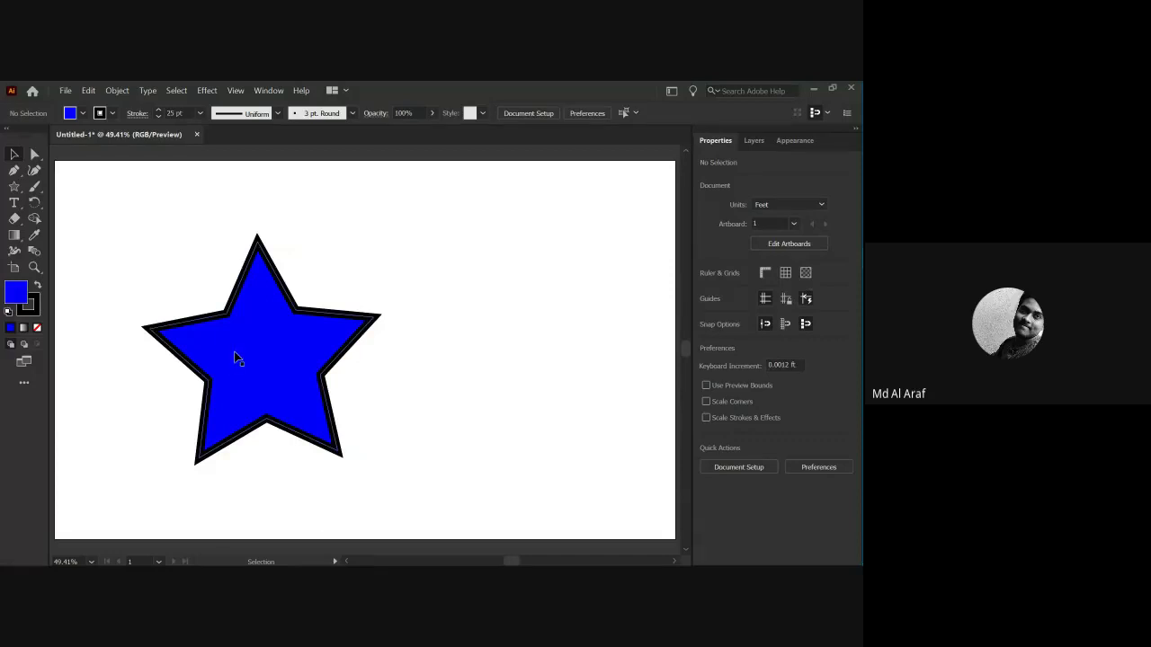
drag(251, 361, 249, 351)
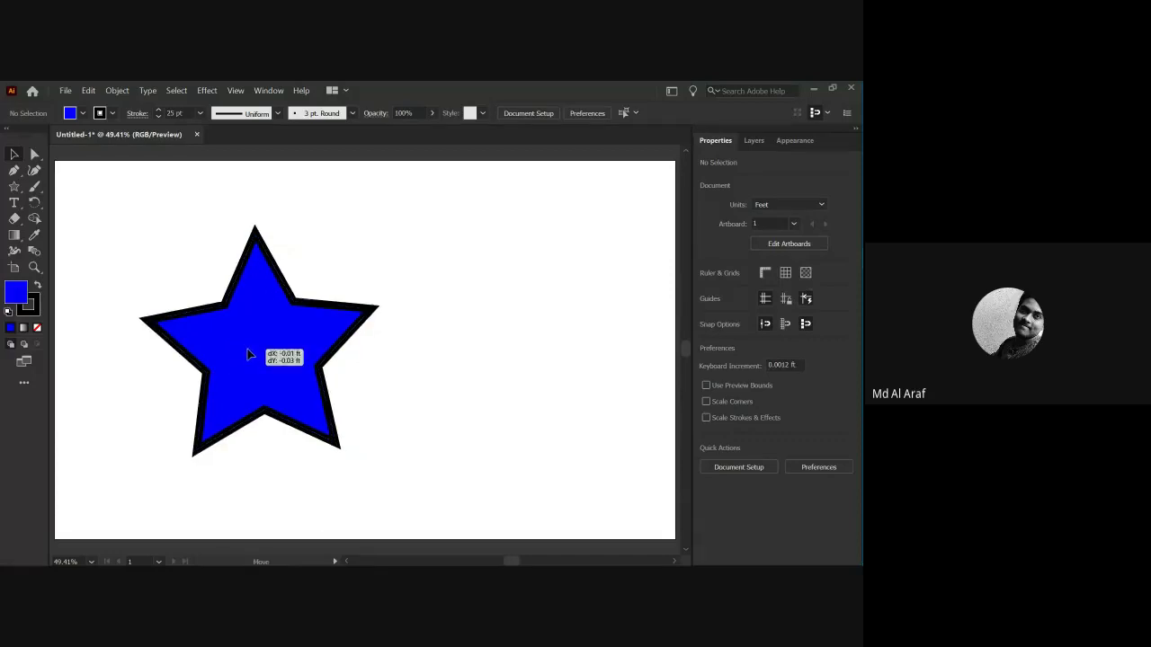
click(265, 473)
drag(264, 368, 522, 365)
Add the label 'before' beneath the left star.
drag(296, 389, 267, 371)
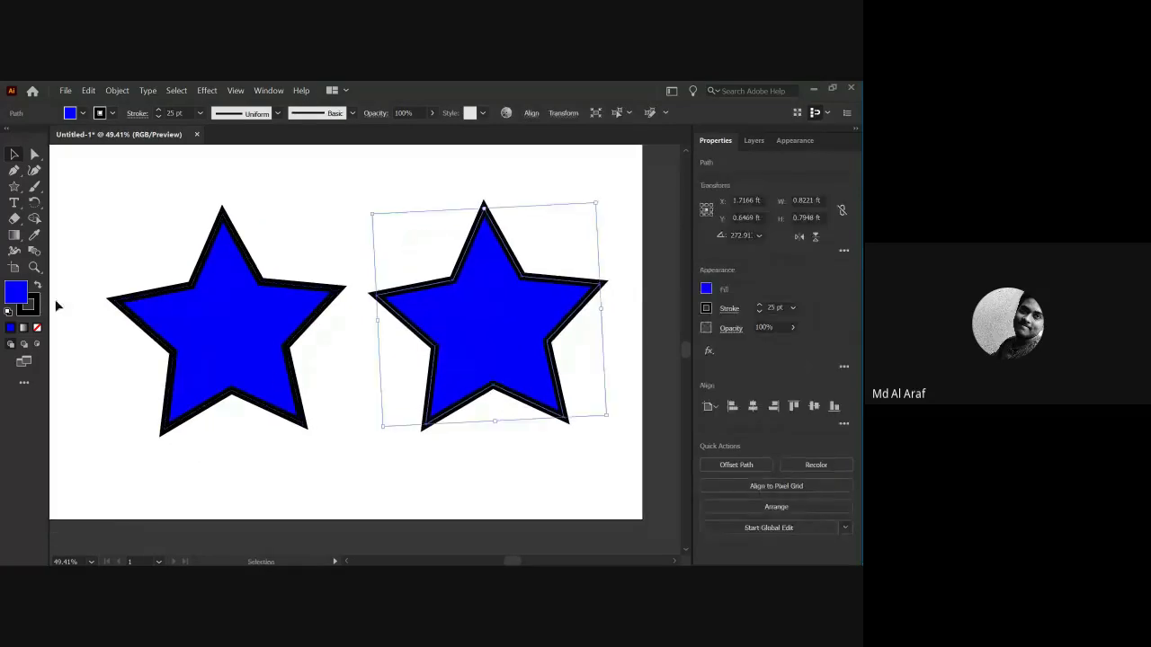
key(t)
click(168, 460)
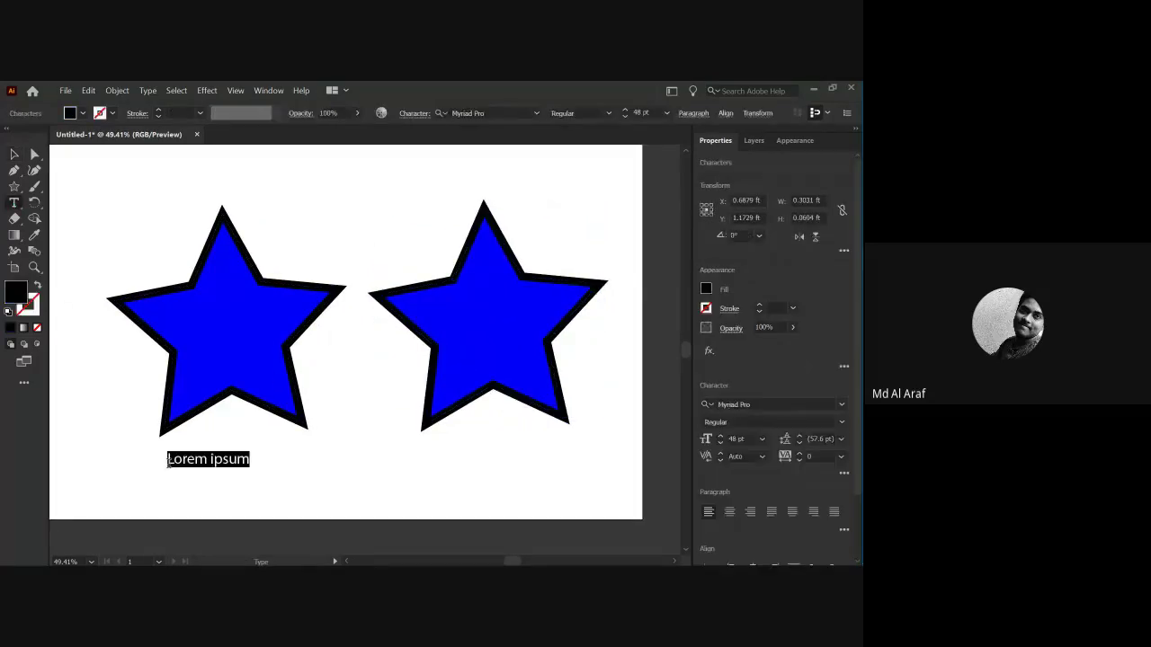
text(before)
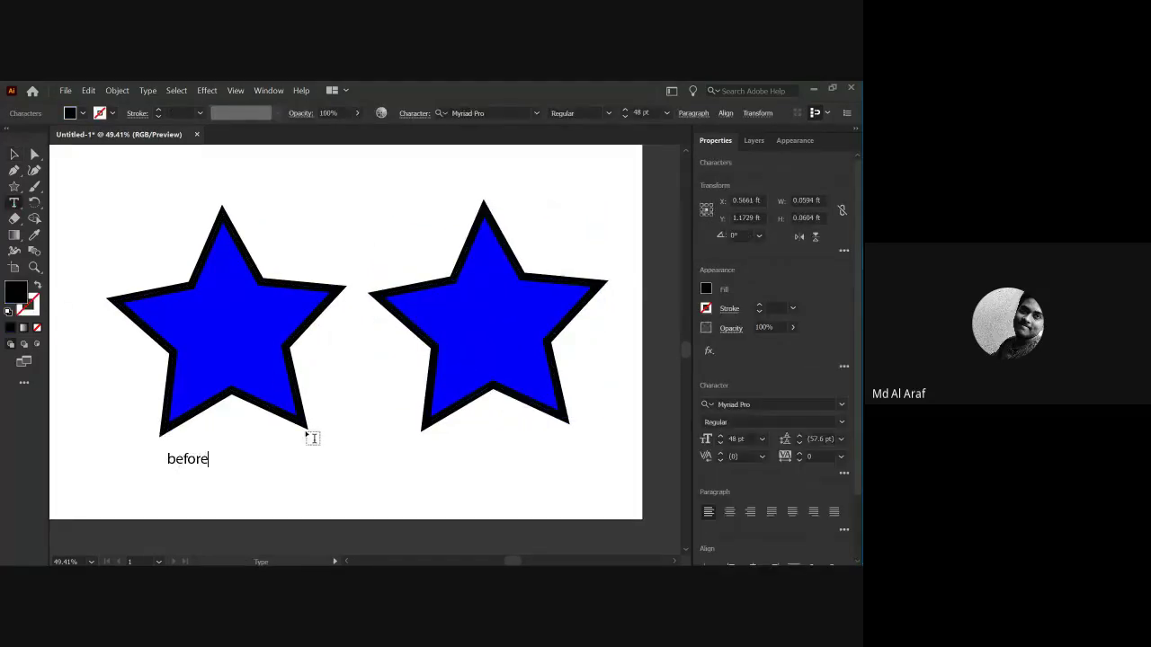
Add the label 'after' beneath the right star, correcting a typo.
click(453, 454)
key(BackSpace)
text(sfte)
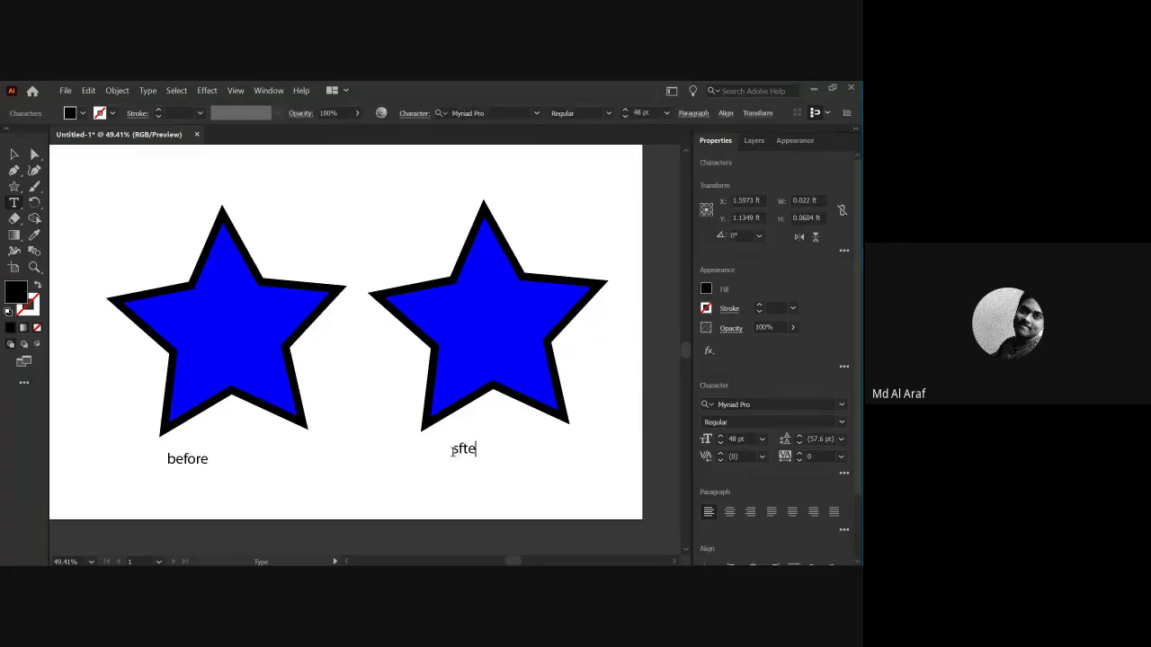
key(BackSpace)
key(BackSpace)
key(BackSpace)
key(BackSpace)
text(after)
key(Escape)
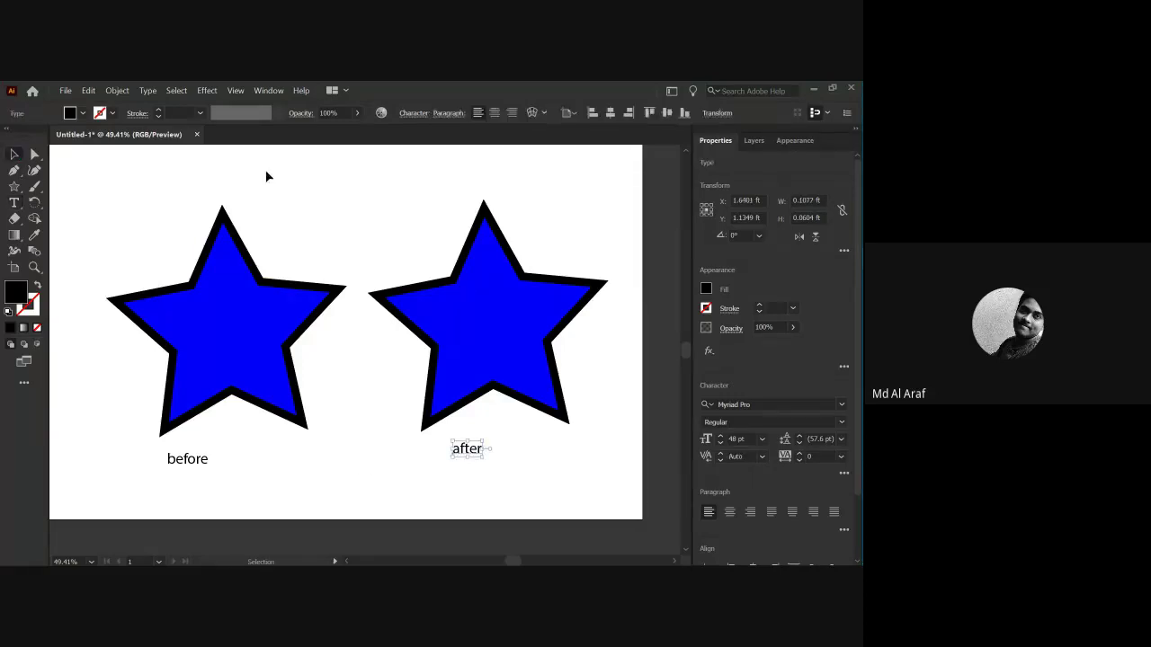
click(266, 176)
click(449, 310)
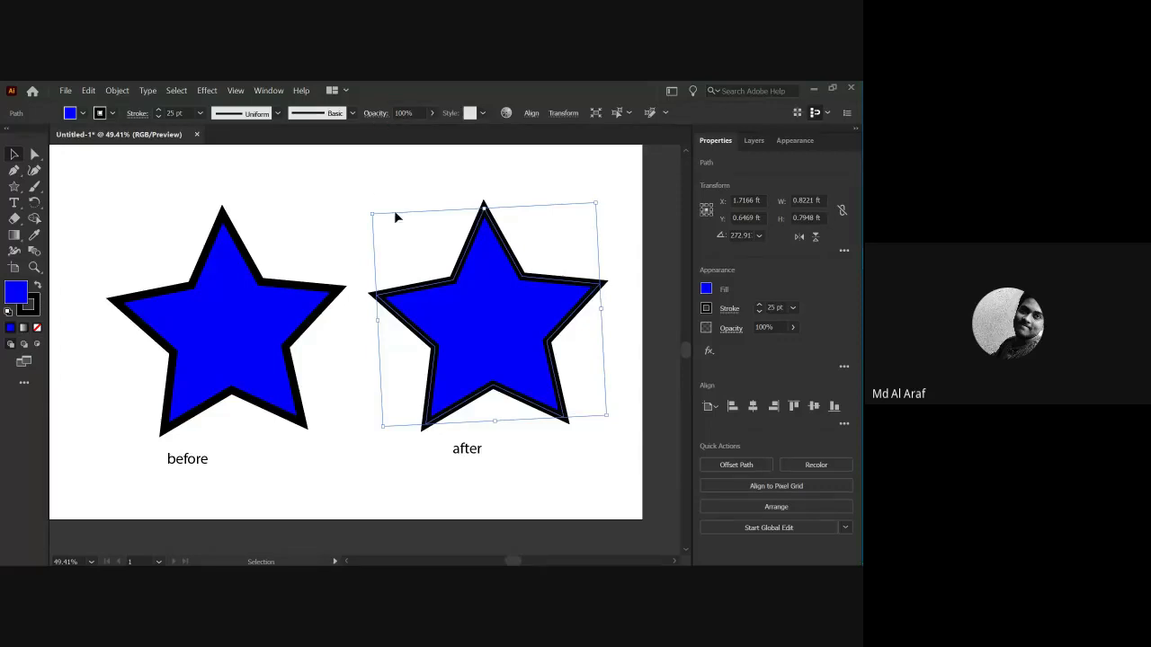
Lower the right star's opacity, then reselect it and revisit the opacity setting.
click(424, 213)
click(431, 114)
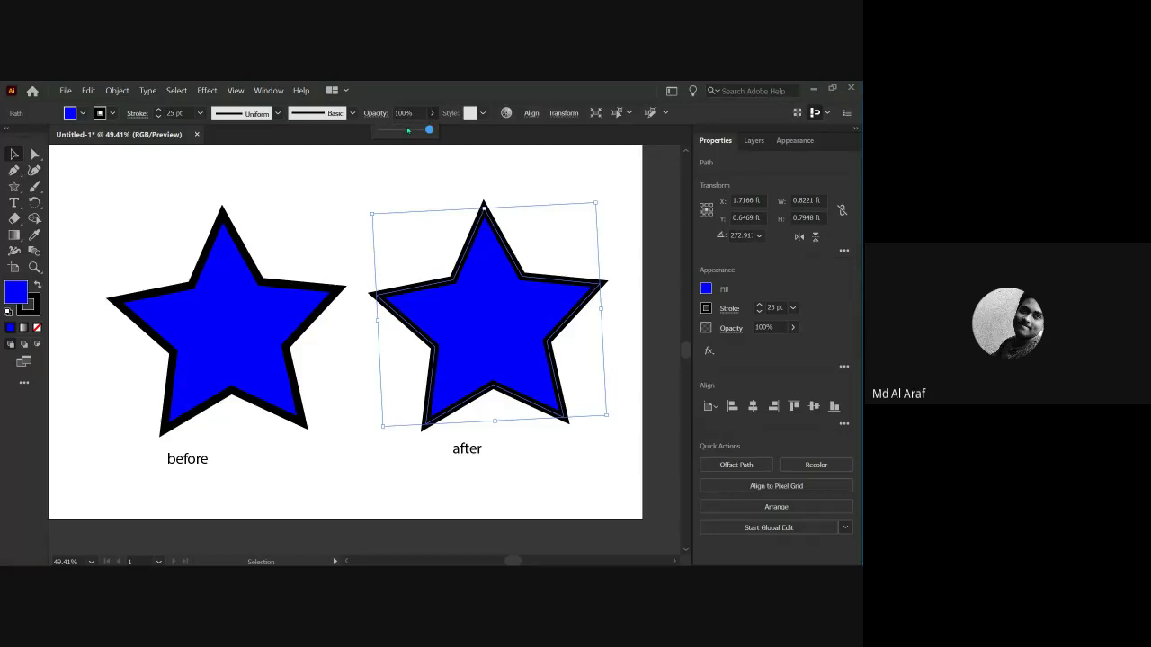
drag(429, 131, 395, 134)
click(387, 187)
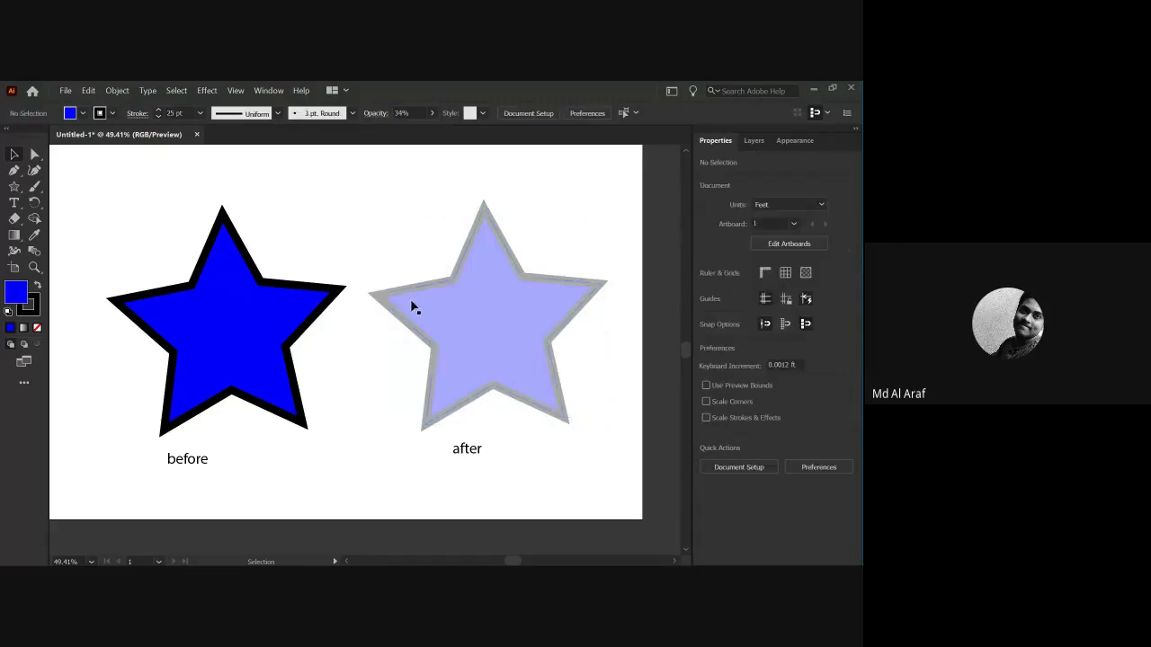
click(467, 335)
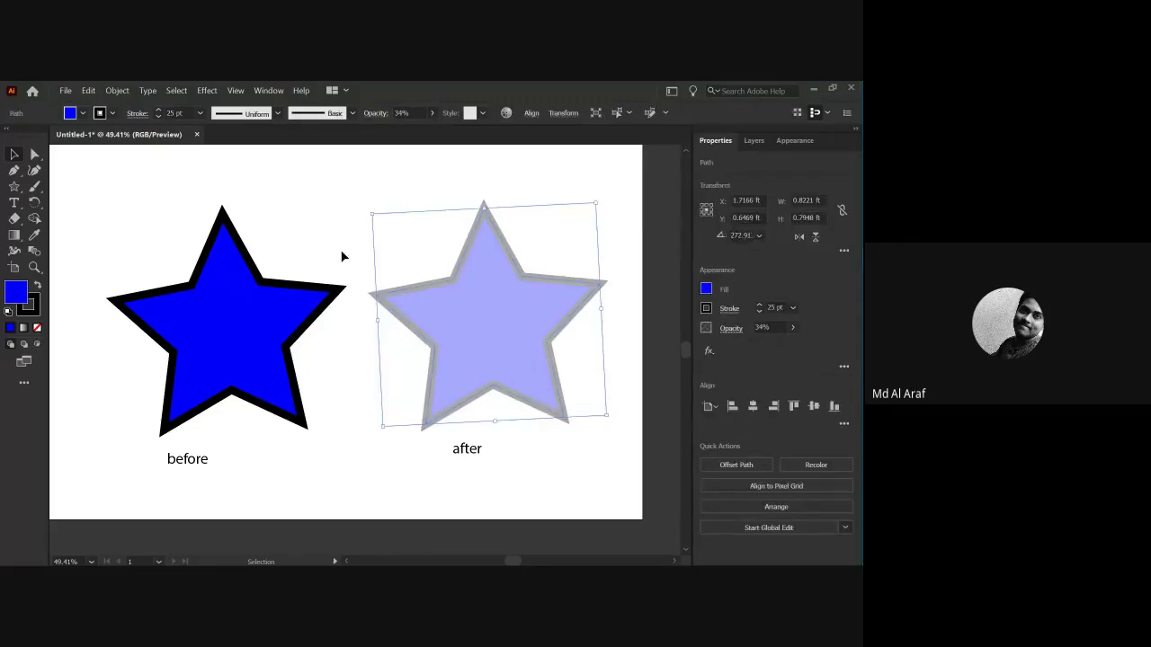
click(369, 354)
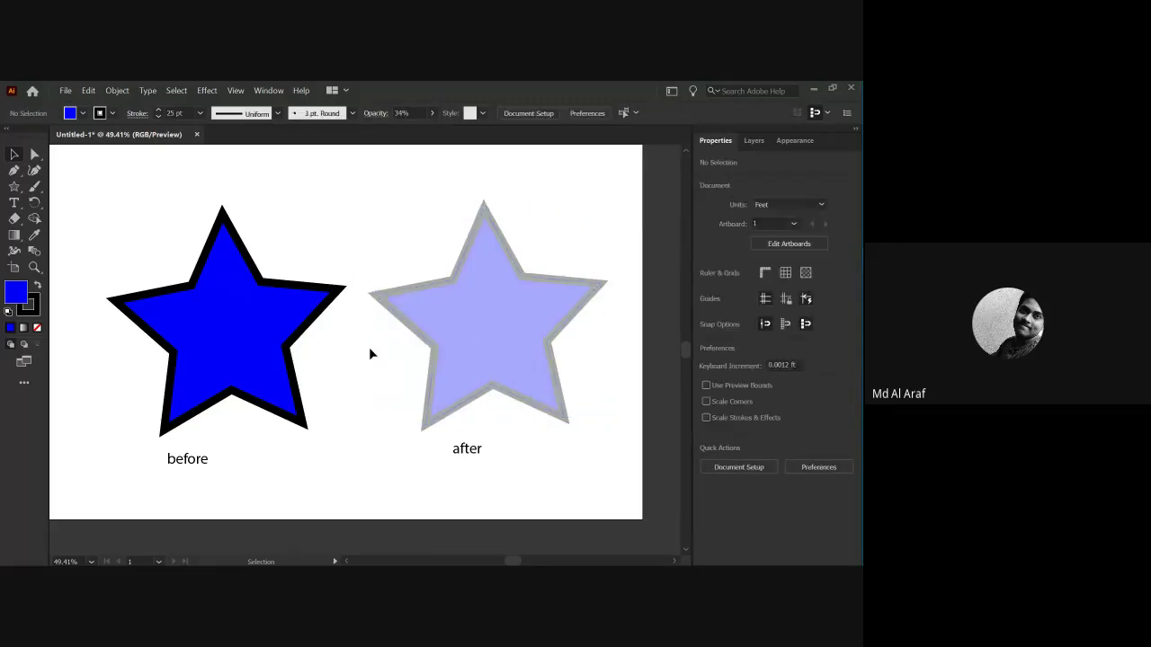
click(514, 343)
click(357, 256)
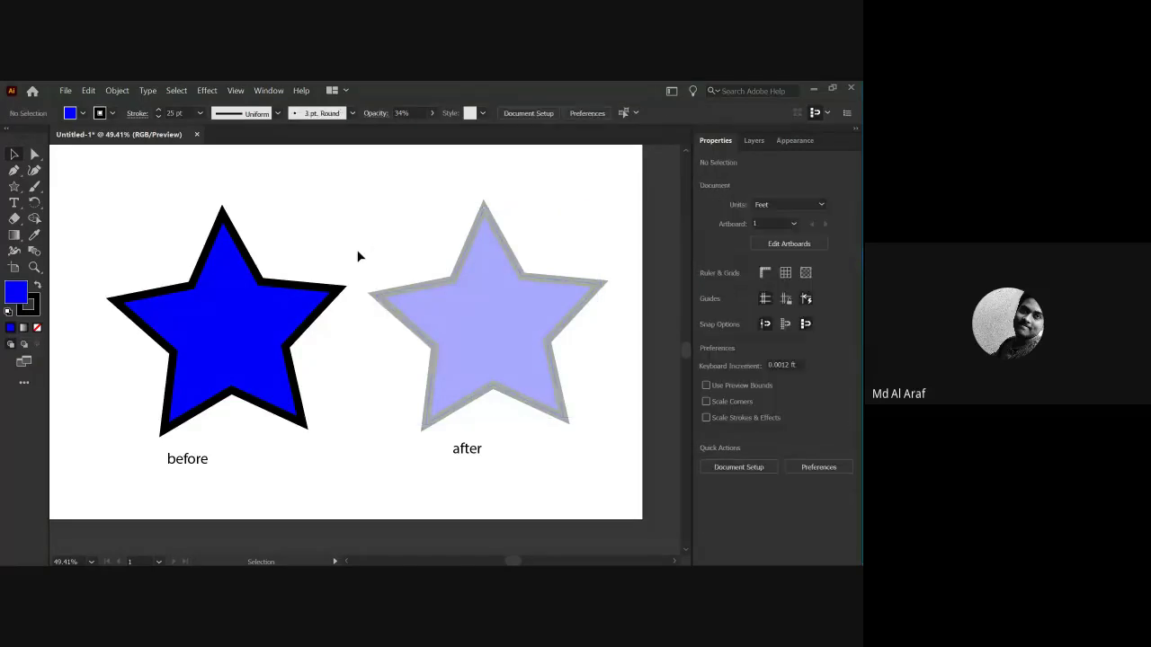
click(408, 308)
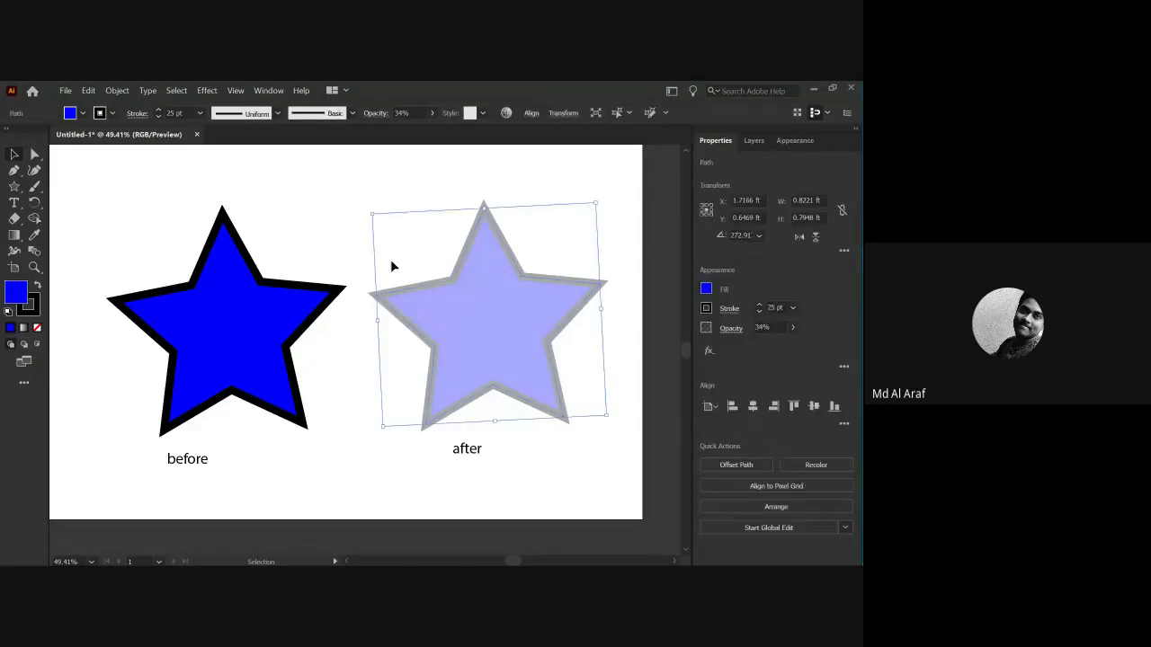
click(432, 112)
click(395, 180)
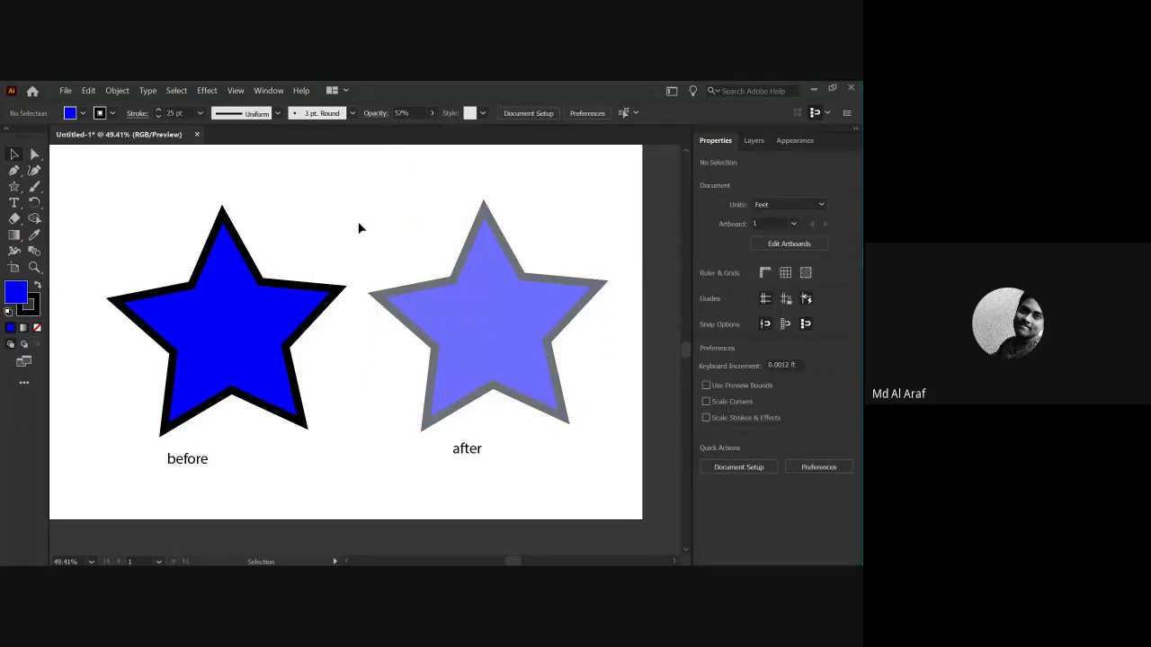
Inspect the after star's appearance and compare it with the before star.
click(427, 325)
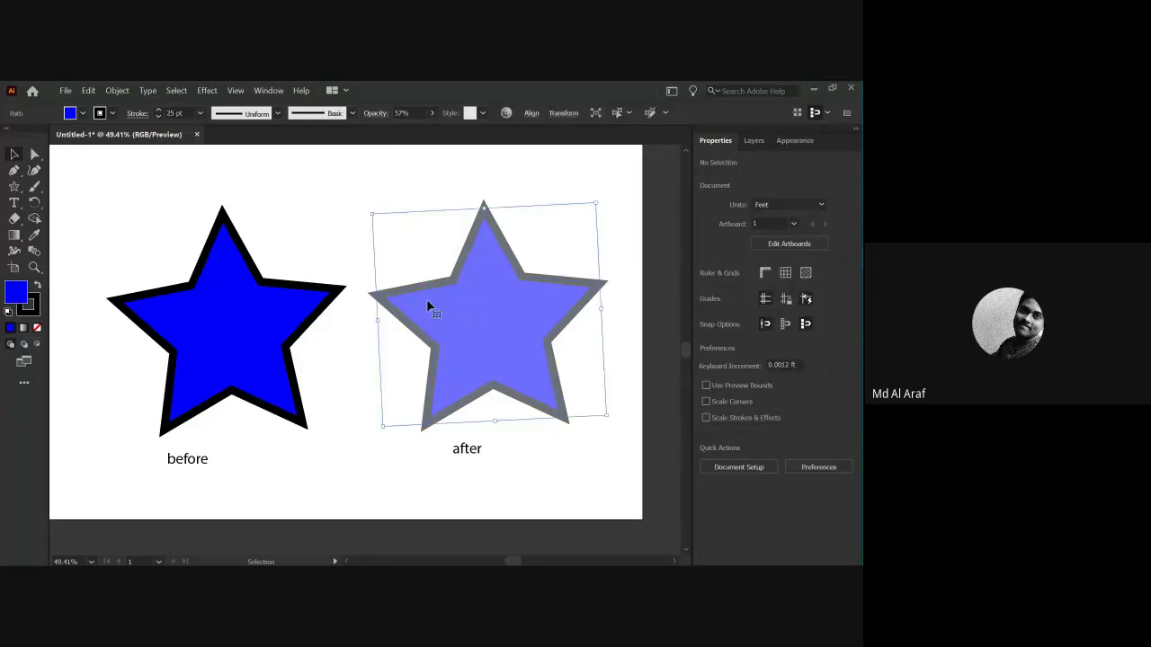
click(442, 202)
click(484, 307)
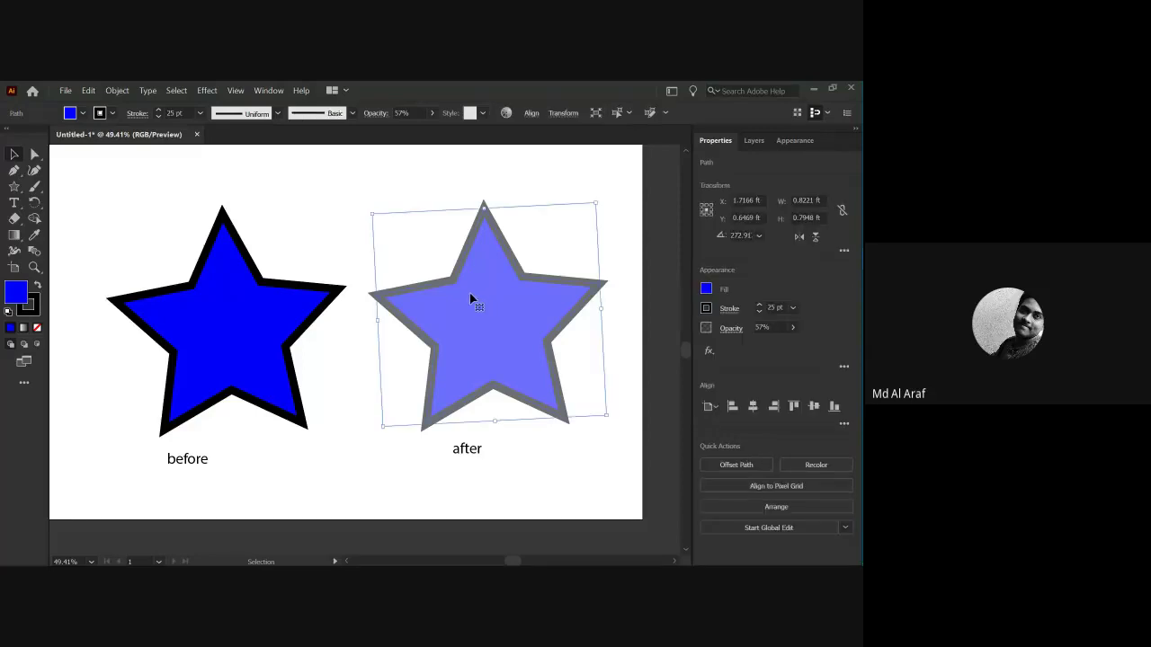
click(329, 251)
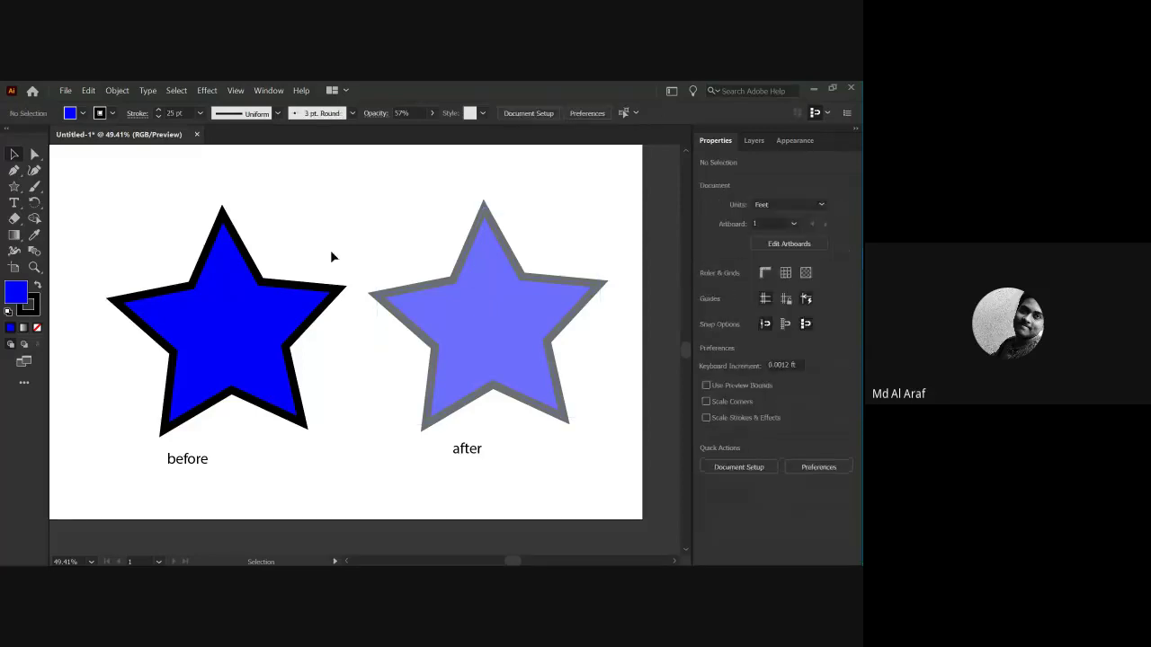
click(279, 306)
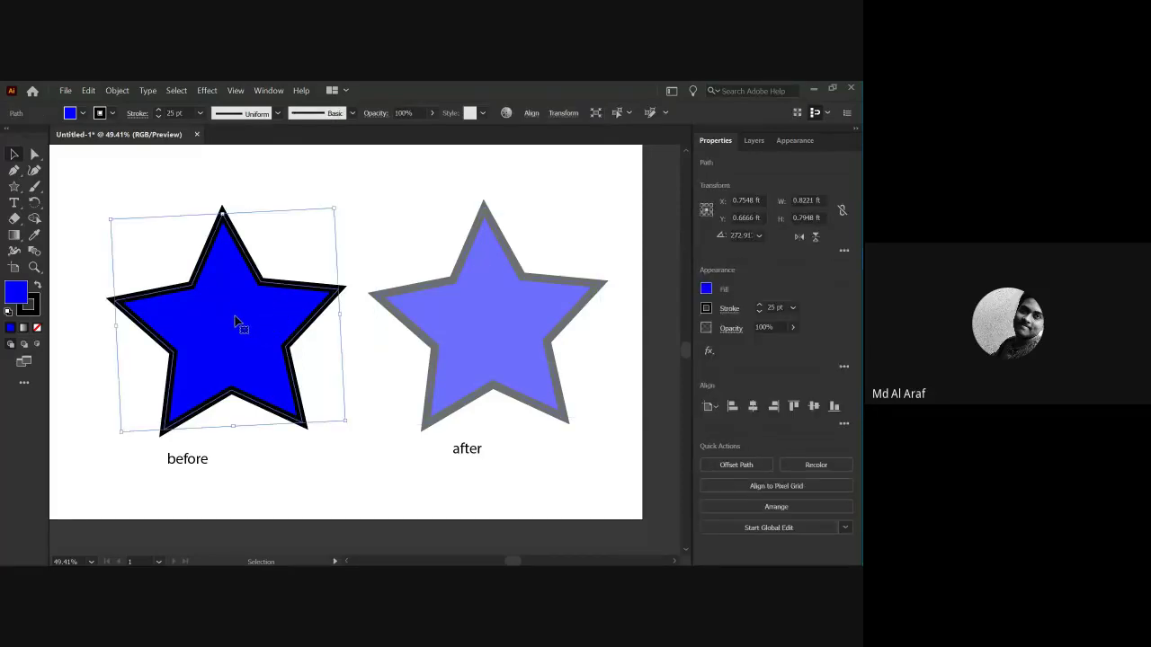
click(357, 260)
click(429, 318)
Lower the after star's opacity to 12%.
click(432, 112)
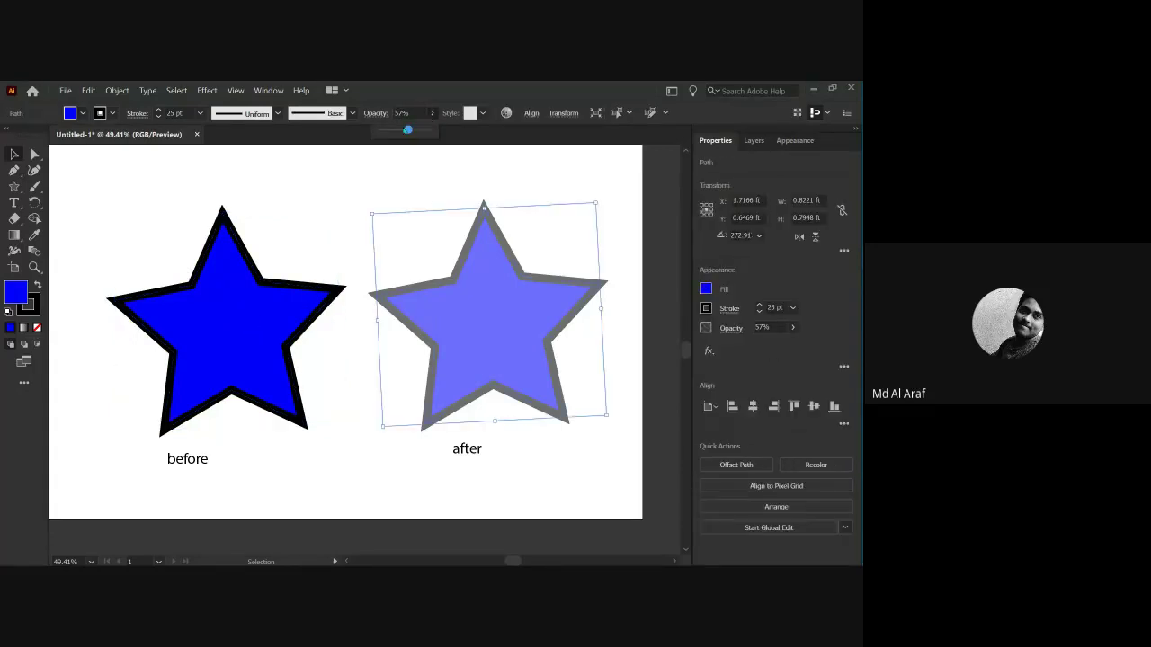
drag(393, 132, 387, 130)
click(419, 195)
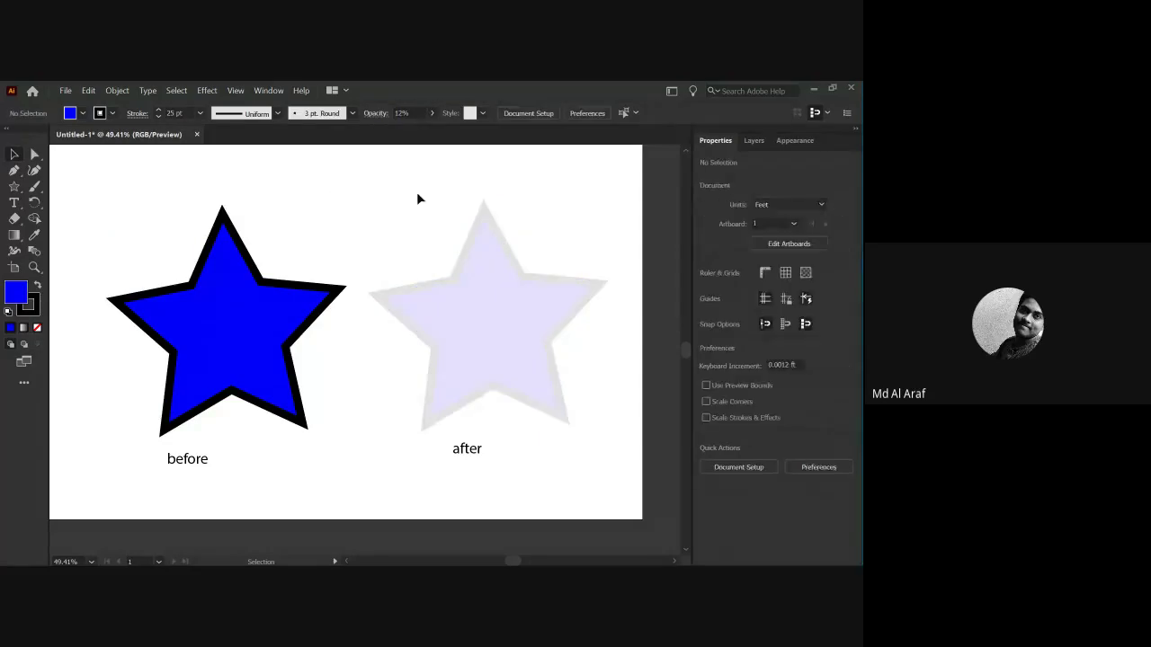
drag(386, 130, 430, 130)
Restore the after star to 100% opacity, then set it to 36%.
click(428, 293)
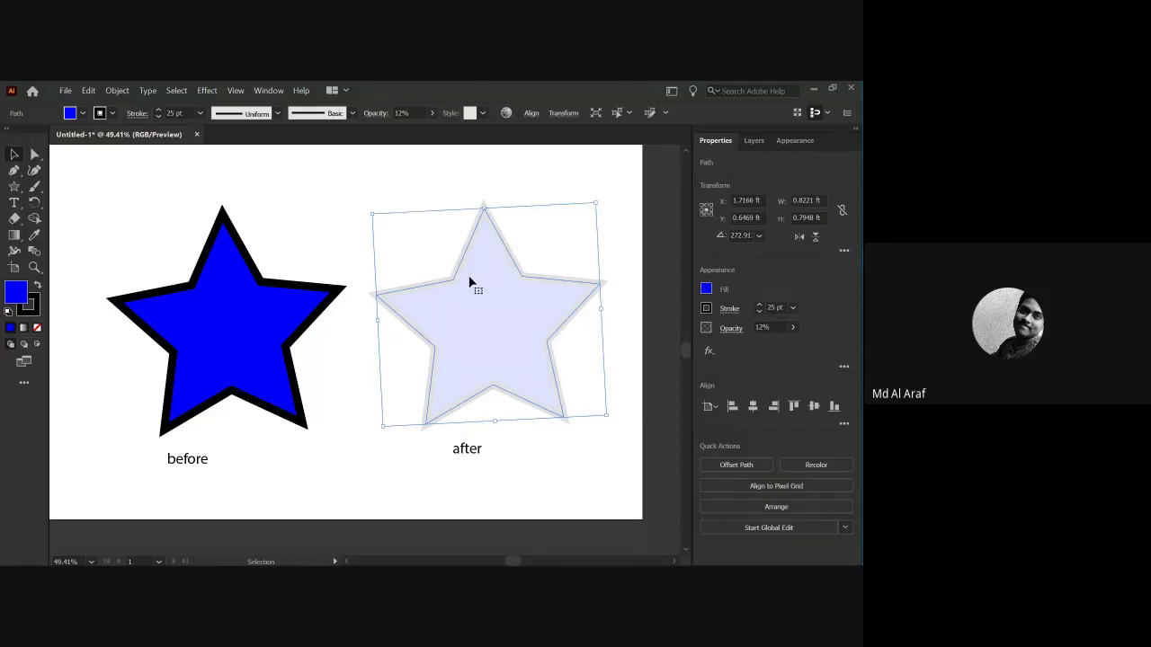
click(432, 113)
drag(388, 130, 430, 130)
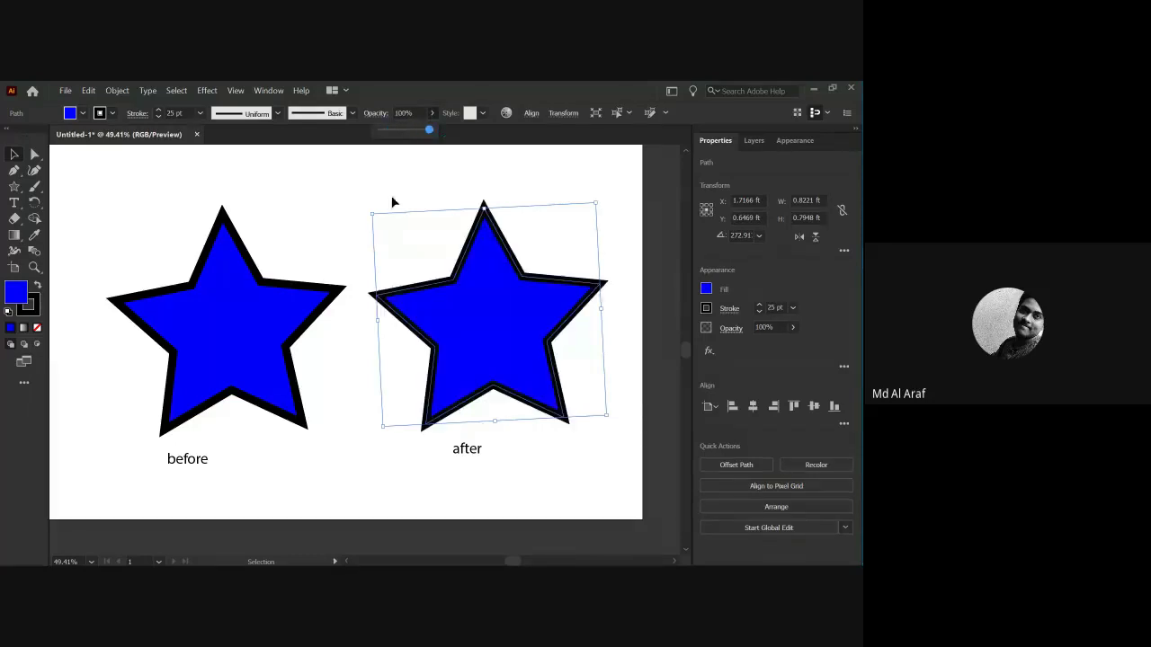
click(397, 131)
click(343, 225)
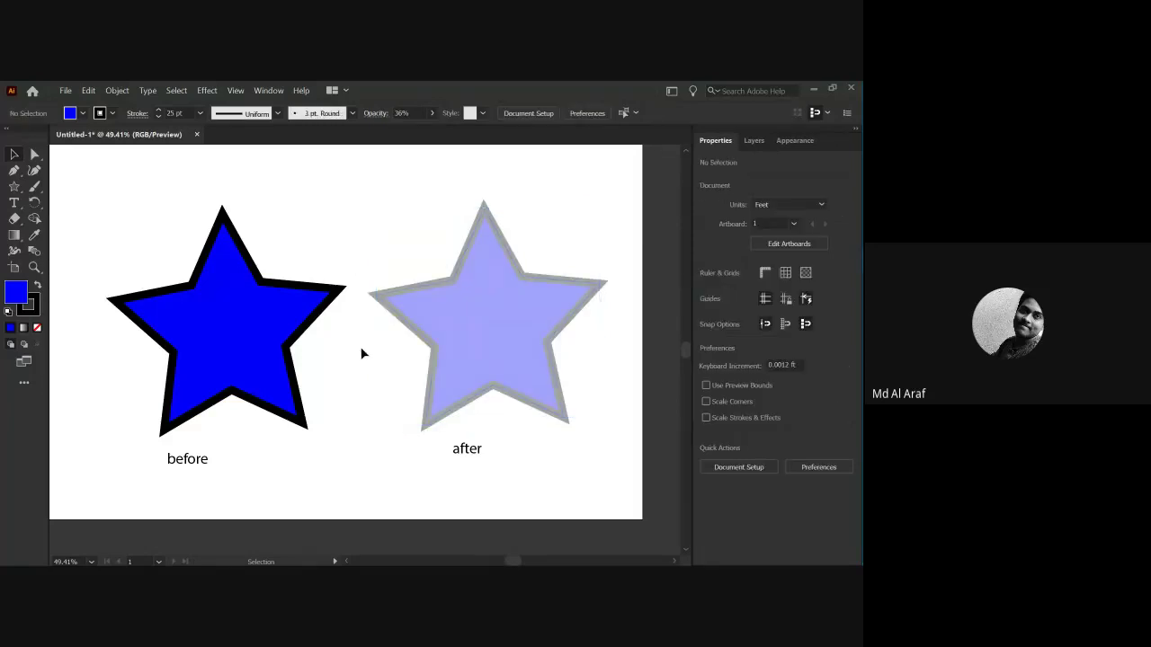
Select the before and translucent after stars in turn with the Selection tool.
key(a)
scroll(366, 353, up, 1)
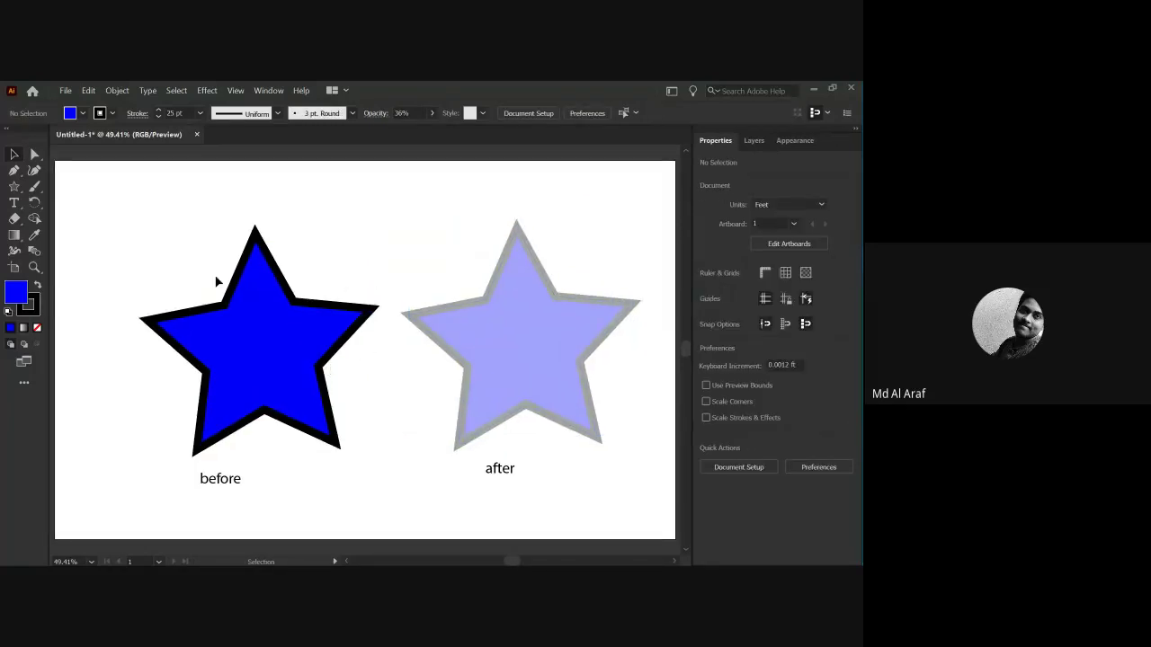
key(v)
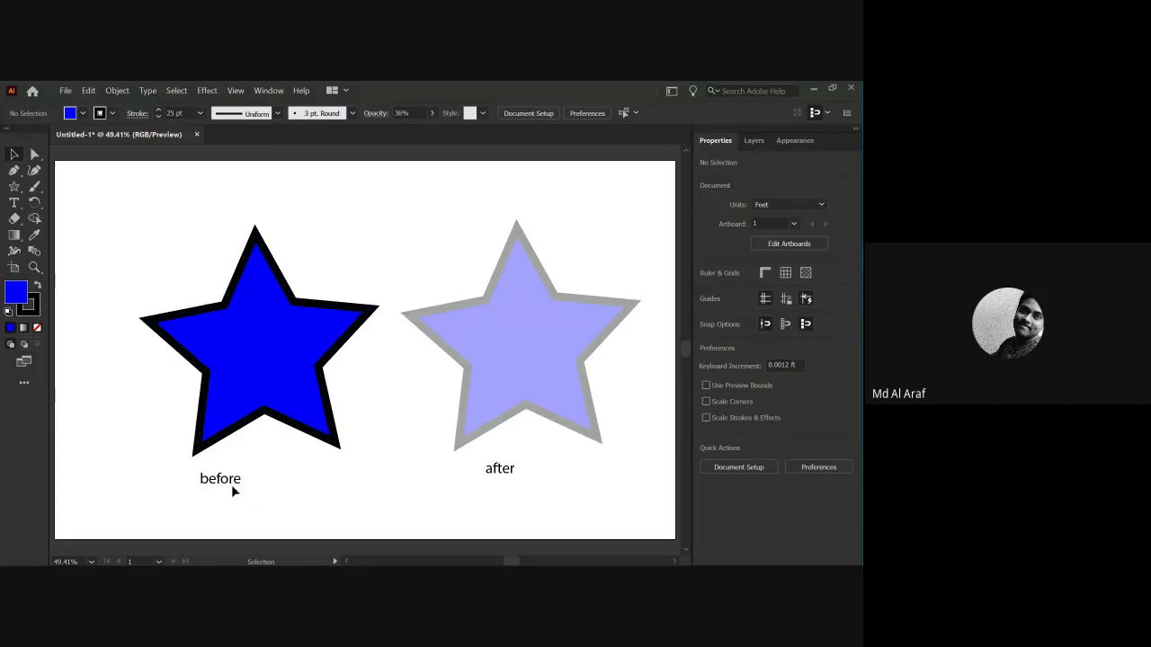
click(225, 429)
click(500, 500)
click(482, 420)
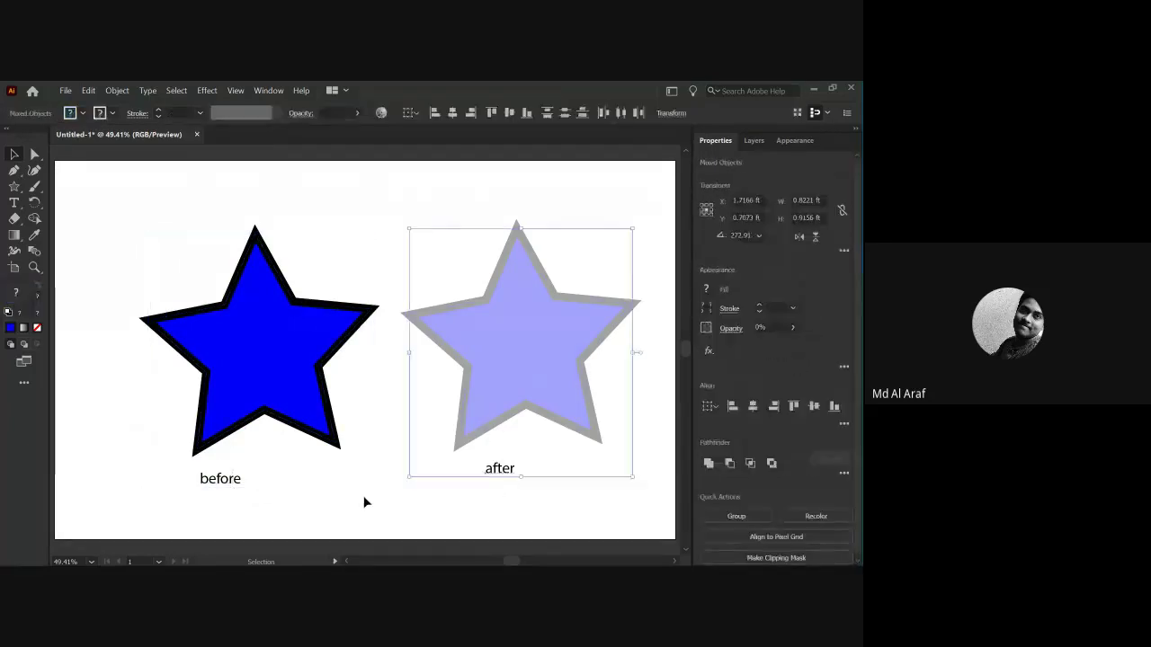
click(365, 501)
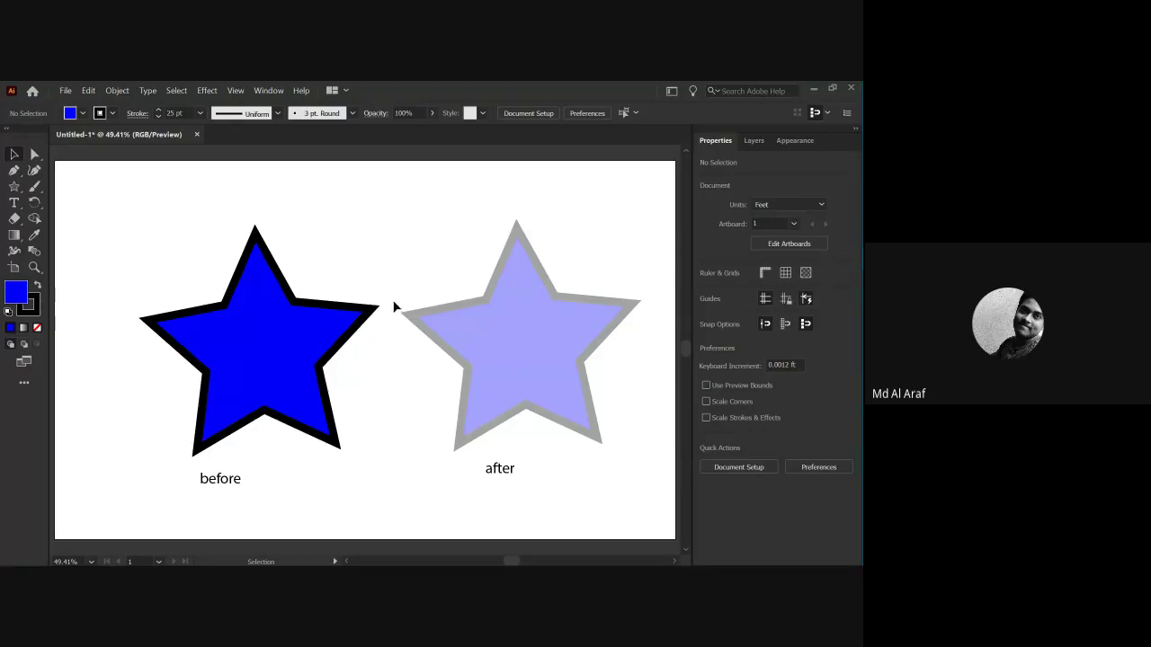
Select all objects and delete both stars and their labels.
click(444, 351)
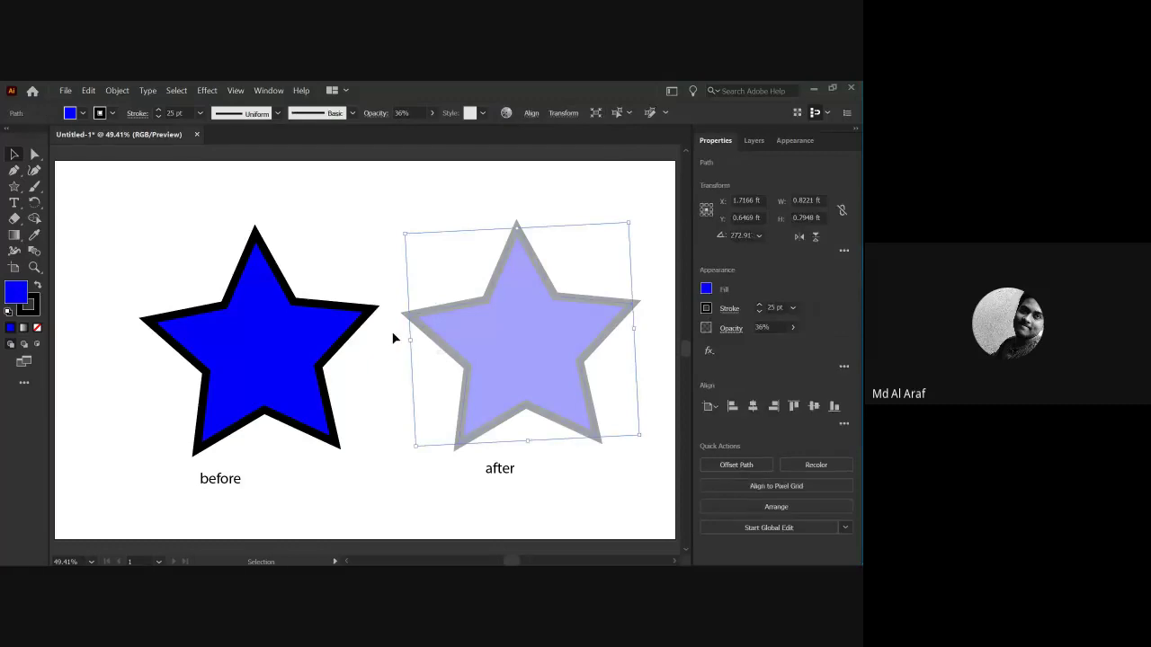
key(ctrl+a)
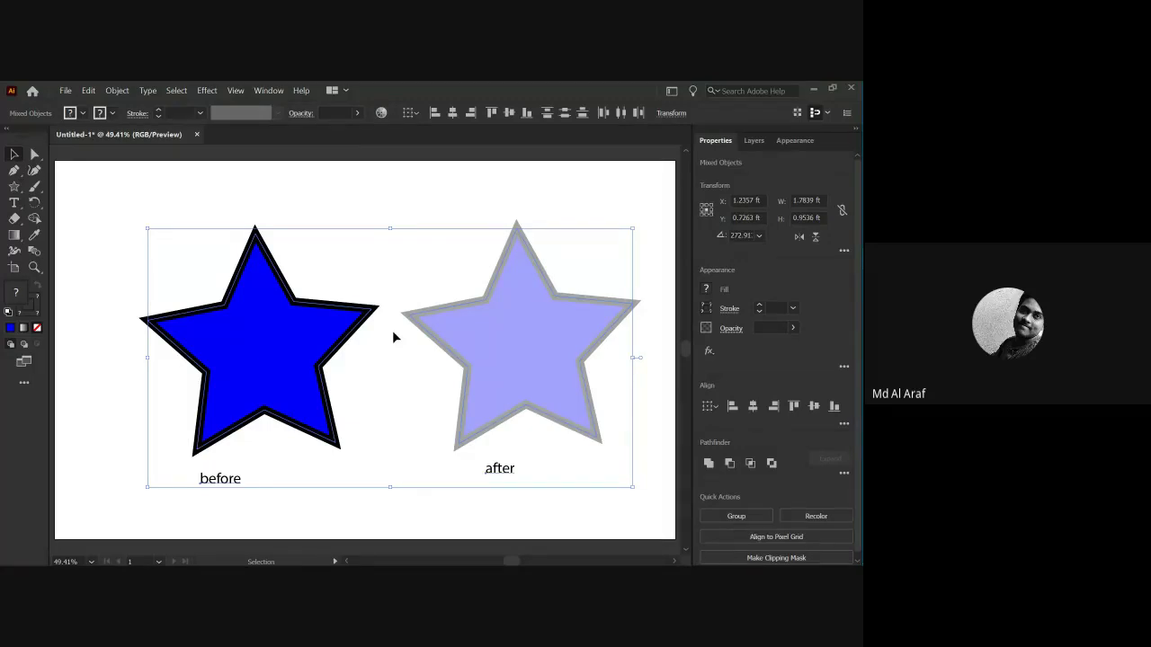
key(Delete)
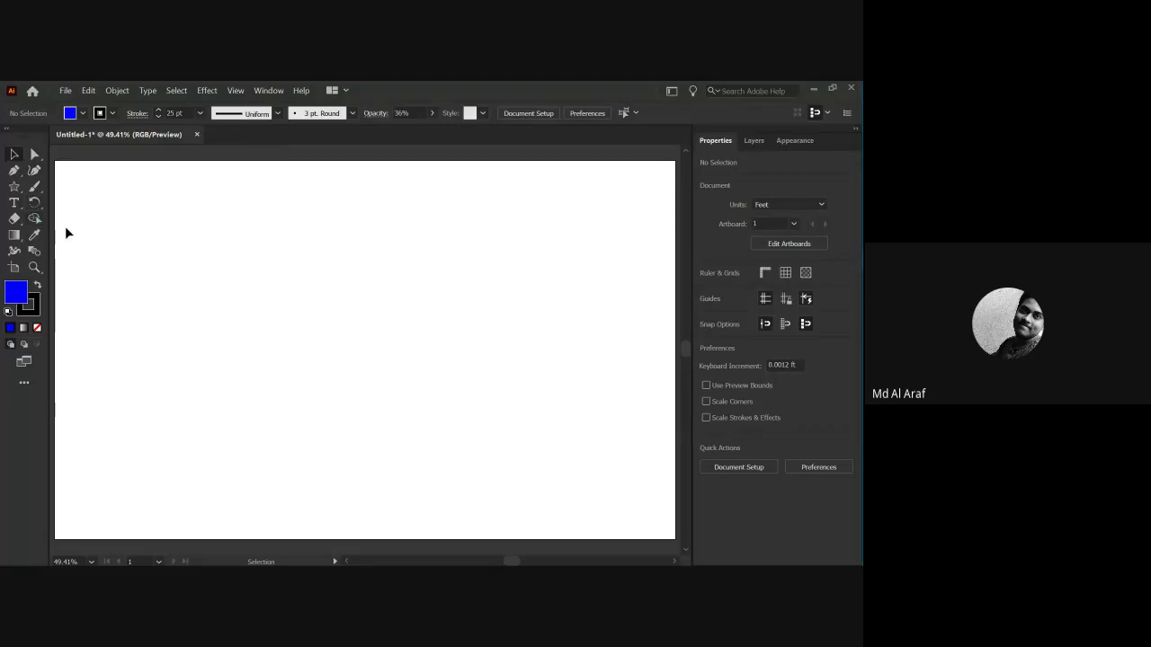
Draw a circle on the left of the artboard and fill it green.
drag(14, 186, 70, 203)
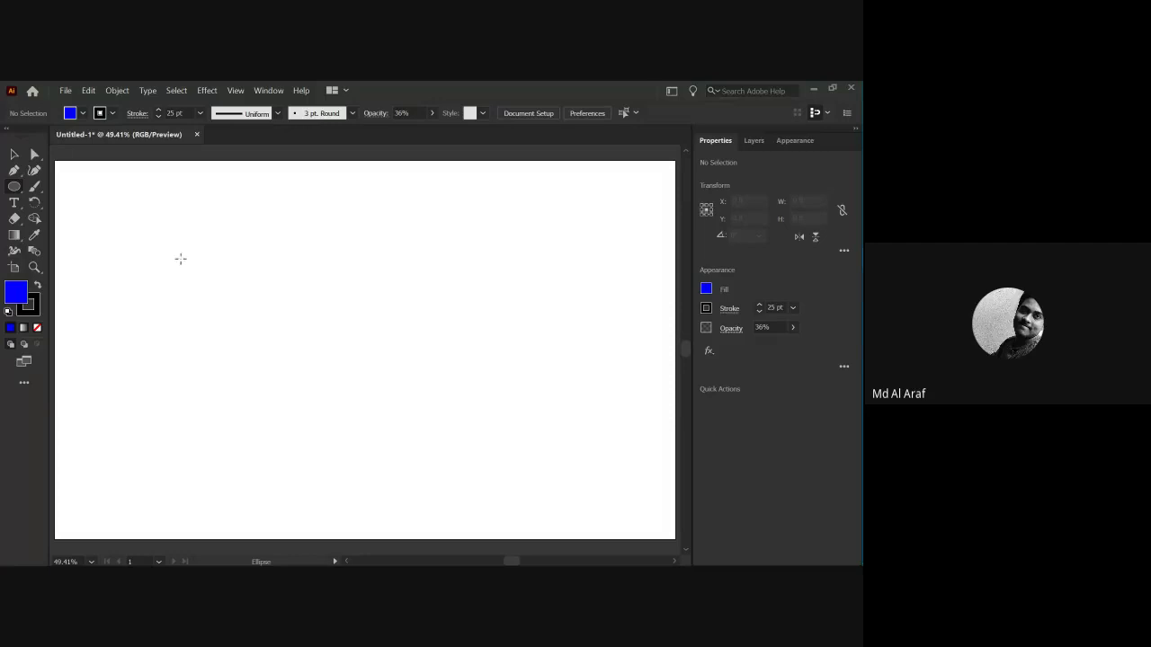
drag(177, 251, 297, 368)
click(70, 112)
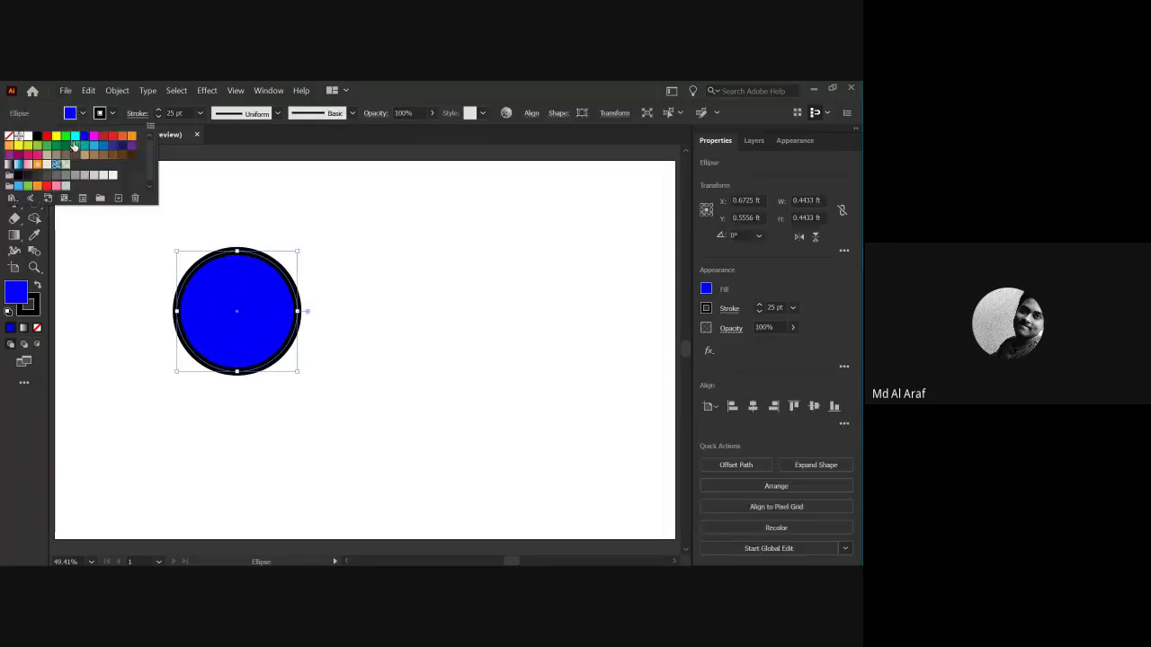
click(74, 145)
mouse_move(144, 261)
mouse_down()
mouse_move(159, 285)
mouse_move(150, 276)
mouse_up()
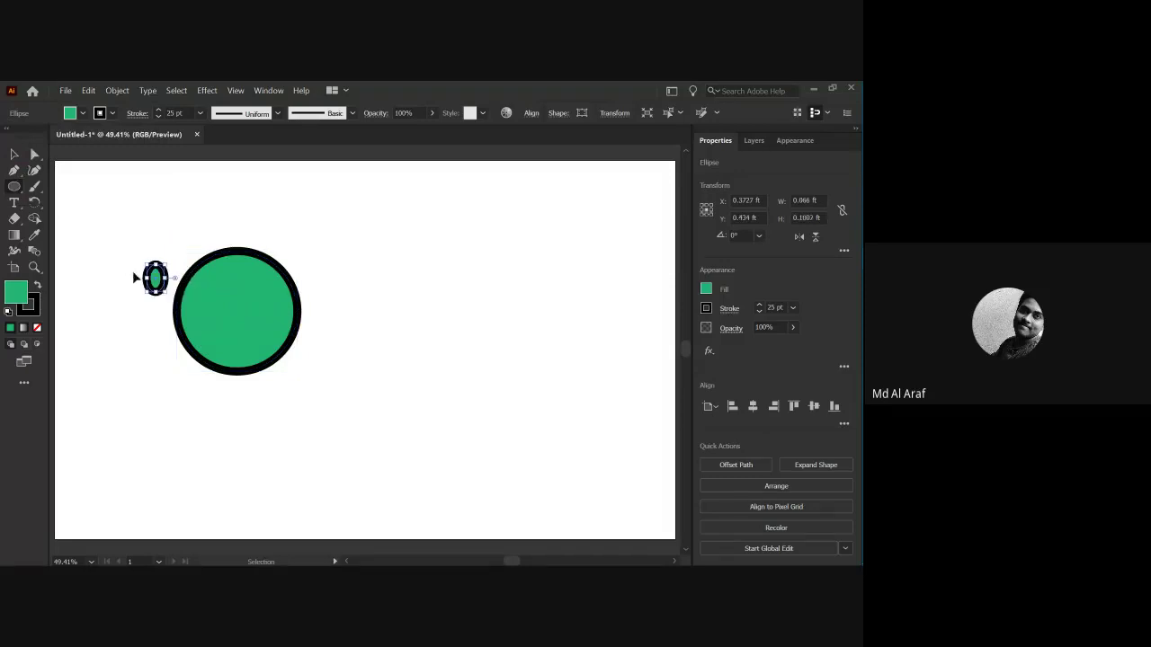
key(ctrl+z)
Alt-drag an identical copy of the green circle to its right.
click(14, 155)
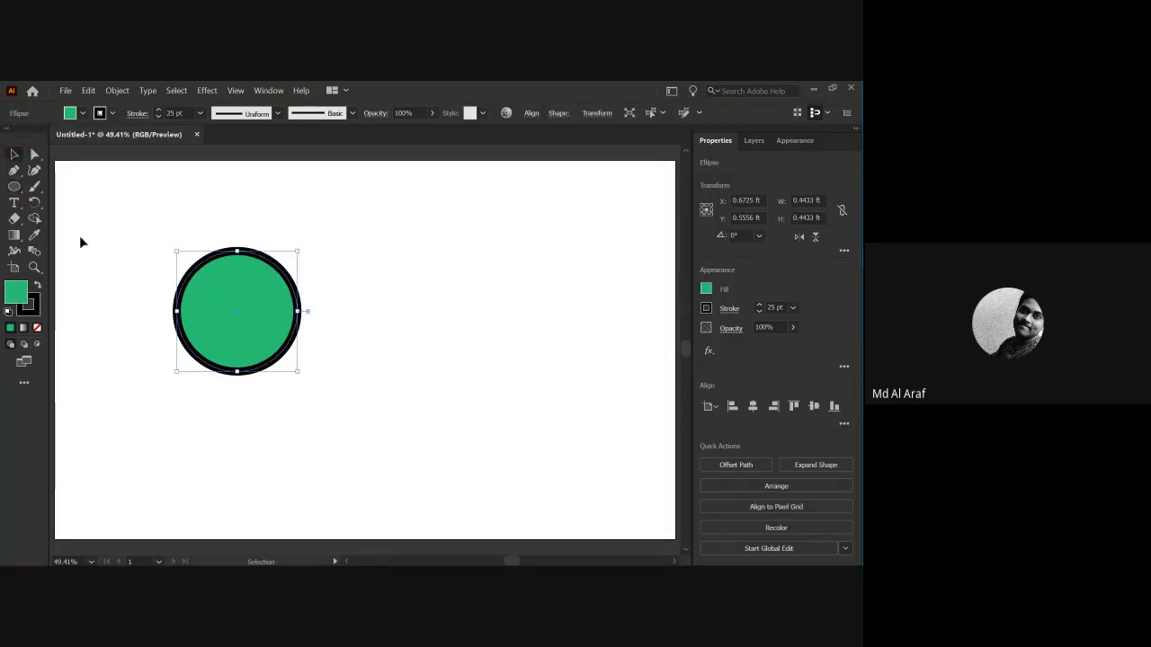
click(79, 235)
click(216, 316)
right_click(238, 327)
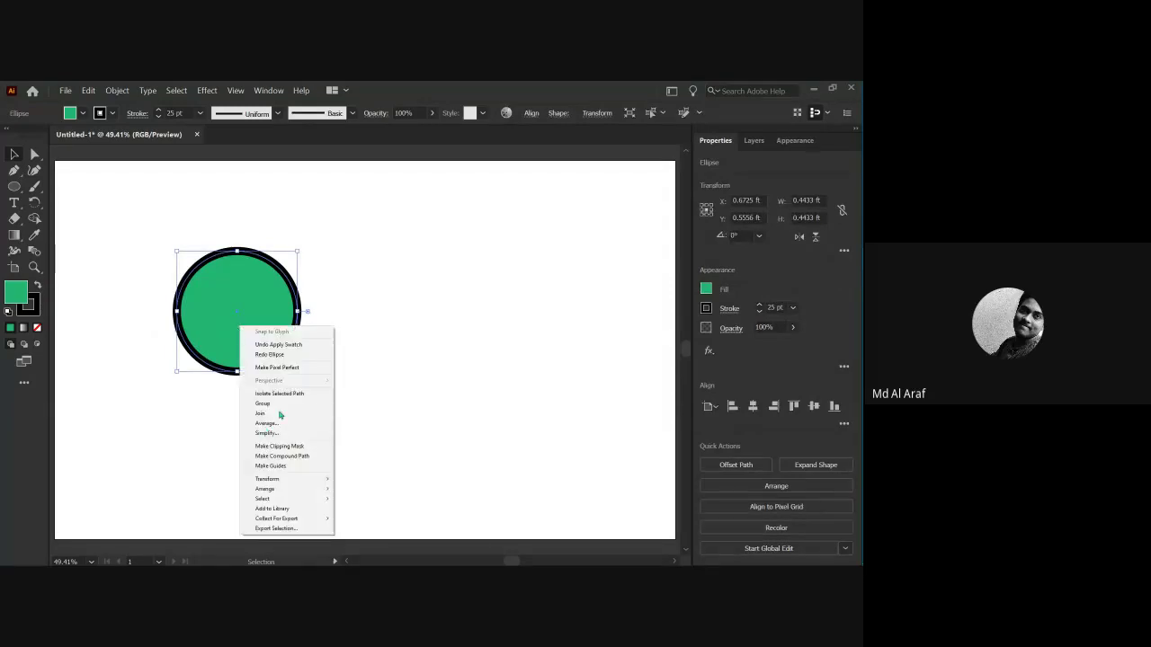
click(205, 439)
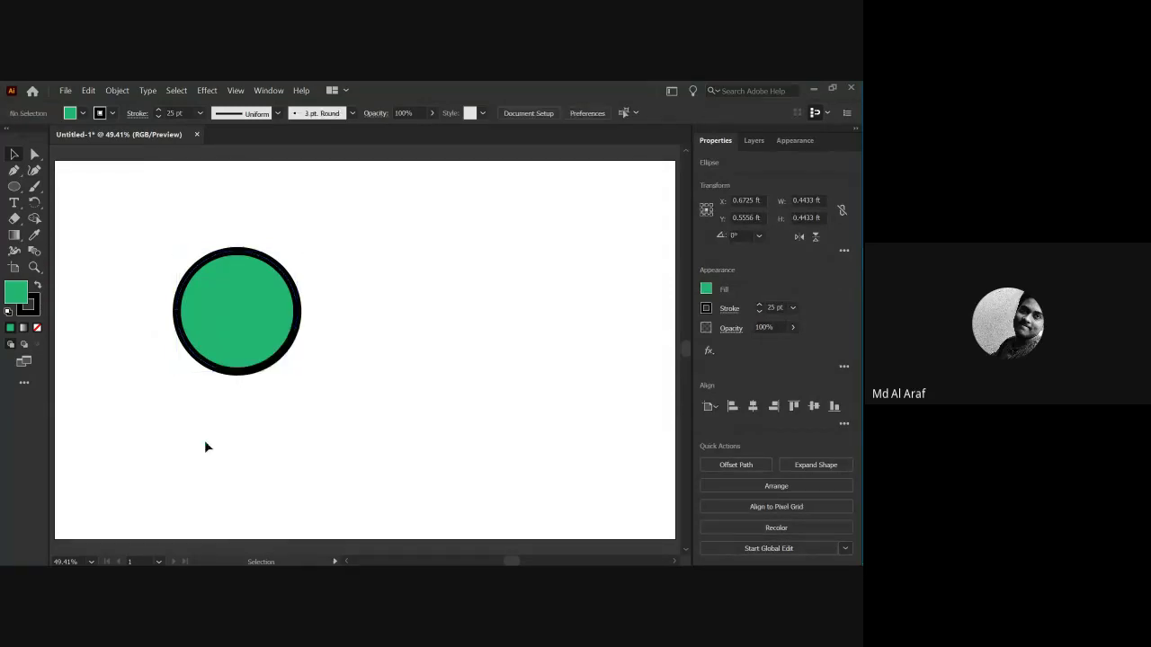
drag(158, 281, 258, 381)
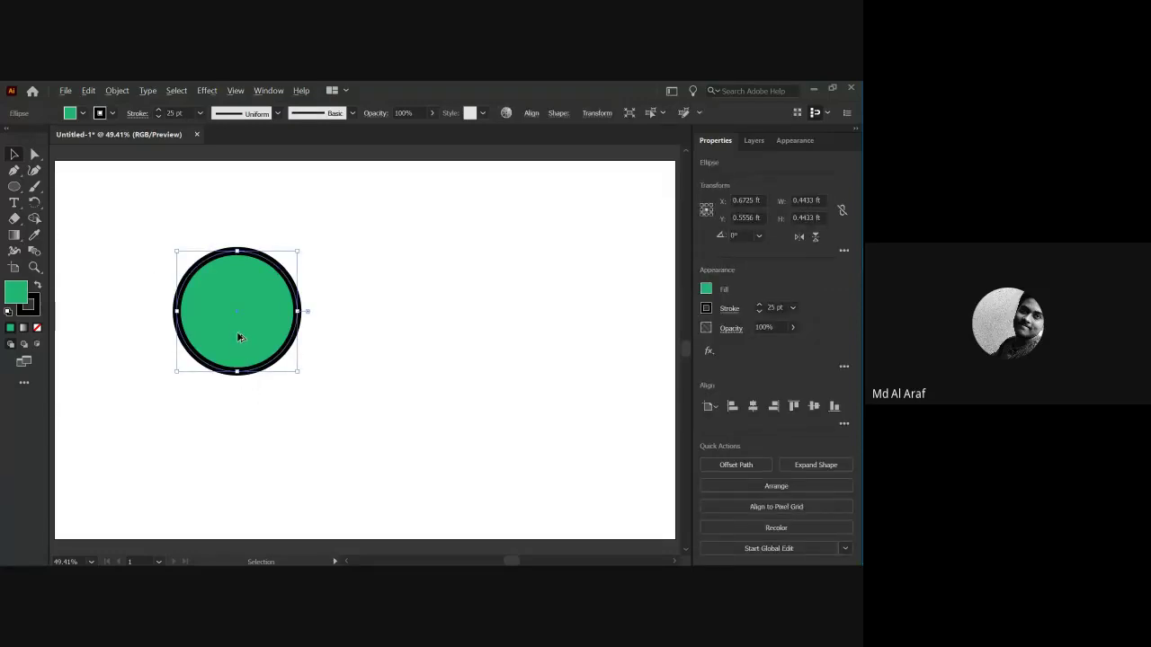
alt+drag(237, 332, 426, 371)
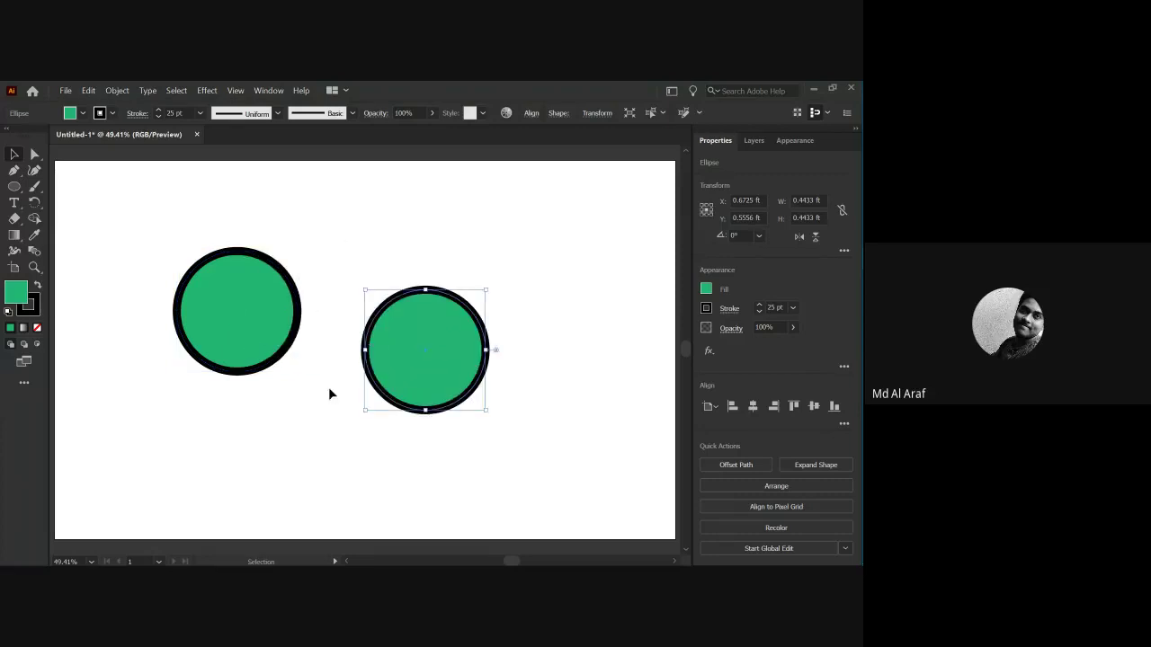
click(195, 434)
Type the note 'press alt , drag the mouse' near the artboard's top.
scroll(369, 426, down, 1)
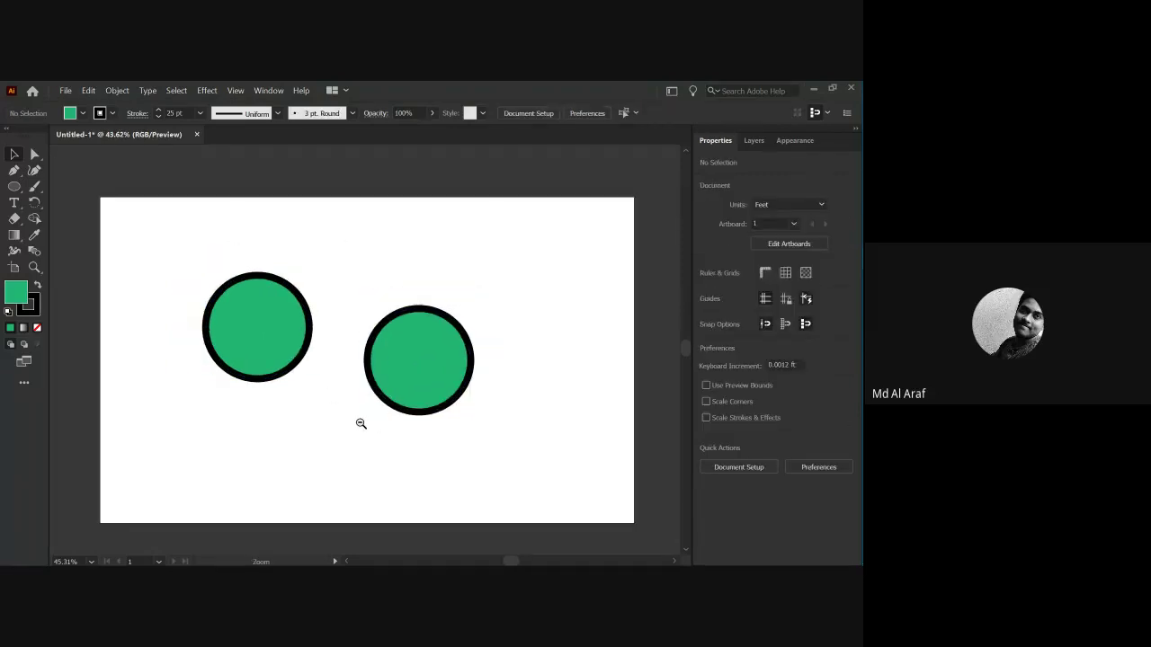
key(t)
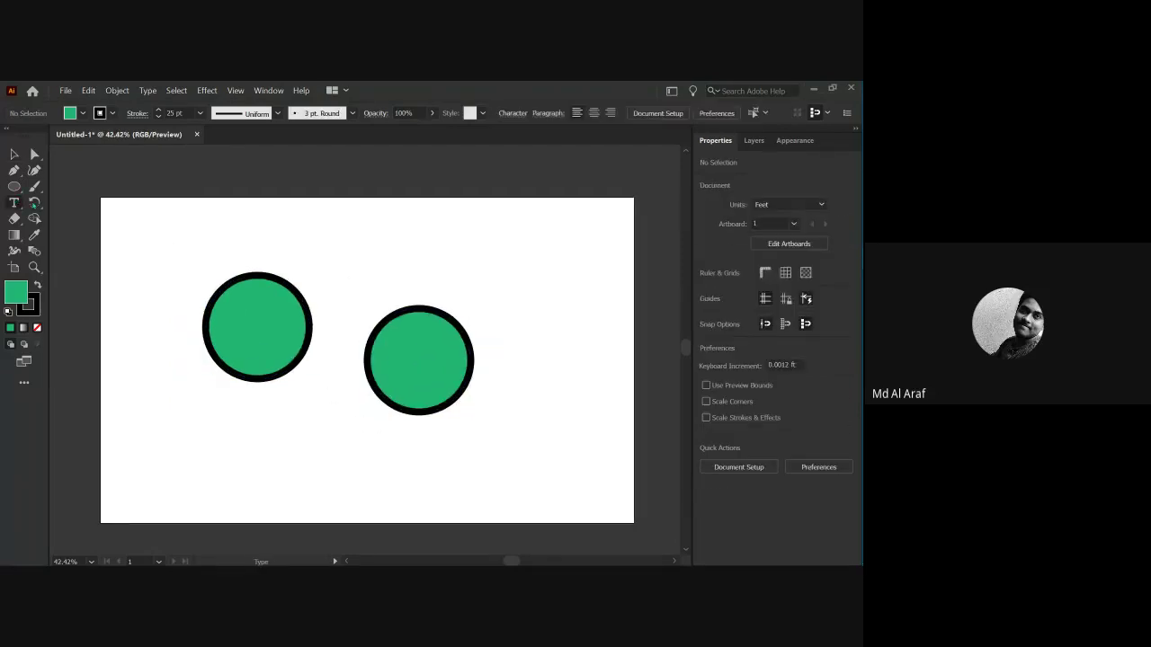
click(164, 218)
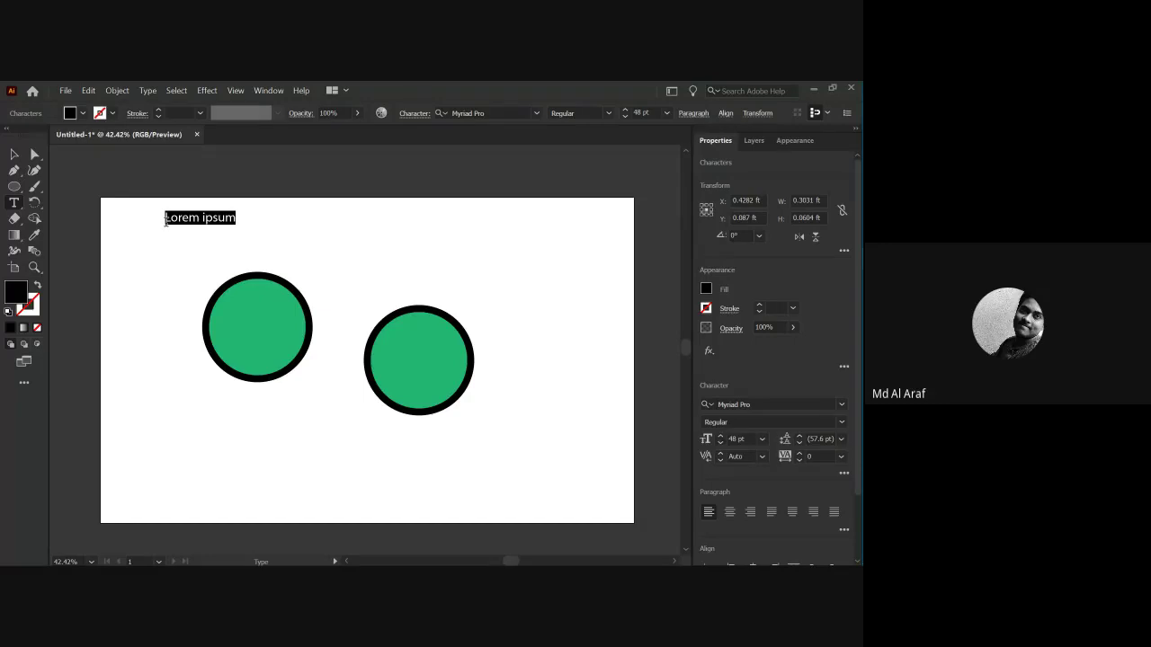
text(press alt)
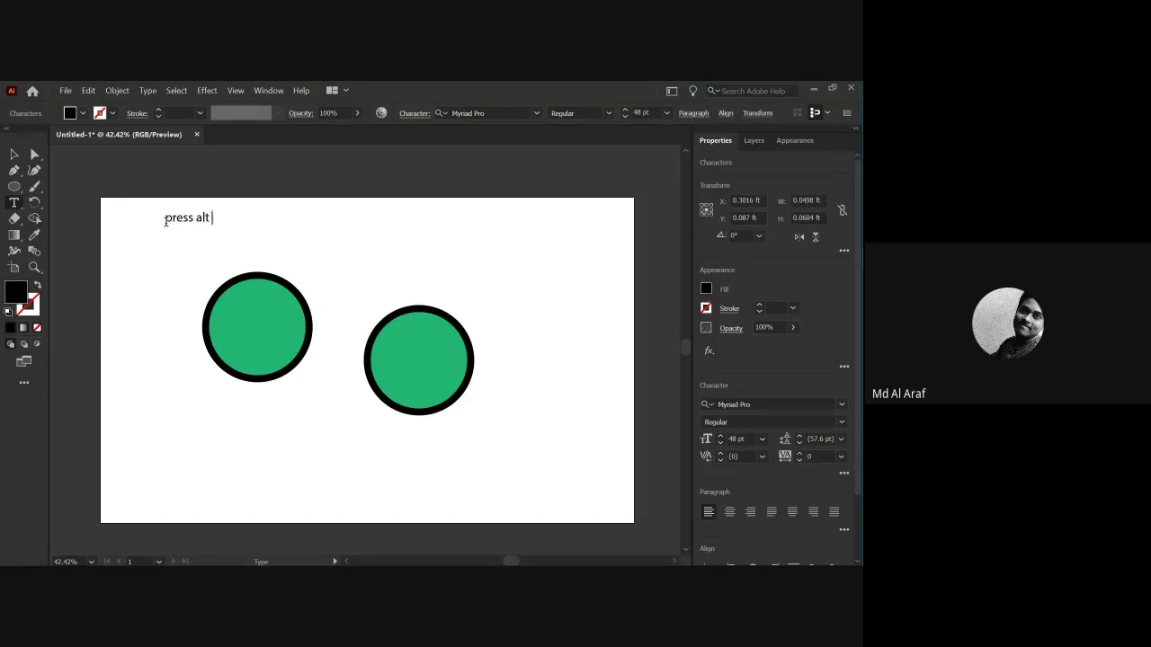
key(BackSpace)
text(lt , drag the mouse)
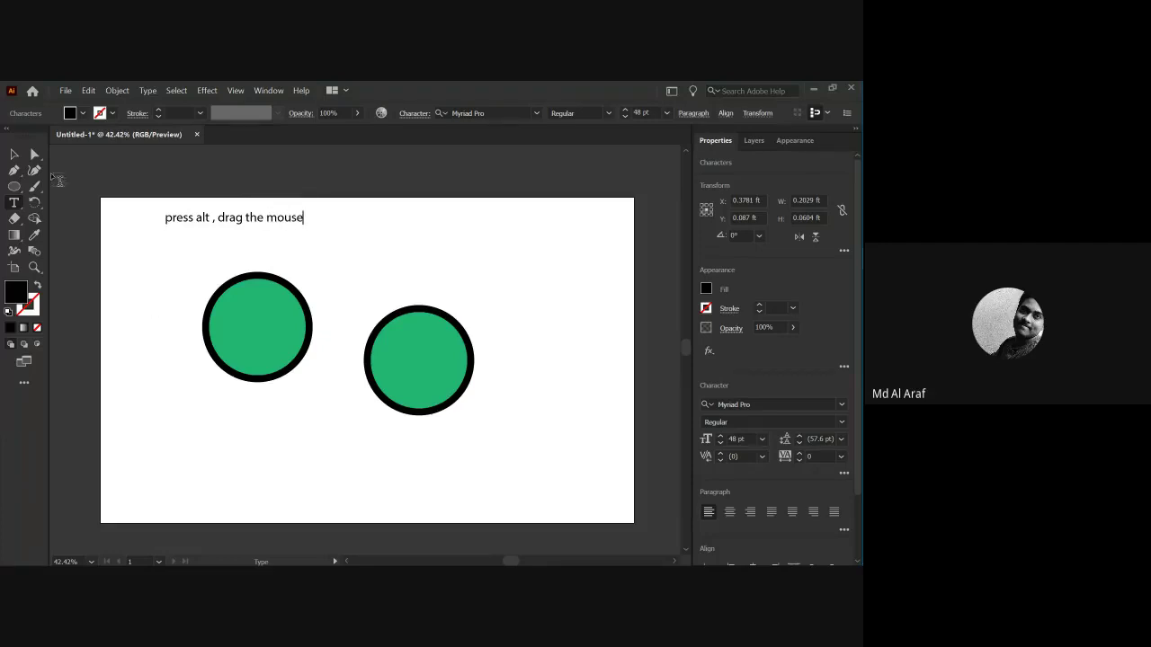
click(14, 154)
key(ctrl+=)
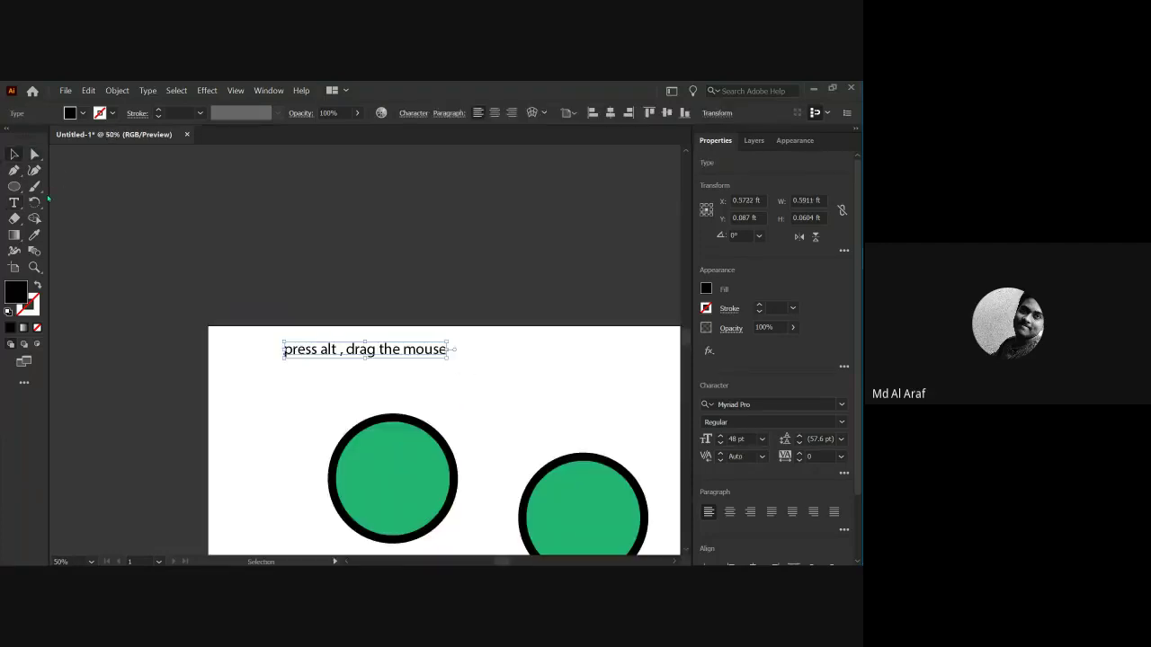
key(ctrl+0)
Select the left circle, then drag the top circle down toward the lower one.
click(151, 299)
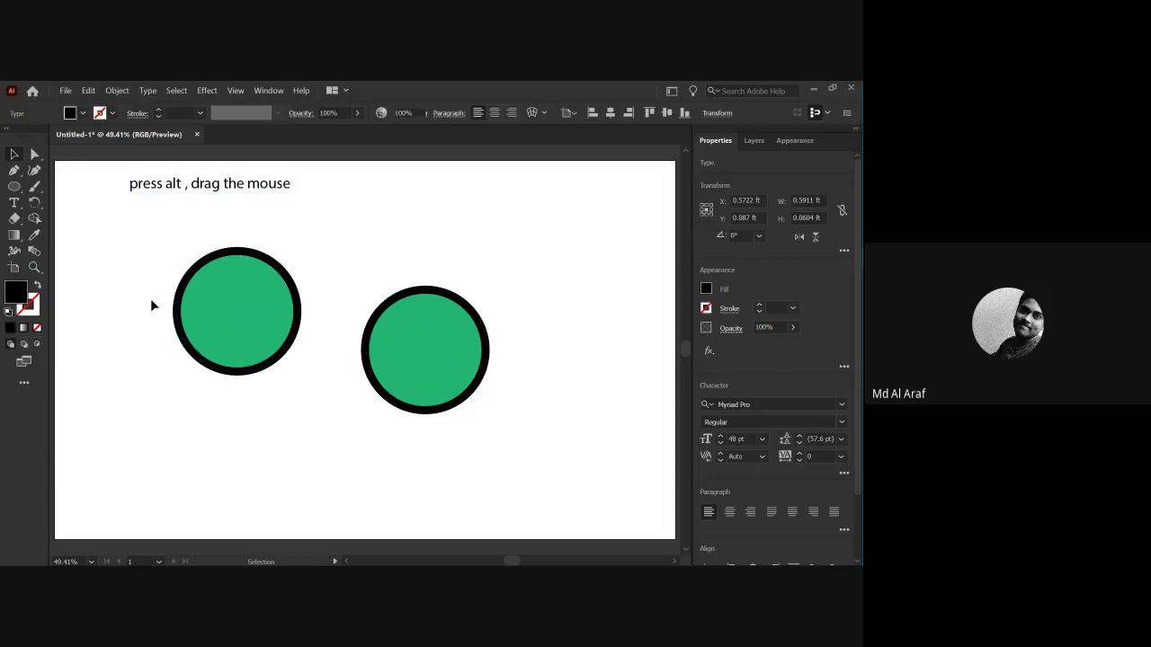
drag(133, 262, 151, 271)
drag(203, 310, 384, 238)
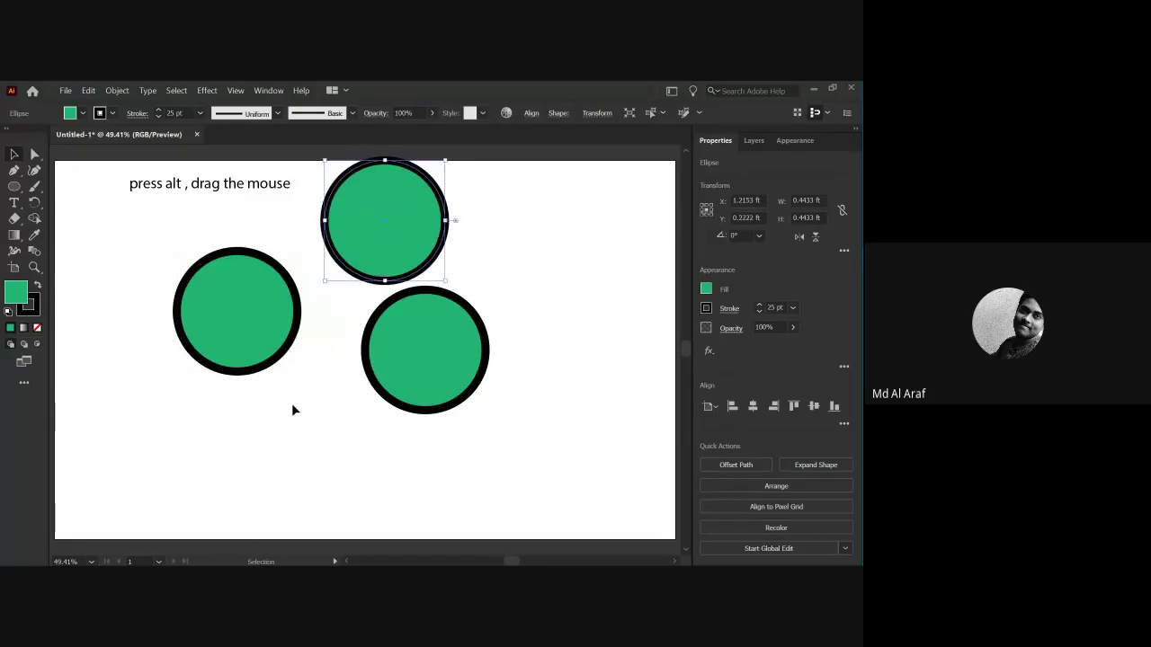
click(292, 406)
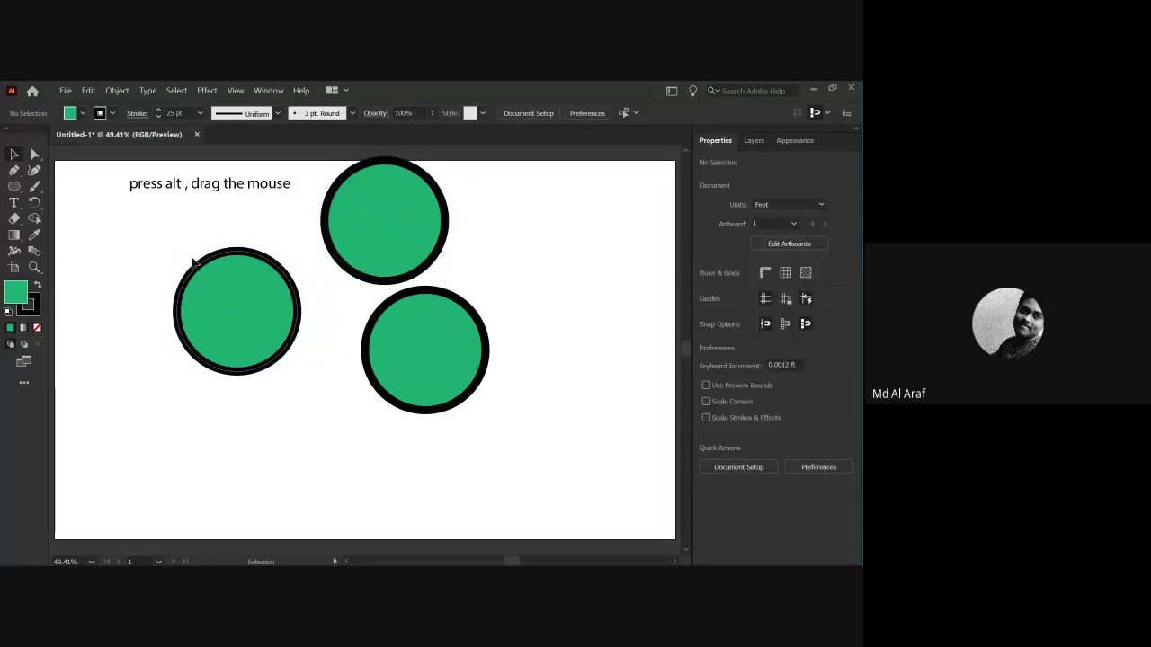
scroll(391, 368, down, 2)
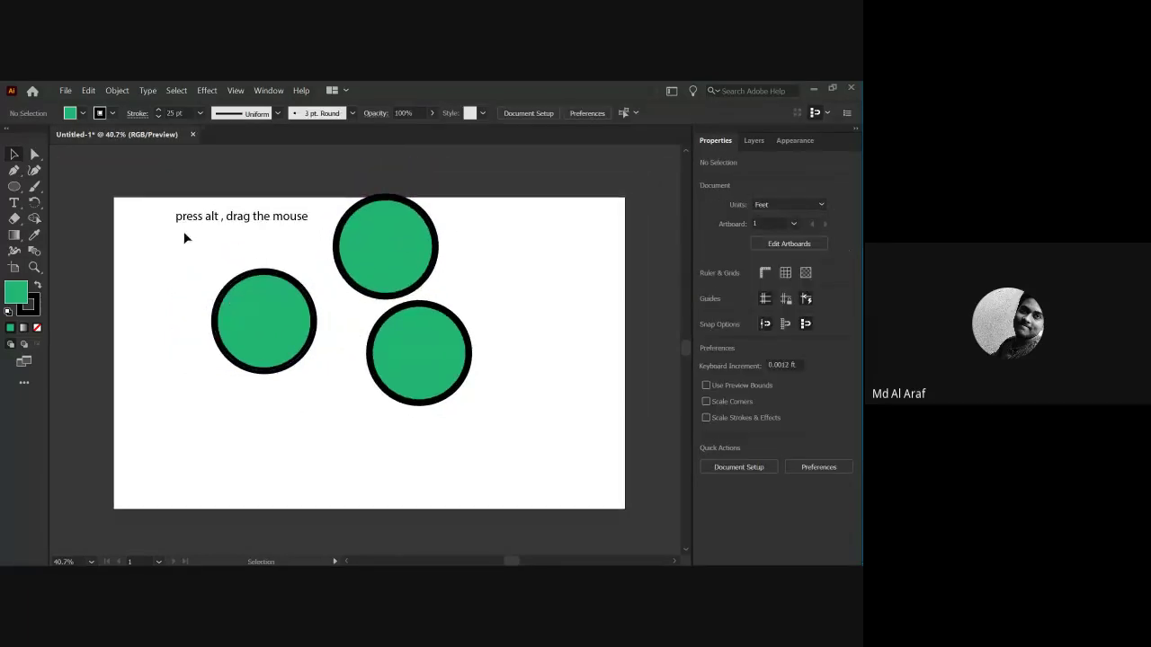
click(286, 311)
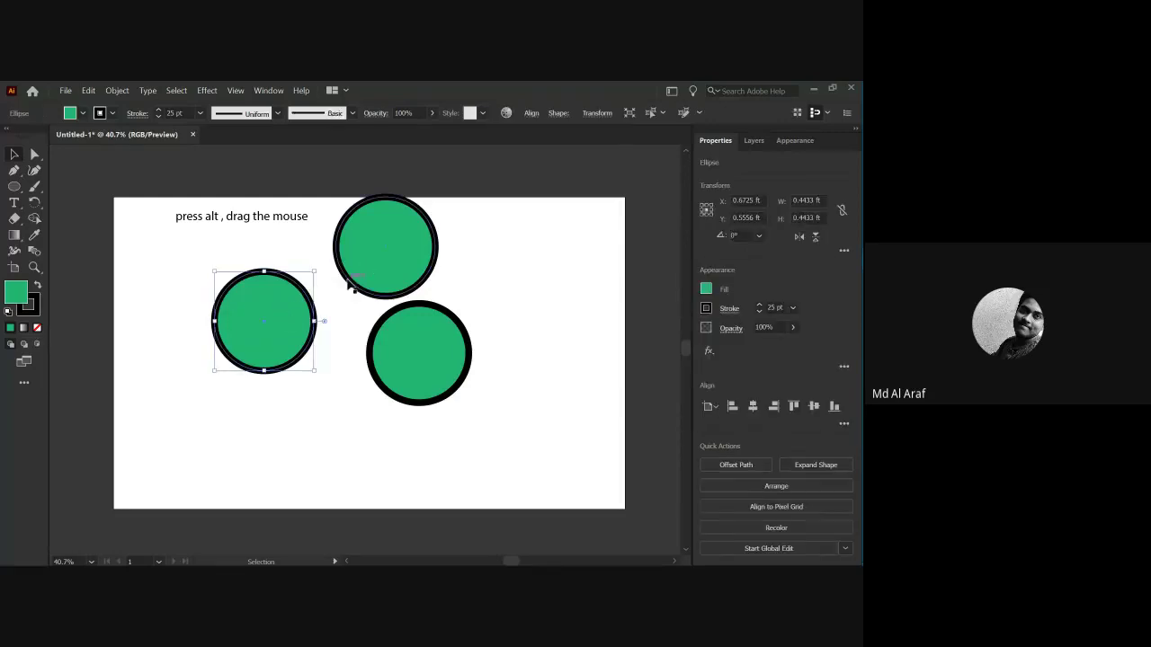
click(346, 324)
drag(364, 284, 346, 313)
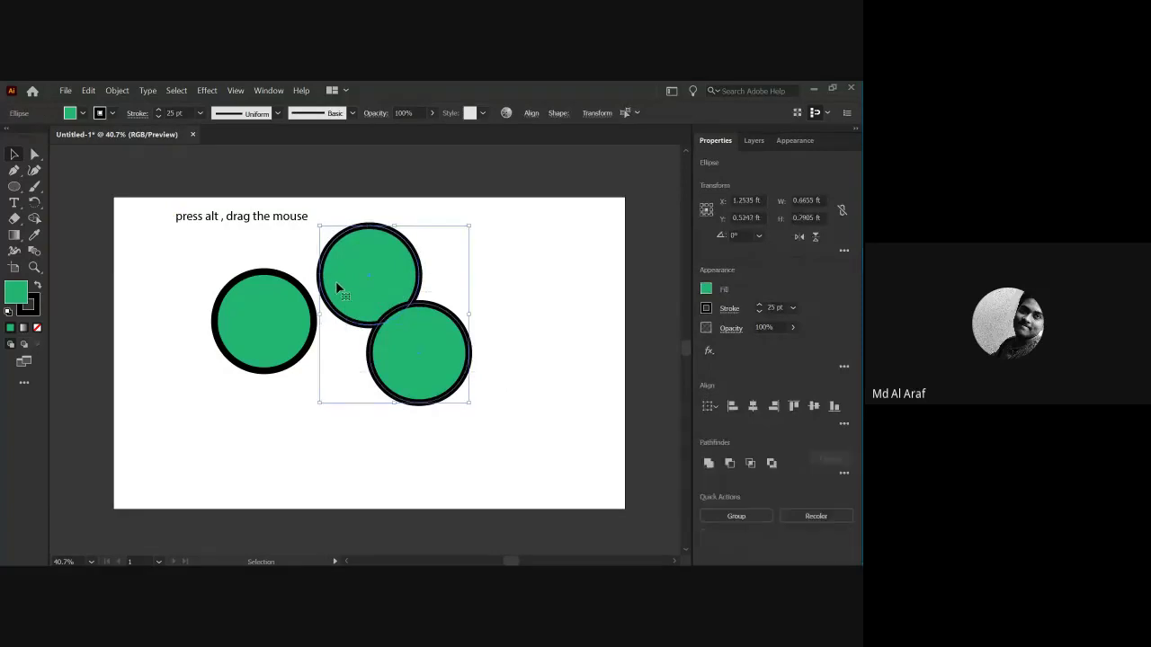
Delete all the green circles and the 'press alt , drag the mouse' text.
key(Delete)
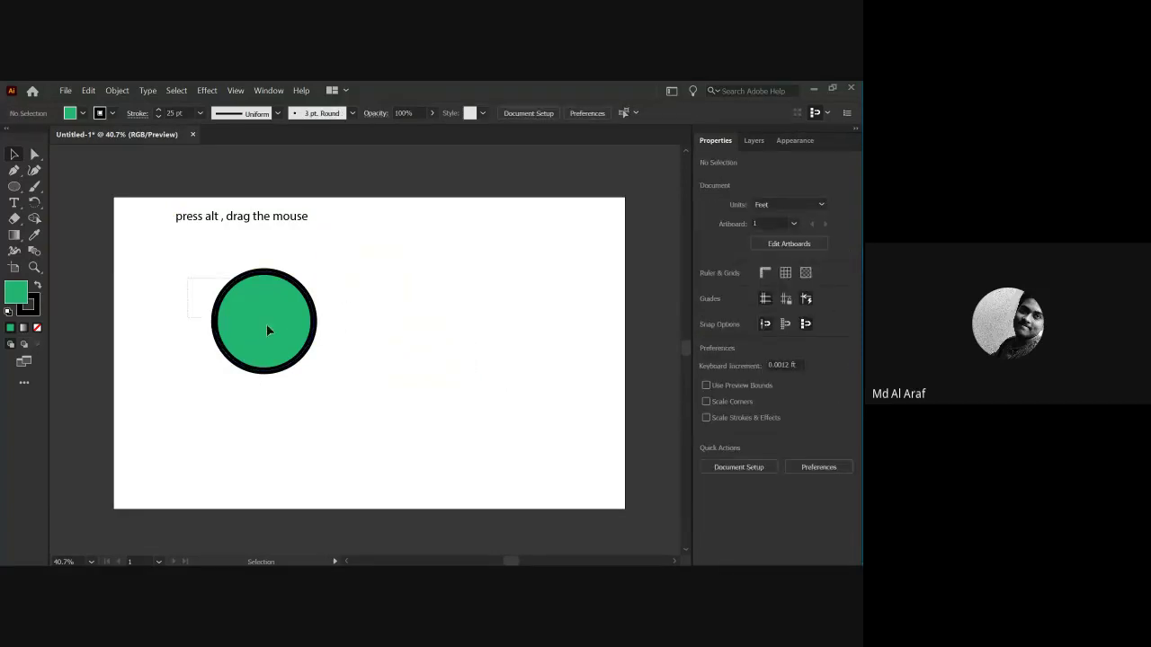
click(282, 345)
key(Delete)
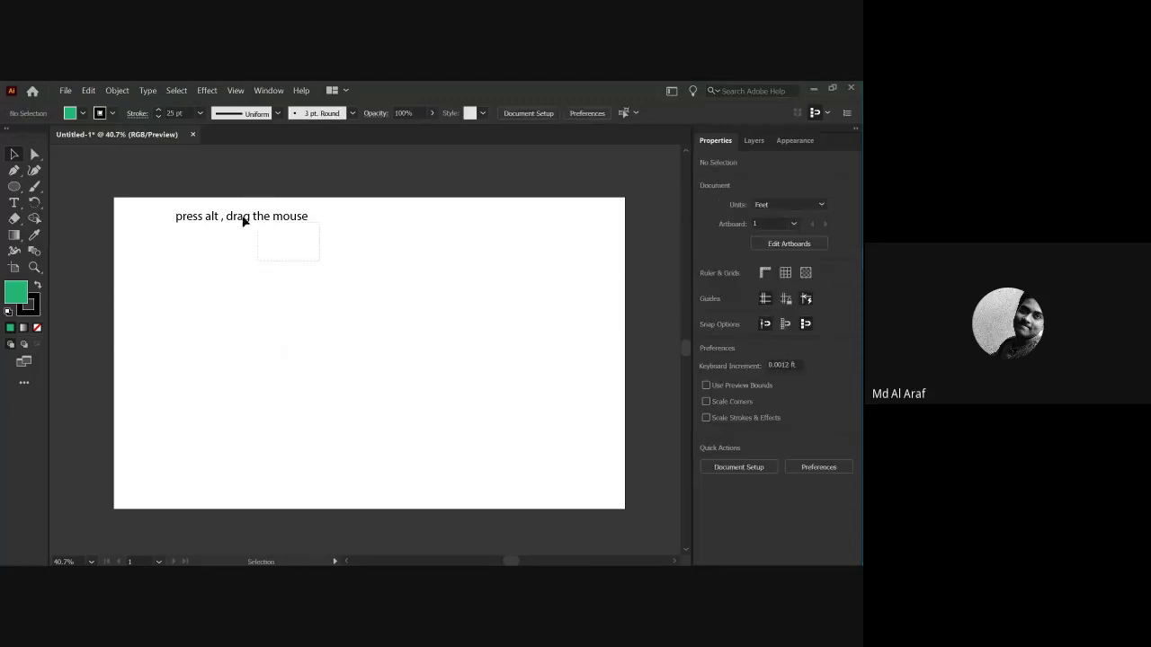
click(244, 222)
key(Delete)
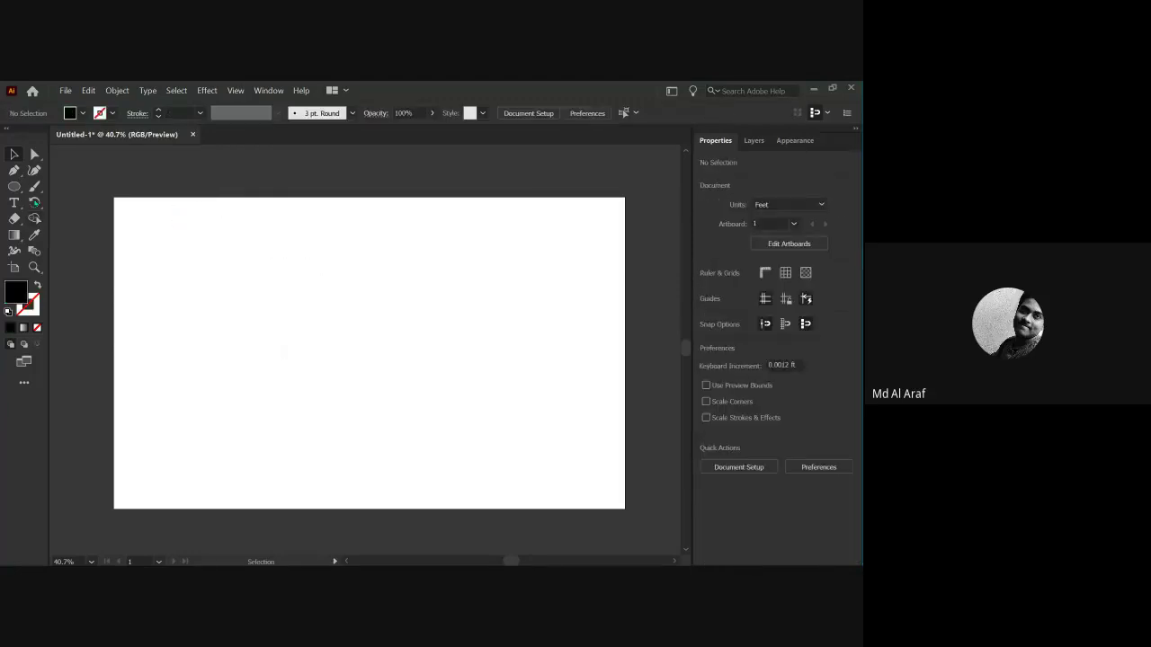
Draw a small star and shrink it into the artboard's top-left corner.
drag(22, 191, 68, 233)
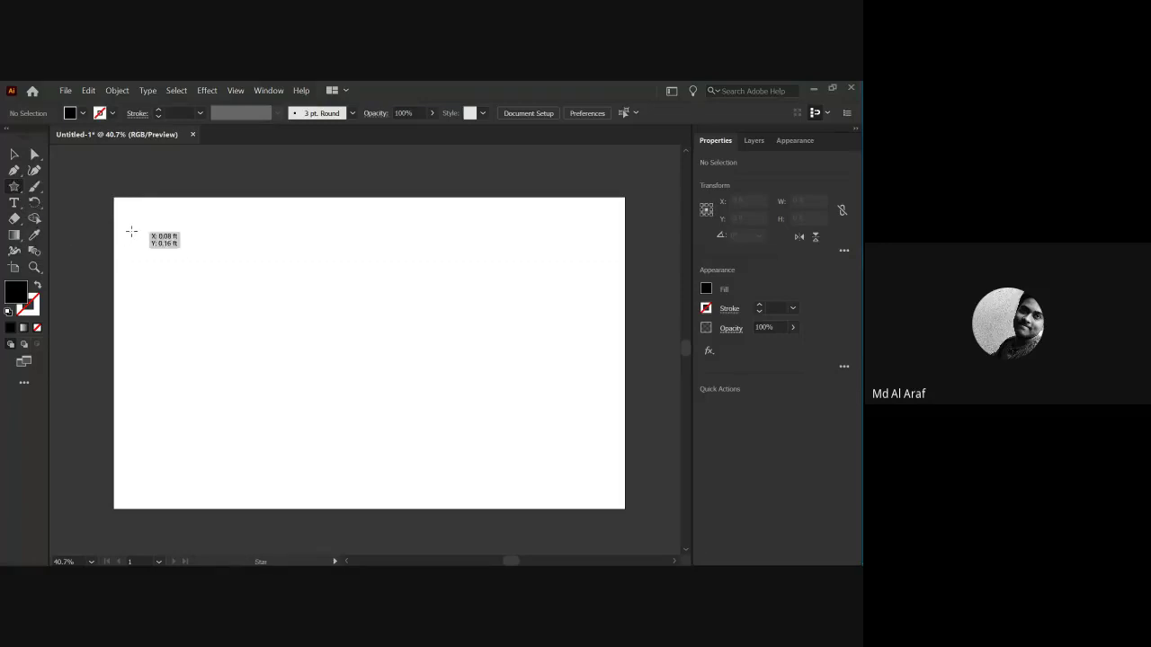
drag(146, 224, 136, 245)
click(13, 154)
click(90, 262)
drag(170, 207, 154, 236)
key(ctrl+equal)
key(a)
click(138, 282)
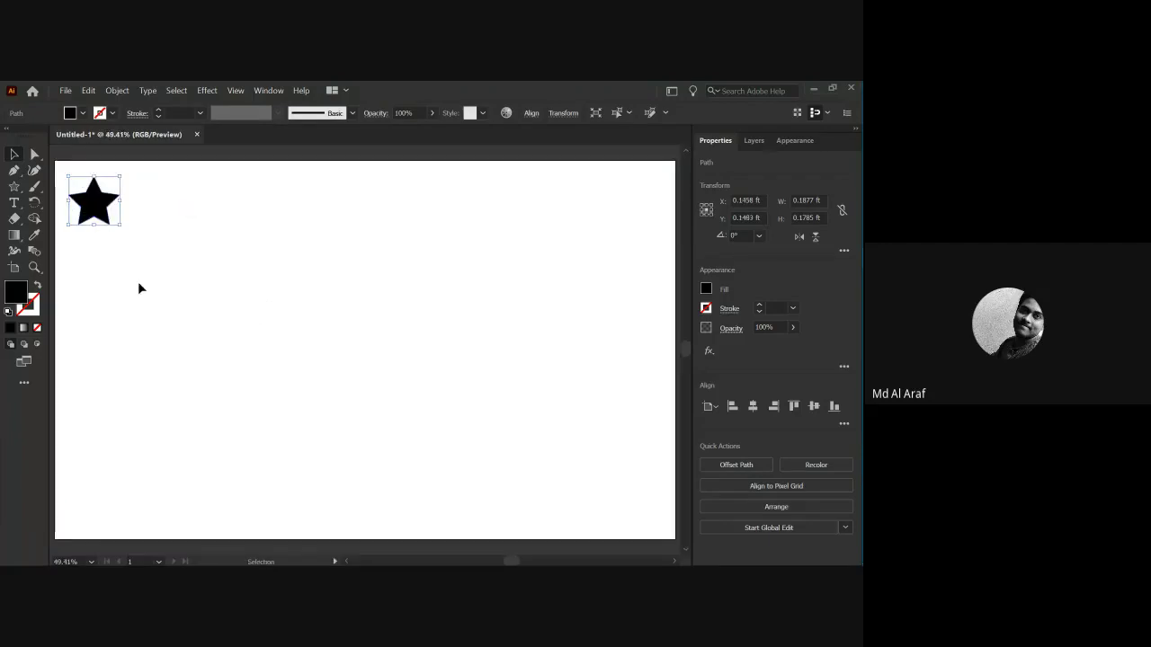
key(v)
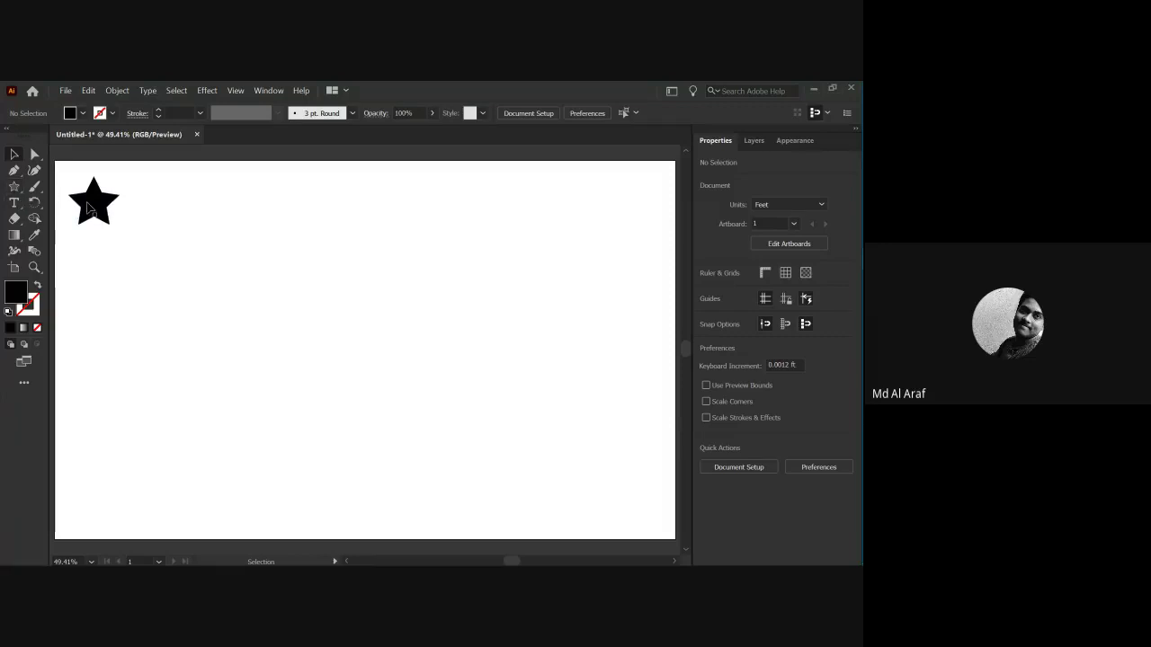
Fill the star orange-red from the swatches.
click(95, 206)
click(82, 113)
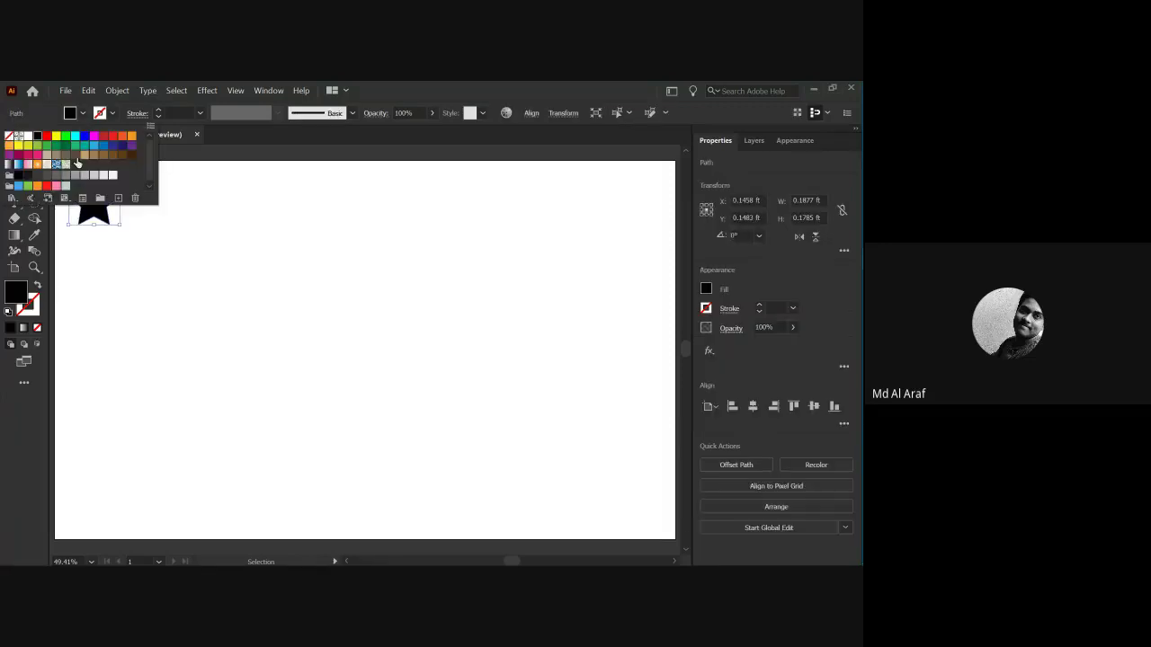
click(75, 146)
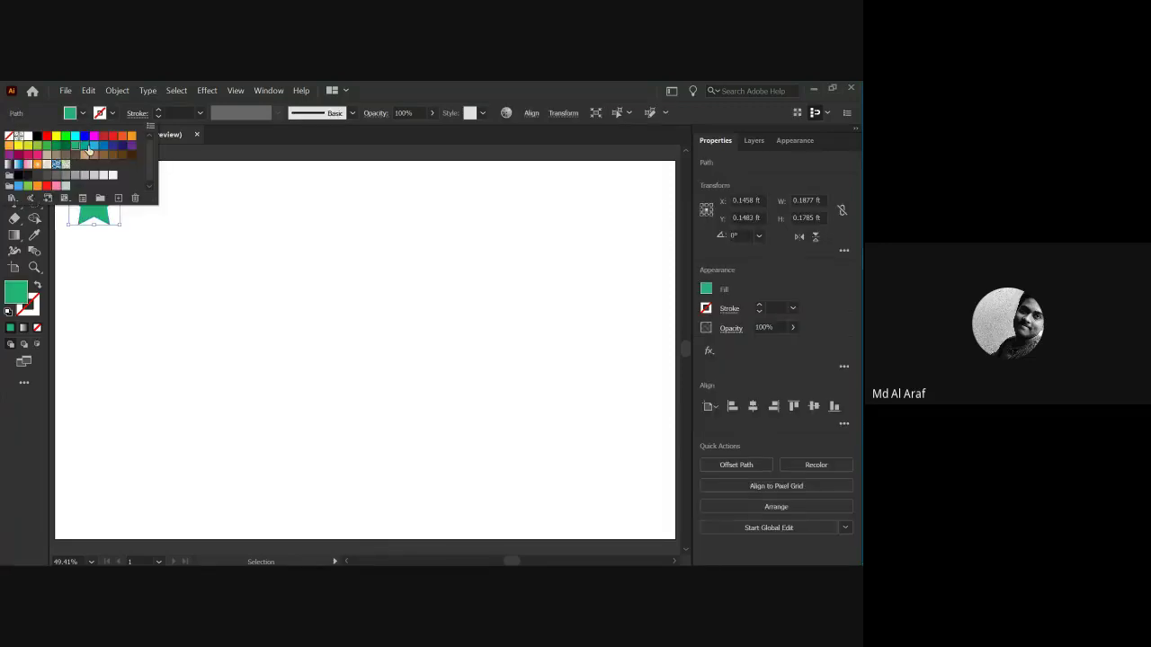
click(123, 134)
click(103, 239)
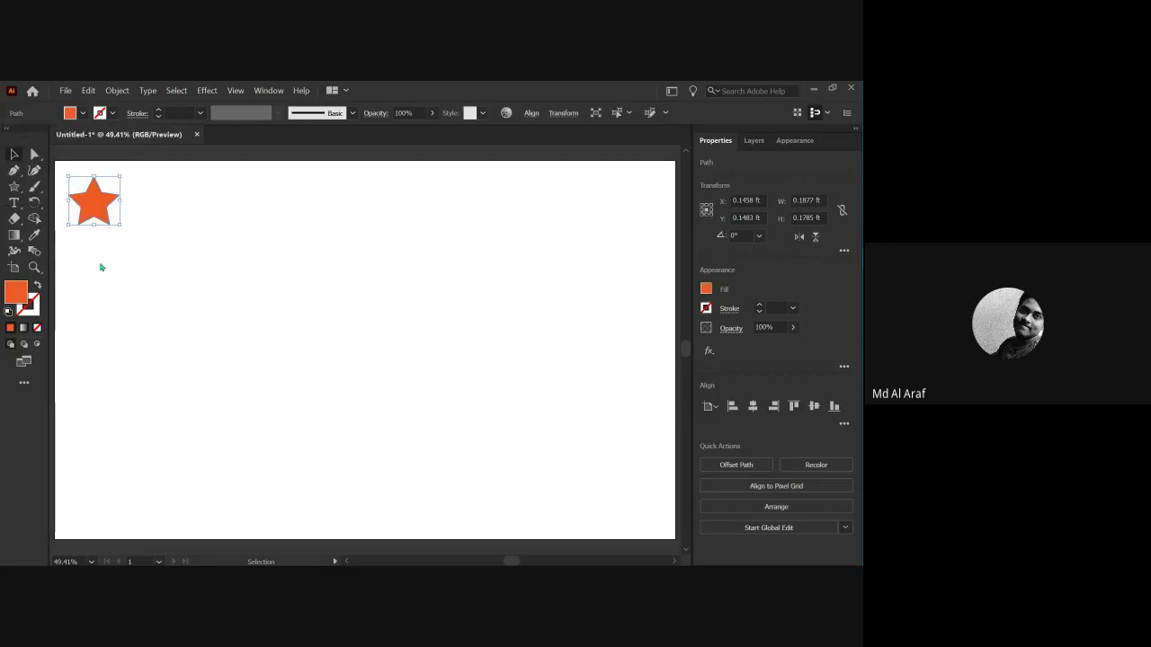
click(100, 257)
click(96, 198)
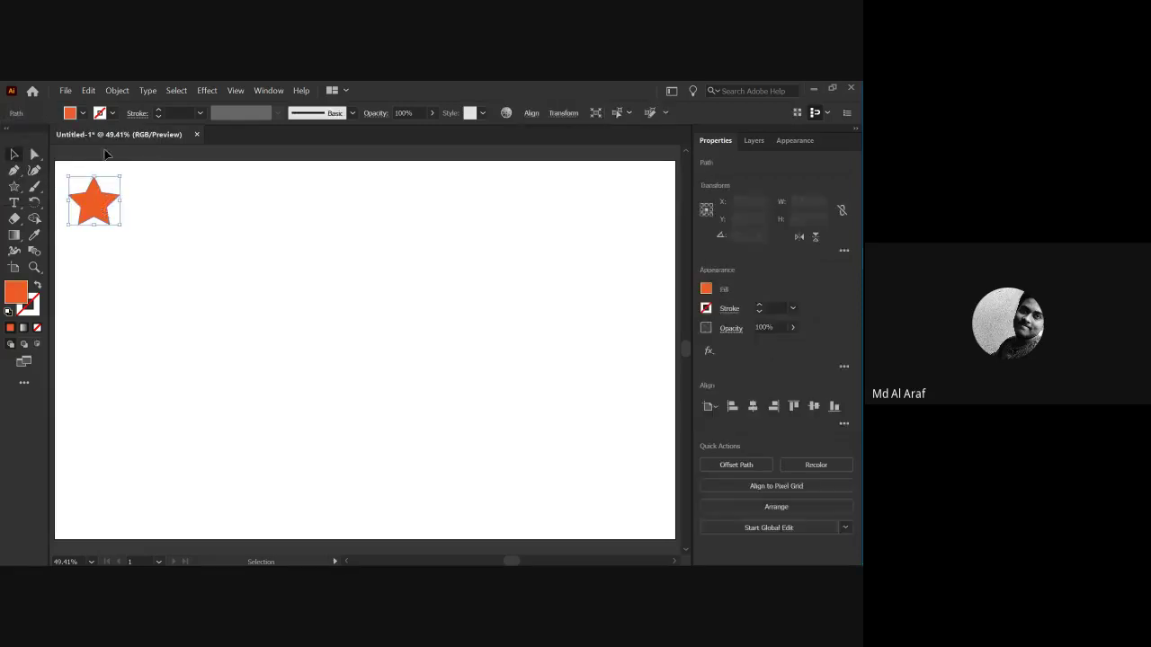
Give the star a red outline with a 6 pt stroke weight.
click(111, 113)
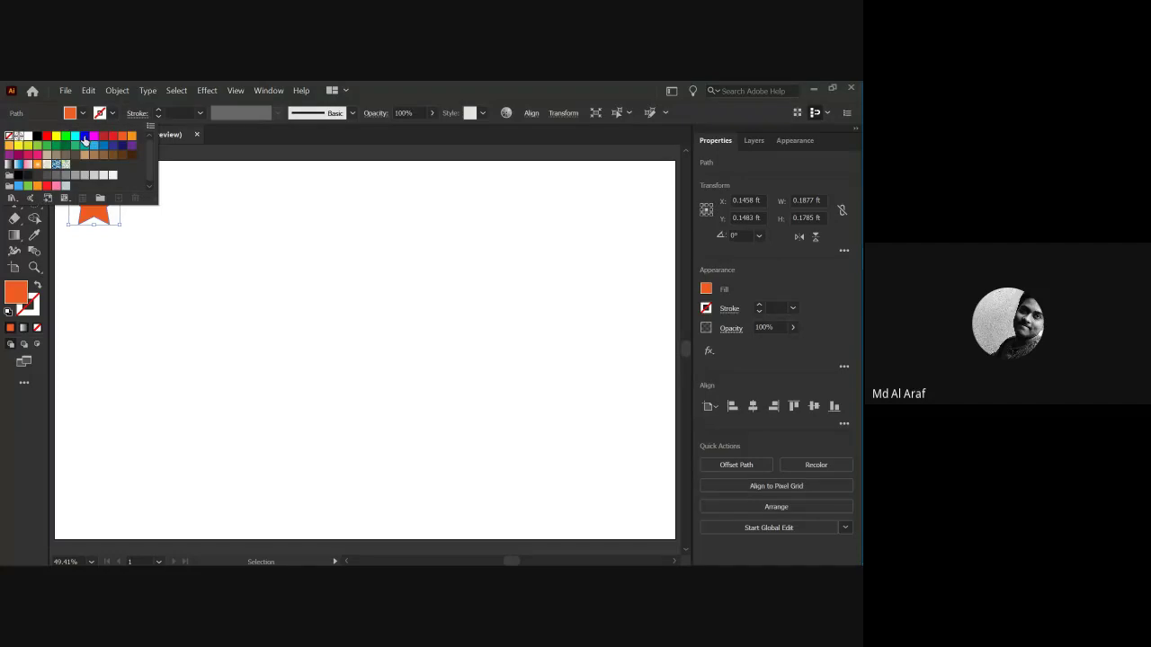
click(107, 138)
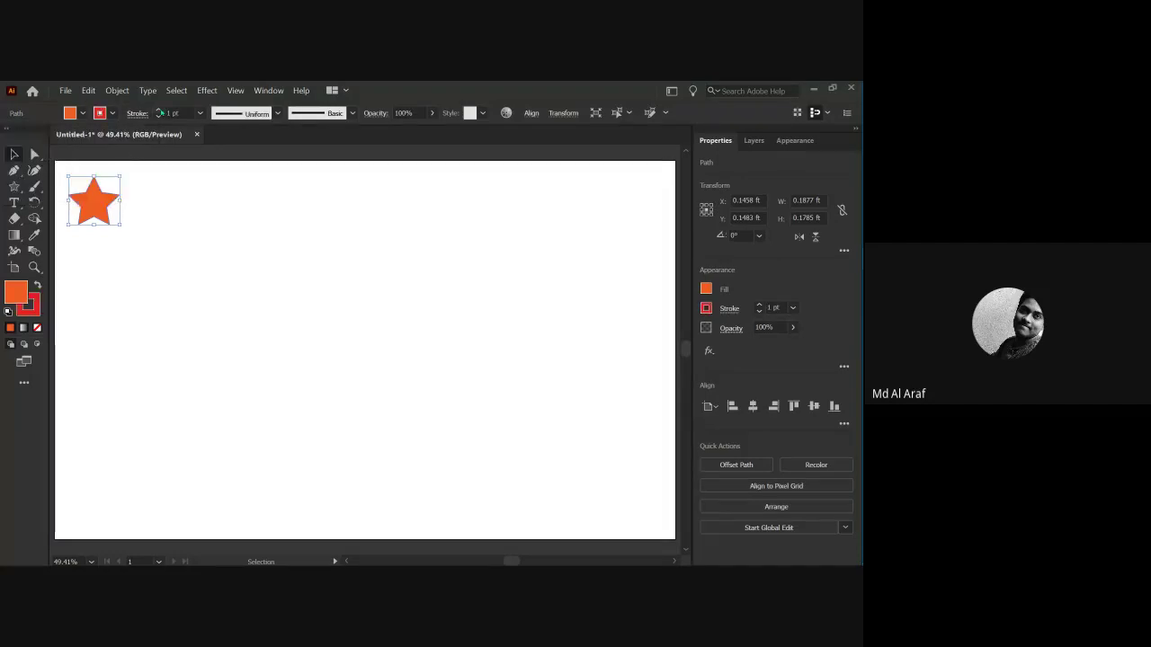
click(159, 109)
click(158, 109)
click(158, 110)
click(158, 110)
click(158, 110)
click(132, 234)
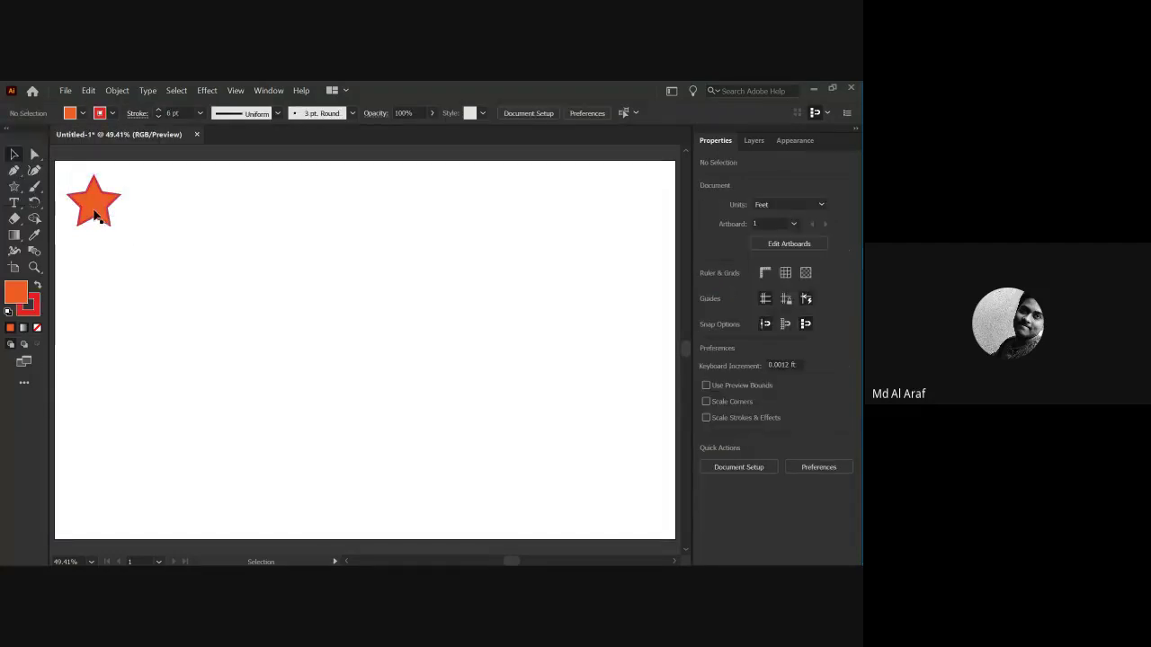
click(96, 214)
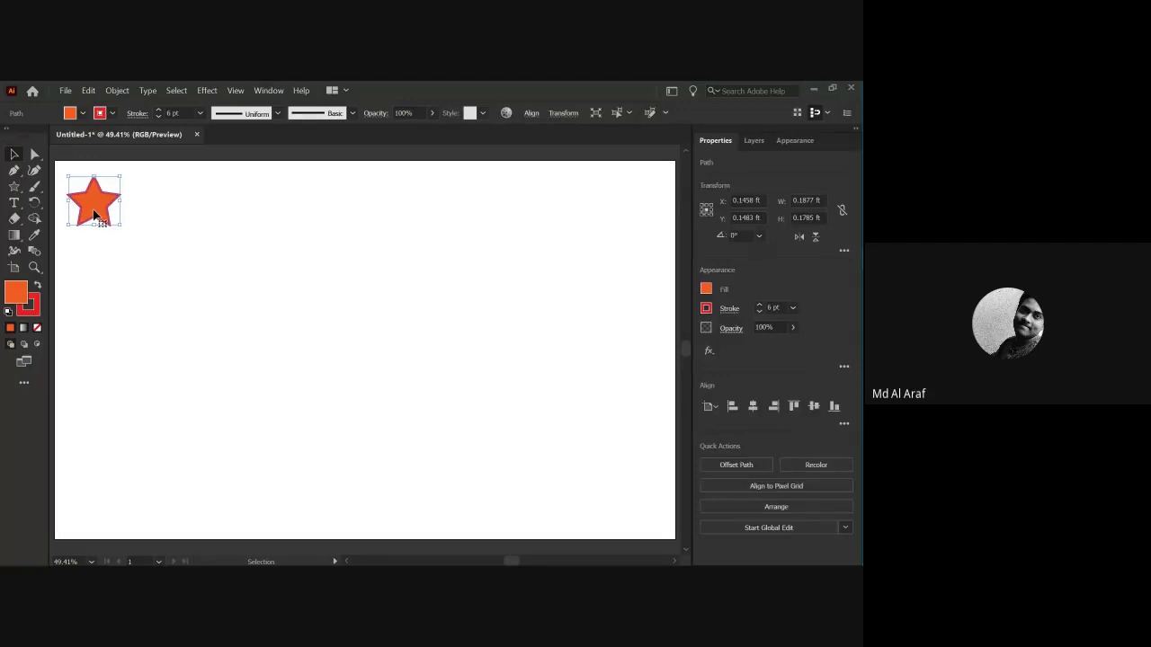
Alt-drag a star copy to the right, then copy both stars right to make four.
drag(96, 214, 163, 212)
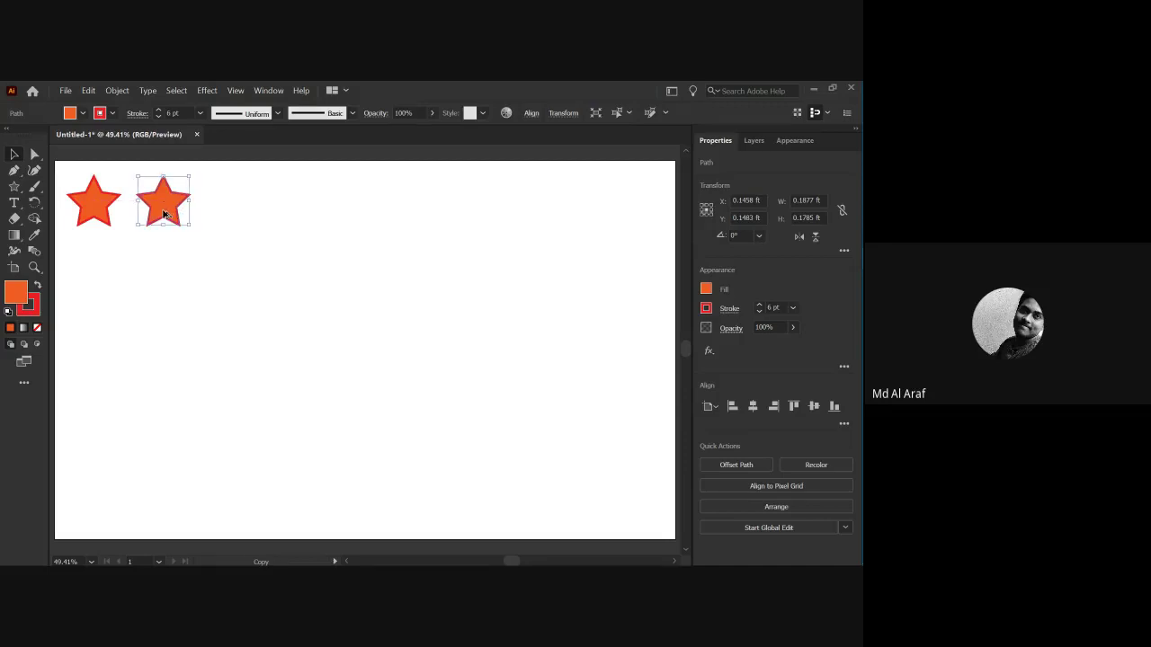
key(ctrl+z)
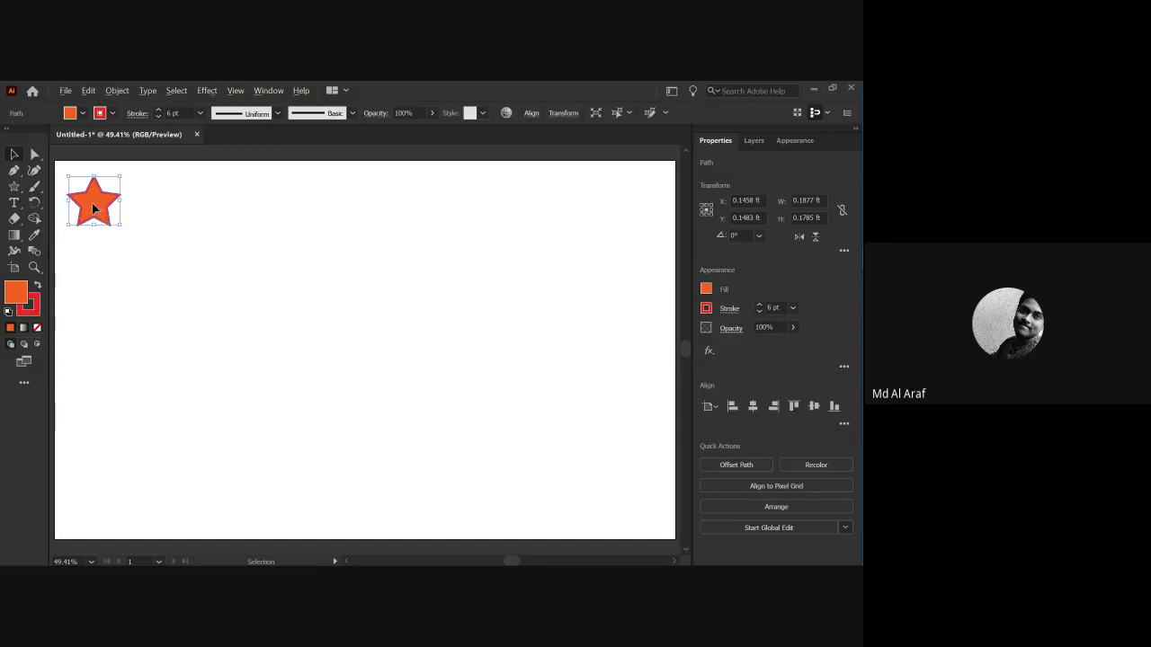
drag(93, 208, 157, 213)
drag(124, 210, 158, 215)
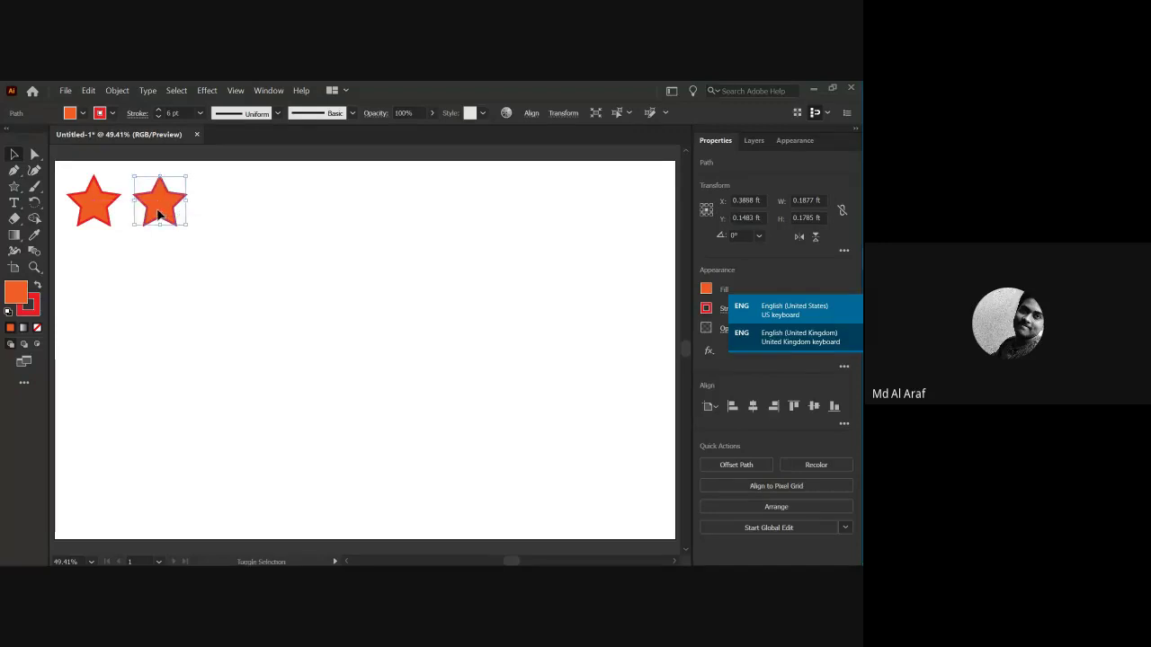
click(140, 278)
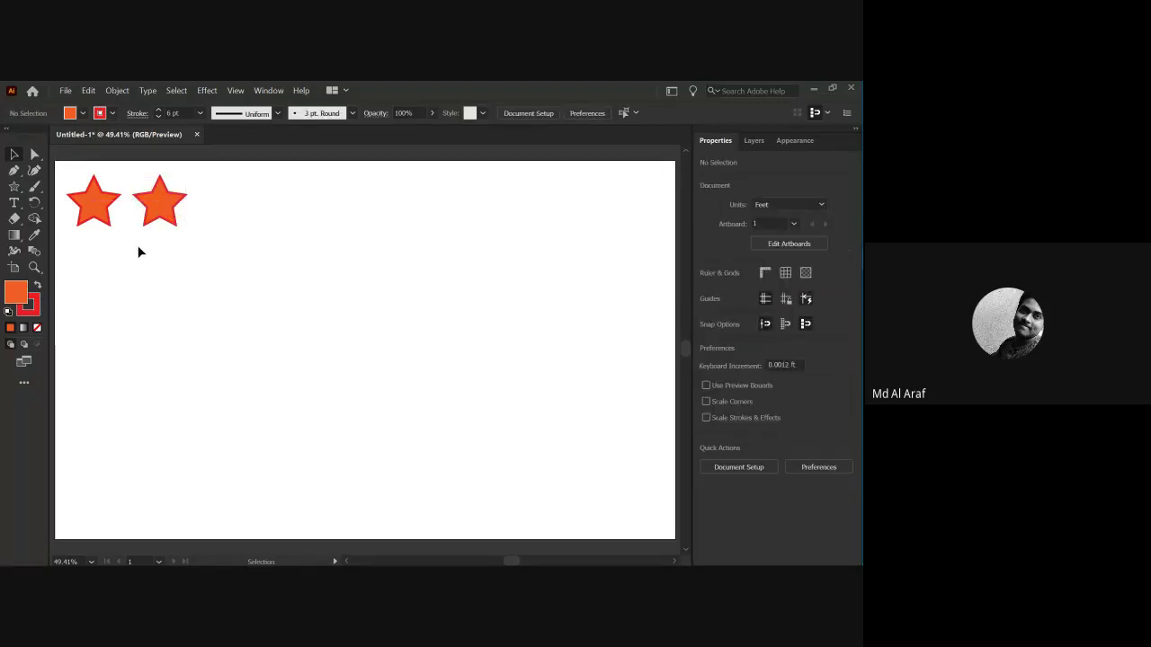
key(ctrl+a)
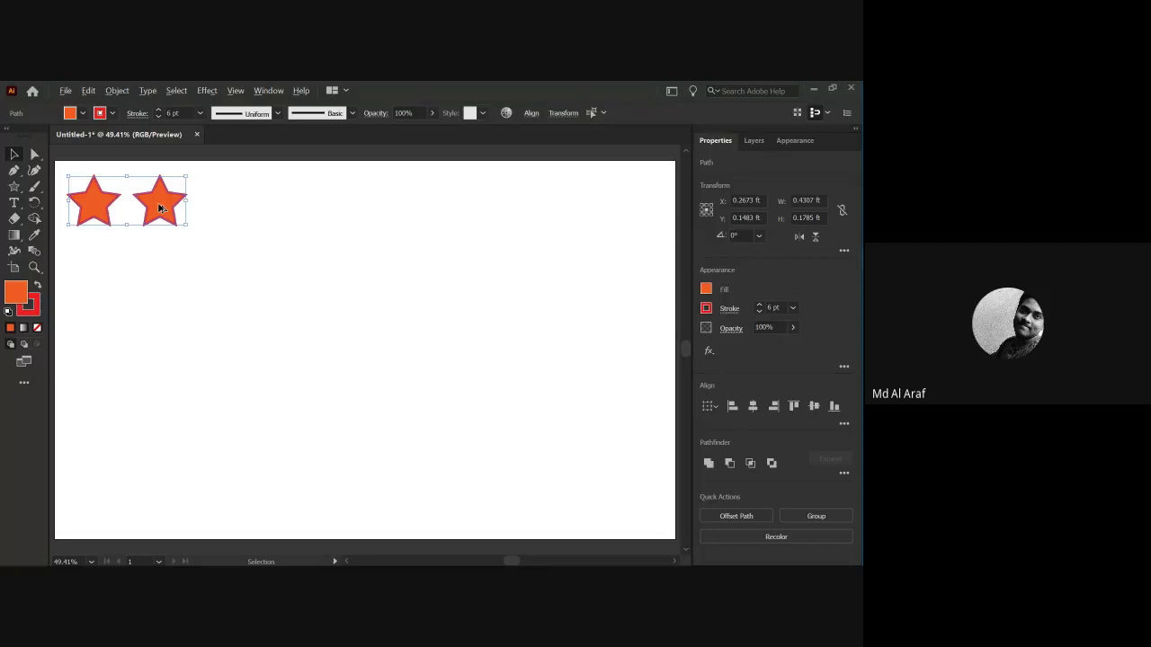
drag(159, 208, 291, 211)
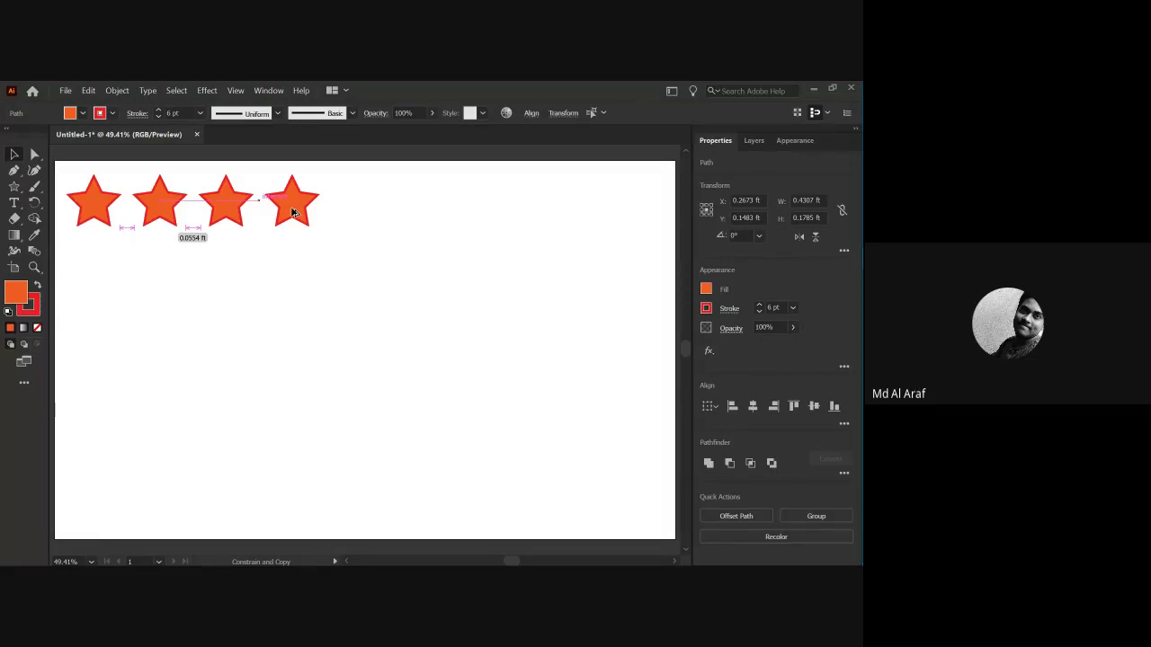
Add a fourth star to the row, then copy the four-star row directly below it.
drag(292, 211, 292, 211)
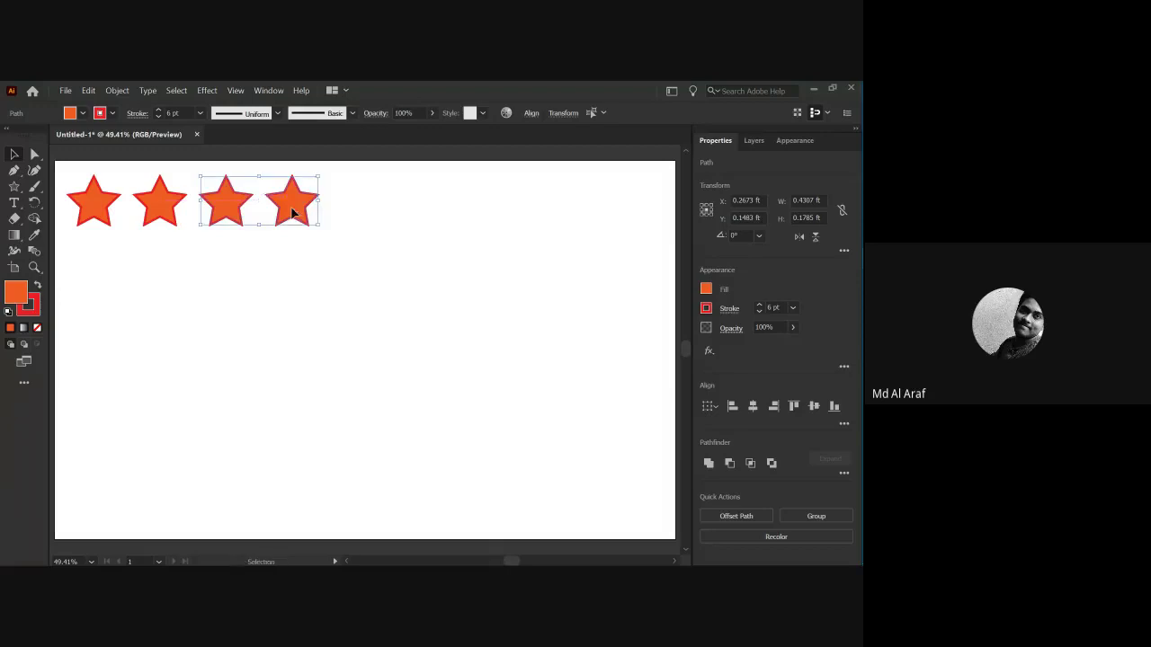
click(273, 263)
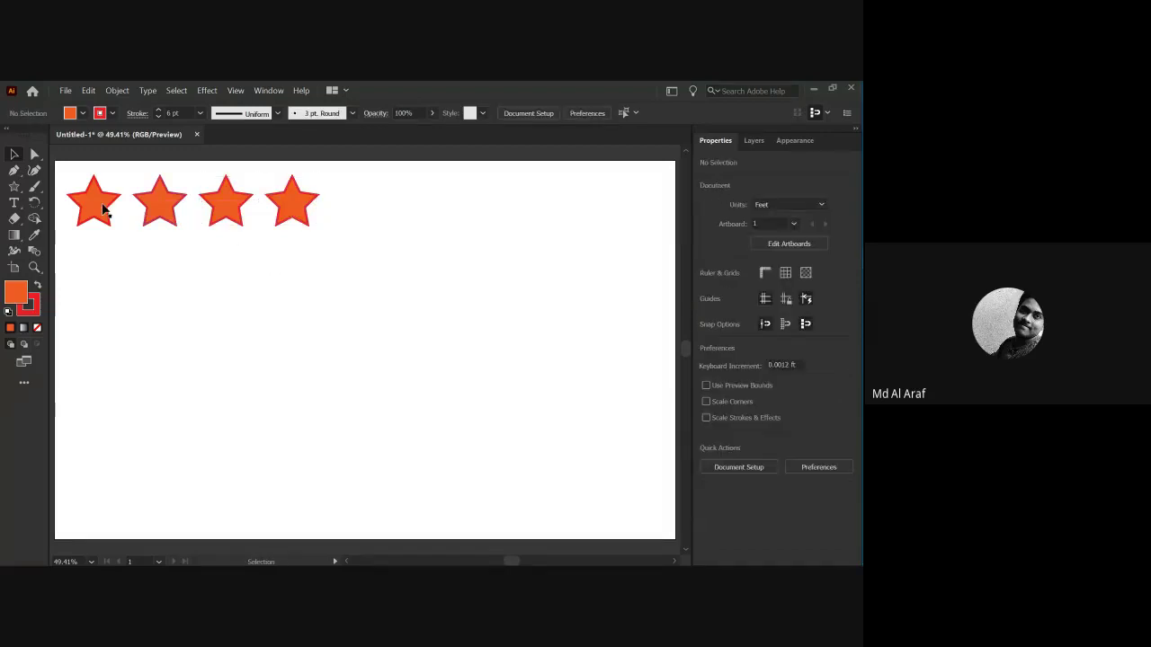
drag(321, 274, 74, 209)
click(167, 290)
drag(305, 246, 84, 193)
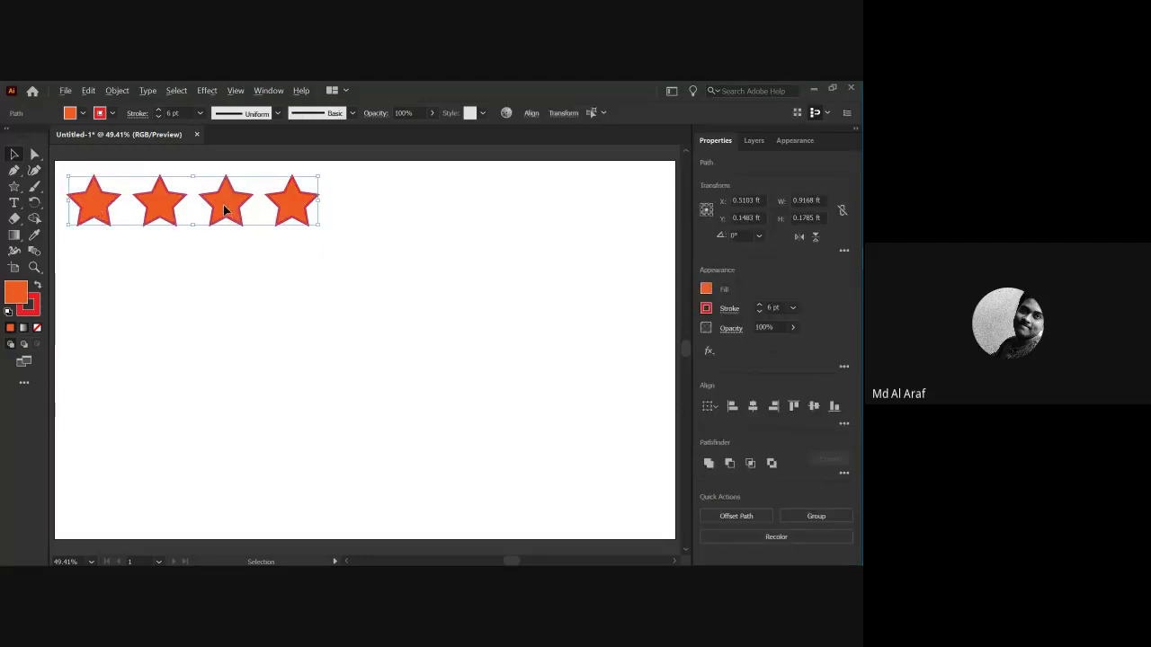
drag(225, 210, 224, 263)
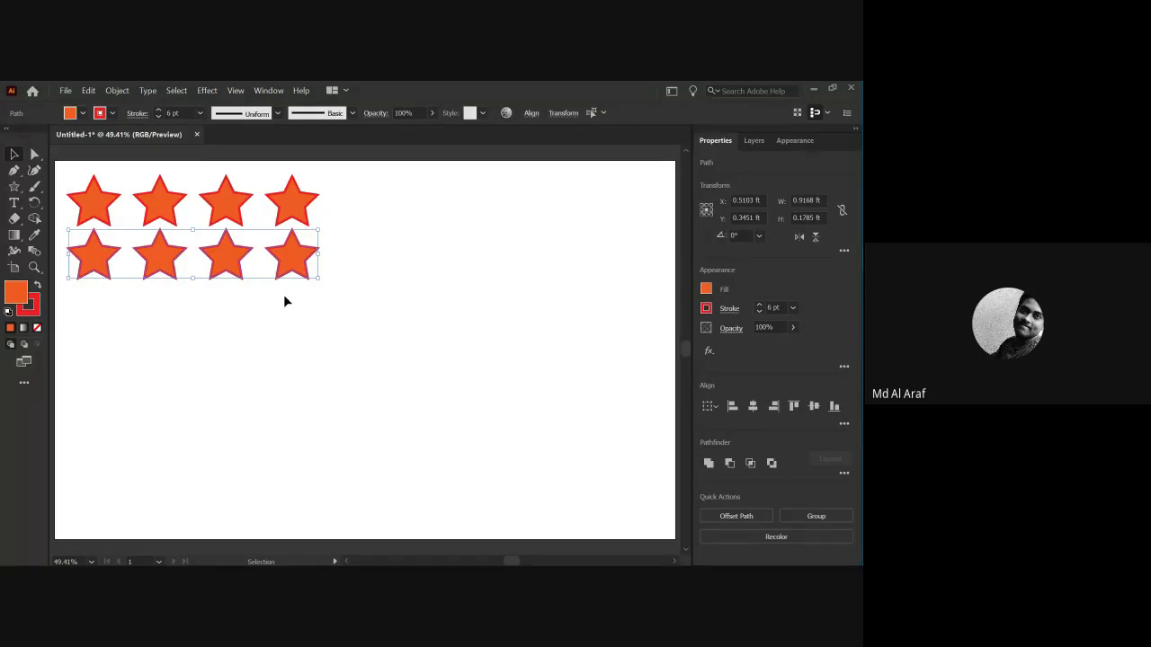
Repeat the row copy with Ctrl+D to add the third through sixth star rows.
key(a)
key(ctrl+d)
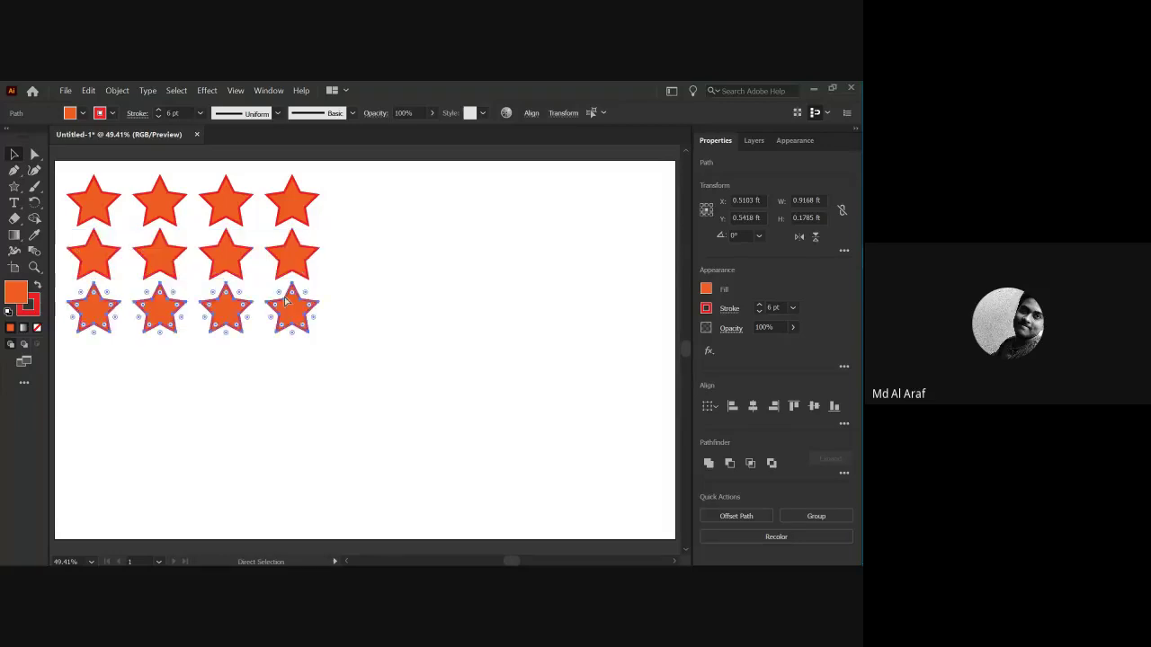
key(ctrl+d)
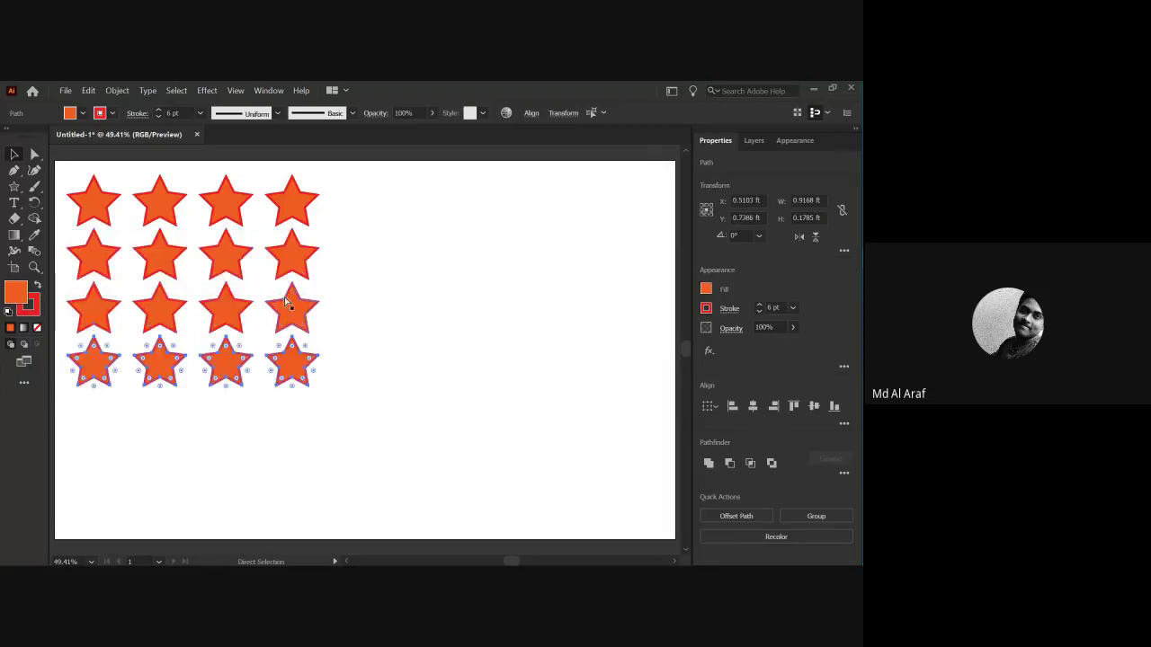
key(ctrl+d)
key(ctrl+d)
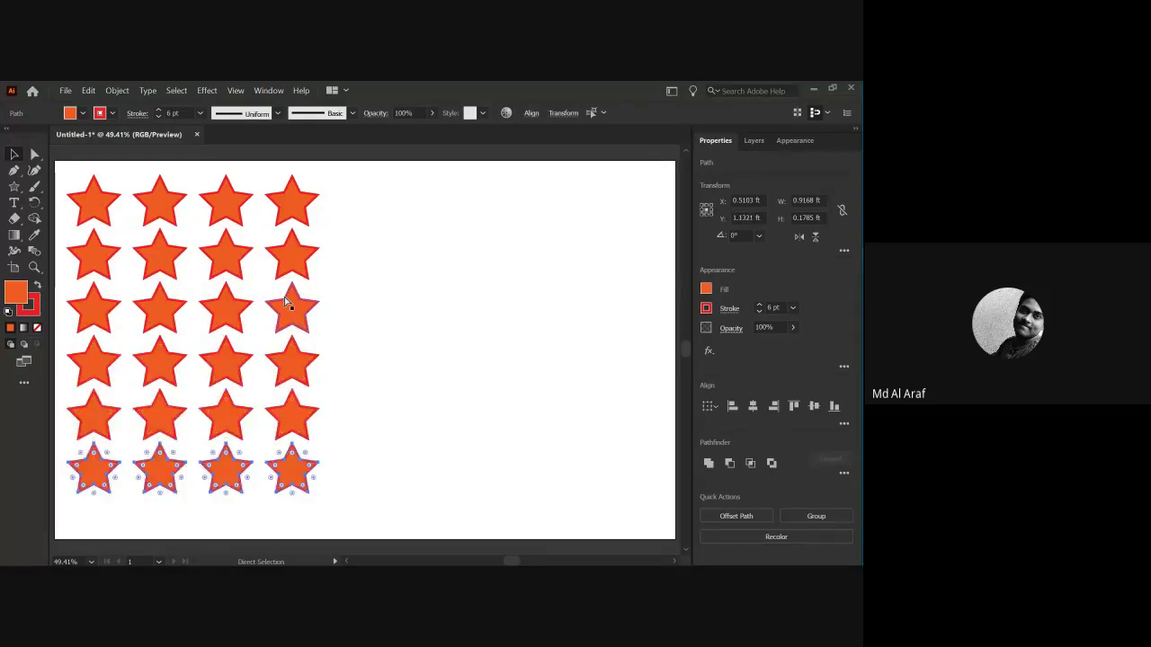
key(ctrl+d)
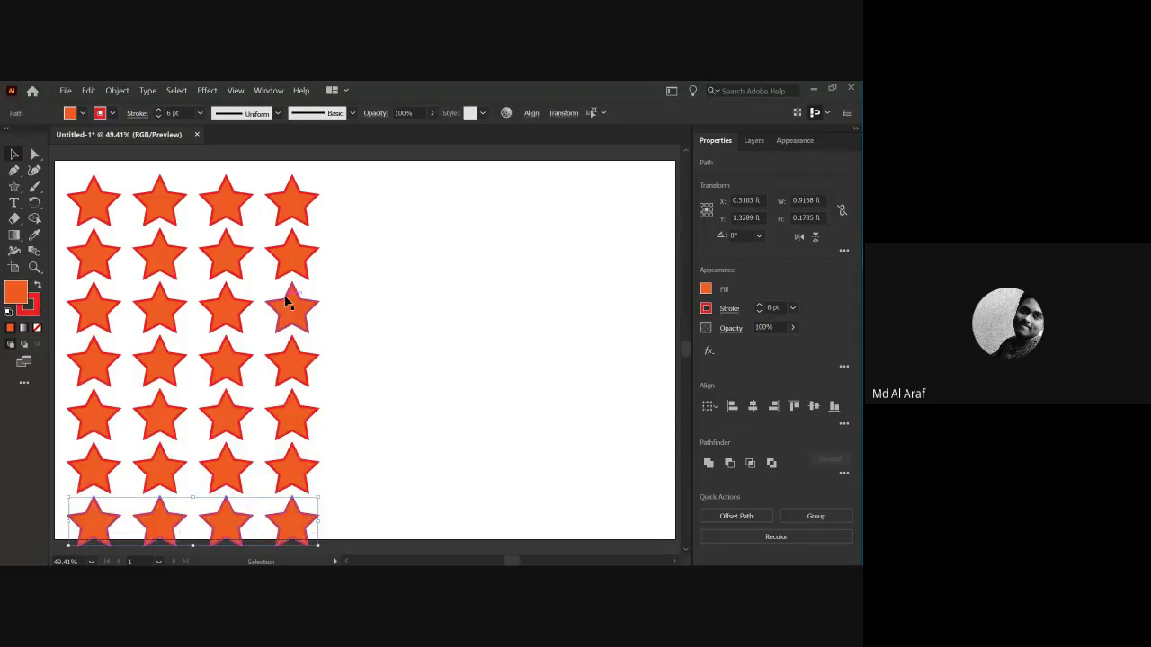
scroll(322, 356, down, 1)
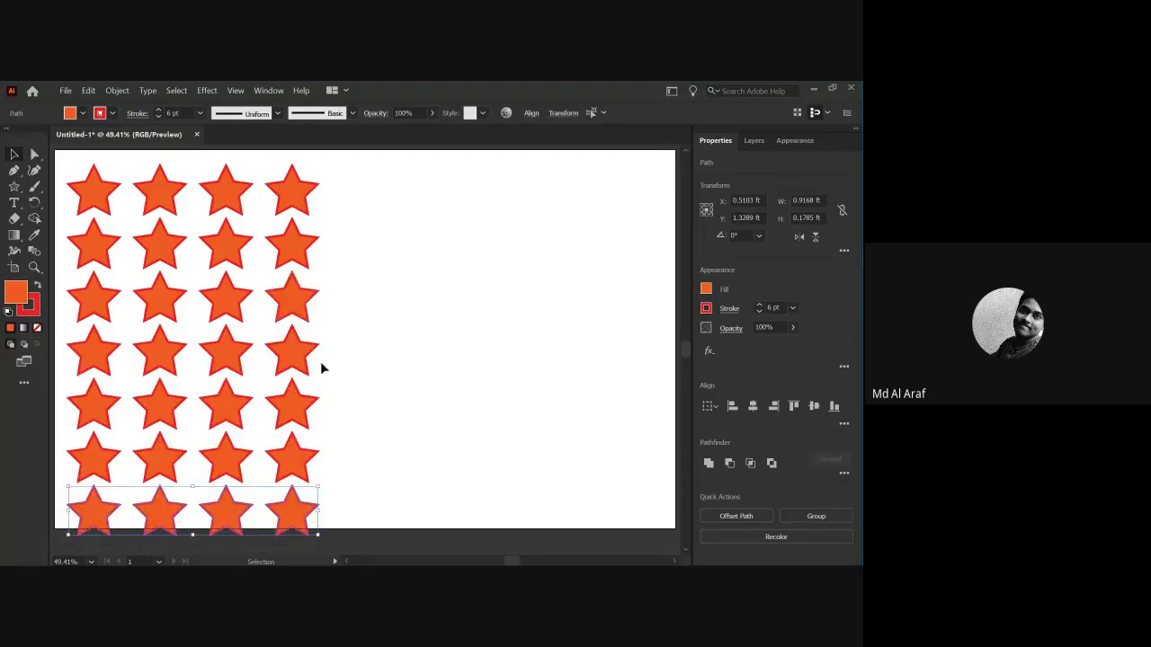
Select the whole star grid, scale it down slightly and shift it up.
click(412, 368)
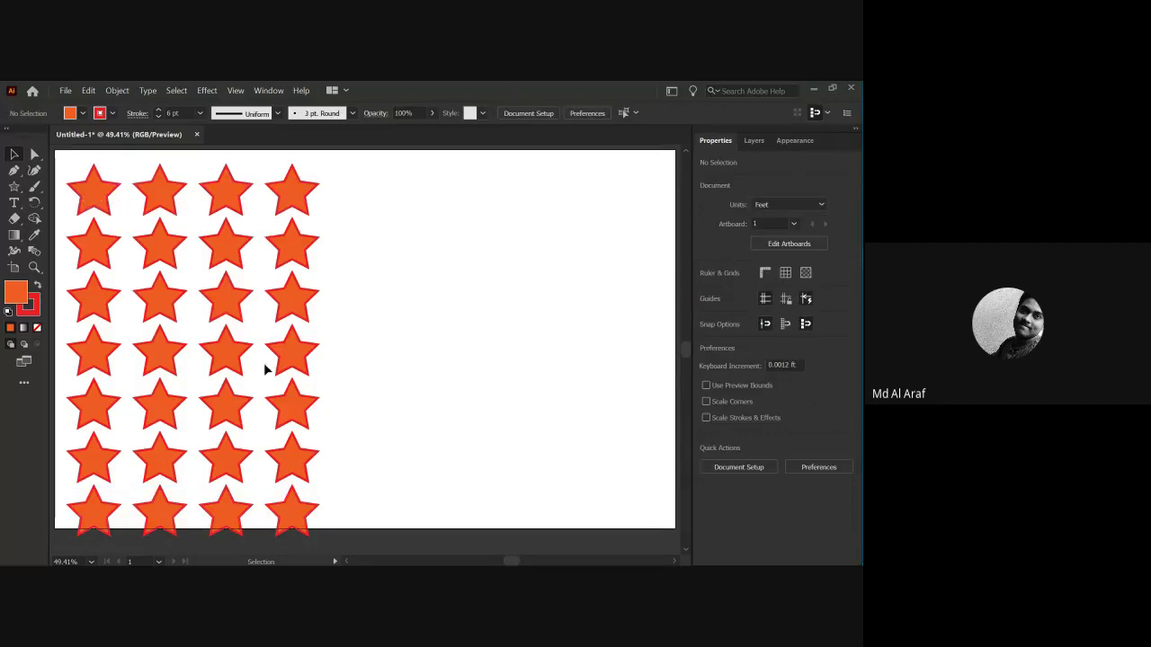
drag(88, 165, 341, 541)
drag(317, 165, 275, 187)
Copy the rightmost star column to the right as a fifth column.
click(310, 256)
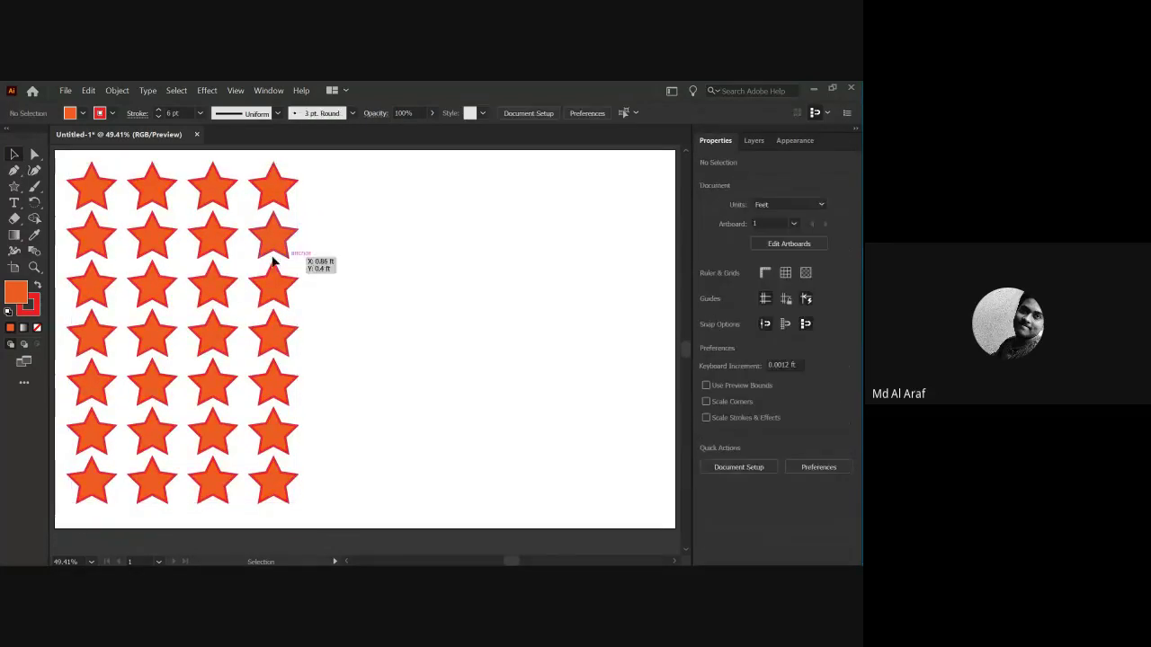
scroll(274, 231, up, 1)
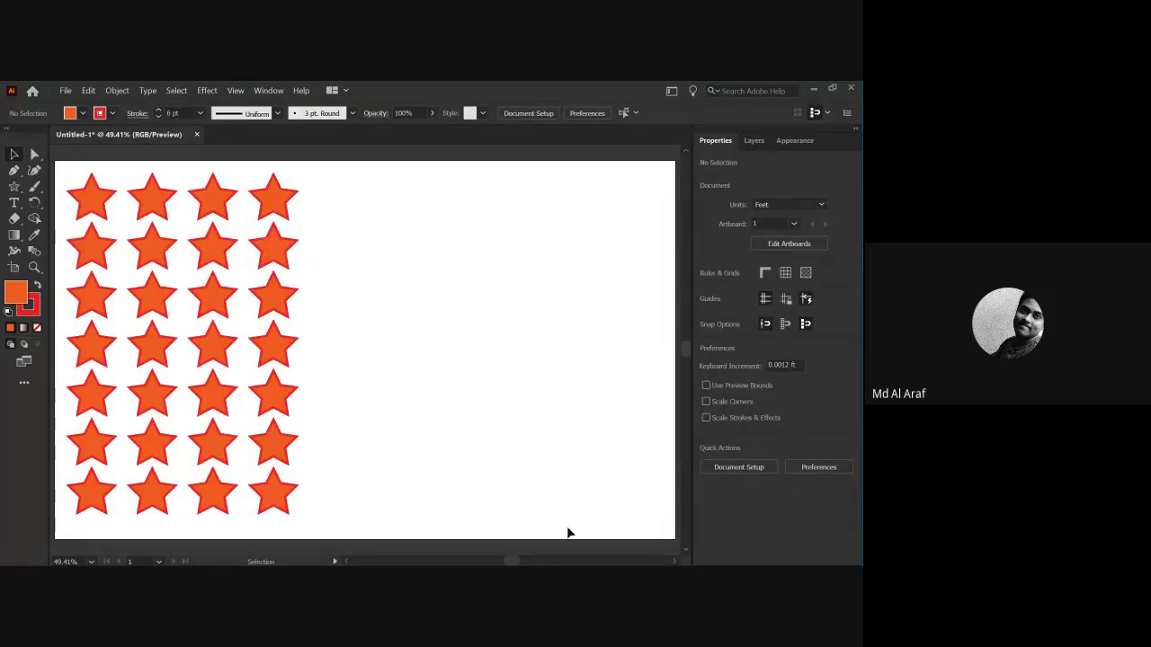
drag(253, 173, 283, 509)
drag(273, 396, 331, 400)
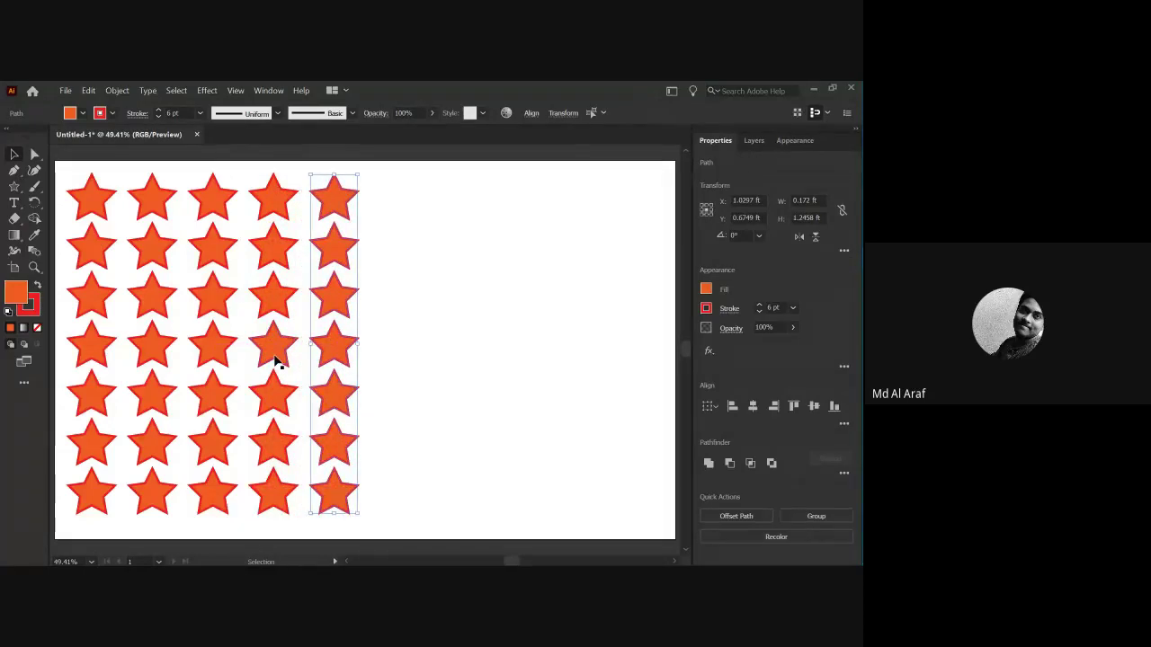
Repeat the column copy with Ctrl+D until ten star columns span the artboard.
key(a)
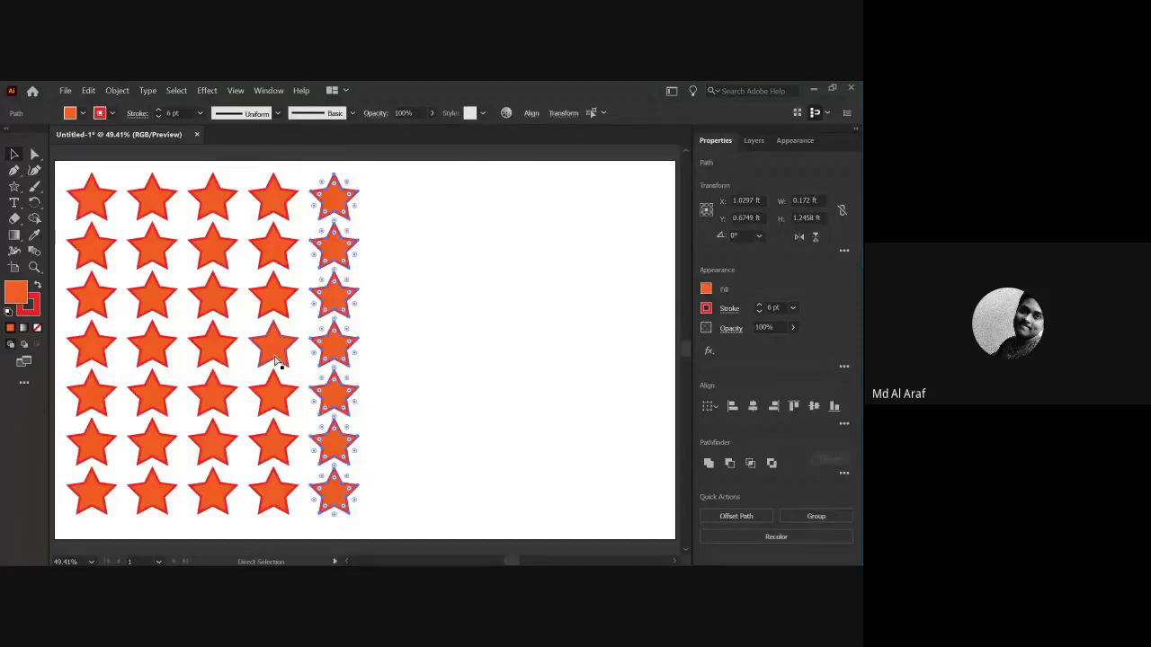
key(ctrl+d)
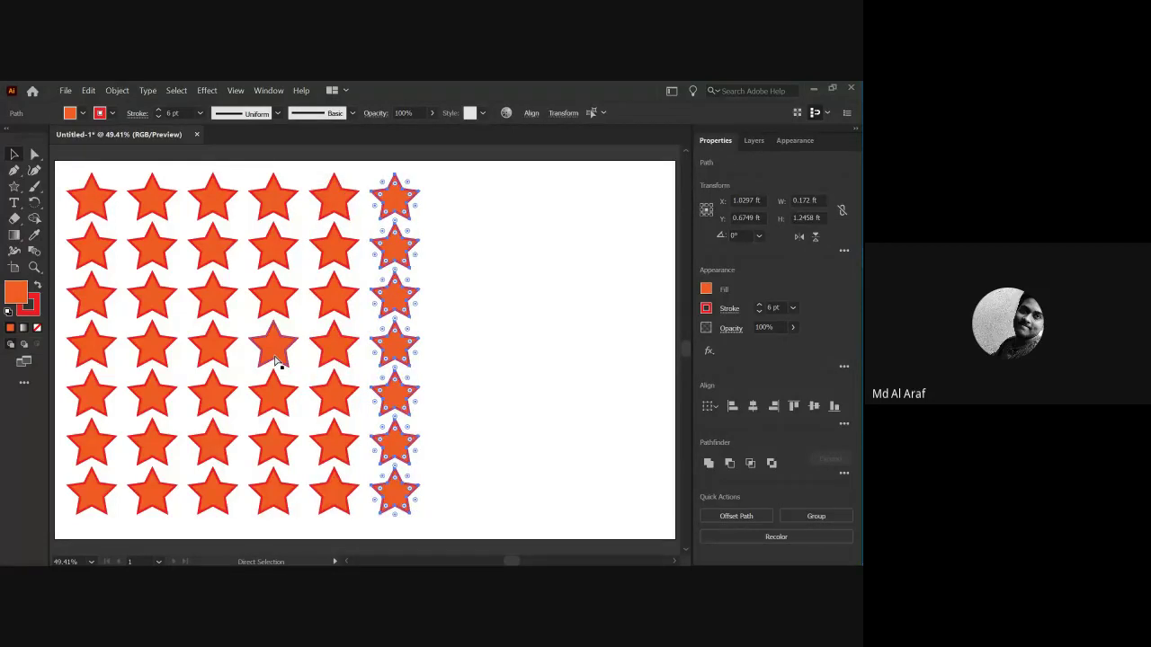
key(ctrl+d)
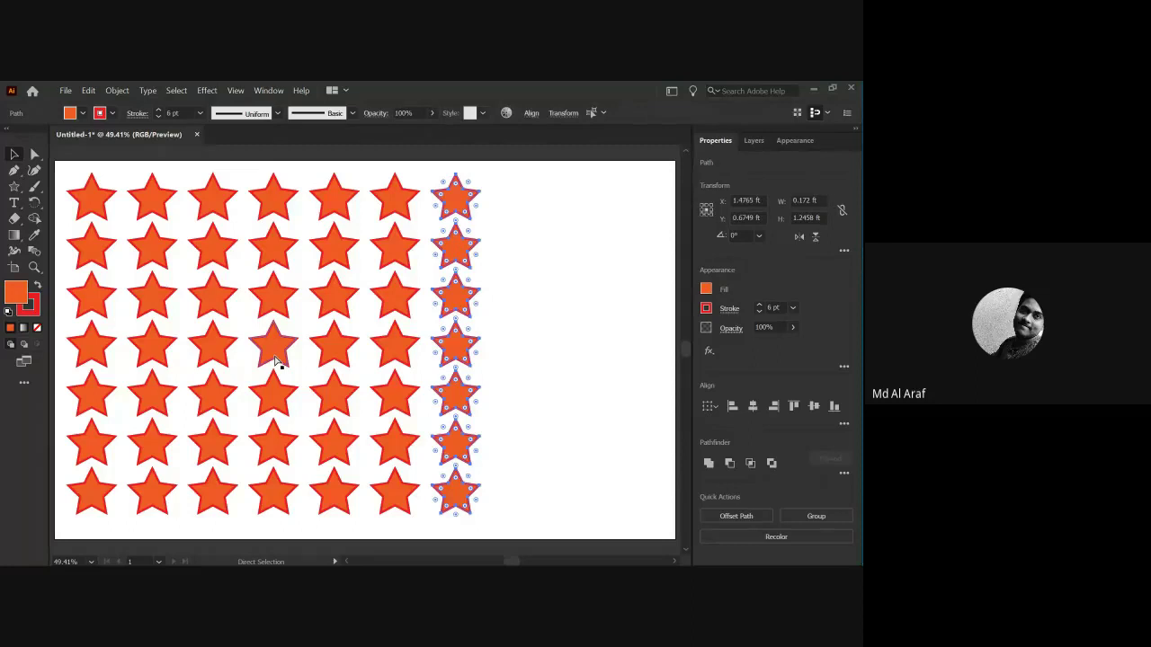
key(ctrl+d)
key(ctrl+d)
key(ctrl+d)
key(v)
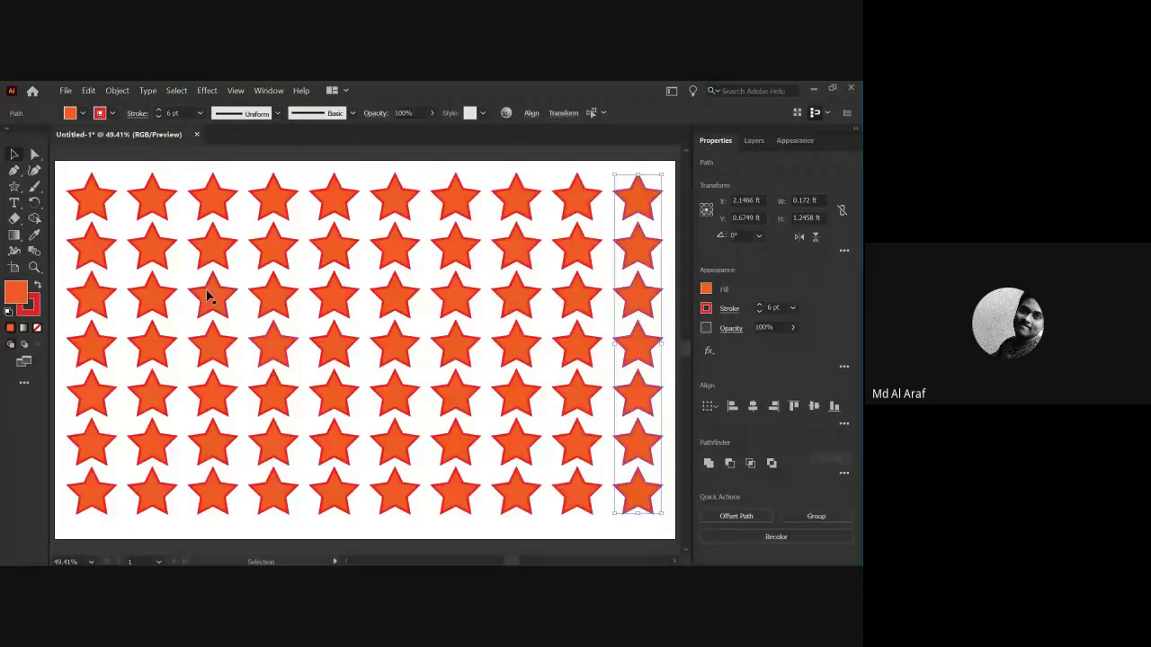
click(170, 184)
Select all the stars and shrink the pattern into the artboard's bottom-left corner.
scroll(446, 299, down, 2)
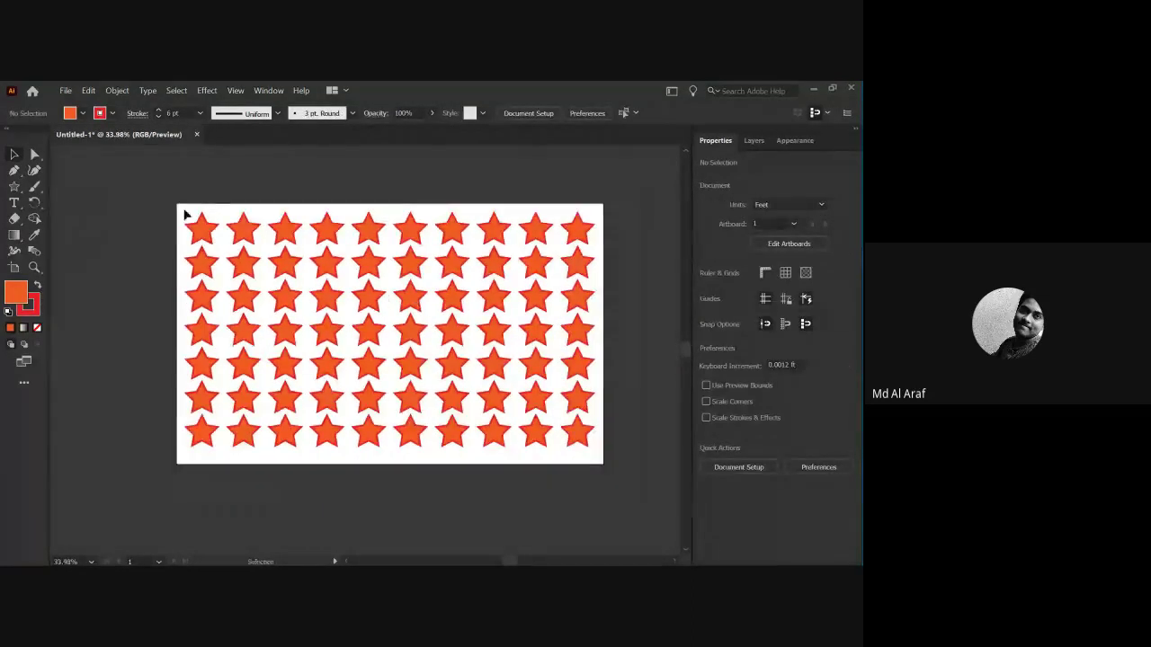
drag(183, 214, 593, 460)
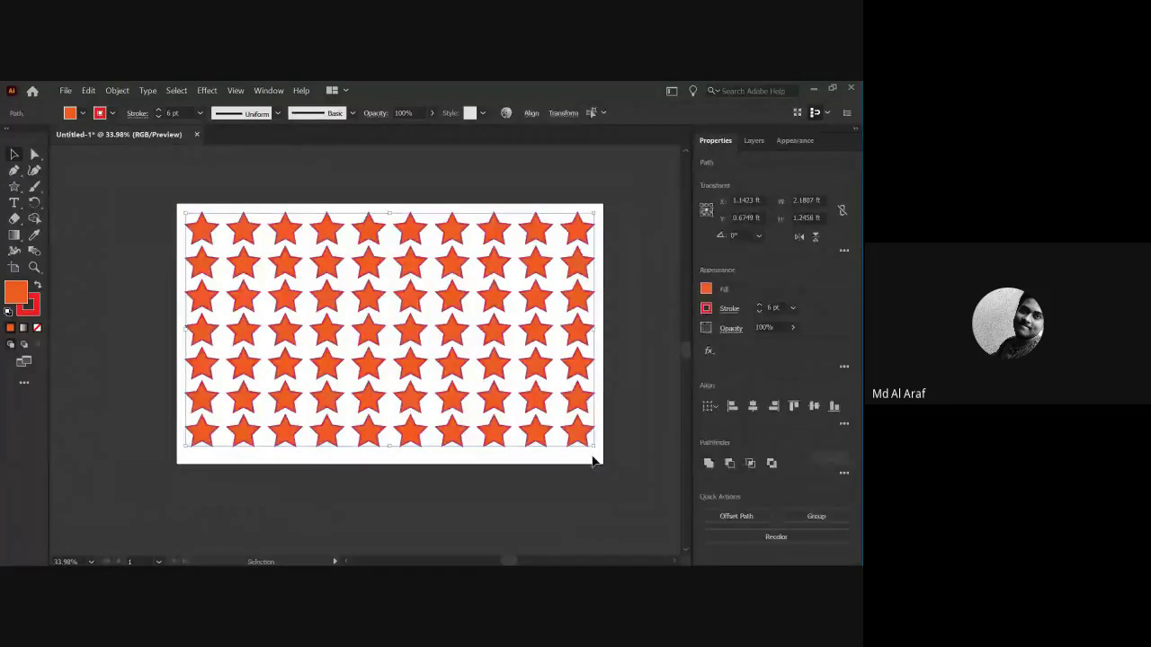
click(426, 475)
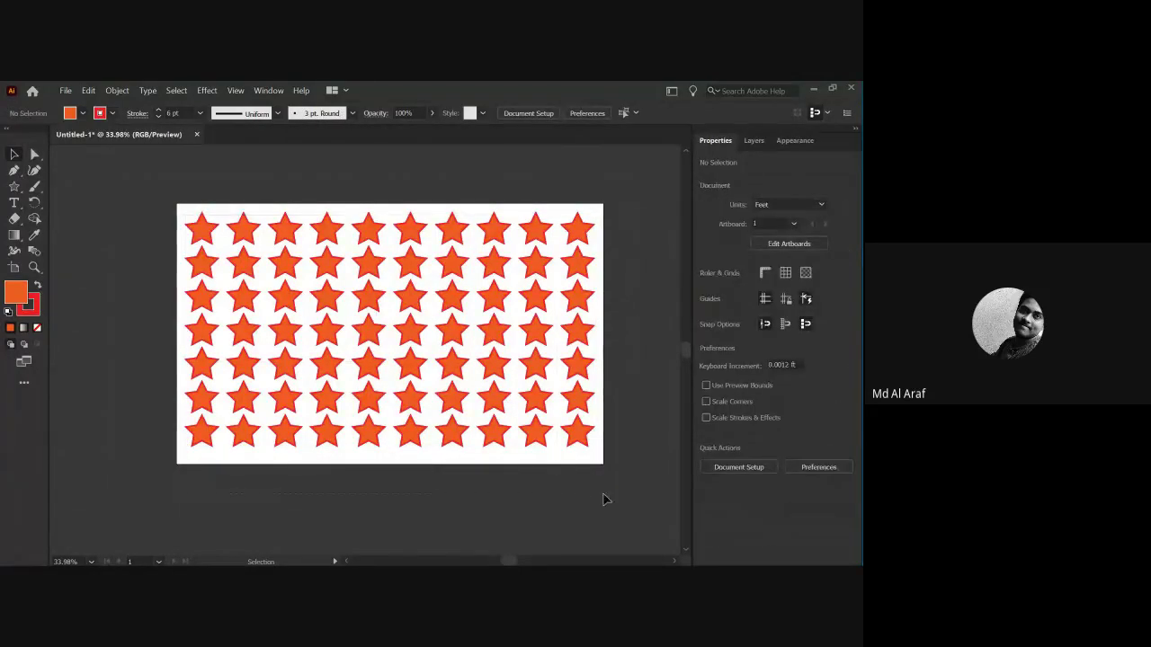
key(ctrl+a)
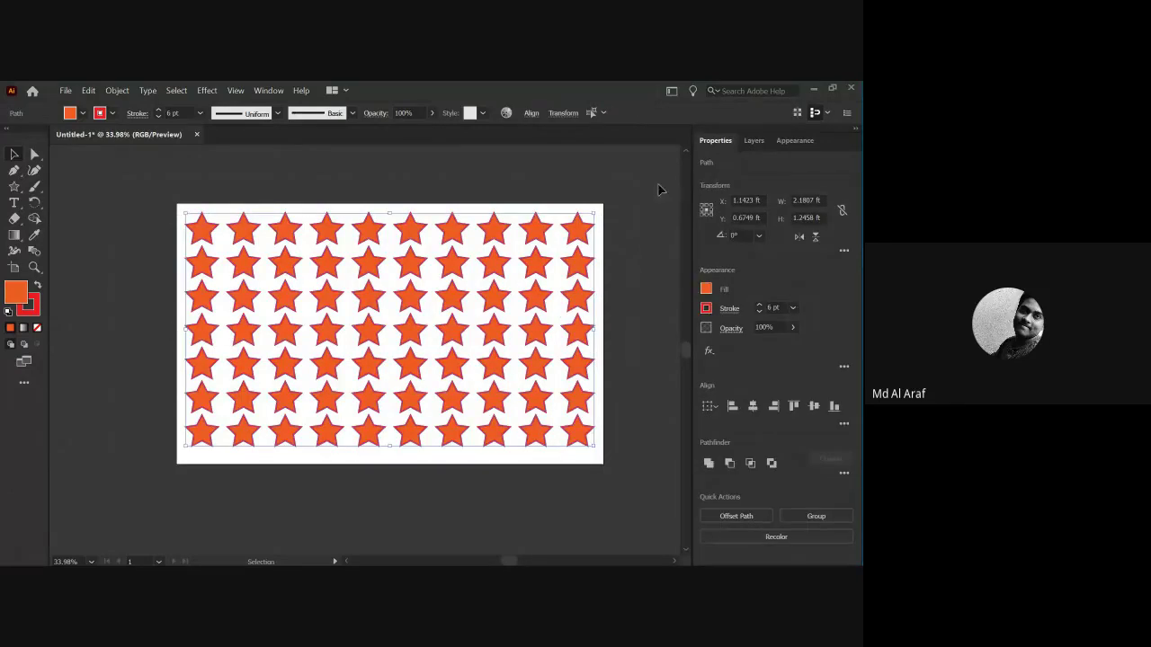
drag(594, 212, 309, 377)
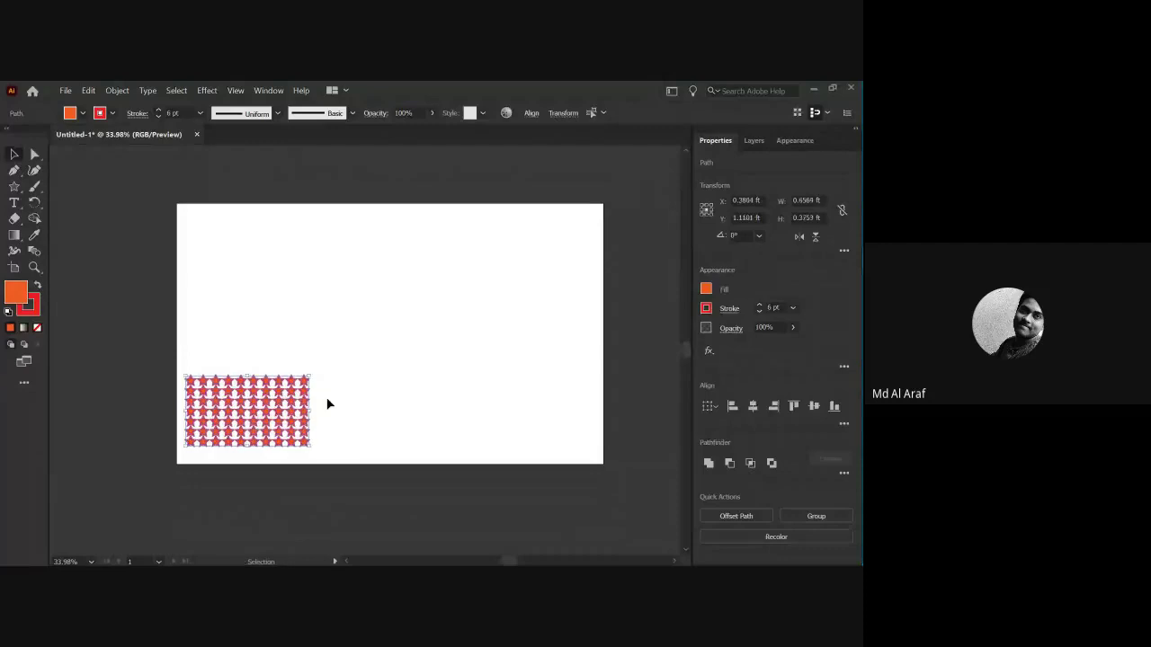
Copy the small star grid straight upward to double its height.
click(325, 397)
drag(249, 415, 321, 467)
drag(280, 417, 291, 380)
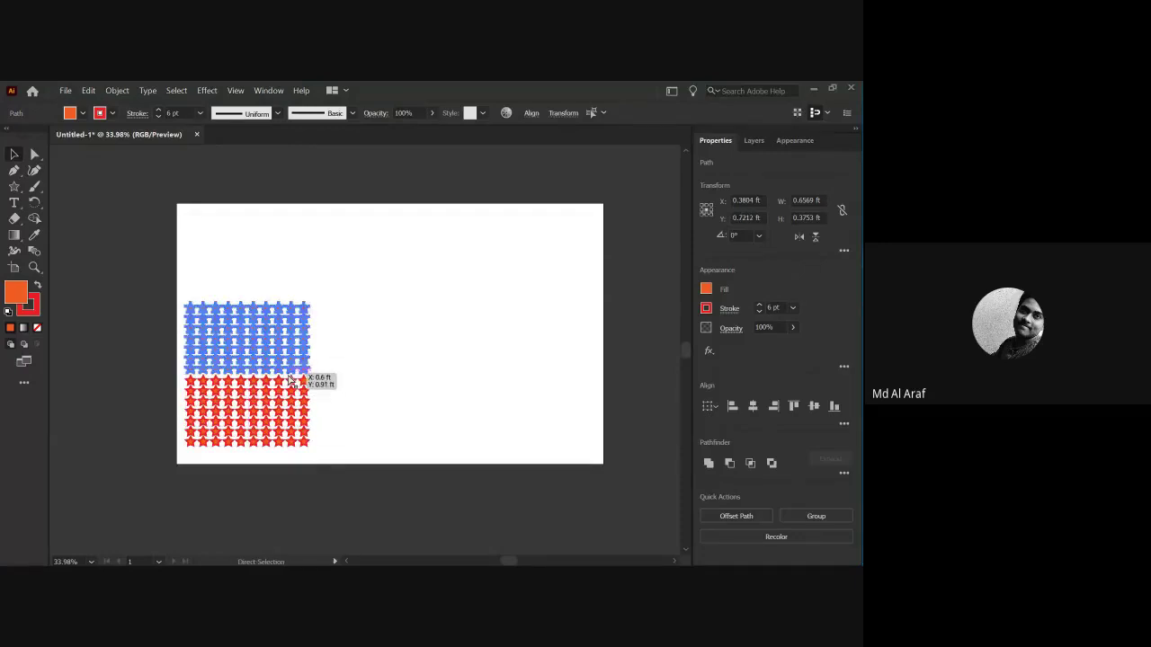
Copy the star block to the right twice, then select the entire pattern.
click(325, 328)
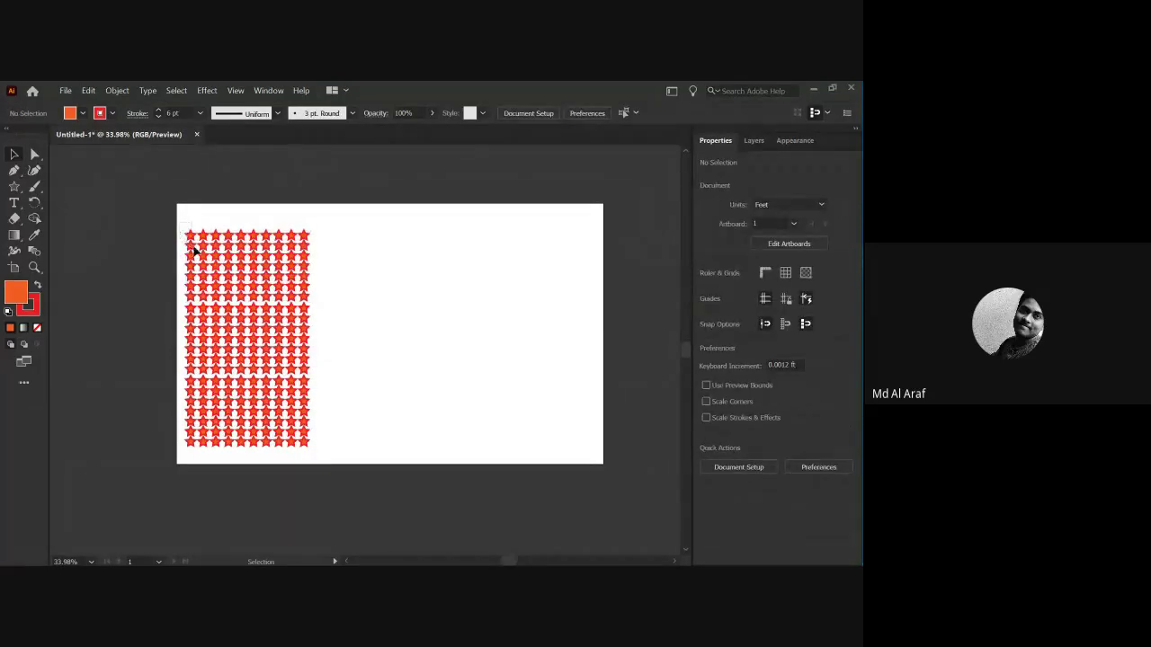
drag(182, 222, 327, 468)
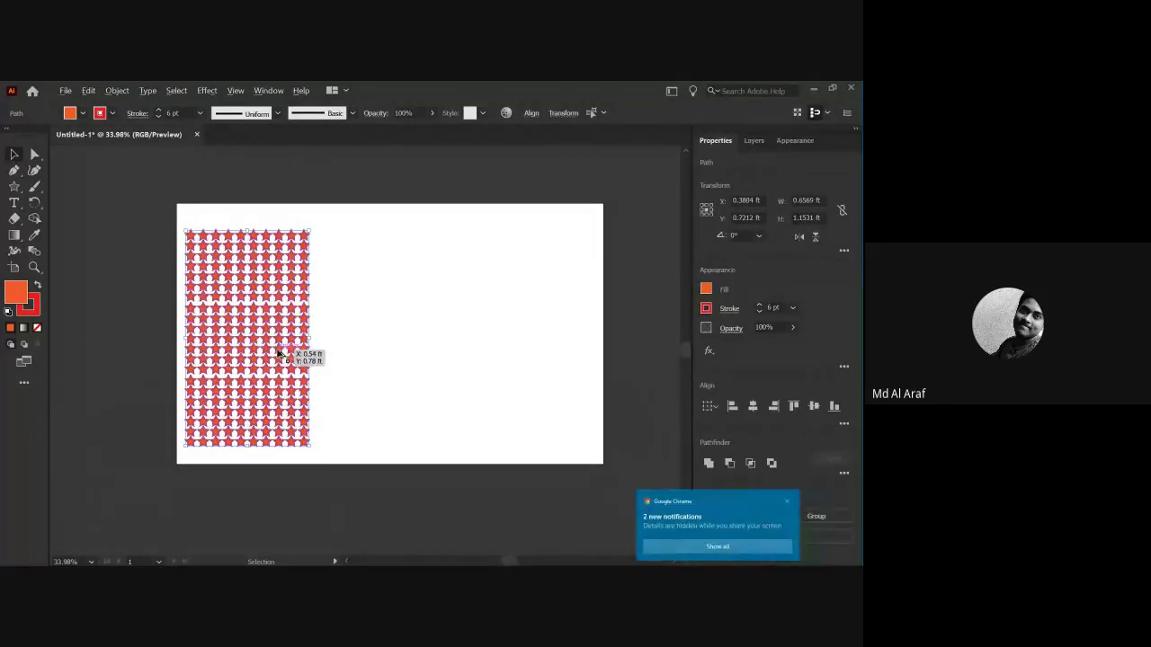
drag(279, 353, 405, 353)
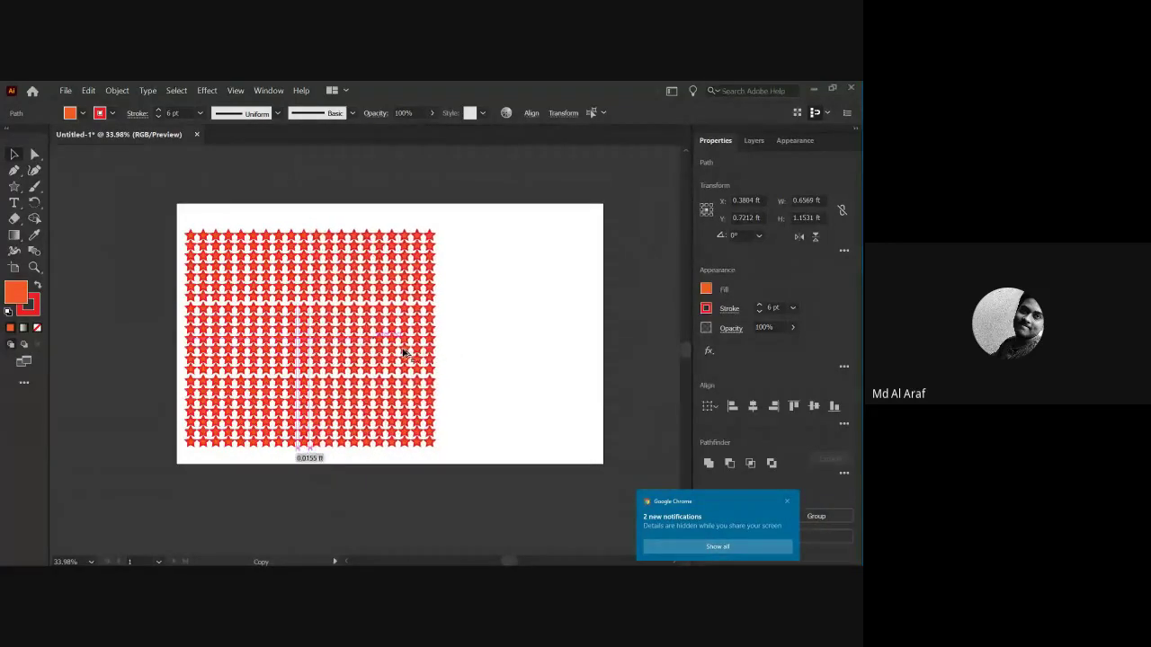
key(ctrl+d)
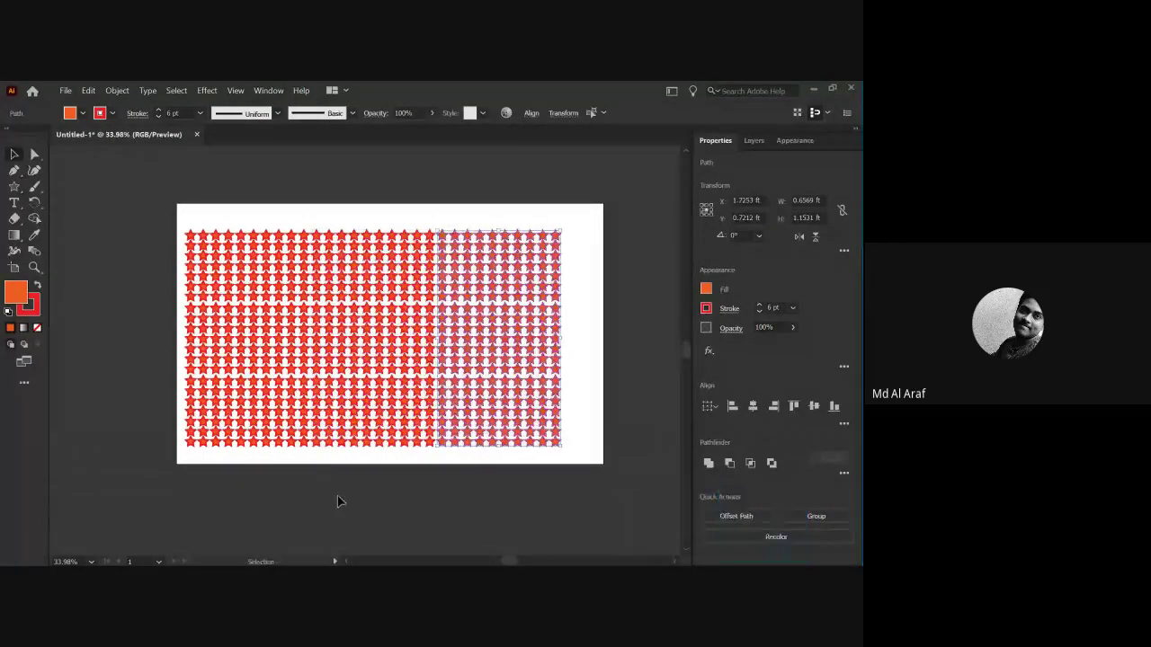
click(338, 496)
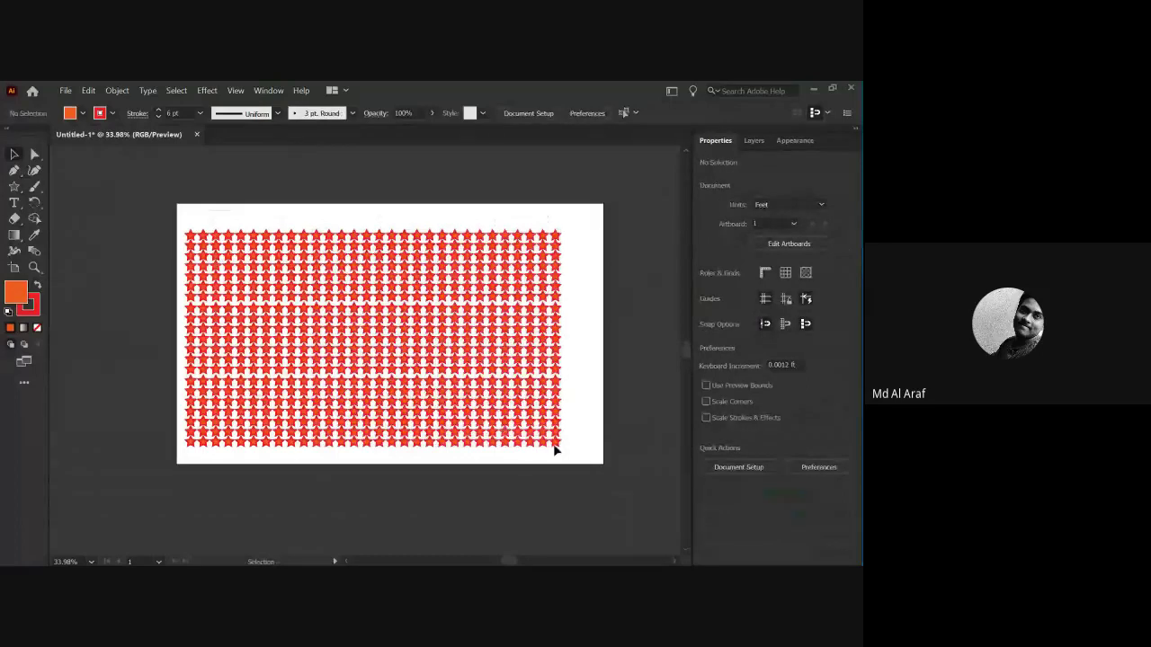
key(ctrl+a)
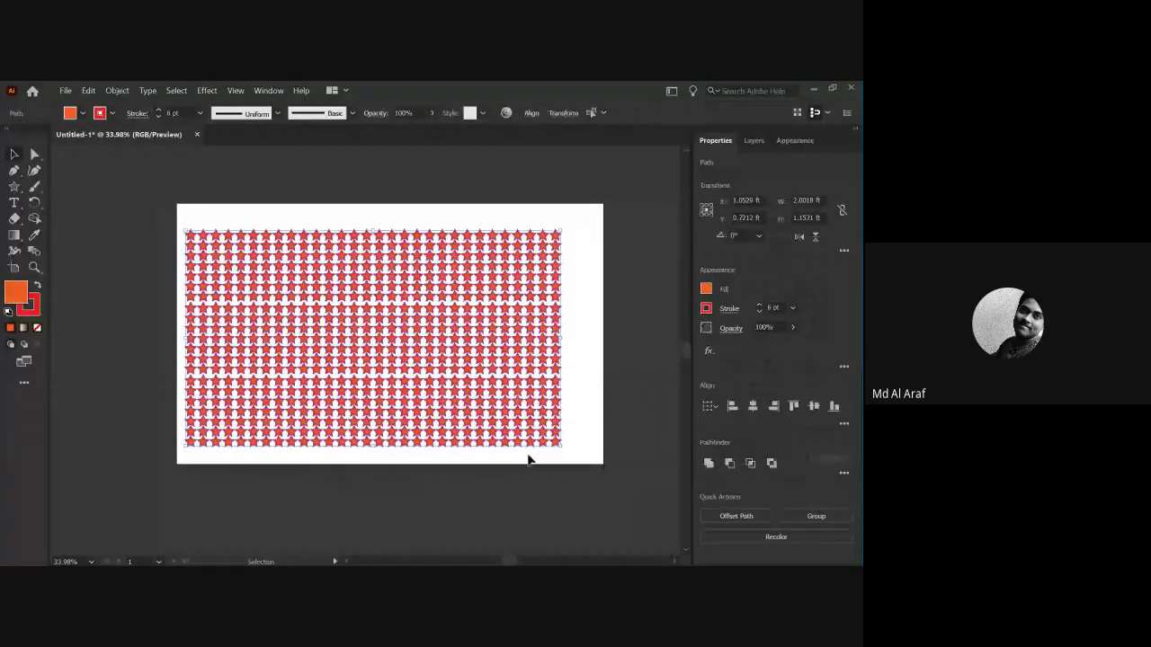
Start a text line above the stars and remove its Lorem ipsum placeholder.
click(508, 476)
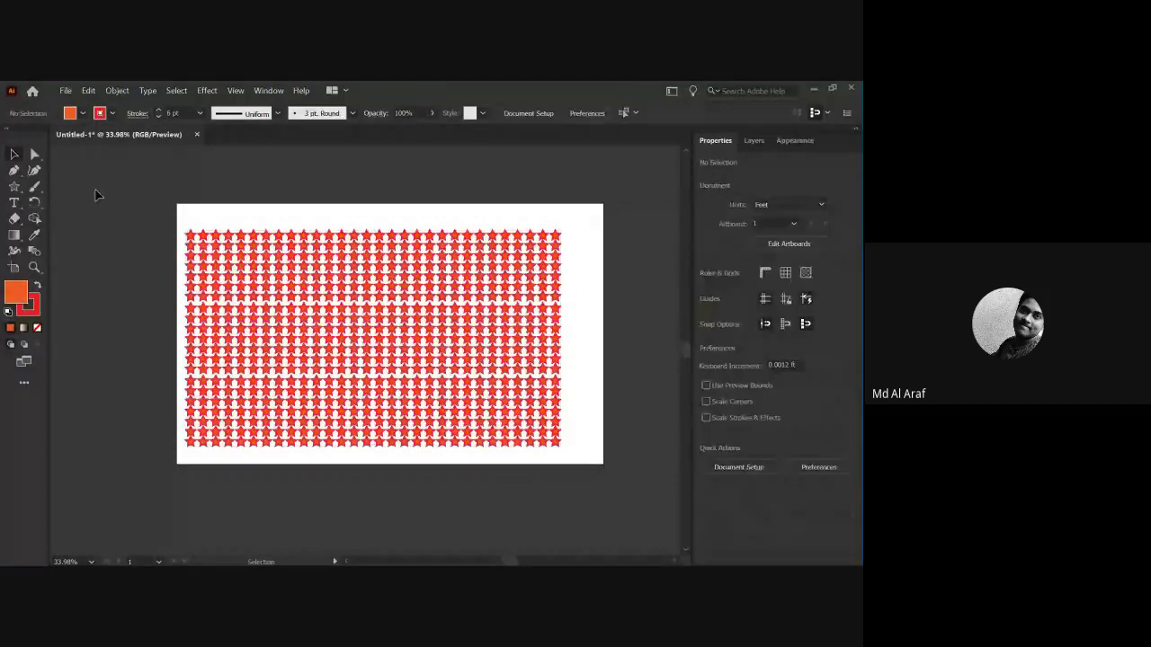
key(t)
click(262, 211)
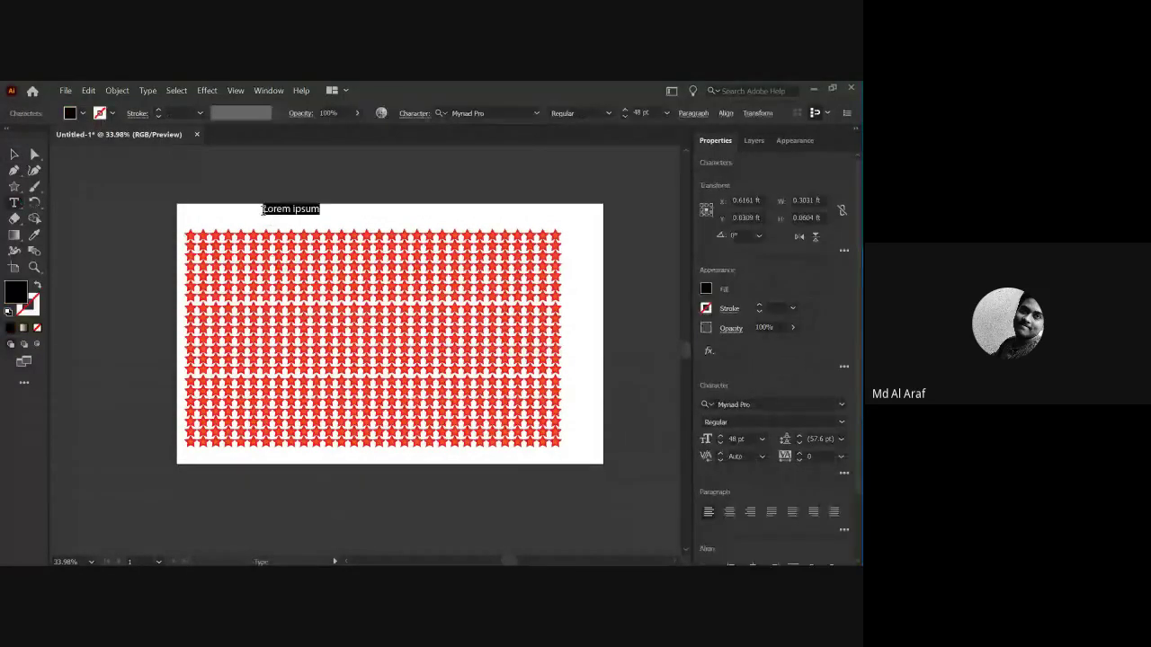
key(BackSpace)
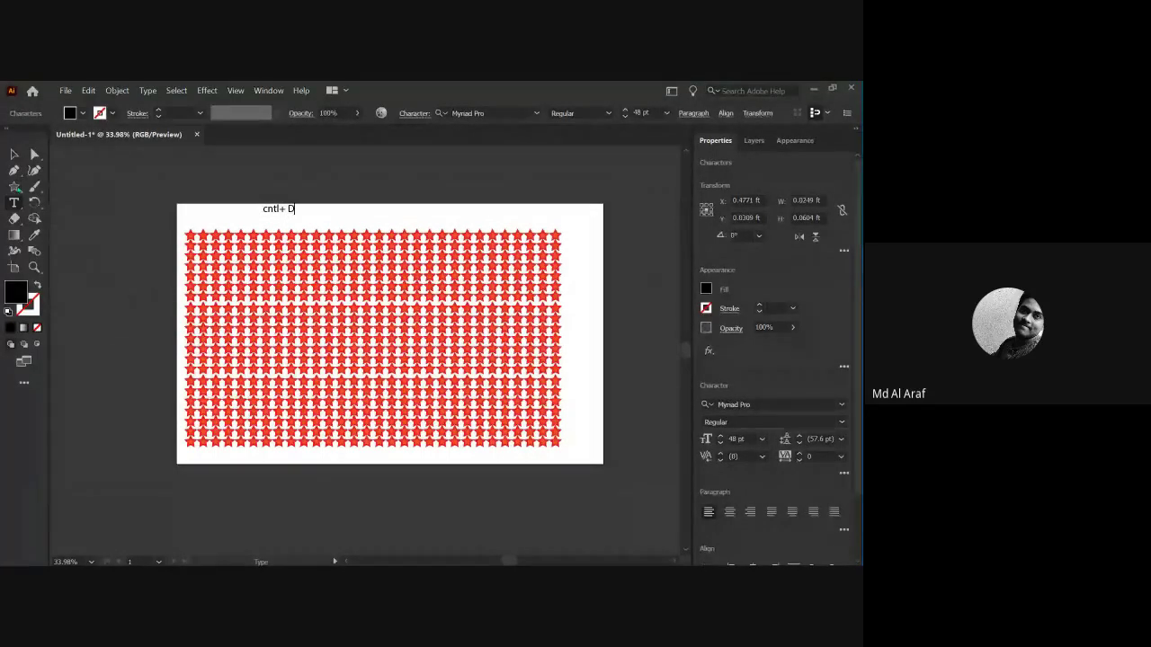
Select and delete the 'cntl+ D' note text above the star grid.
click(14, 155)
click(243, 209)
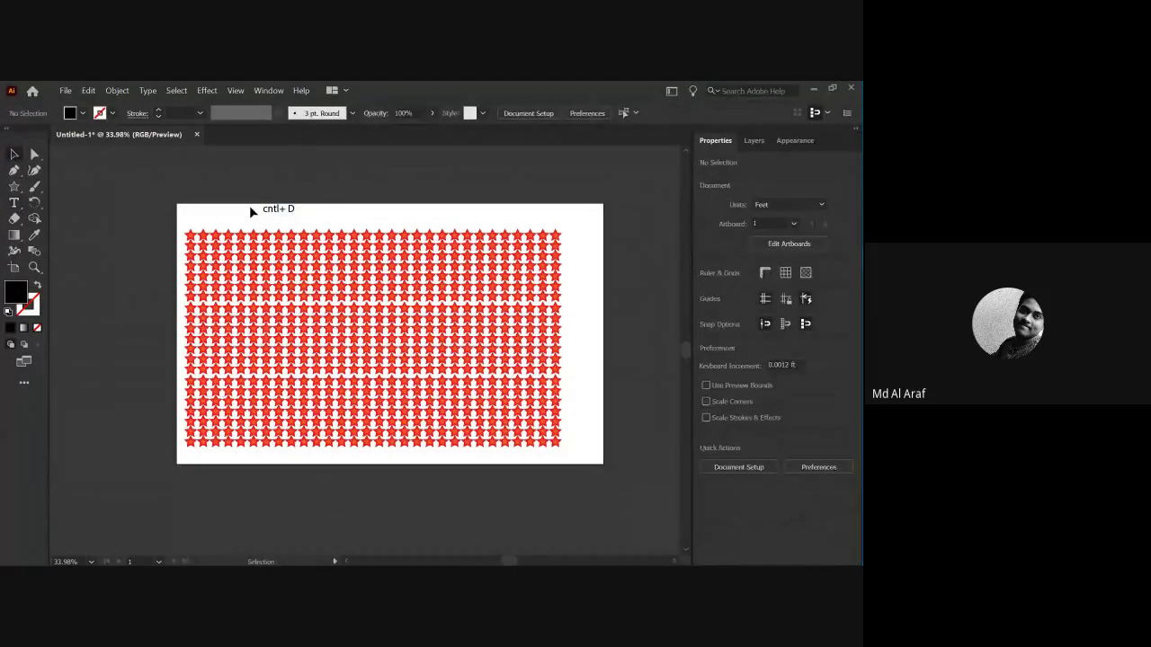
click(293, 212)
key(Delete)
drag(158, 225, 604, 470)
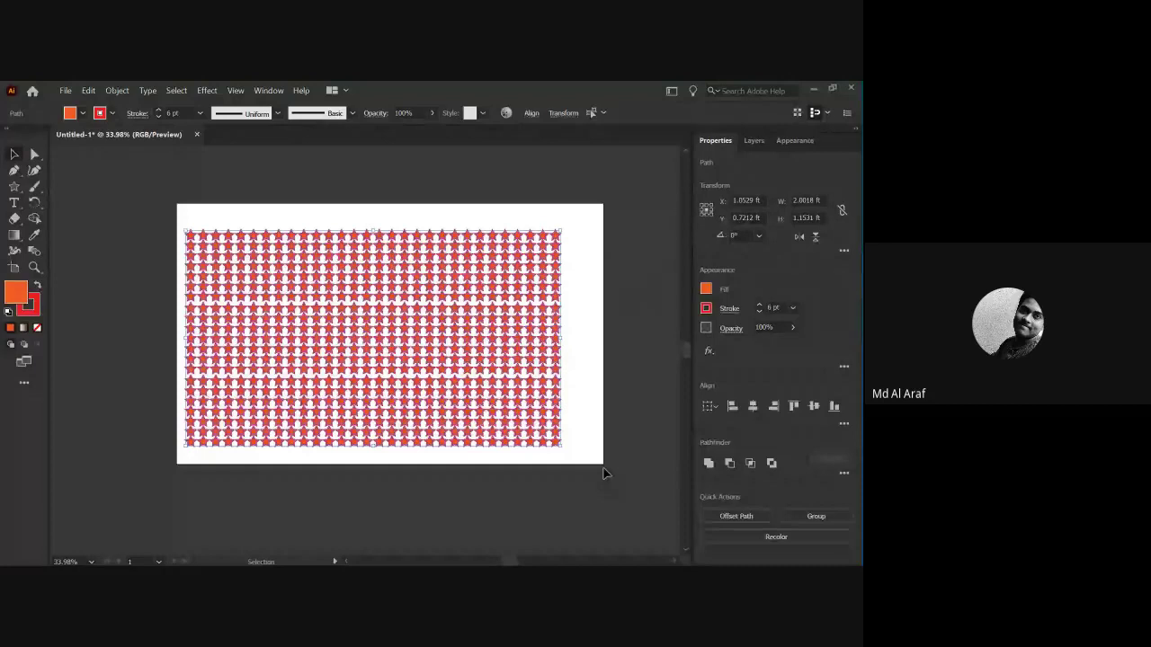
click(500, 481)
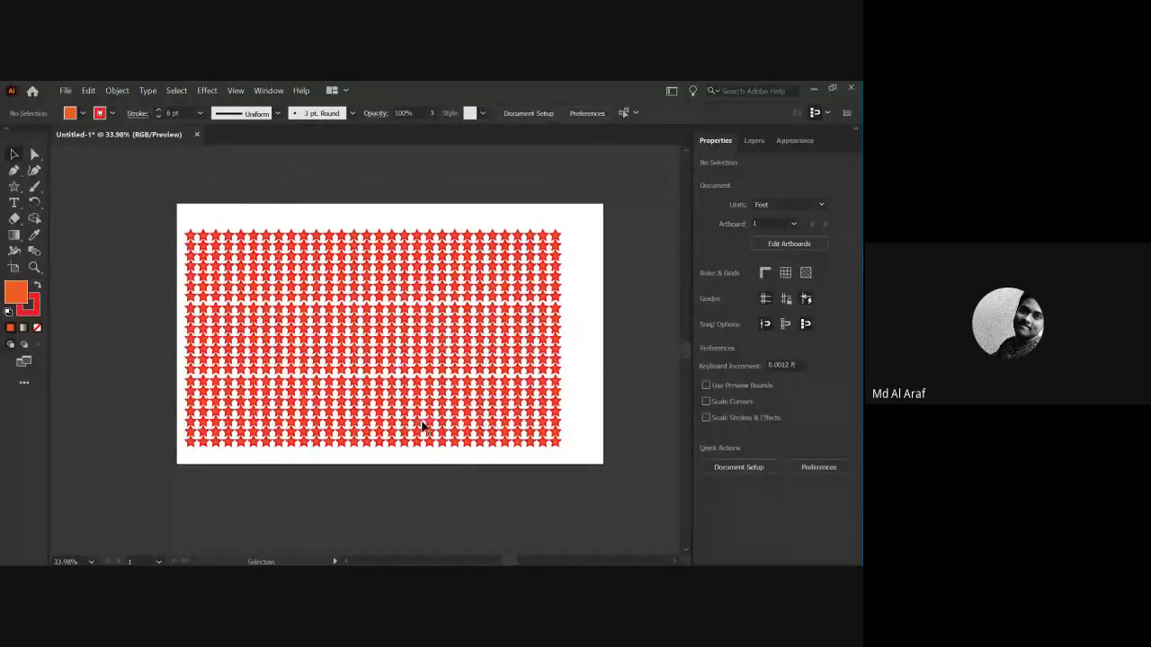
drag(432, 402, 376, 483)
click(390, 507)
key(a)
key(ctrl+z)
key(ctrl+shift+a)
key(v)
key(a)
key(v)
key(ctrl+a)
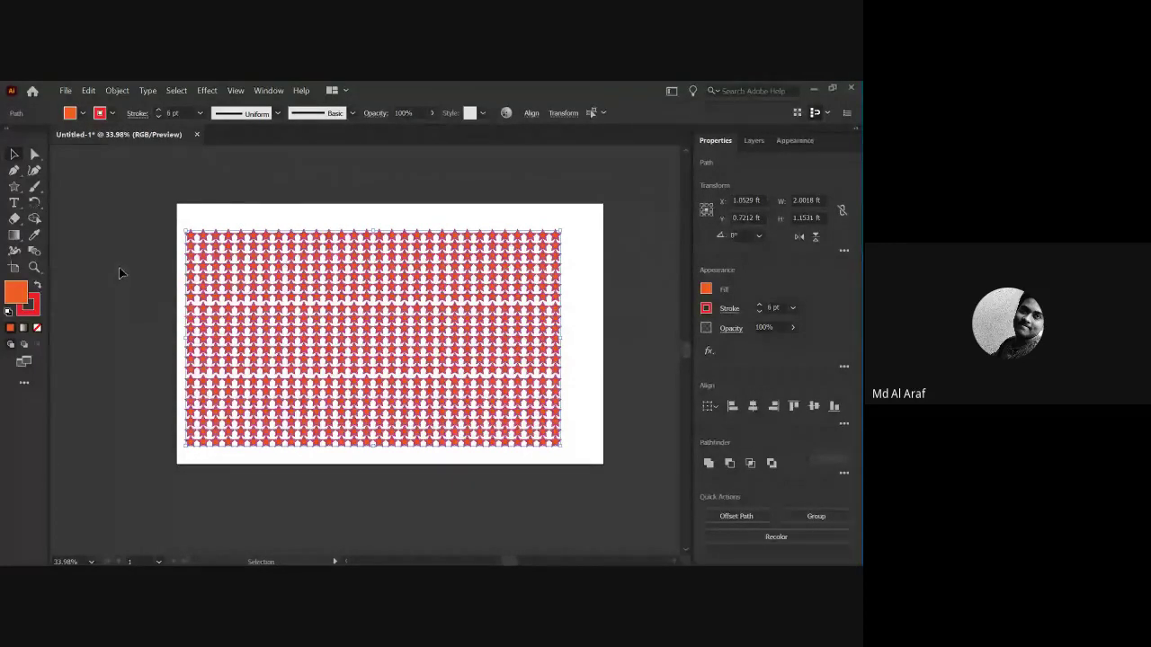
click(159, 207)
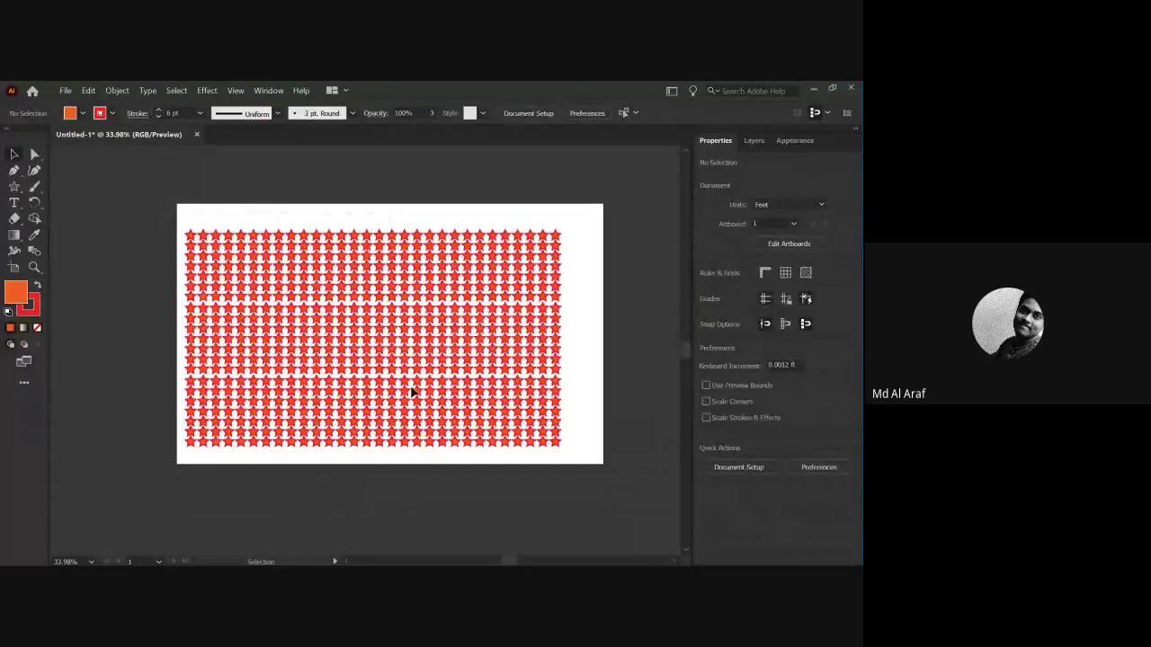
drag(530, 451, 585, 474)
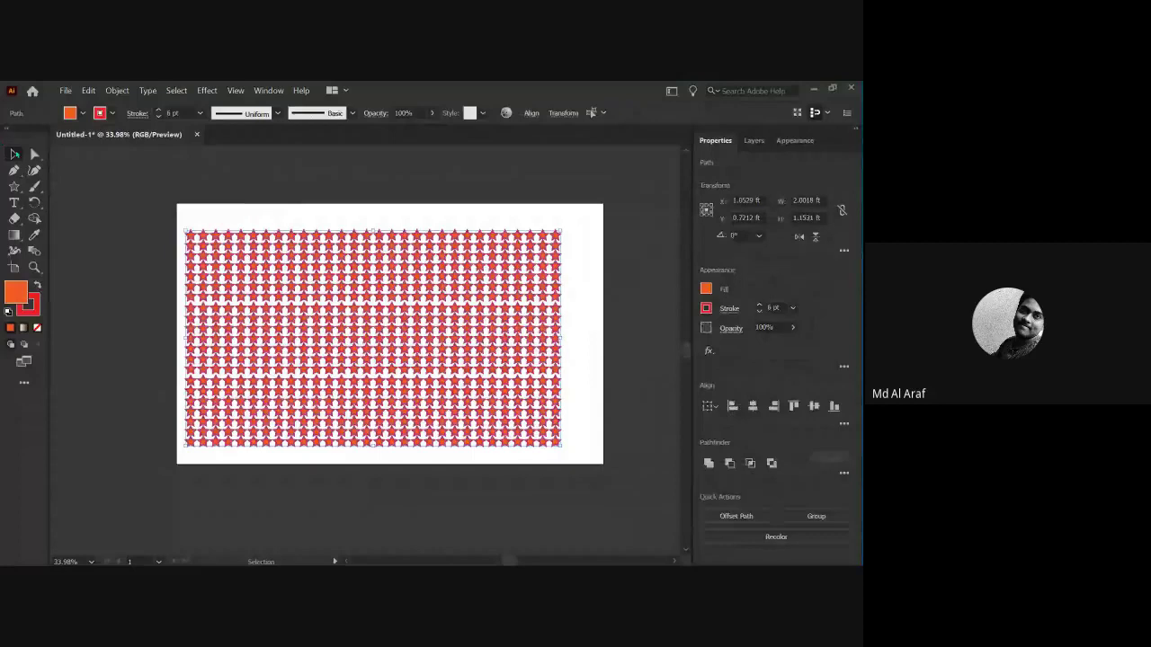
Cancel the Move dialog, select the star pattern and group it.
double_click(13, 155)
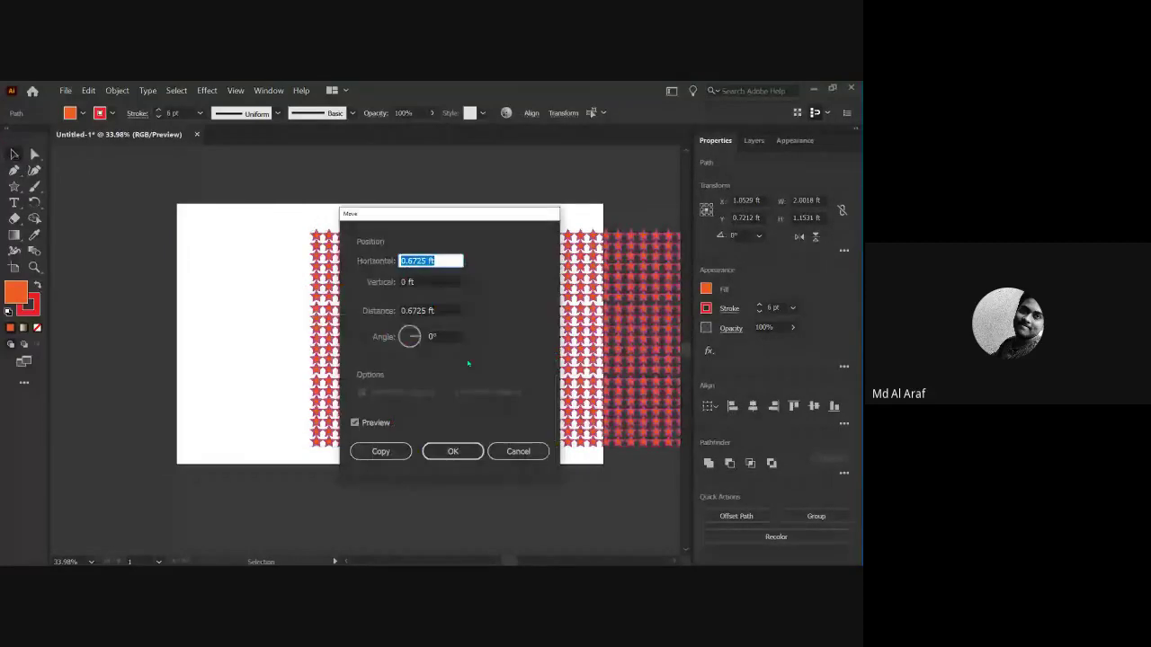
click(503, 457)
click(136, 198)
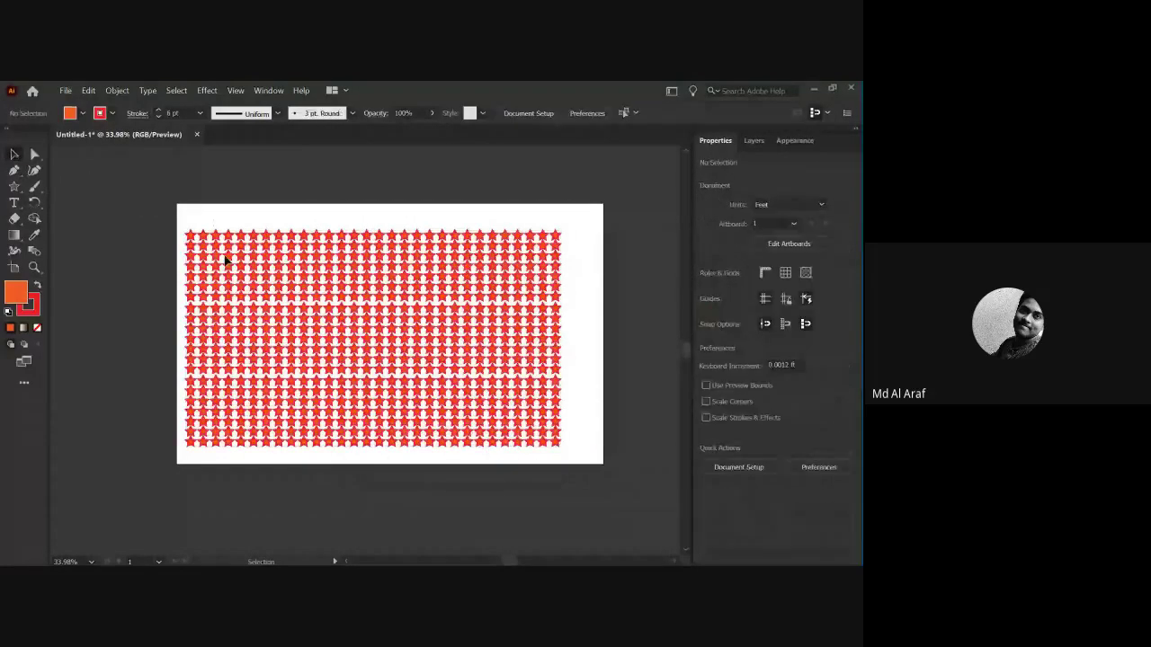
click(559, 382)
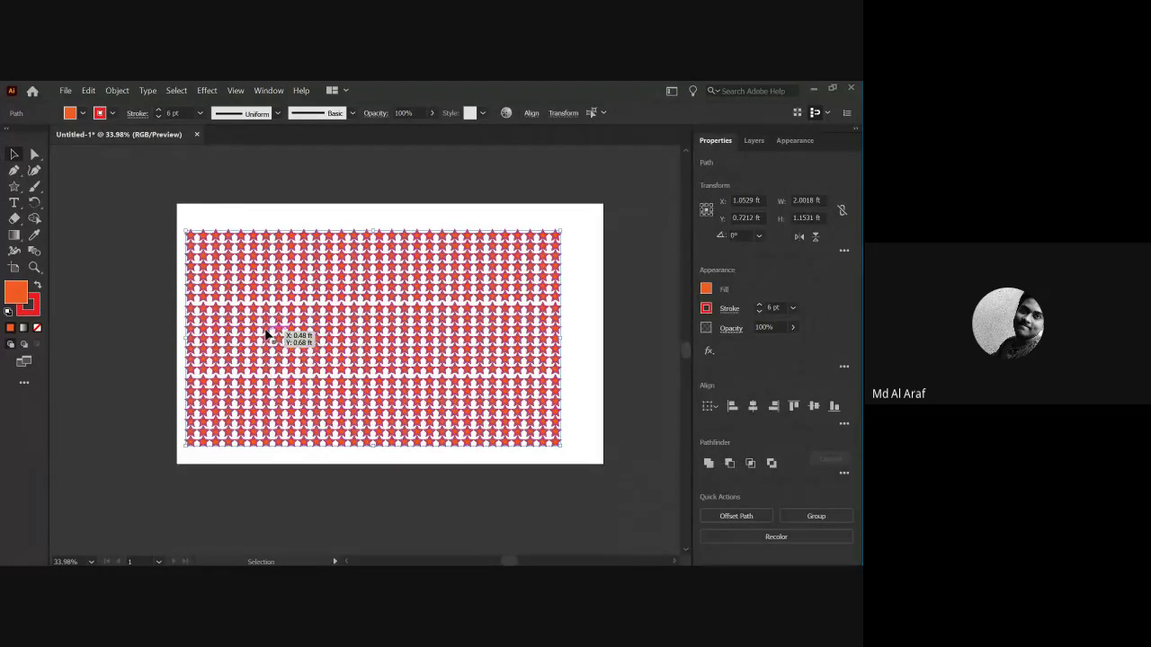
right_click(267, 335)
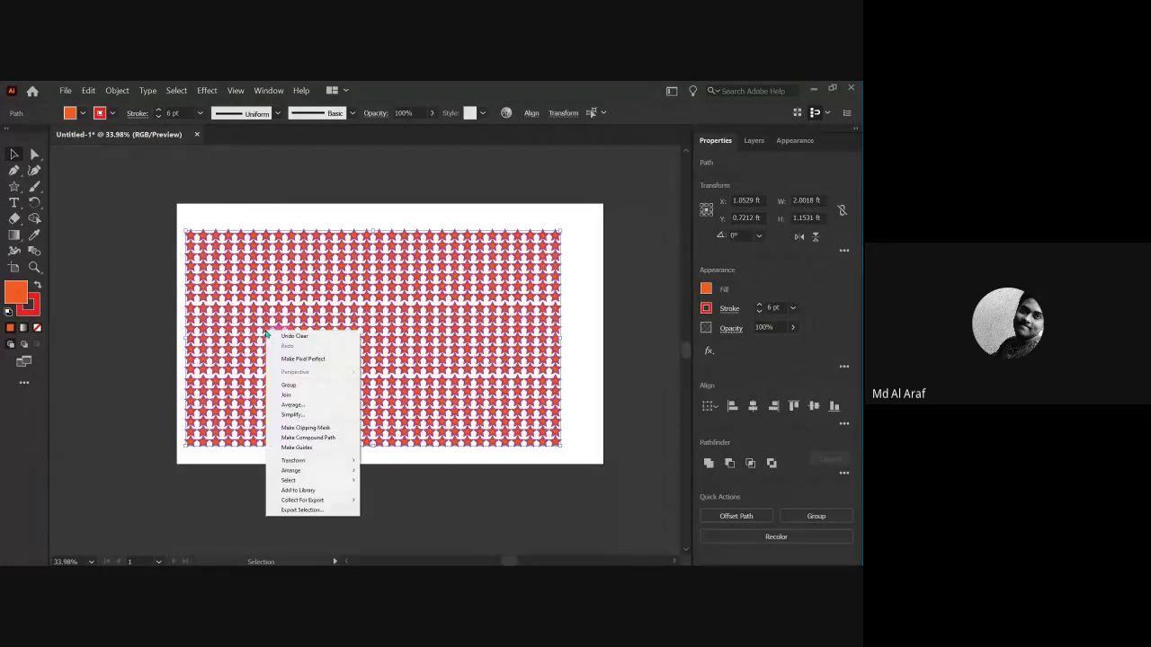
click(289, 385)
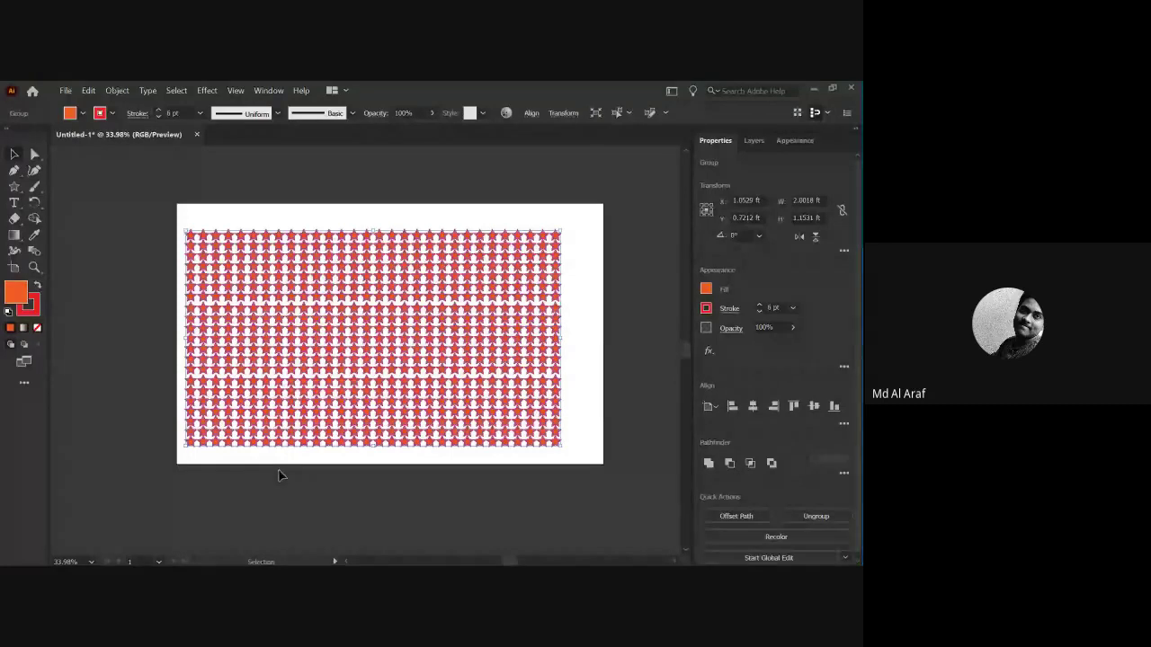
Move the grouped star pattern up and to the left.
right_click(281, 347)
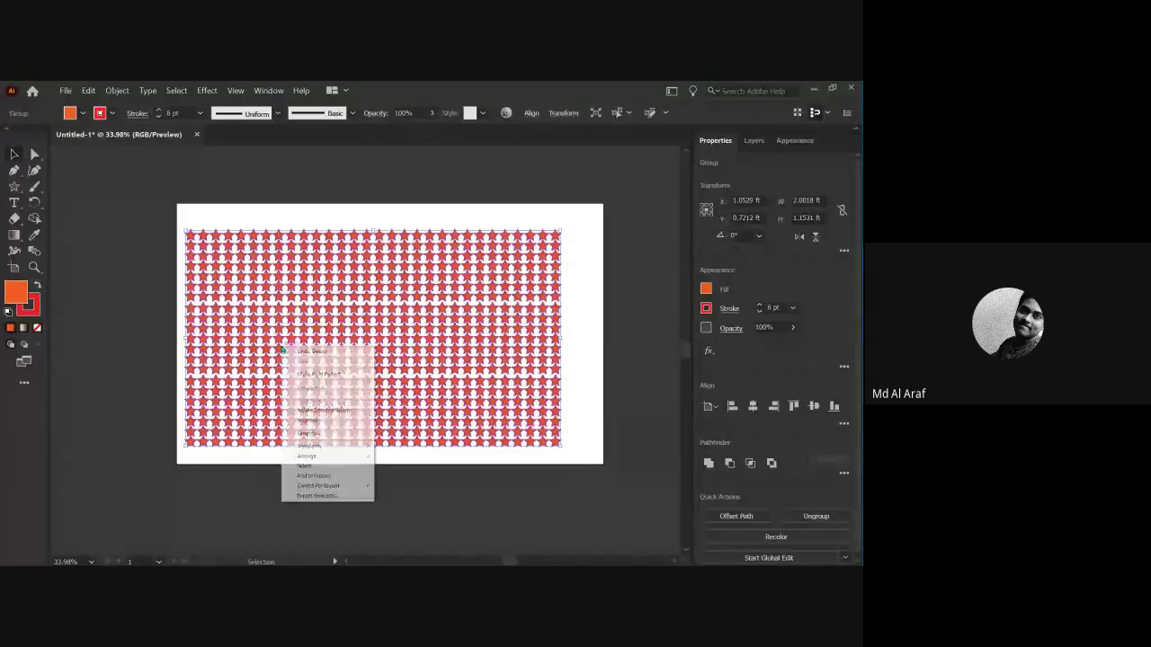
click(228, 493)
drag(357, 341, 422, 438)
scroll(372, 310, down, 3)
Pull four single stars out of the grid to below the artboard.
click(460, 400)
drag(414, 385, 446, 445)
drag(471, 380, 488, 458)
drag(378, 357, 385, 447)
drag(400, 403, 408, 459)
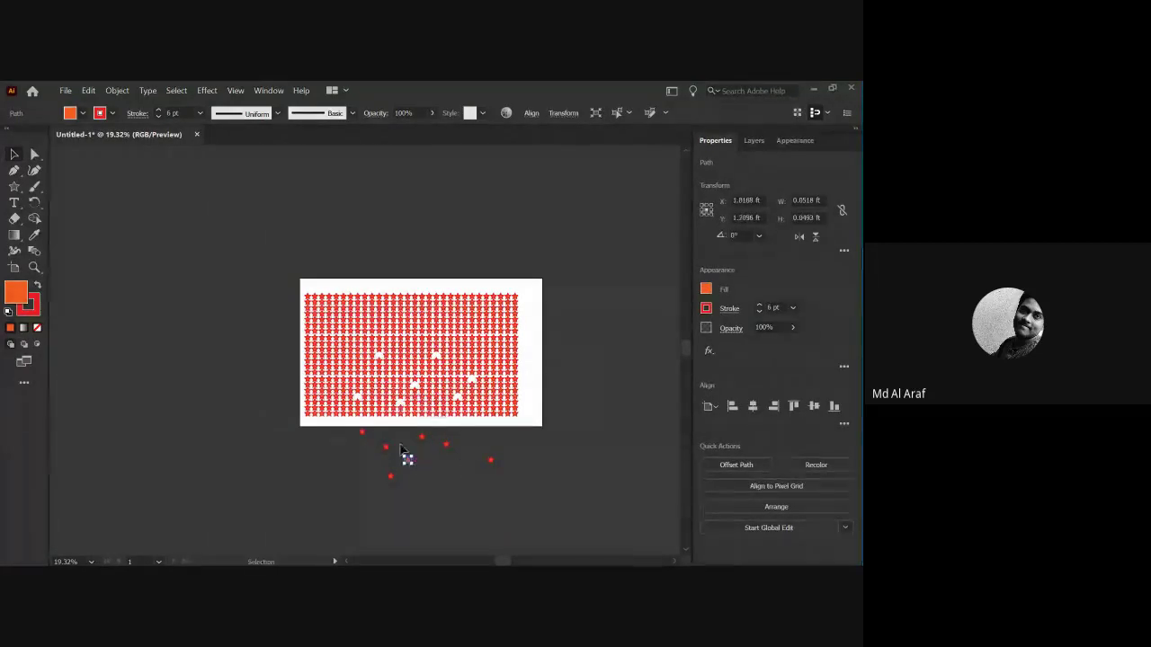
click(466, 472)
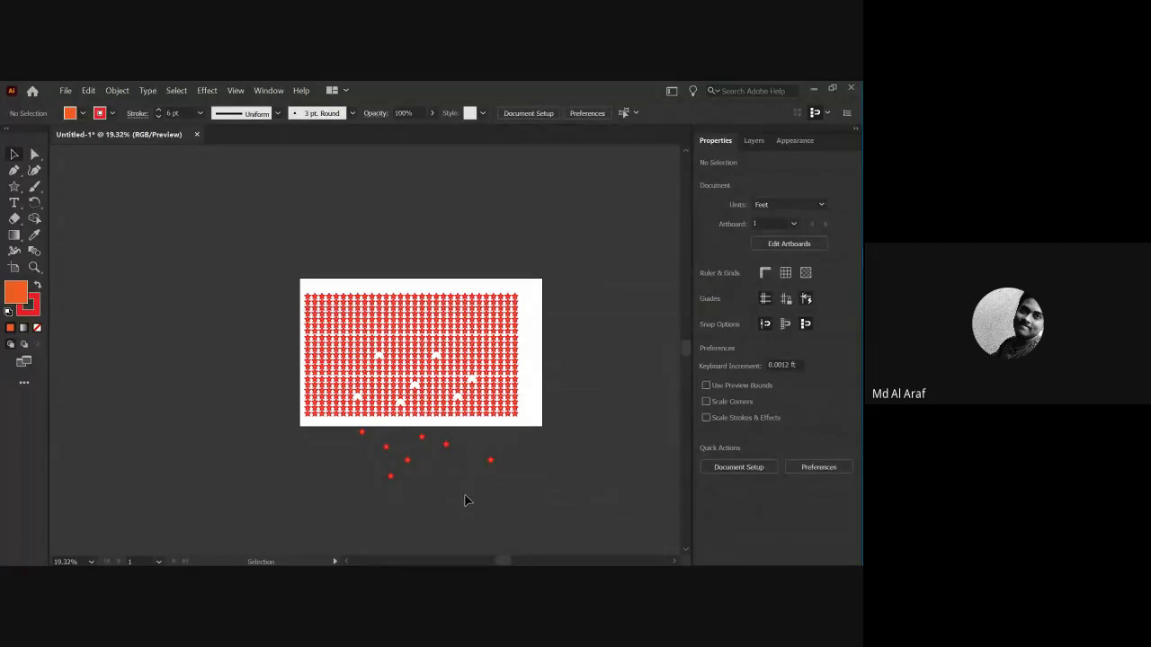
Zoom in on the pattern and undo the moves so every star returns, then select all.
key(z)
click(422, 450)
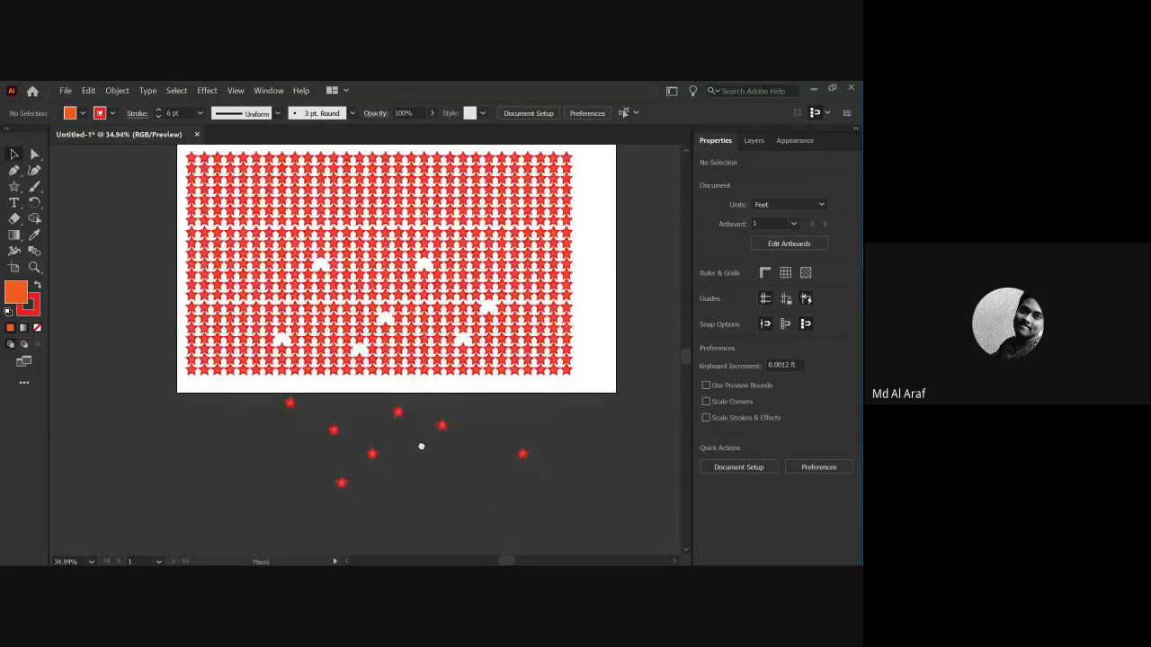
click(422, 447)
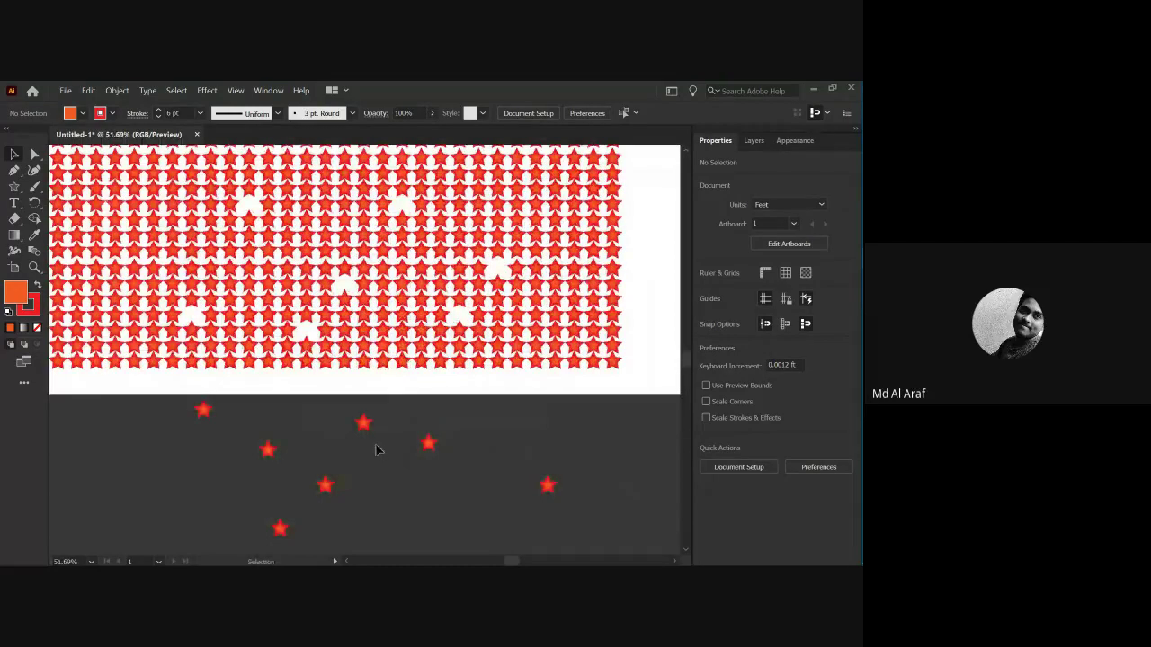
key(a)
key(ctrl+z)
key(ctrl+z)
key(ctrl+z)
key(ctrl+z)
key(ctrl+z)
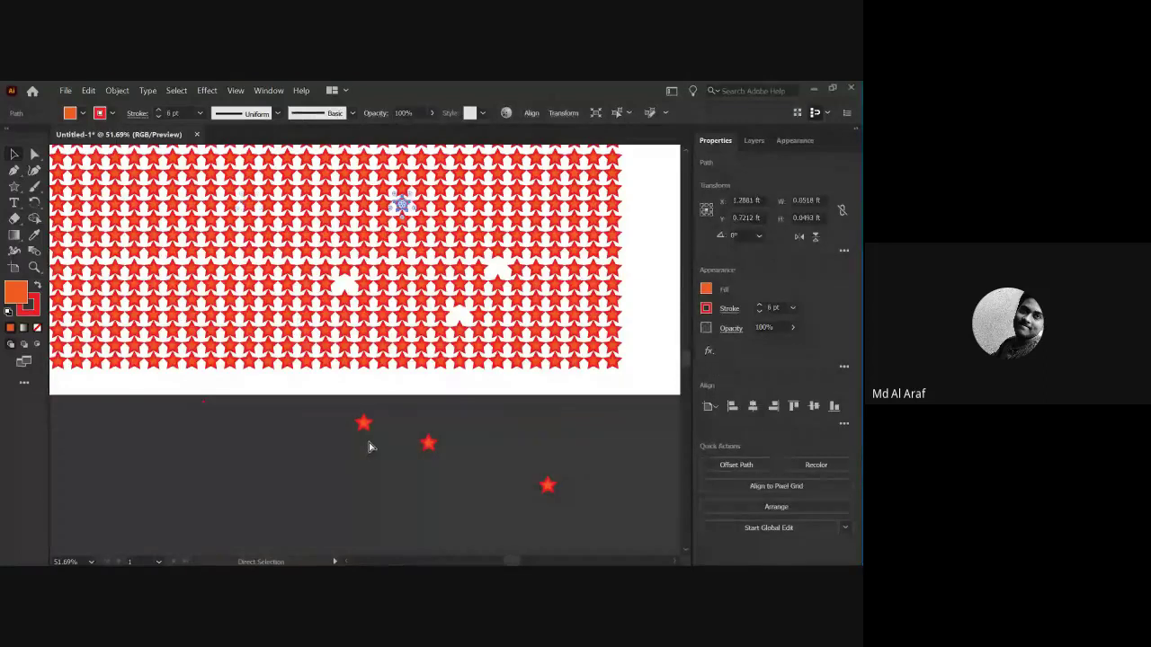
key(ctrl+z)
key(ctrl+z)
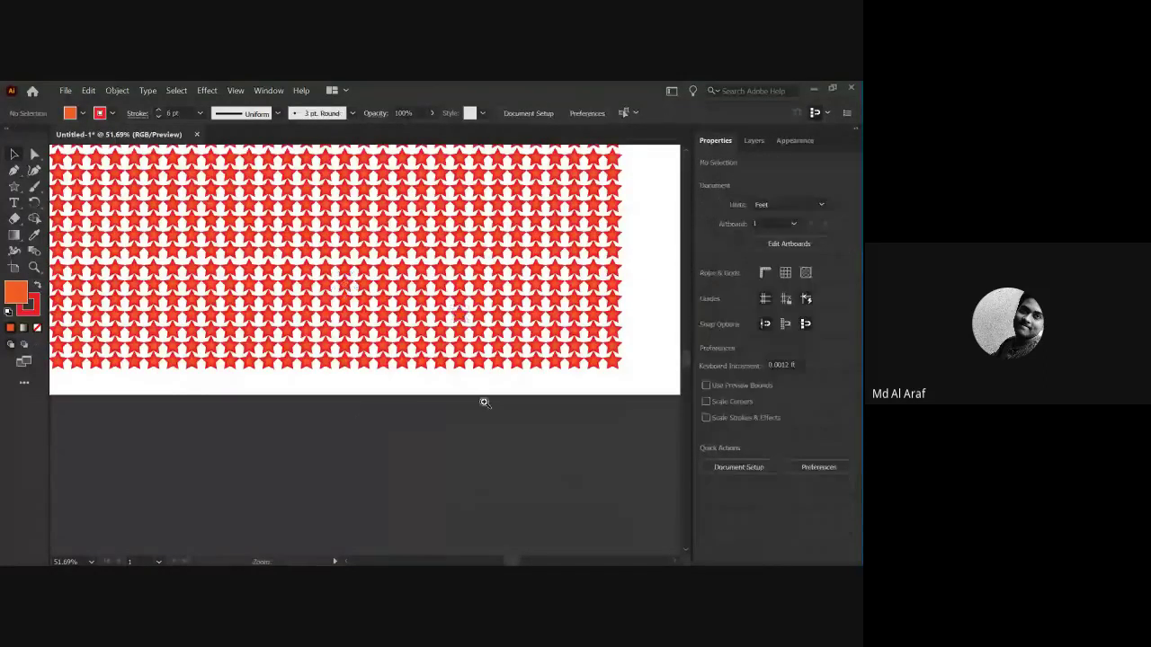
alt+scroll(481, 401, down, 5)
key(v)
key(ctrl+a)
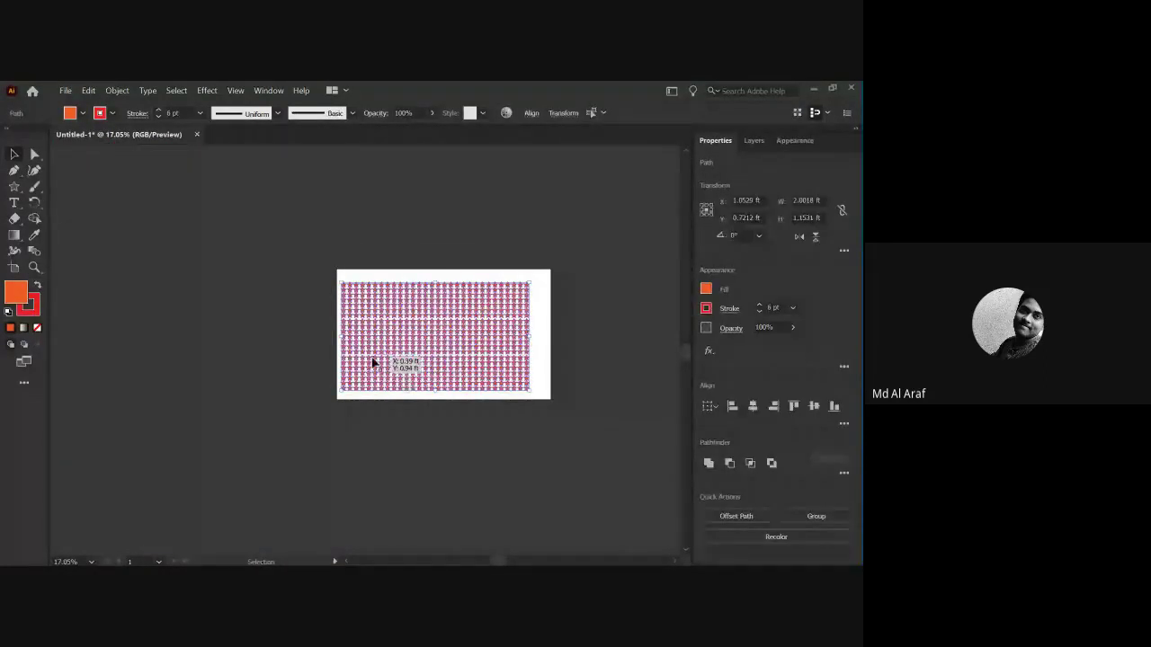
Group the star pattern and move it lower on the artboard.
right_click(373, 358)
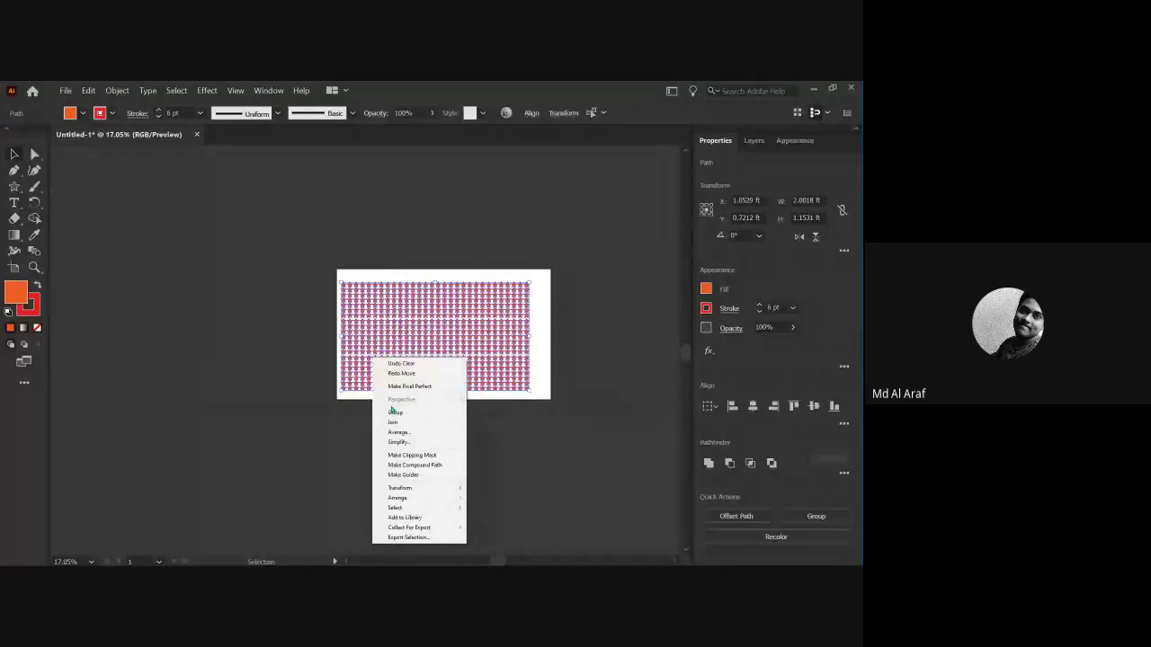
click(394, 413)
click(399, 411)
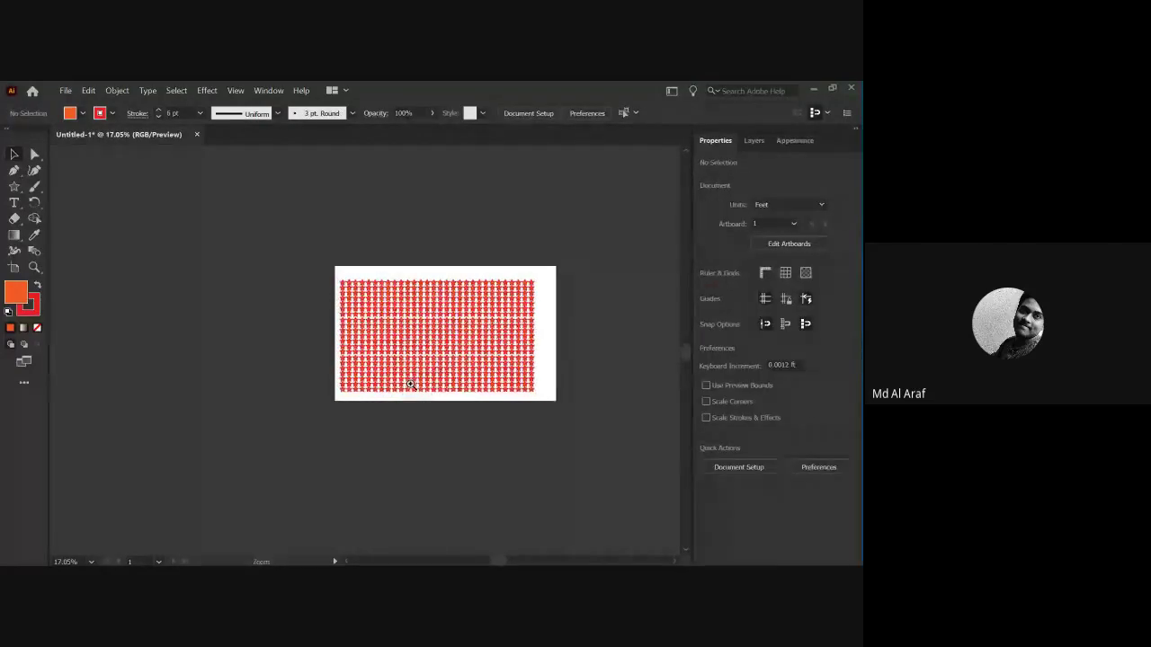
scroll(396, 409, up, 4)
drag(297, 346, 335, 450)
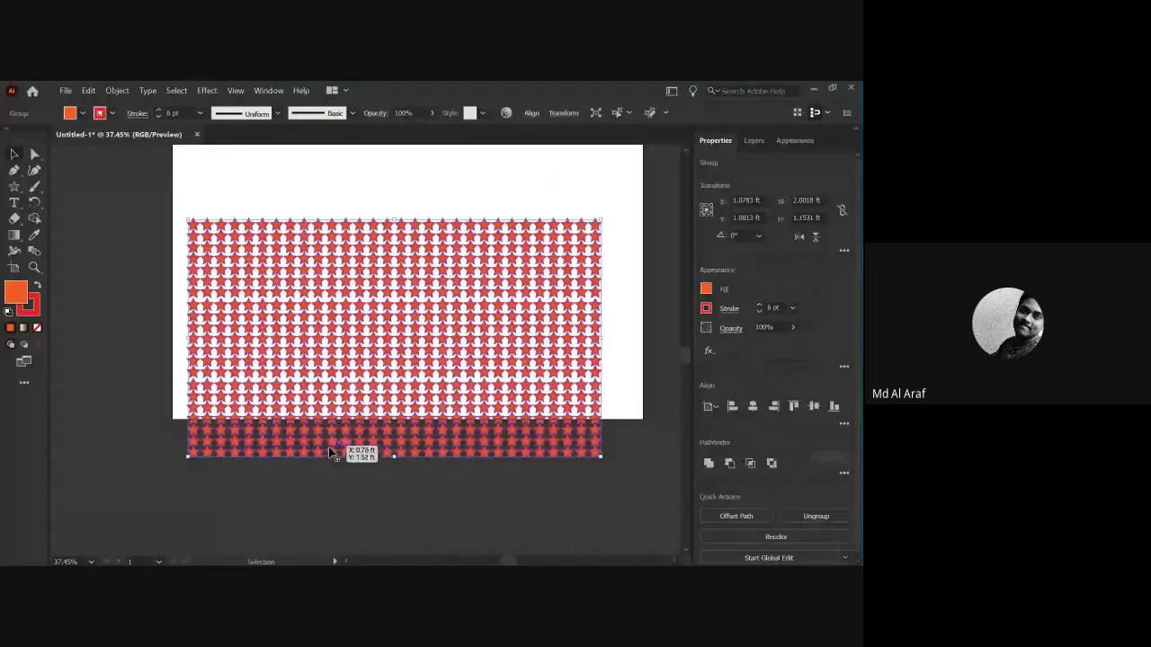
Select the star group and delete it.
click(300, 438)
drag(303, 438, 303, 438)
key(Delete)
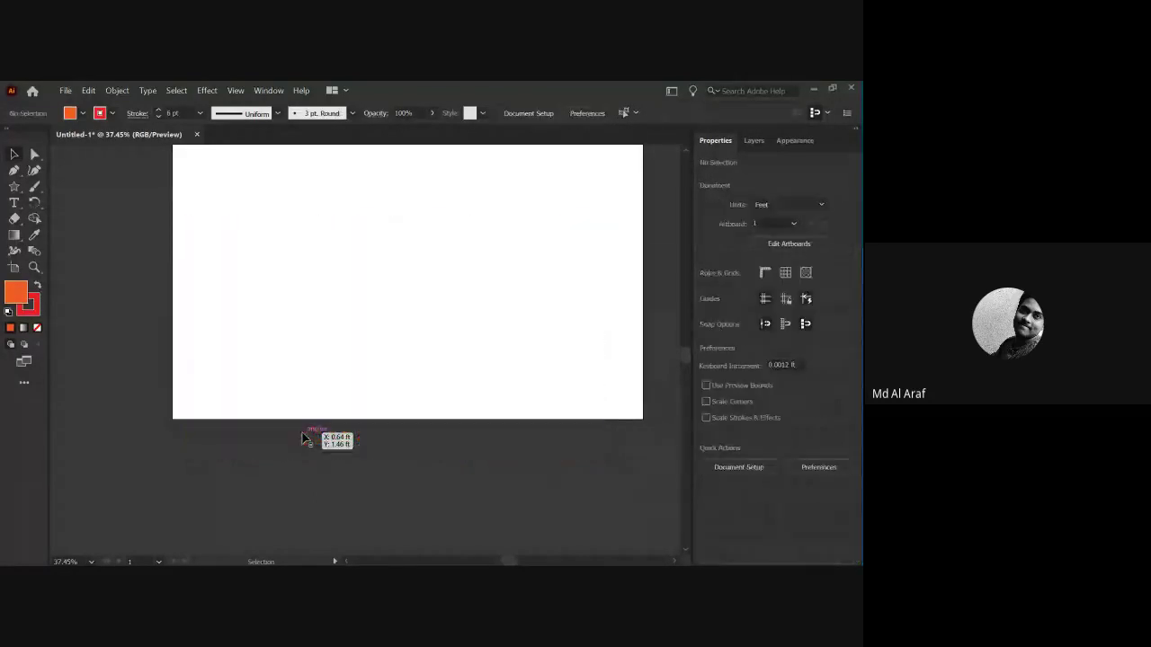
key(ctrl+0)
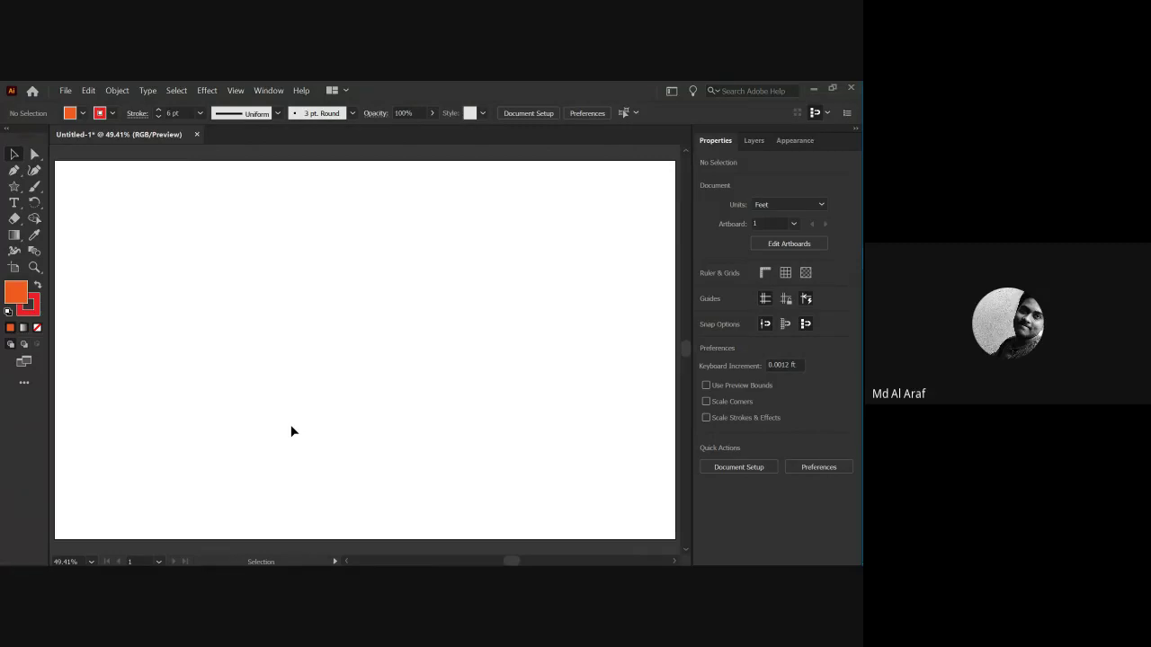
drag(13, 186, 77, 187)
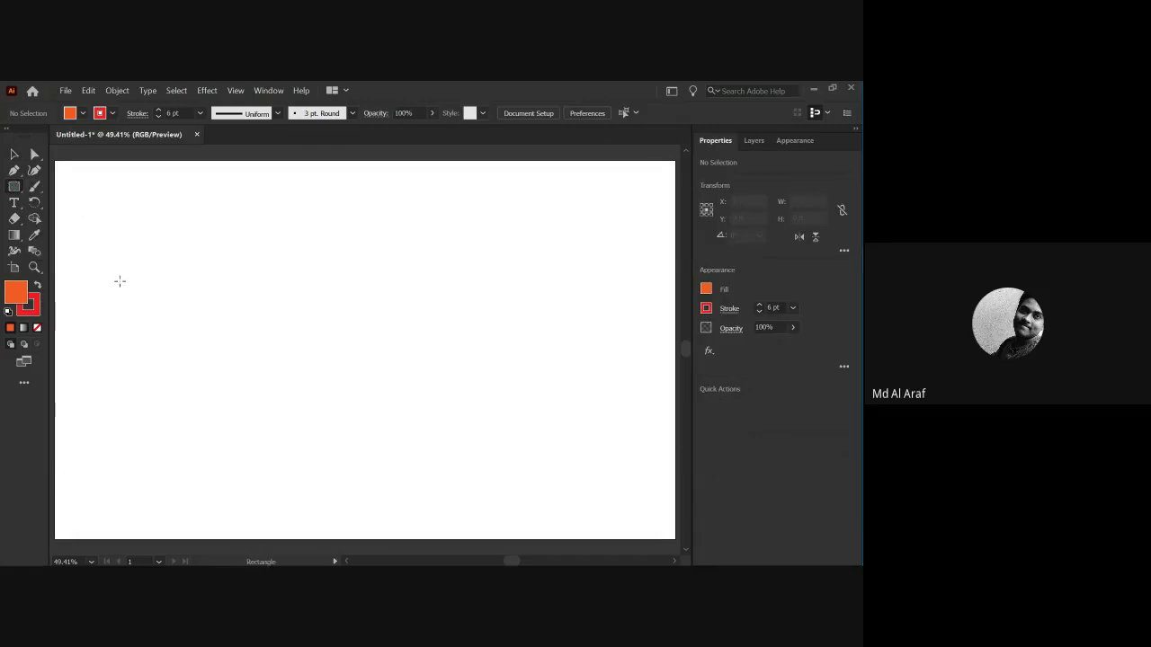
drag(191, 254, 199, 262)
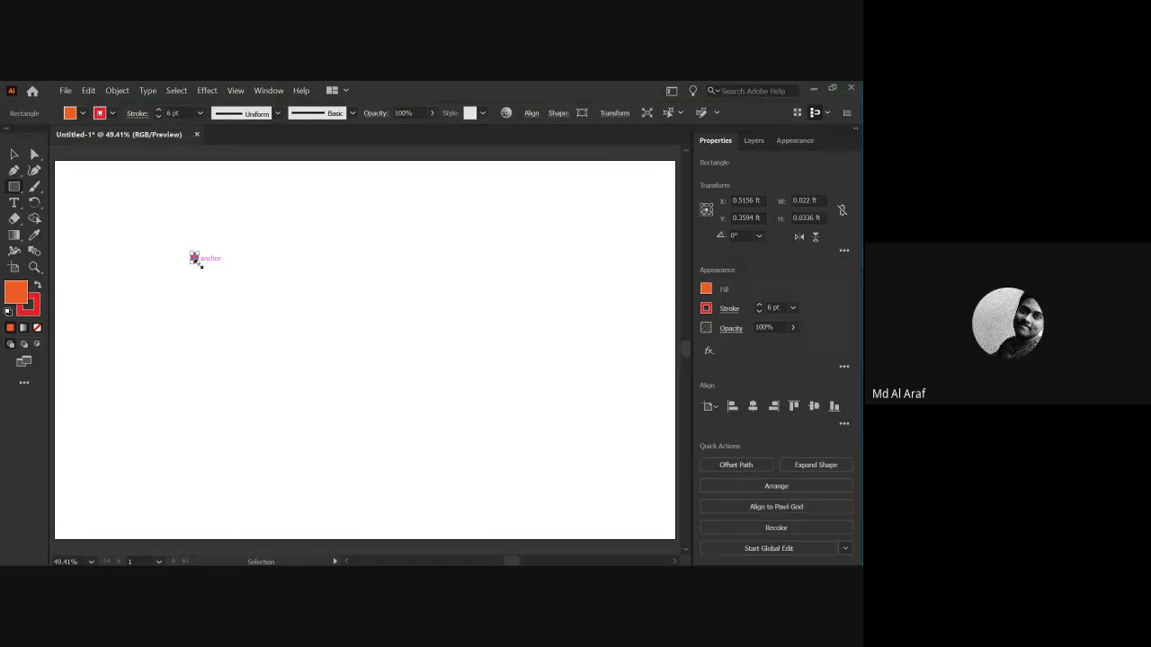
key(Delete)
key(v)
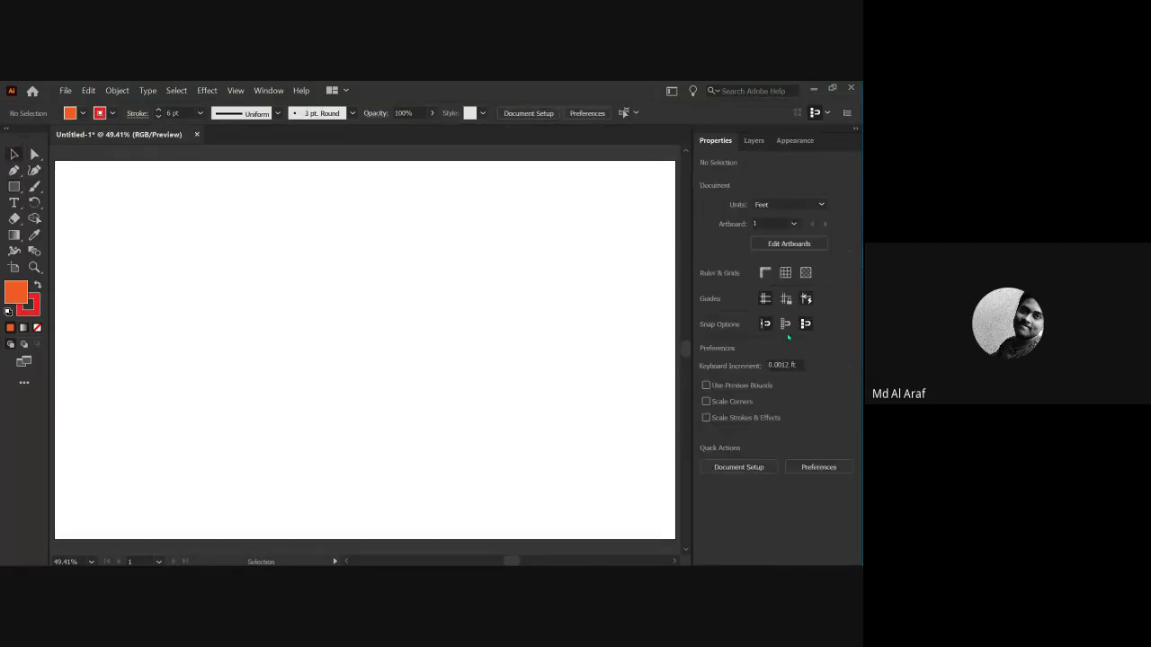
mouse_move(833, 257)
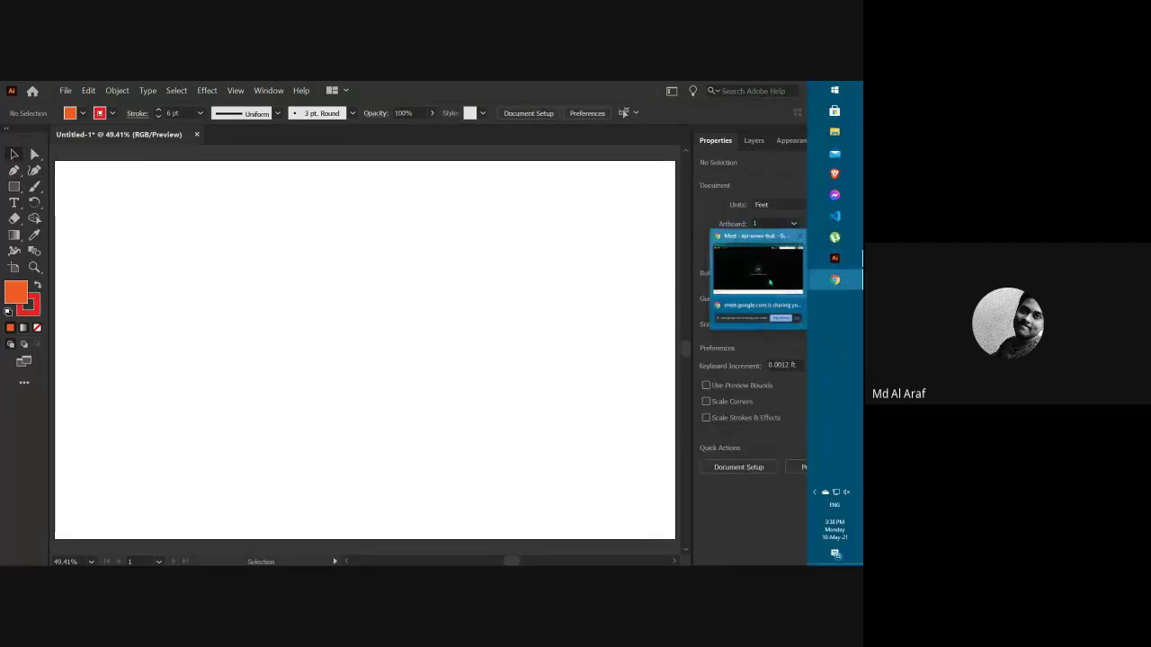
Search 'google' in a new Chrome tab, open the first image result and snip the logo.
click(758, 269)
click(120, 88)
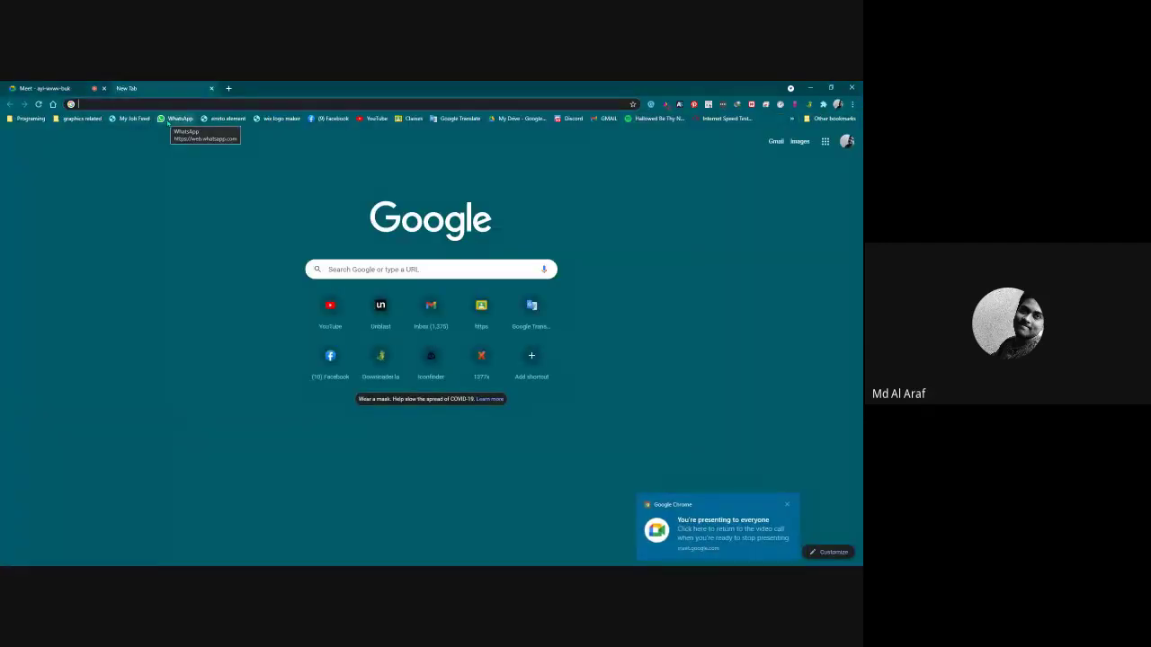
text(google)
key(Return)
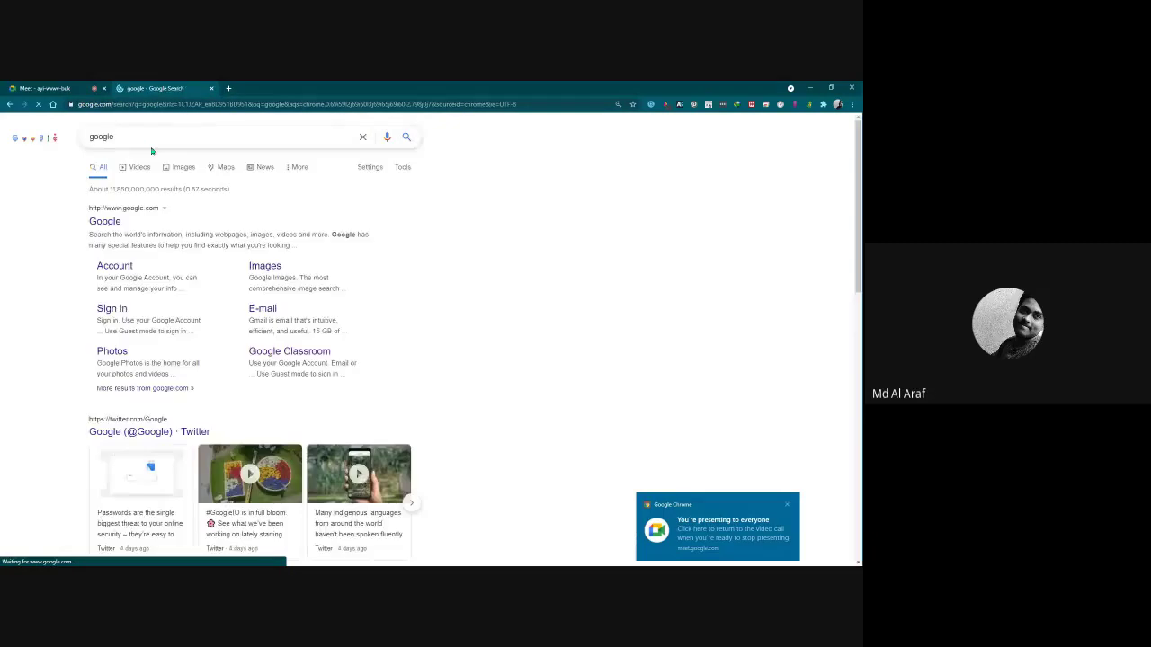
click(100, 268)
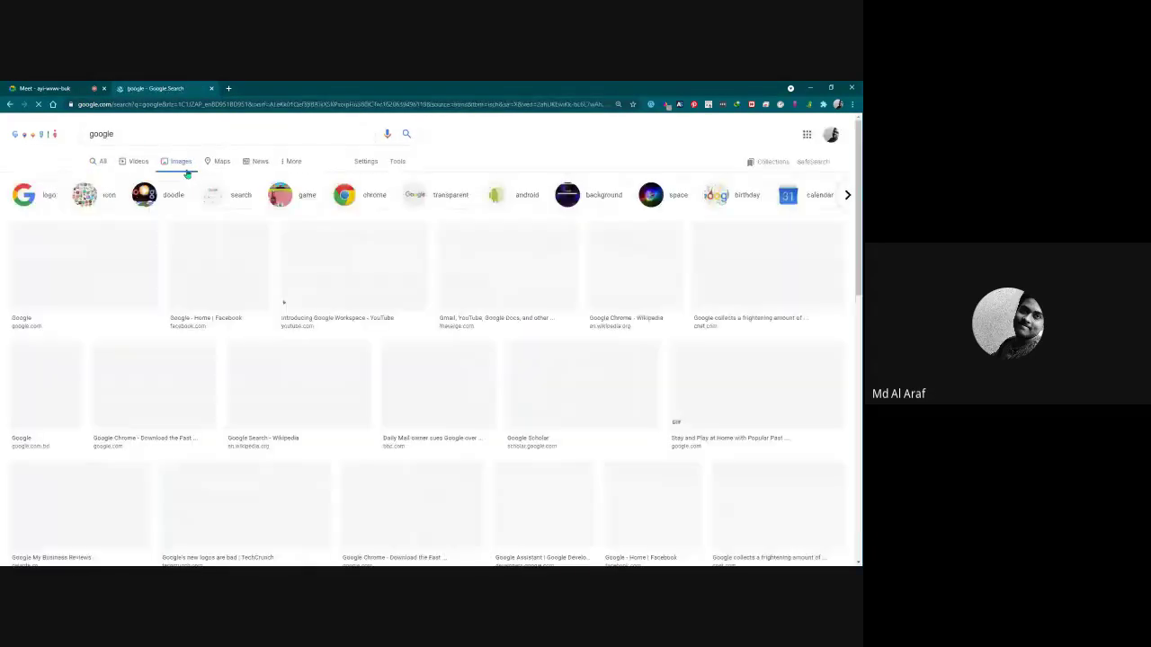
click(105, 276)
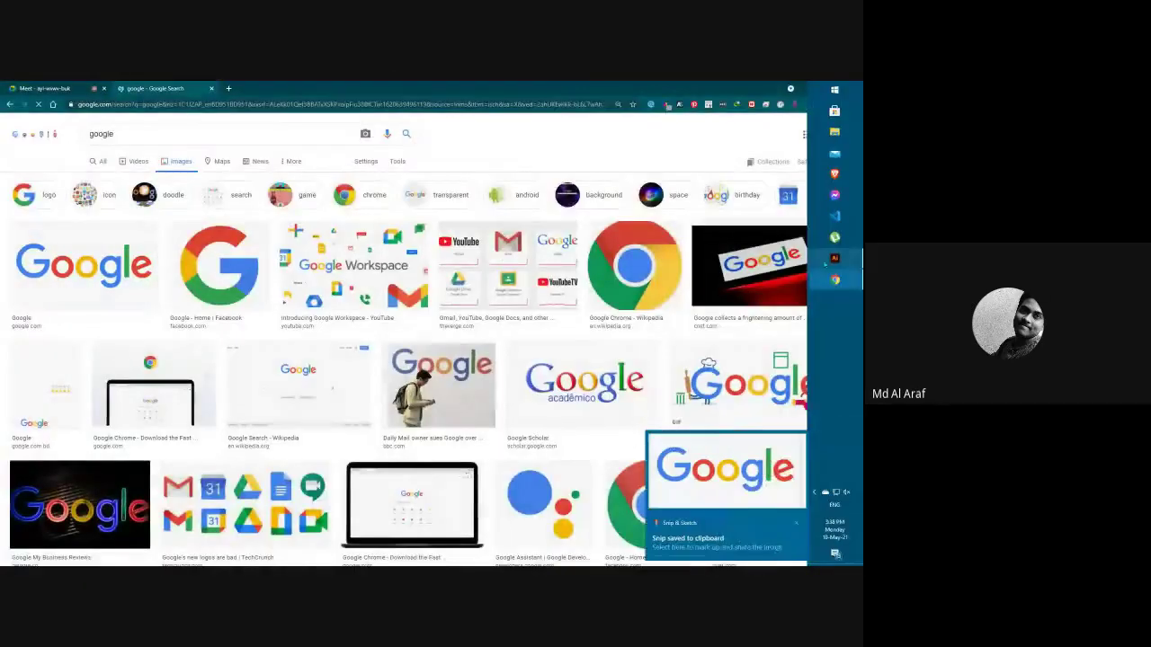
key(alt+Tab)
Paste the Google logo onto the artboard, move it up-left and scale it up.
key(ctrl+v)
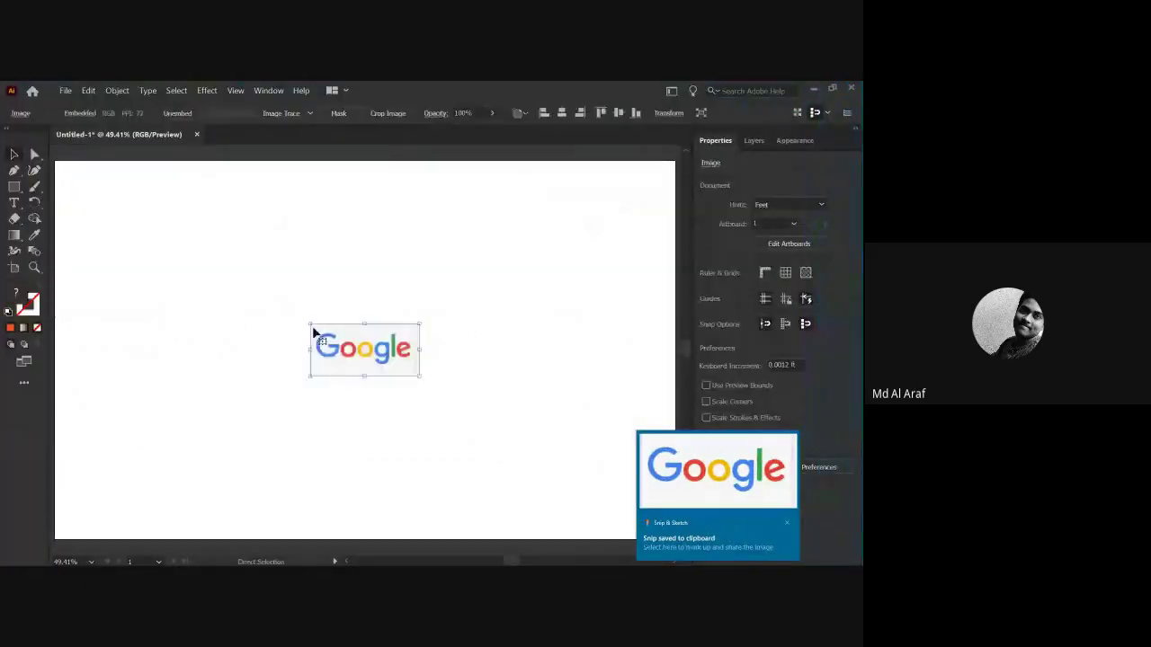
drag(364, 373, 465, 419)
drag(376, 339, 352, 339)
click(340, 392)
click(345, 341)
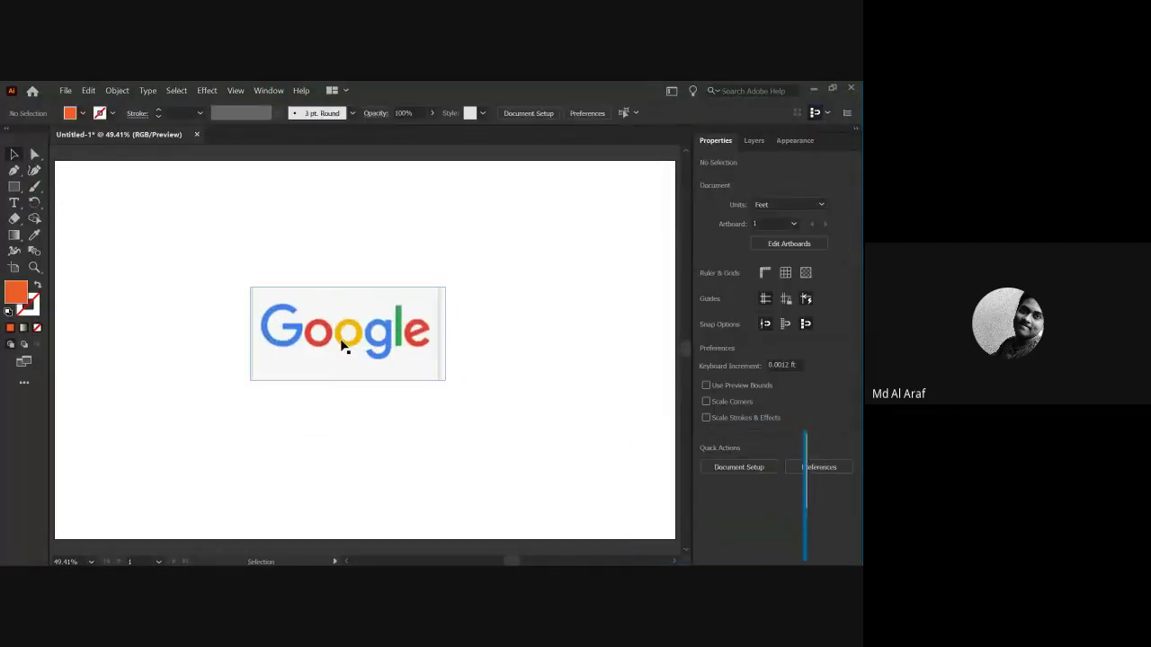
click(158, 322)
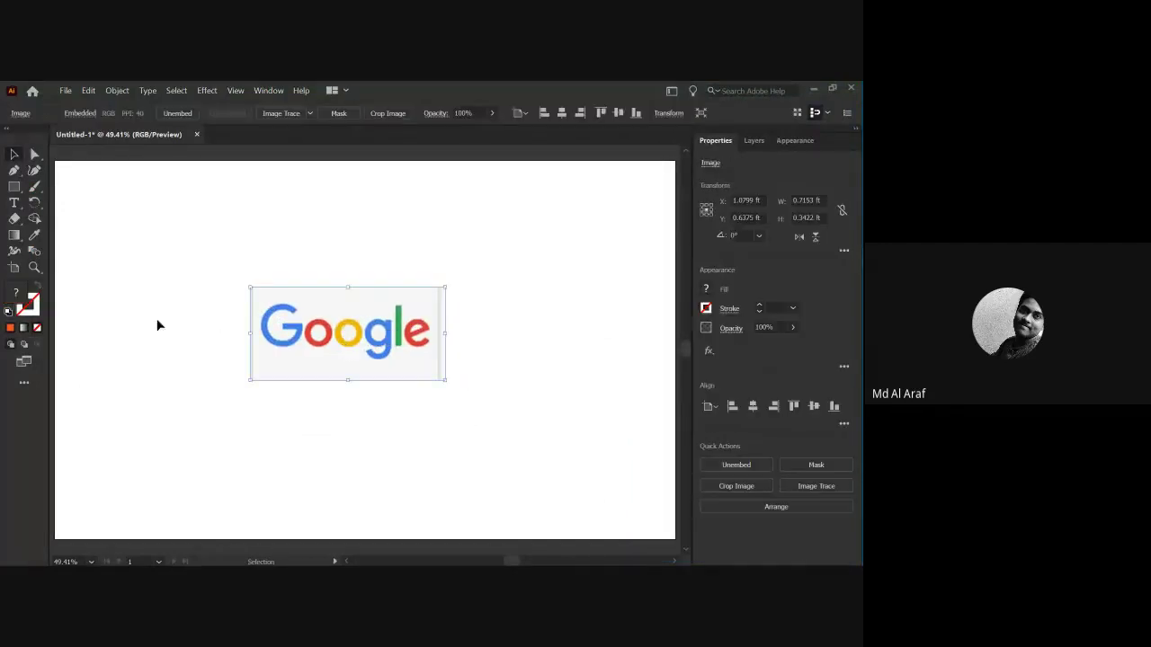
click(290, 338)
click(220, 369)
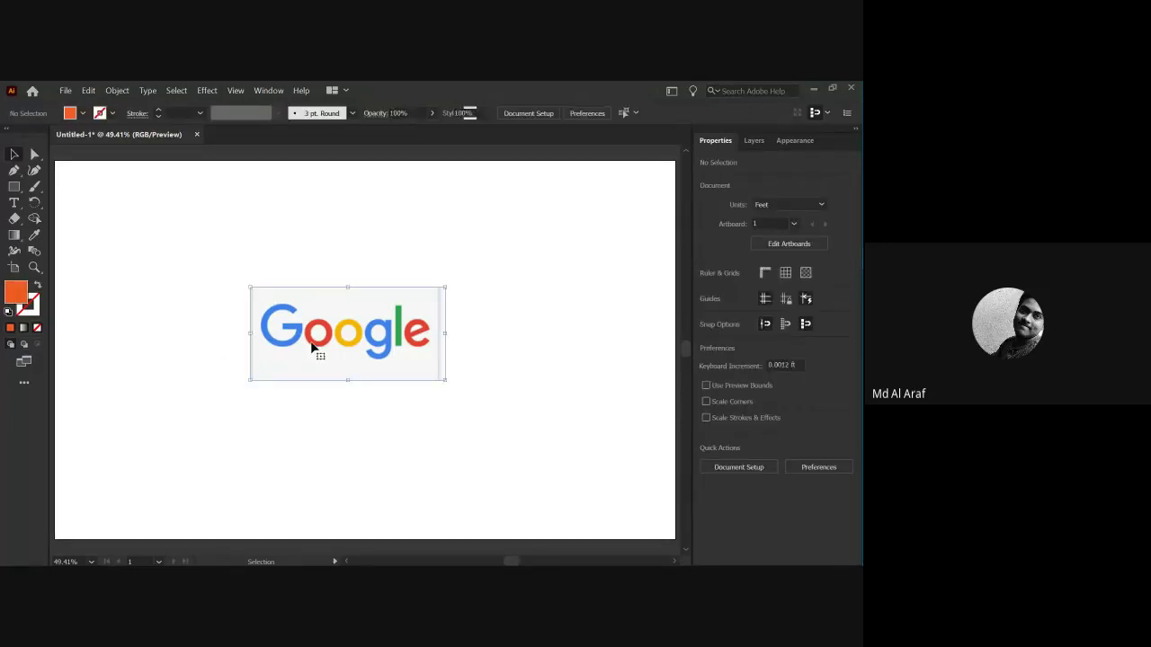
click(310, 347)
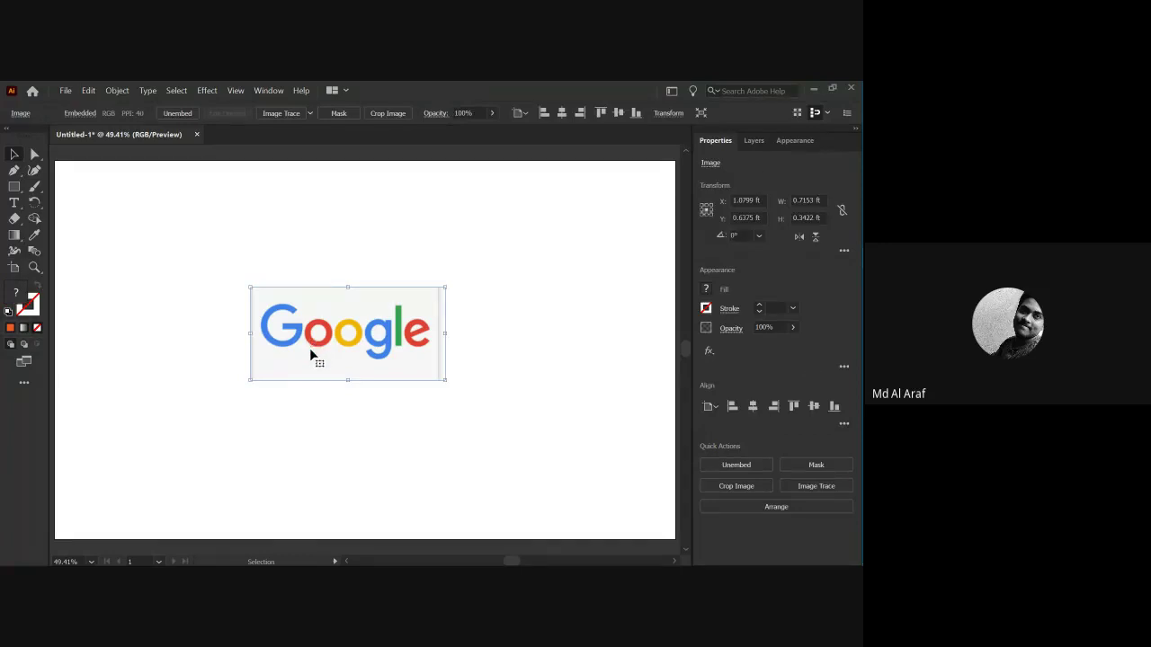
click(314, 387)
click(252, 290)
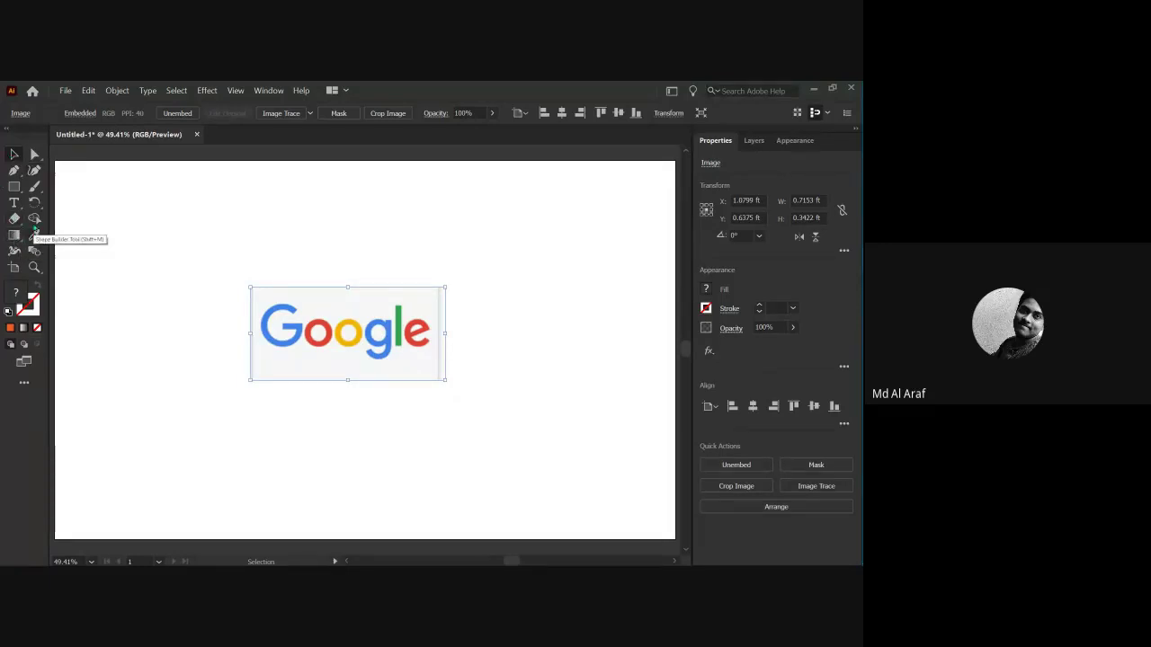
Try the Rotate tool, then zoom in closely on the logo's yellow letter o.
click(34, 203)
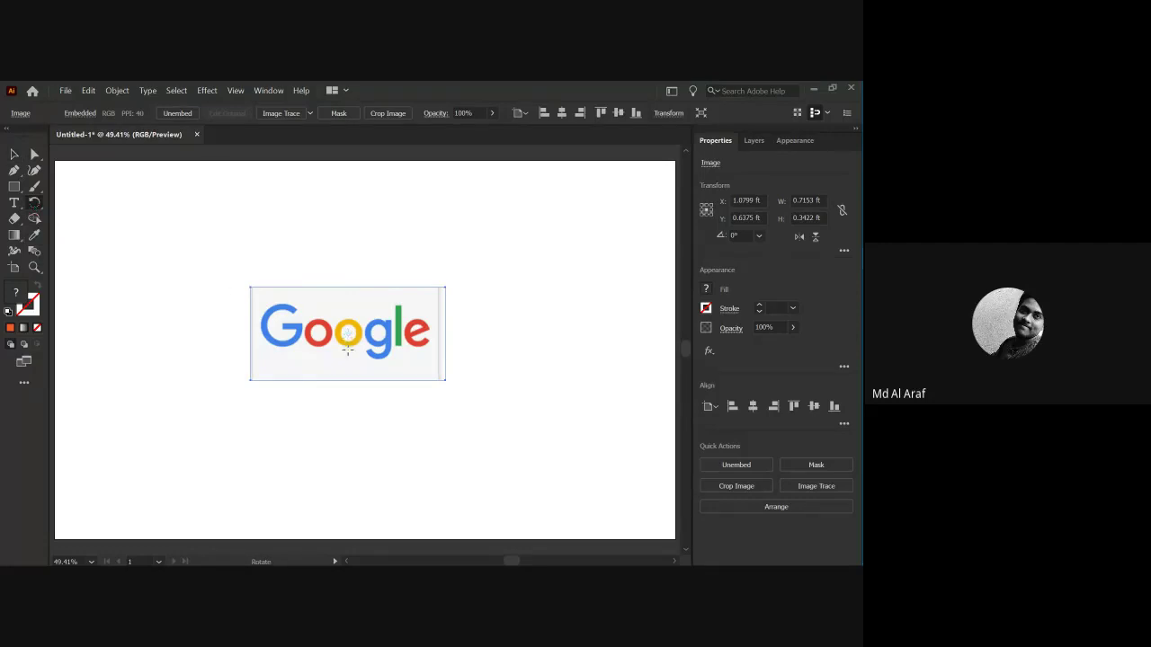
drag(347, 337, 373, 386)
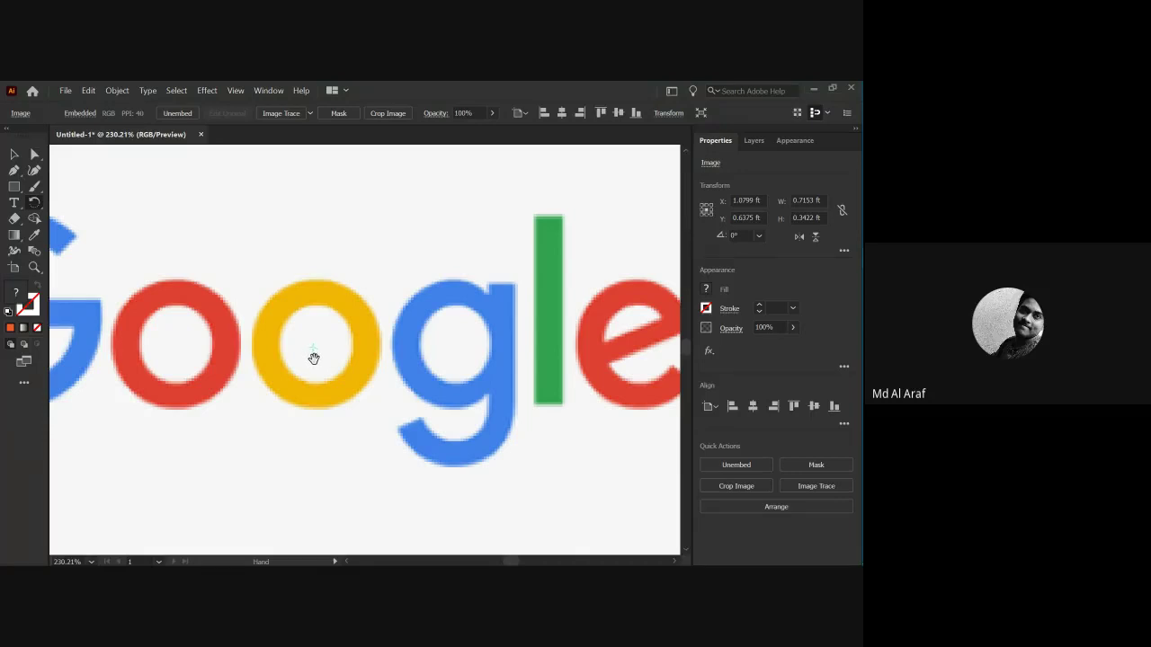
scroll(312, 358, down, 5)
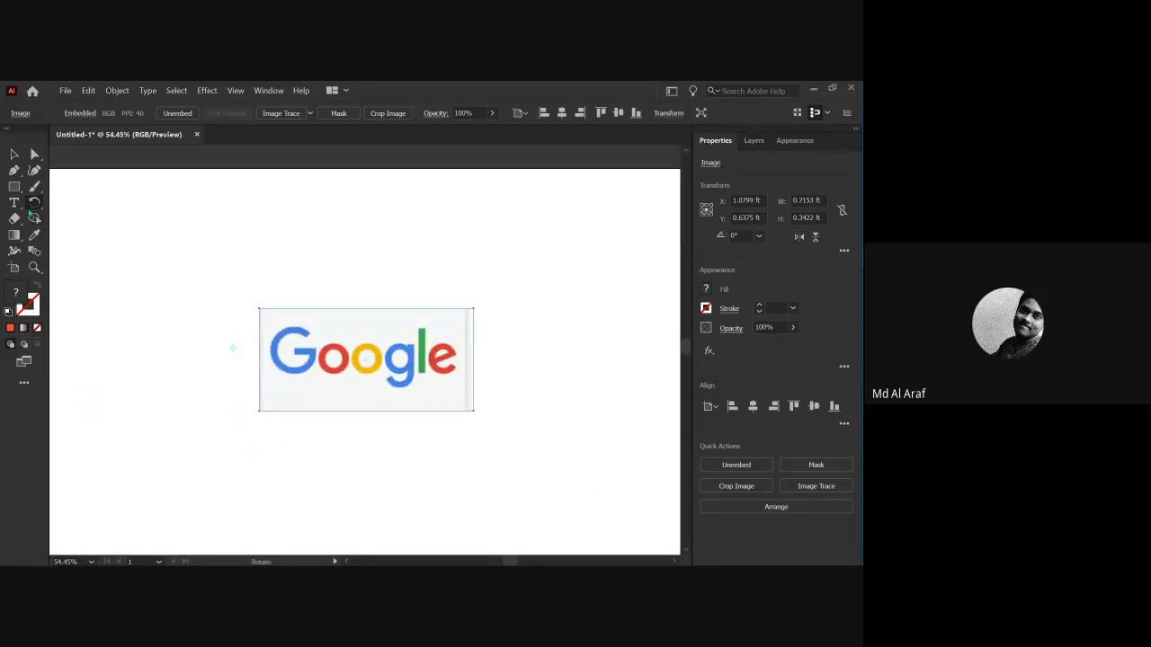
key(v)
click(171, 302)
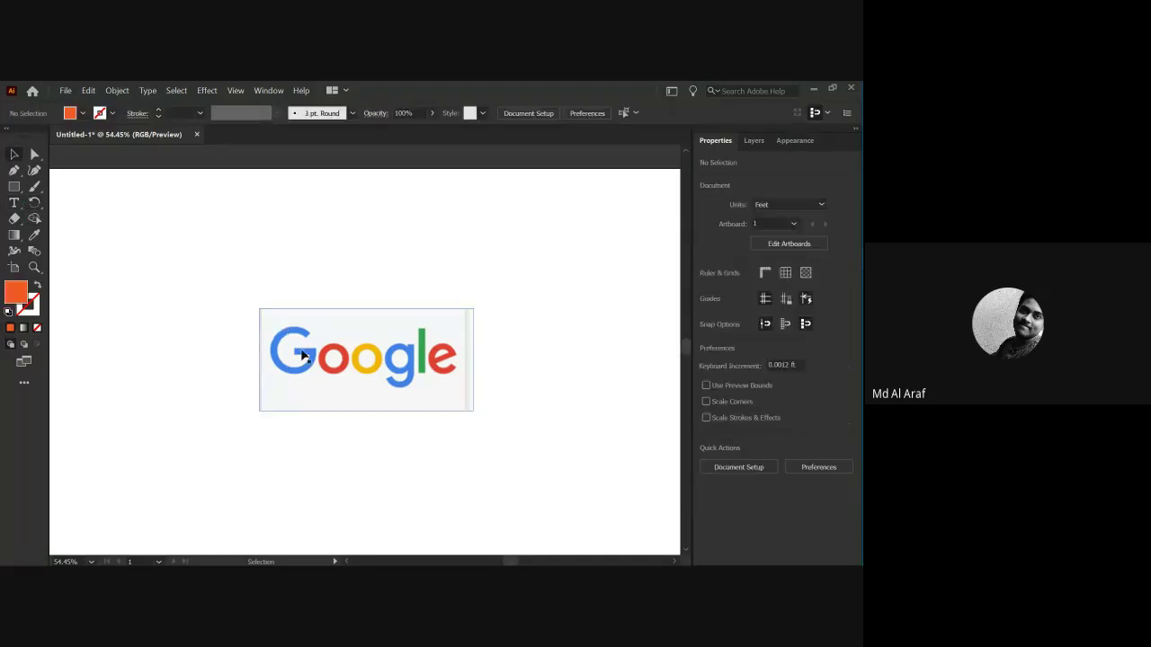
key(z)
click(296, 348)
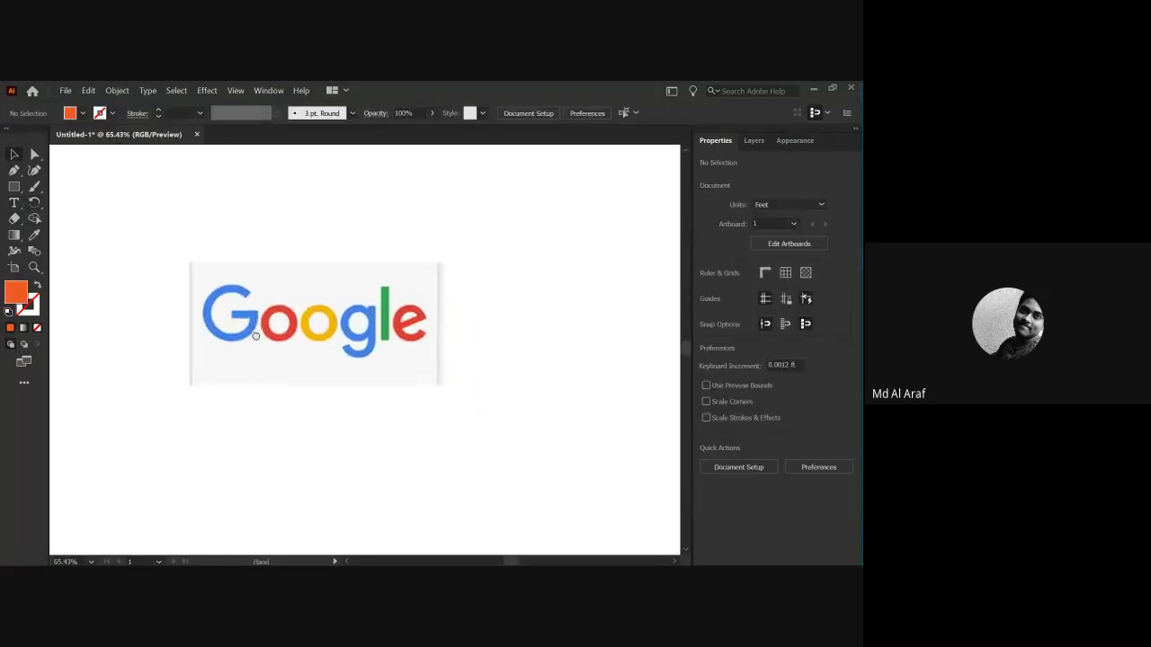
key(v)
click(269, 369)
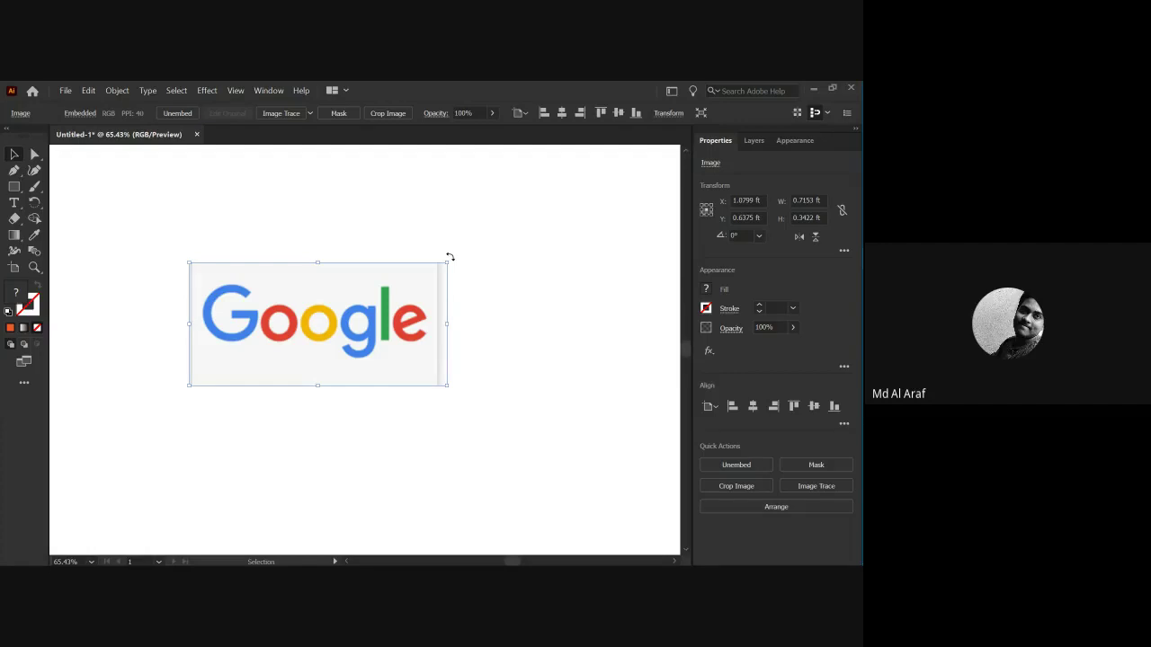
drag(450, 258, 427, 414)
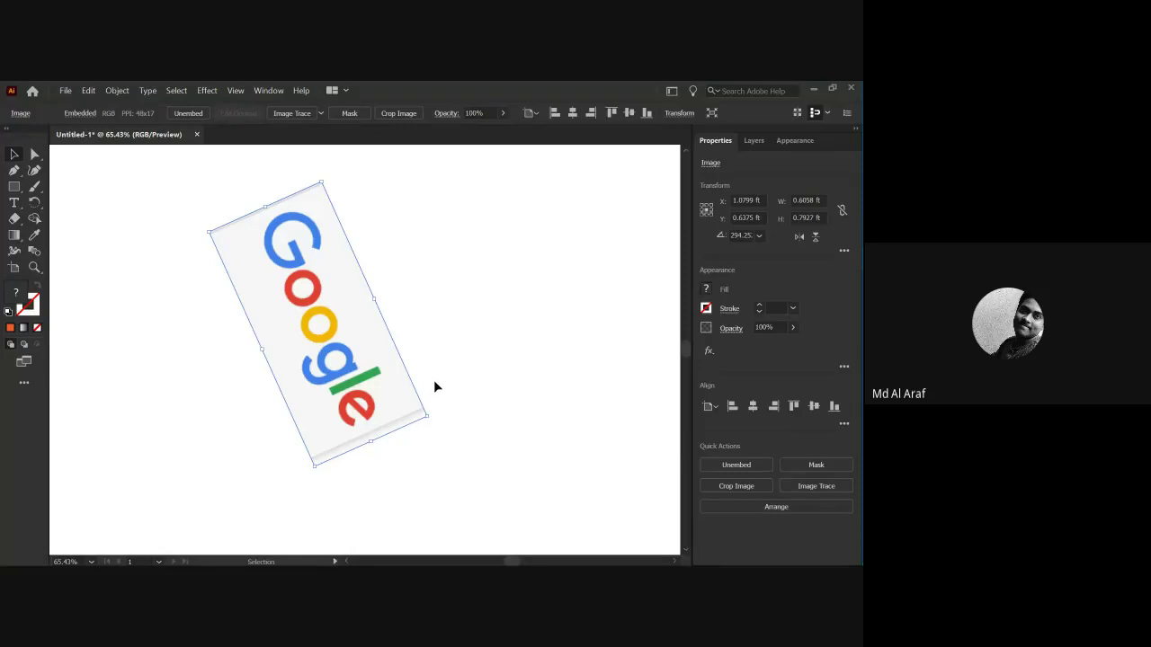
key(ctrl+z)
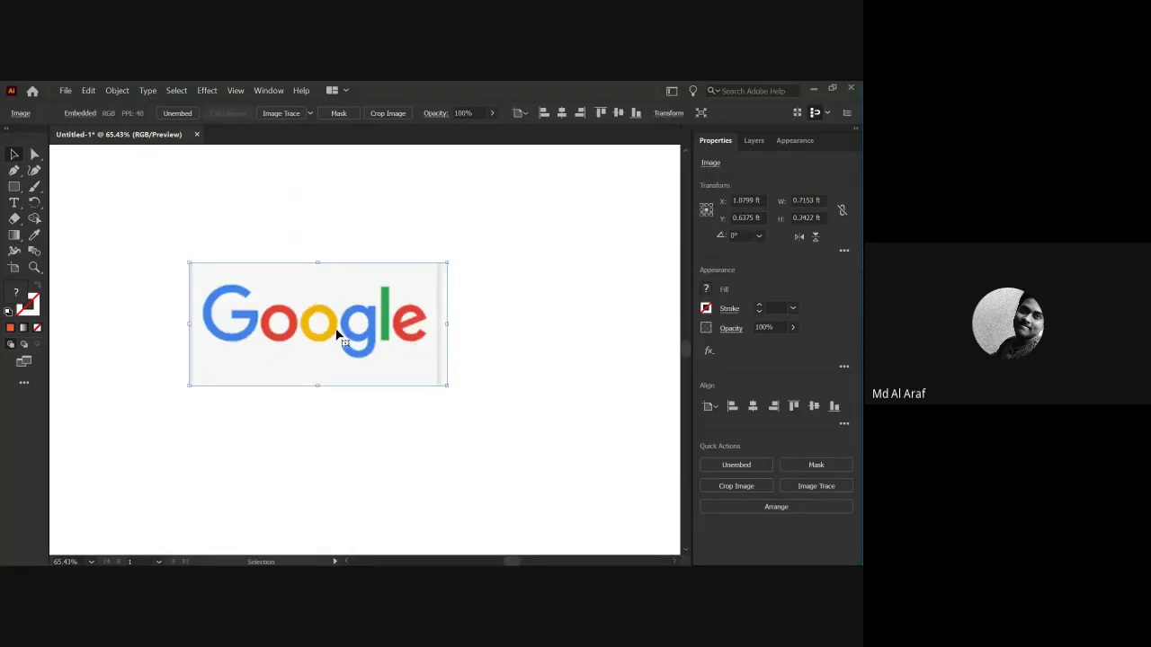
drag(164, 240, 356, 353)
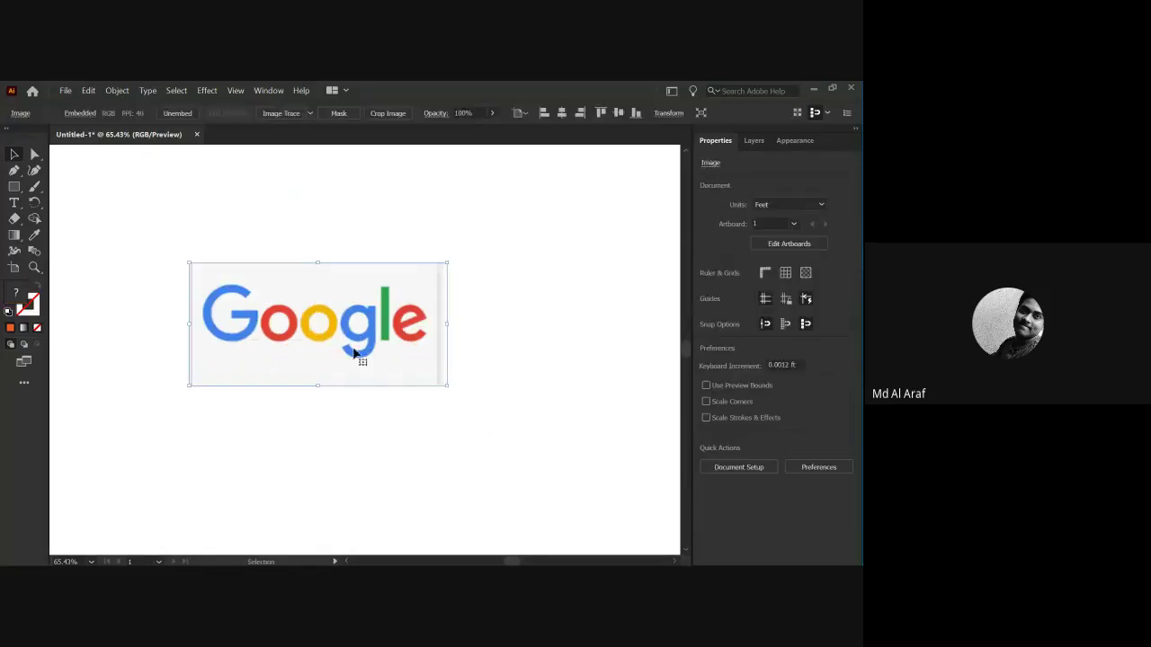
Make a reflected copy of the Google logo across a 195° angled axis.
right_click(313, 327)
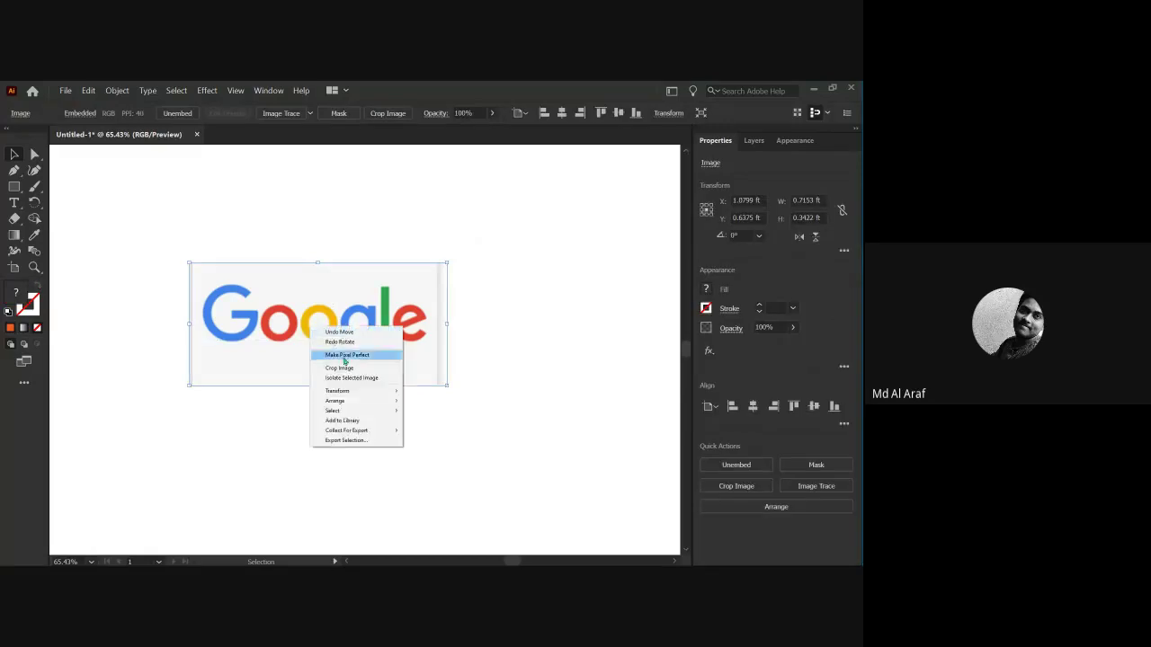
mouse_move(343, 396)
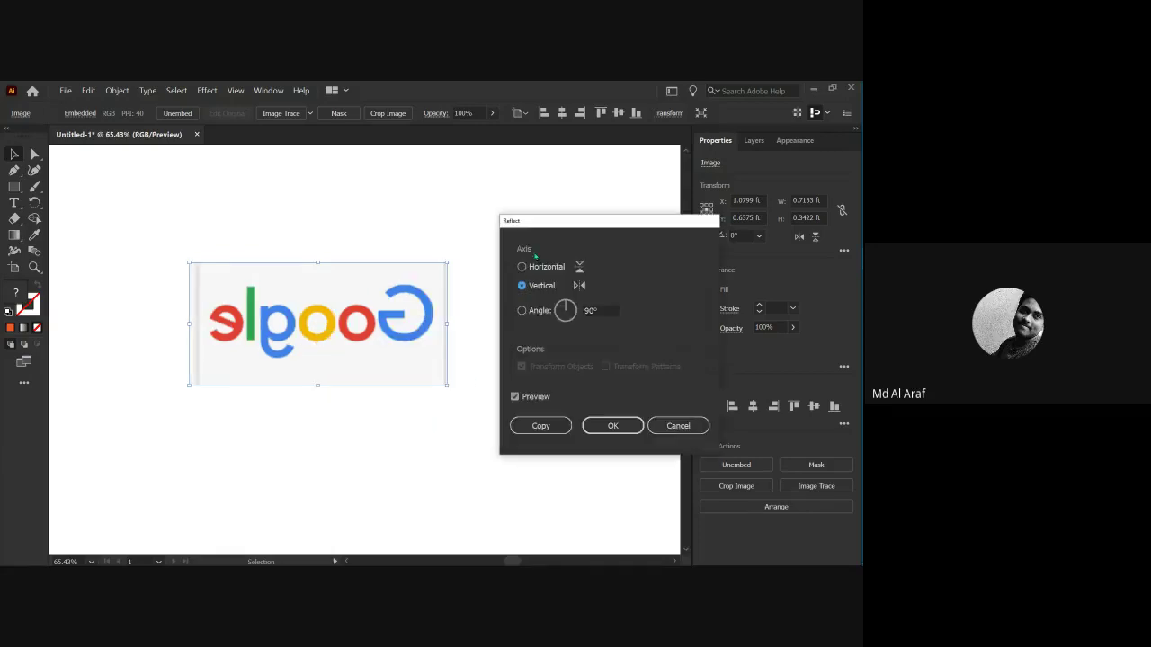
drag(548, 224, 500, 226)
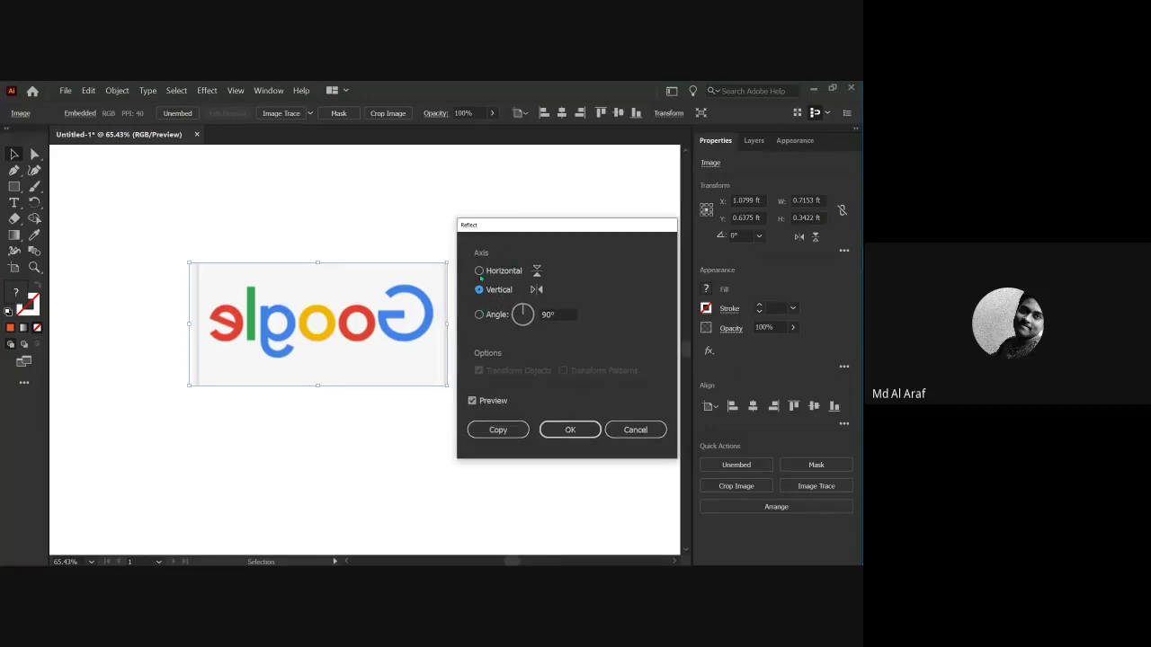
click(478, 270)
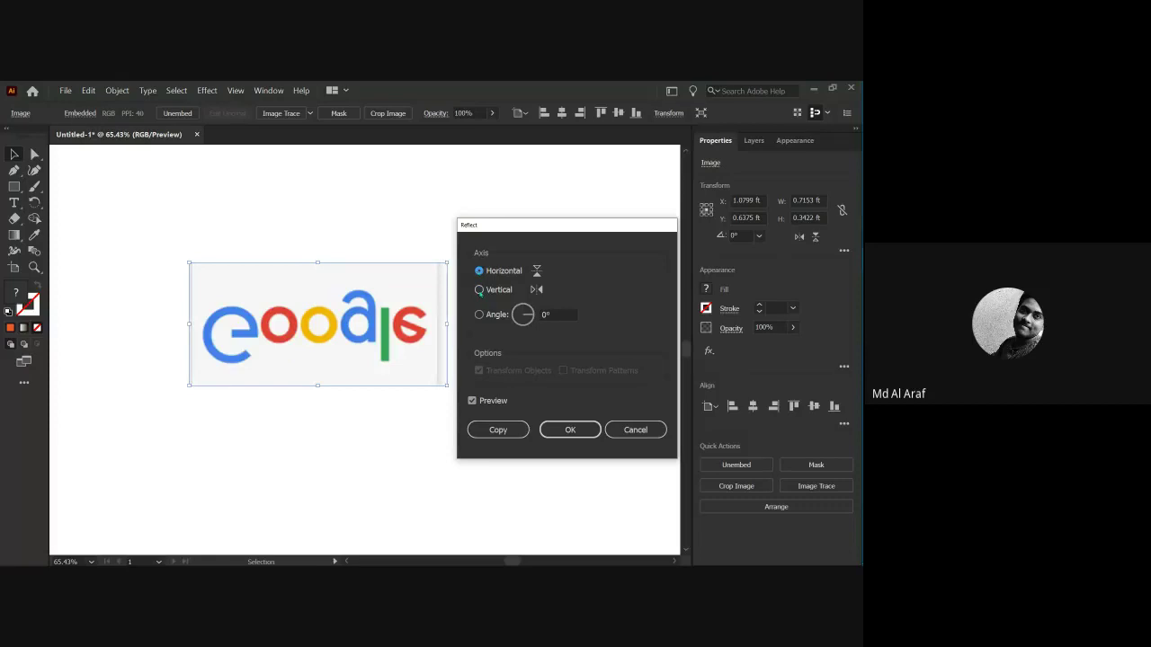
click(479, 290)
click(478, 314)
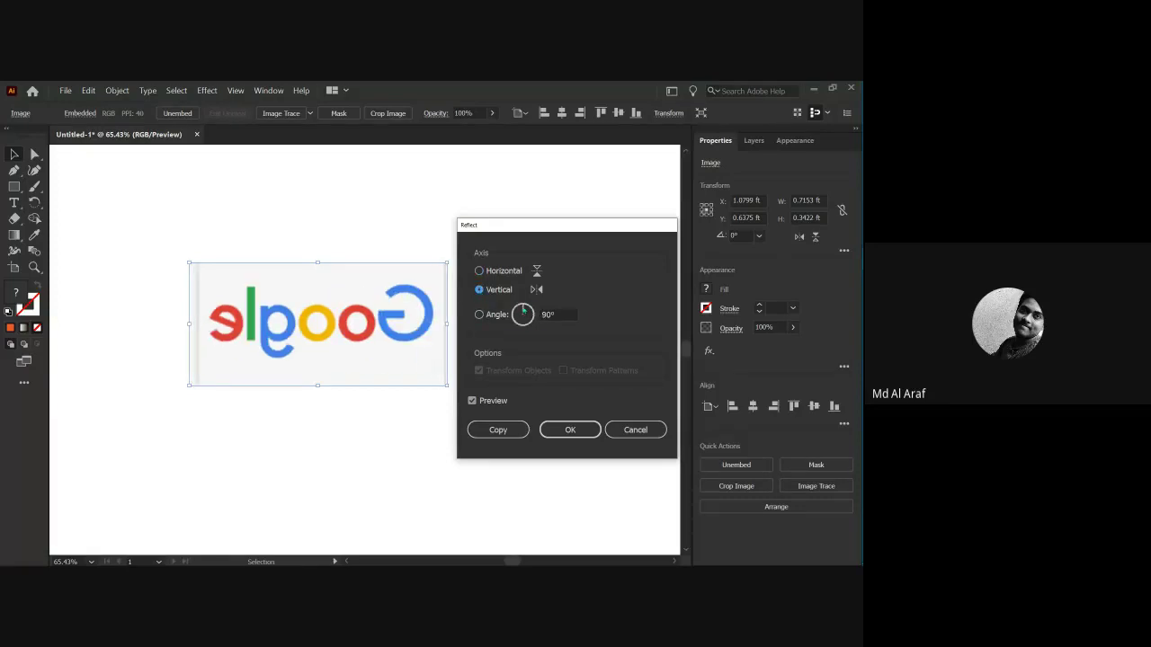
click(531, 319)
drag(530, 319, 518, 320)
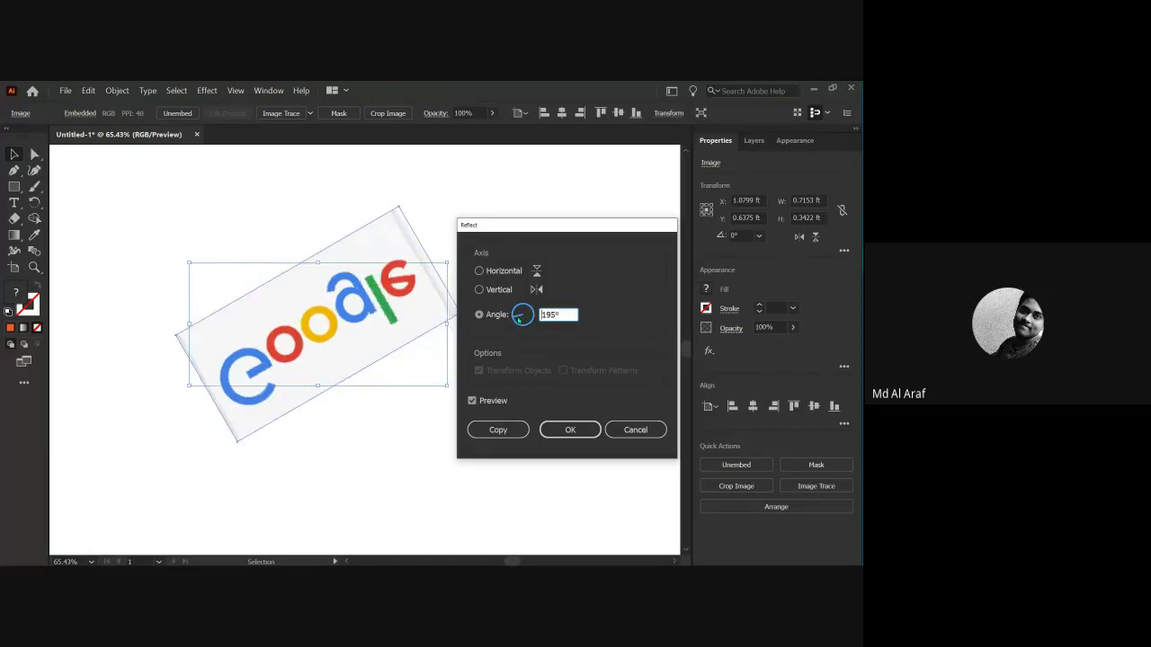
click(472, 401)
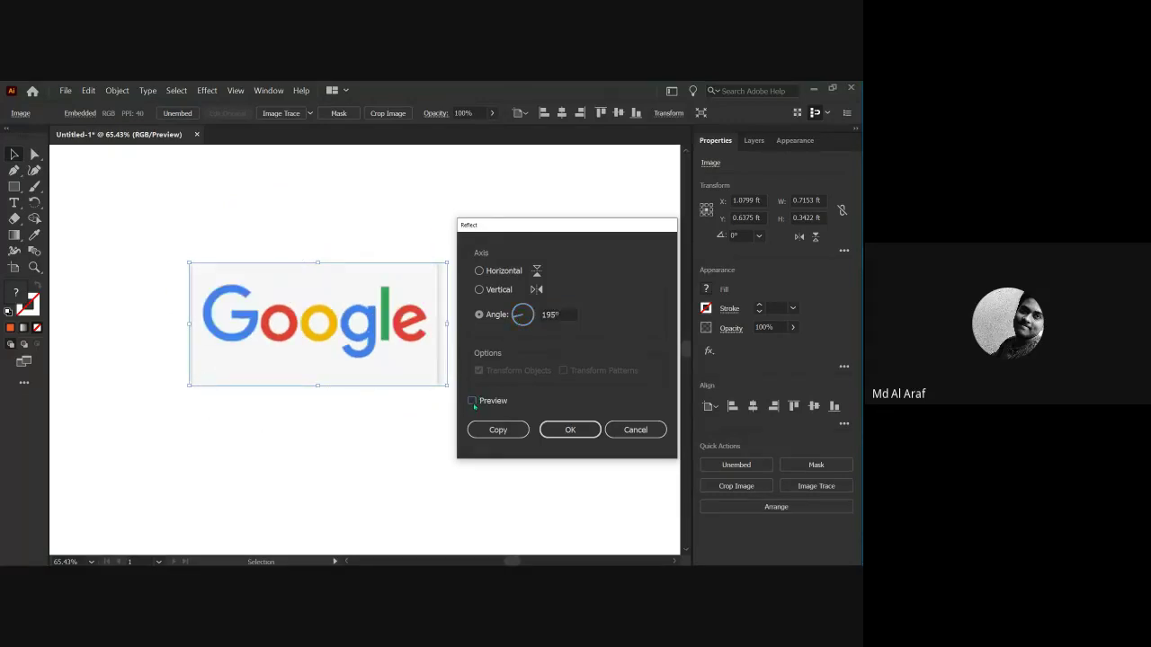
click(473, 401)
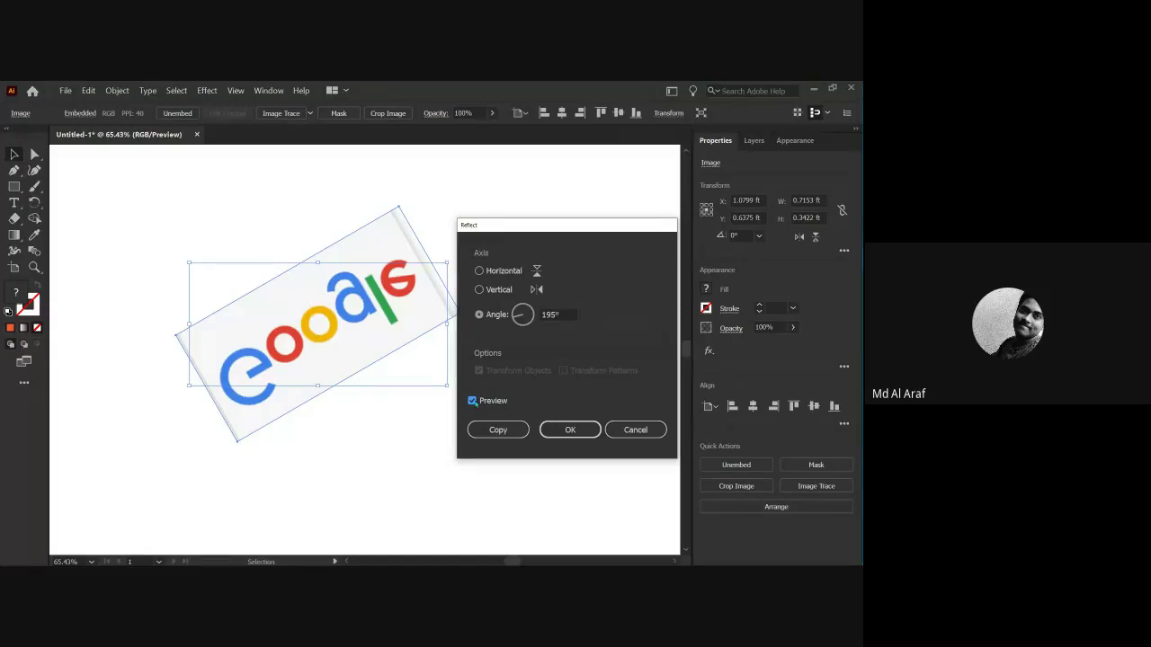
click(472, 401)
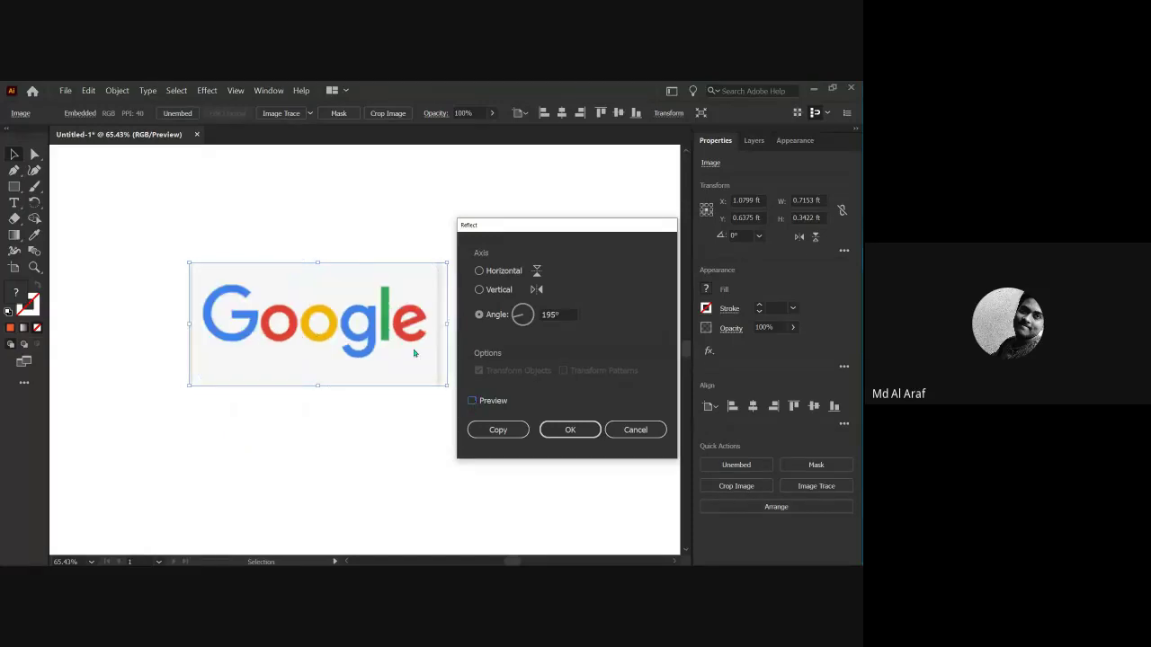
click(472, 401)
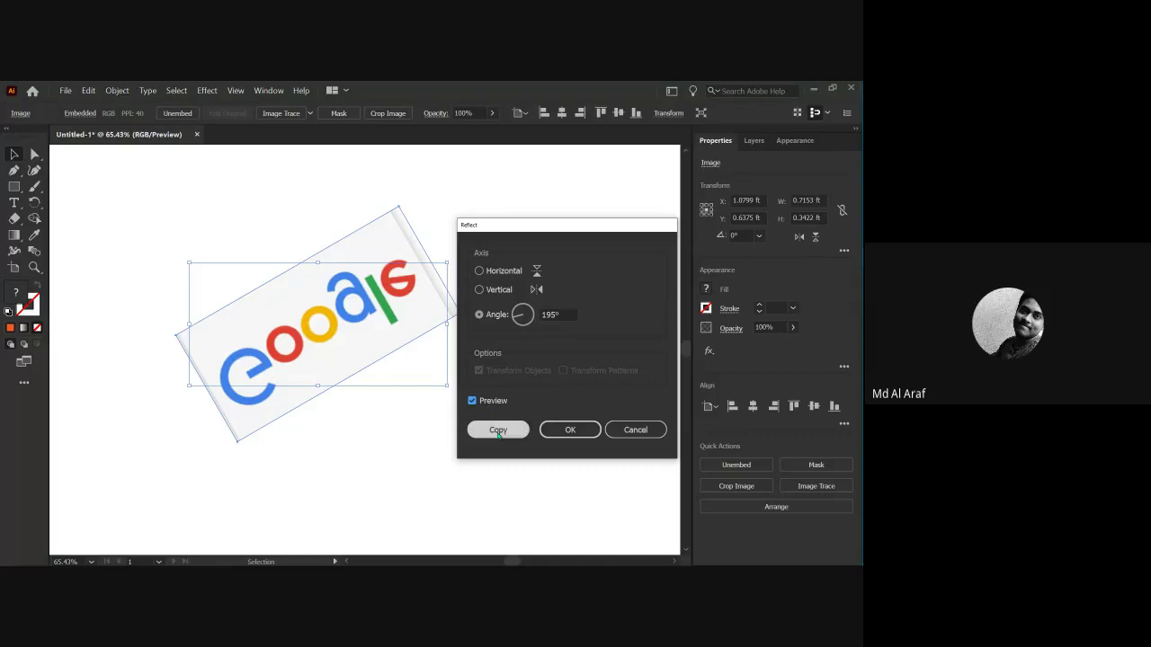
click(498, 430)
Move the copy below the original, delete both logo images, and fit the artboard in view.
drag(315, 342, 339, 506)
scroll(321, 411, down, 1)
click(321, 257)
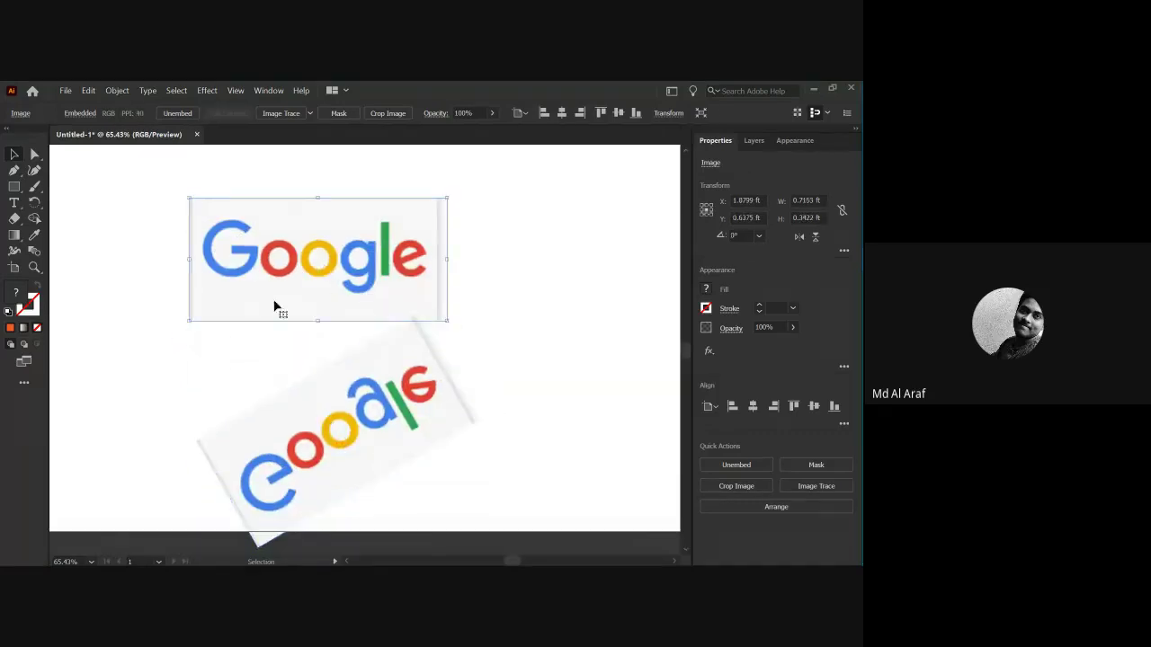
click(339, 422)
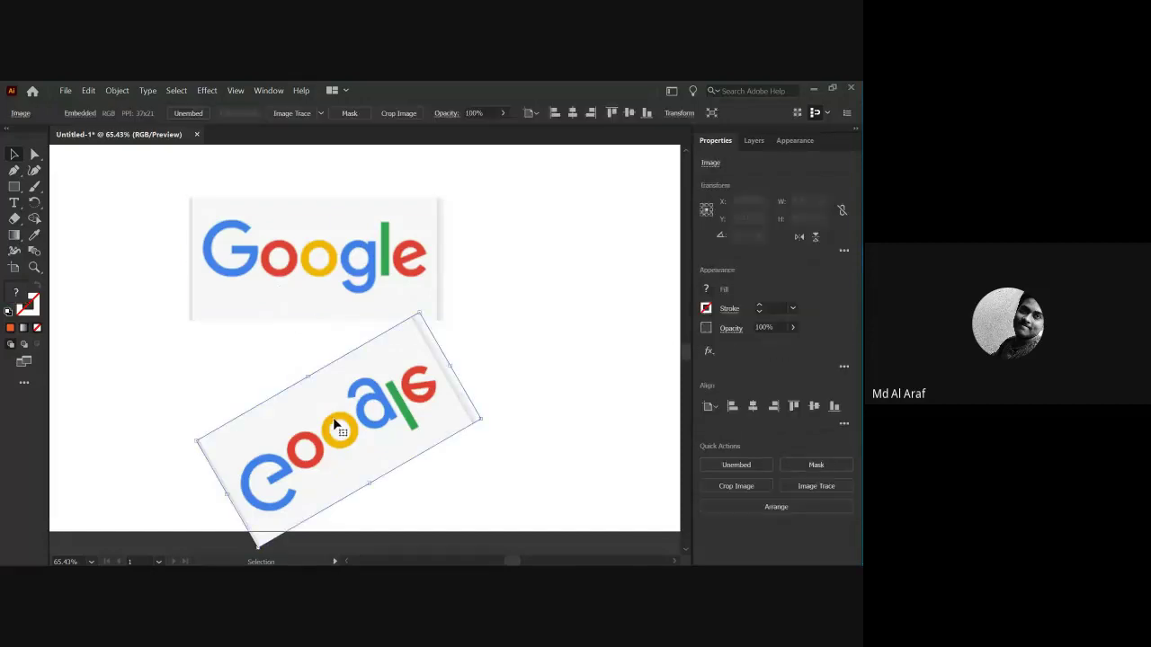
click(448, 466)
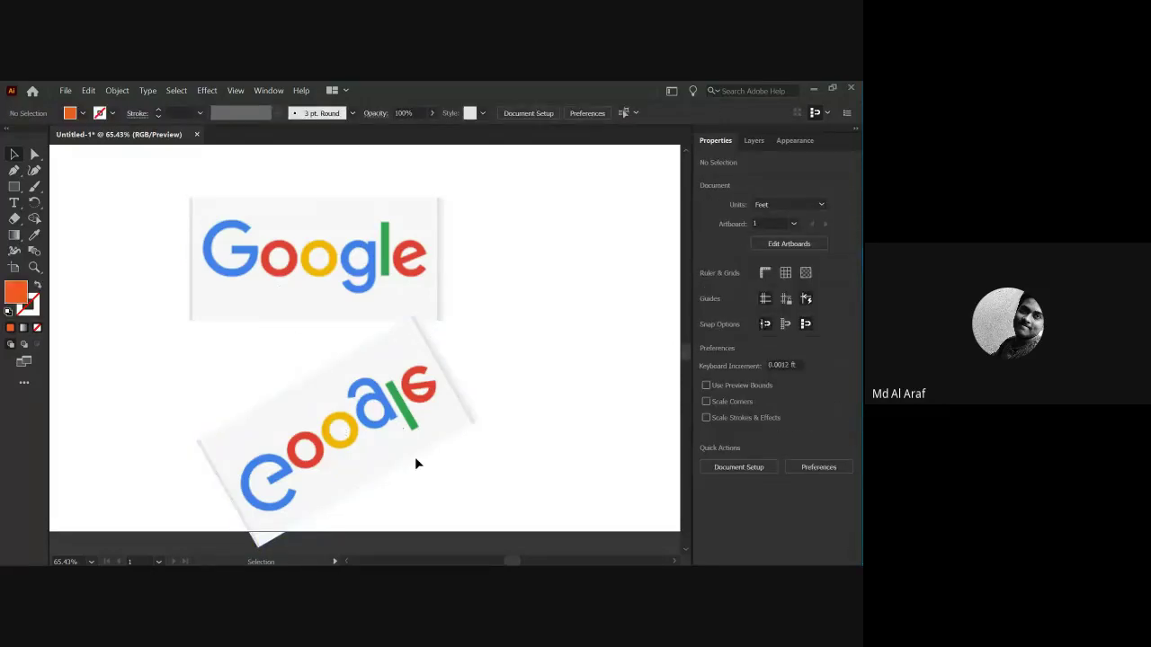
scroll(414, 457, down, 1)
drag(501, 447, 361, 296)
key(Delete)
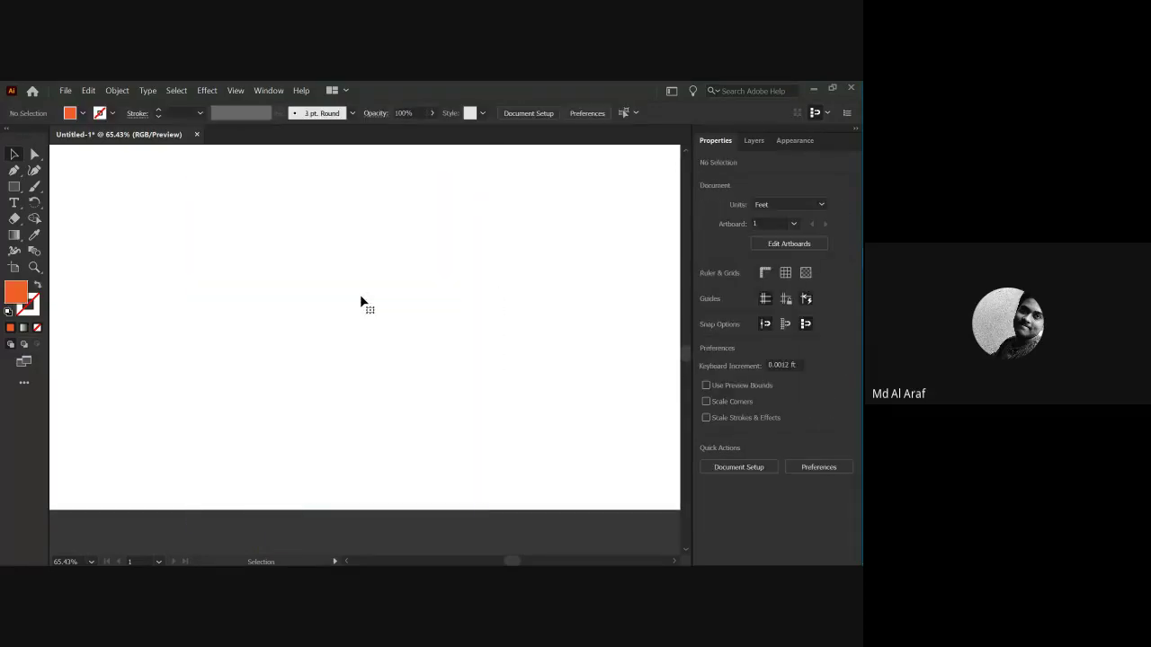
key(ctrl+0)
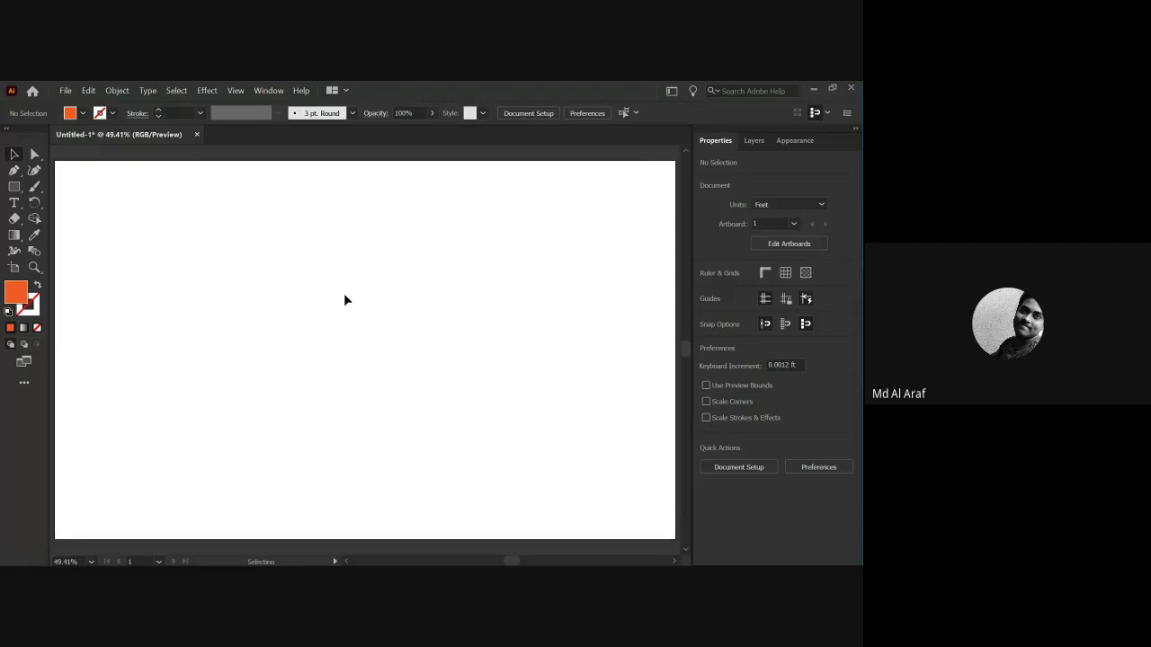
Draw an orange five-pointed star in the centre of the artboard.
click(14, 187)
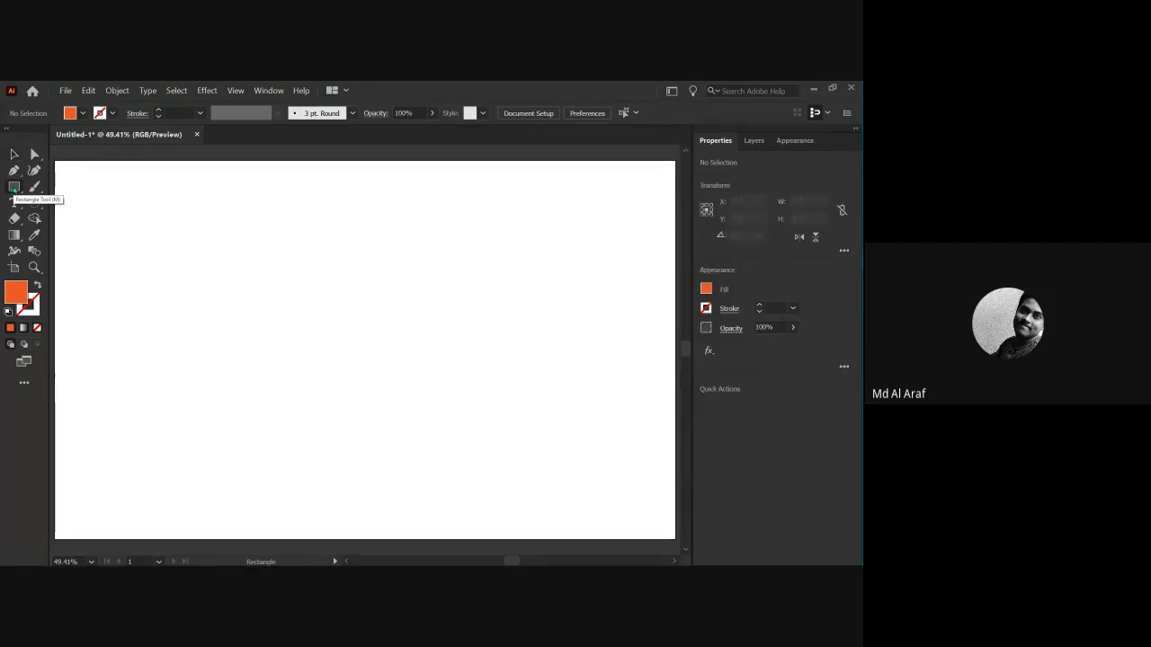
click(97, 217)
click(462, 349)
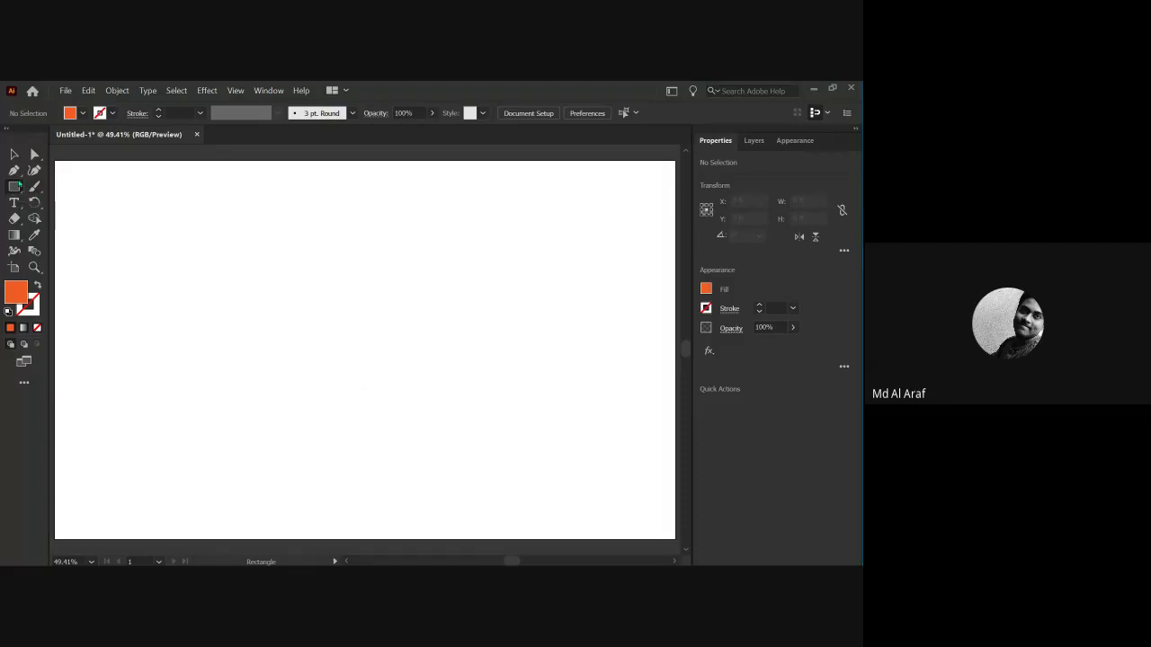
click(14, 187)
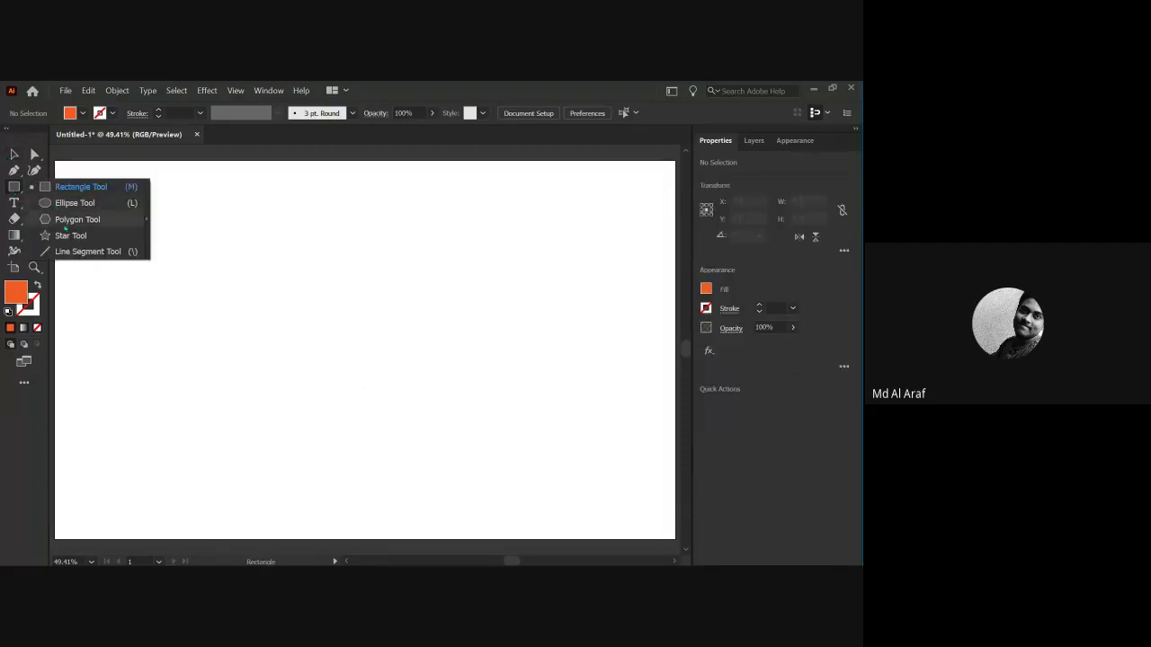
click(70, 236)
drag(158, 249, 372, 385)
click(156, 262)
key(Escape)
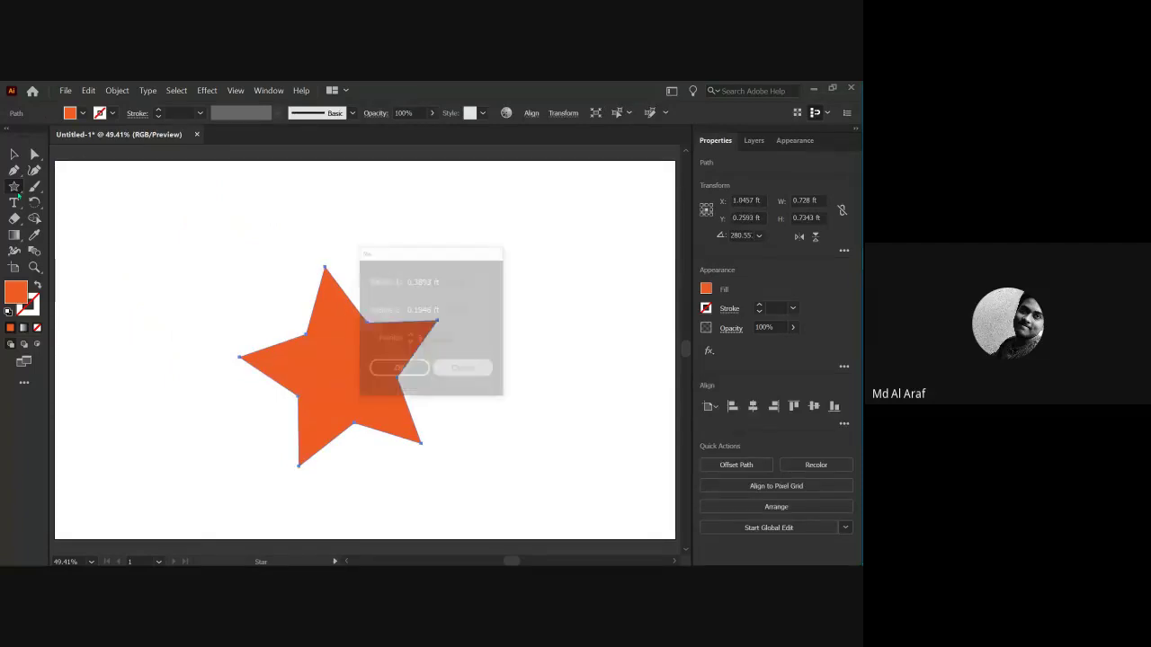
Scribble freehand paintbrush strokes across the star, switching the stroke colour to black.
click(34, 186)
mouse_move(258, 291)
mouse_down()
mouse_move(357, 273)
mouse_move(512, 310)
mouse_move(506, 382)
mouse_up()
click(112, 112)
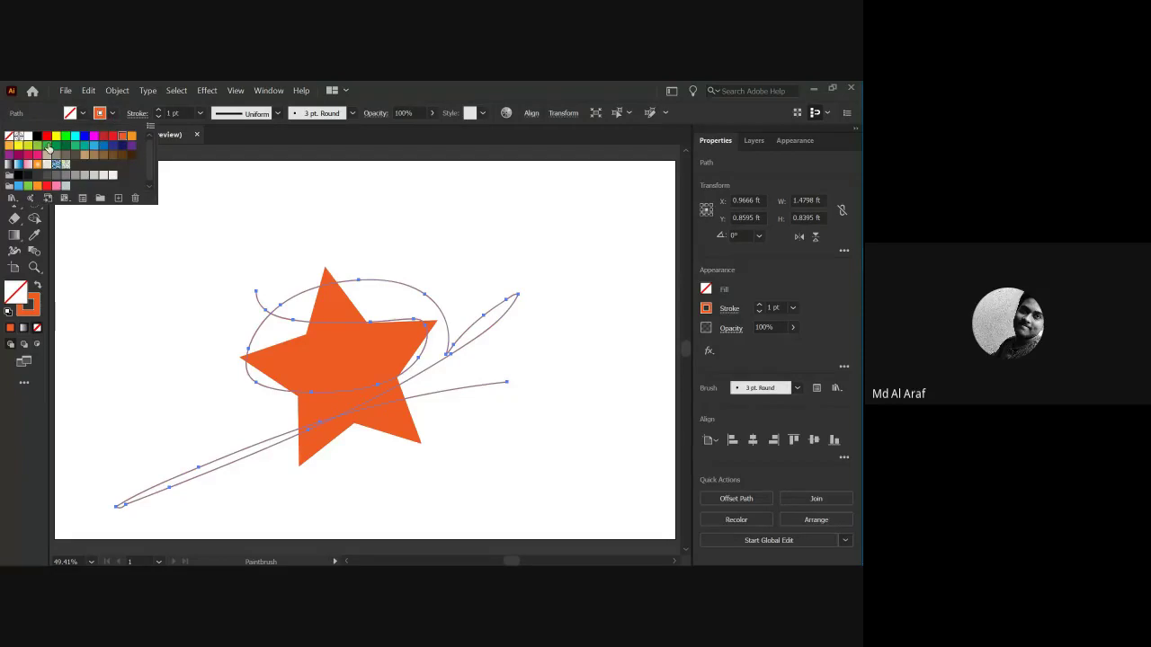
click(38, 136)
mouse_move(266, 261)
mouse_down()
mouse_move(428, 343)
mouse_move(661, 212)
mouse_up()
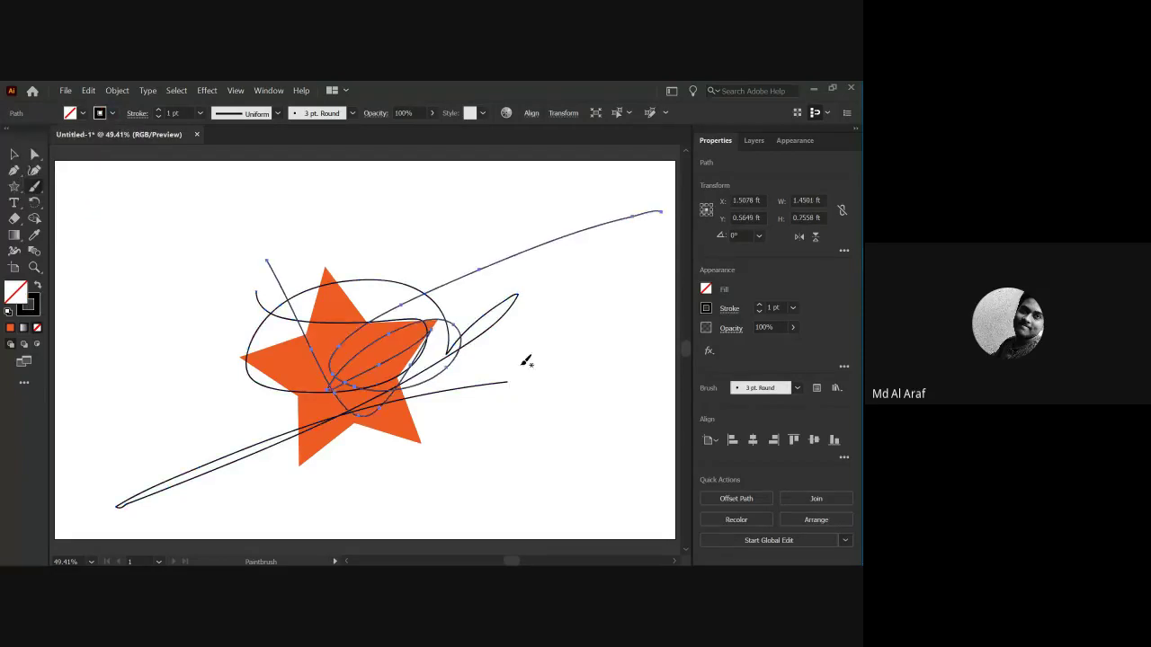
click(13, 154)
click(228, 325)
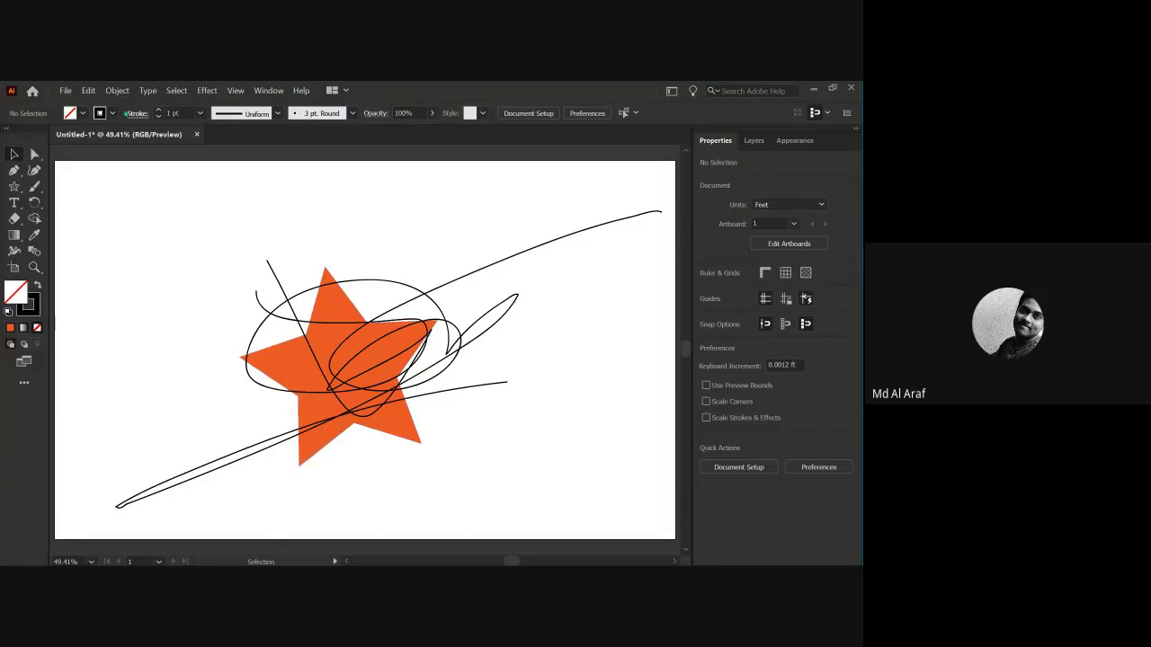
Undo the brush strokes and black stroke colour so only the star remains.
click(88, 90)
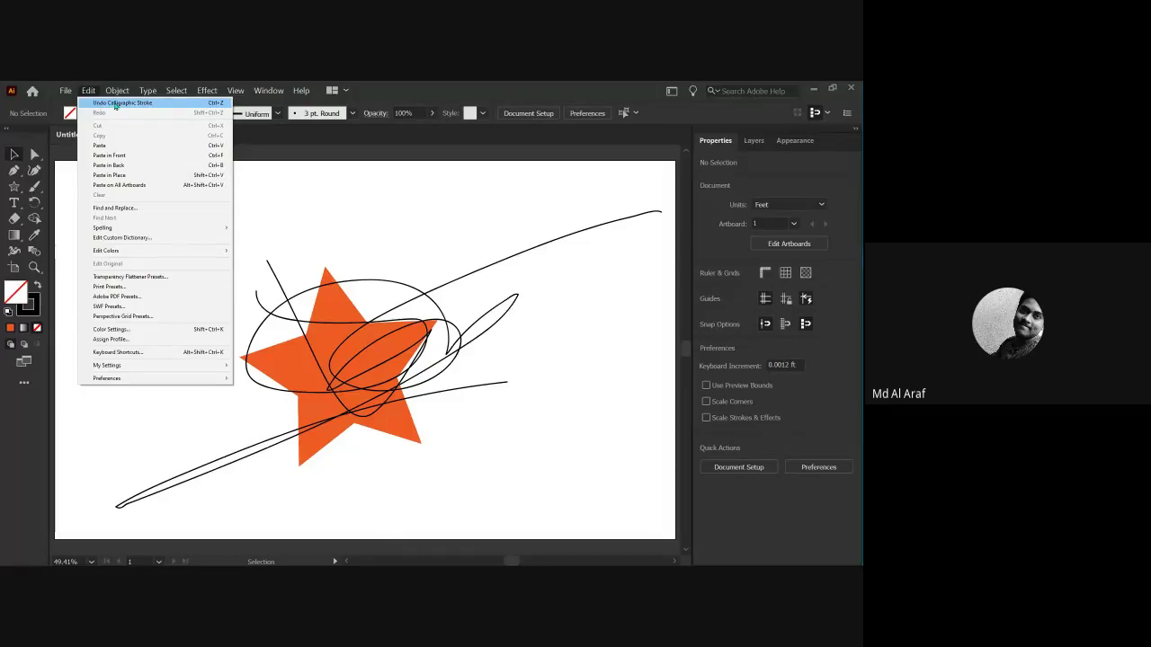
click(115, 104)
click(195, 243)
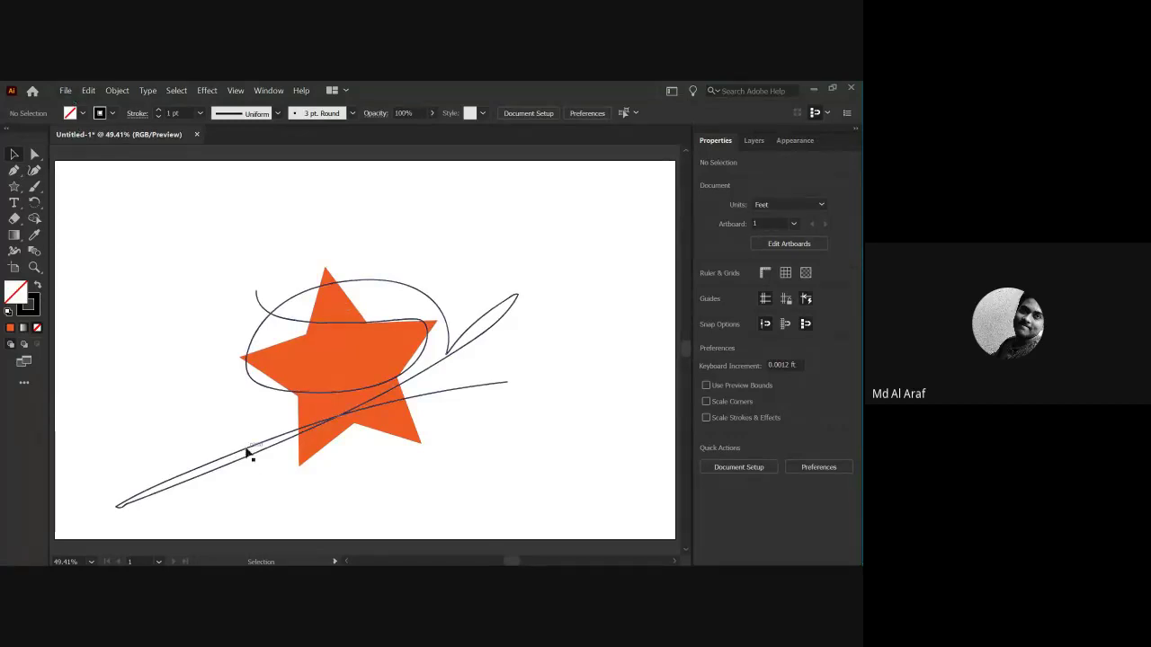
click(87, 91)
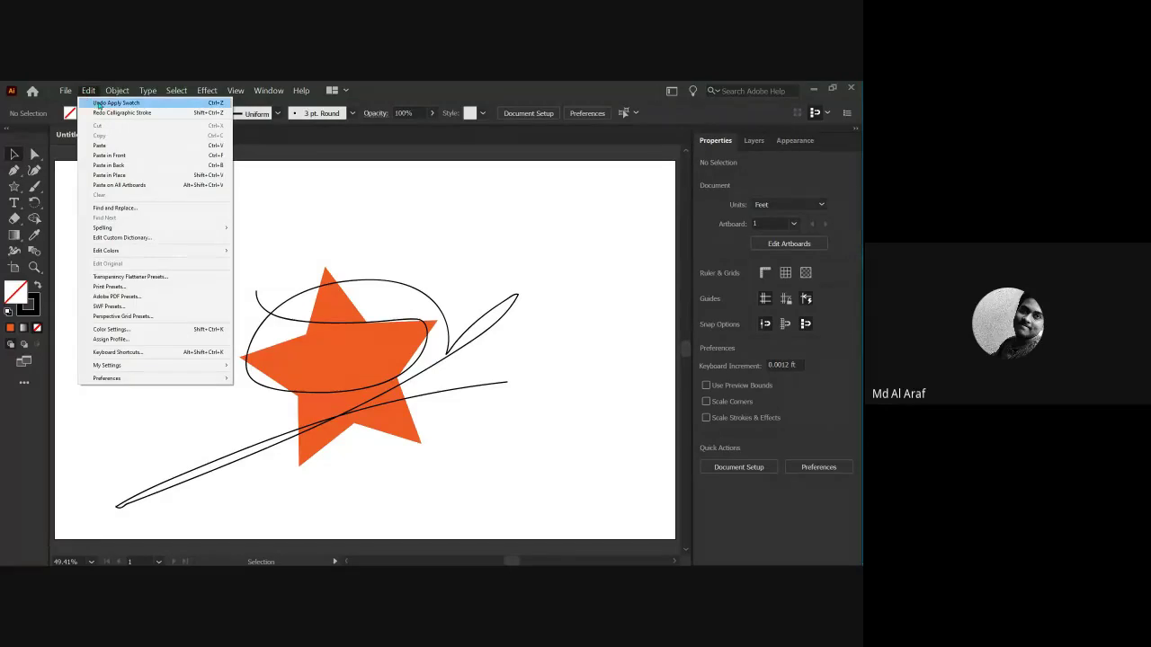
click(100, 103)
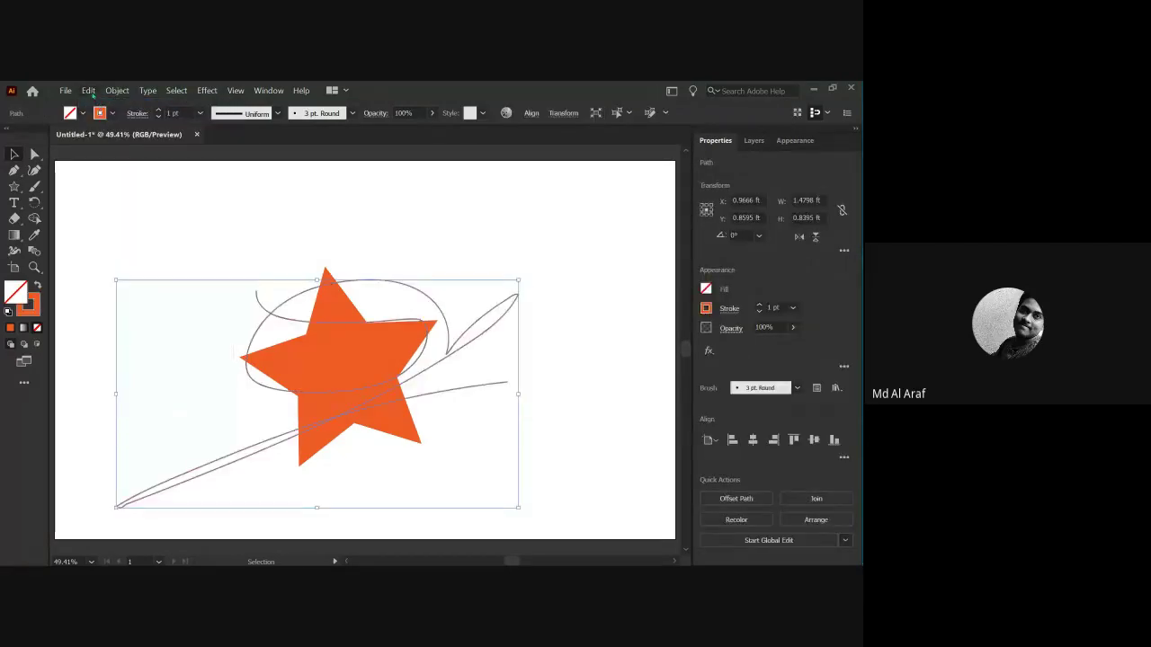
click(89, 92)
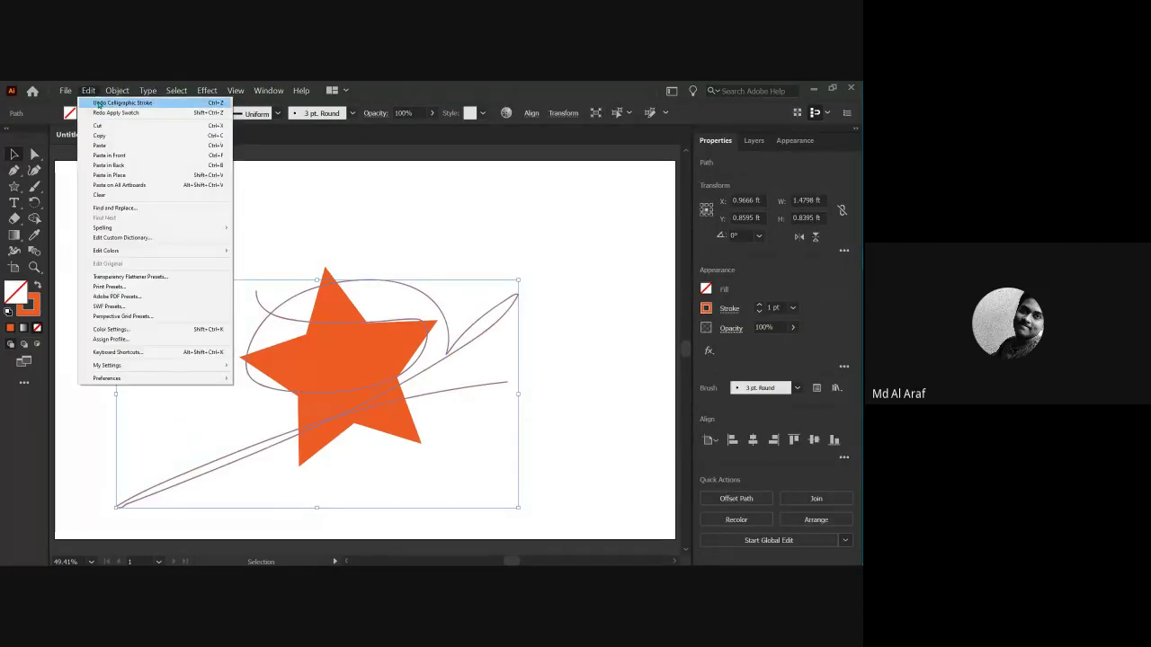
click(100, 103)
click(205, 327)
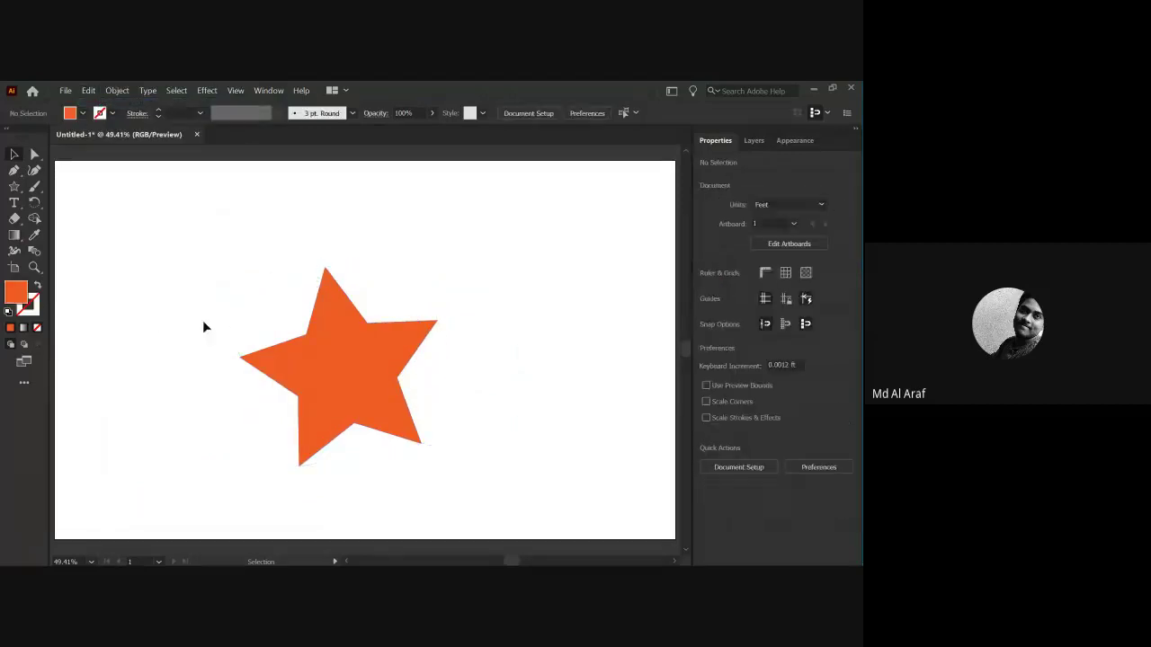
Shift the star slightly right and up, undoing and then redoing the move.
click(299, 353)
click(477, 409)
drag(365, 386, 395, 372)
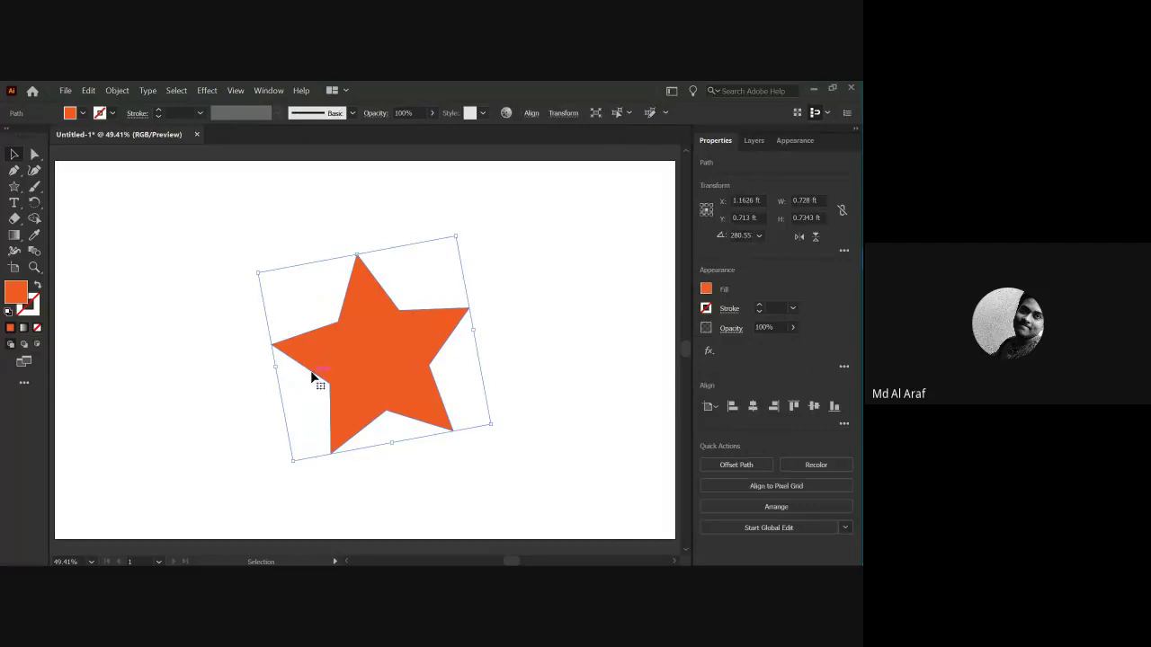
click(160, 254)
click(88, 90)
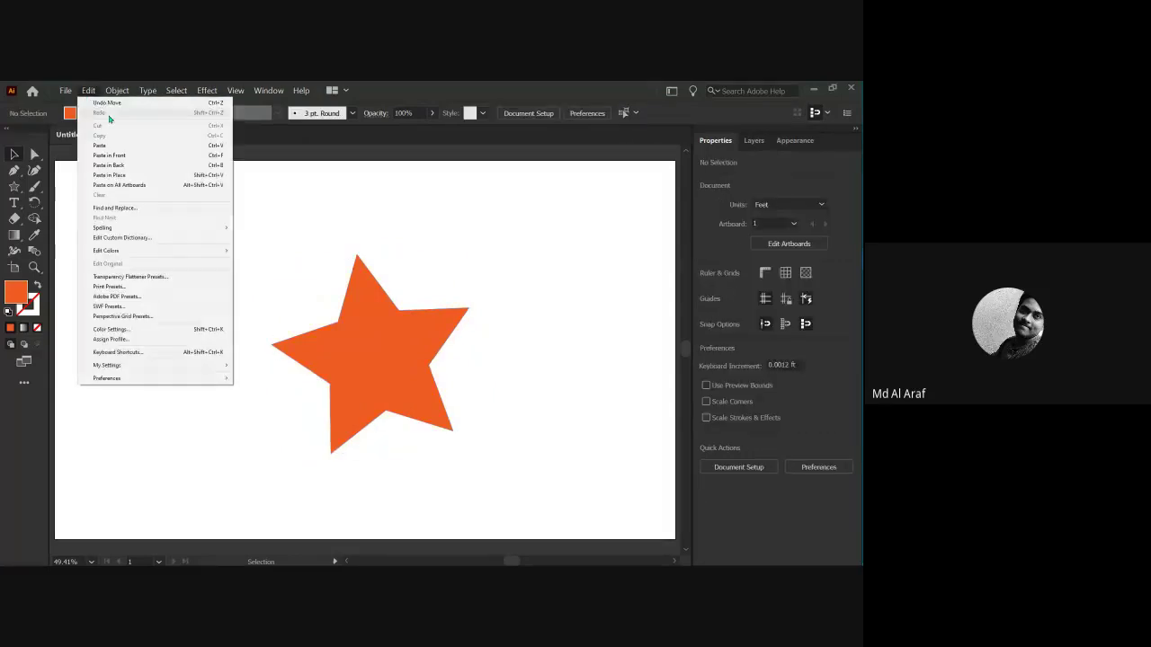
click(102, 104)
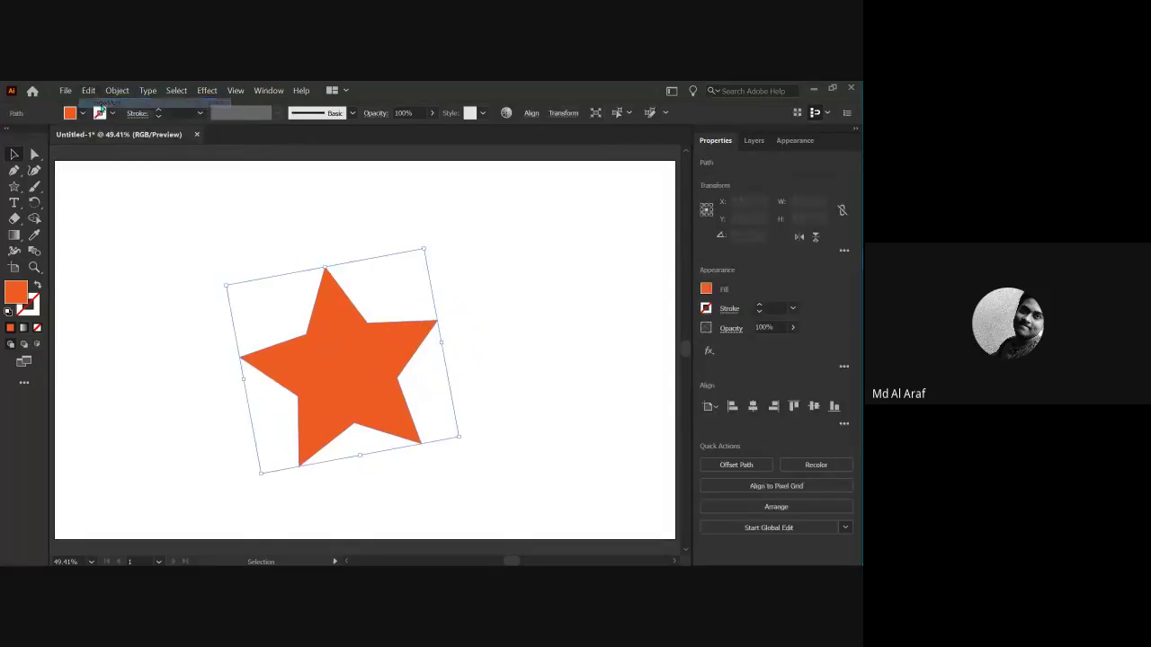
click(88, 91)
click(102, 114)
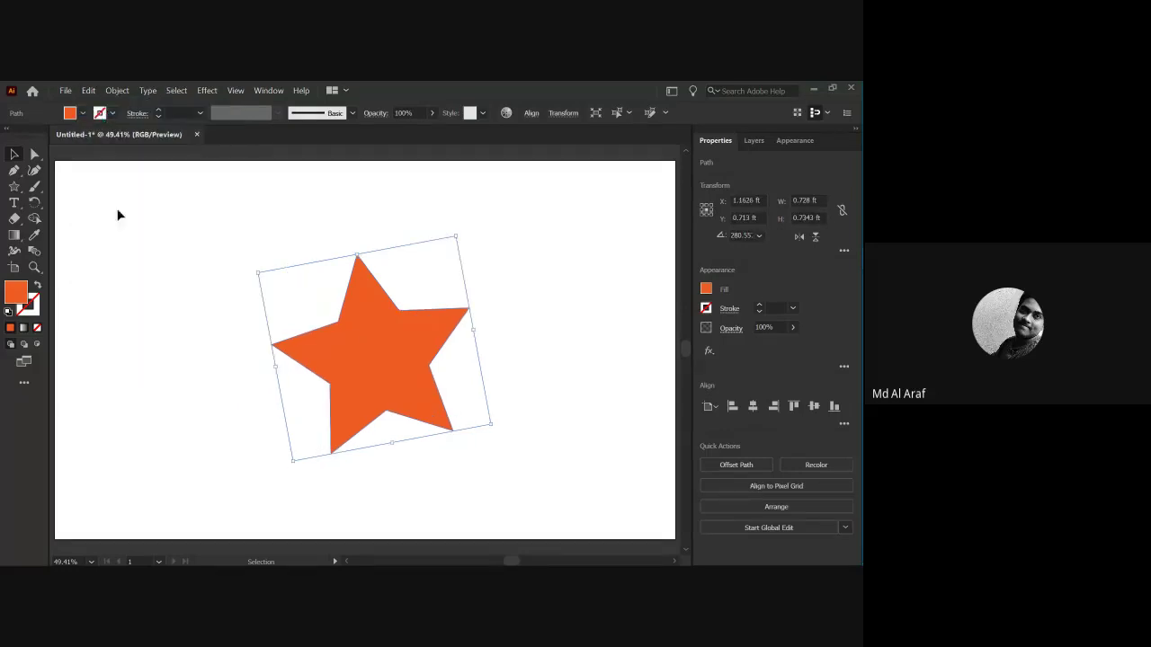
click(120, 213)
click(89, 91)
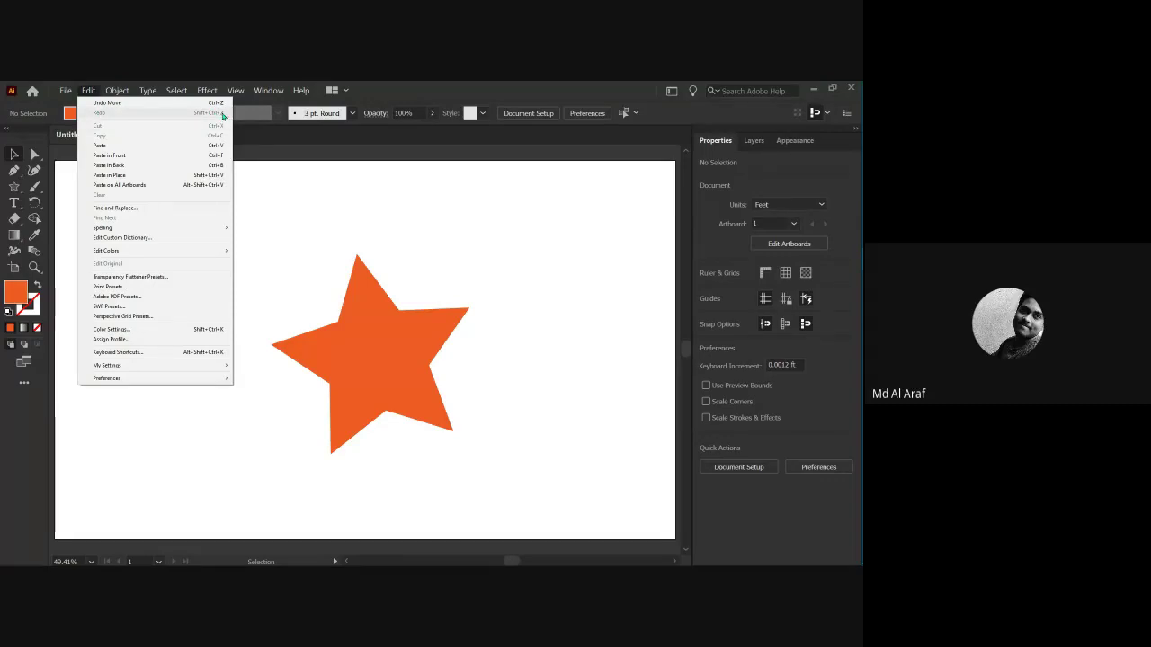
click(274, 222)
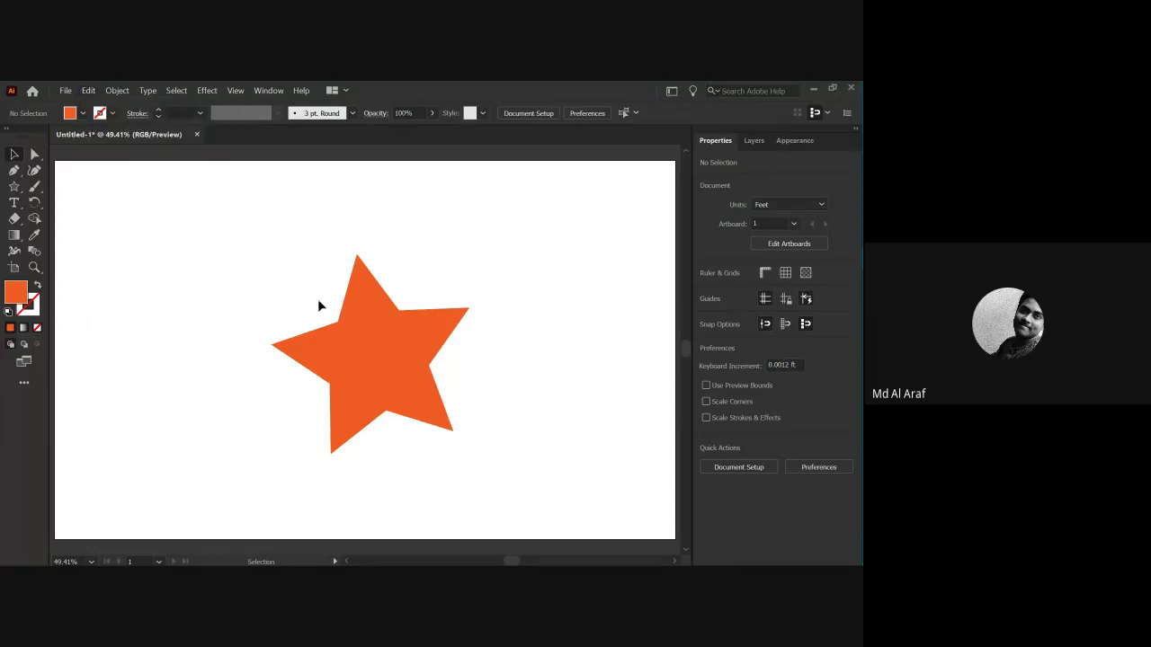
Draw a large second star near the artboard's top-left.
click(429, 414)
click(64, 232)
click(13, 186)
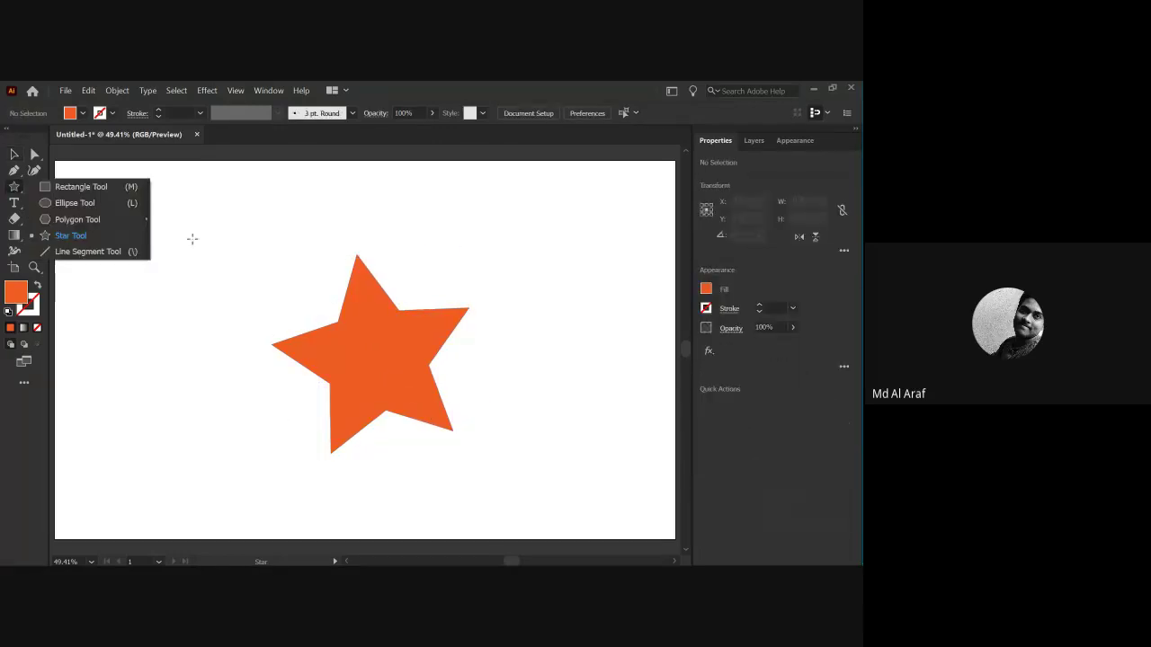
click(90, 237)
click(254, 345)
click(450, 375)
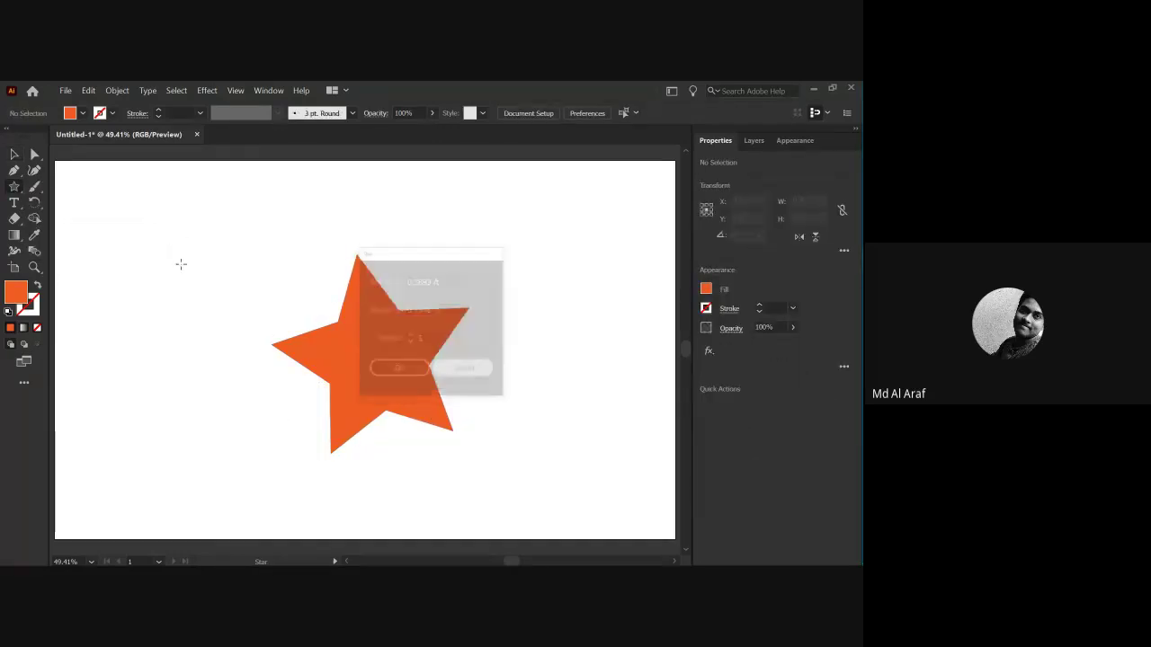
drag(180, 265, 315, 158)
drag(211, 280, 282, 375)
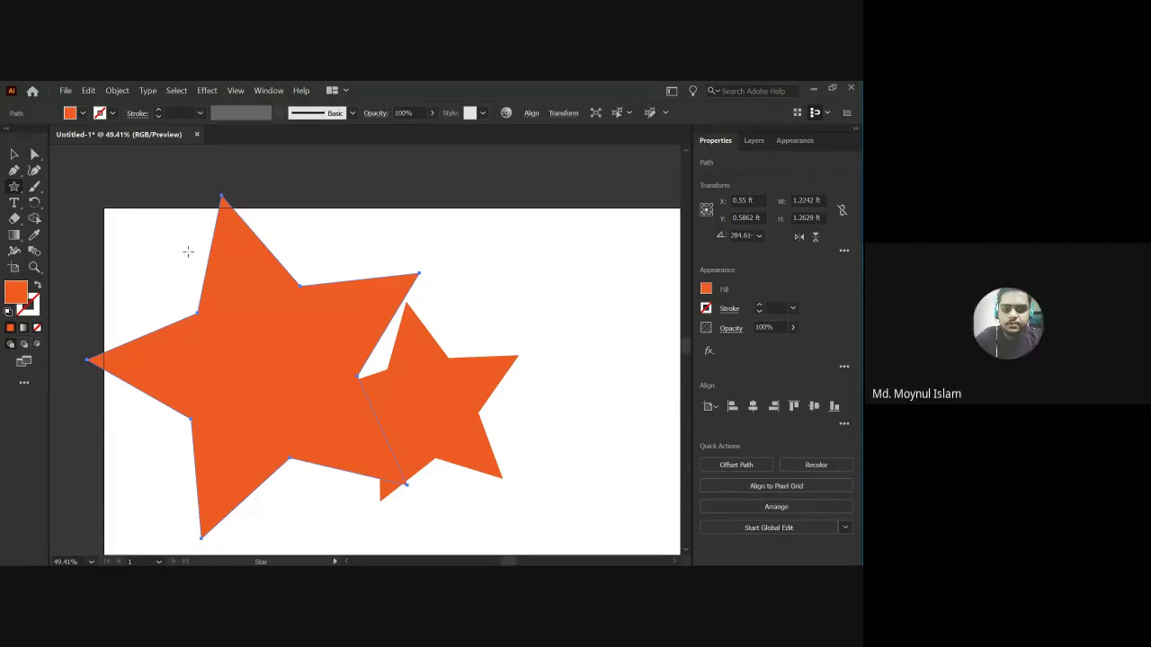
Reposition the big and small stars slightly on the artboard.
key(v)
drag(237, 376, 244, 355)
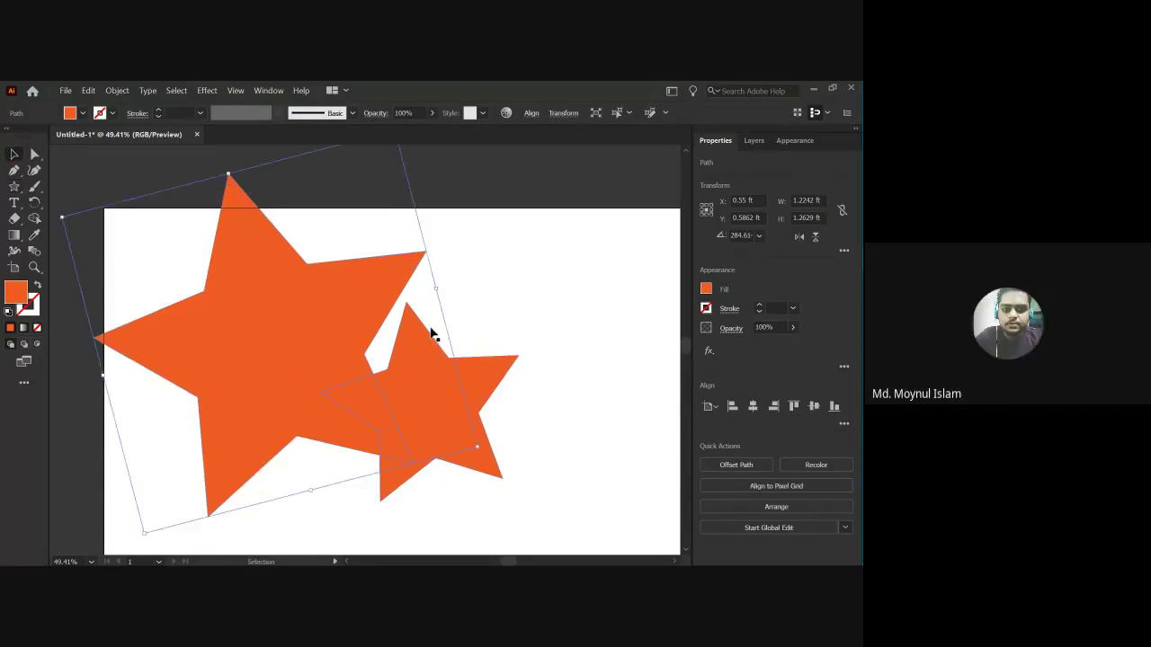
click(408, 304)
key(ctrl+z)
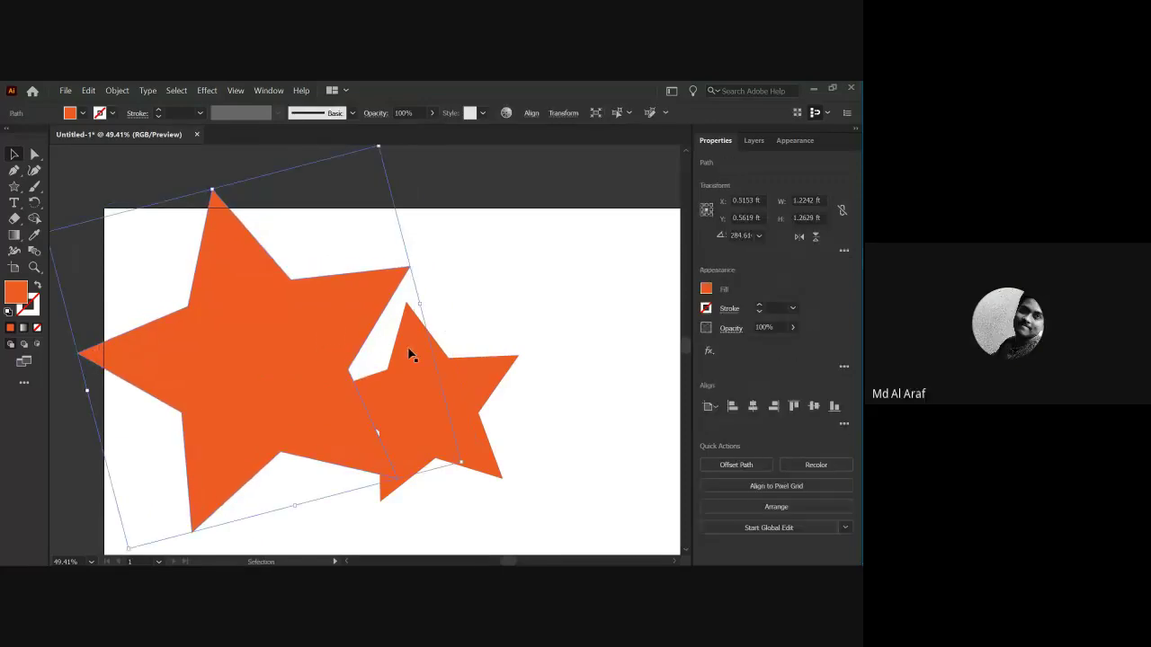
drag(453, 373, 498, 333)
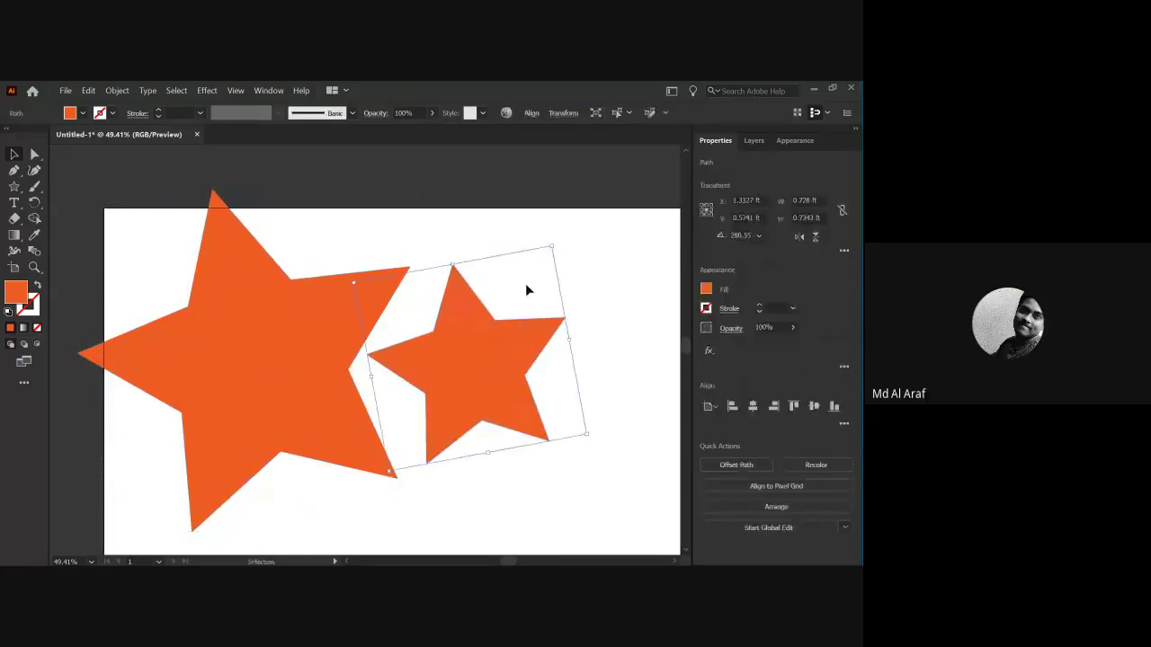
click(594, 266)
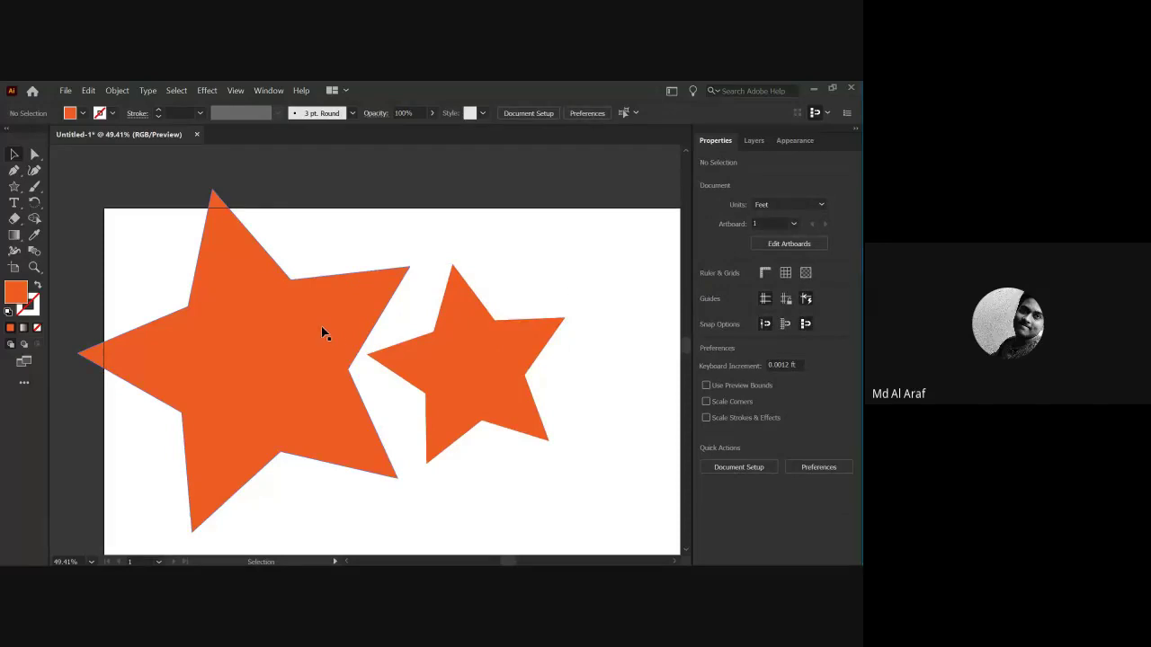
drag(301, 308, 304, 312)
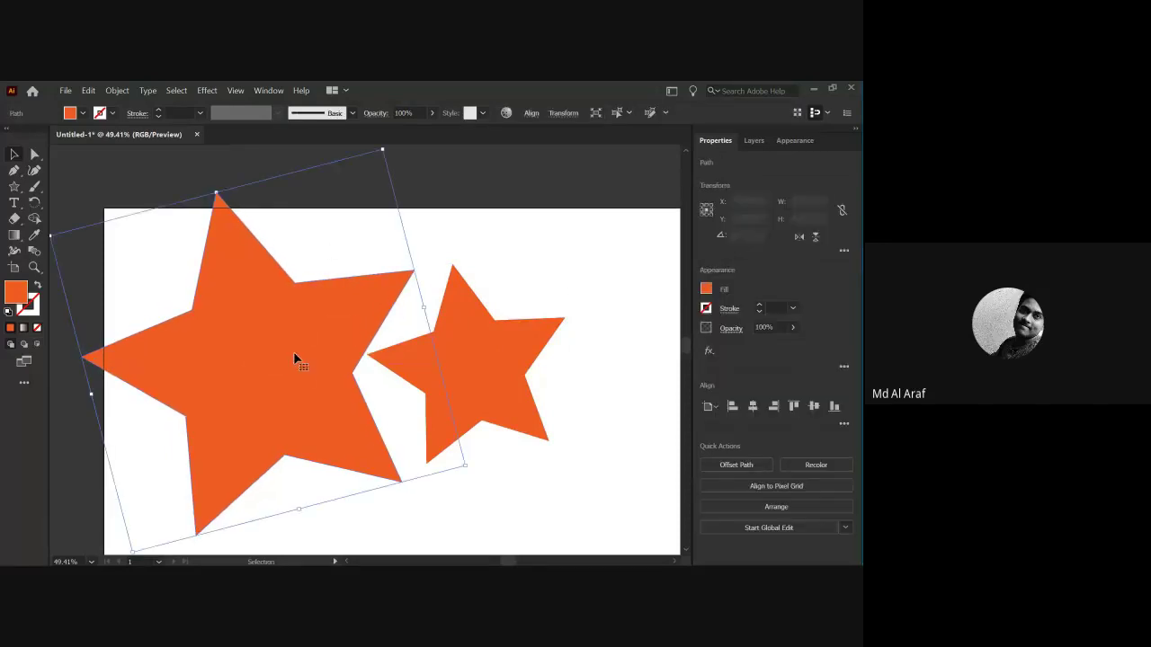
click(472, 260)
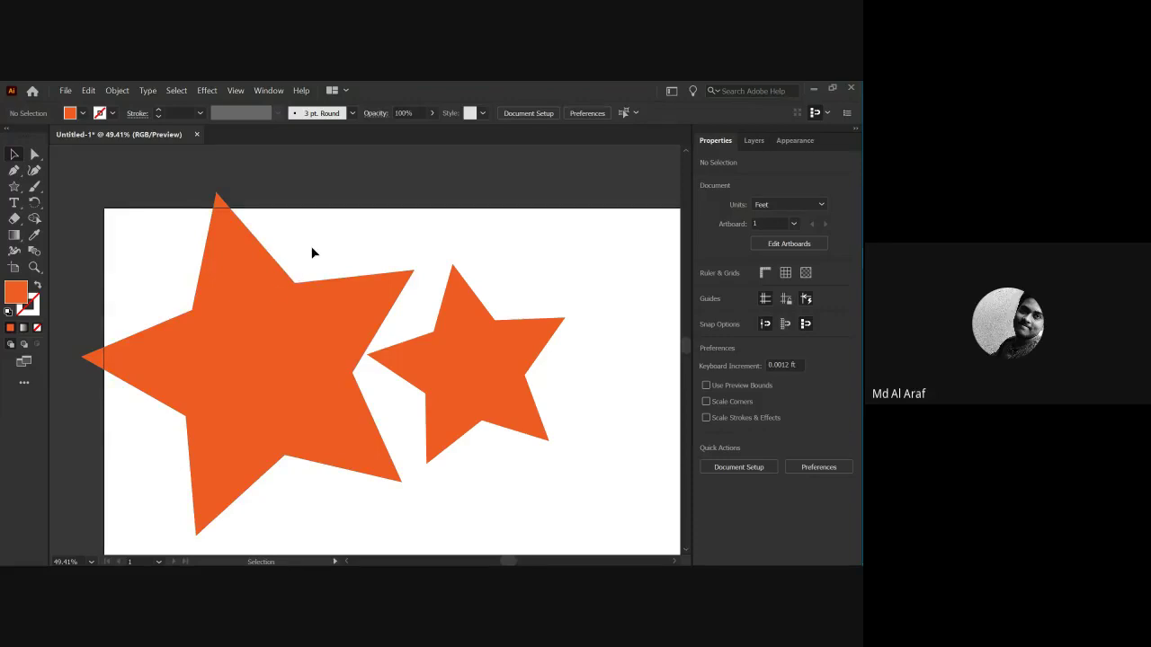
Delete the big star and then the remaining small star.
click(248, 345)
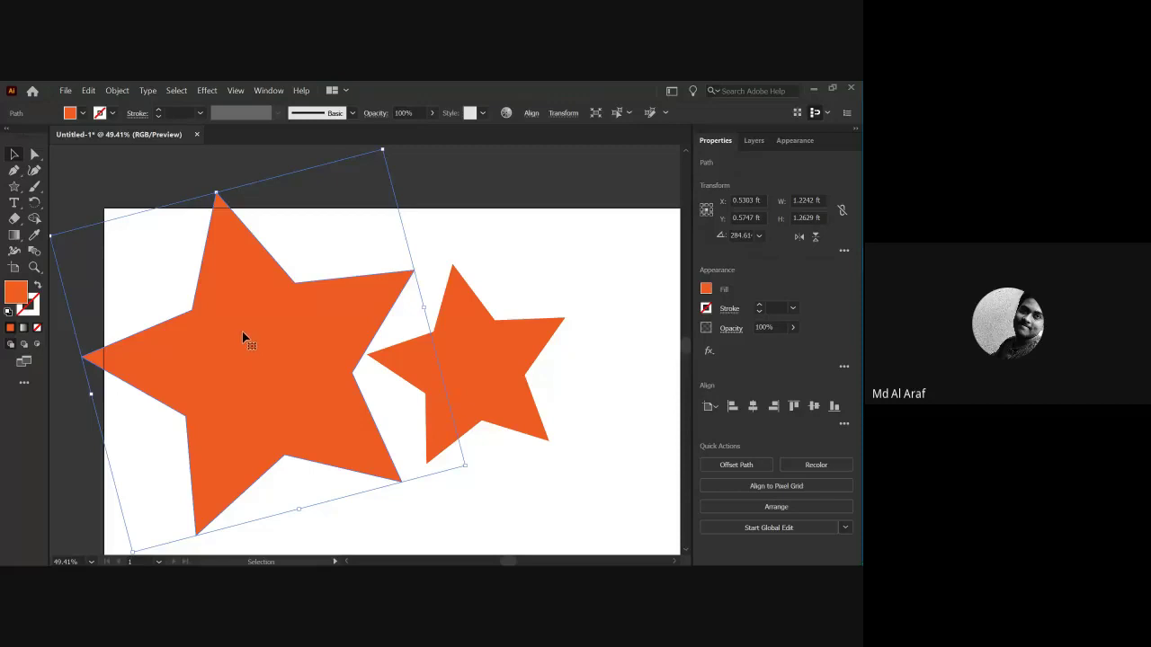
key(Delete)
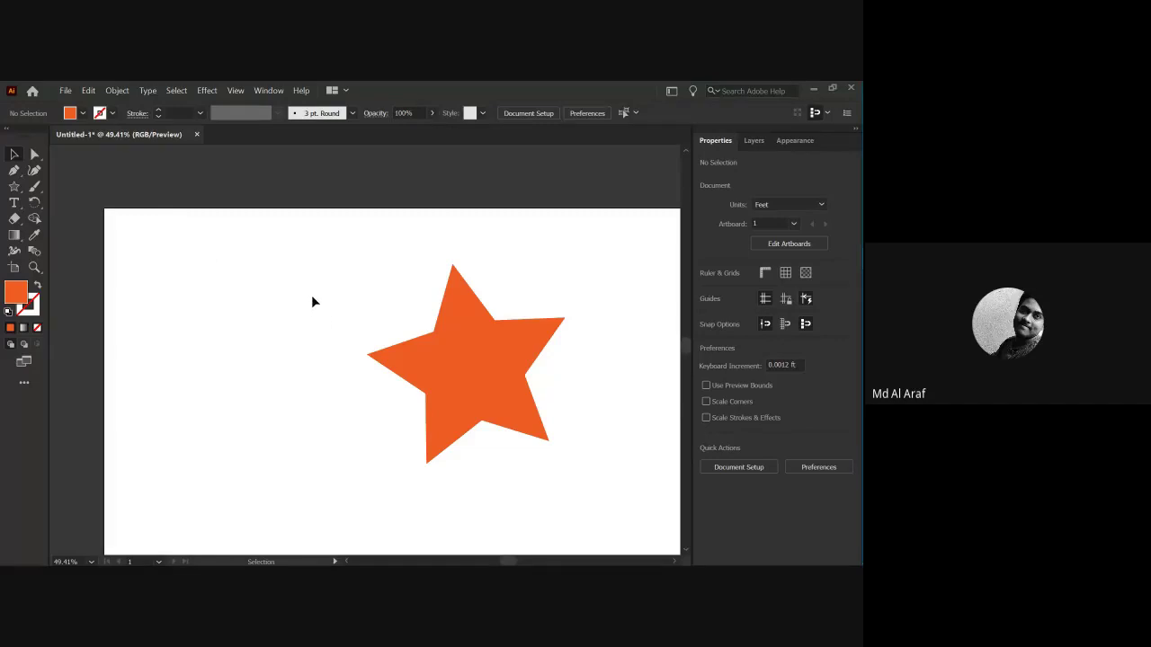
click(441, 371)
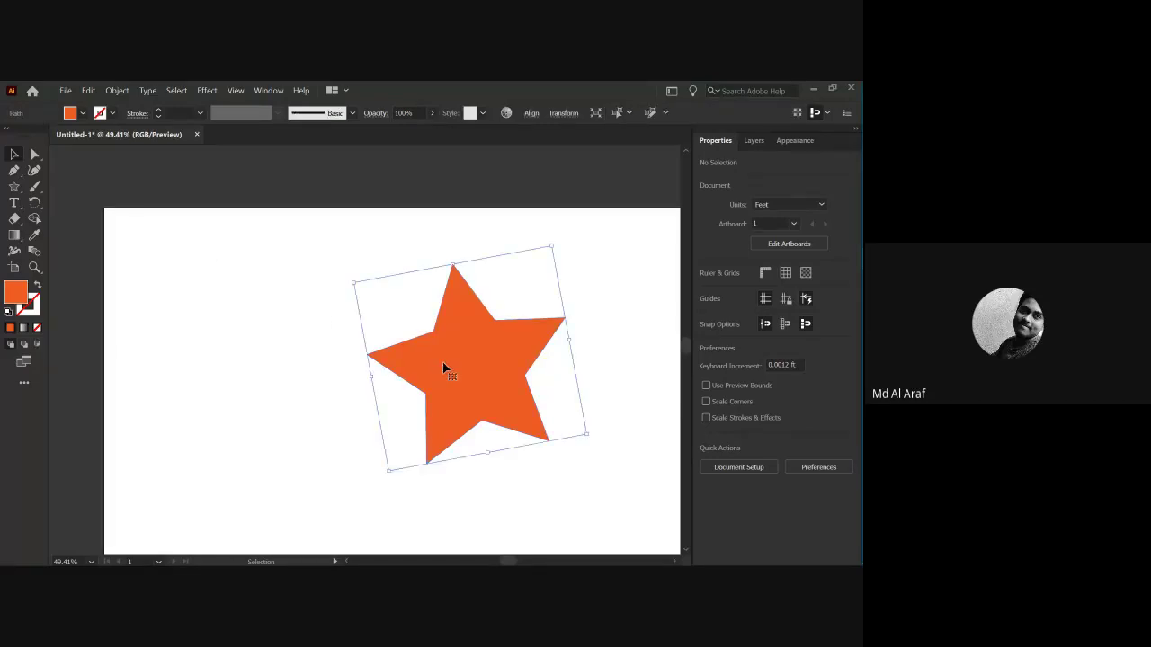
key(a)
key(v)
key(Delete)
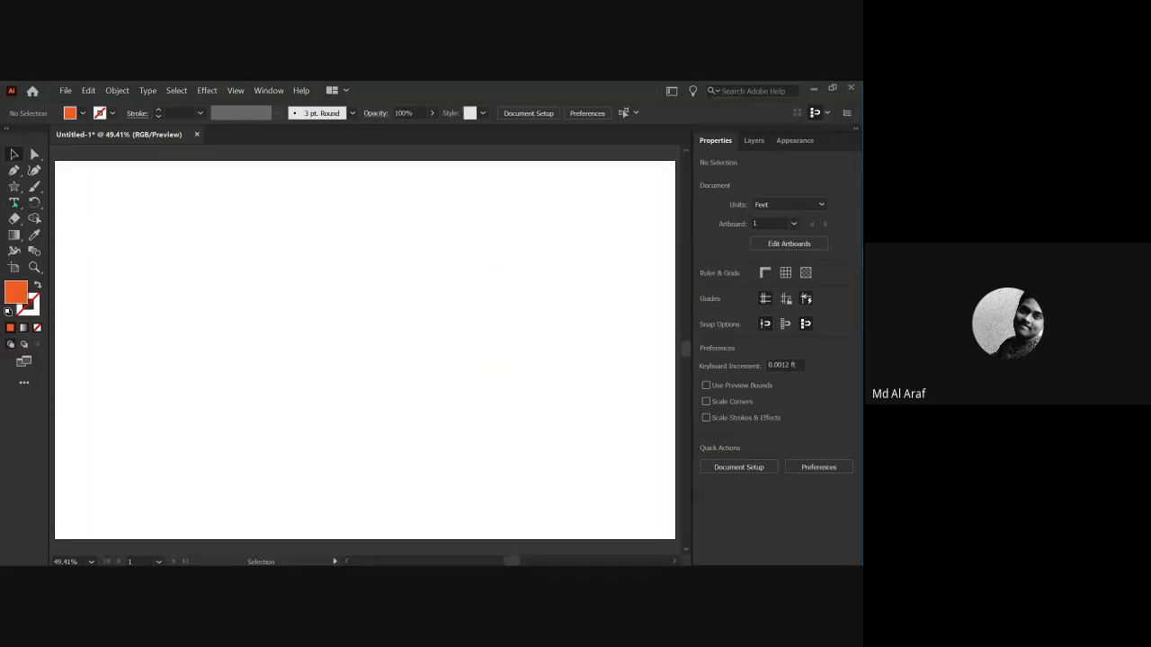
Type the person's name as a 64 pt text object on the artboard.
click(14, 203)
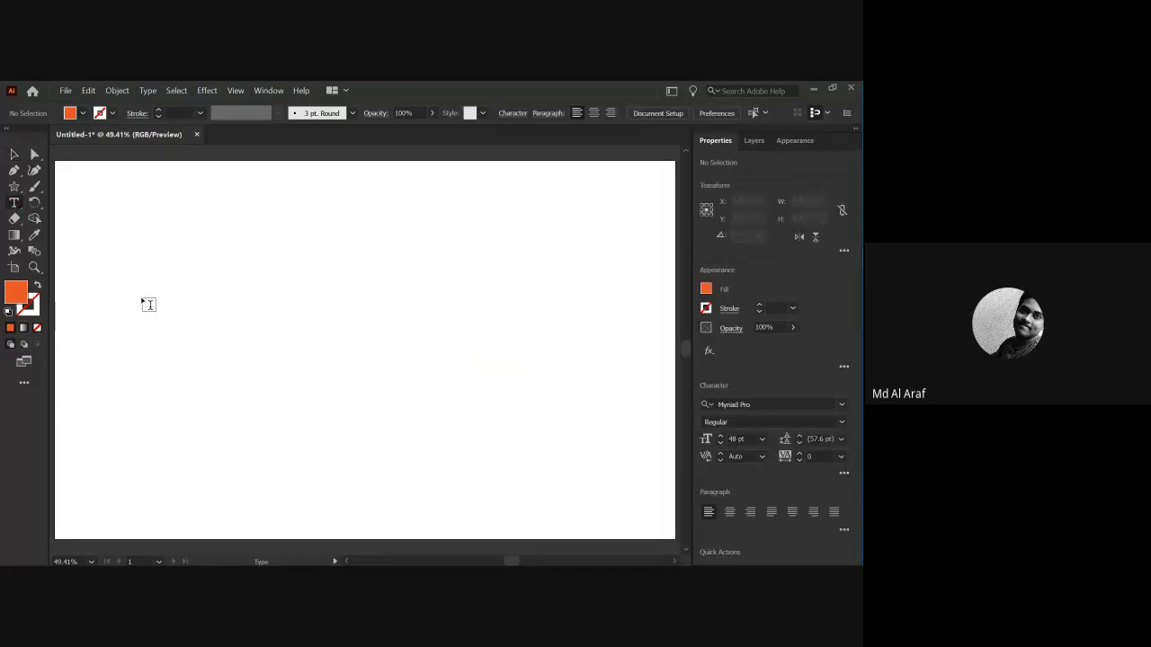
click(232, 320)
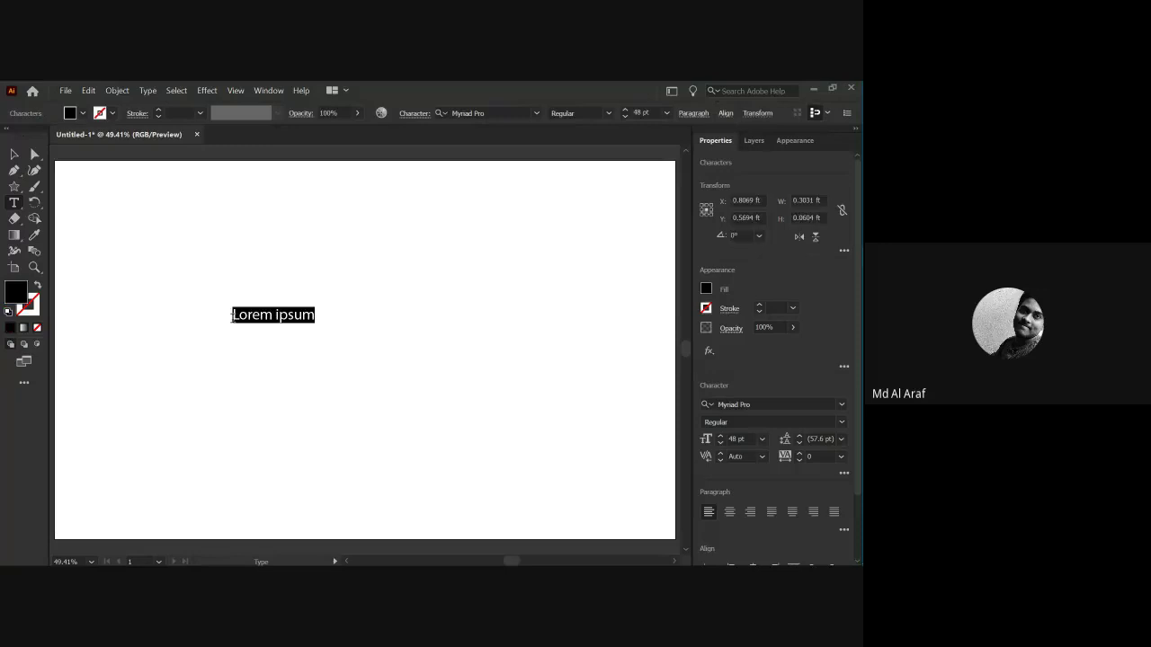
key(ctrl+shift+period)
key(ctrl+shift+period)
key(ctrl+shift+period)
key(ctrl+shift+period)
key(ctrl+shift+period)
key(ctrl+shift+period)
key(ctrl+shift+period)
key(ctrl+shift+period)
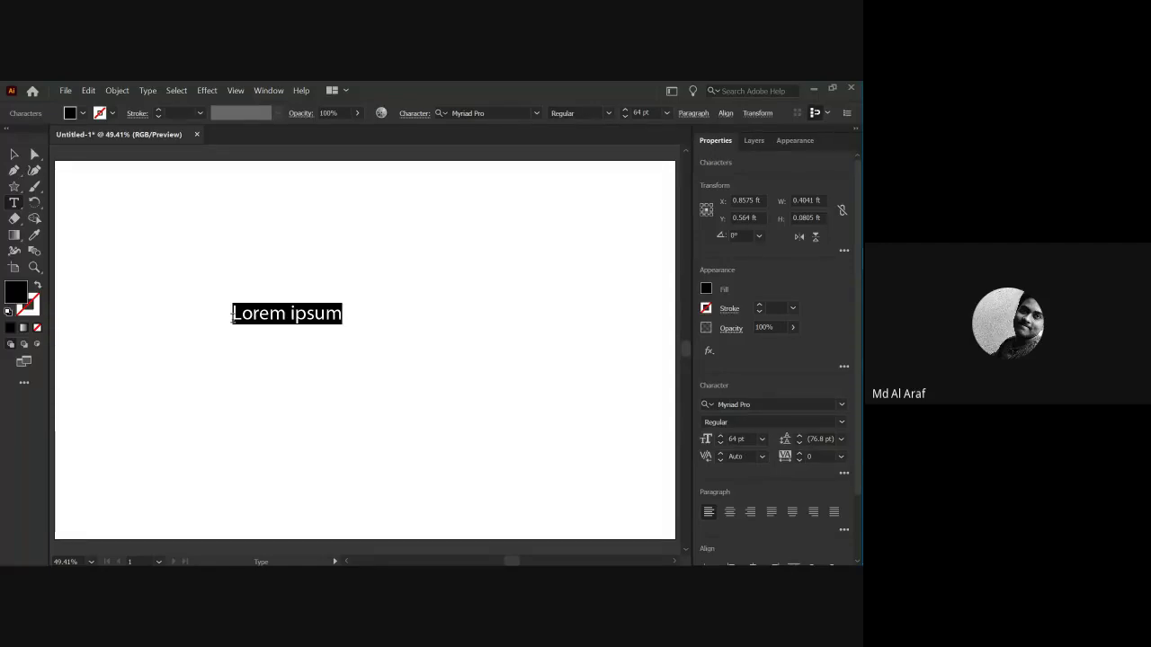
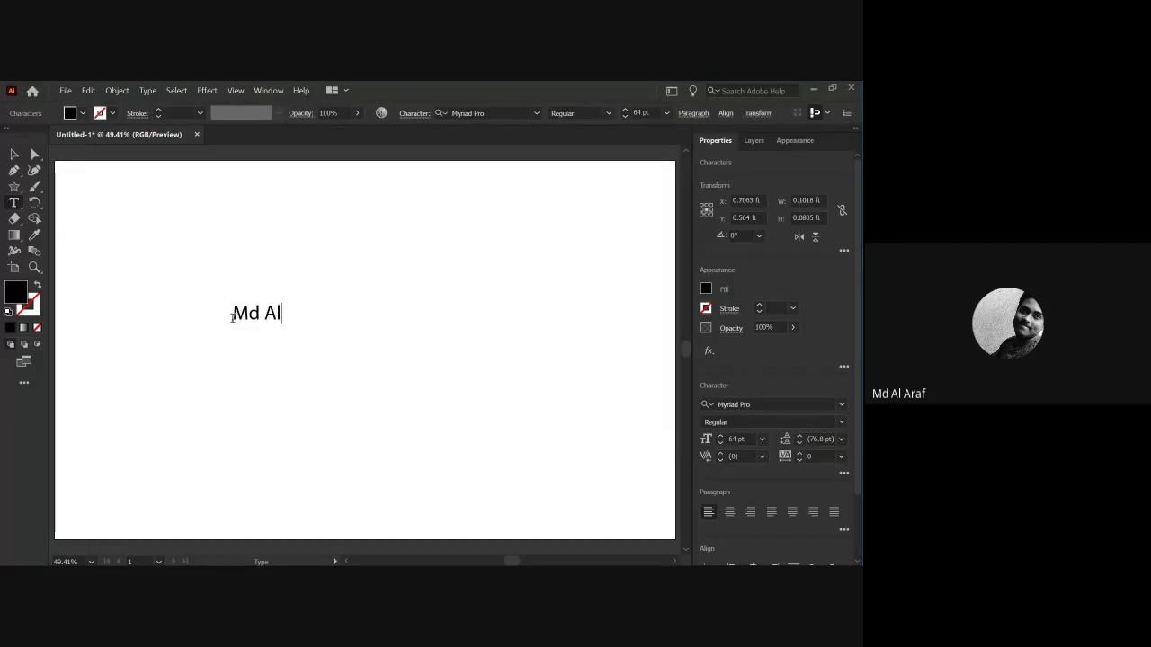
key(Escape)
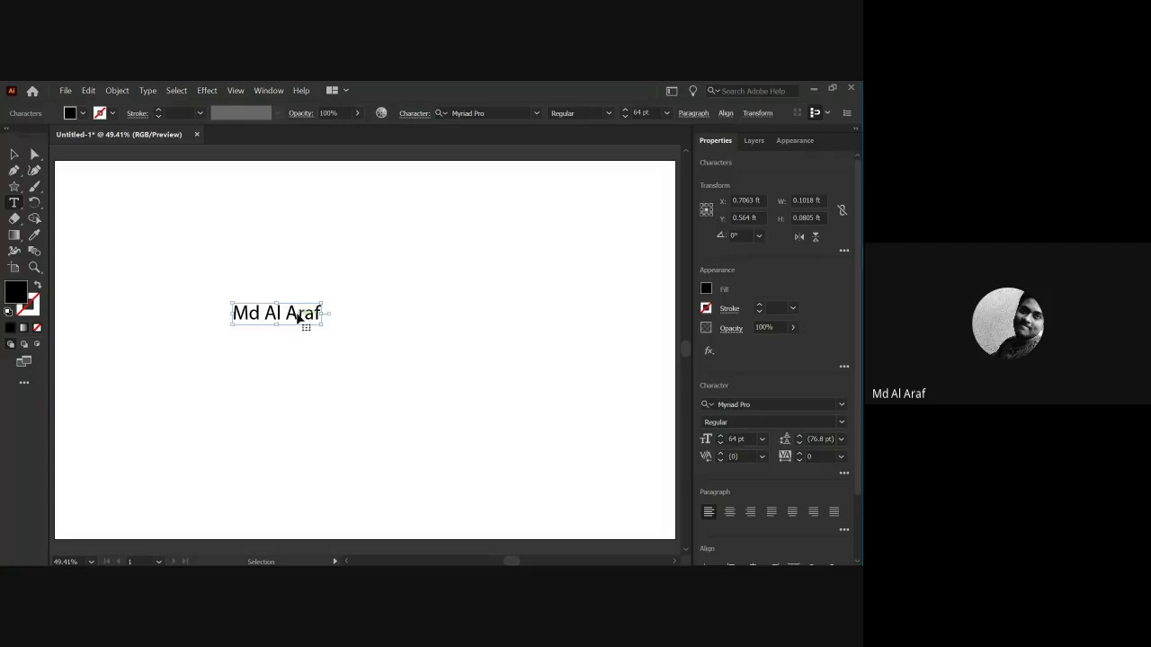
double_click(313, 317)
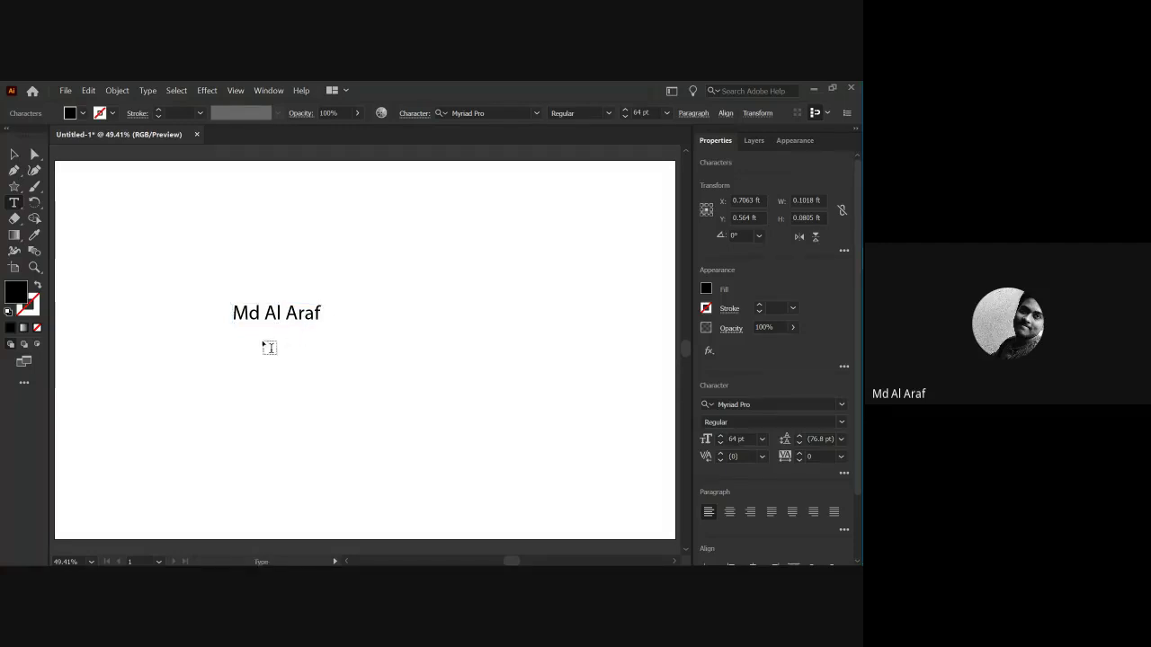
key(Escape)
Move the name text slightly higher and scale it up to about 174 pt.
click(131, 283)
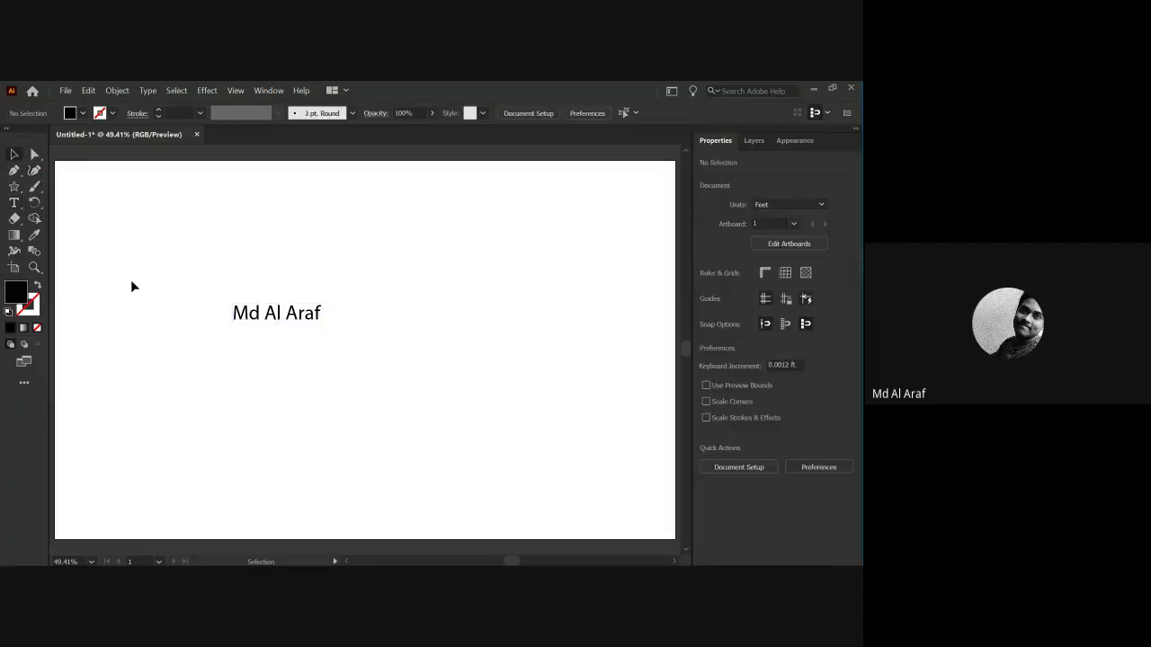
drag(194, 290, 350, 359)
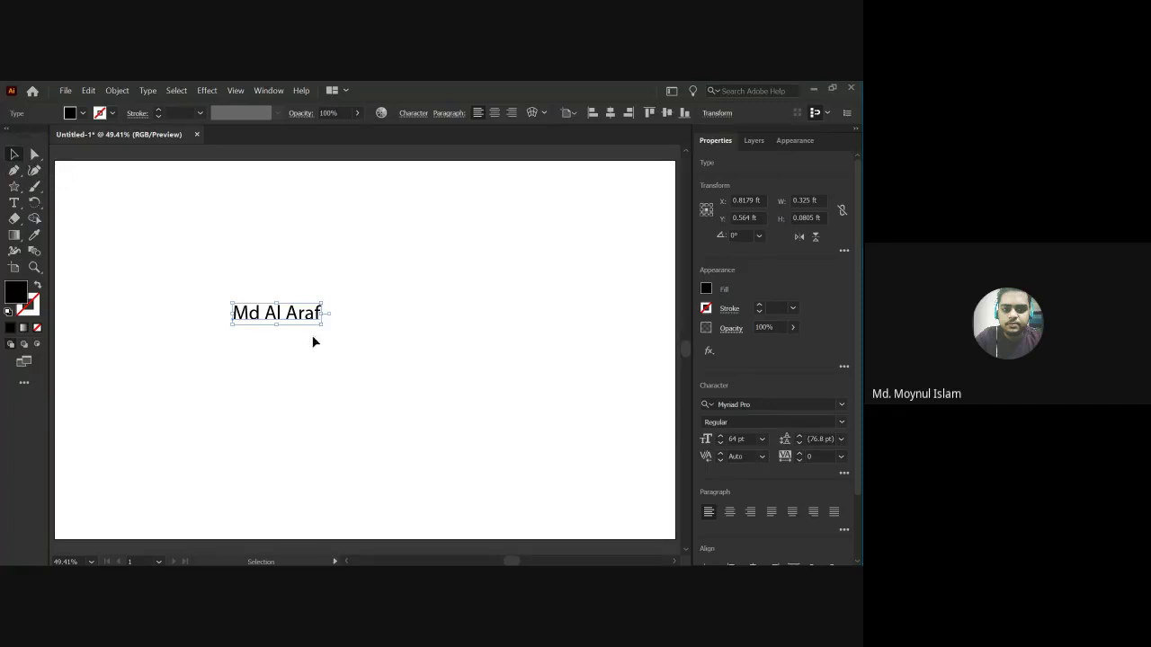
drag(314, 322, 314, 309)
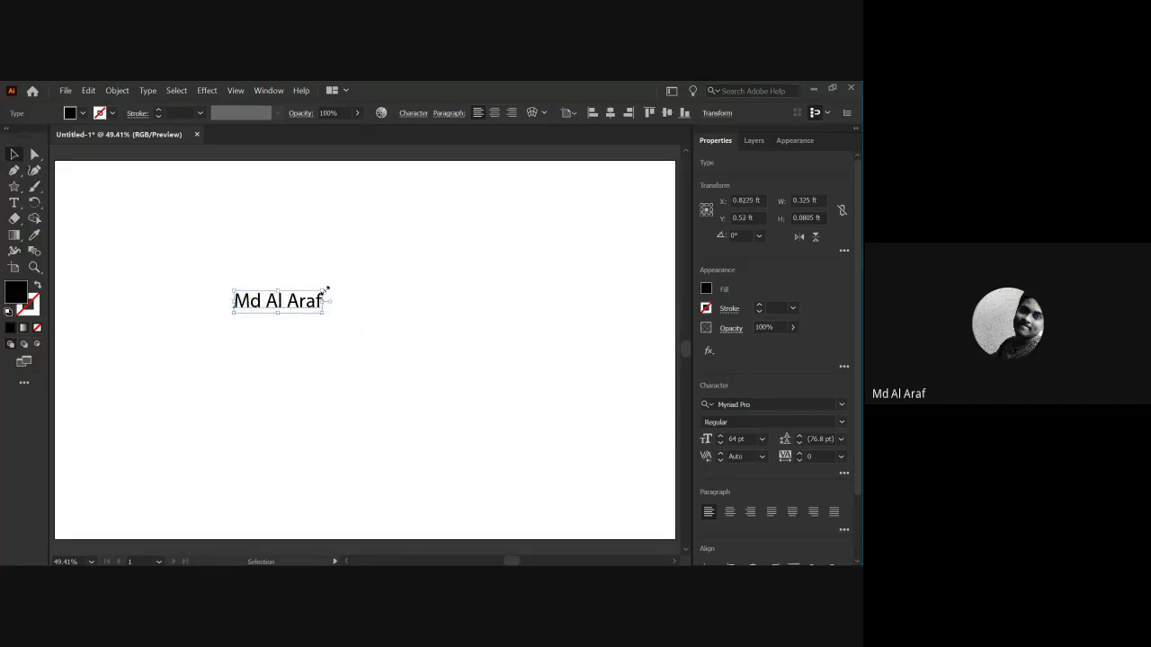
click(309, 321)
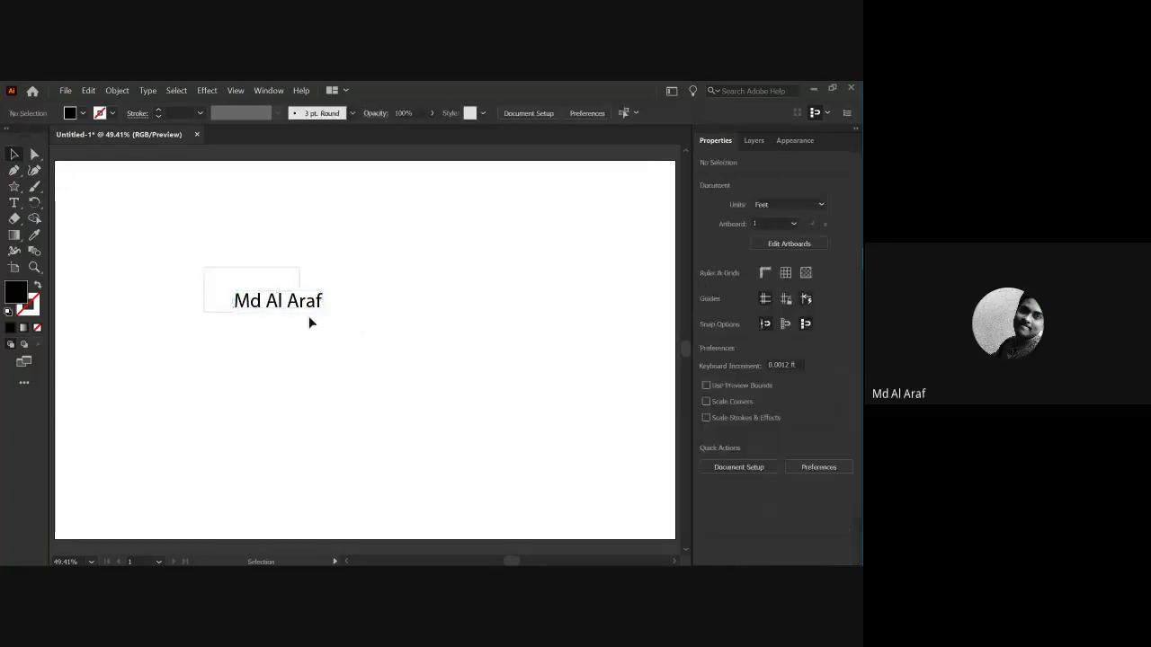
click(321, 300)
drag(323, 292, 476, 232)
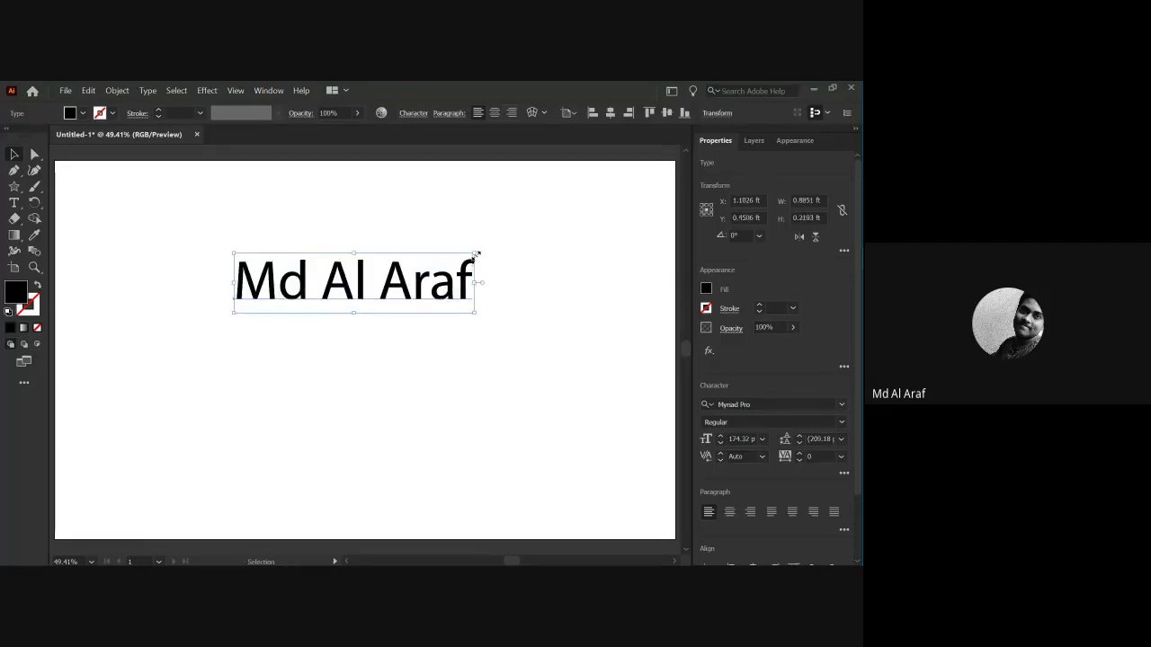
Try rotating and mirroring the name text, then undo back to upright.
click(508, 288)
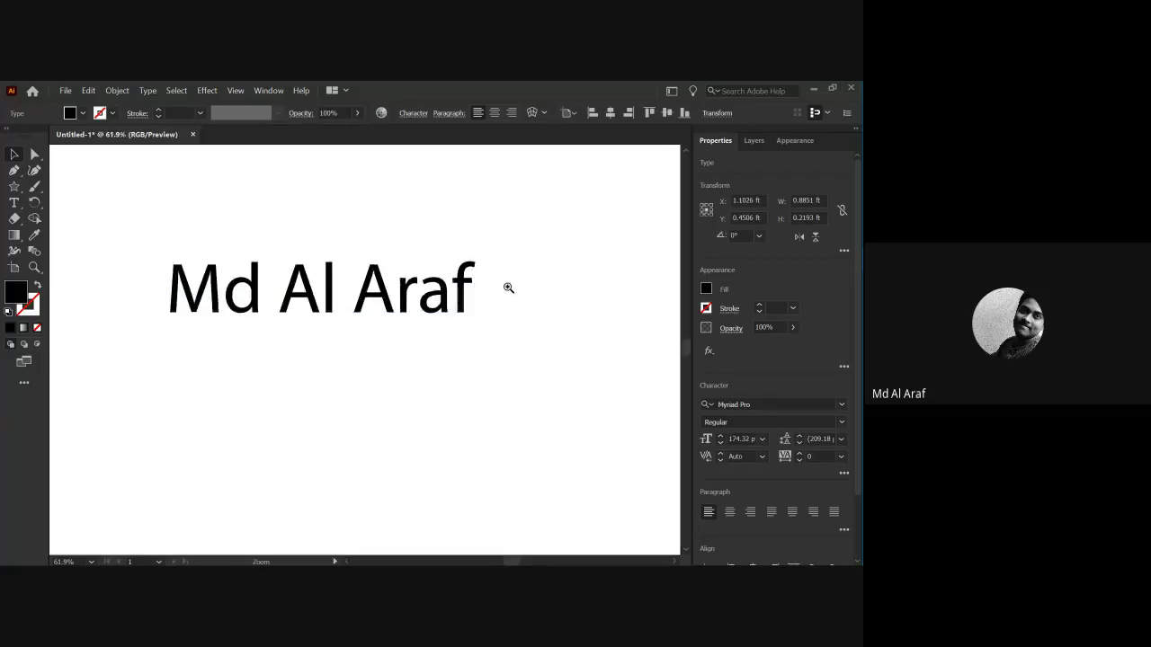
drag(424, 327, 343, 349)
click(335, 322)
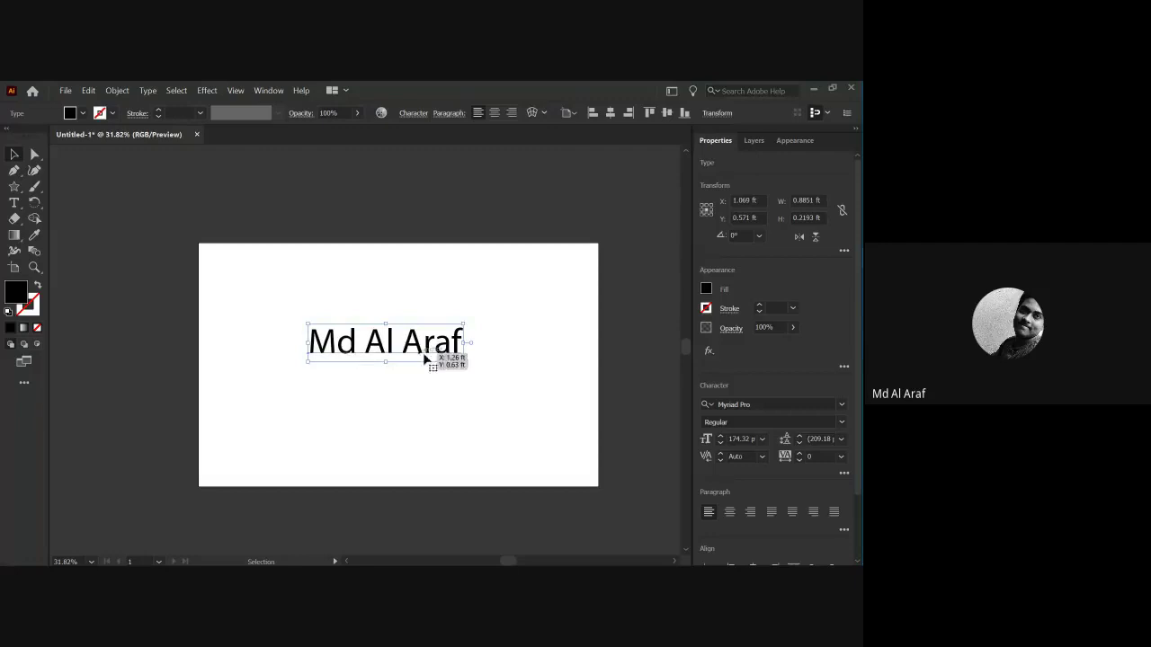
click(392, 376)
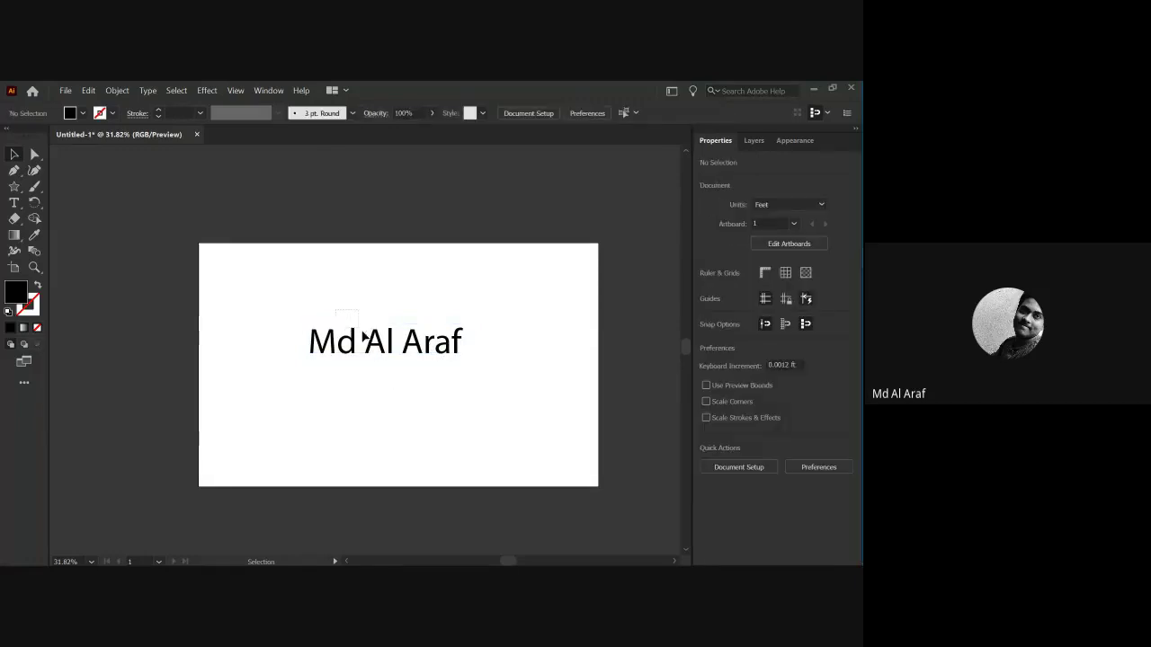
click(439, 356)
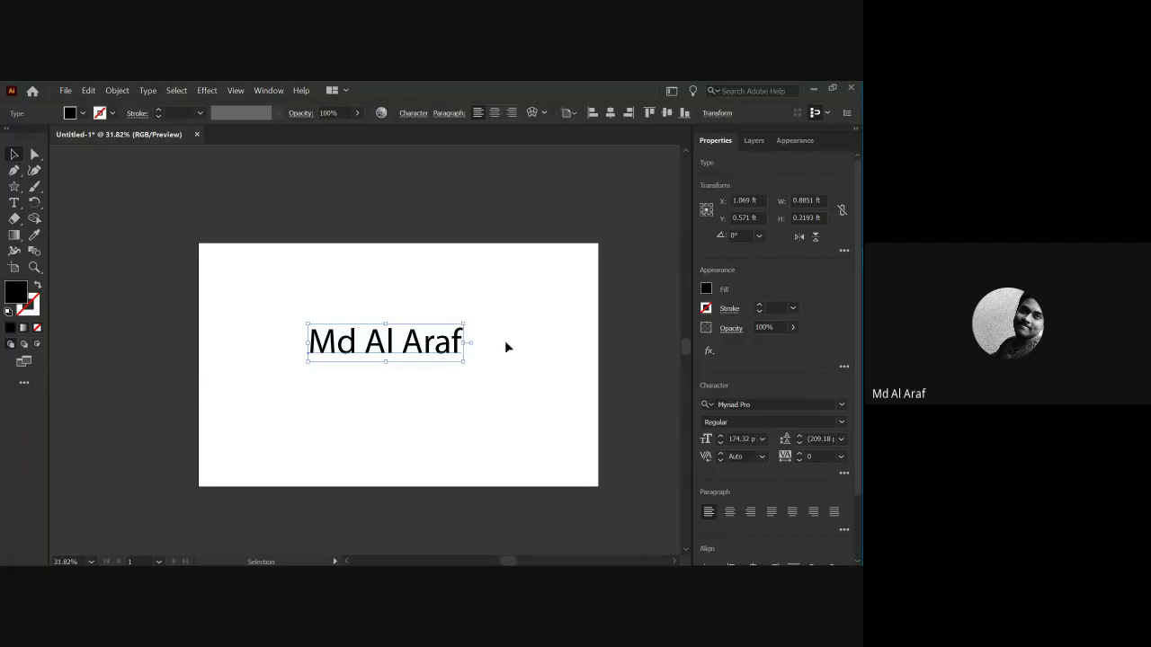
click(532, 385)
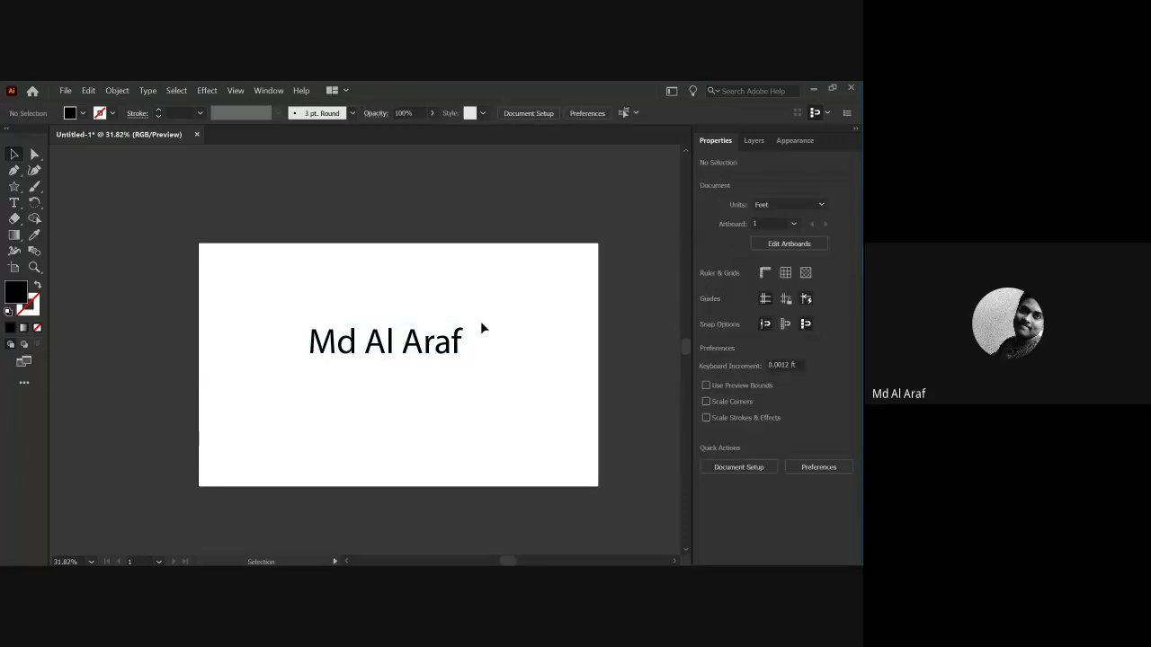
click(462, 335)
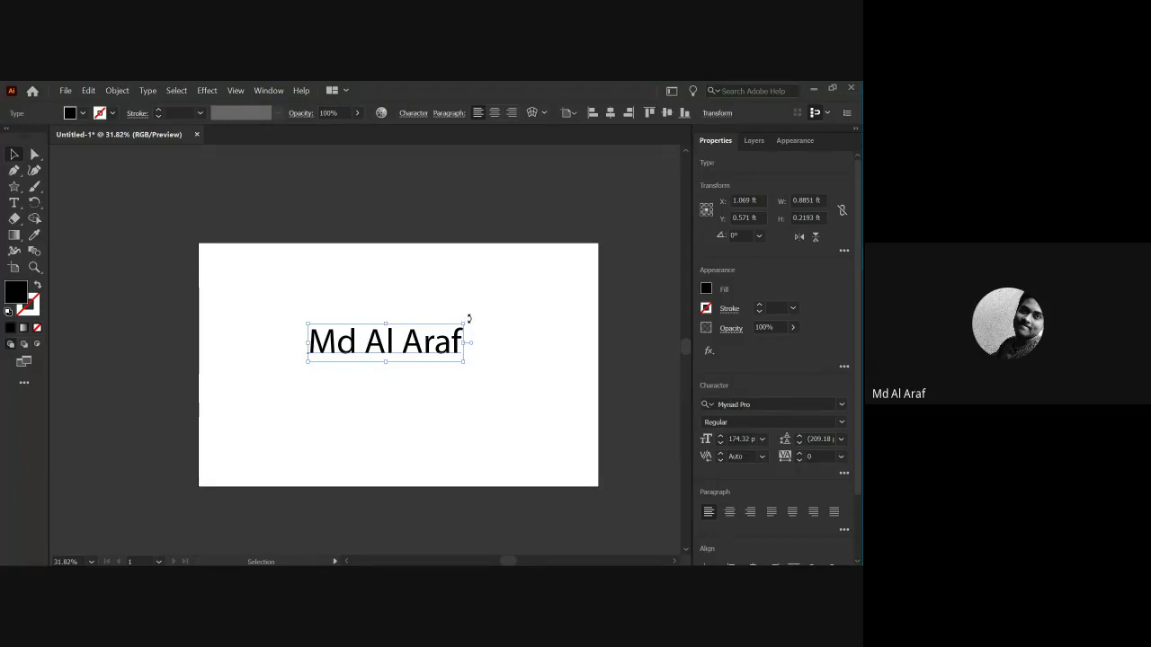
drag(468, 318, 243, 364)
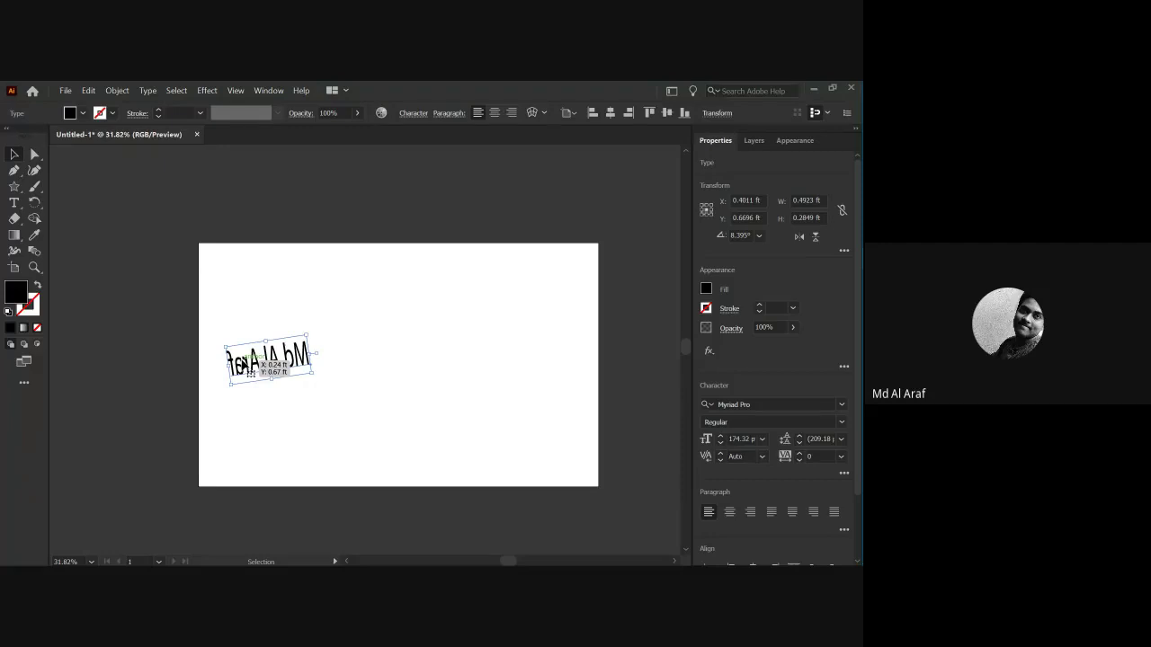
drag(243, 359, 286, 352)
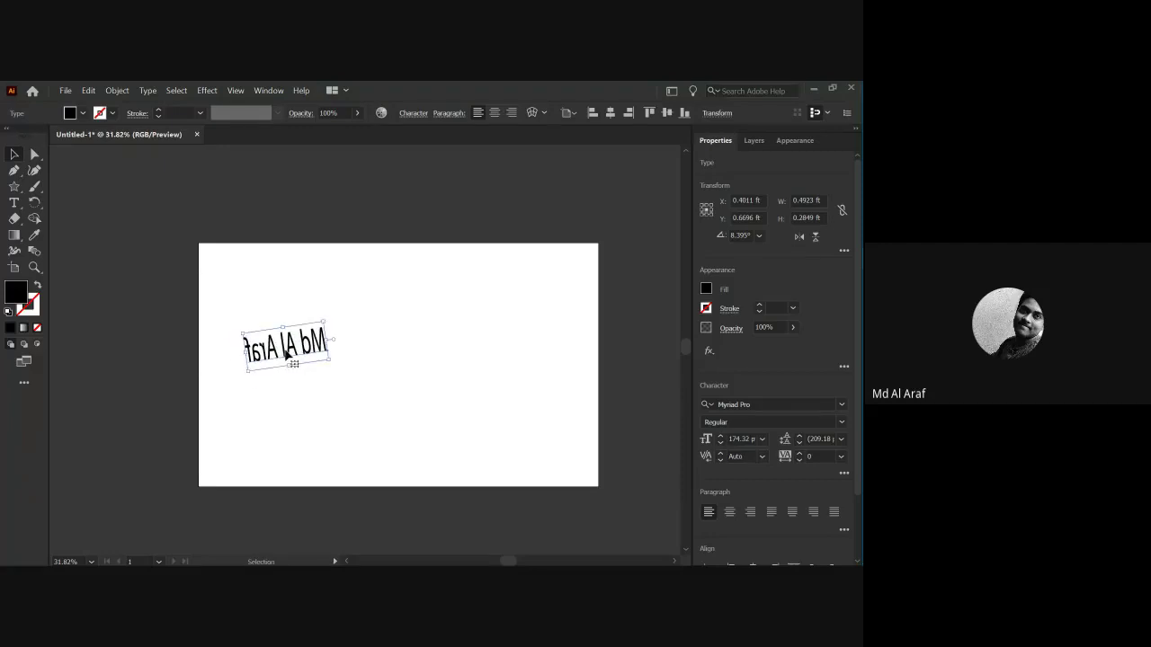
key(ctrl+z)
key(ctrl+z)
key(ctrl+z)
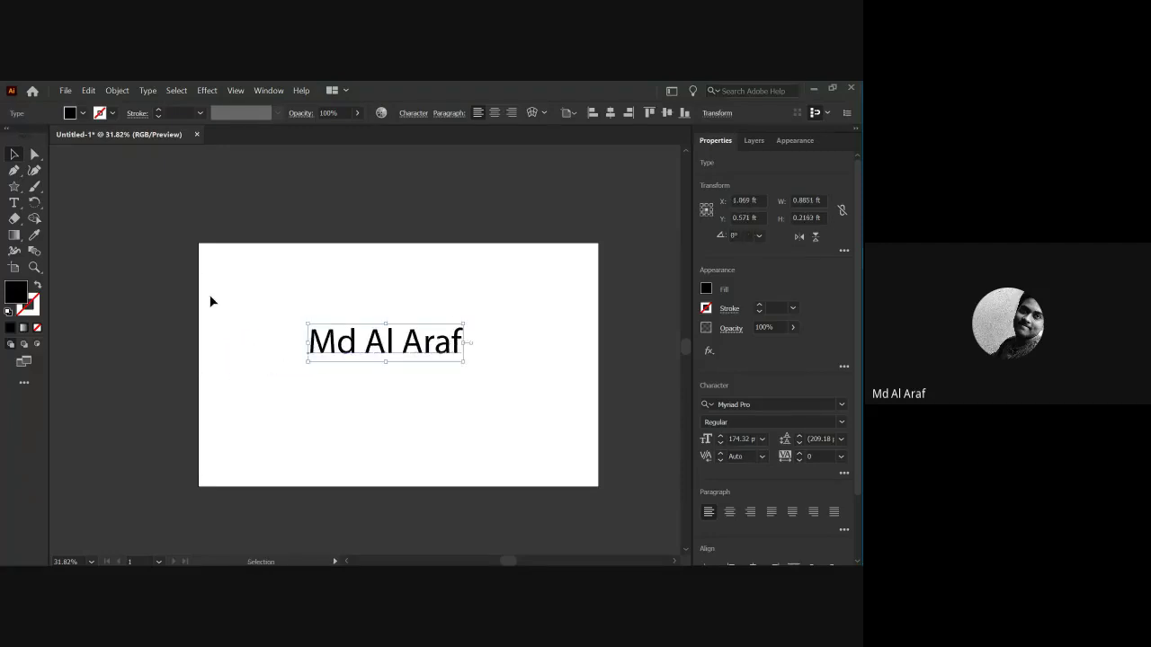
Nudge the name text slightly left and up to about X 1.01 ft, Y 0.5412 ft.
click(252, 326)
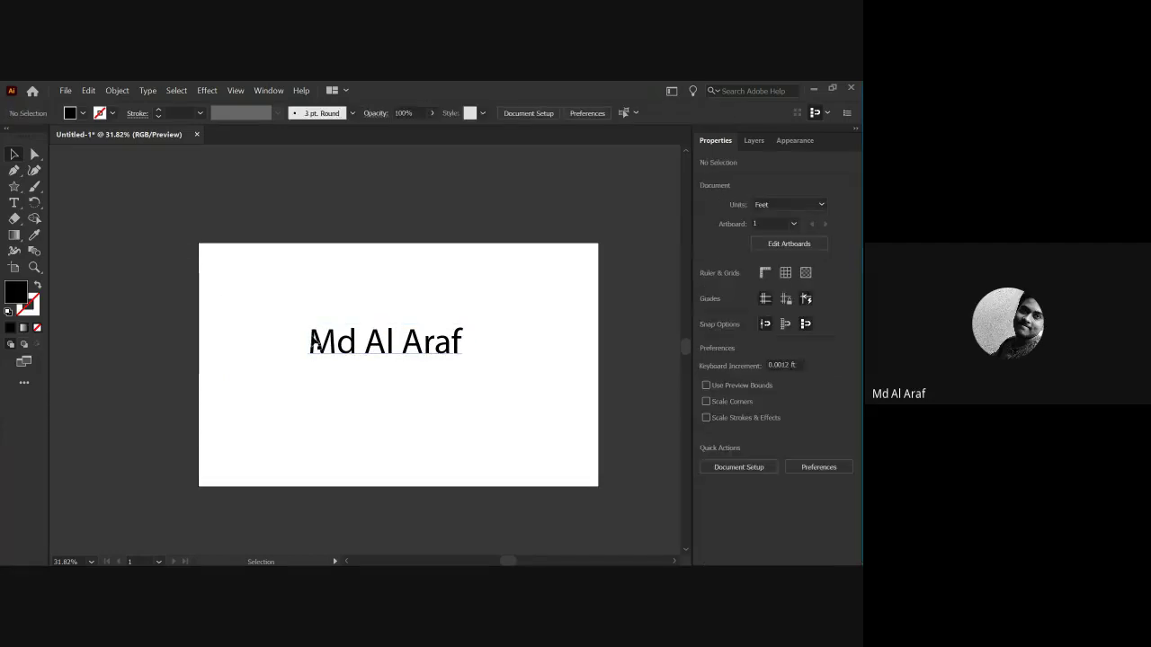
click(322, 347)
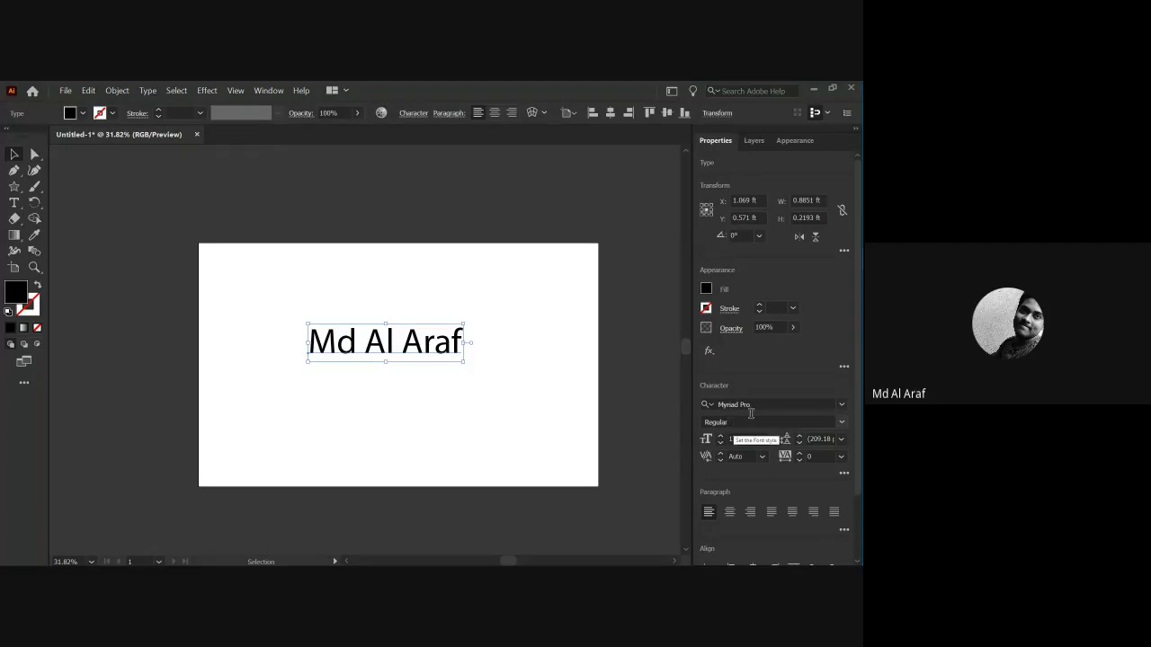
drag(444, 355, 434, 350)
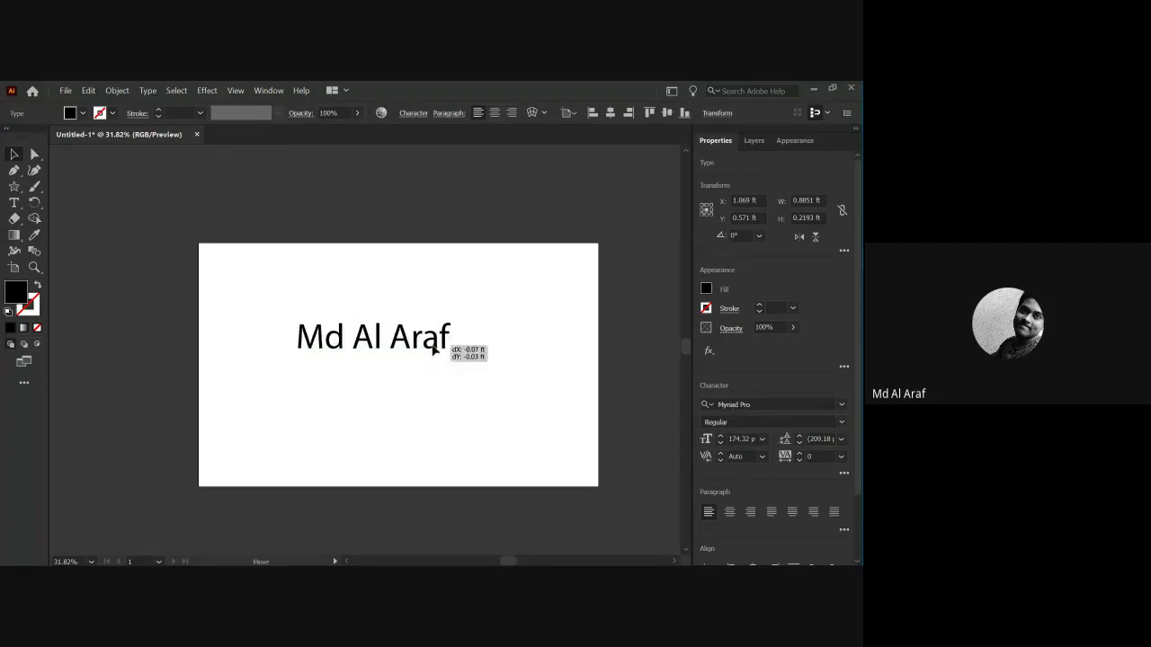
click(82, 114)
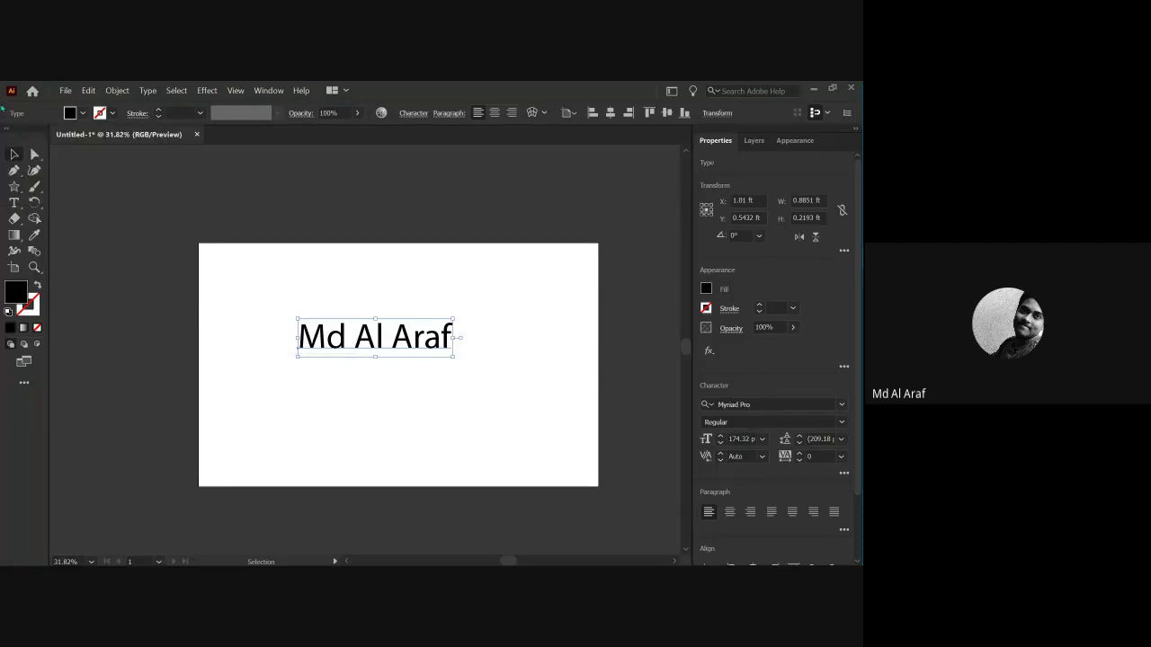
Try several fill swatches and settle on a pink fill for the name text.
click(83, 113)
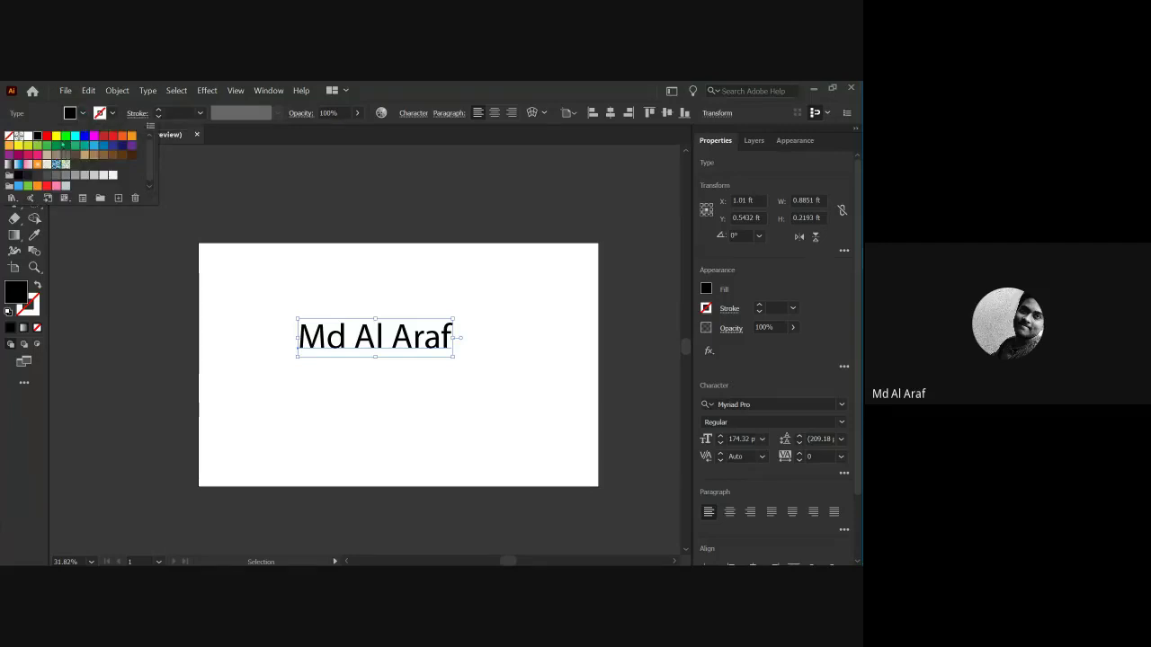
click(58, 136)
click(64, 138)
click(75, 135)
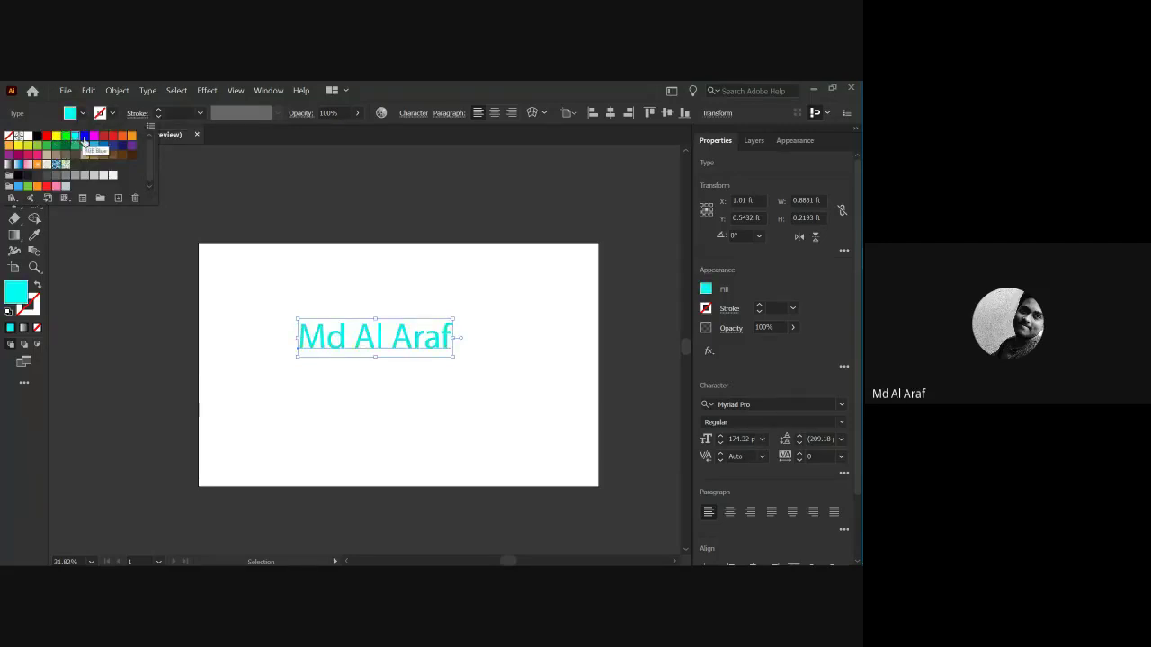
click(85, 135)
click(84, 145)
click(93, 145)
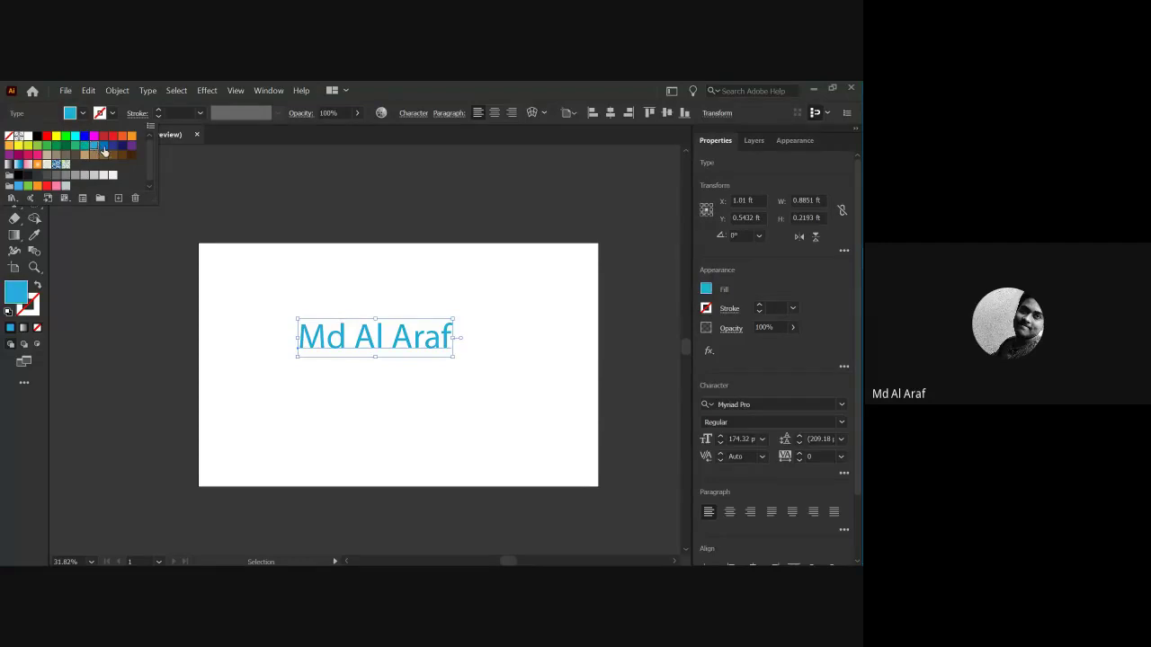
click(103, 145)
click(112, 146)
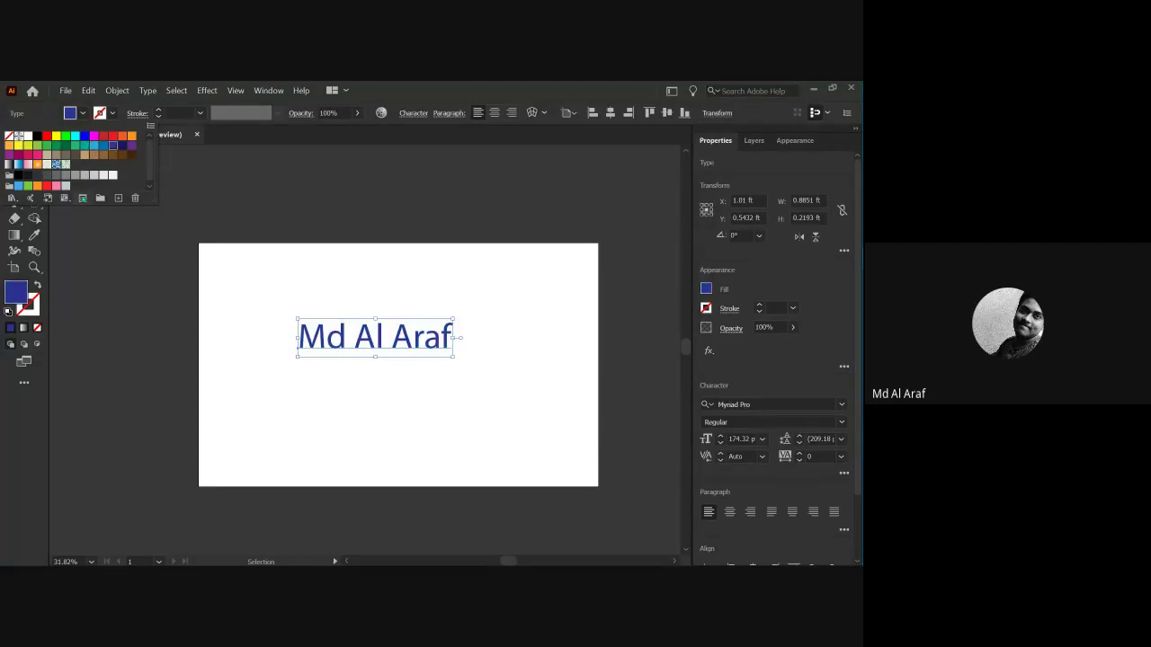
click(45, 161)
click(241, 356)
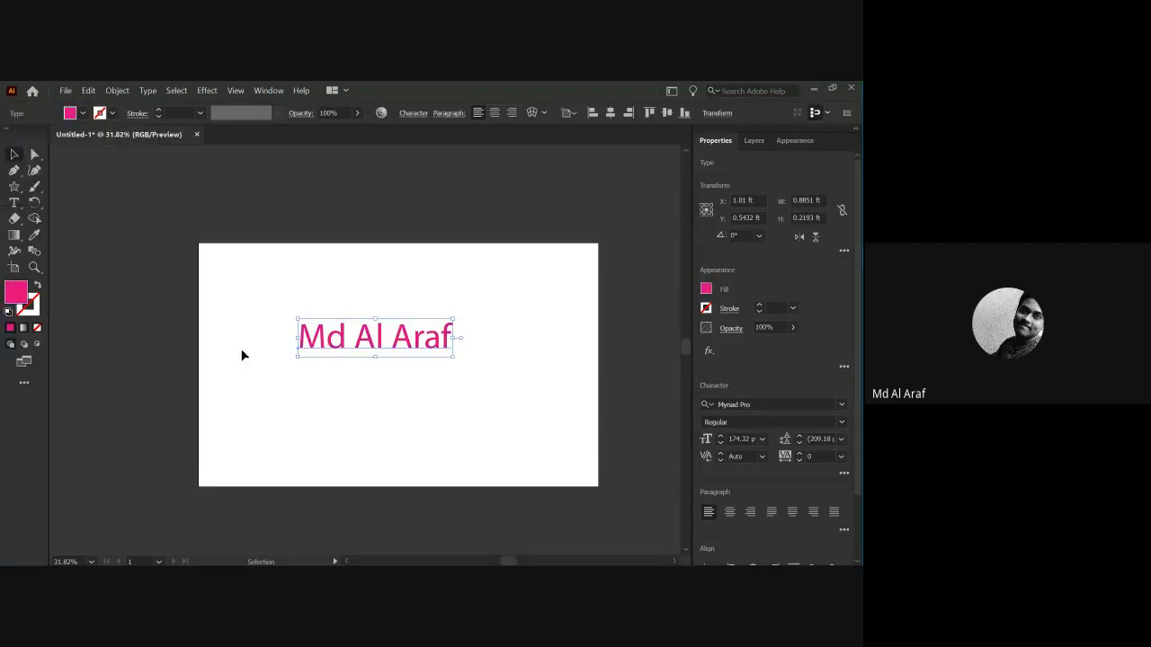
click(188, 194)
Give the name text a black outline, thickened to 6 pt.
drag(267, 324, 439, 380)
key(z)
drag(341, 331, 380, 382)
click(380, 381)
key(v)
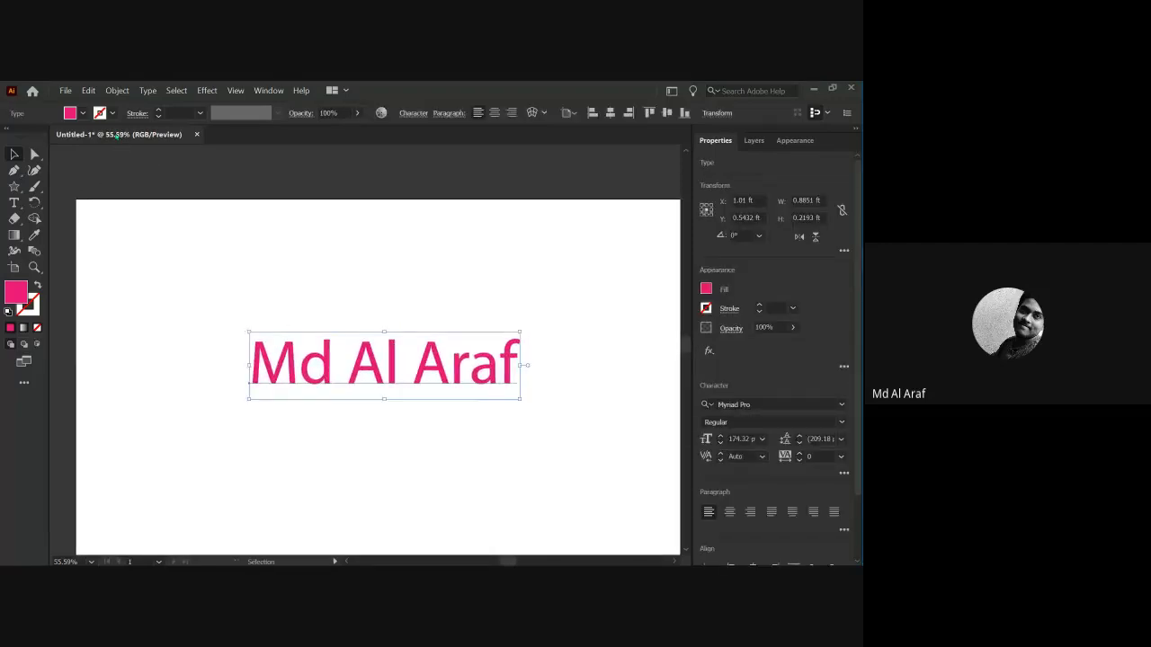
click(111, 112)
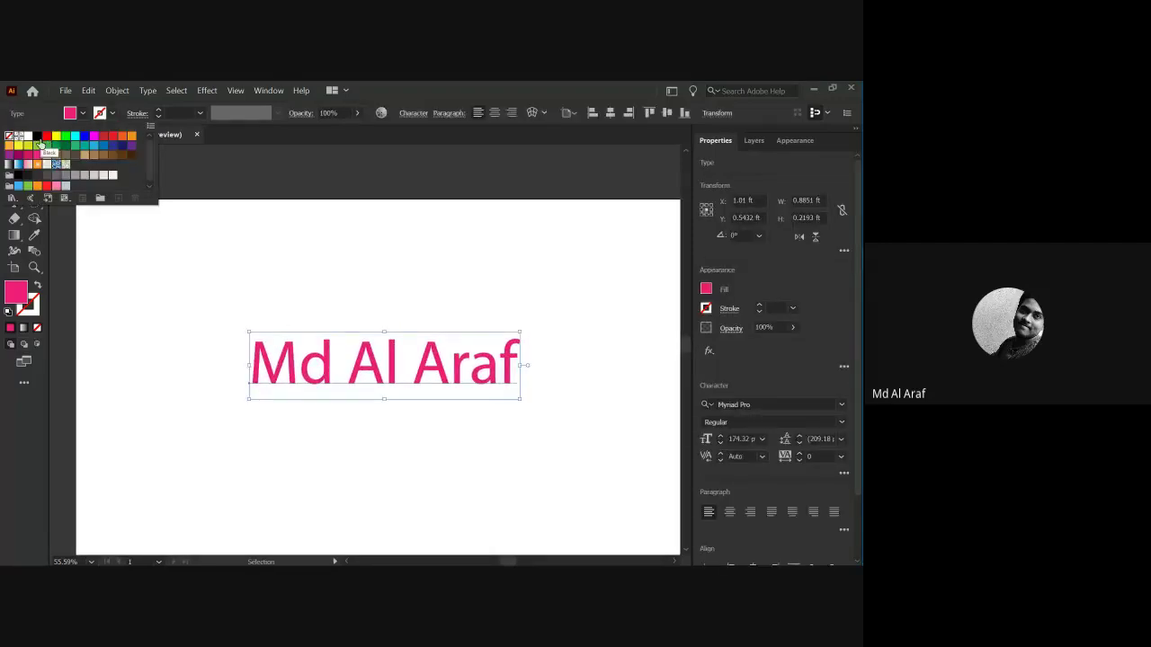
click(37, 135)
click(157, 110)
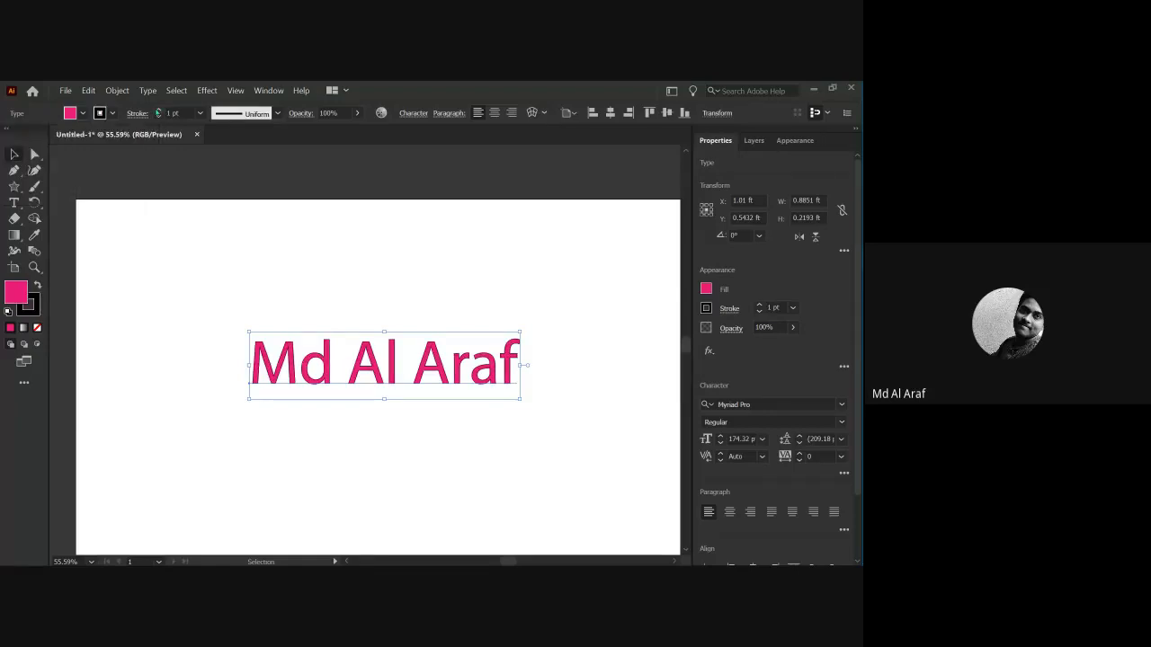
click(158, 111)
click(158, 111)
click(157, 111)
click(158, 111)
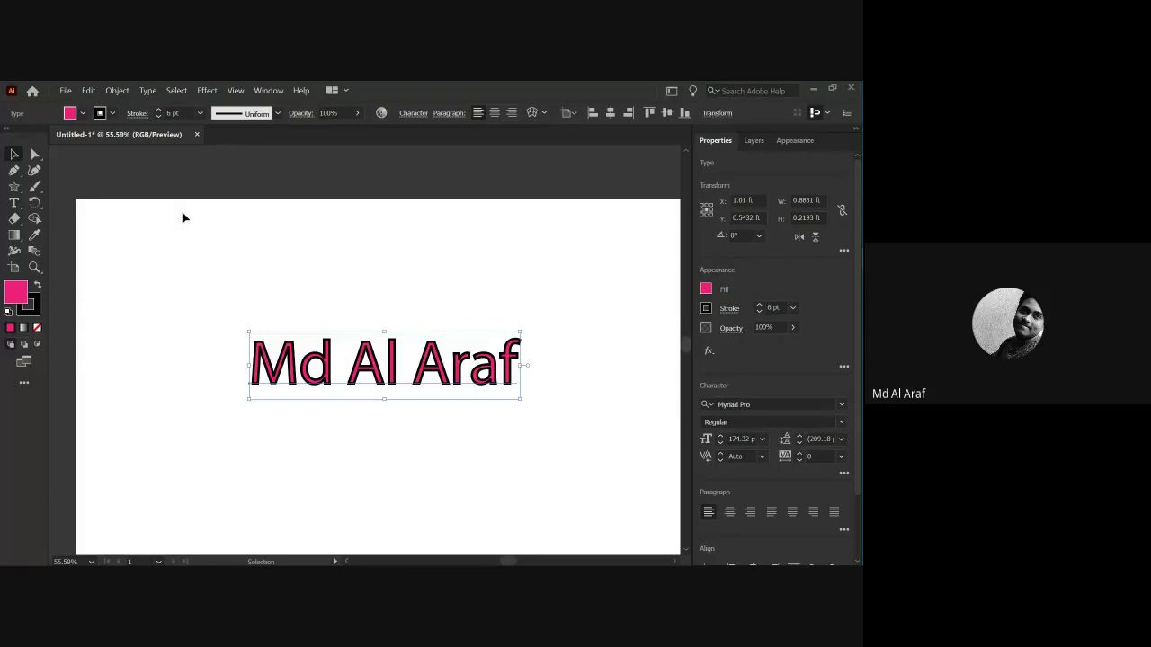
click(234, 375)
Move the name text slightly lower, to about X 1.0887 ft.
drag(230, 329, 534, 409)
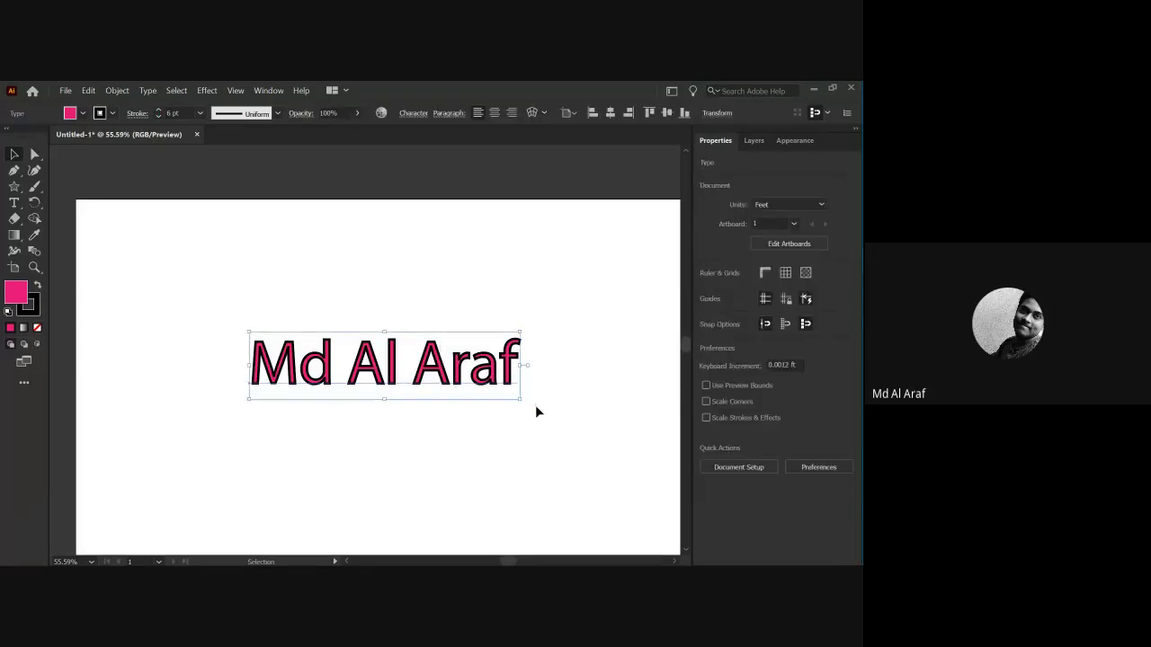
drag(378, 379, 374, 397)
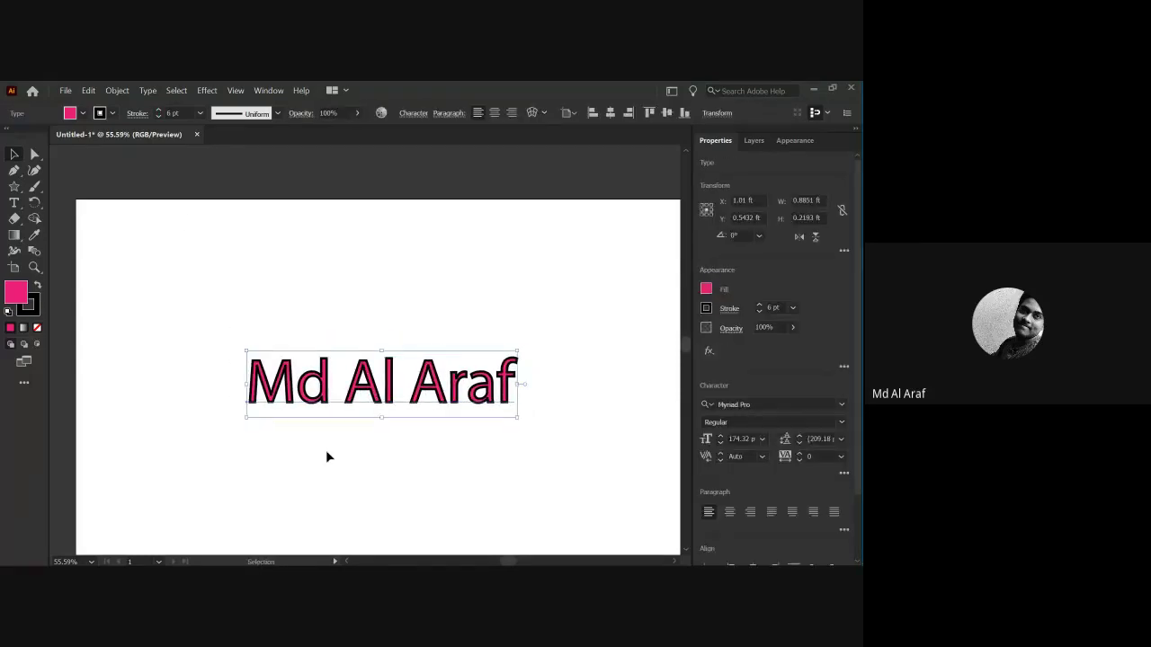
click(329, 450)
drag(218, 329, 562, 449)
click(413, 115)
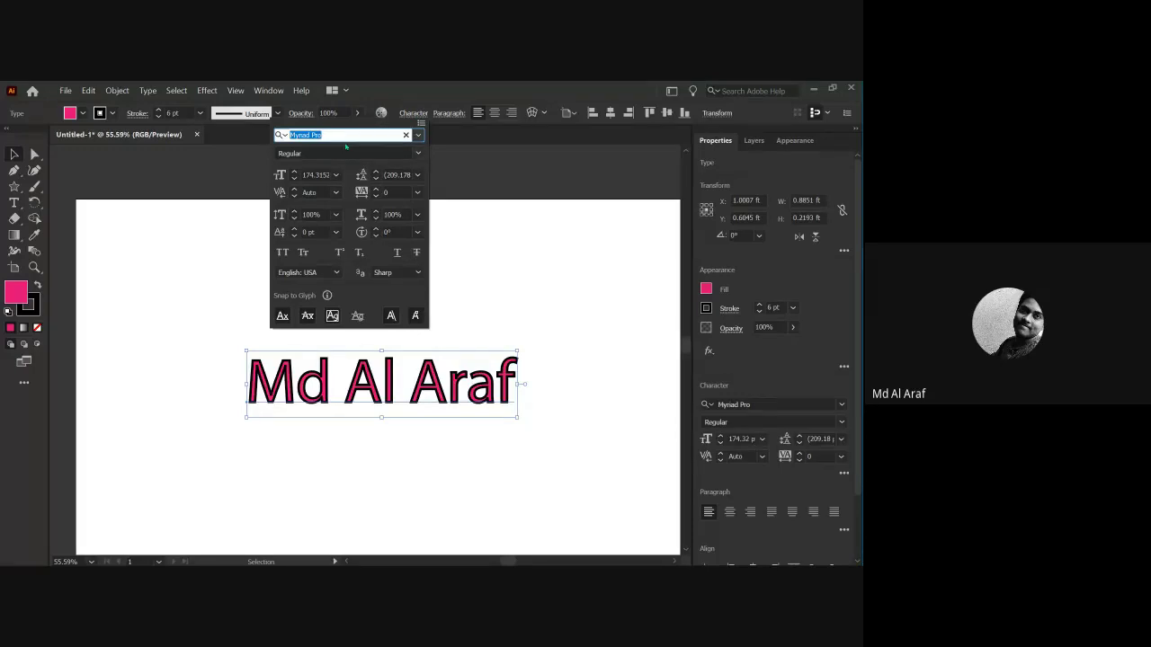
click(419, 136)
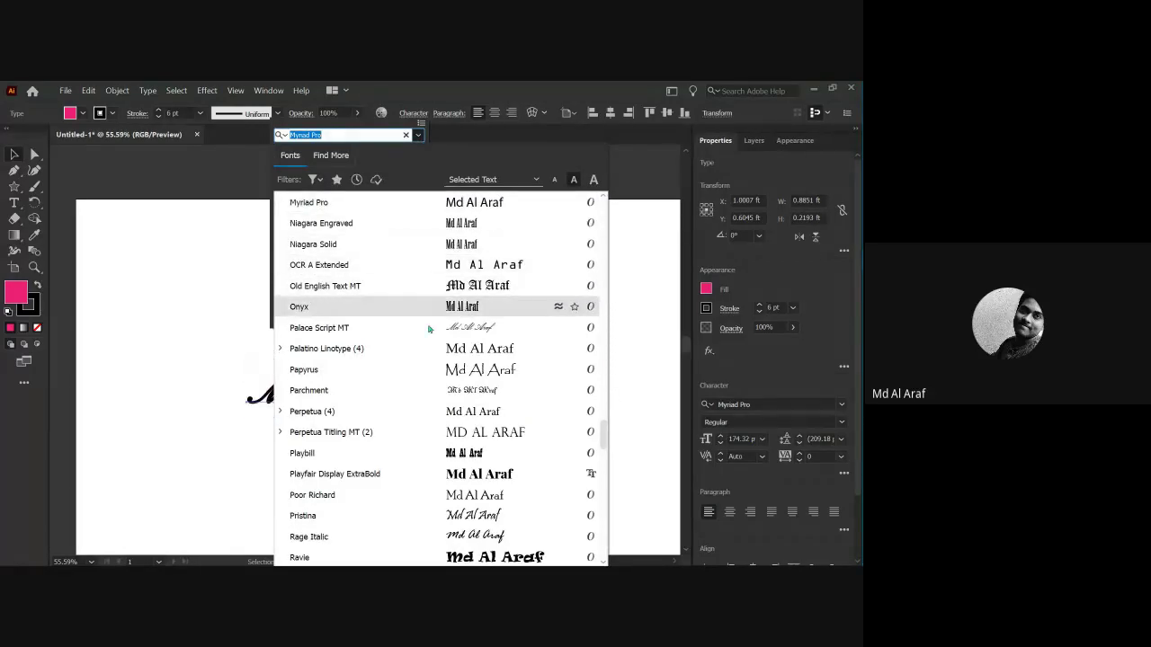
scroll(428, 329, down, 2)
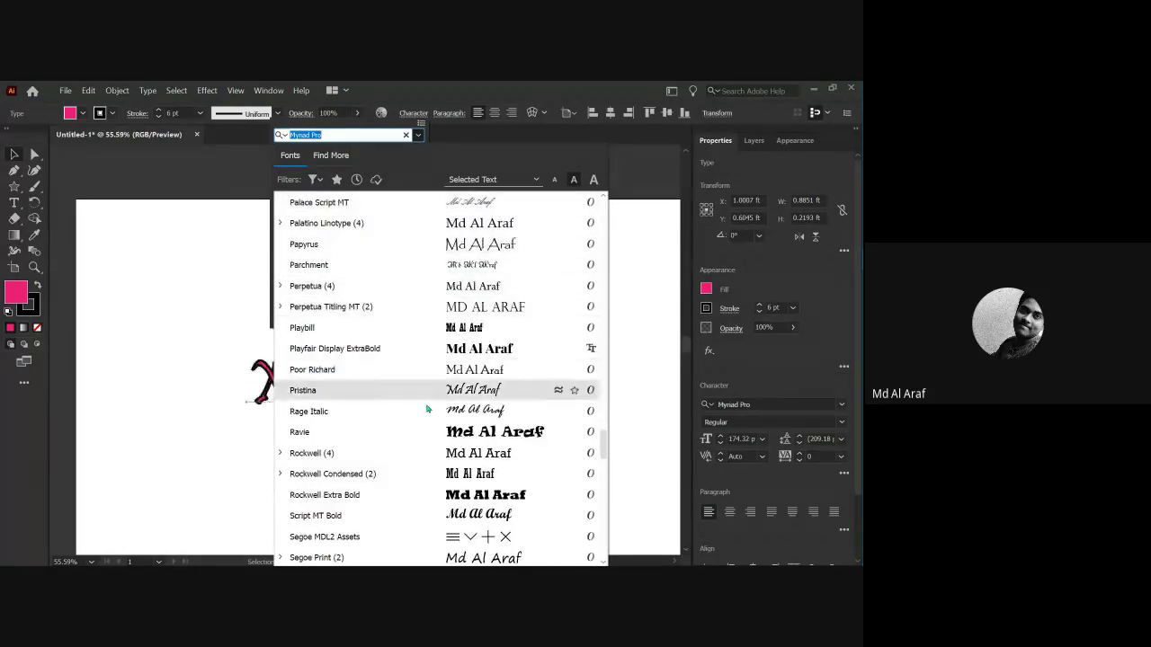
scroll(428, 395, down, 2)
scroll(431, 373, down, 1)
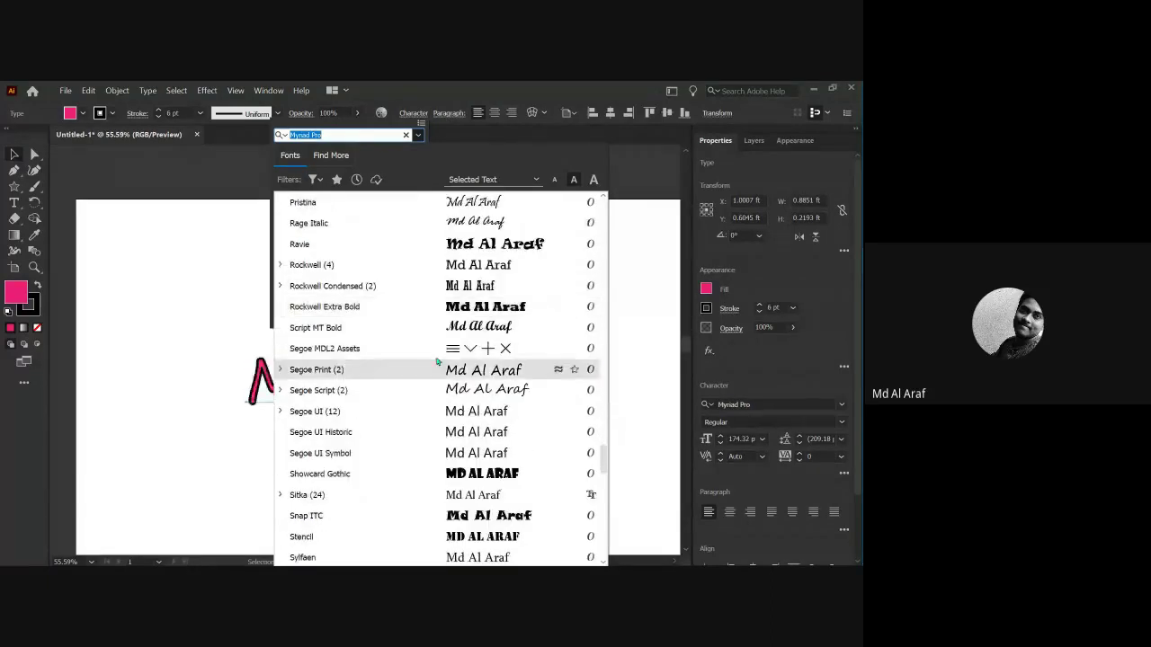
scroll(441, 398, down, 2)
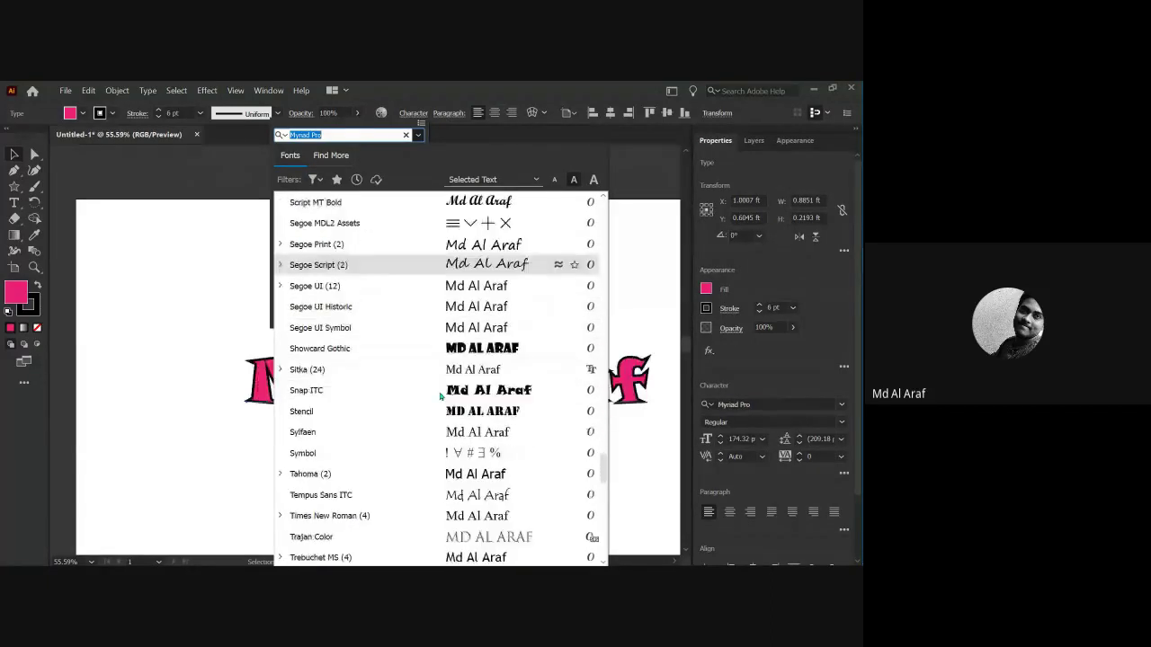
click(440, 392)
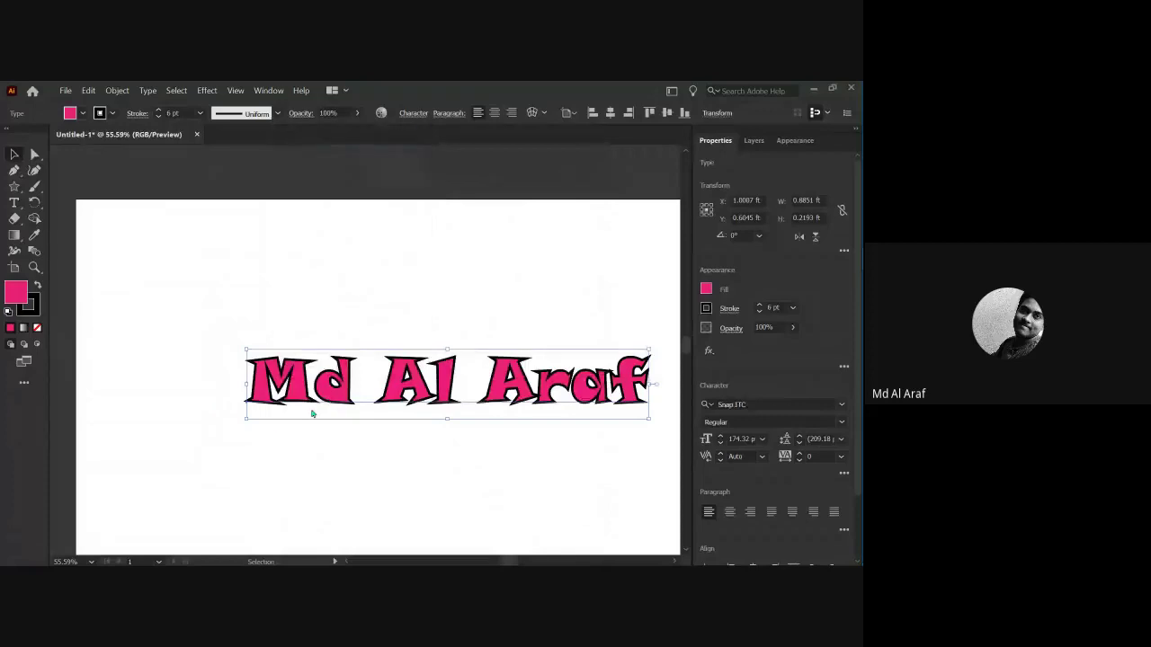
drag(339, 396, 192, 273)
click(221, 344)
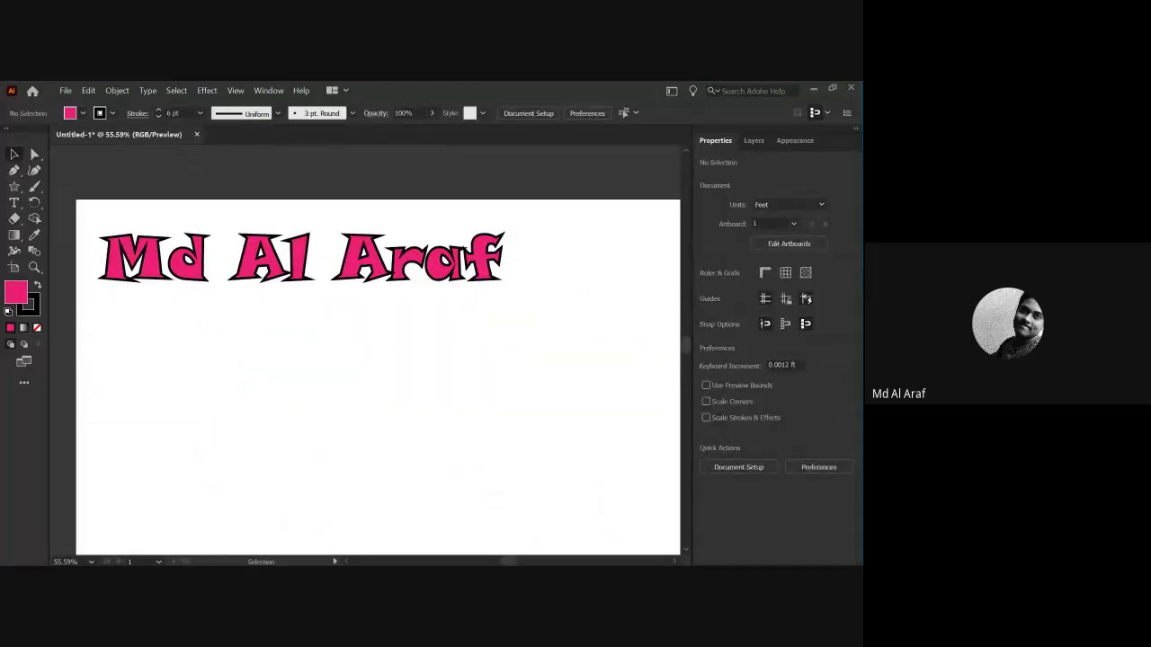
In Chrome, search for dafont and open the DaFont - Download fonts site.
mouse_move(847, 279)
click(760, 270)
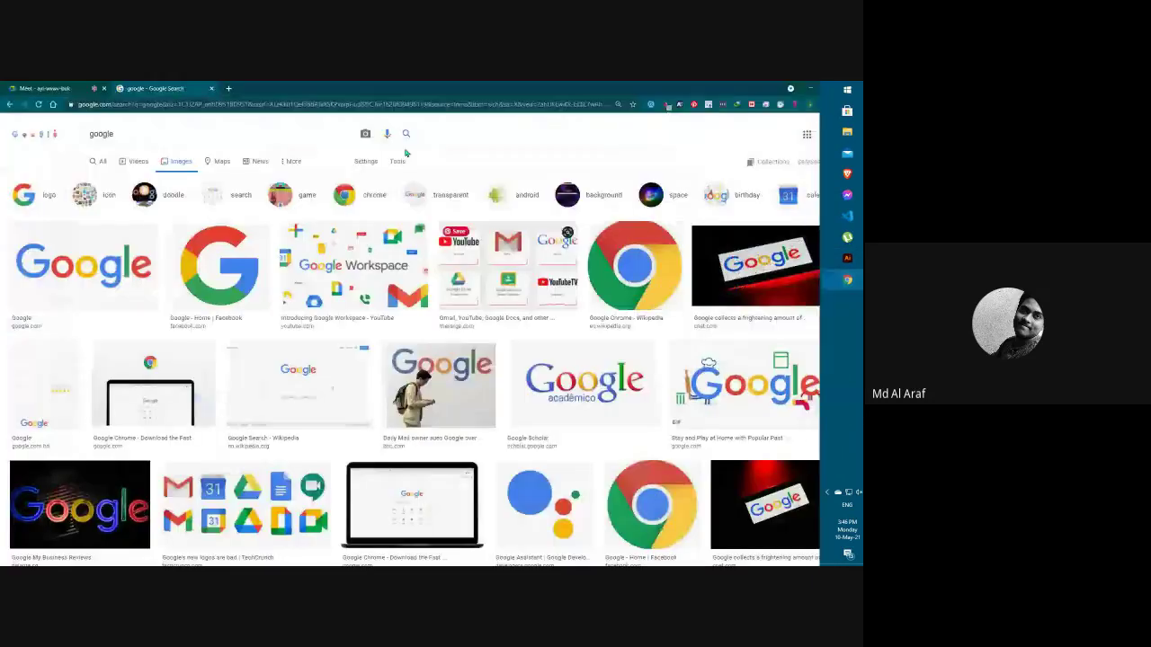
click(215, 107)
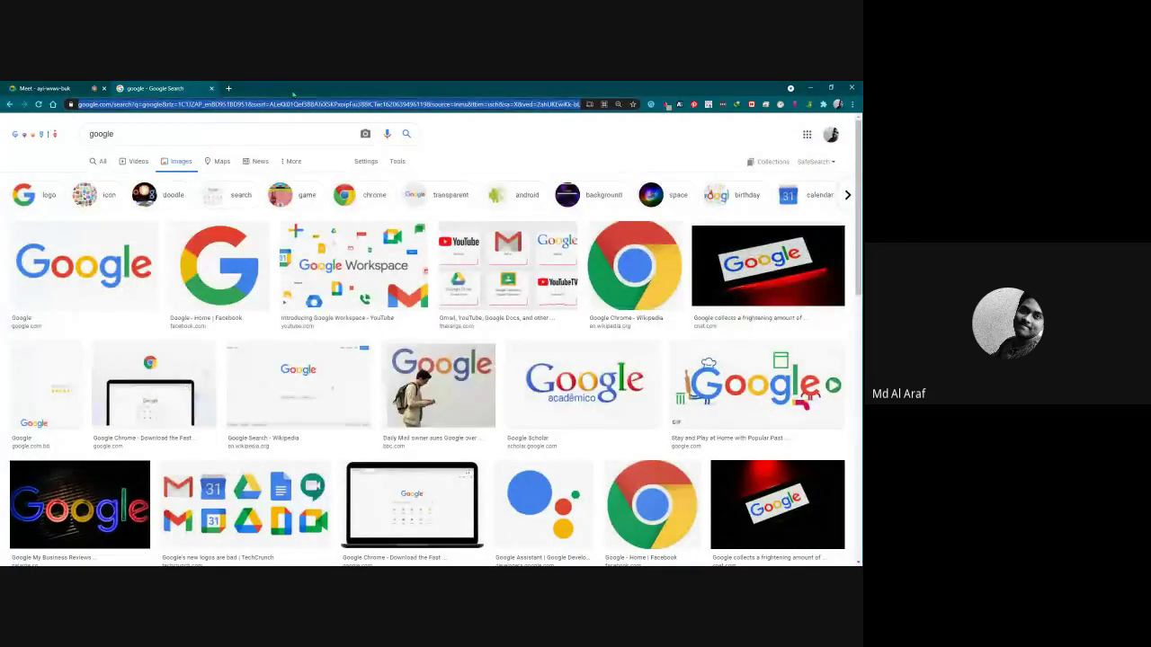
text(delete)
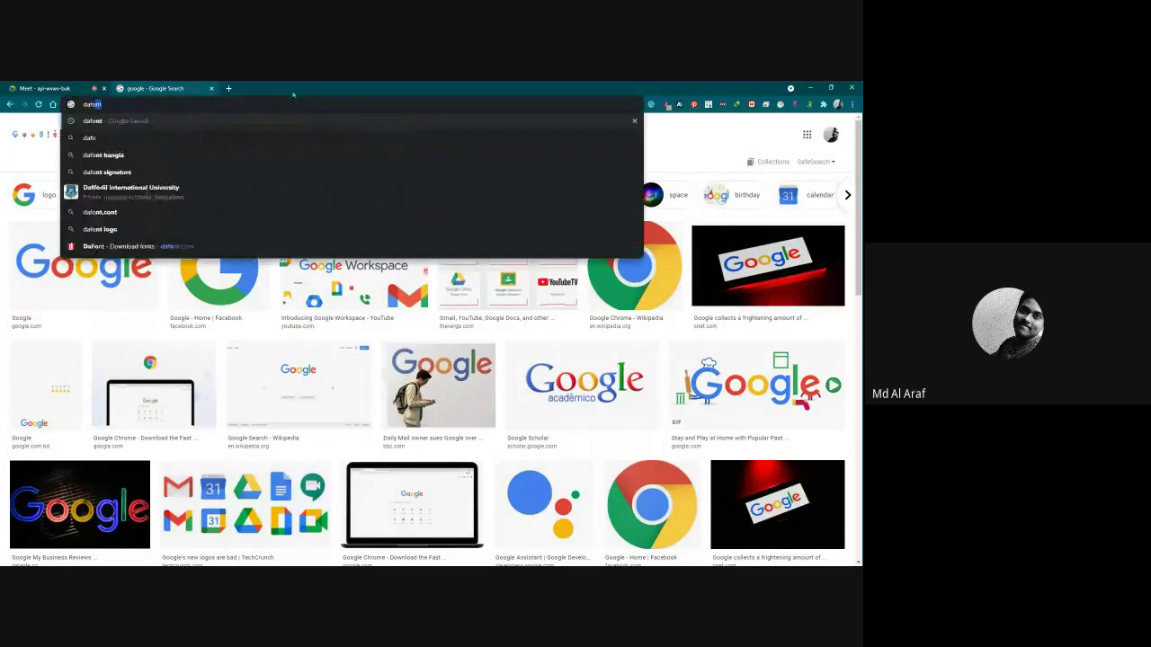
key(Return)
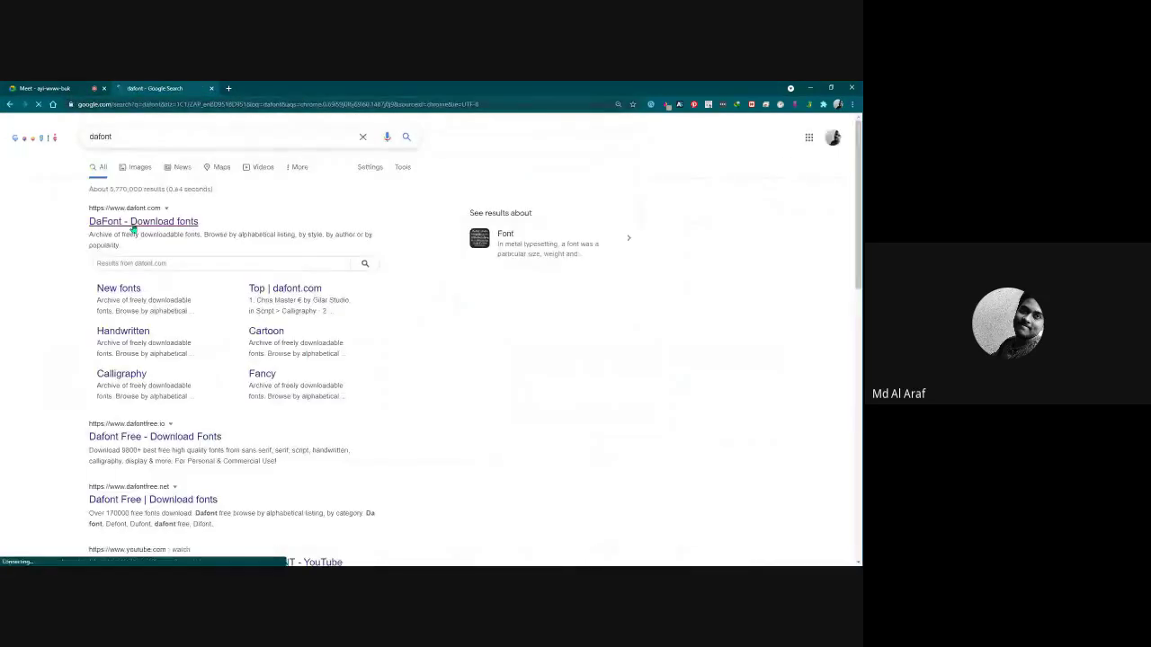
click(139, 221)
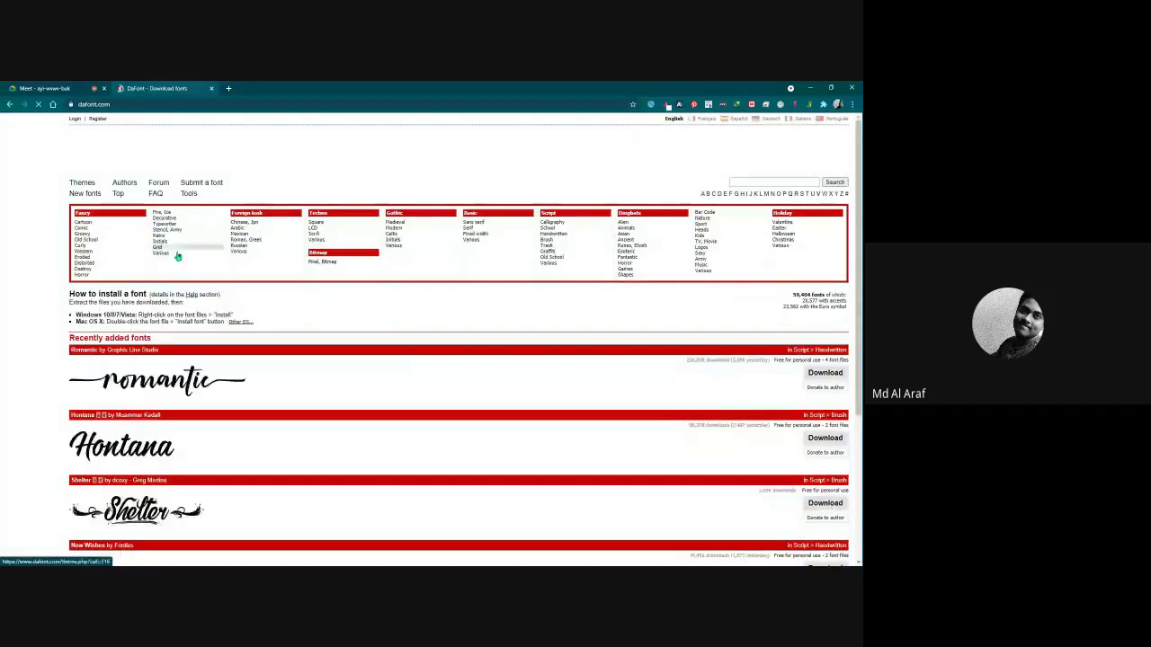
Browse the Chinese/Jpn and Techno Sci-fi categories, then open the Fancy > Cartoon listing.
scroll(218, 303, down, 1)
scroll(179, 373, down, 5)
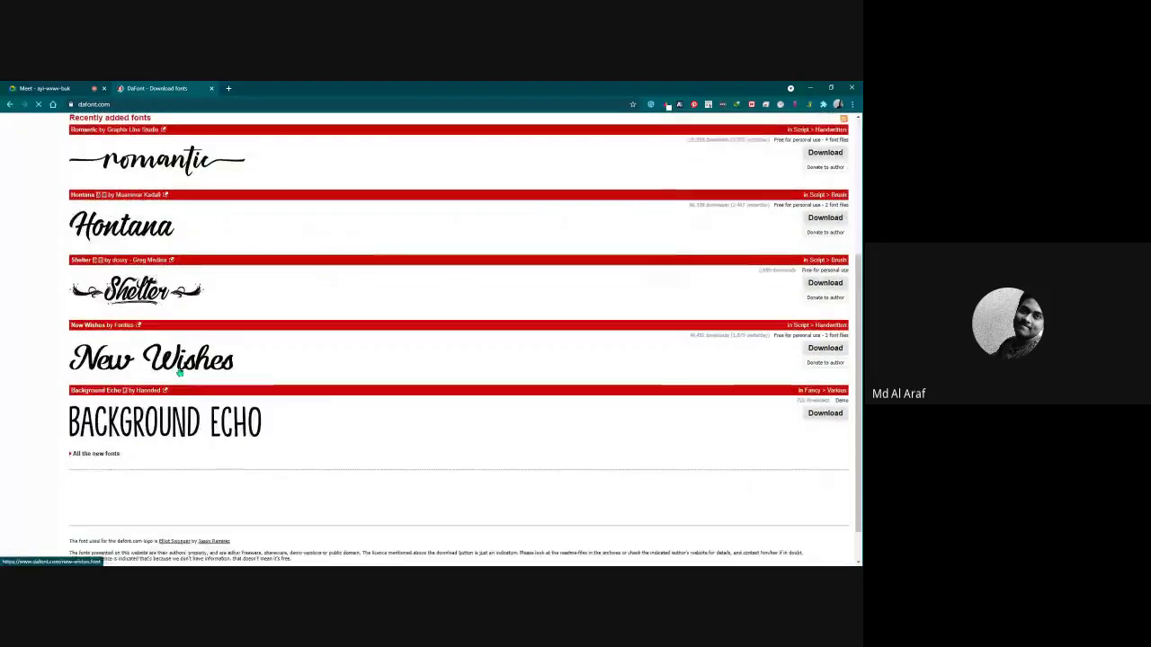
scroll(192, 411, up, 5)
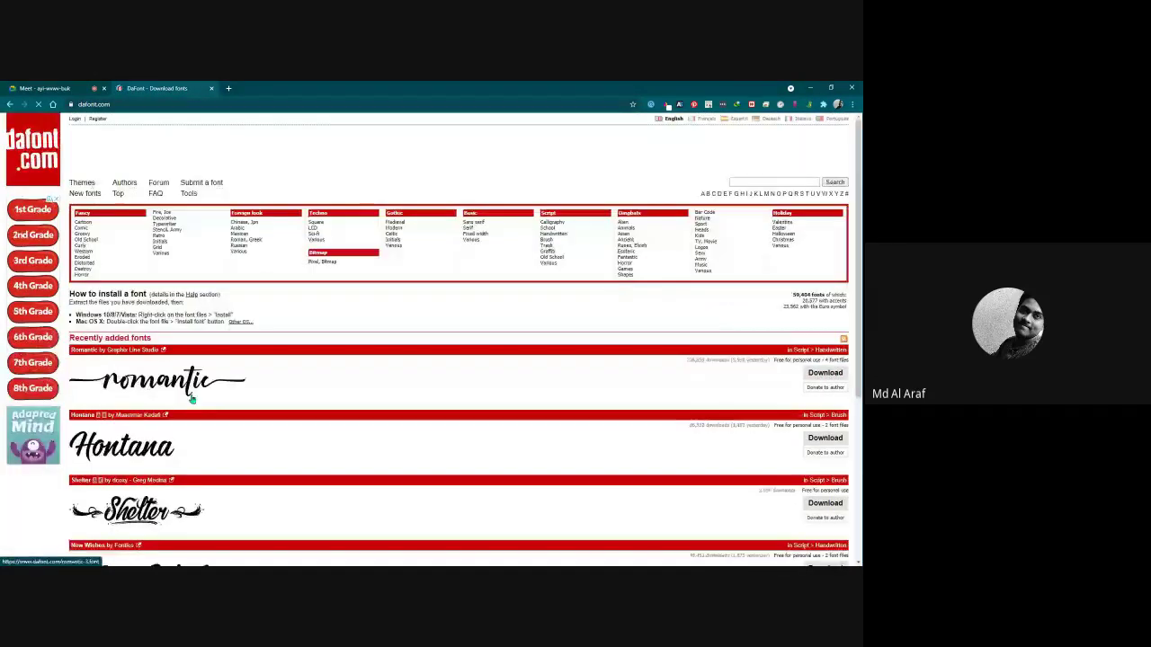
click(248, 228)
scroll(219, 352, down, 1)
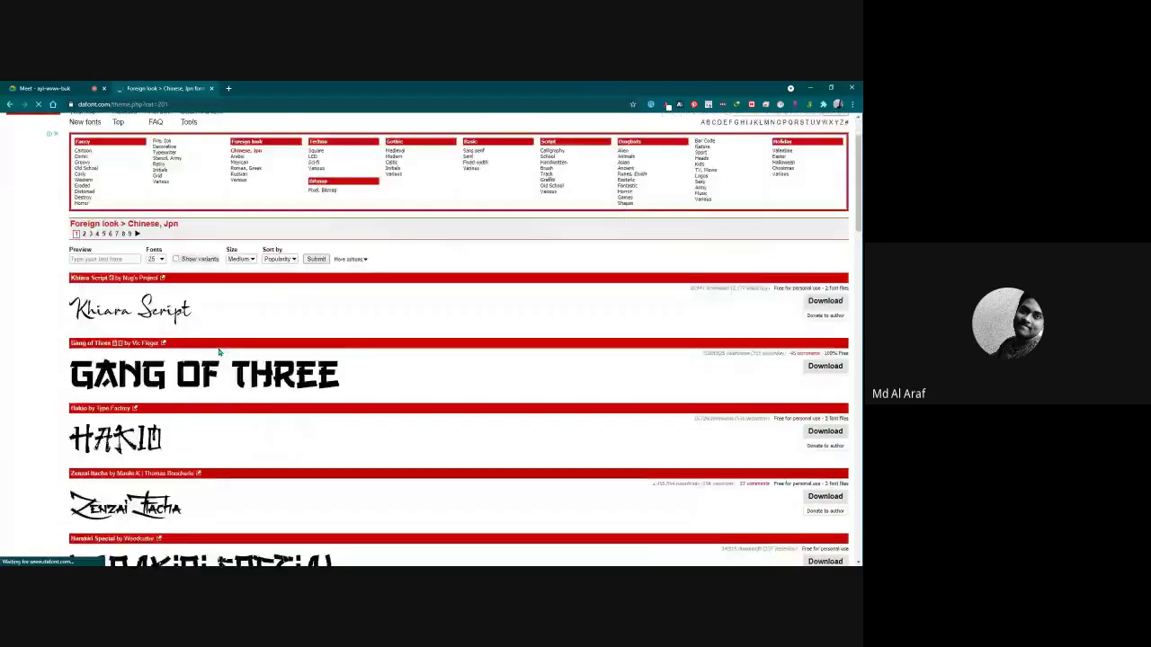
scroll(218, 353, down, 2)
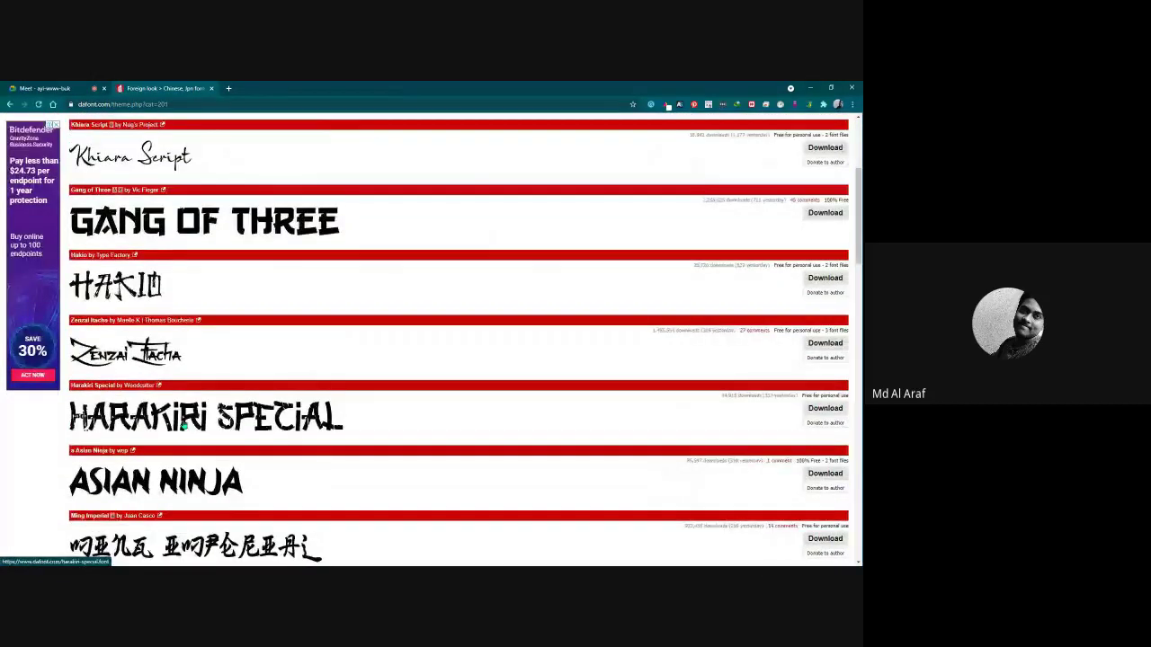
scroll(182, 428, up, 3)
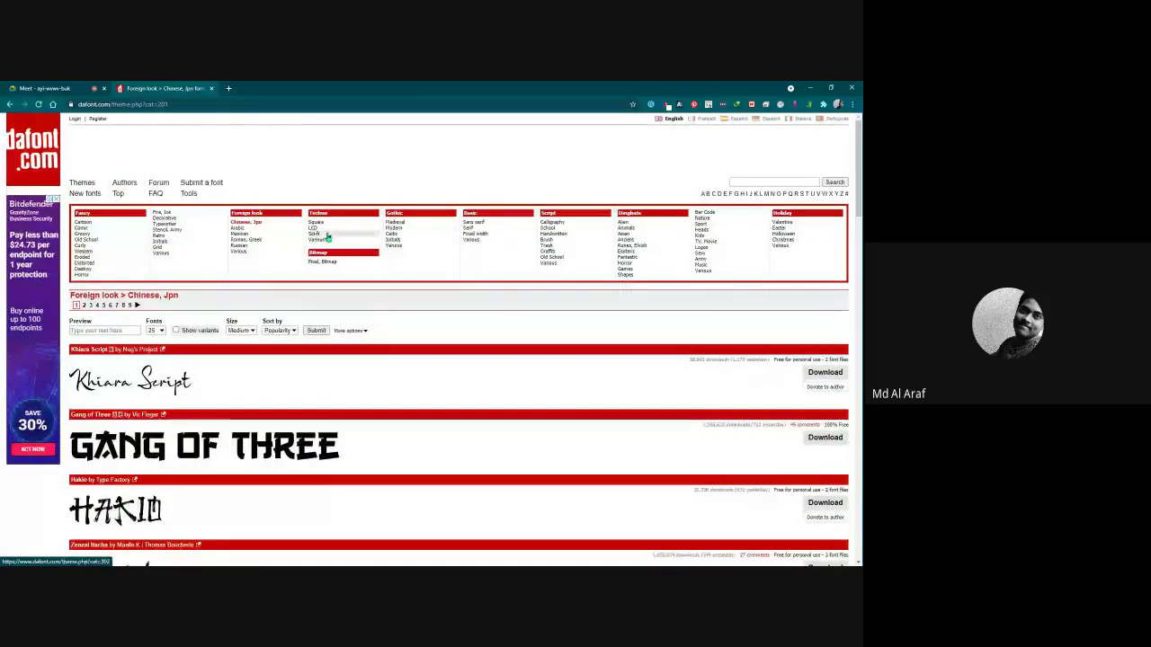
click(317, 234)
scroll(390, 281, down, 2)
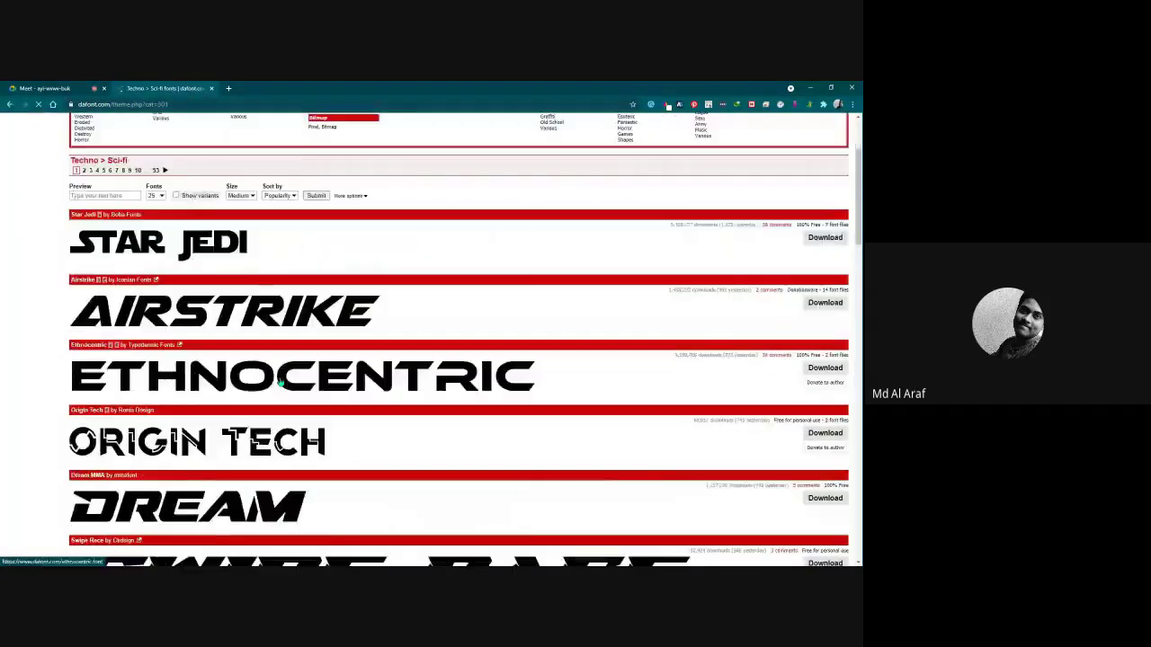
scroll(552, 243, up, 2)
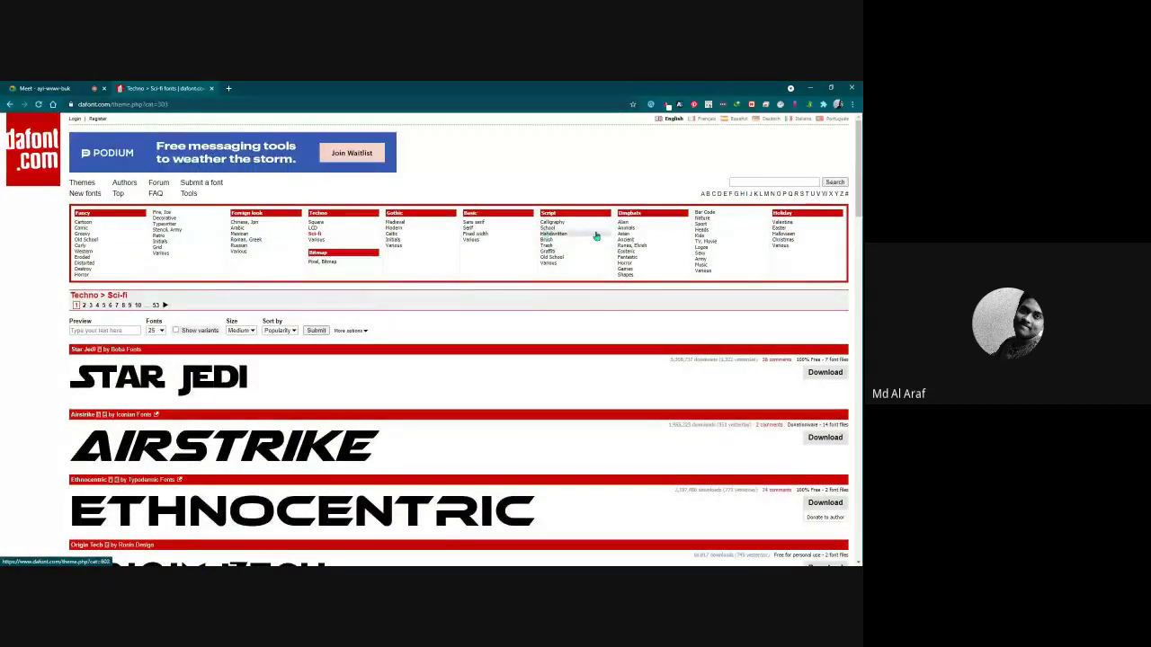
click(83, 222)
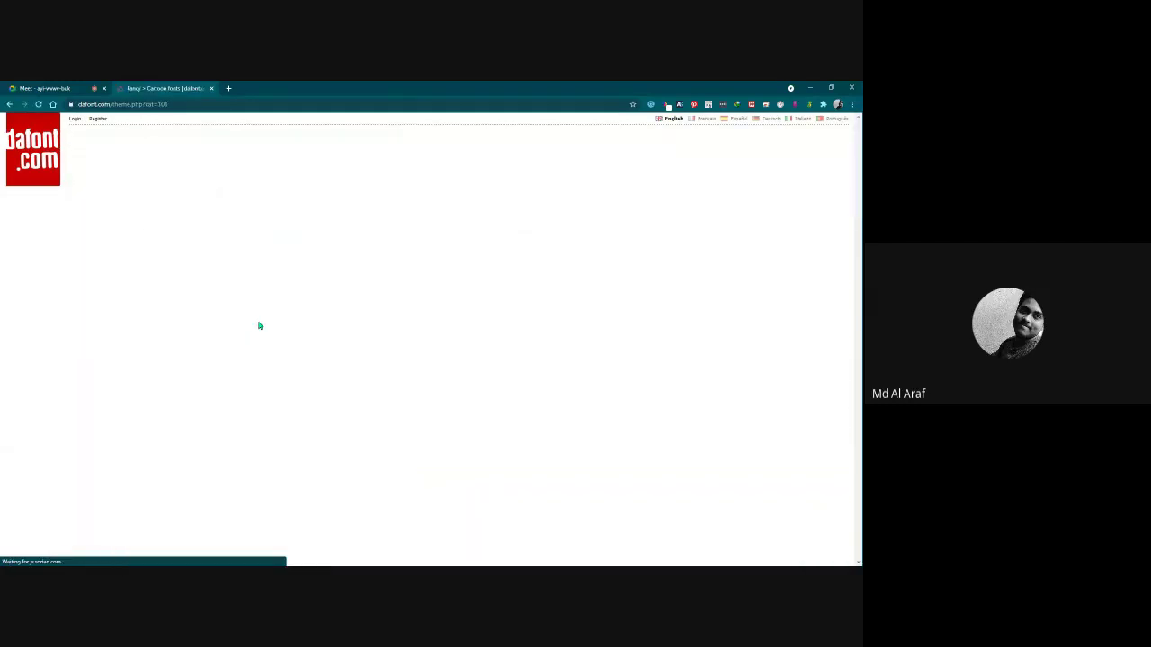
scroll(259, 329, down, 1)
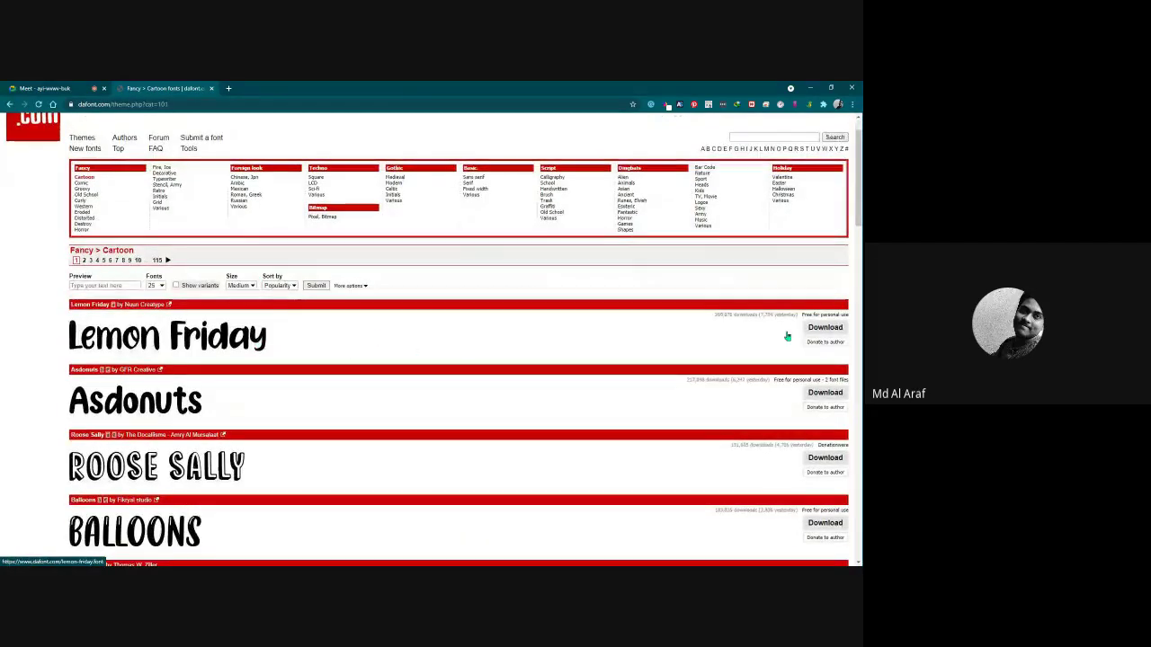
Download Lemon Friday as lemon_friday.zip to the Desktop, then return to DaFont's home page.
click(823, 328)
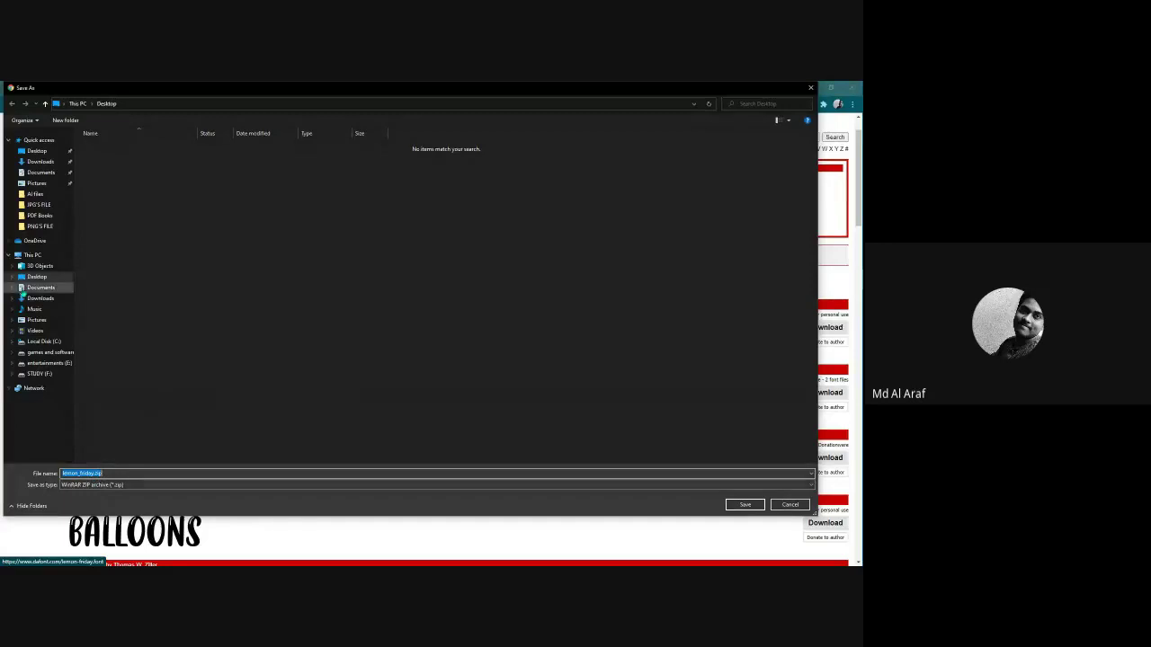
click(21, 278)
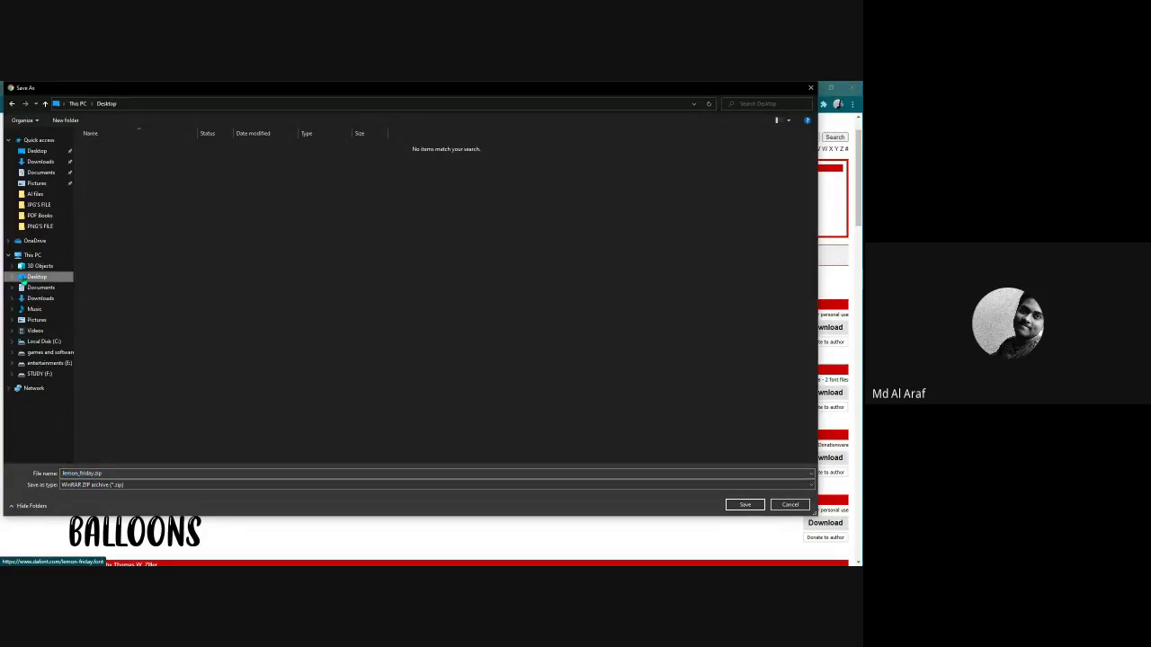
click(733, 506)
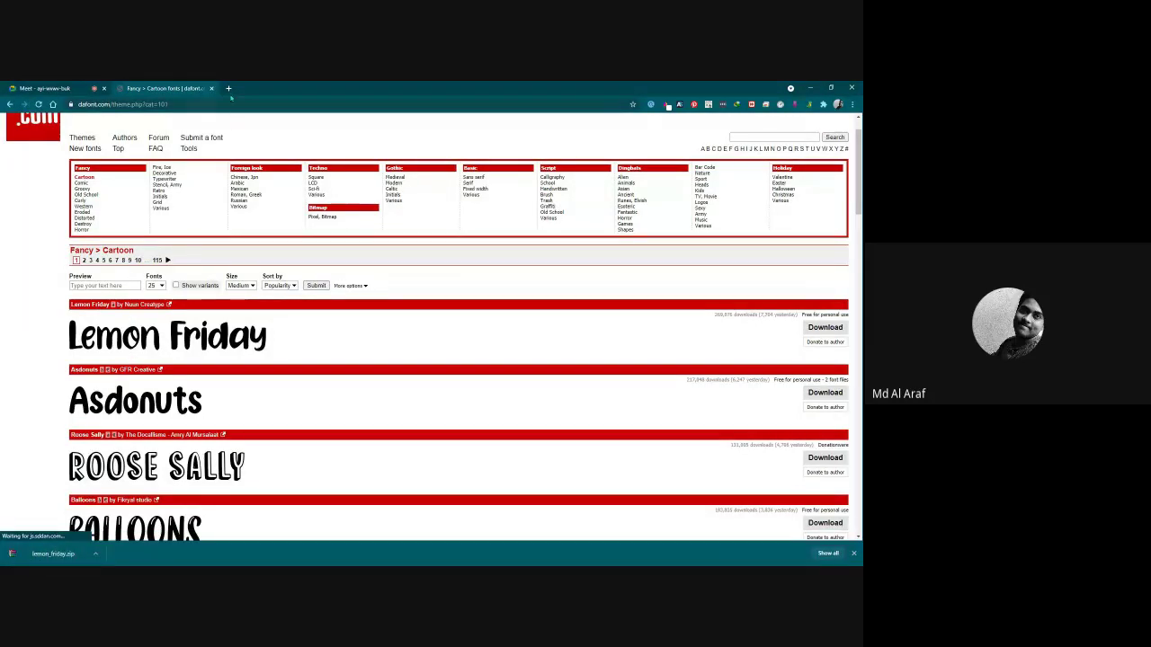
scroll(90, 144, up, 1)
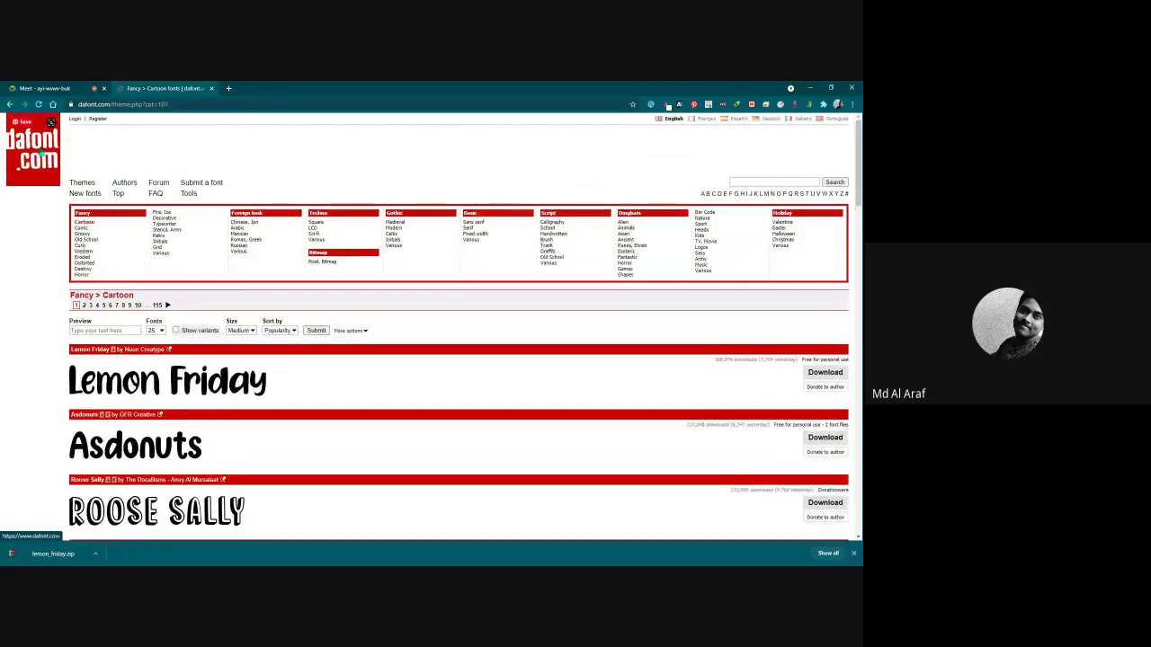
click(47, 146)
Copy the dafont.com address, view it in the Google Meet chat, and return to DaFont.
click(124, 105)
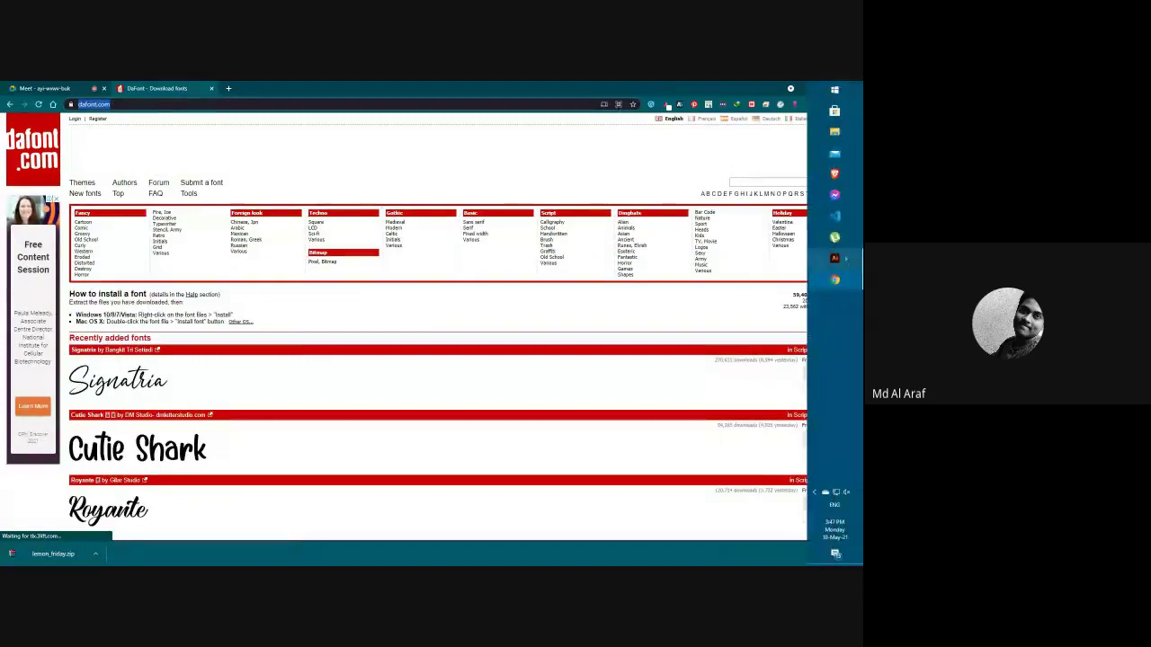
mouse_move(835, 279)
key(ctrl+1)
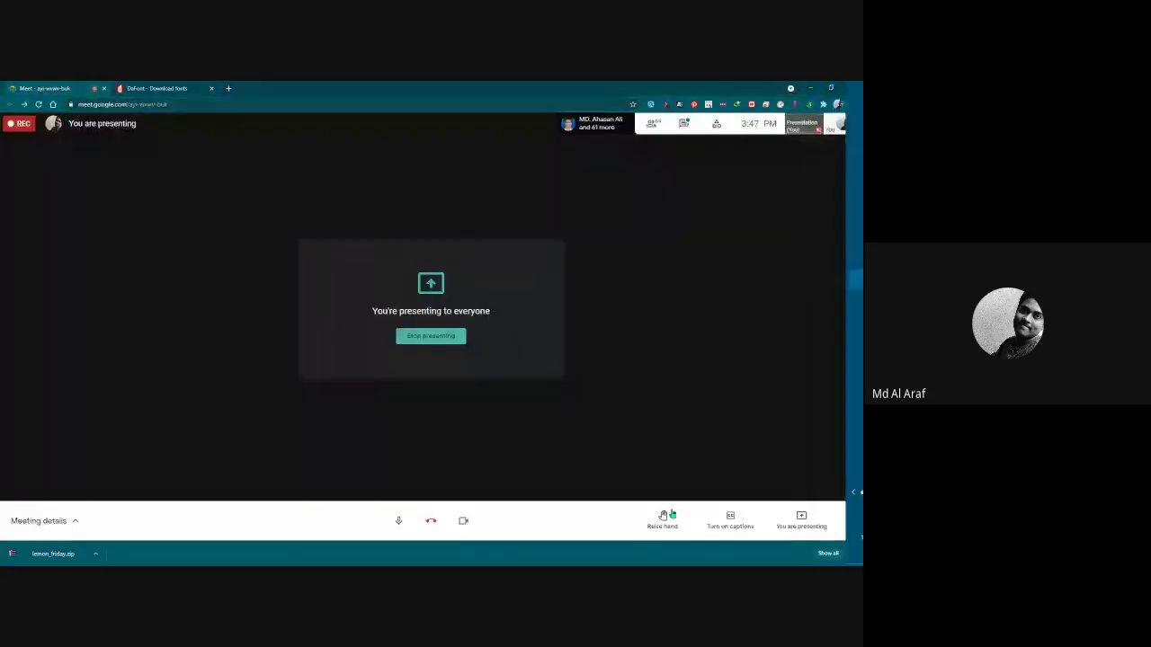
click(684, 125)
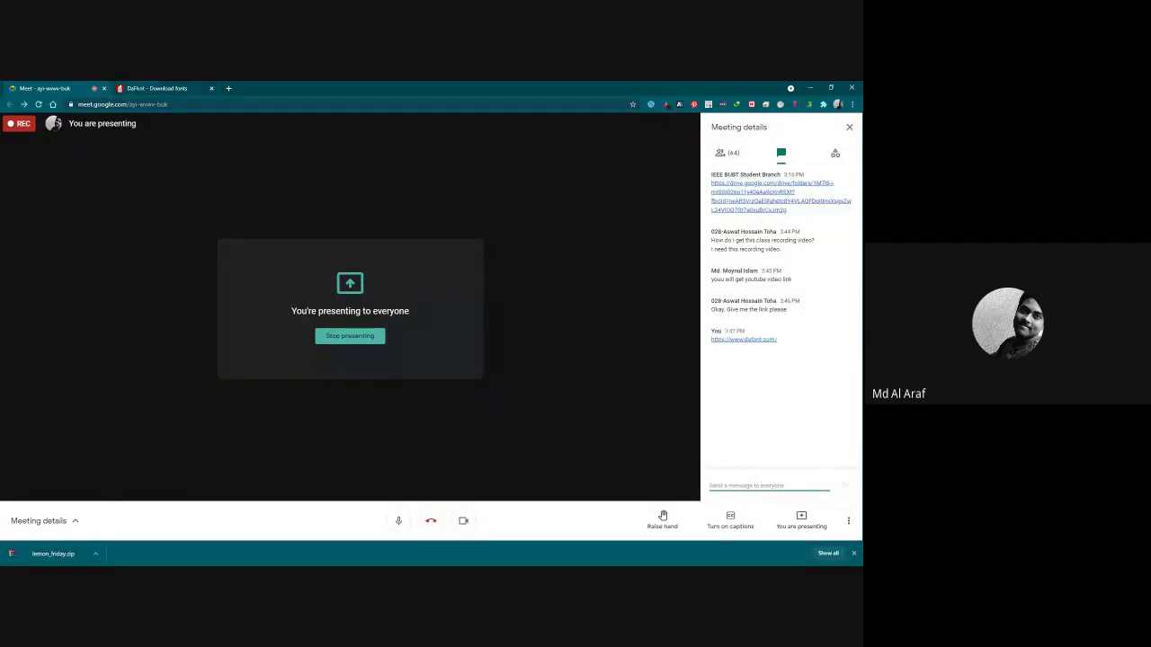
click(149, 88)
In a new tab, search 'google font', open Google Fonts, and copy its fonts.google.com address.
click(228, 88)
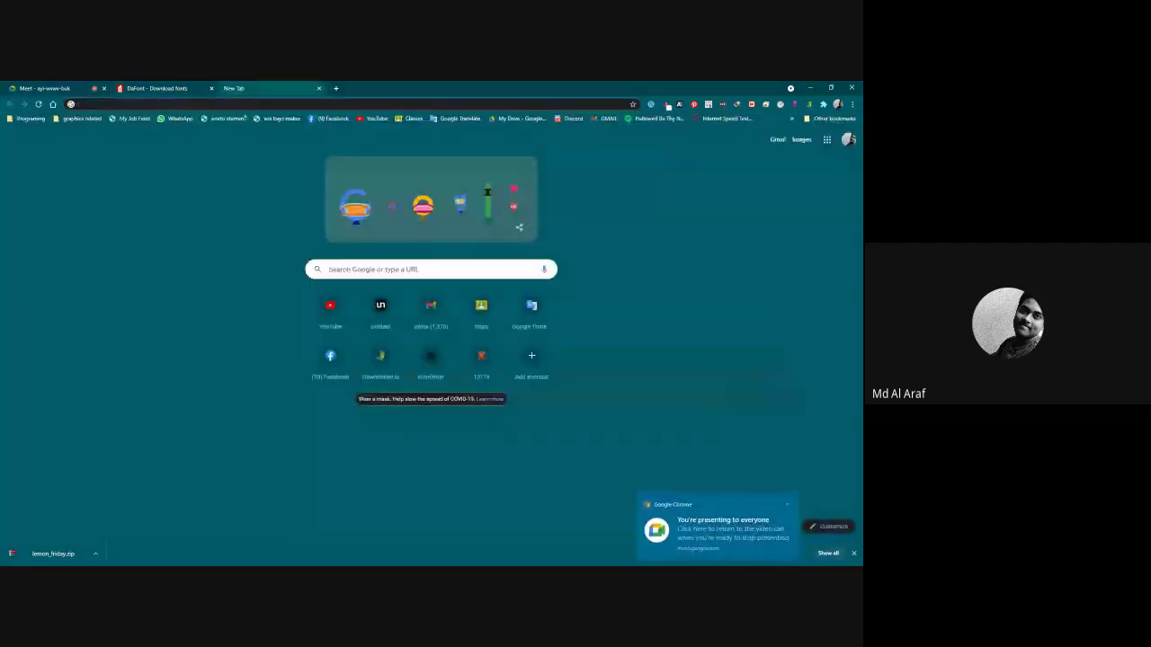
text(google font)
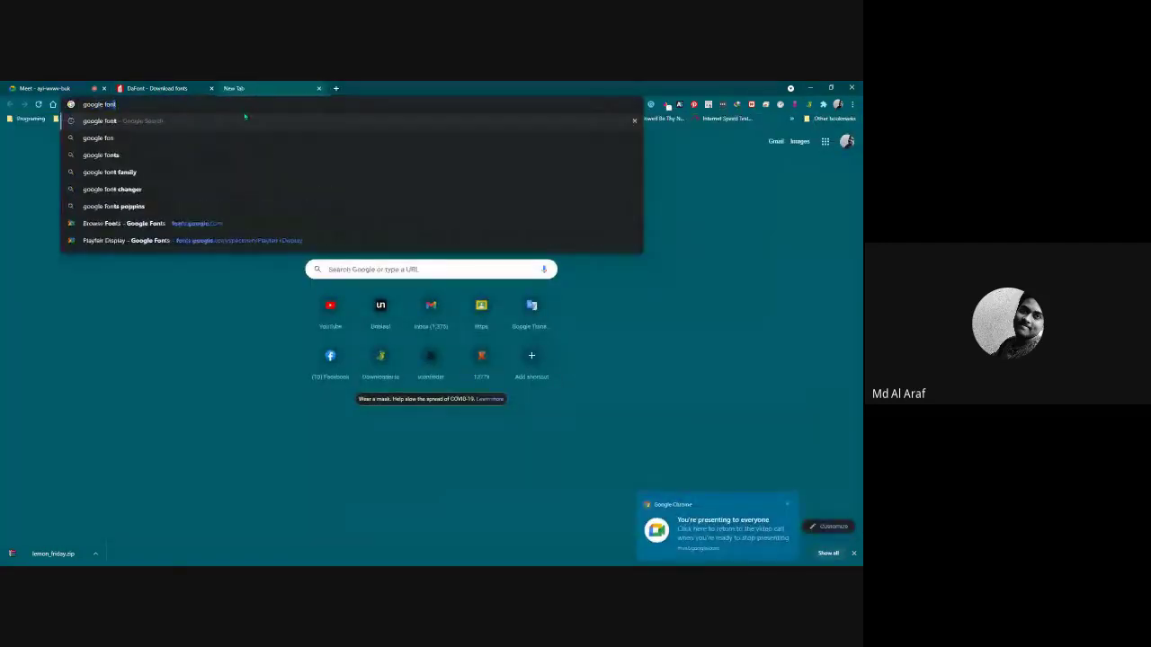
key(Return)
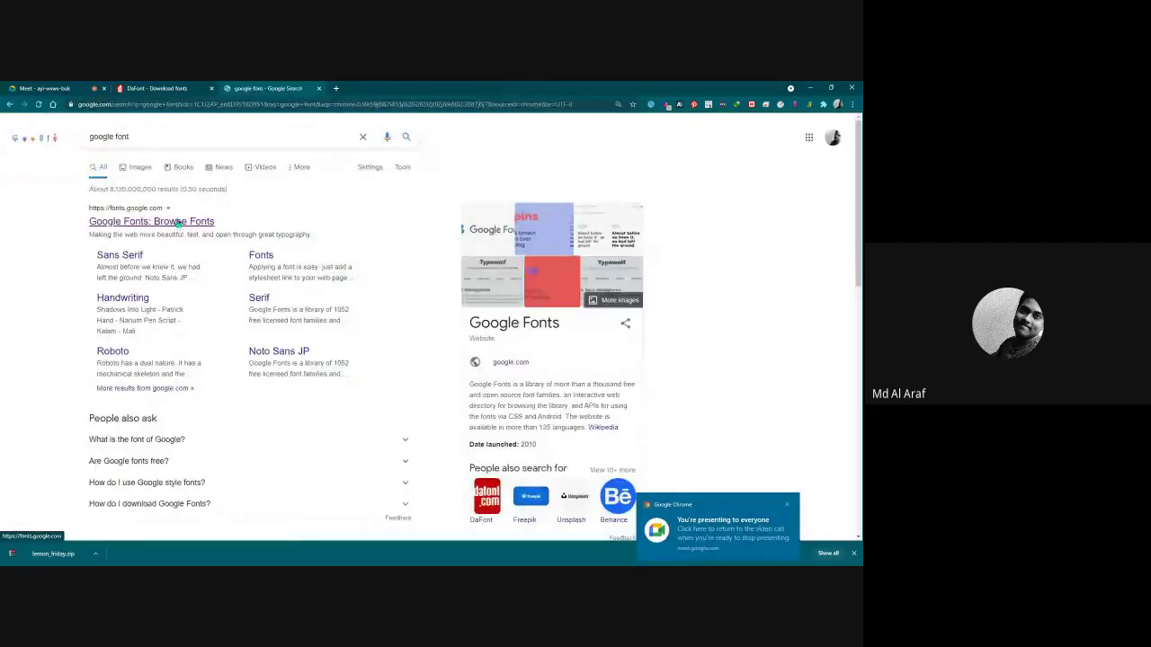
click(178, 223)
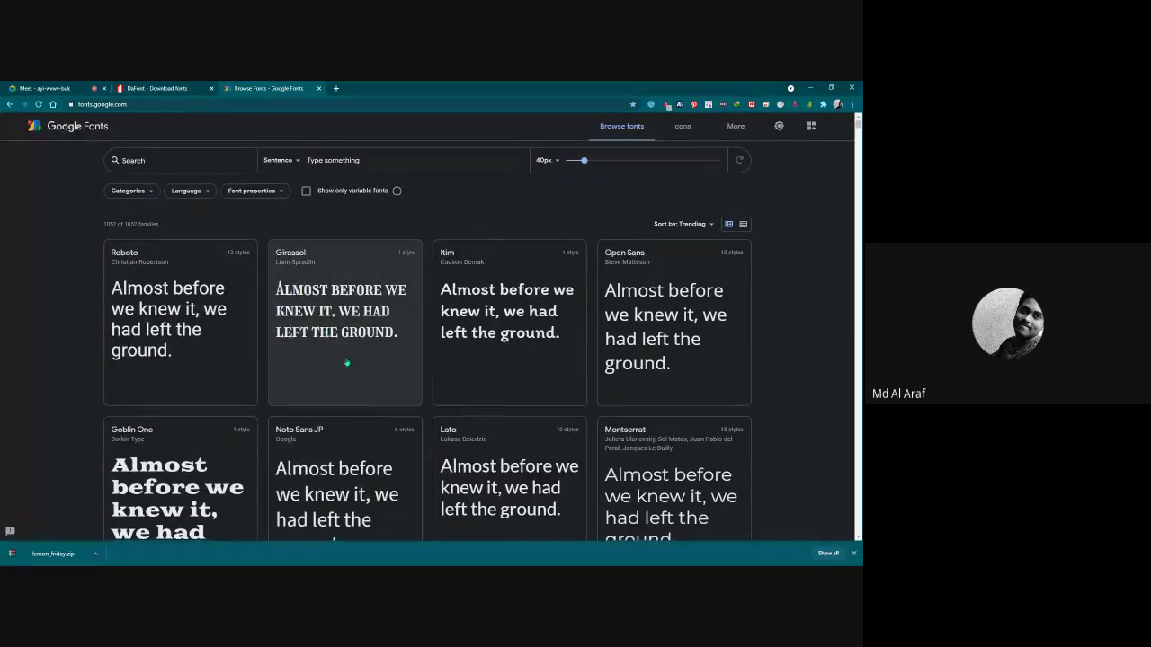
scroll(378, 409, down, 3)
scroll(376, 407, up, 3)
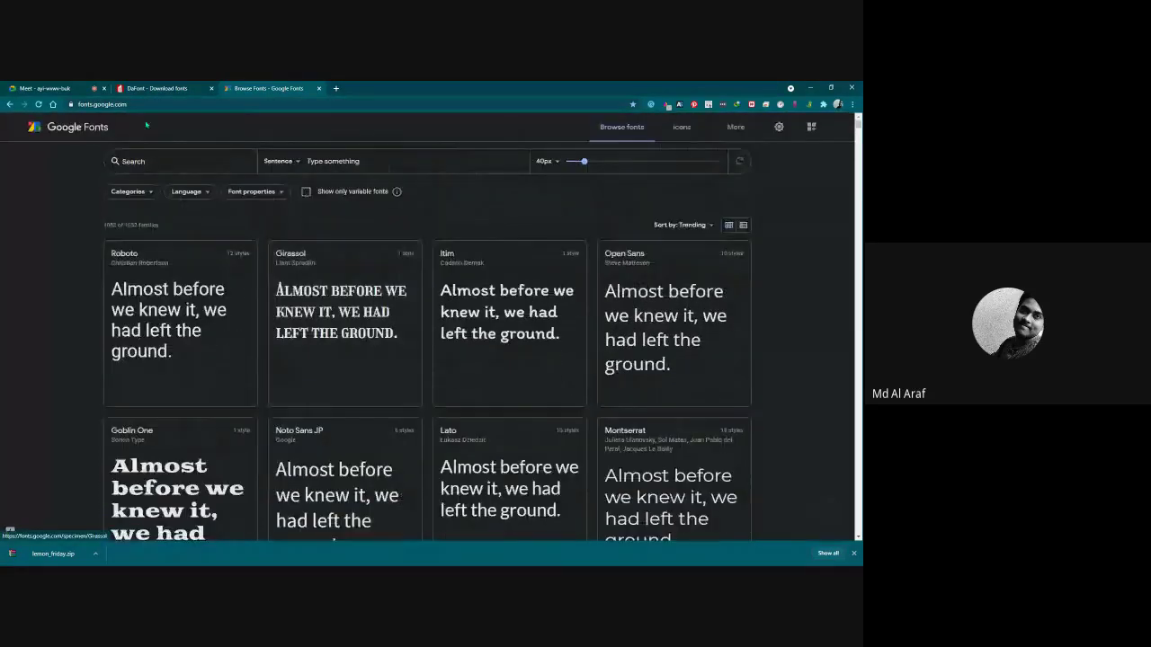
click(145, 105)
key(ctrl+c)
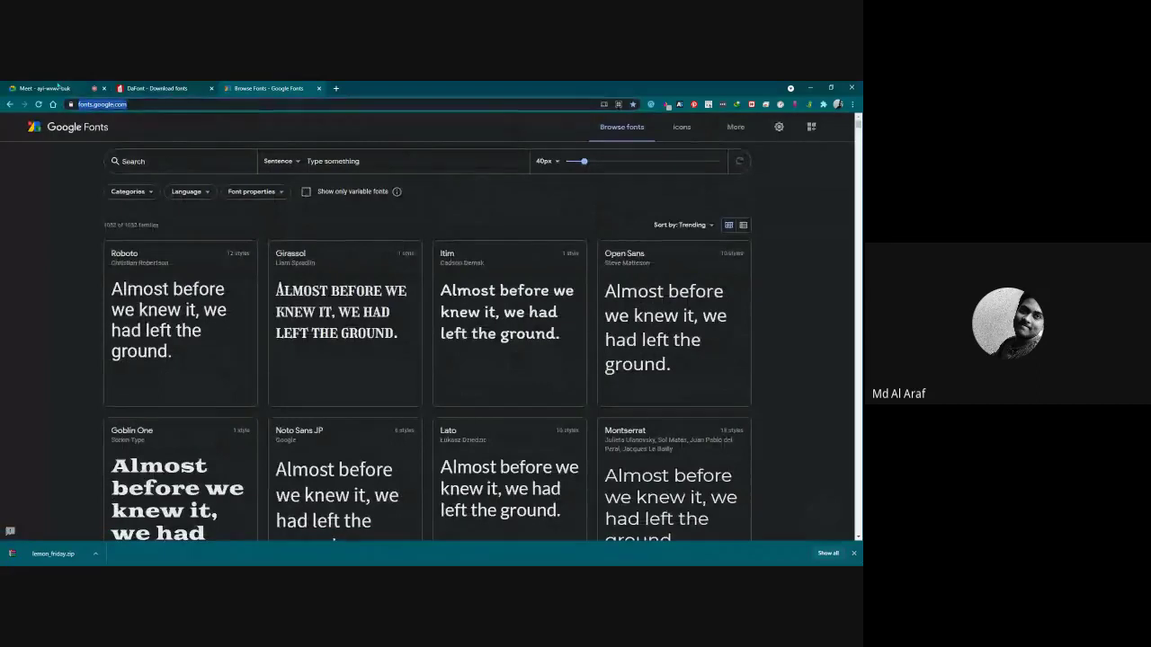
click(58, 88)
Post the fonts.google.com link in the Meet chat, then bring the Windows desktop into view.
click(761, 482)
key(ctrl+v)
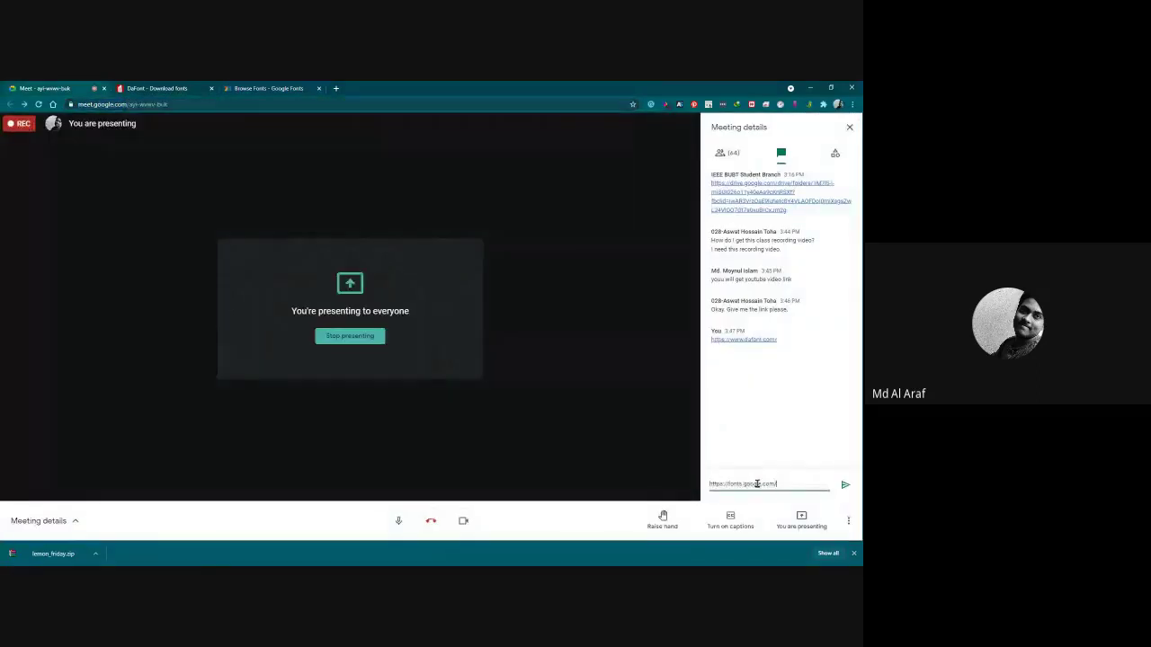
key(Return)
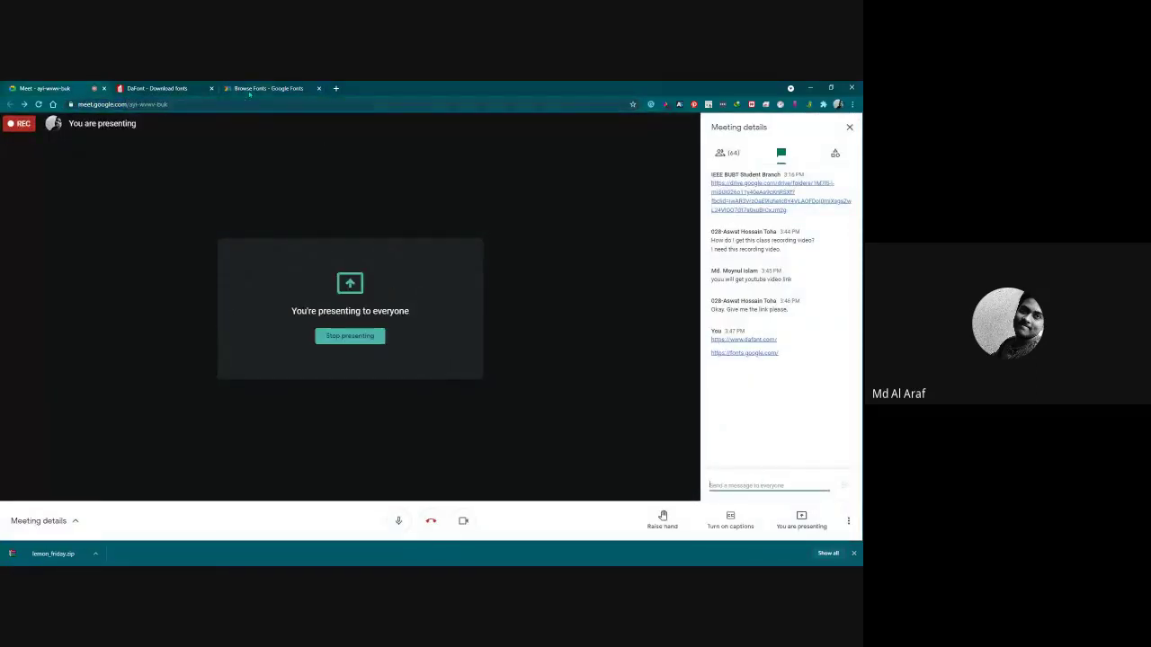
click(182, 87)
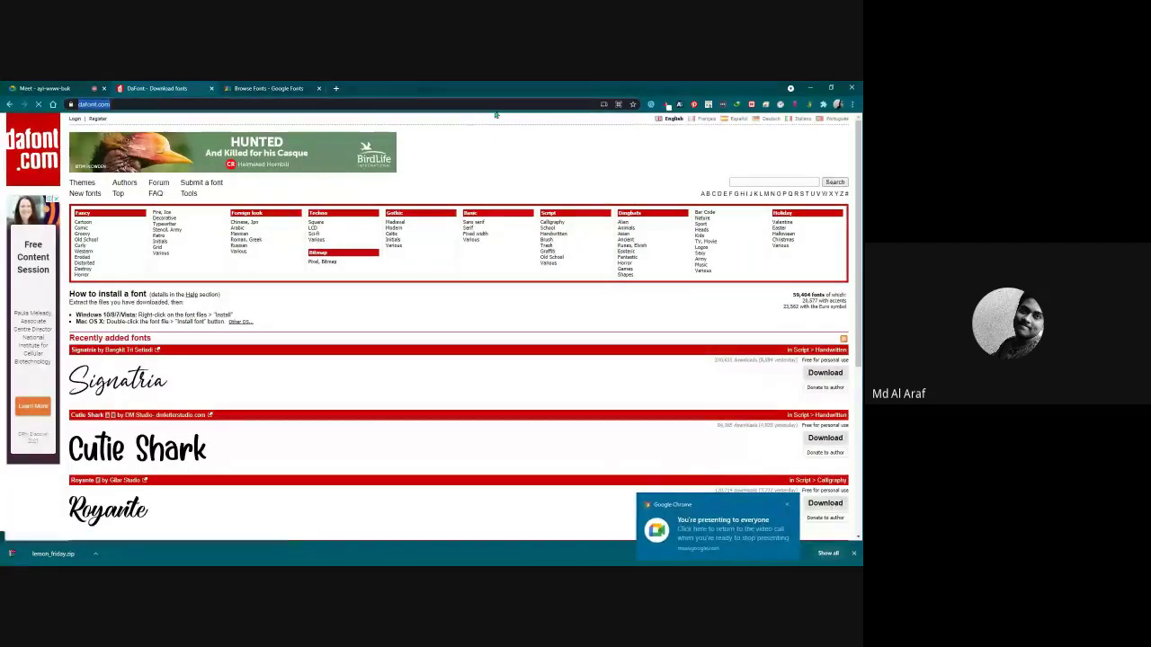
key(alt+Tab)
key(super+d)
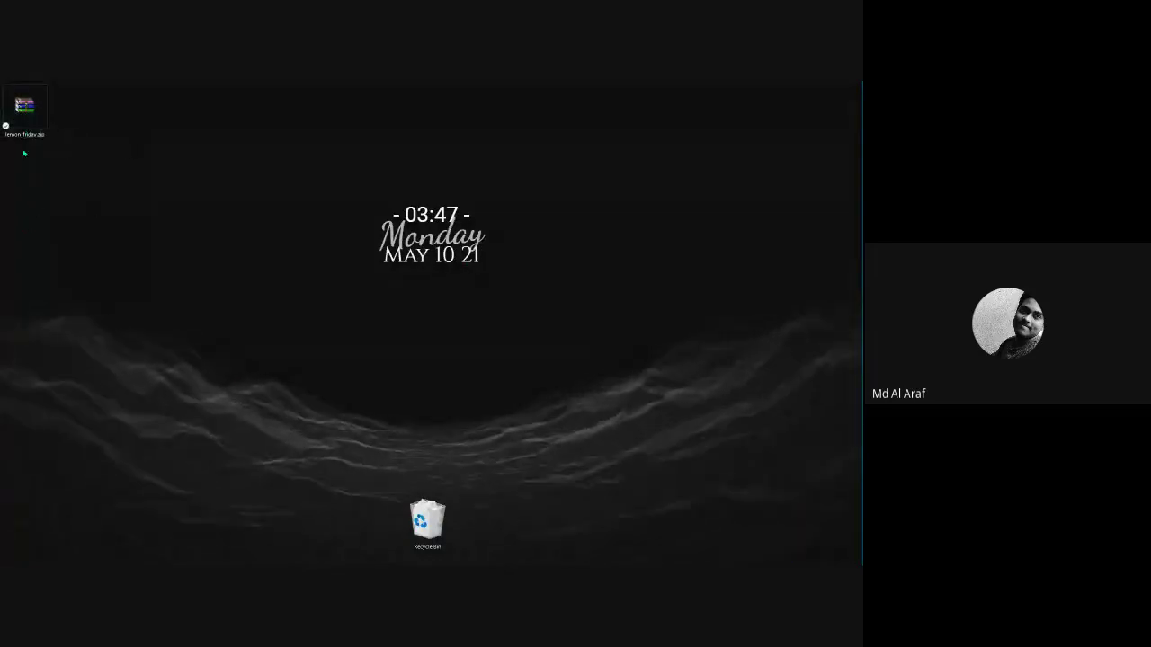
Extract lemon_friday.zip onto the desktop with Extract Here and enlarge the desktop icons.
drag(25, 113, 25, 247)
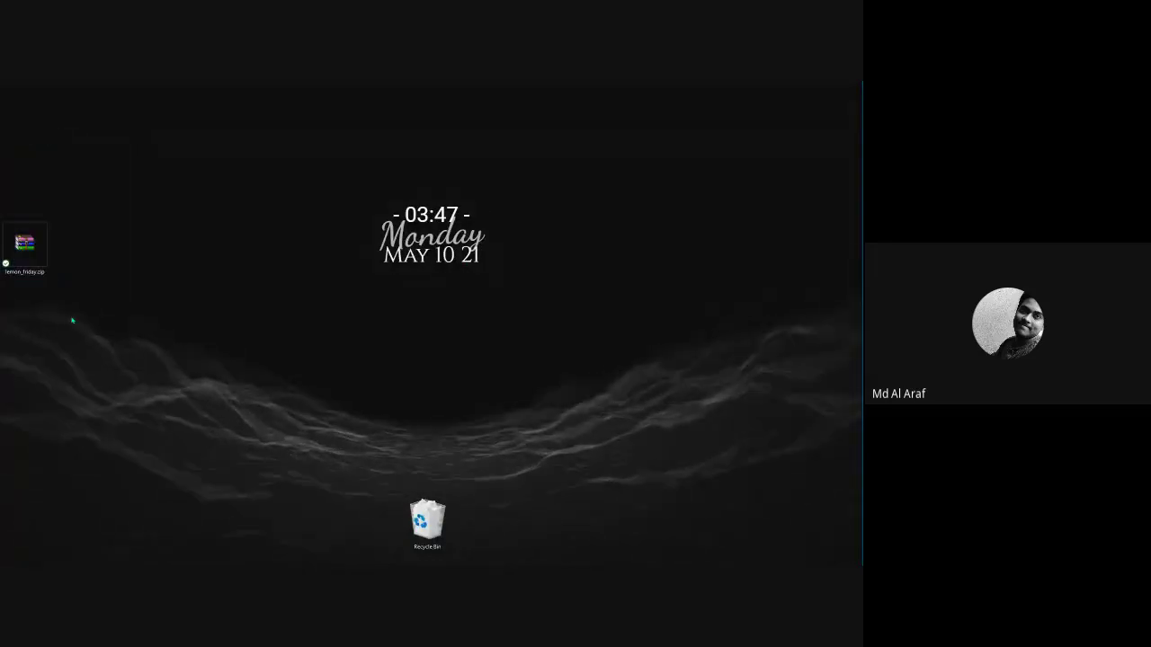
right_click(31, 245)
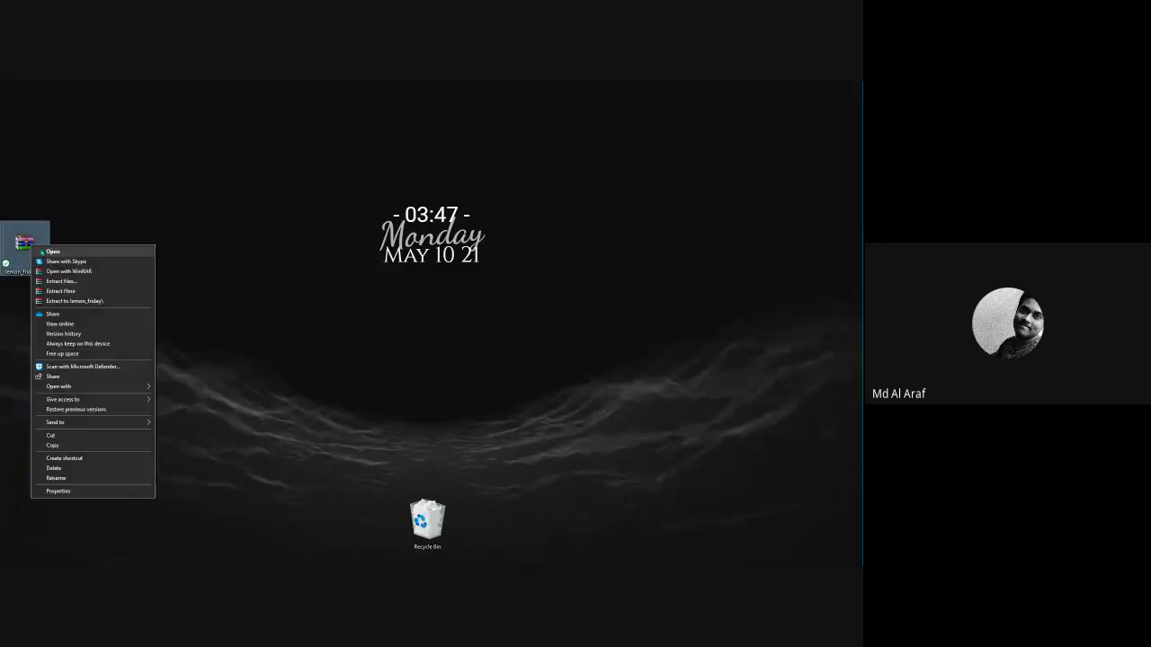
click(62, 292)
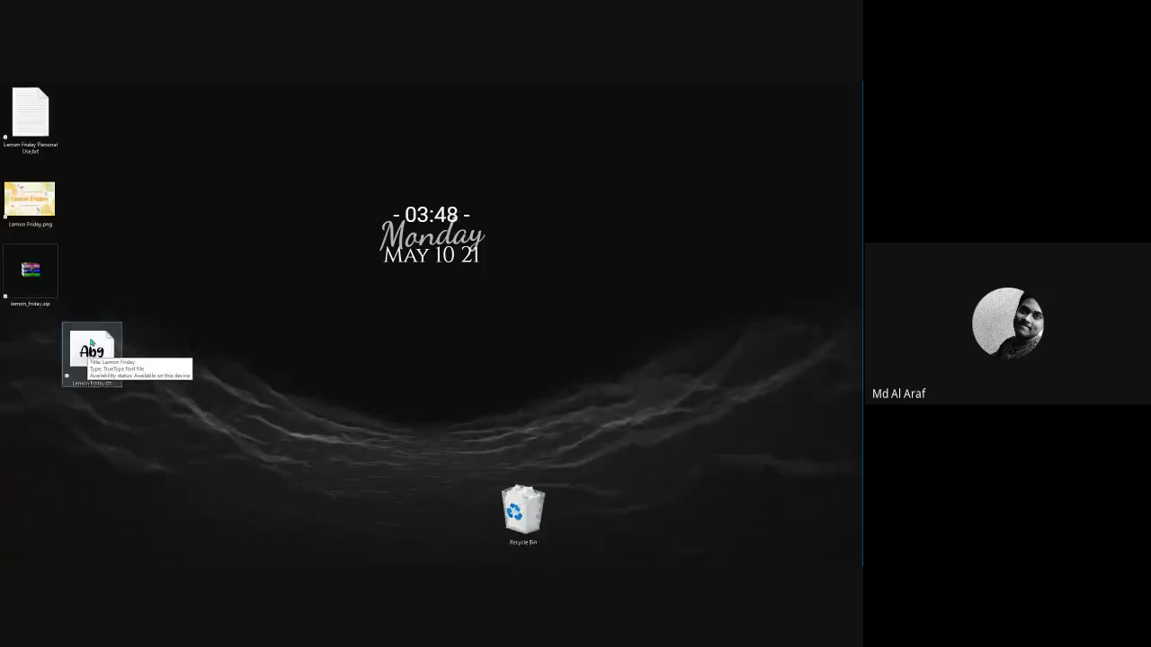
ctrl+scroll(91, 342, up, 2)
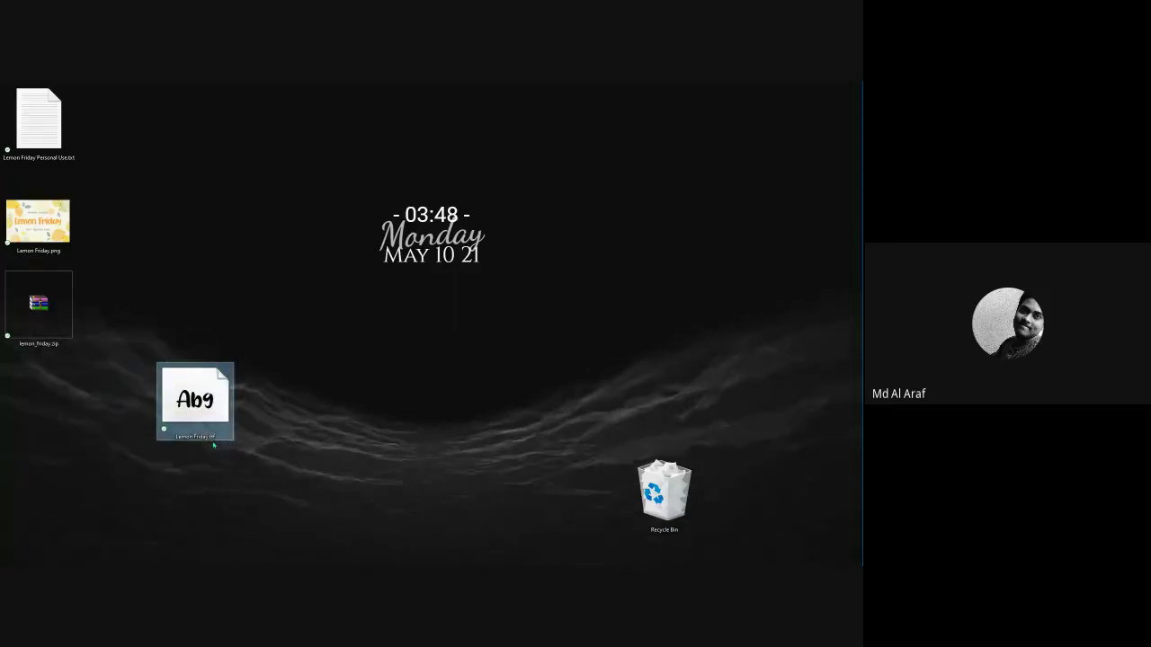
Check Lemon Friday.ttf's properties, then install it from the Font Viewer and close the preview.
right_click(205, 408)
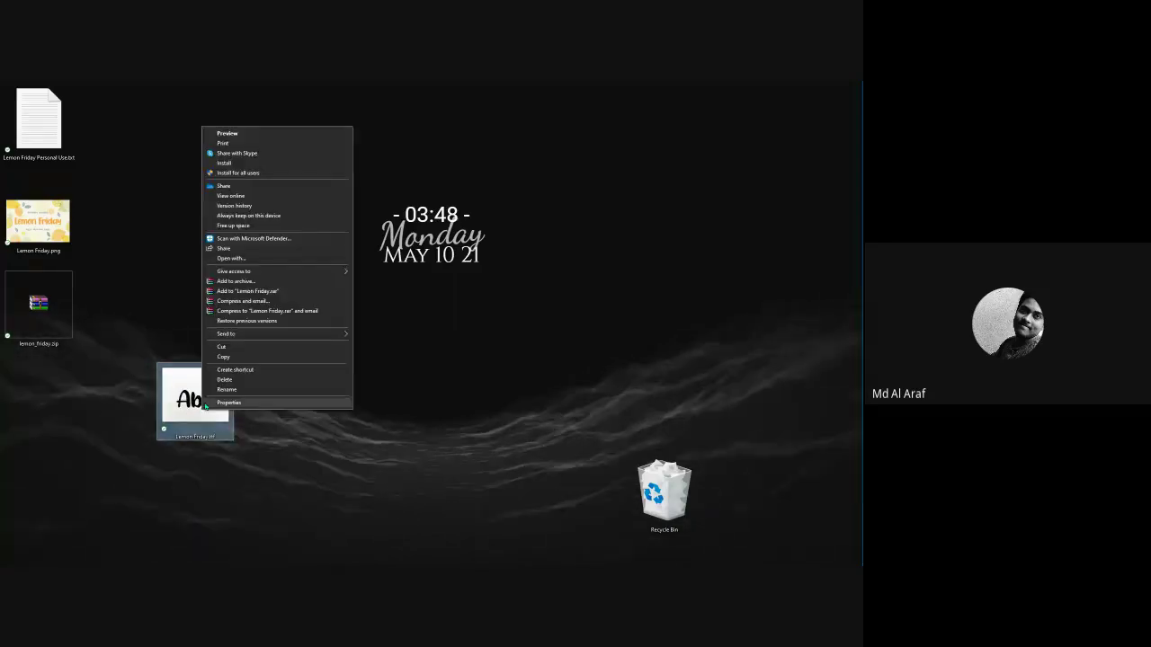
click(227, 404)
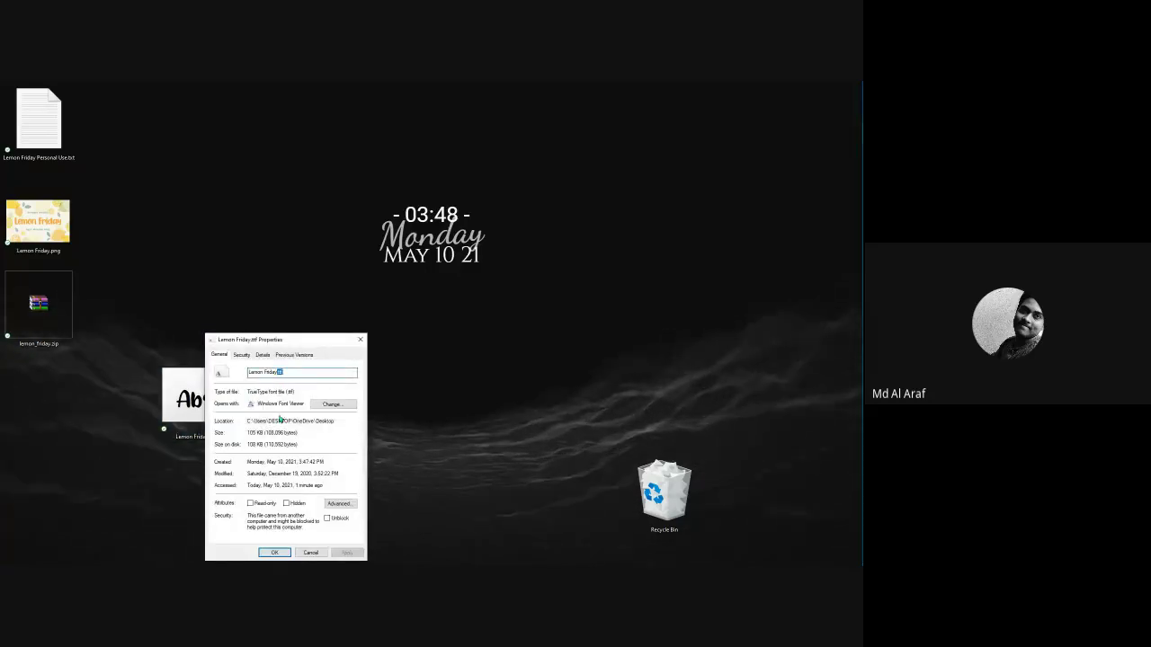
click(360, 340)
double_click(210, 402)
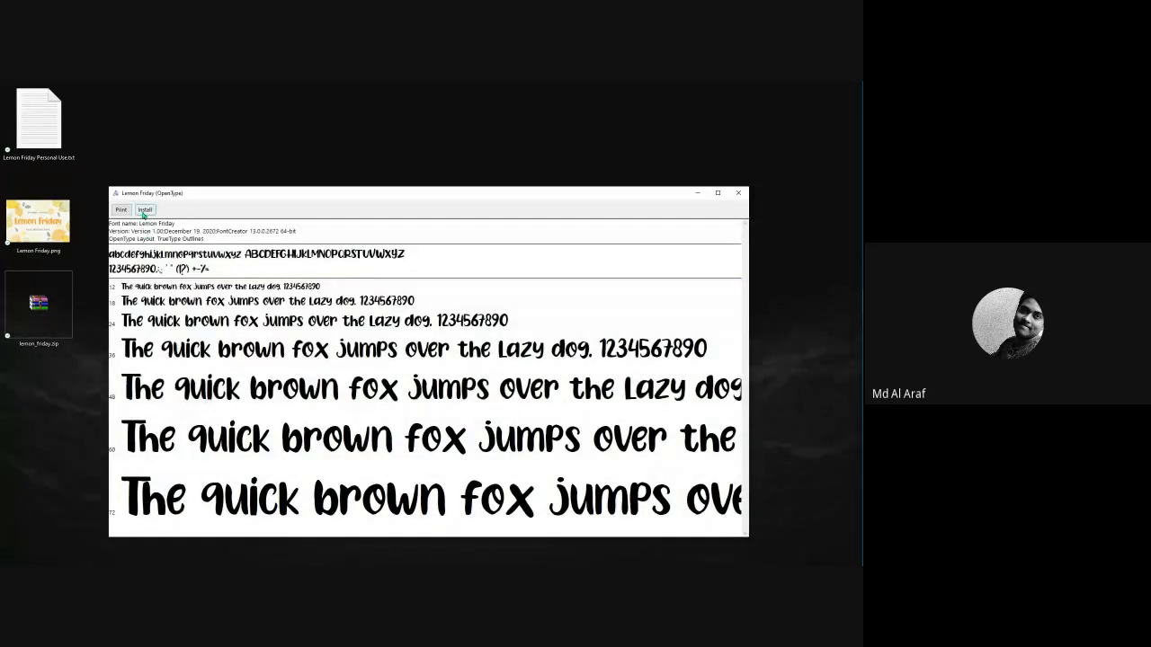
click(146, 212)
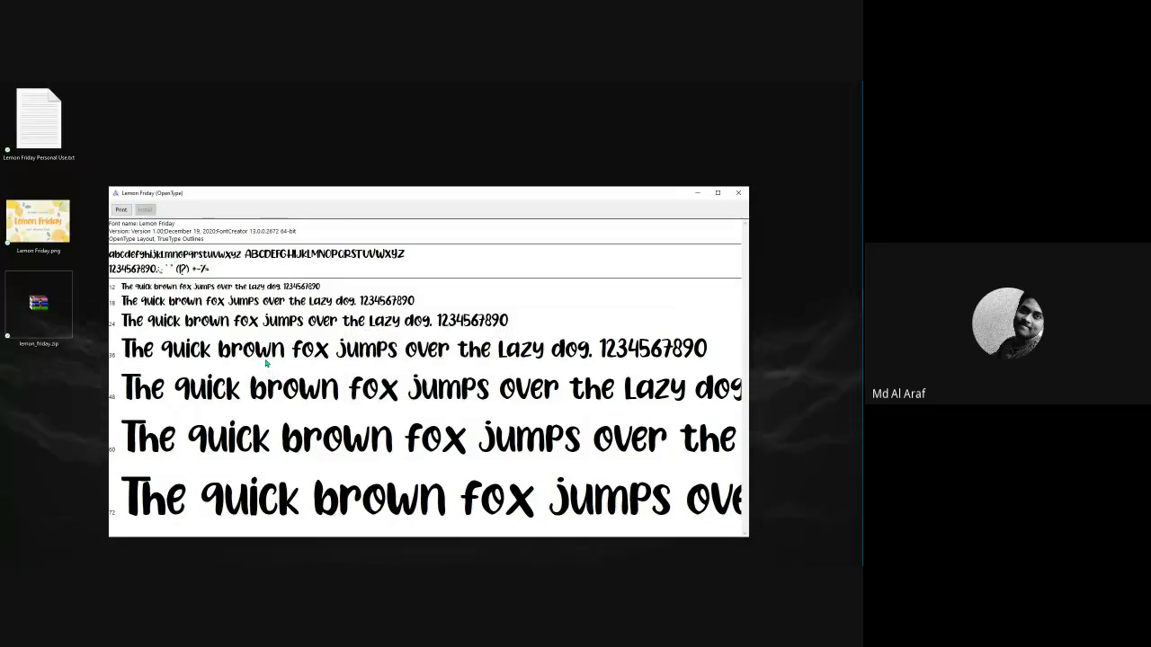
click(738, 193)
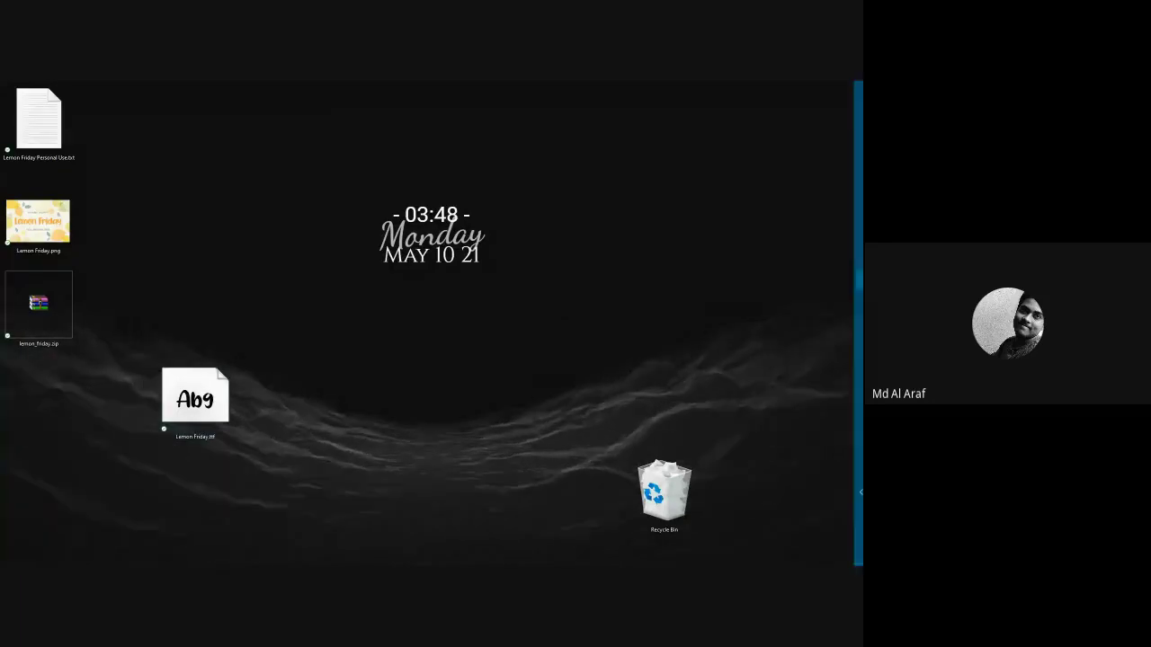
mouse_move(859, 492)
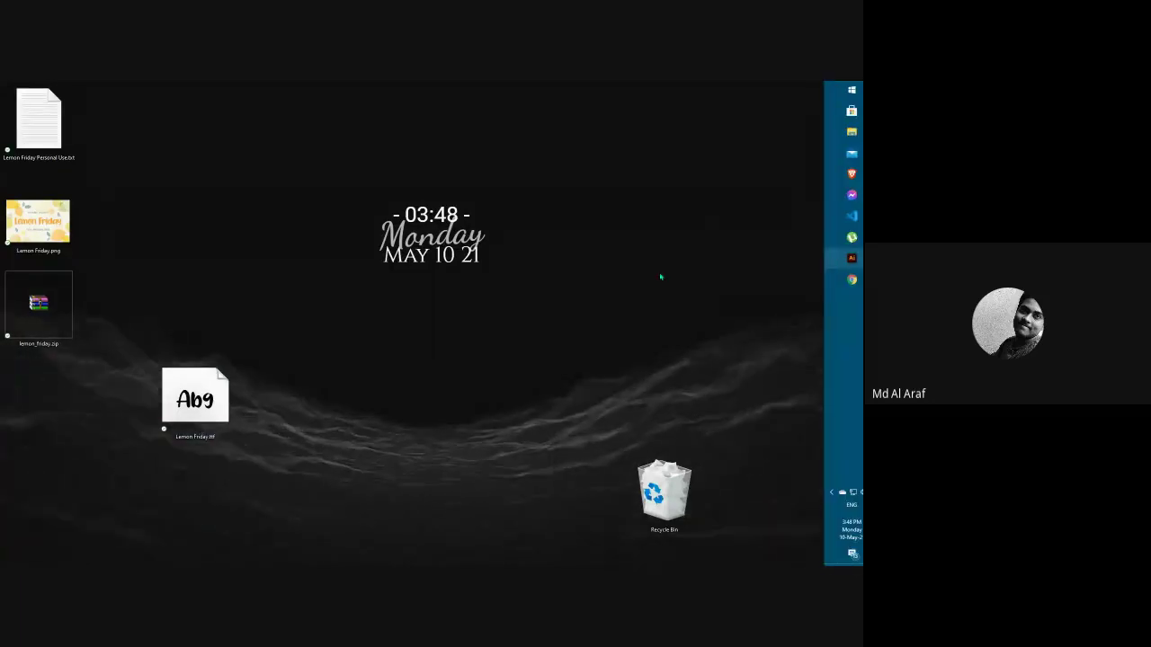
key(alt+Tab)
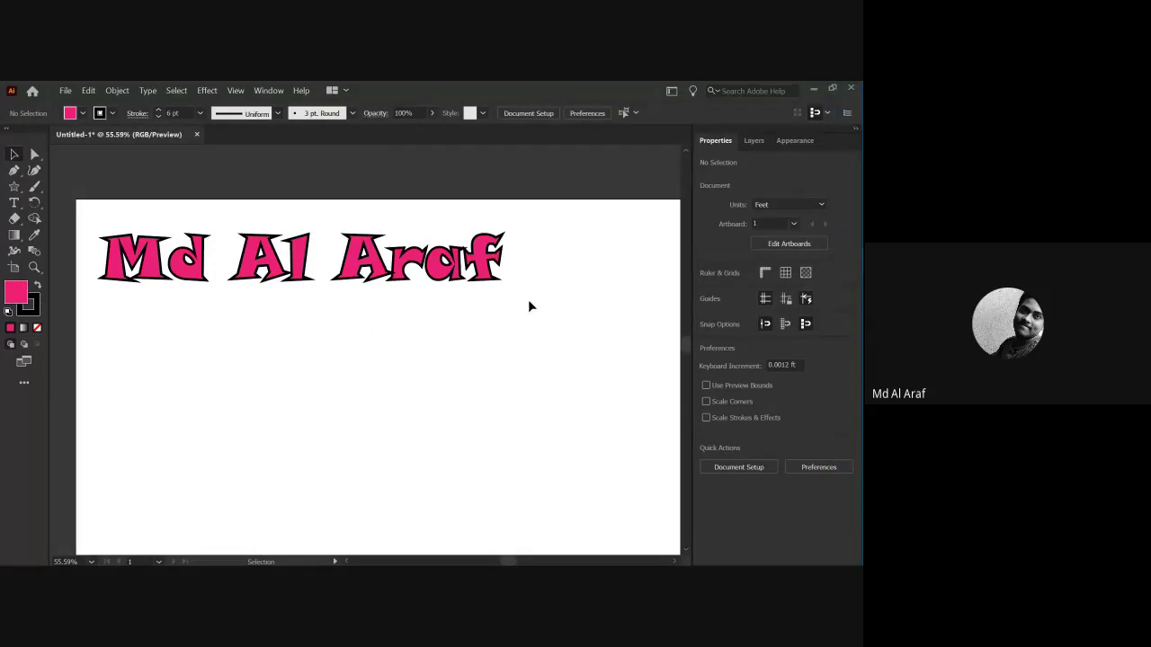
drag(526, 311, 94, 226)
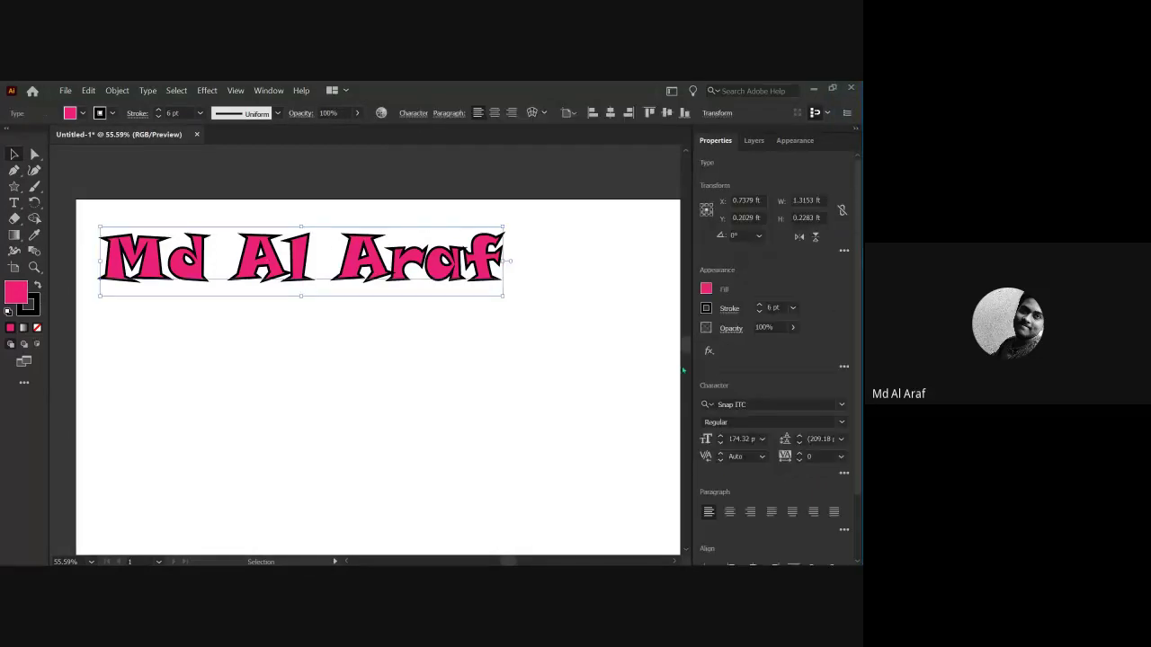
click(761, 406)
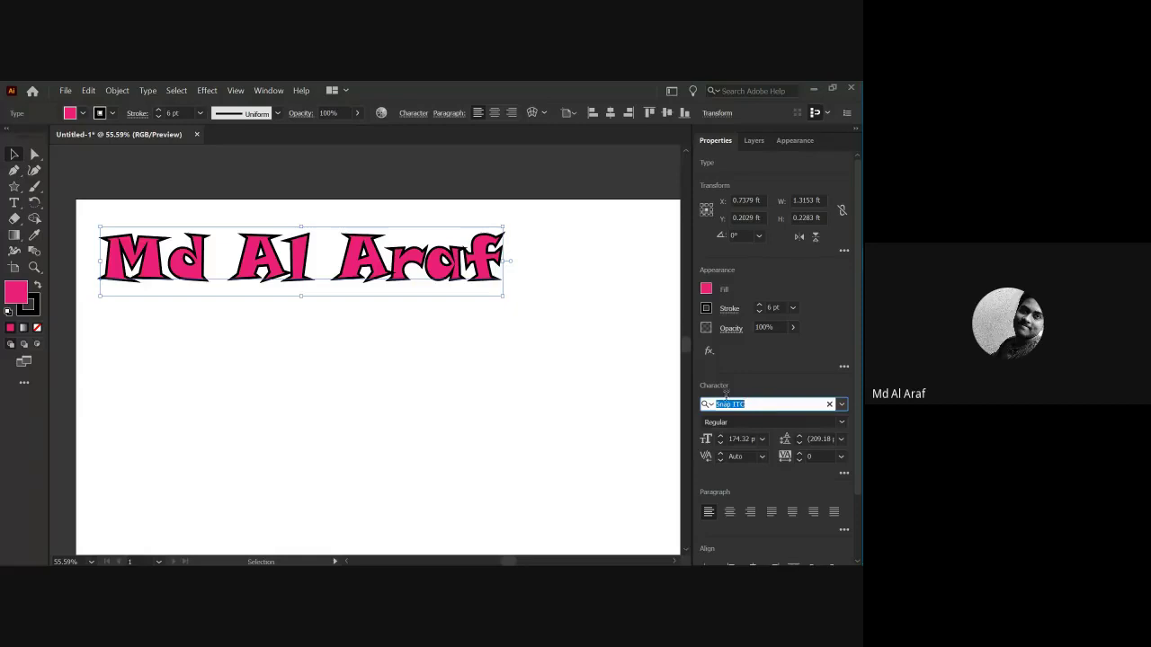
click(412, 113)
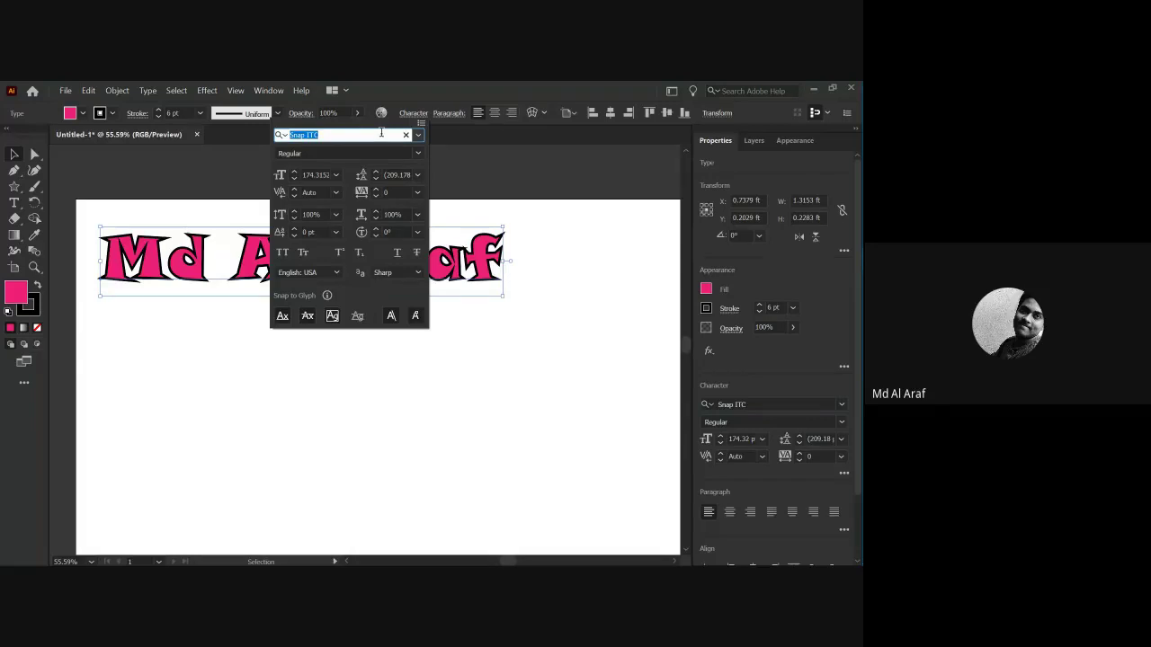
text(lemon)
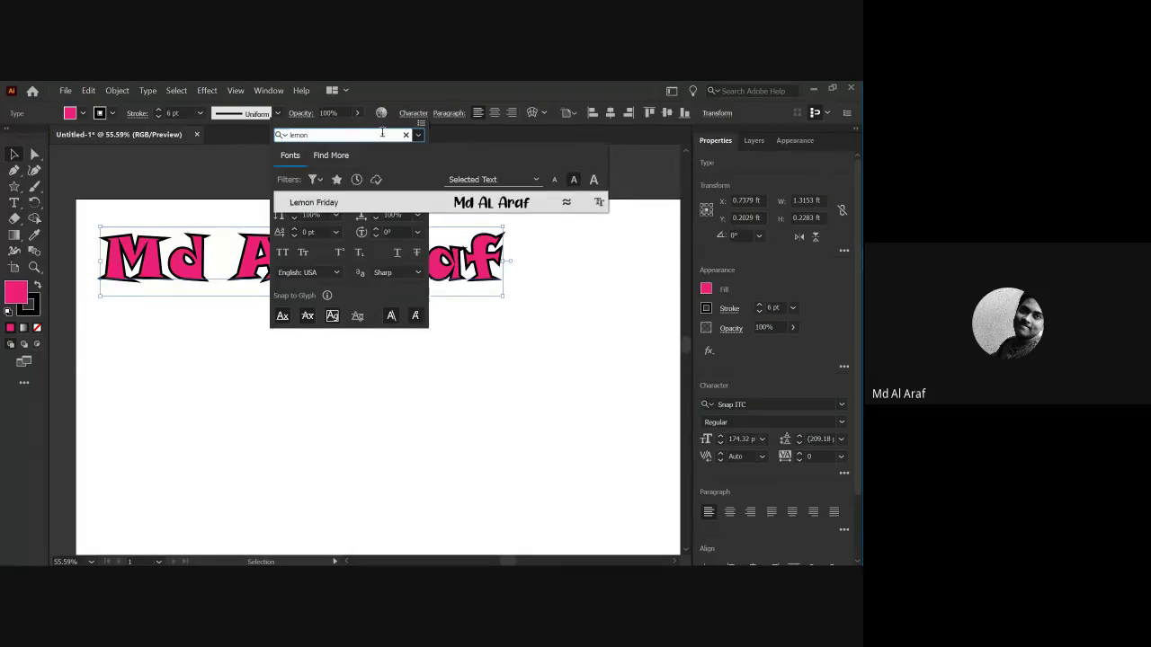
click(457, 206)
click(458, 334)
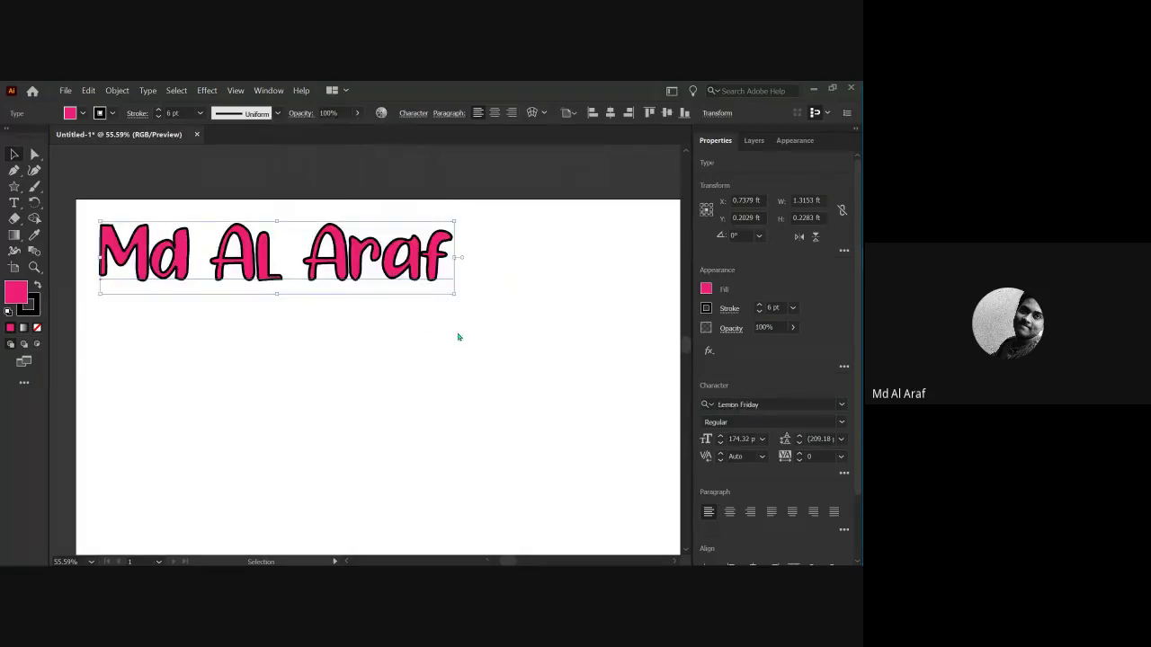
drag(250, 260, 360, 352)
click(397, 473)
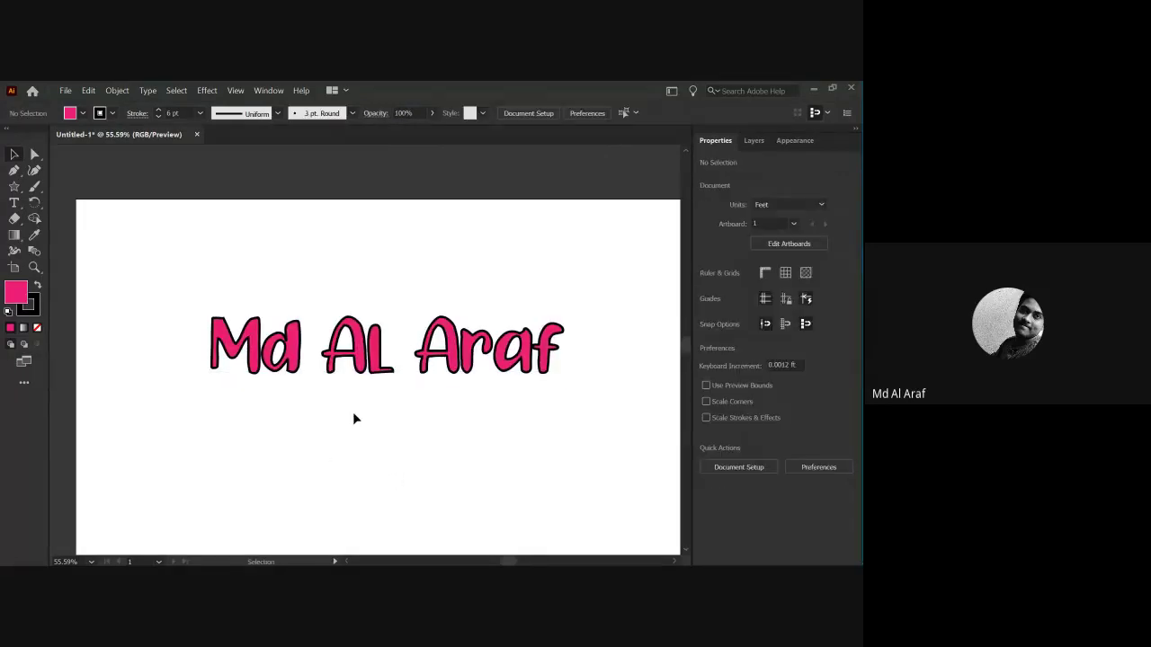
drag(182, 276, 584, 441)
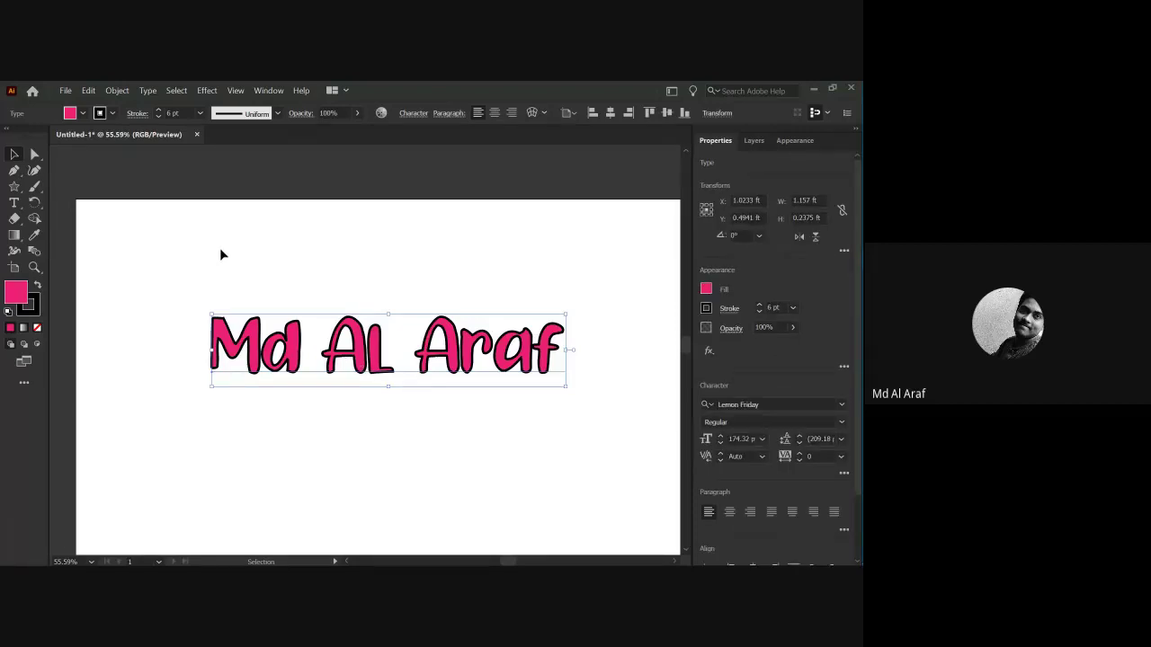
click(83, 115)
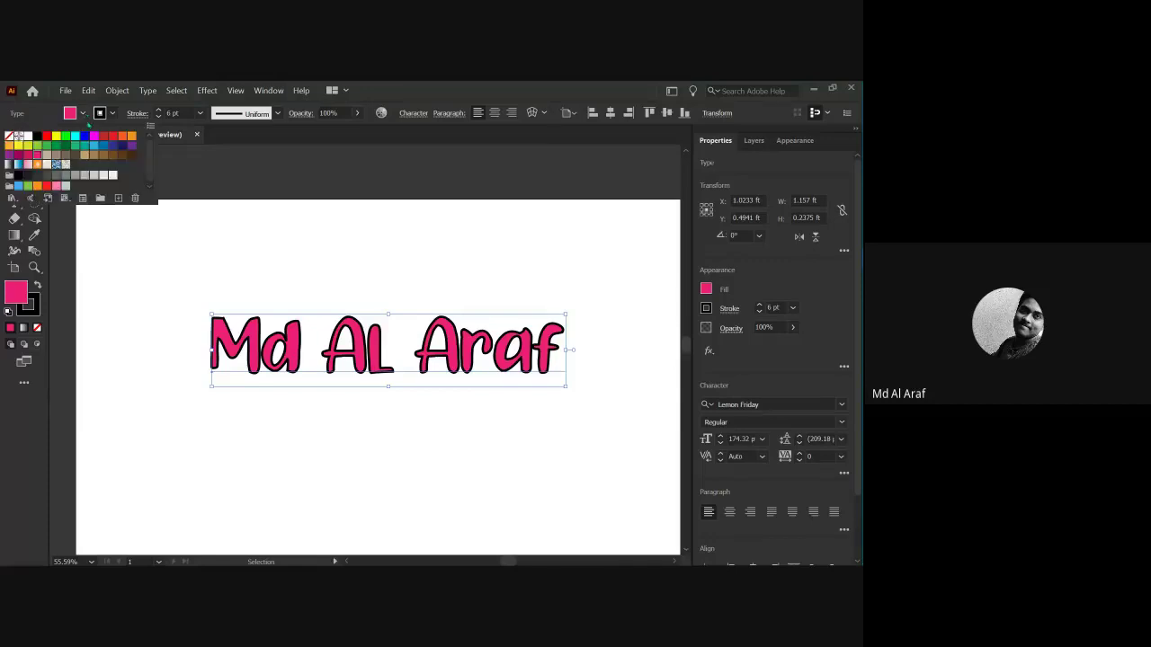
click(82, 159)
click(123, 250)
click(123, 250)
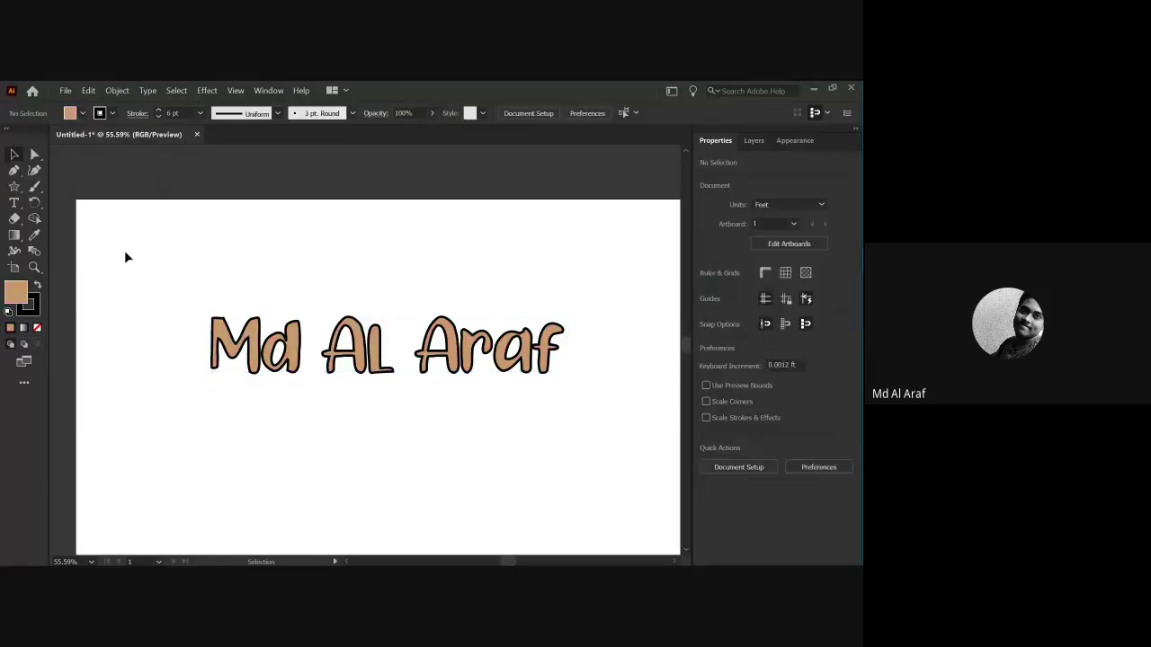
Delete the tan text, leaving the artboard blank for new type.
drag(154, 275, 324, 373)
key(Delete)
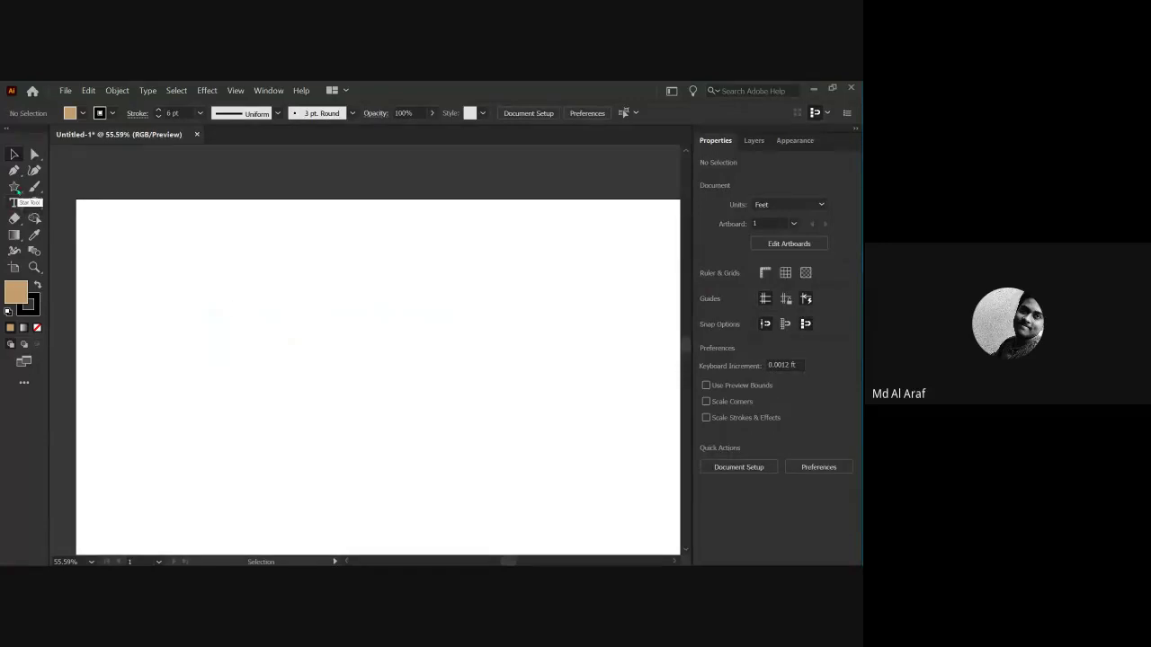
click(14, 202)
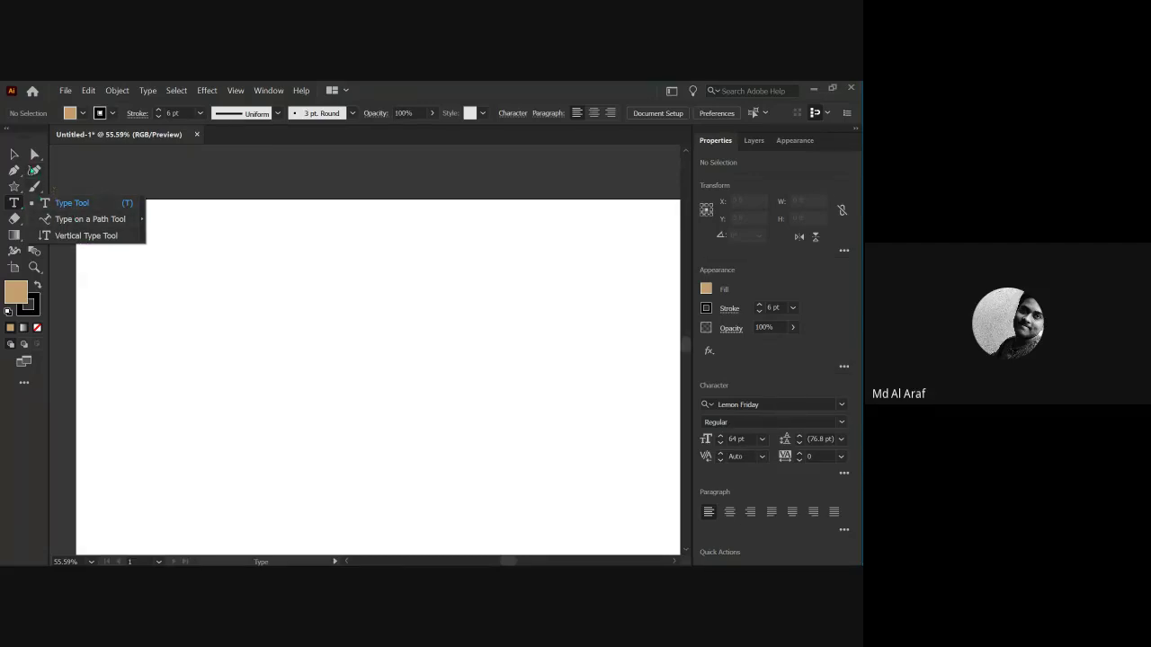
Draw the upper zigzag run of an open path with the Pen tool across the artboard.
click(16, 170)
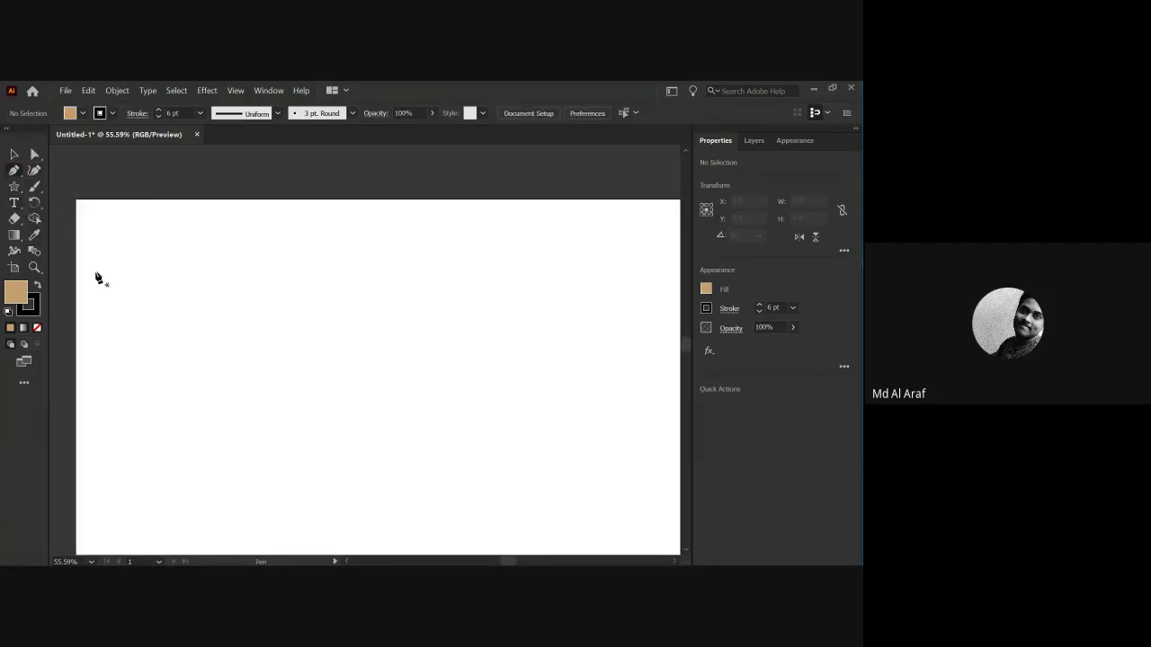
click(149, 301)
click(218, 332)
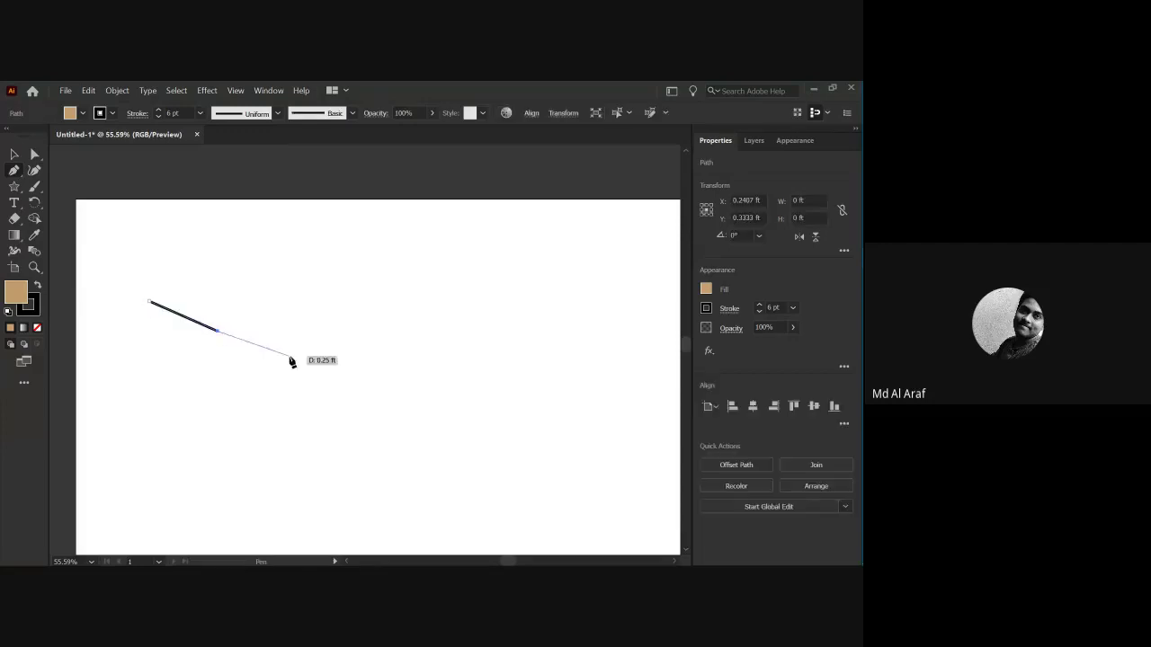
click(295, 360)
click(360, 362)
click(417, 348)
click(478, 316)
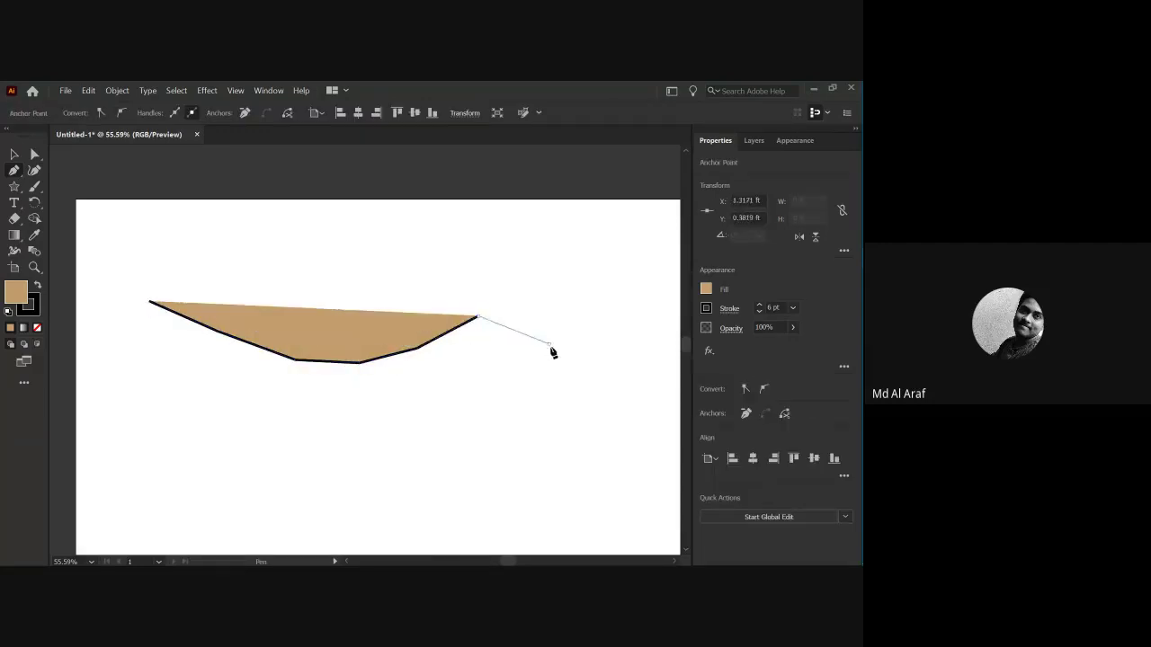
click(548, 344)
click(607, 405)
click(562, 434)
Continue the path back left and finish the zigzag along the bottom of the artboard.
click(493, 461)
click(364, 466)
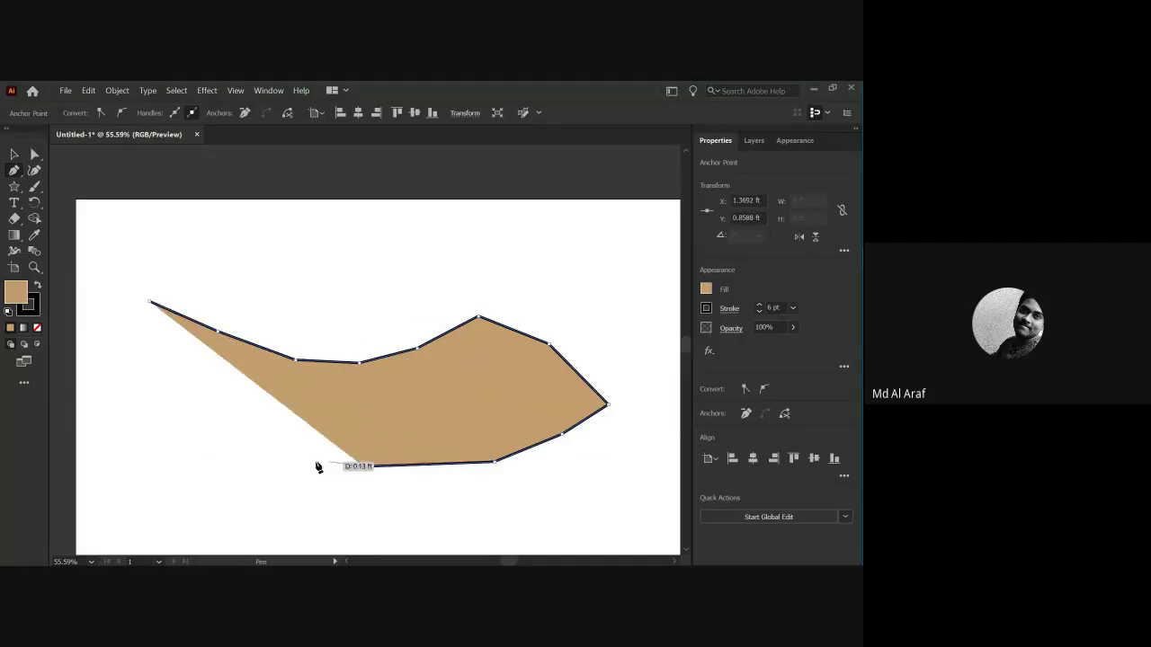
click(284, 452)
click(208, 434)
click(173, 450)
click(230, 486)
click(334, 508)
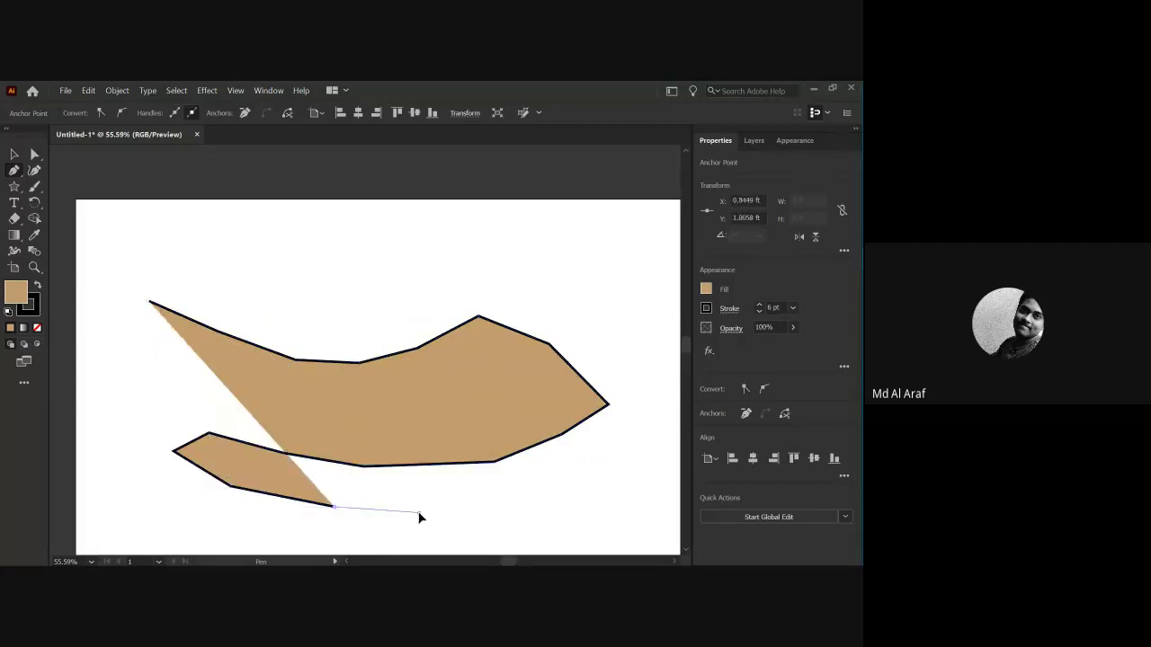
click(419, 512)
click(466, 513)
Set the path's fill to None so only its 6 pt dark stroke remains.
click(14, 155)
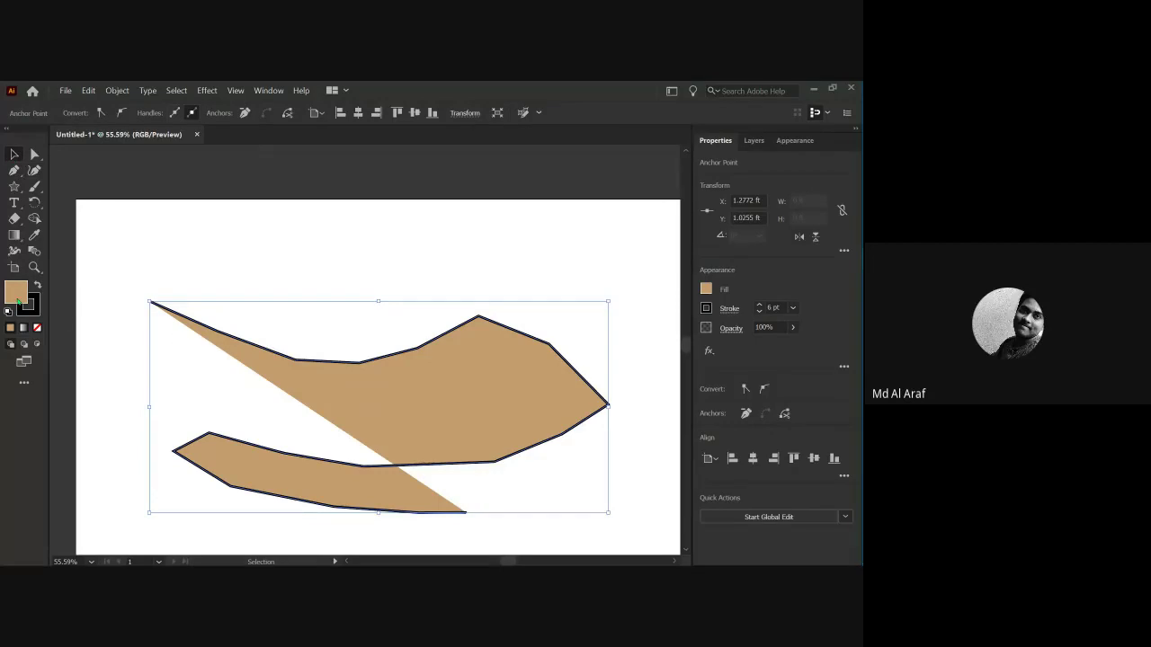
click(37, 327)
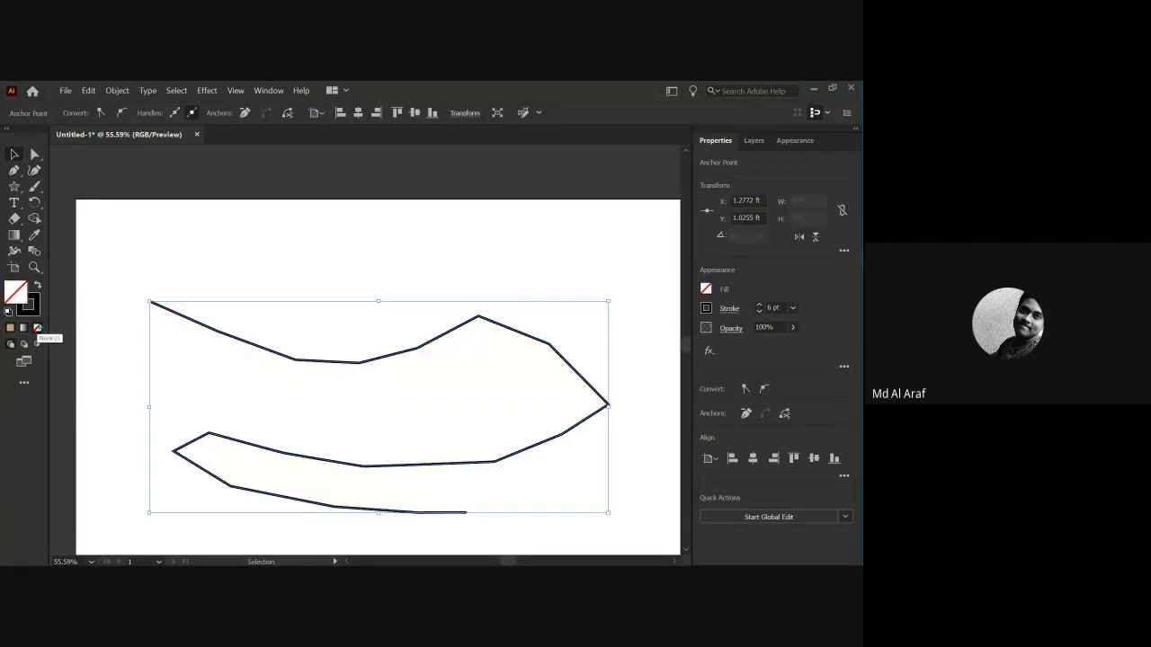
click(97, 268)
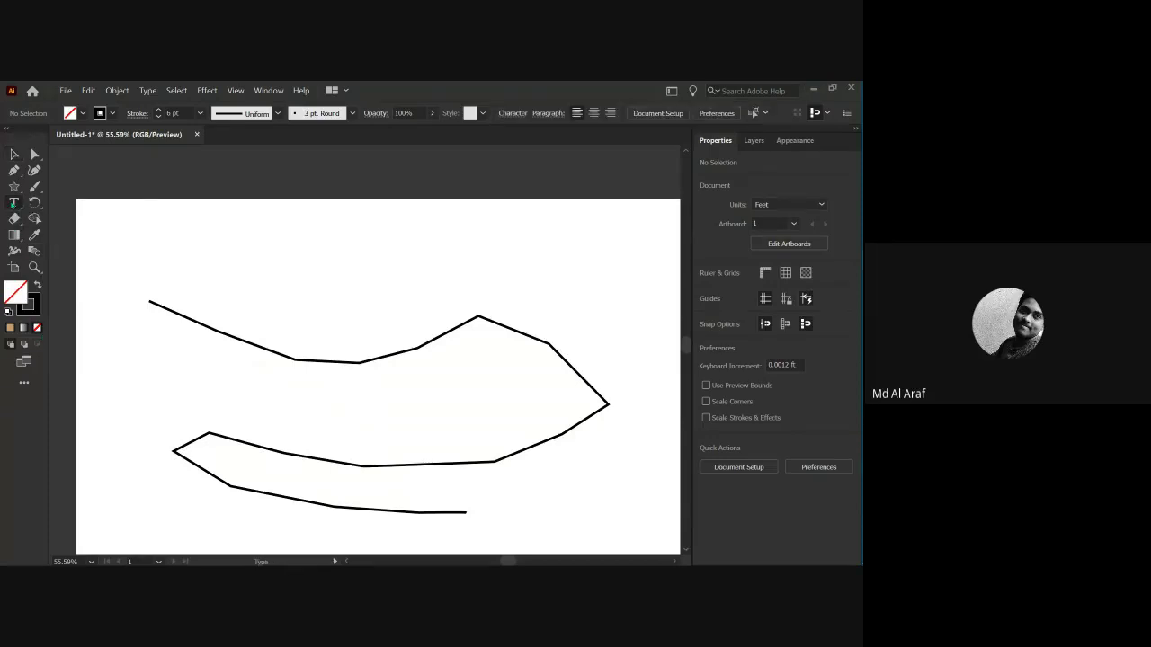
click(14, 205)
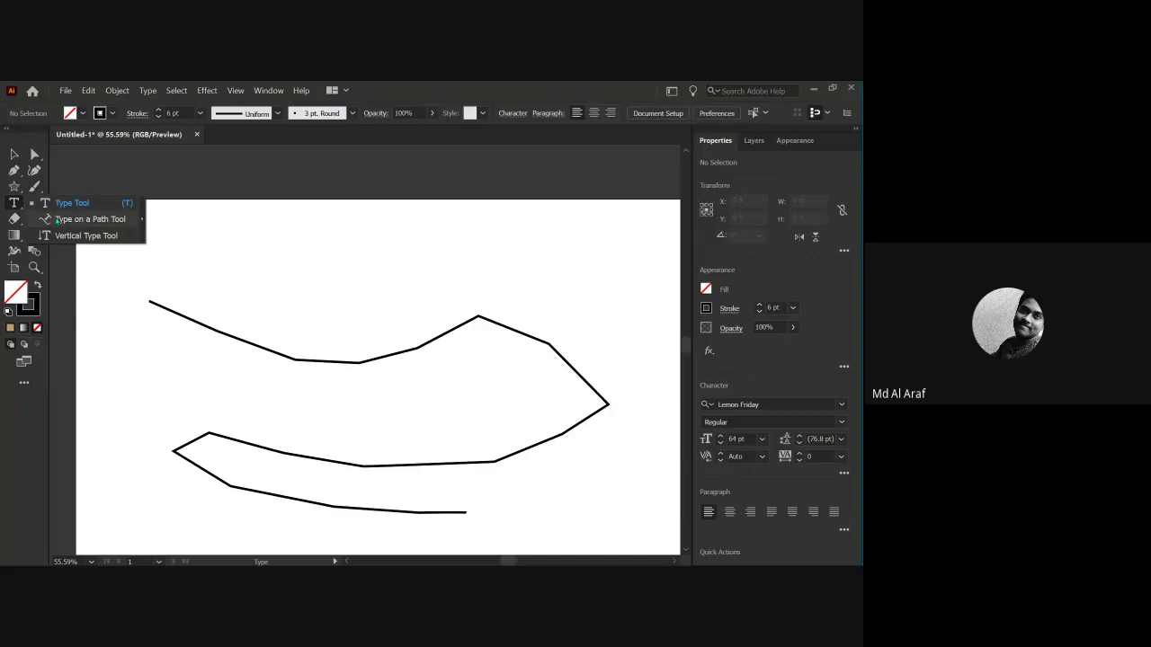
Type the person's name and institution along the zigzag path with Type on a Path.
click(62, 219)
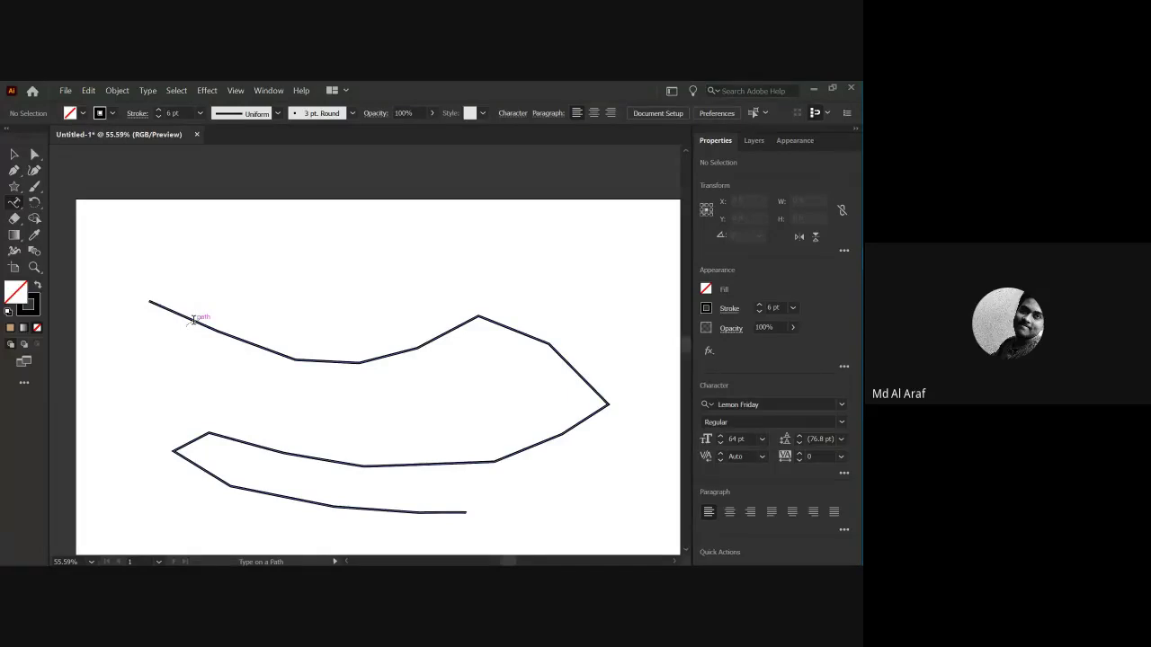
click(192, 320)
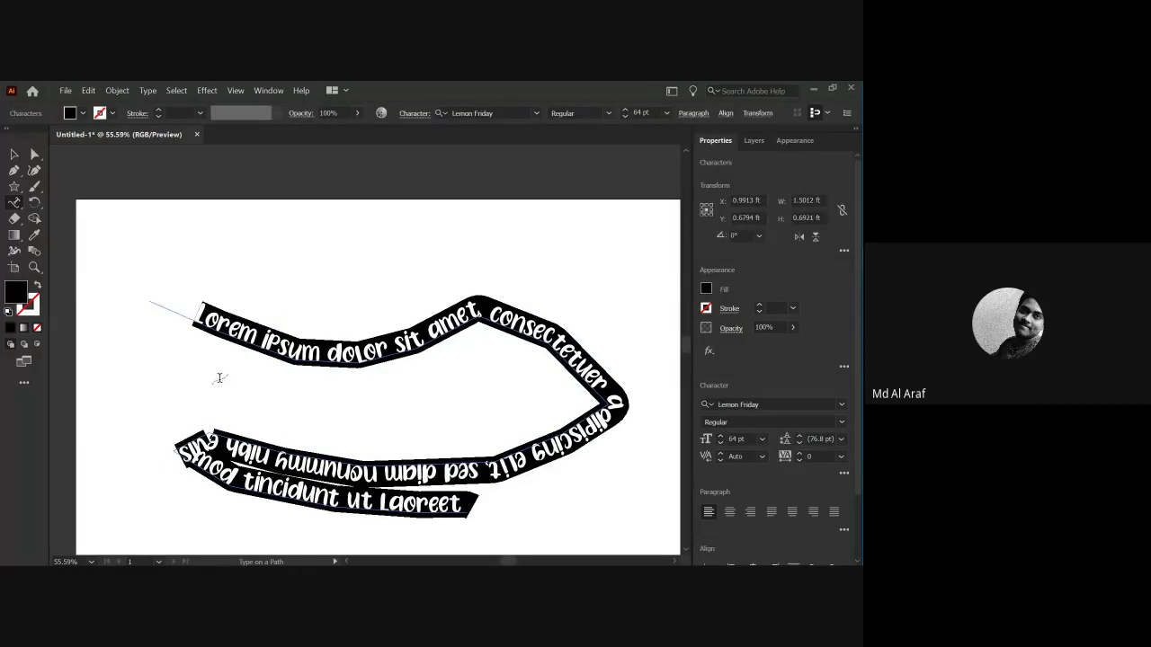
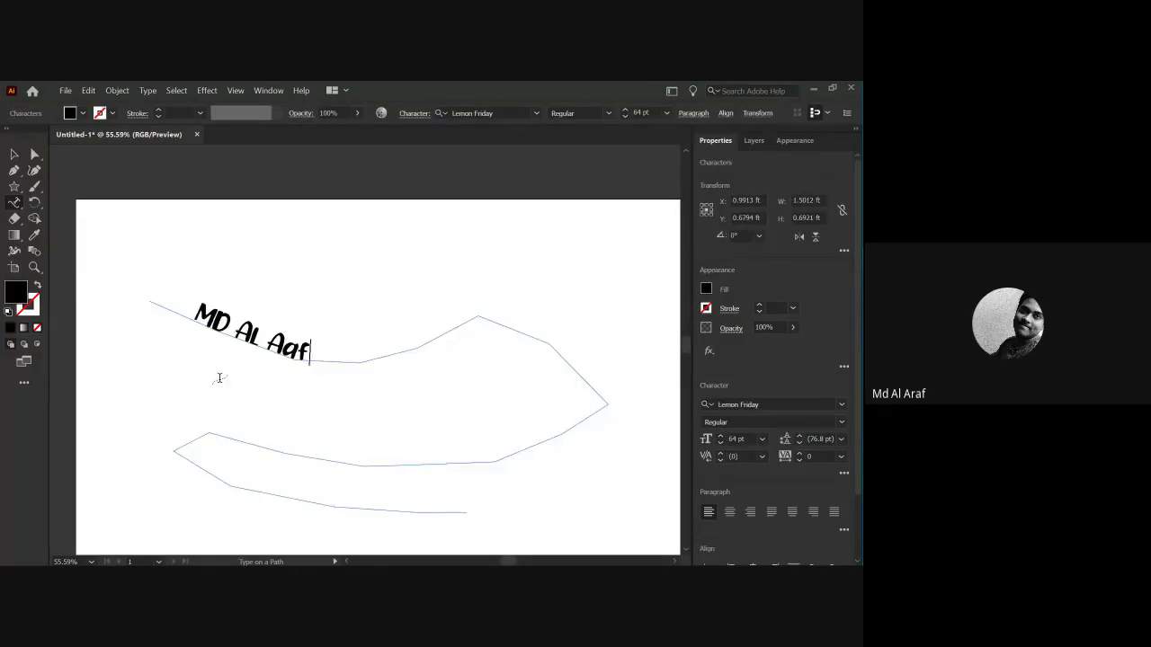
text(f. from NU)
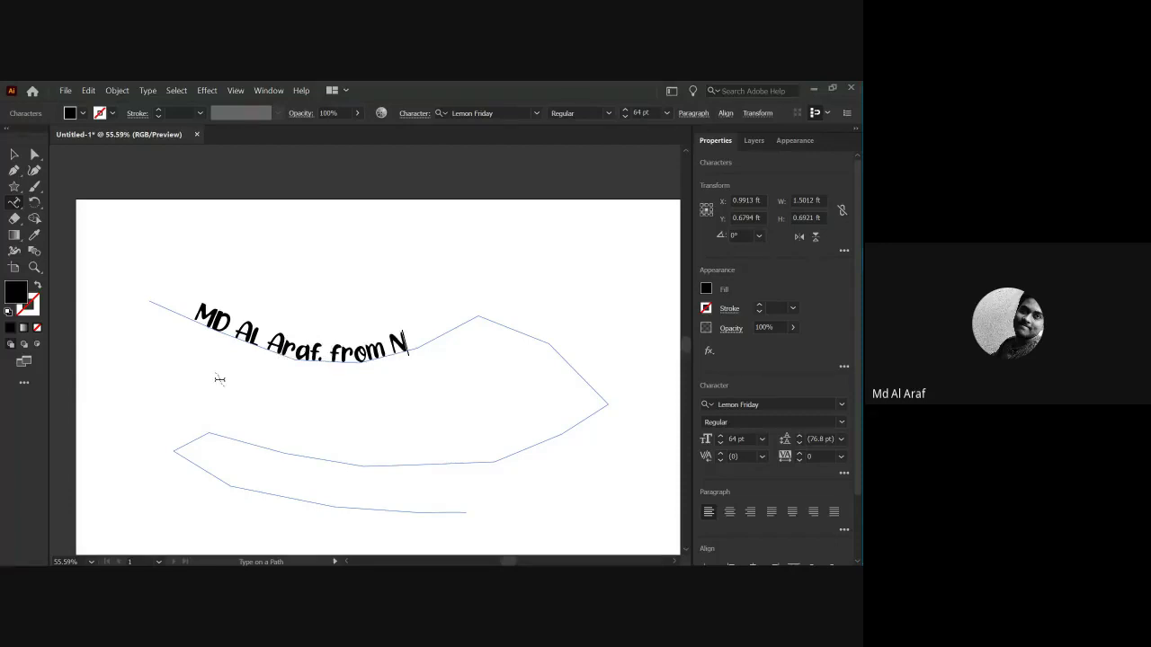
key(BackSpace)
key(BackSpace)
text(b)
key(BackSpace)
text(BUBT)
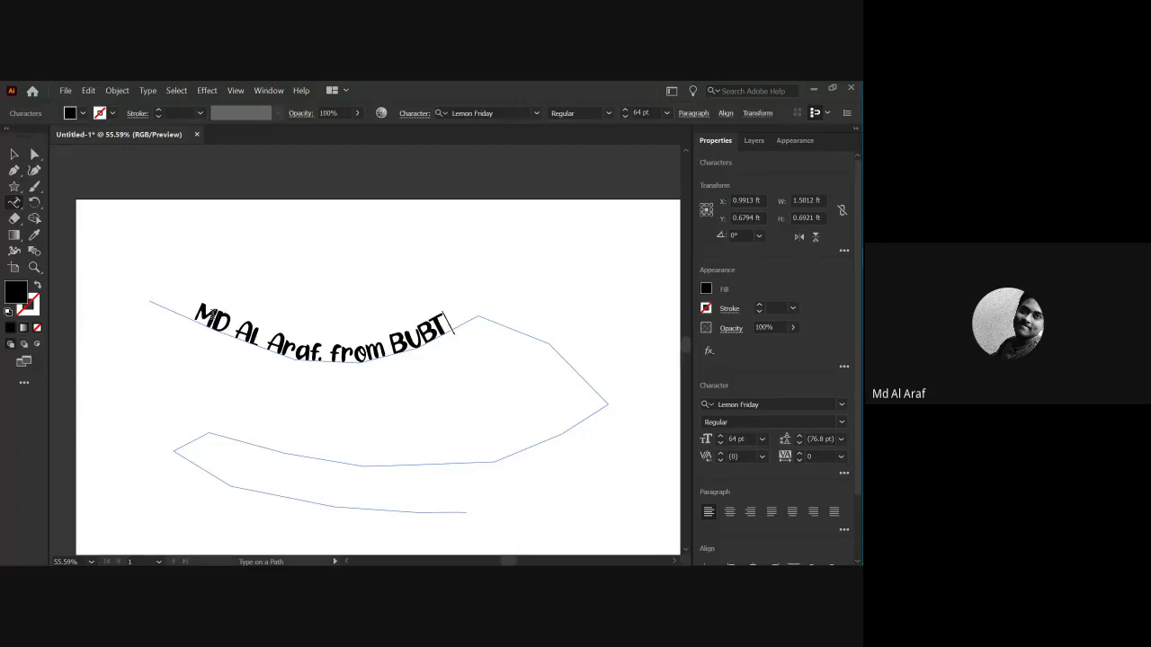
Select the text-on-path object and delete it together with its zigzag path.
drag(212, 314, 312, 358)
key(ctrl+a)
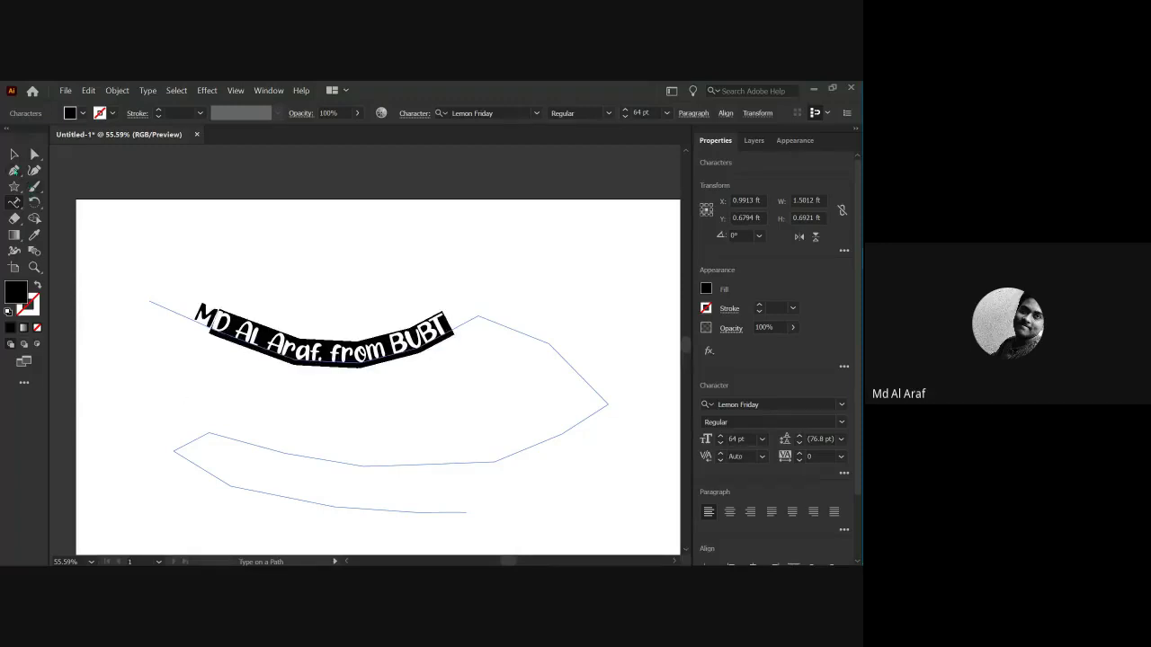
click(14, 153)
click(159, 302)
click(342, 349)
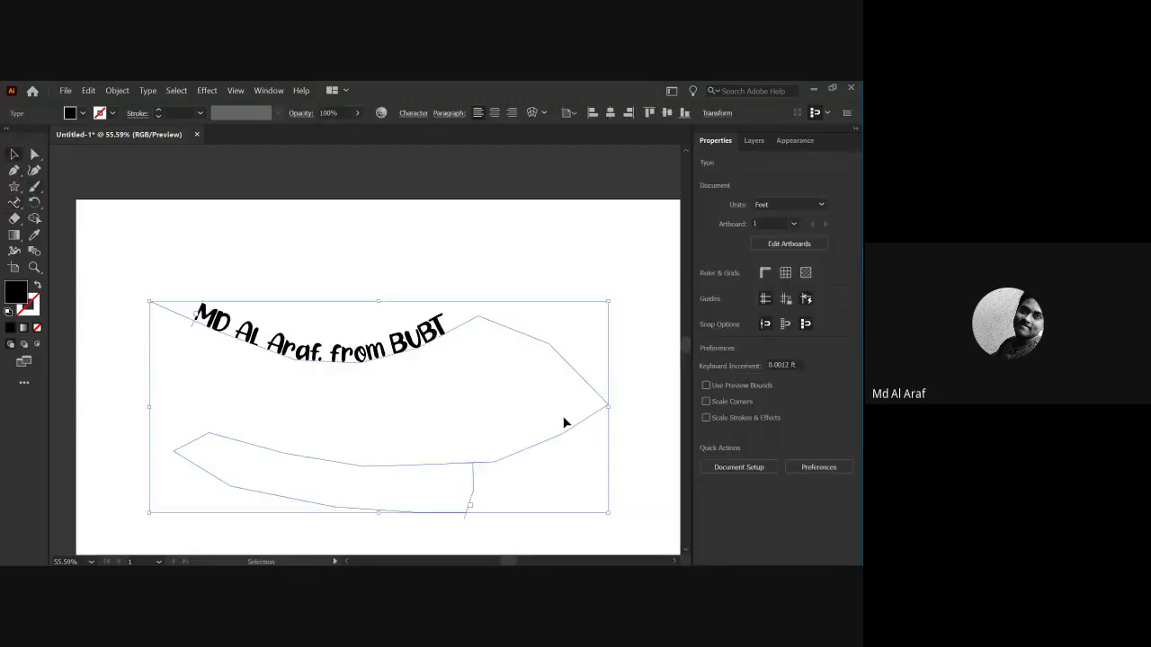
scroll(504, 421, down, 1)
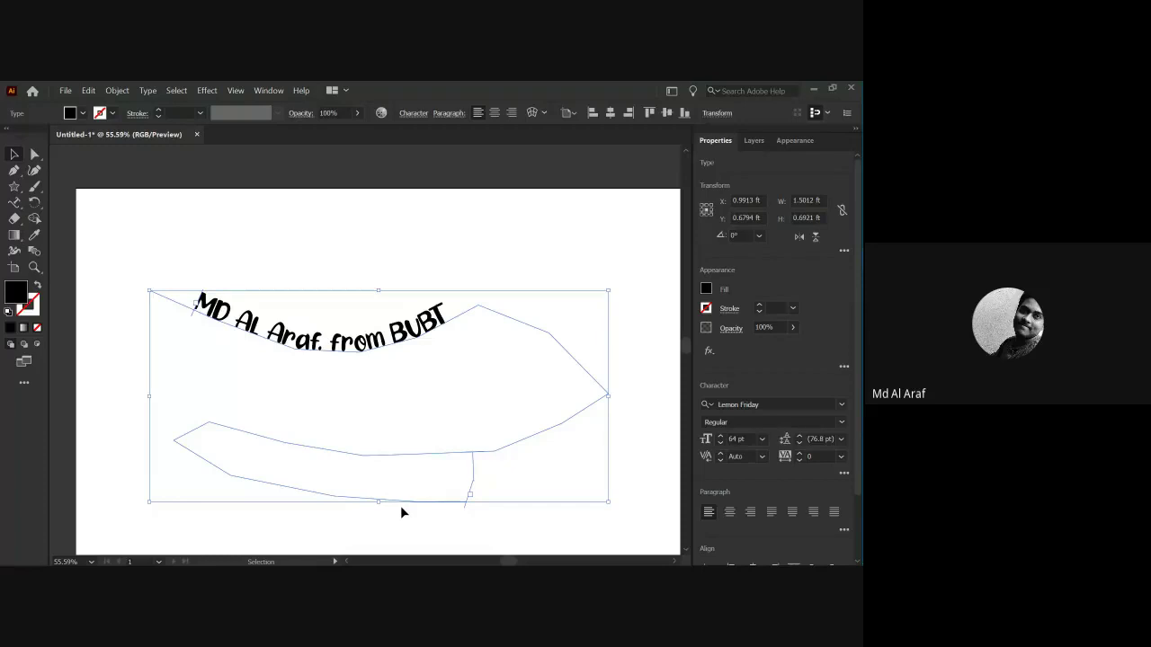
key(Delete)
Draw a hexagon with the Polygon tool and move it down and to the right.
click(13, 187)
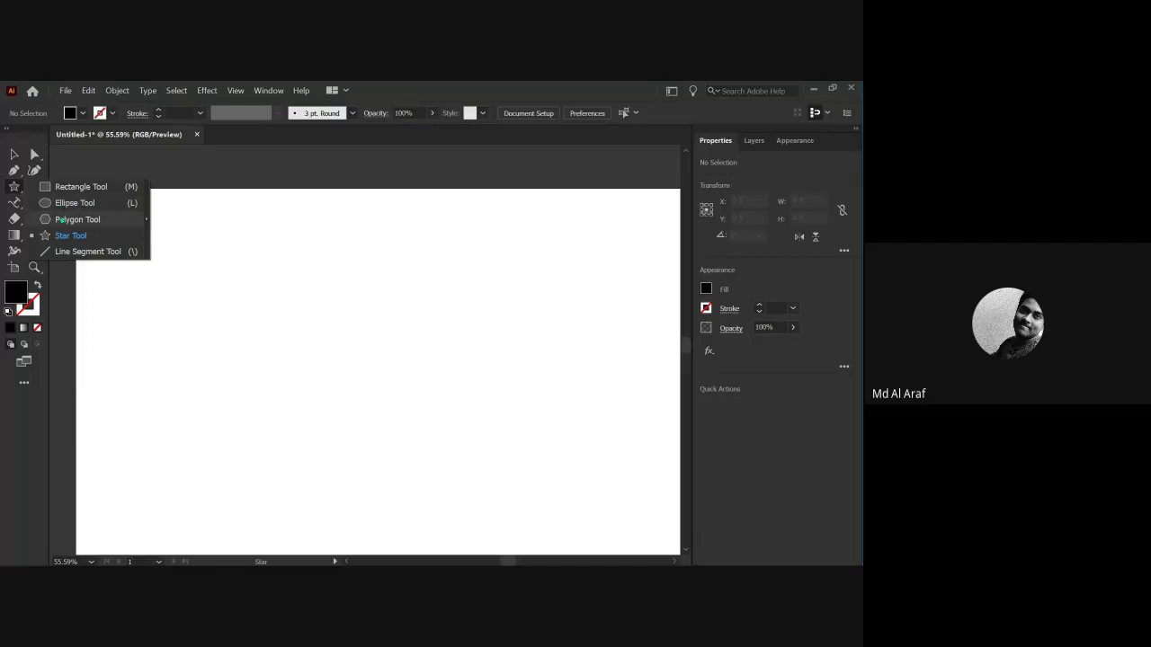
click(63, 219)
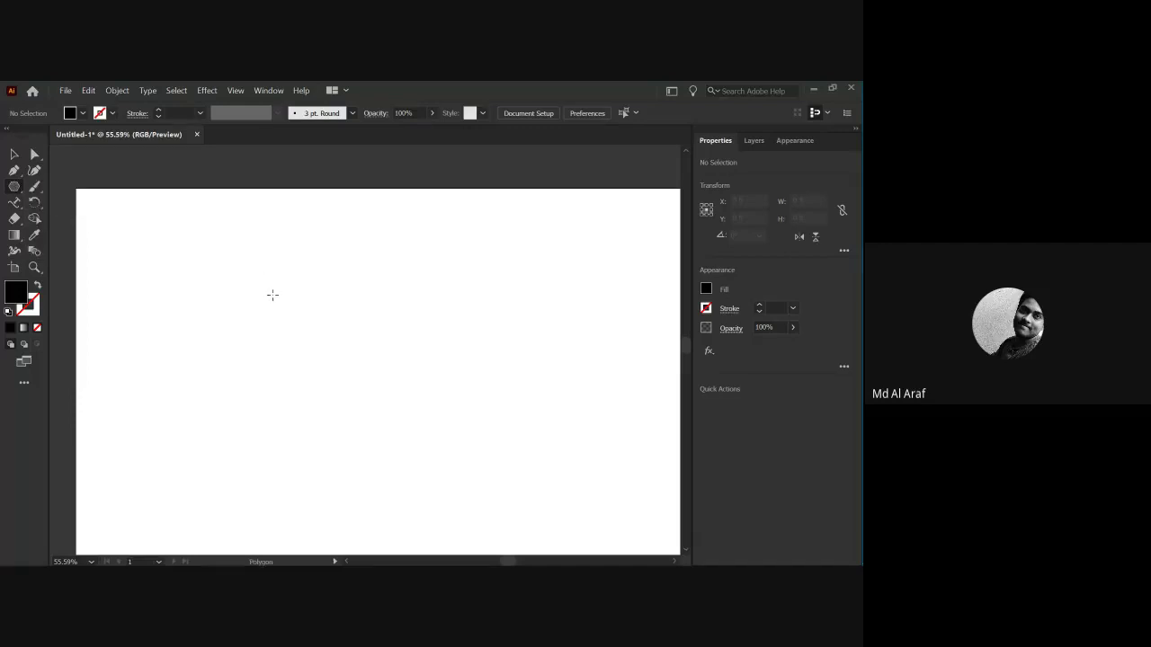
drag(270, 293, 351, 340)
key(v)
drag(249, 318, 297, 363)
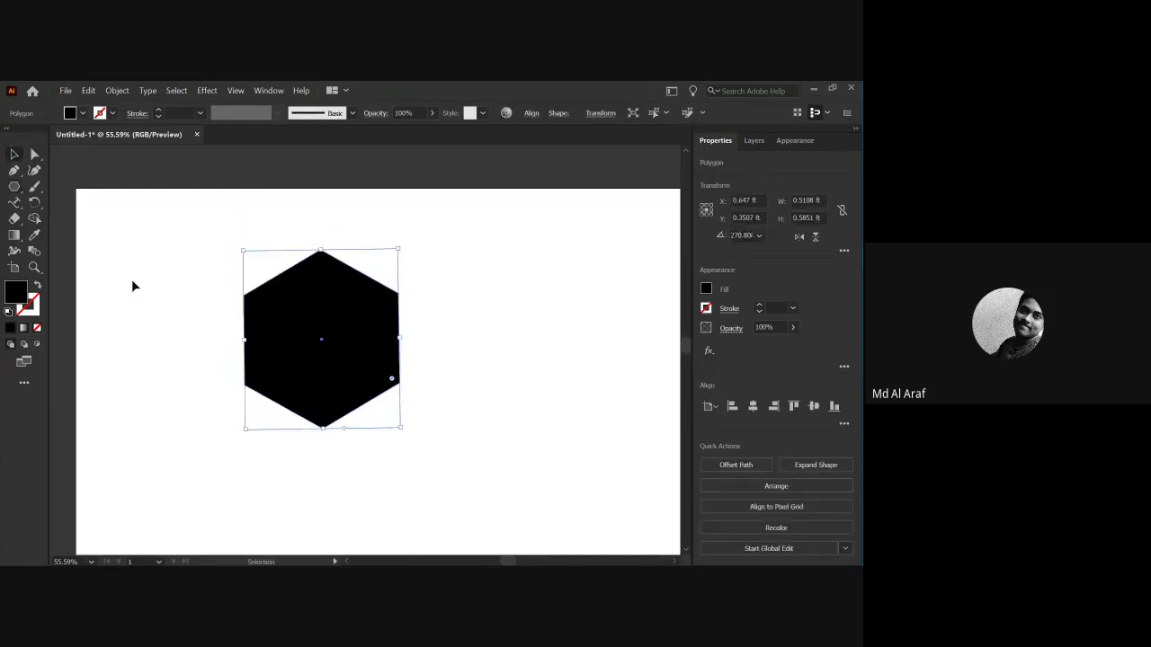
Remove the hexagon's black fill, setting Fill to None.
click(82, 114)
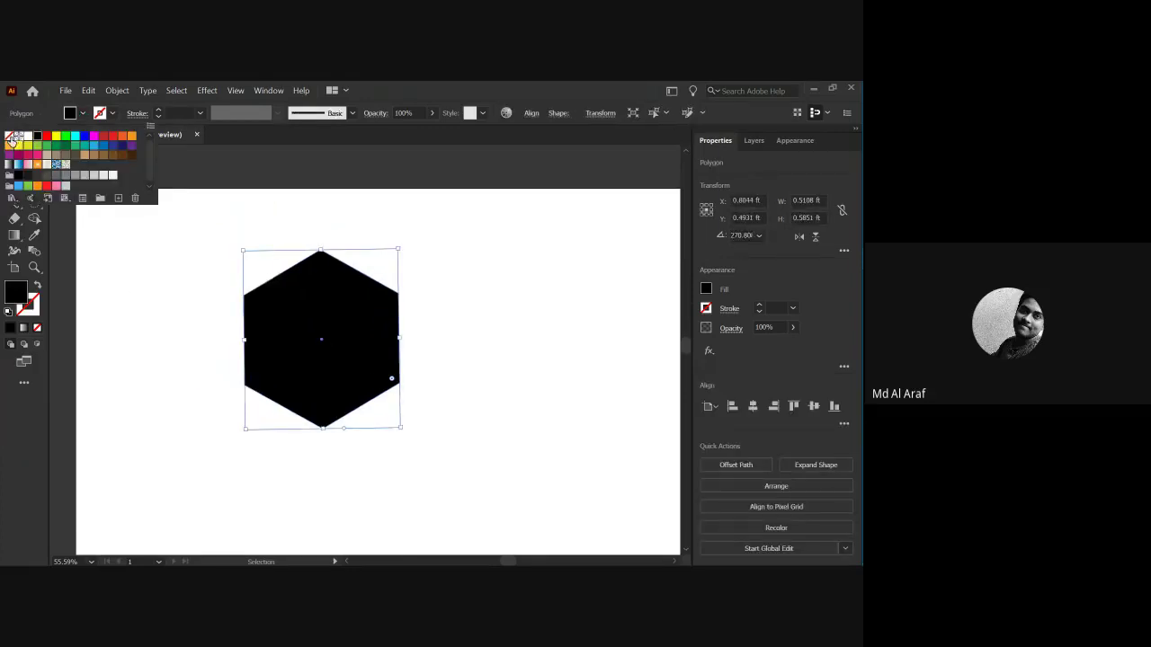
click(10, 137)
click(104, 259)
click(226, 267)
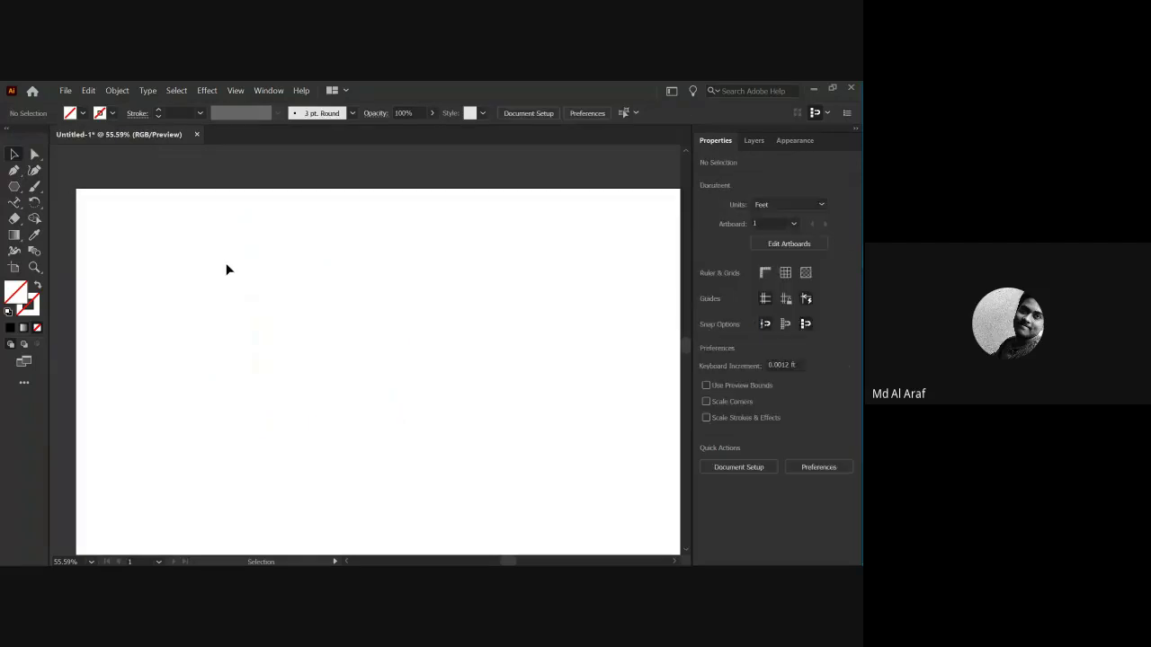
key(ctrl+a)
Give the hexagon a 0.5 pt stroke and move it toward the artboard centre.
click(158, 108)
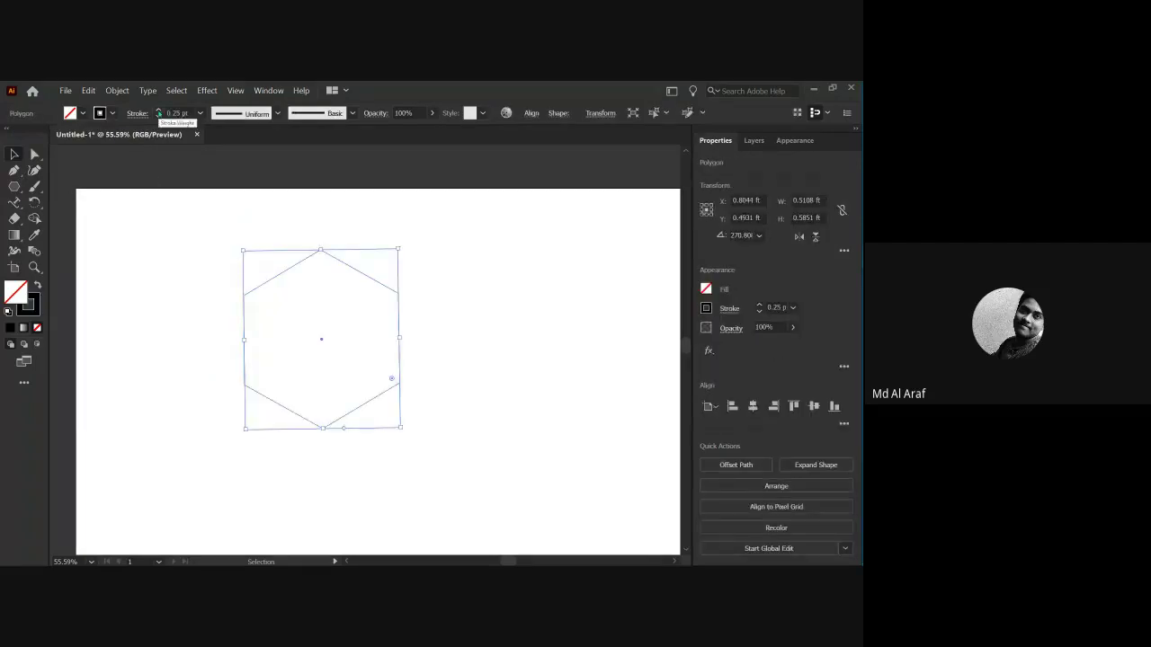
click(230, 260)
click(262, 288)
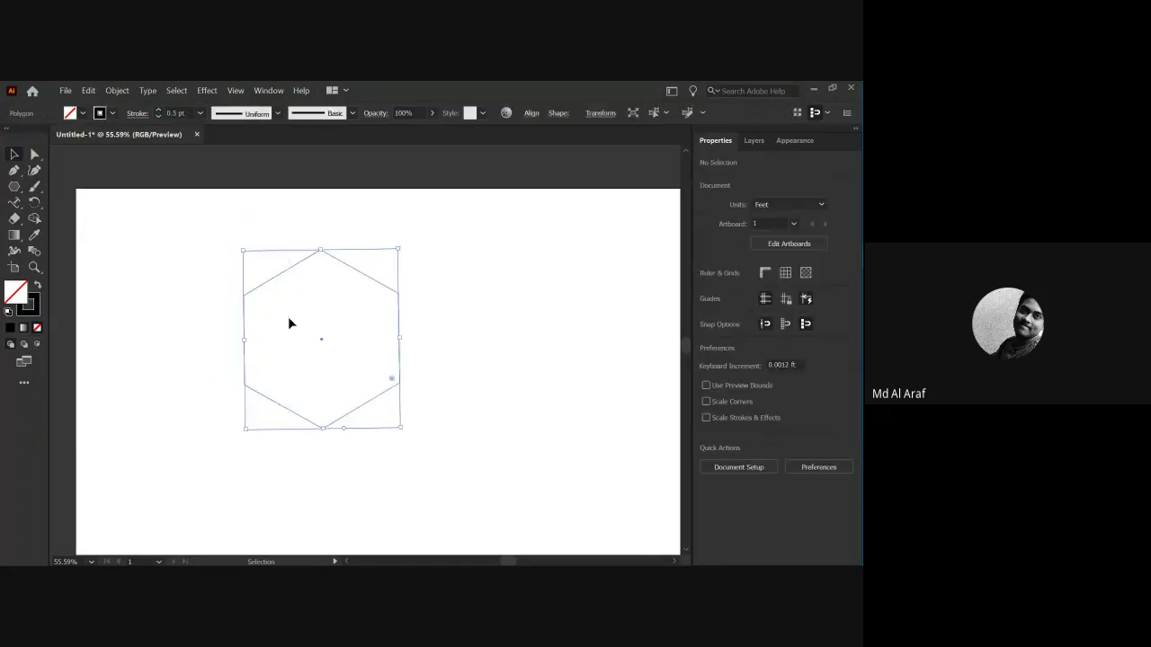
drag(303, 260, 342, 291)
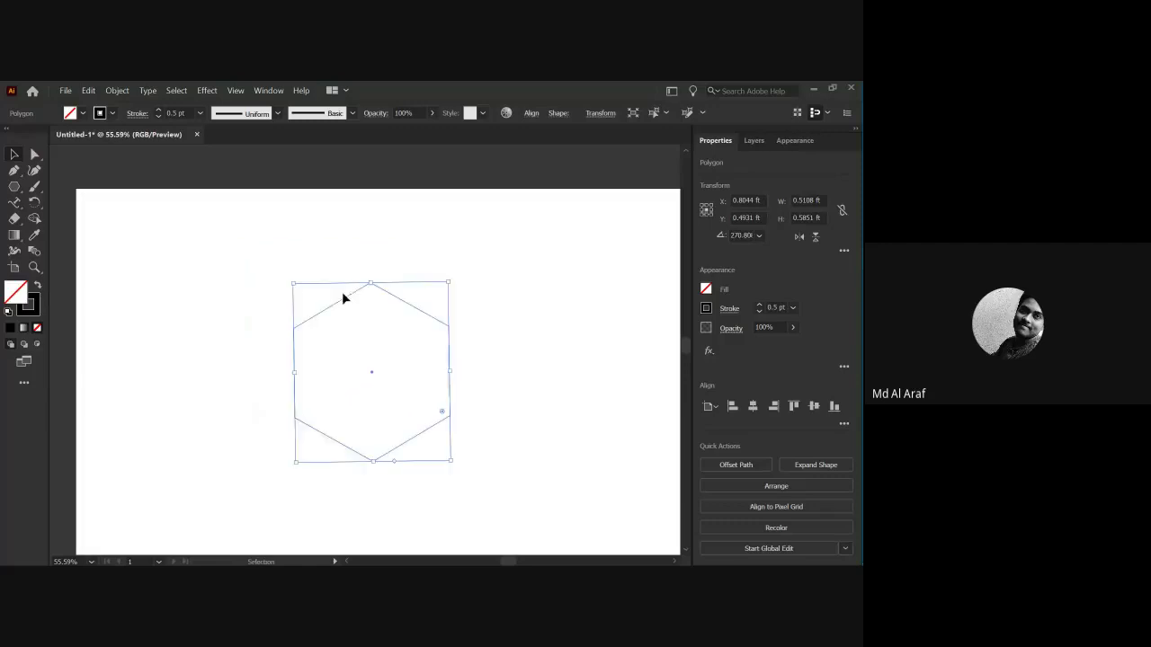
click(247, 330)
click(13, 203)
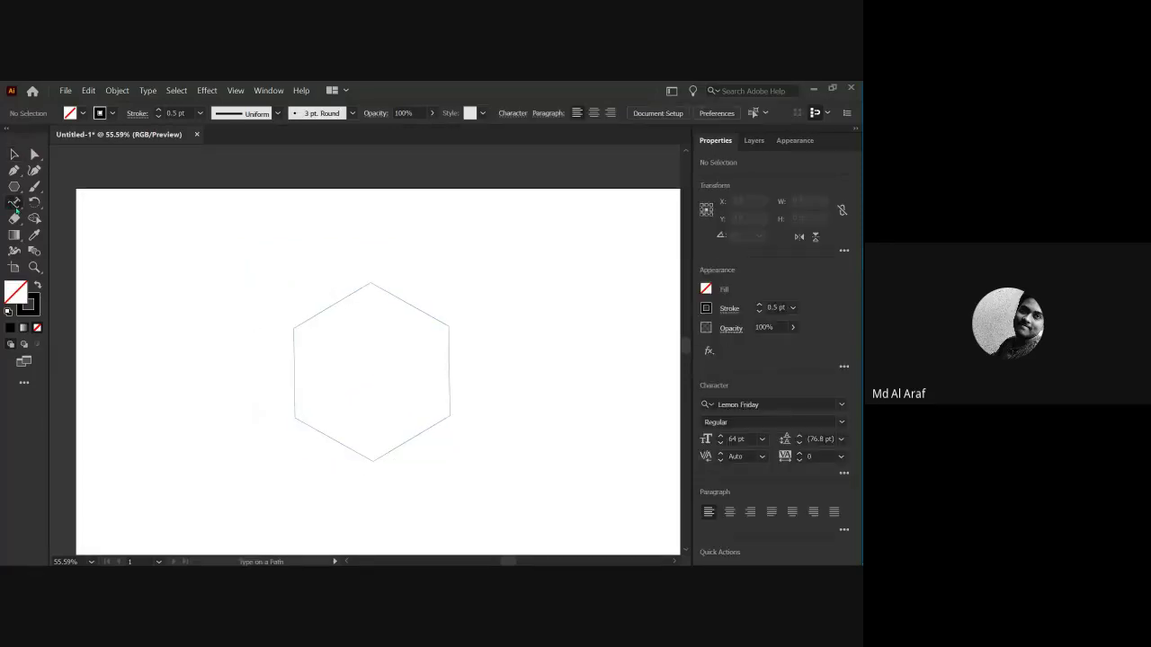
Wrap the person's name and institution around the hexagon outline with Type on a Path.
click(15, 206)
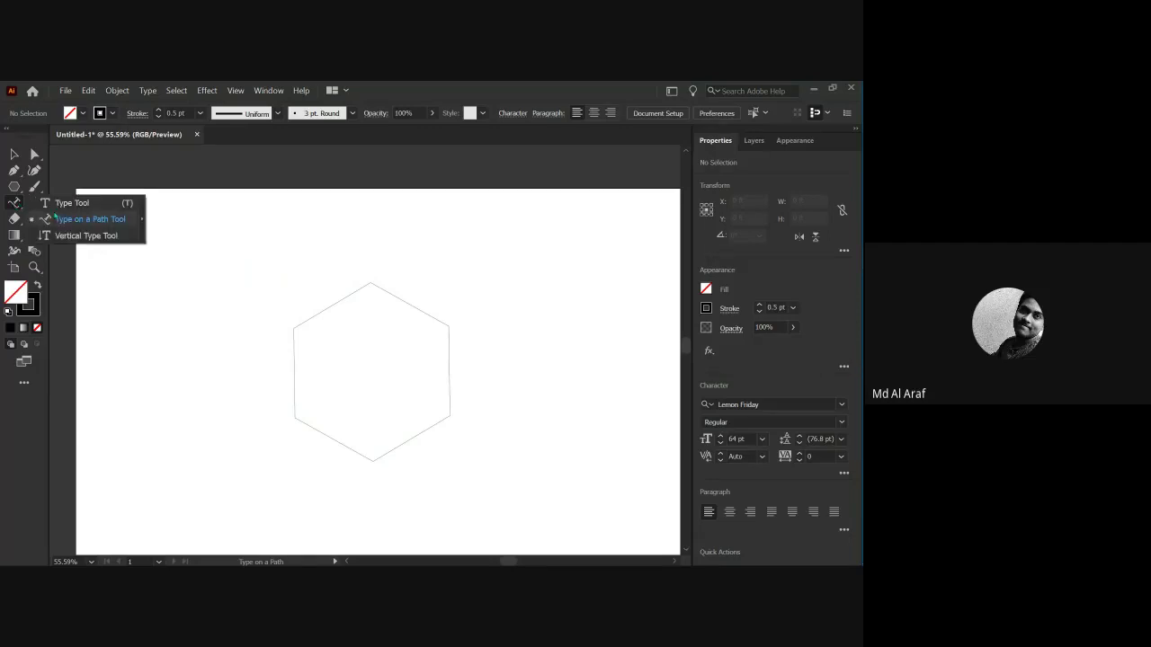
click(55, 219)
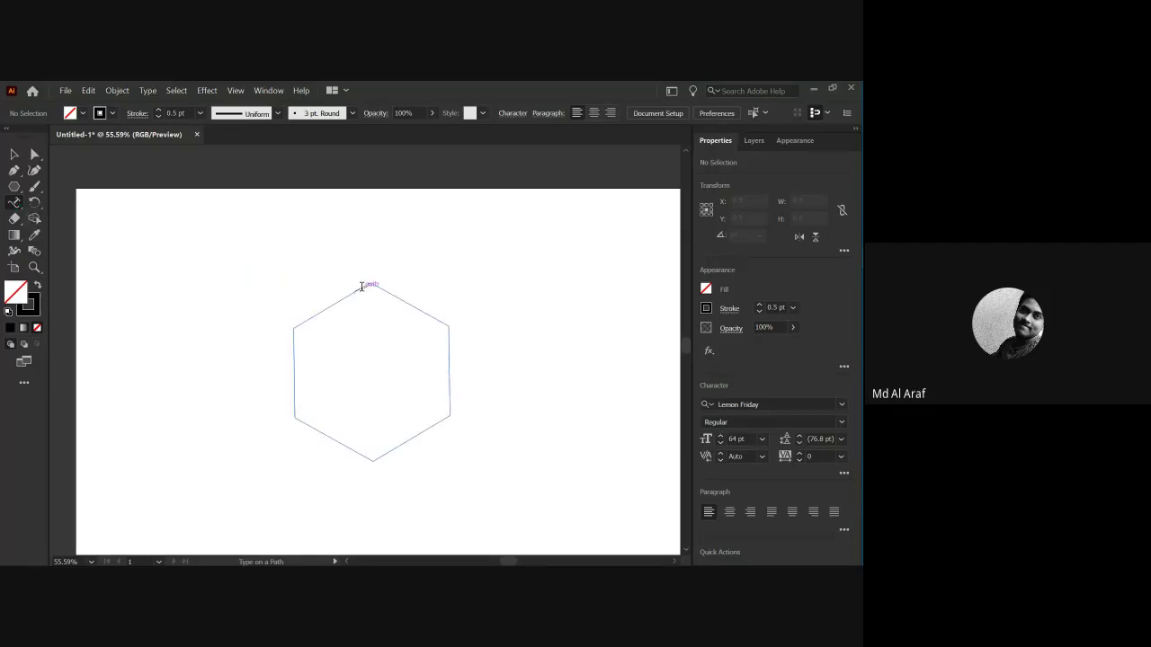
click(362, 287)
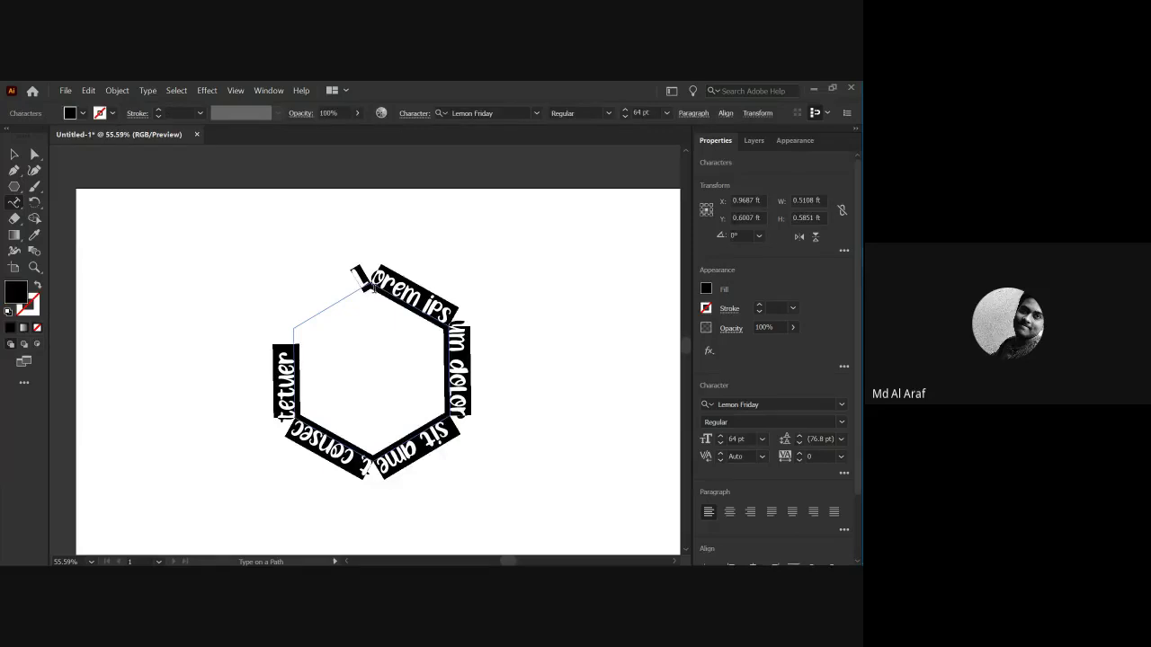
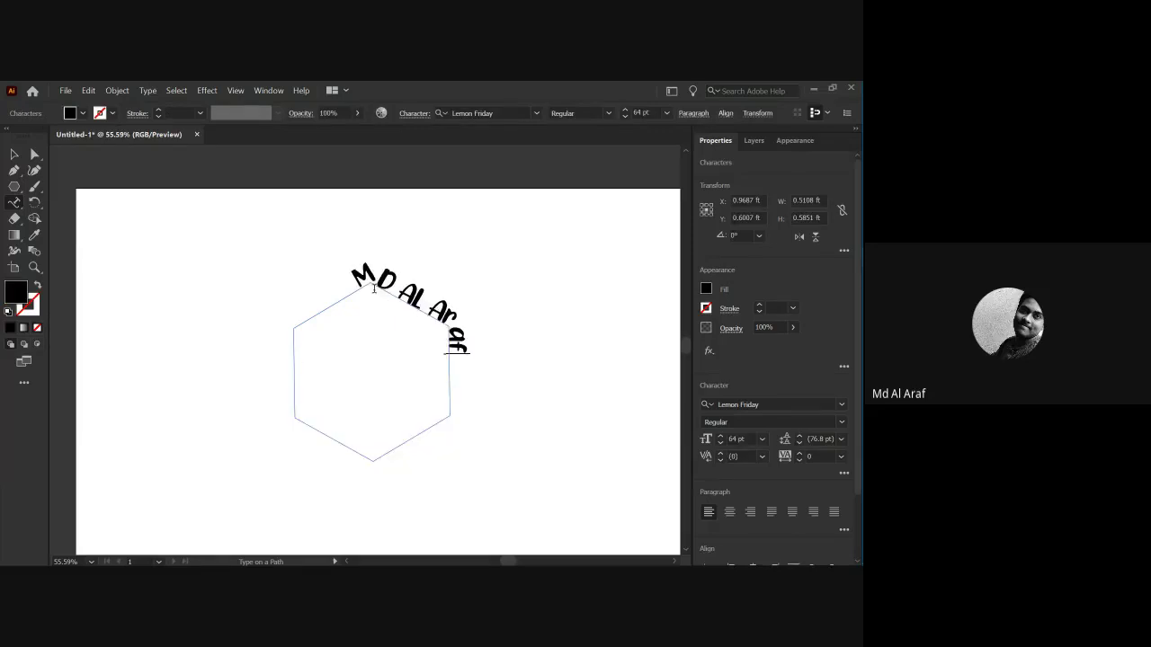
text(, Bubt)
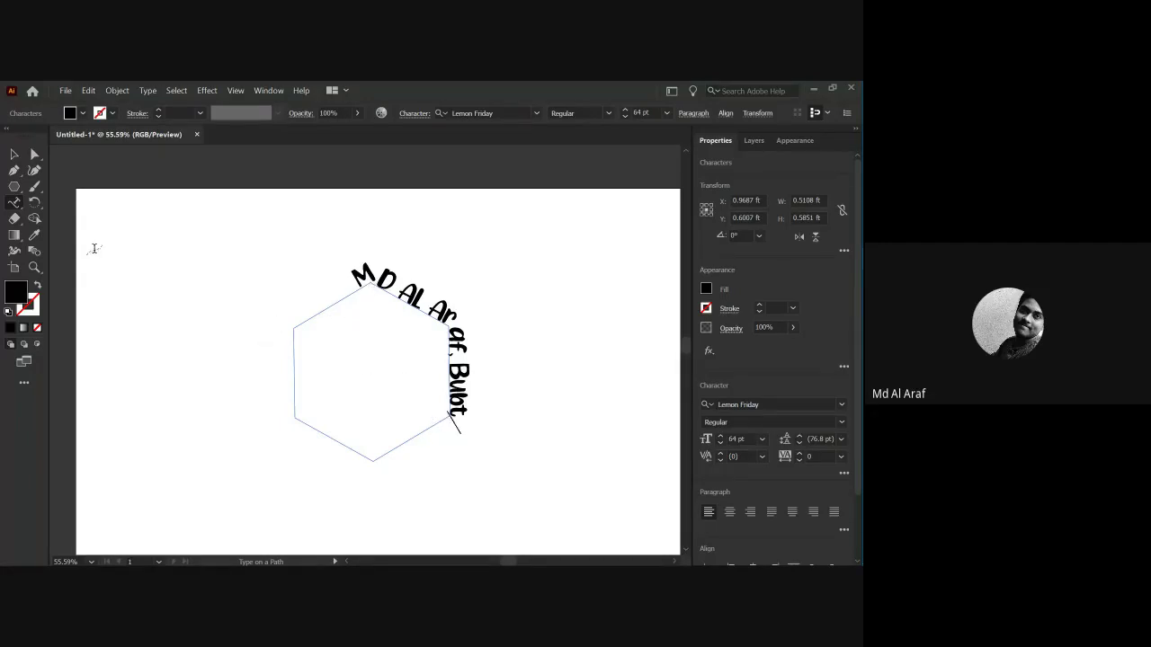
Marquee-select the curved text and hexagon, move them, then delete both.
click(14, 155)
click(225, 296)
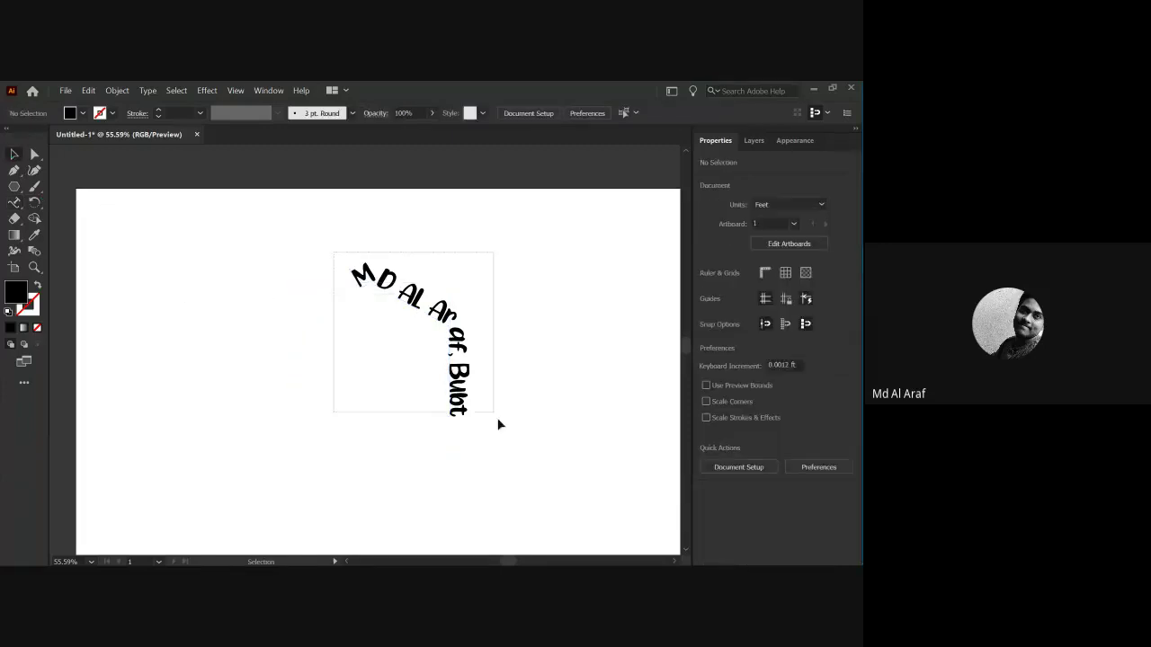
drag(497, 417, 311, 267)
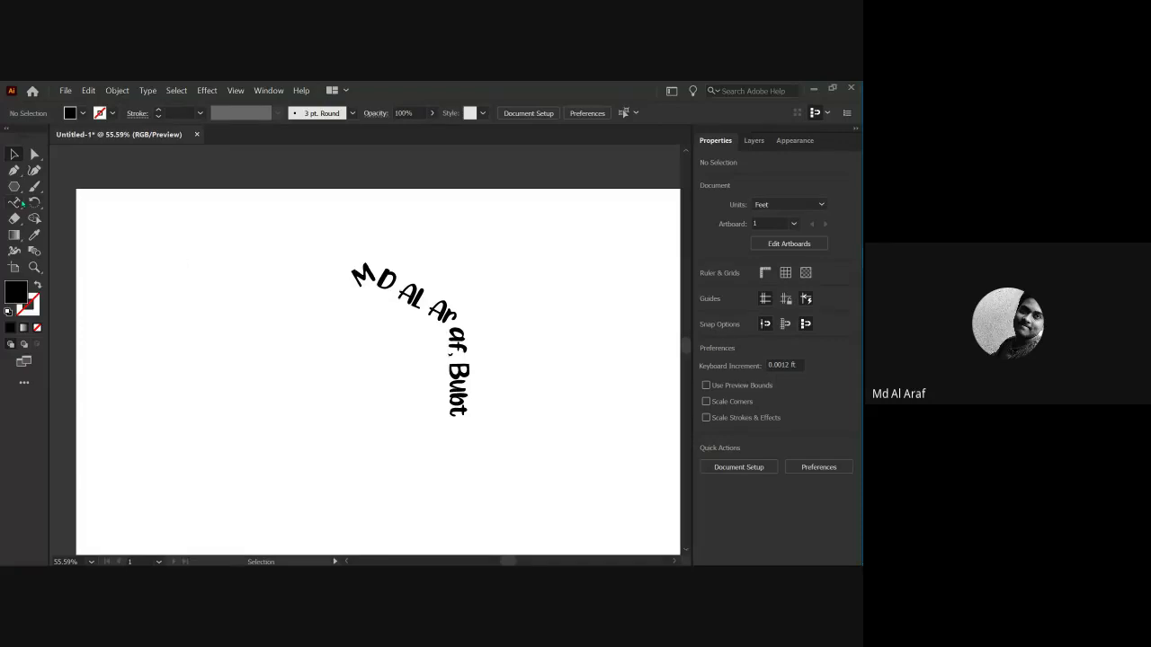
drag(329, 354, 271, 366)
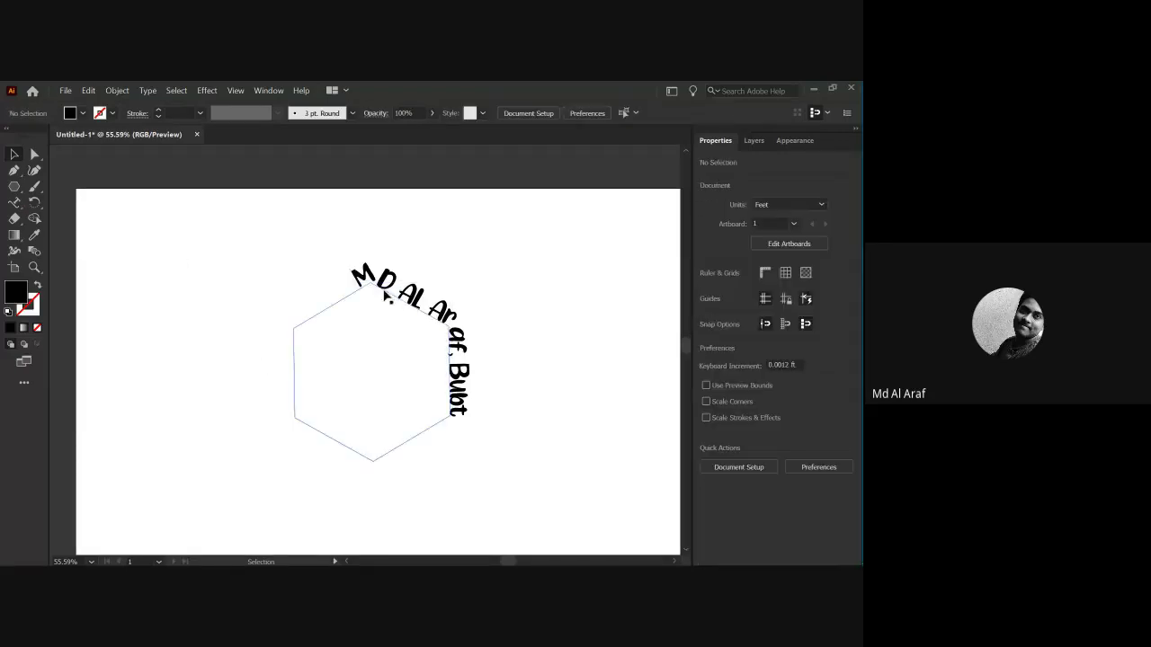
drag(377, 347, 267, 321)
click(206, 256)
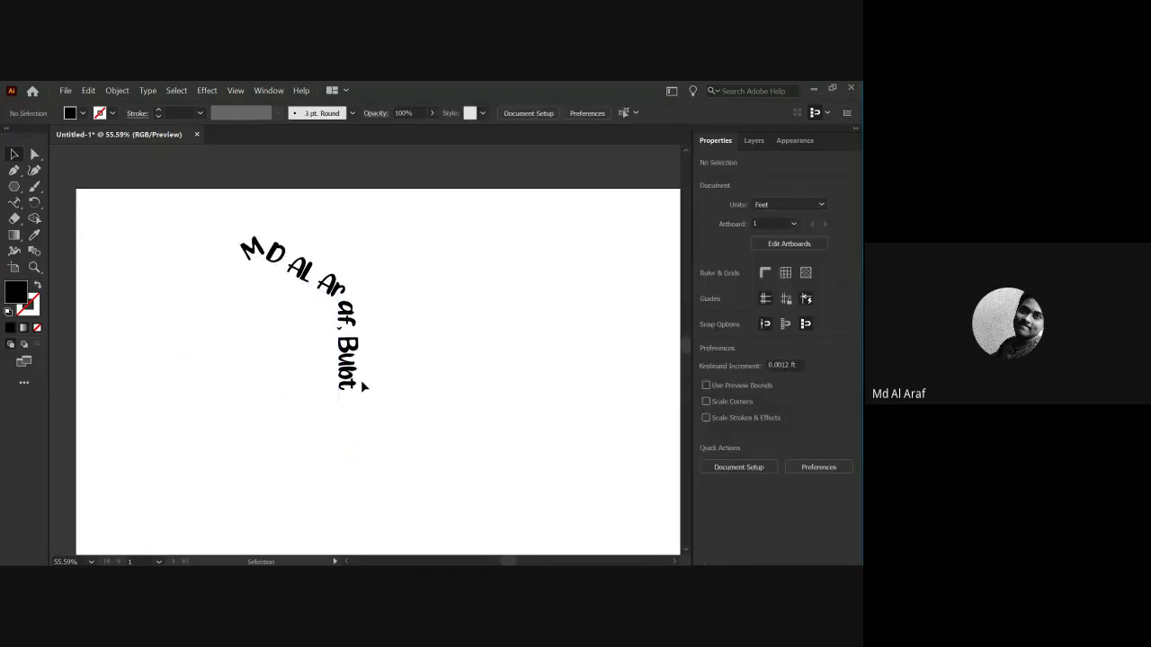
click(314, 311)
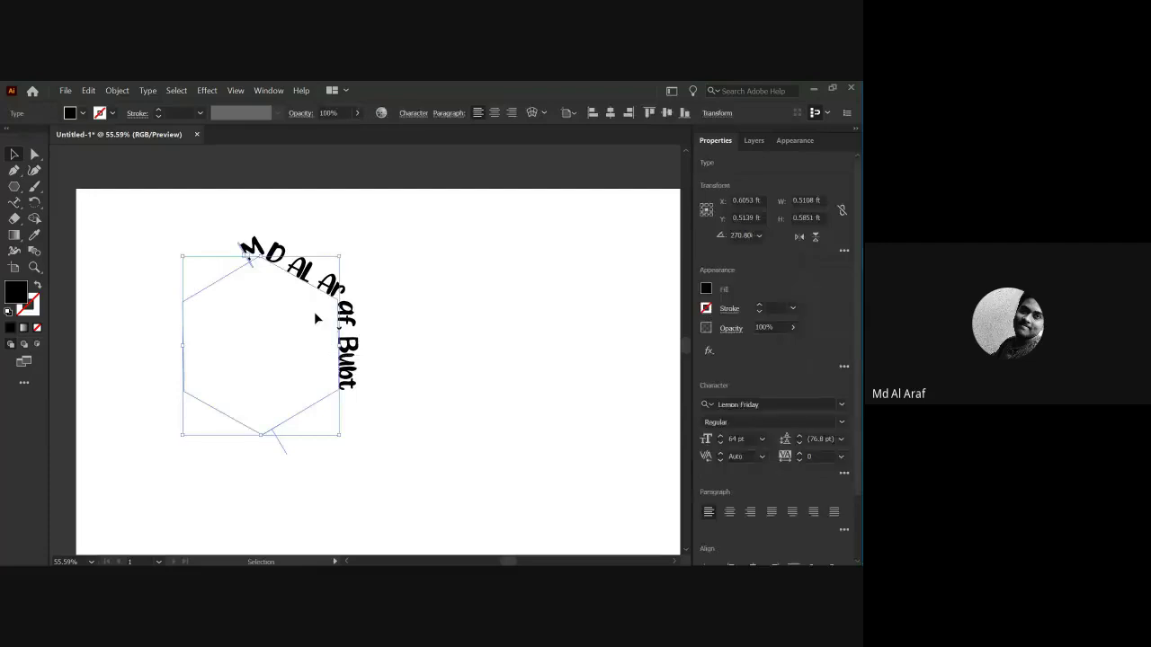
key(Delete)
Draw a circle near the artboard centre with the Ellipse tool and set its fill to None.
click(14, 187)
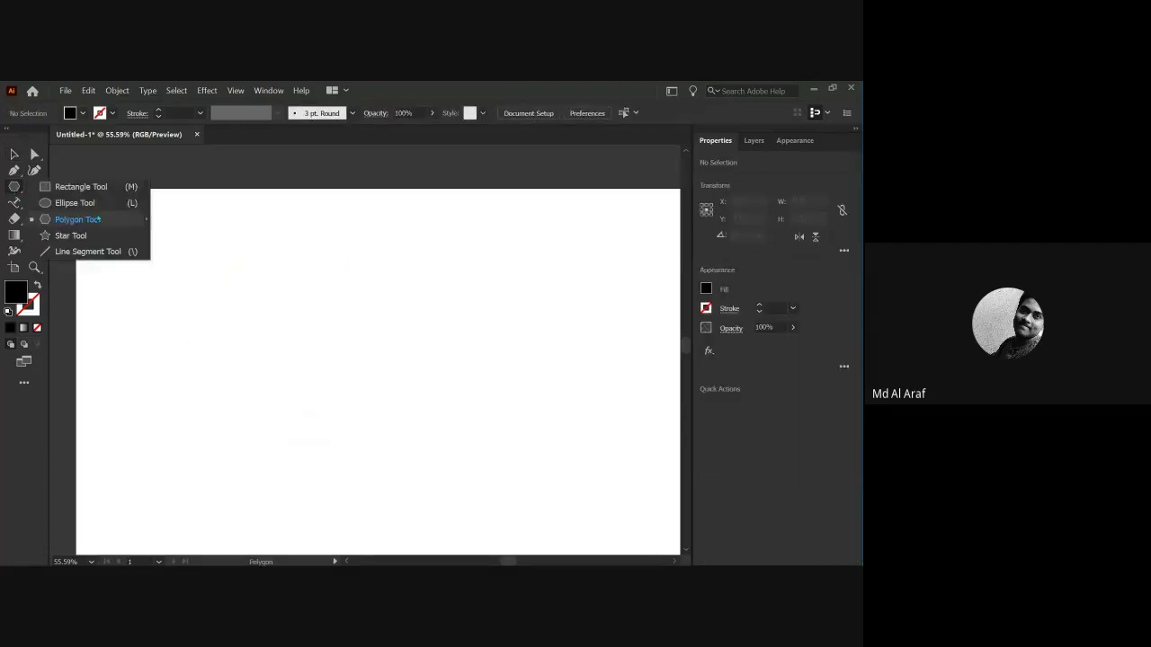
click(77, 203)
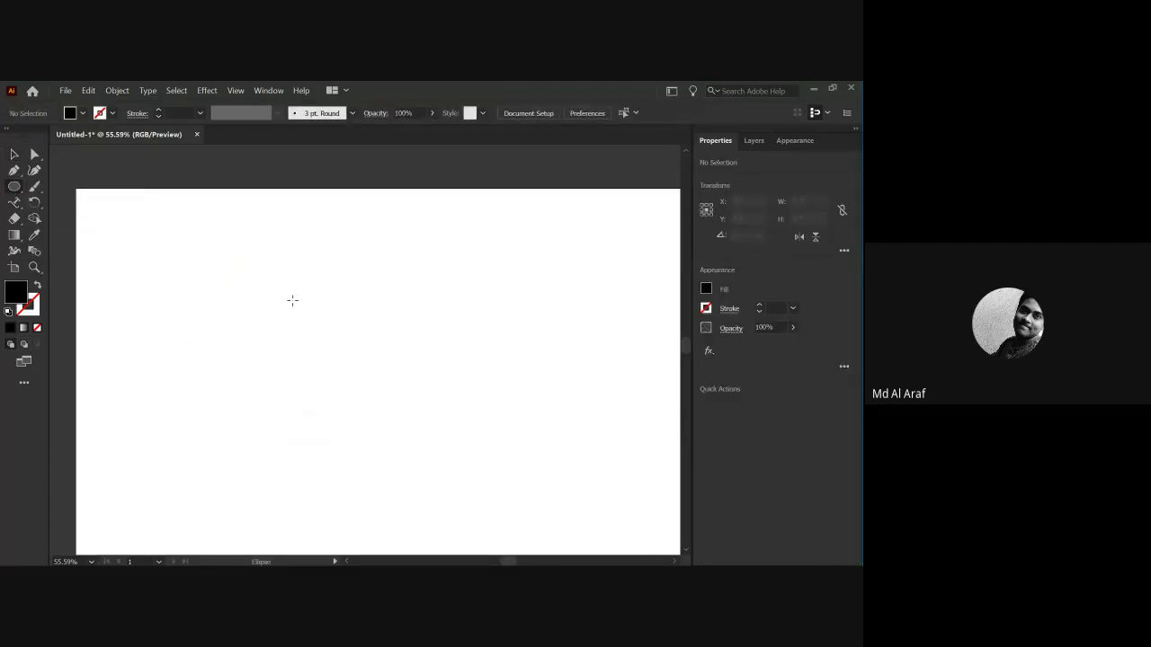
drag(289, 290, 401, 399)
click(82, 113)
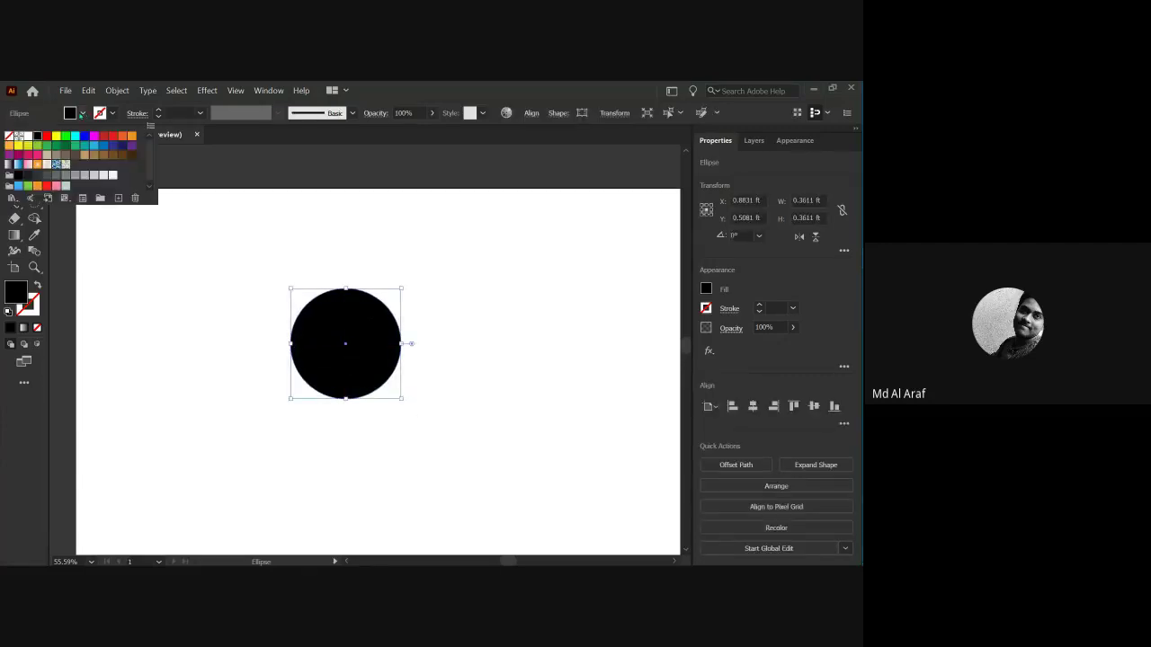
click(9, 137)
click(156, 134)
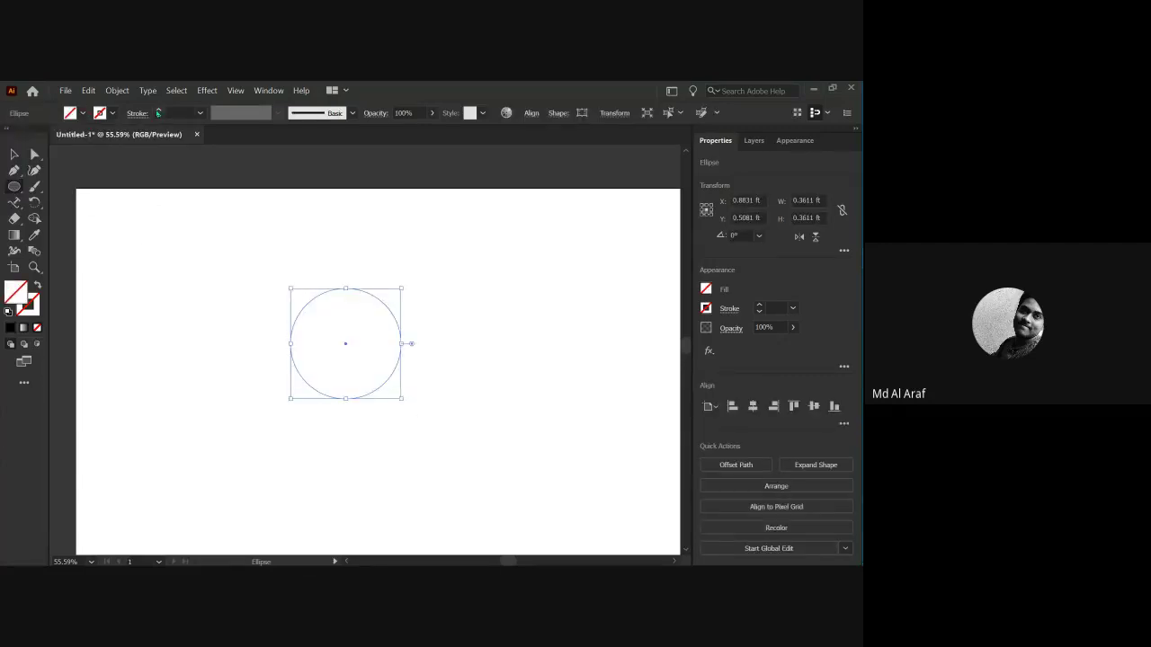
click(170, 236)
key(Escape)
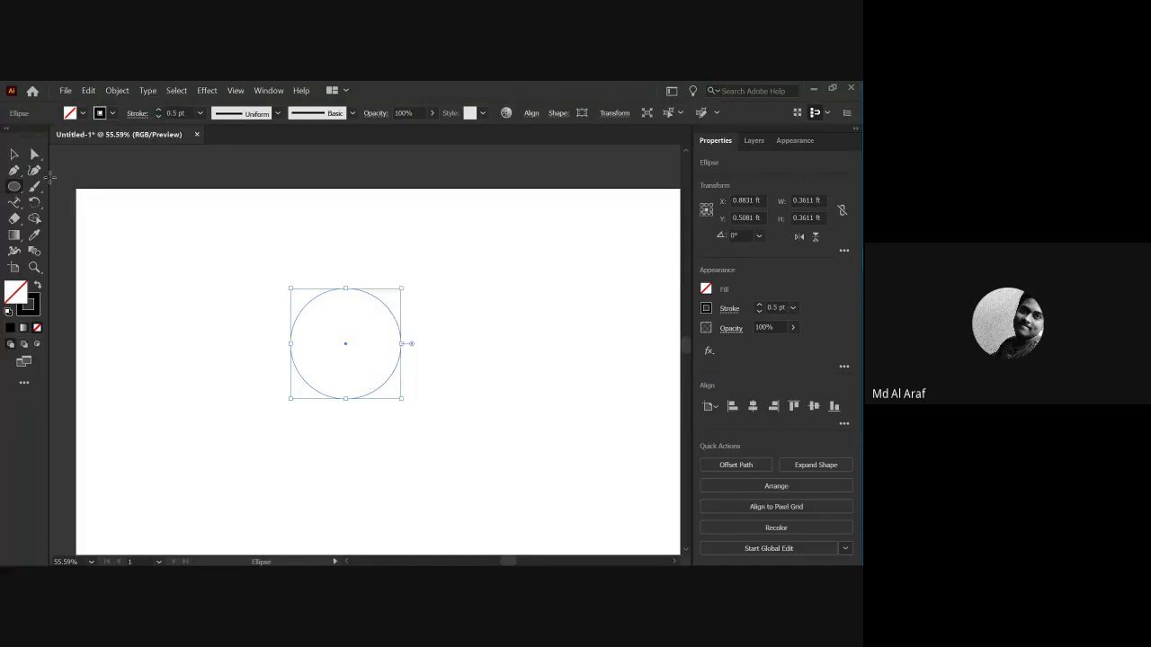
Reselect the circle outline and nudge it slightly right and down.
click(13, 153)
click(175, 265)
drag(265, 278, 376, 356)
click(174, 296)
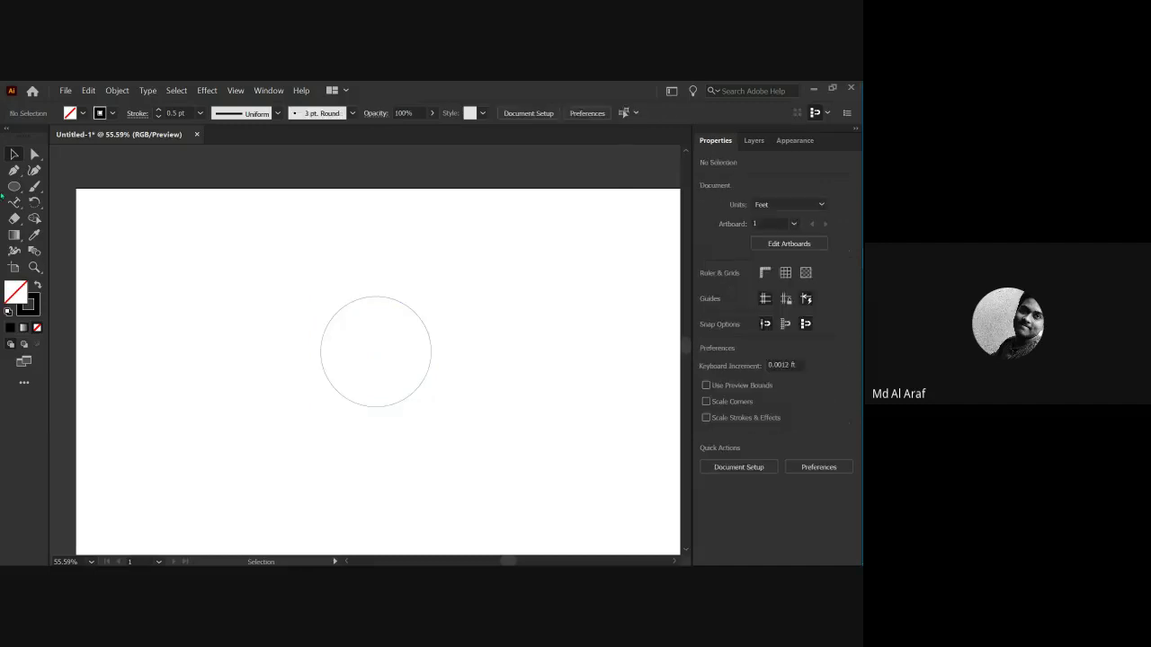
click(14, 202)
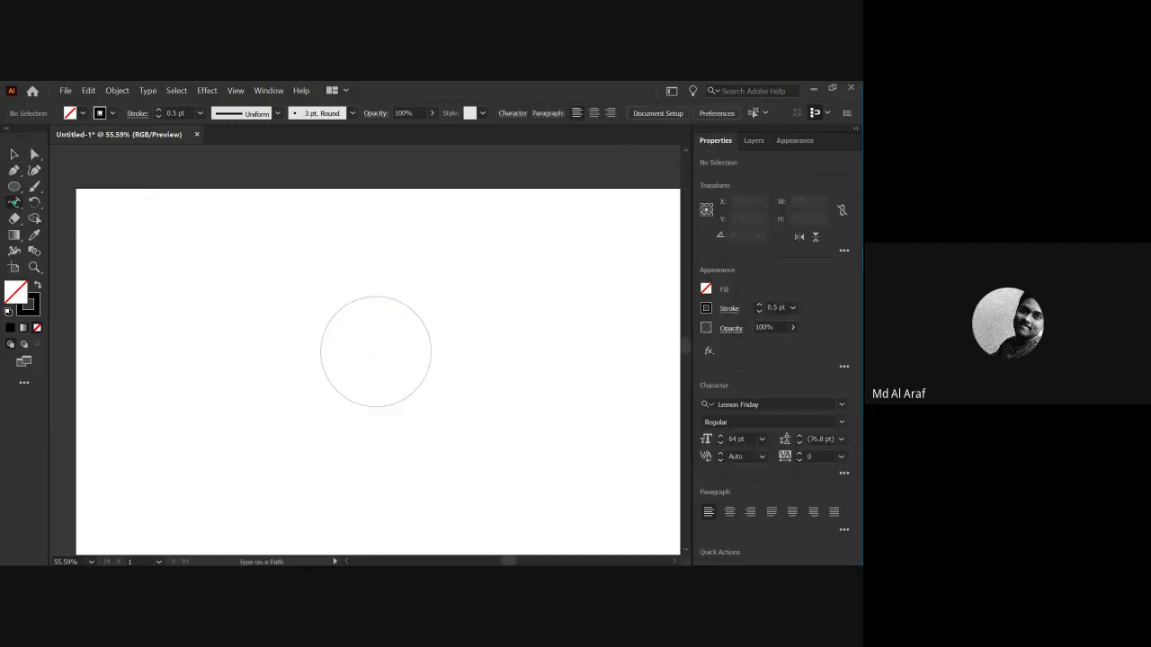
right_click(13, 202)
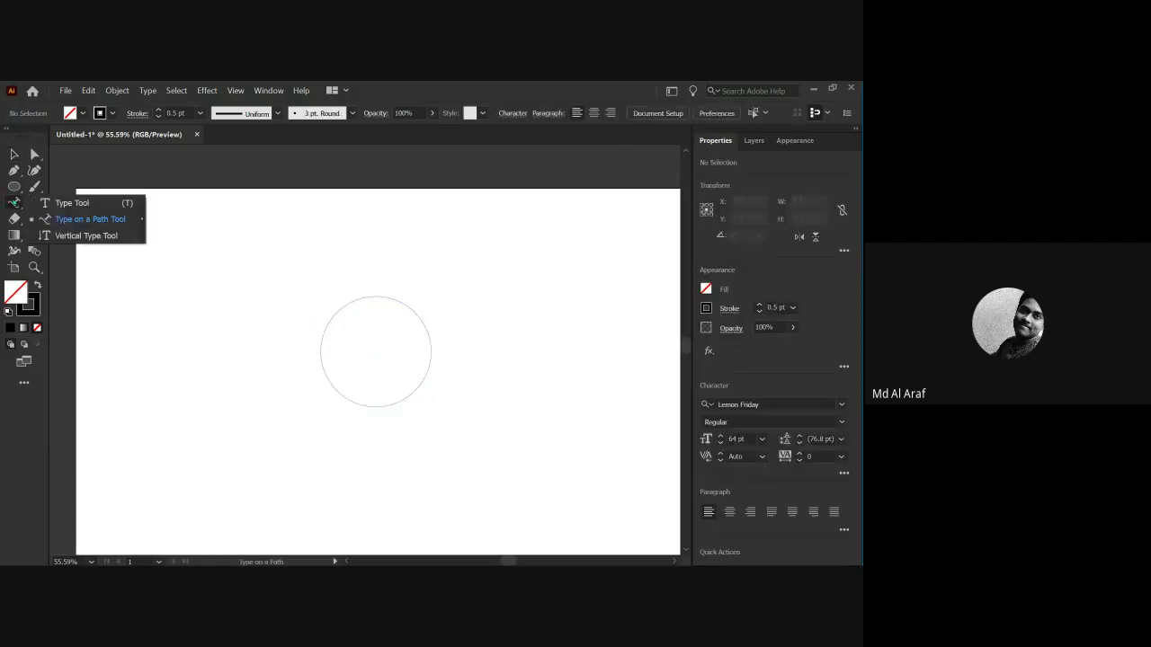
Type the person's name along the top of the circle with Type on a Path.
click(79, 221)
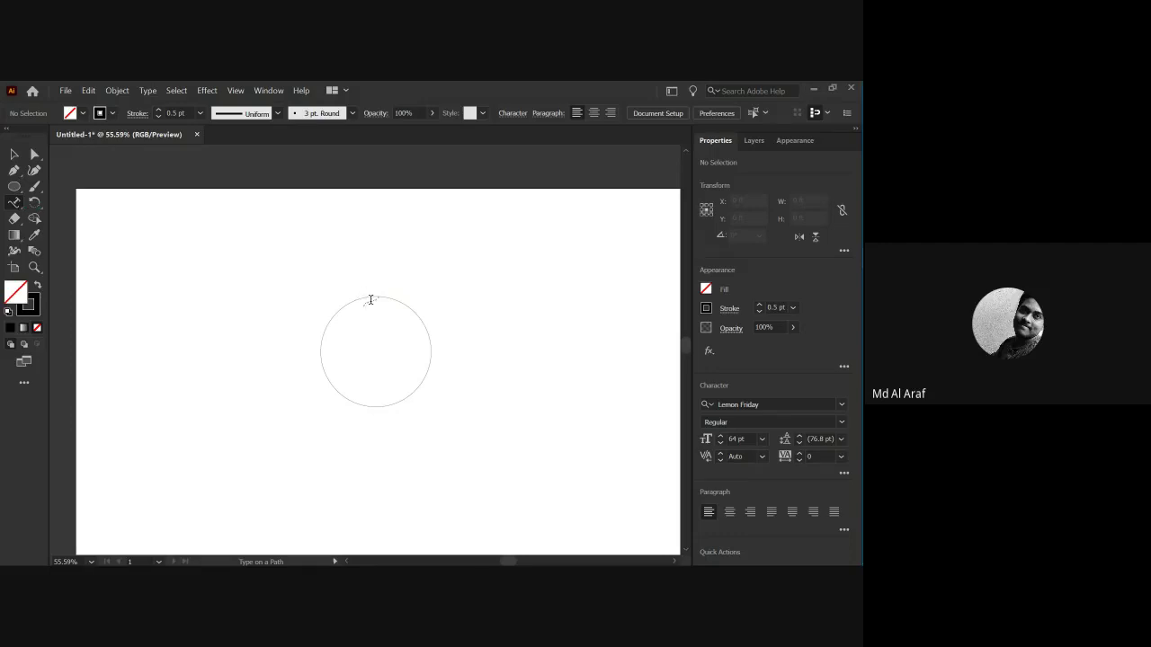
click(371, 300)
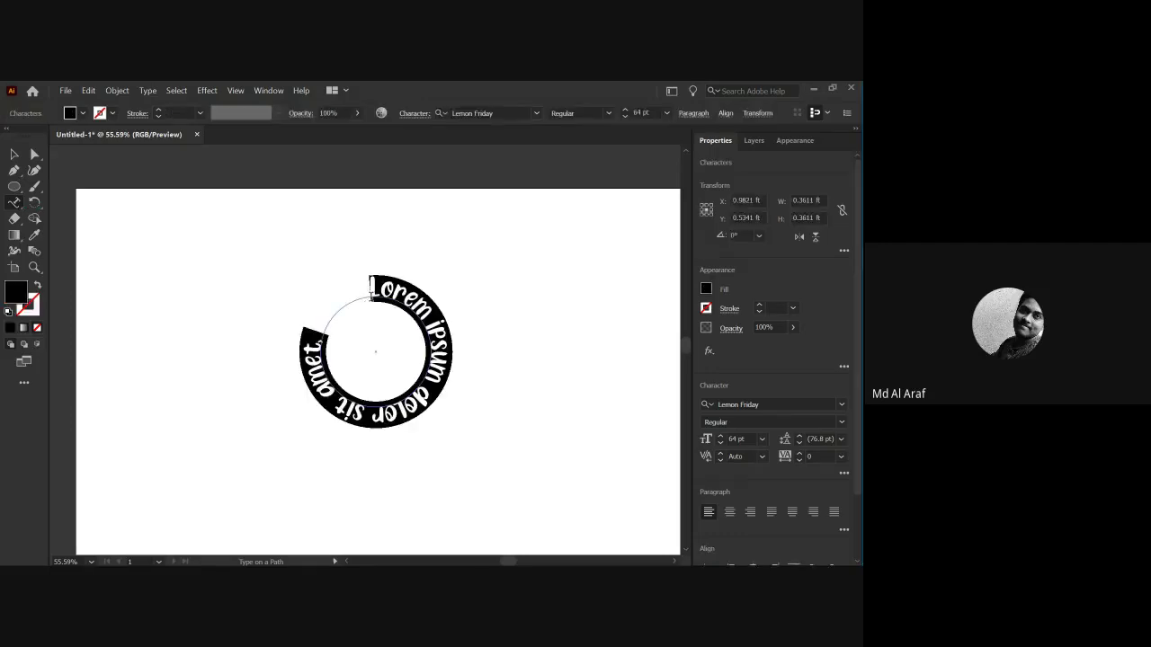
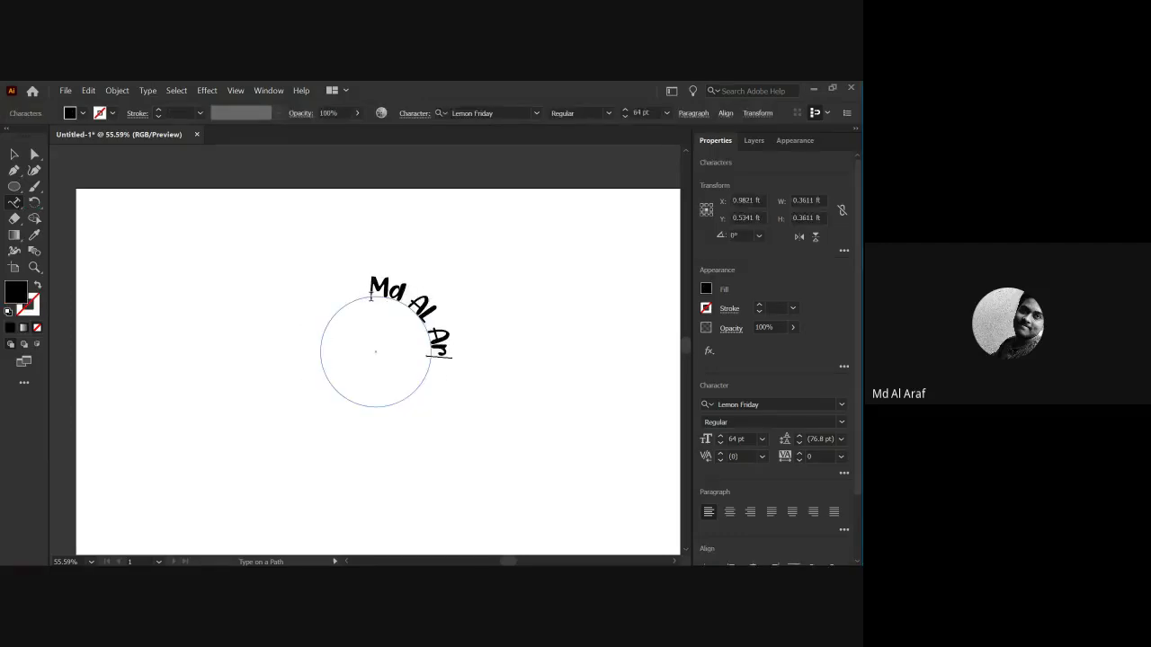
key(Escape)
click(226, 298)
Shift and rotate the curved text about 51.57° so it arches centred over the circle's top.
click(371, 290)
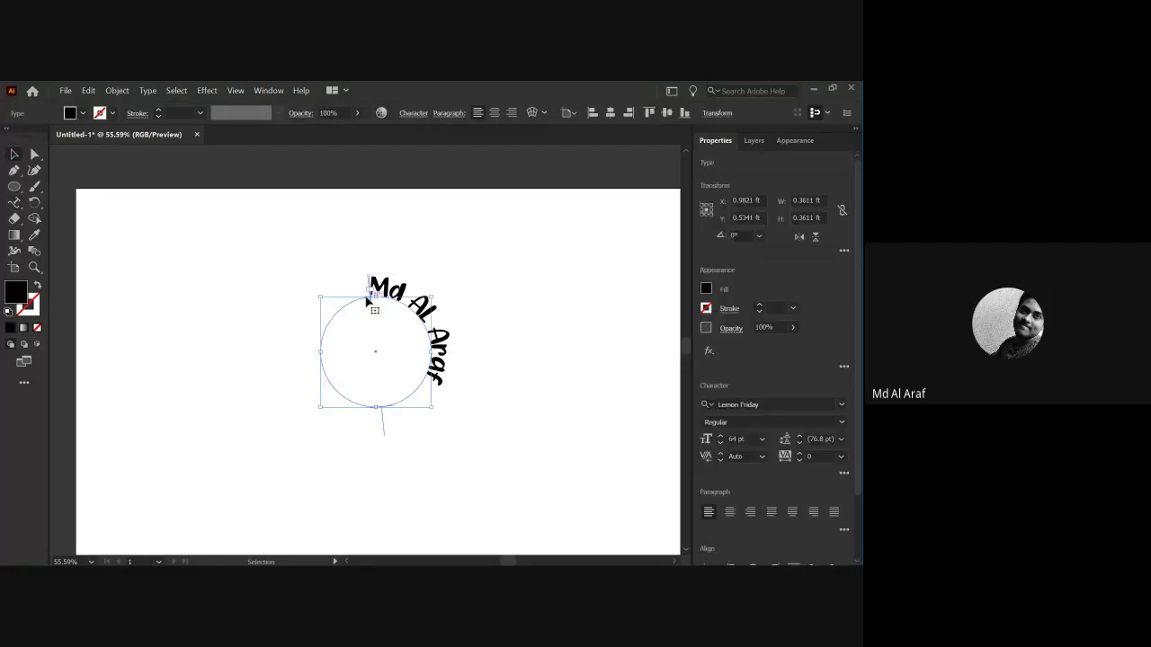
mouse_move(372, 298)
mouse_down()
mouse_move(378, 286)
mouse_move(384, 300)
mouse_up()
drag(316, 297, 303, 368)
click(288, 388)
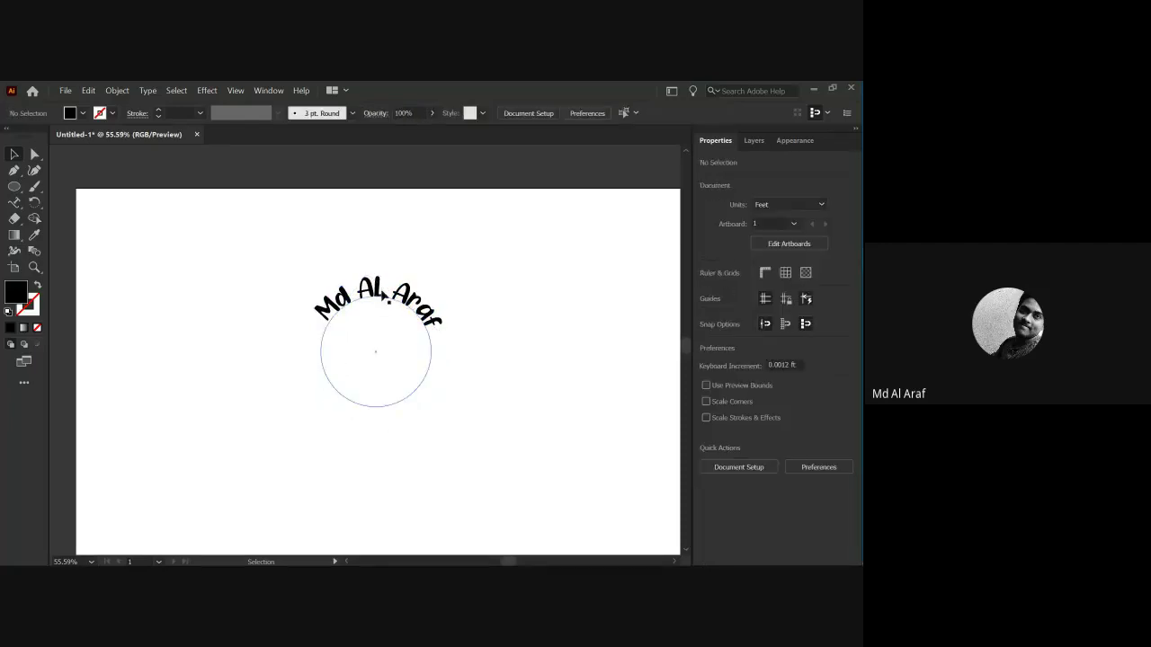
click(303, 332)
click(342, 319)
click(343, 319)
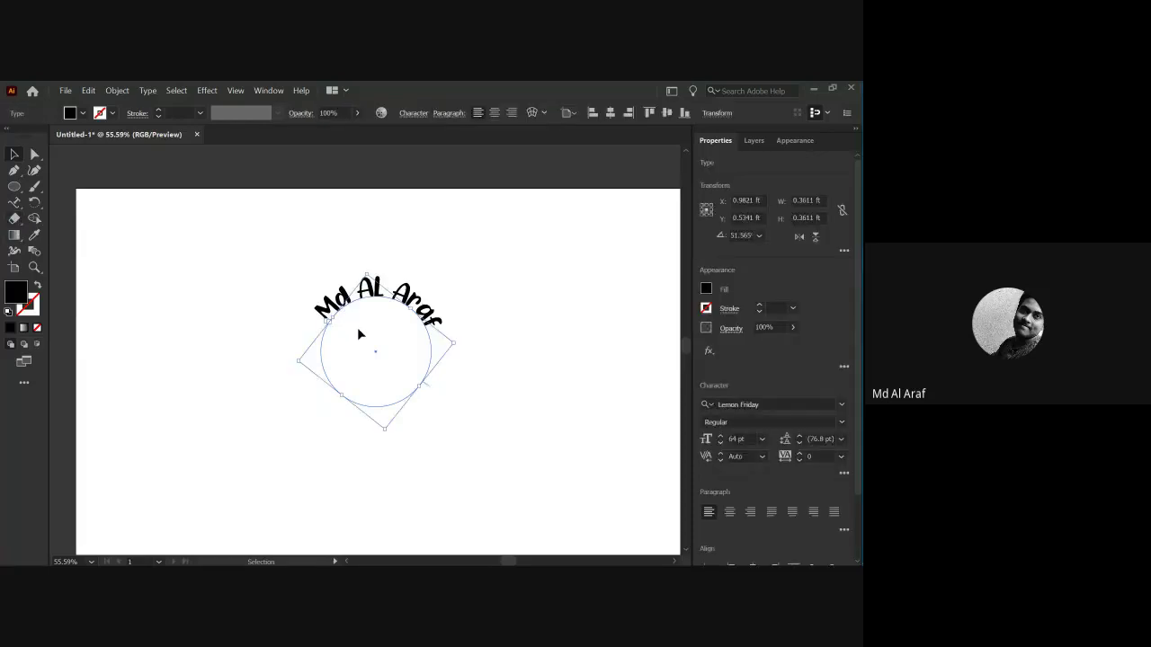
Preview Type on a Path alignments in turn: Ascender, Descender, Center, then Baseline.
double_click(14, 201)
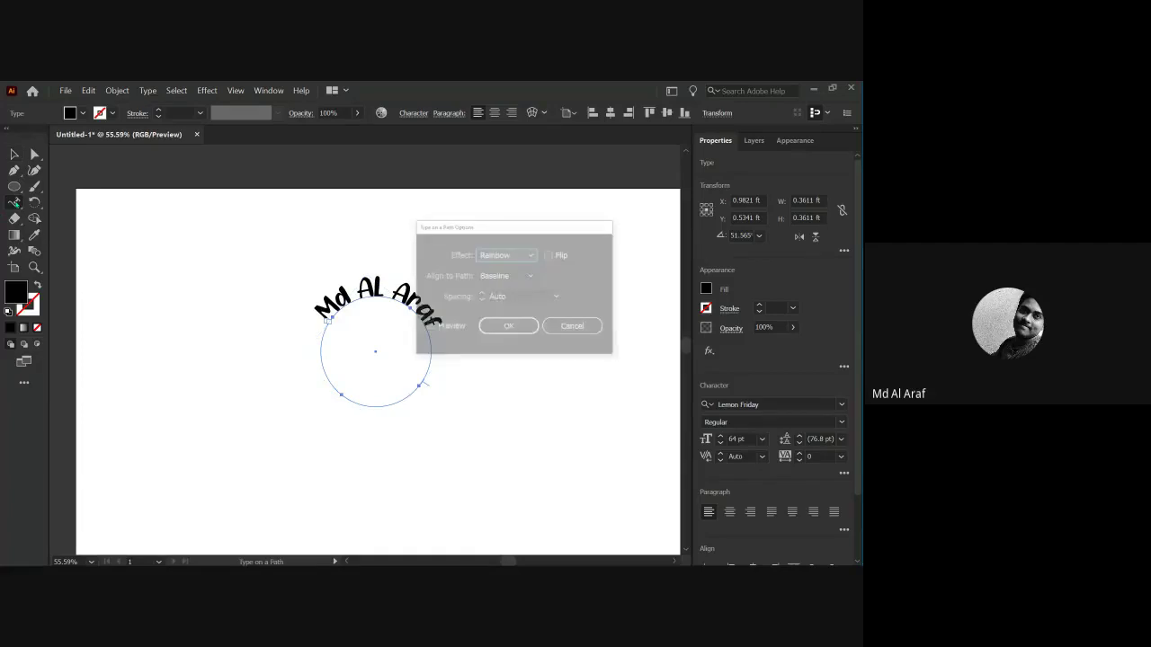
drag(439, 232, 112, 276)
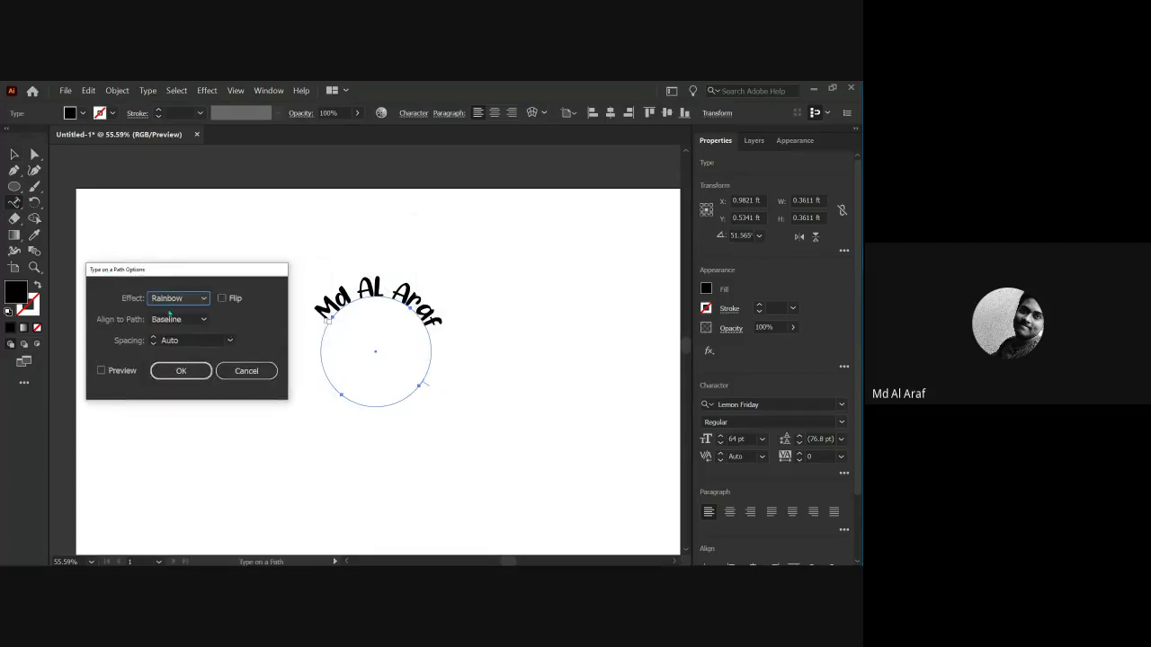
click(101, 370)
click(179, 320)
click(178, 335)
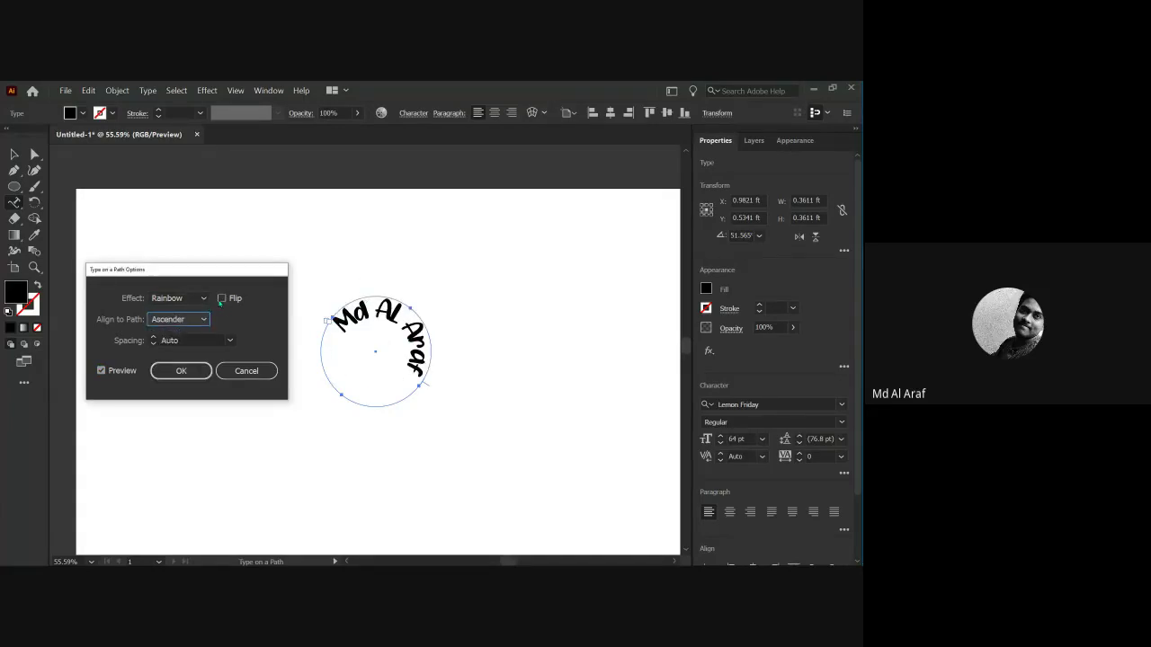
click(204, 319)
click(176, 349)
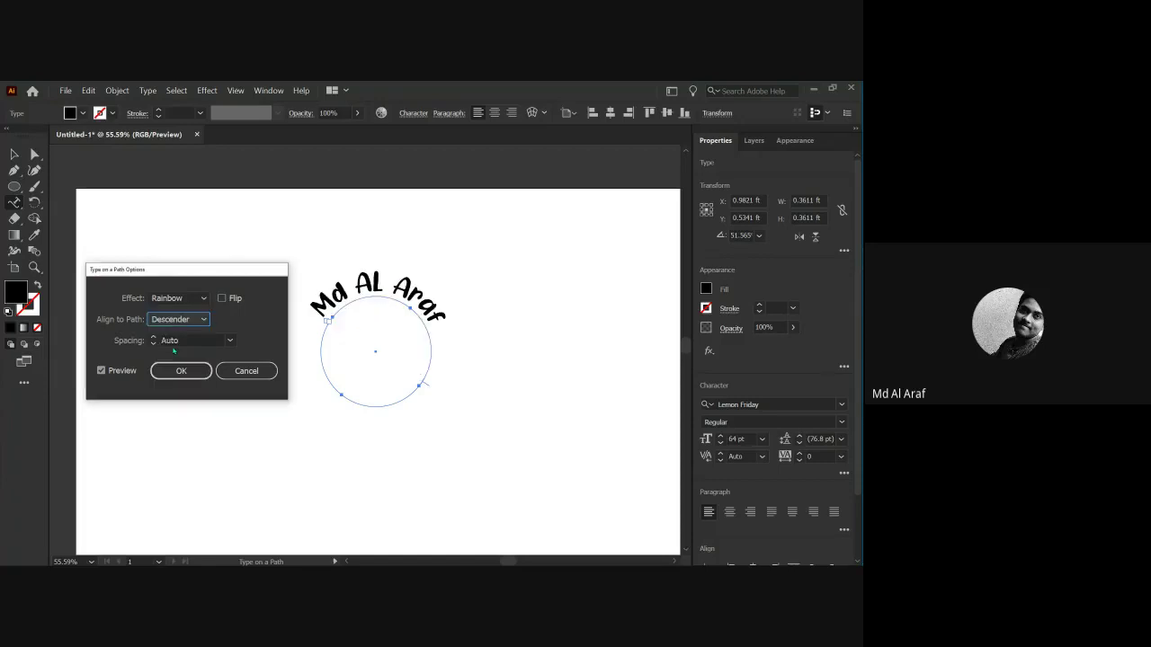
click(206, 321)
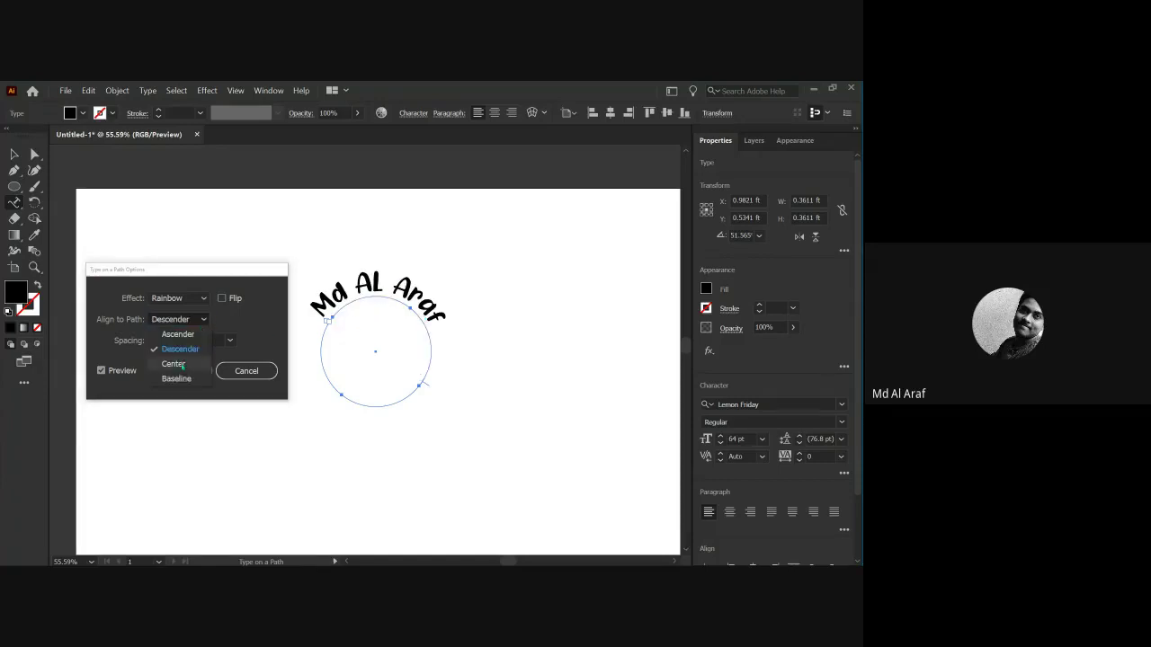
click(174, 364)
click(183, 321)
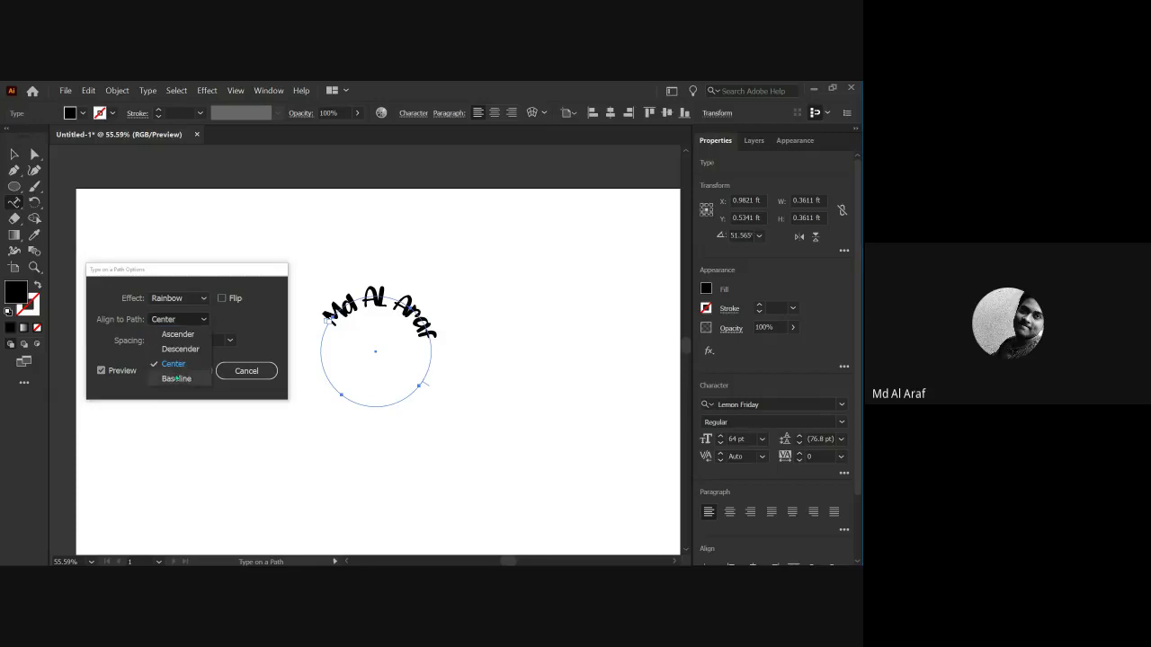
click(175, 377)
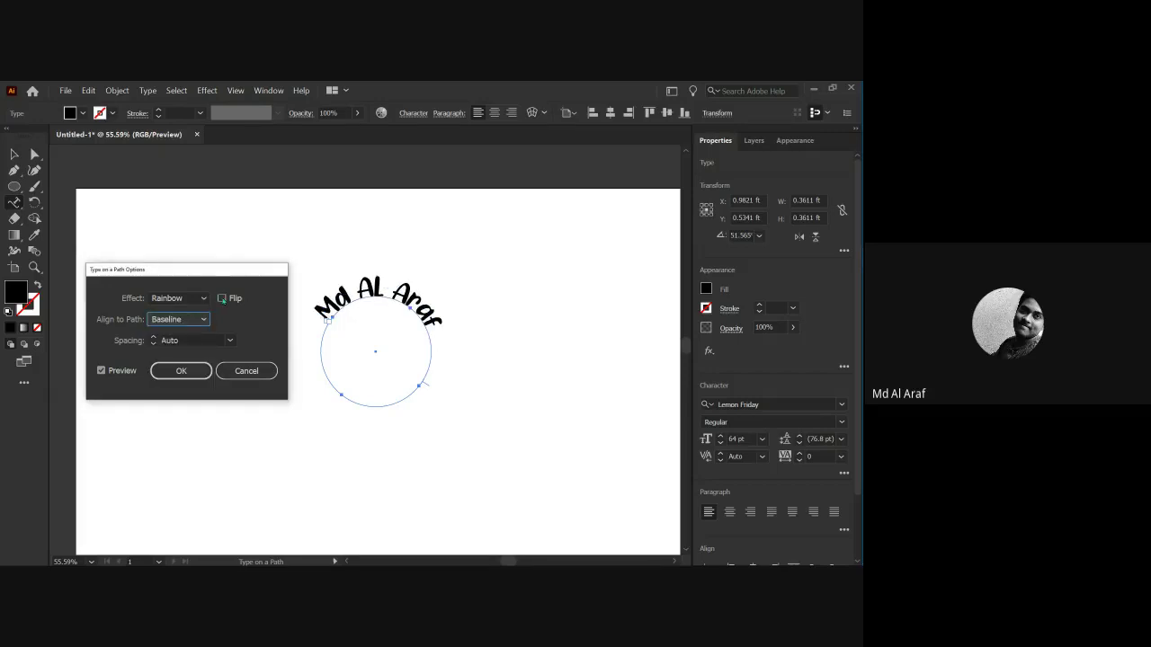
Try Flip, cancel the options dialog, and undo to remove the curved text and circle.
click(221, 298)
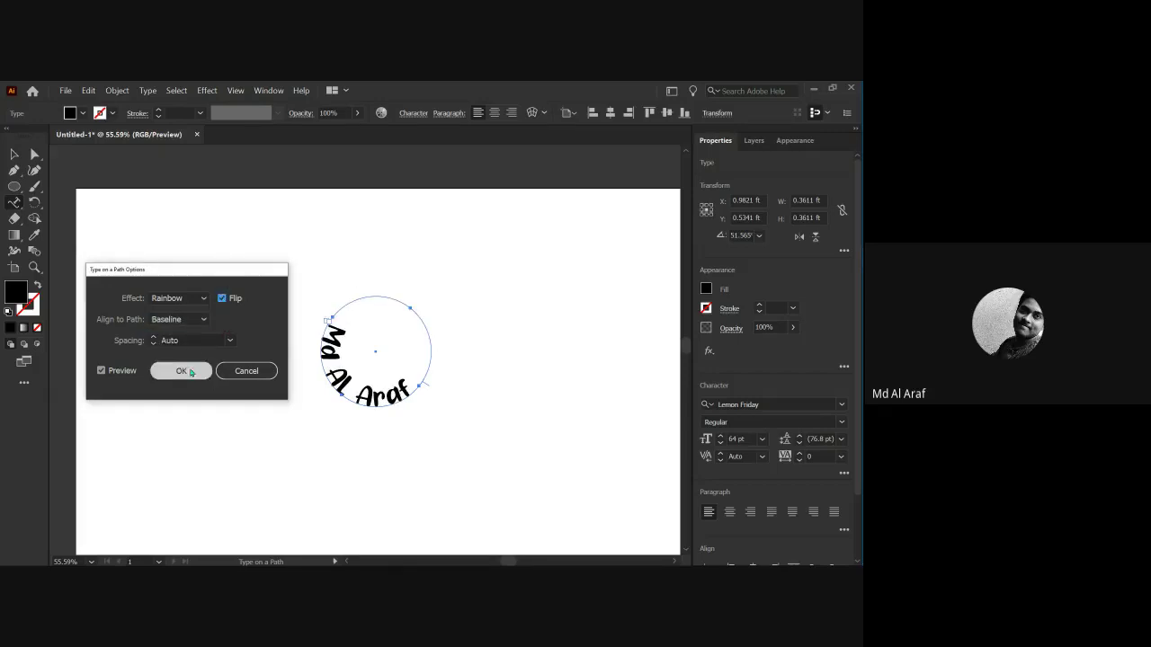
click(238, 374)
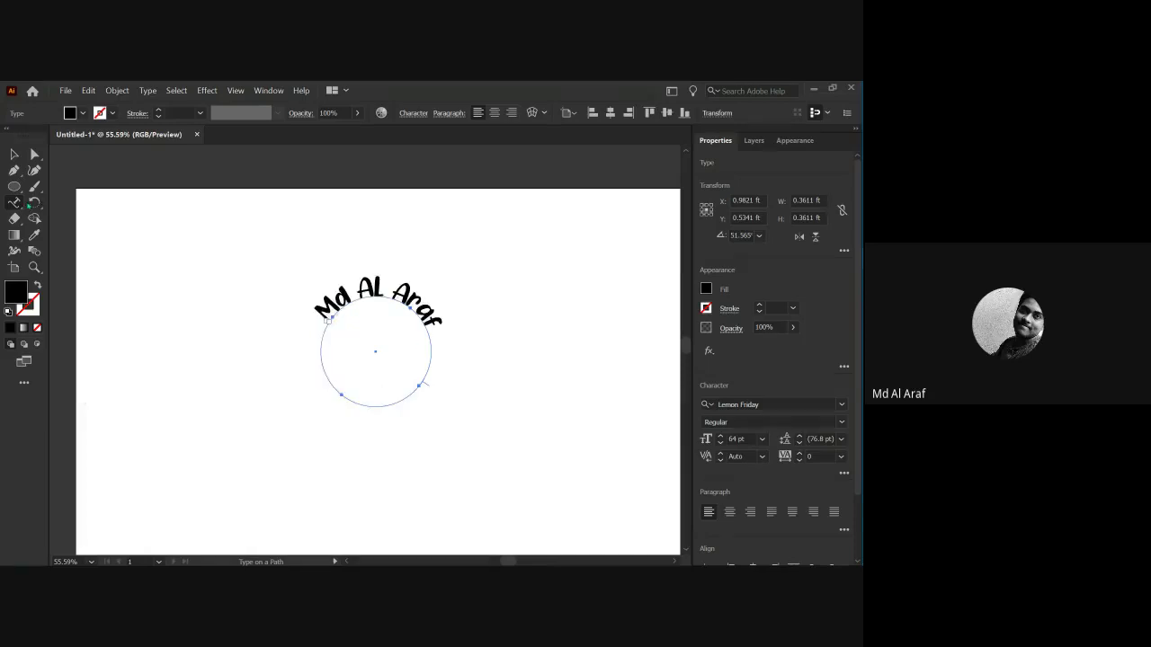
key(Return)
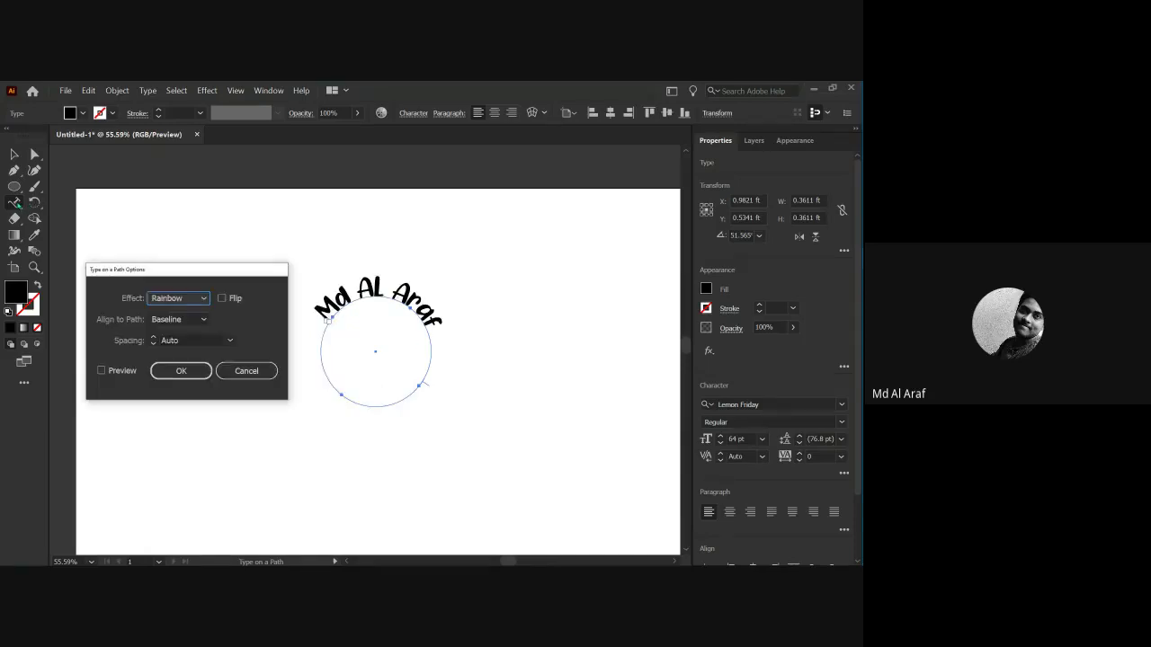
click(260, 377)
key(ctrl+z)
key(ctrl+z)
key(ctrl+z)
key(ctrl+z)
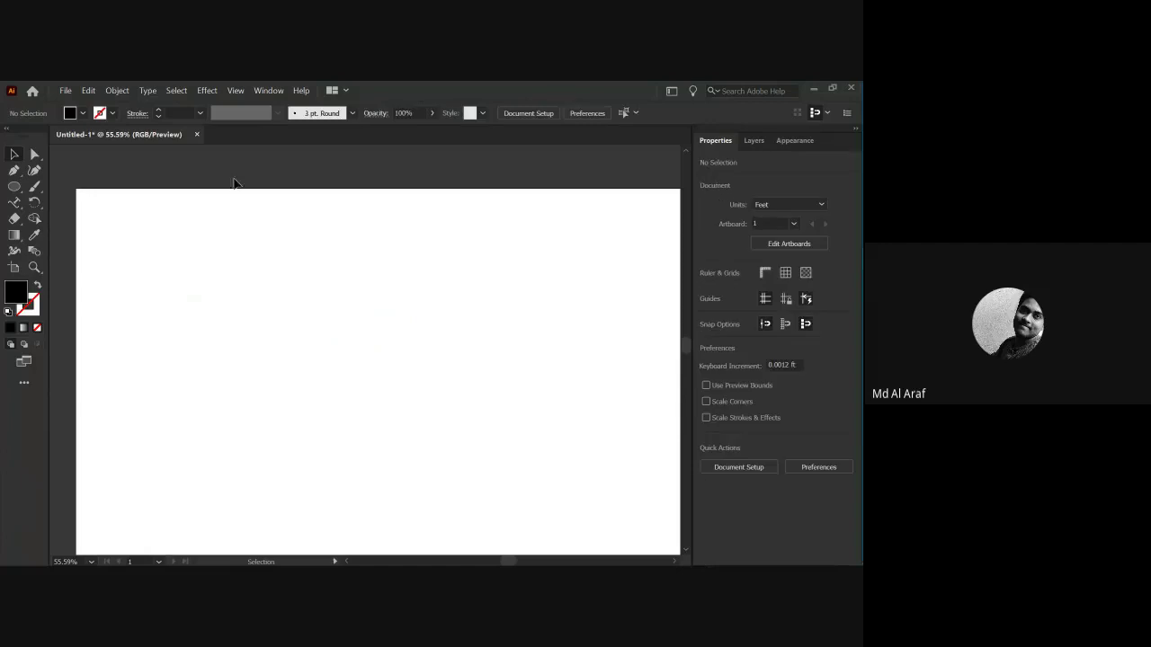
Fit the whole artboard in the window with Ctrl+0 and bring up the basic shape tools.
key(ctrl+0)
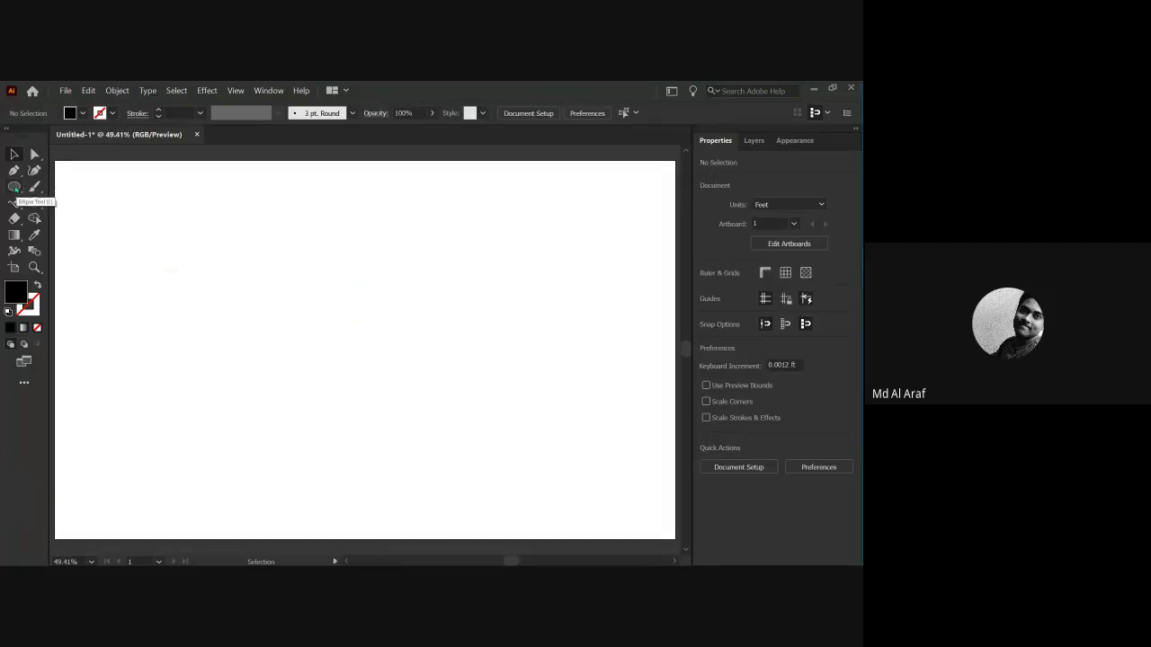
click(14, 188)
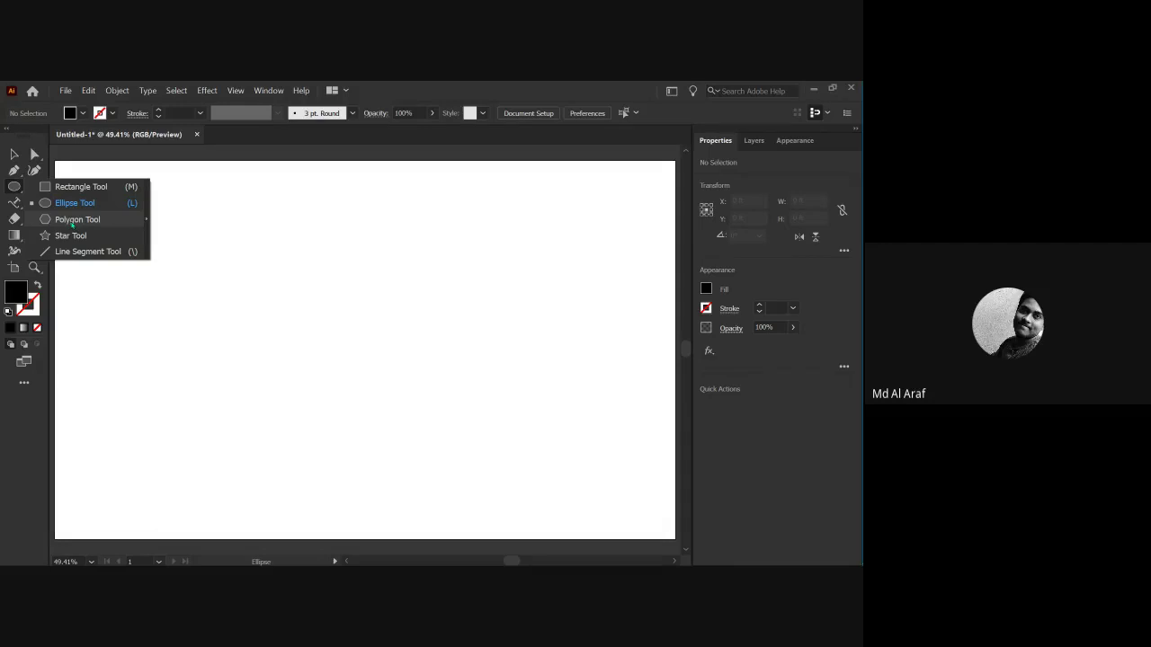
Draw a black hexagon in the upper left of the artboard with the Polygon tool.
click(74, 220)
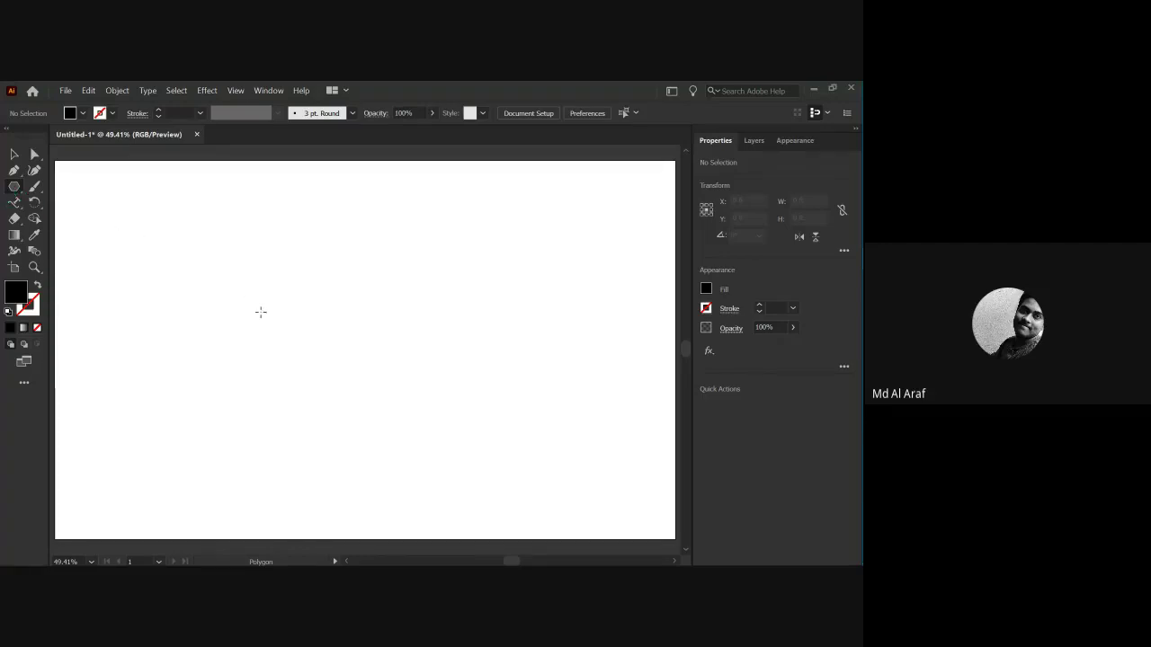
click(286, 326)
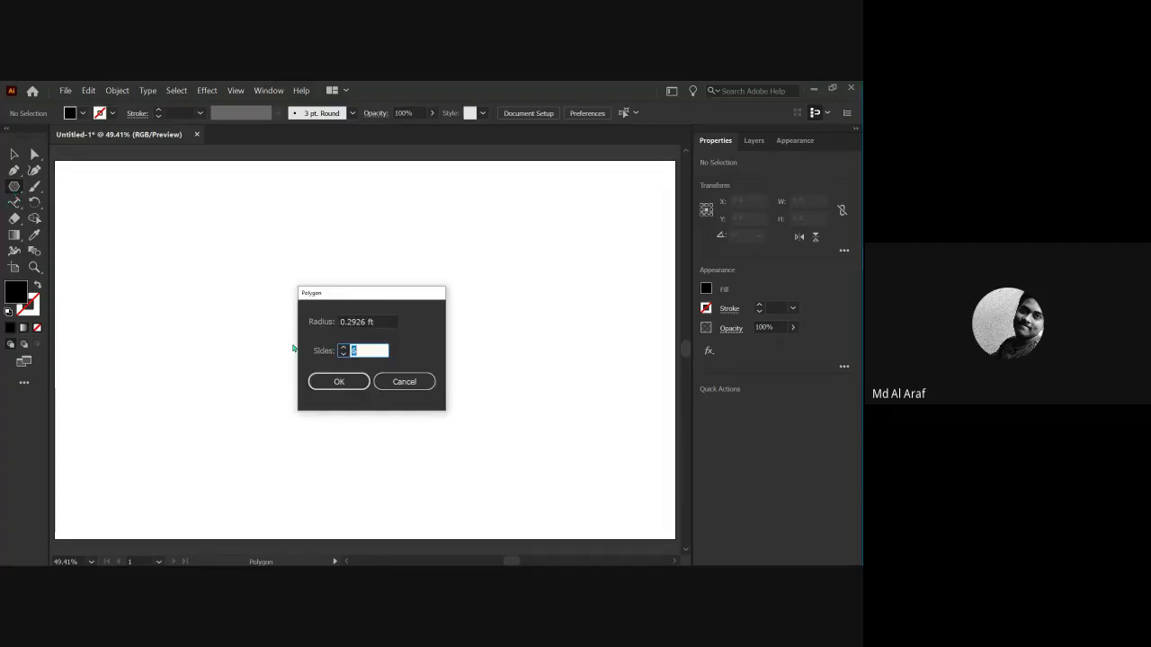
click(403, 382)
drag(222, 245, 278, 300)
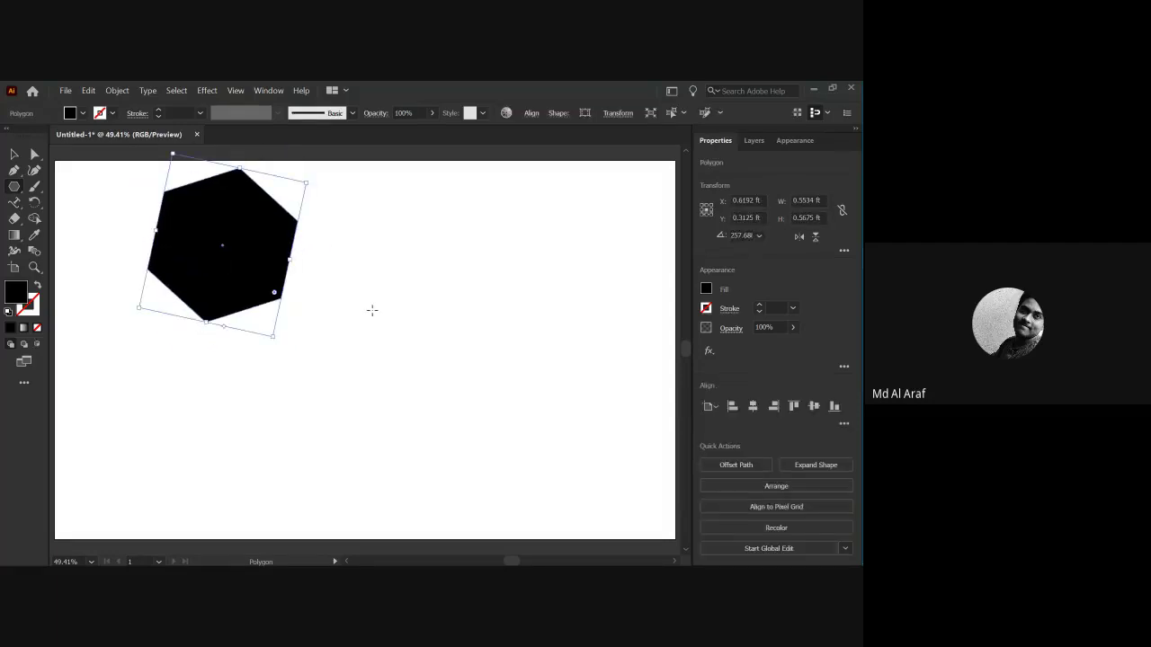
Add a black triangle beside it by setting the polygon Sides to 3.
click(373, 310)
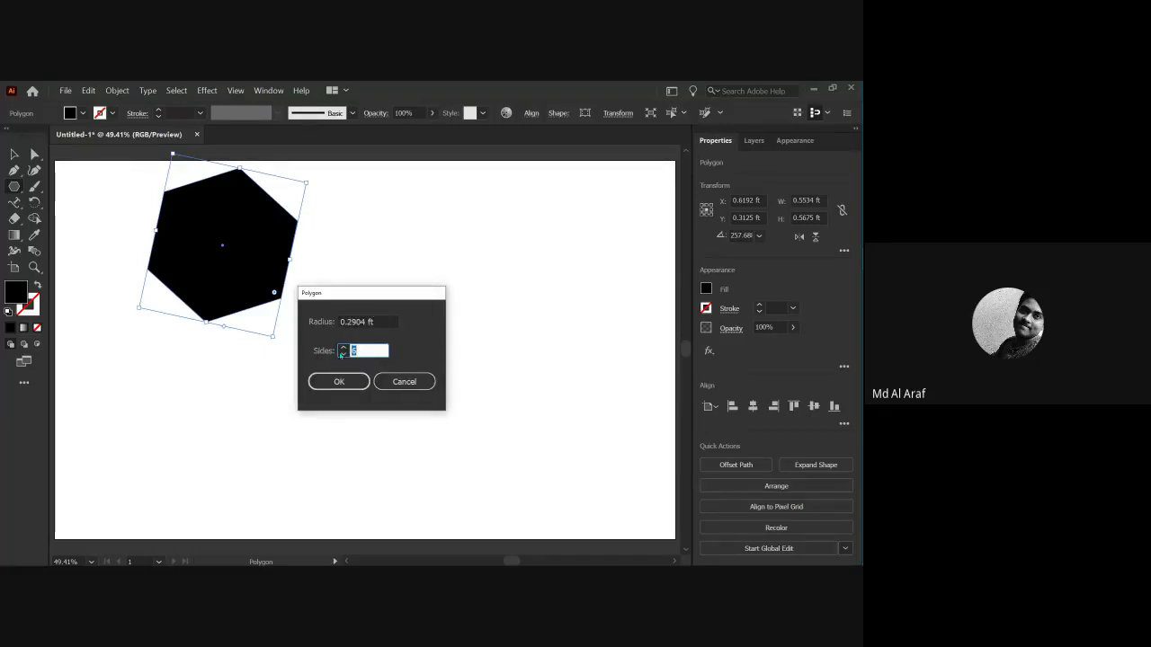
click(342, 353)
text(3)
click(340, 382)
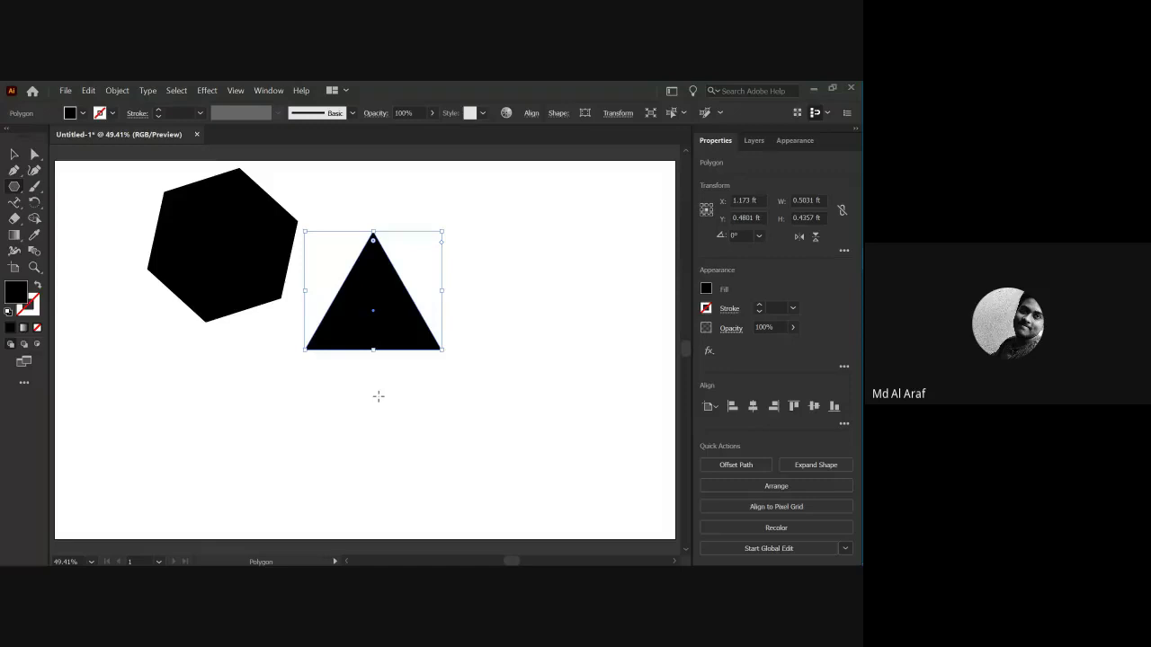
key(v)
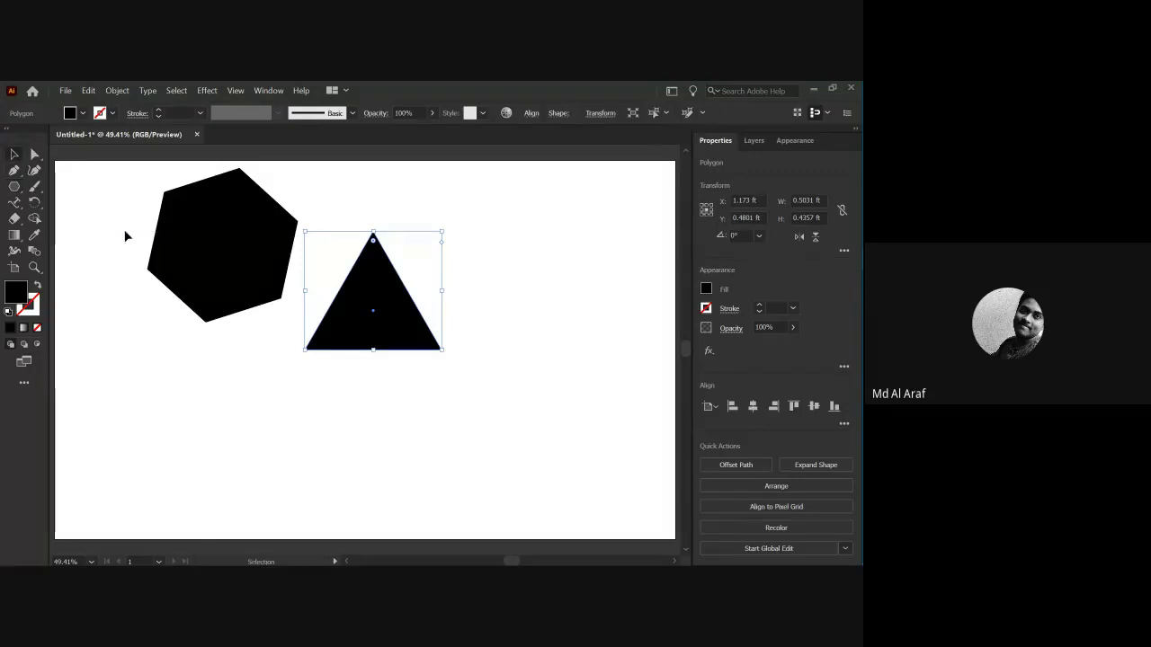
click(321, 365)
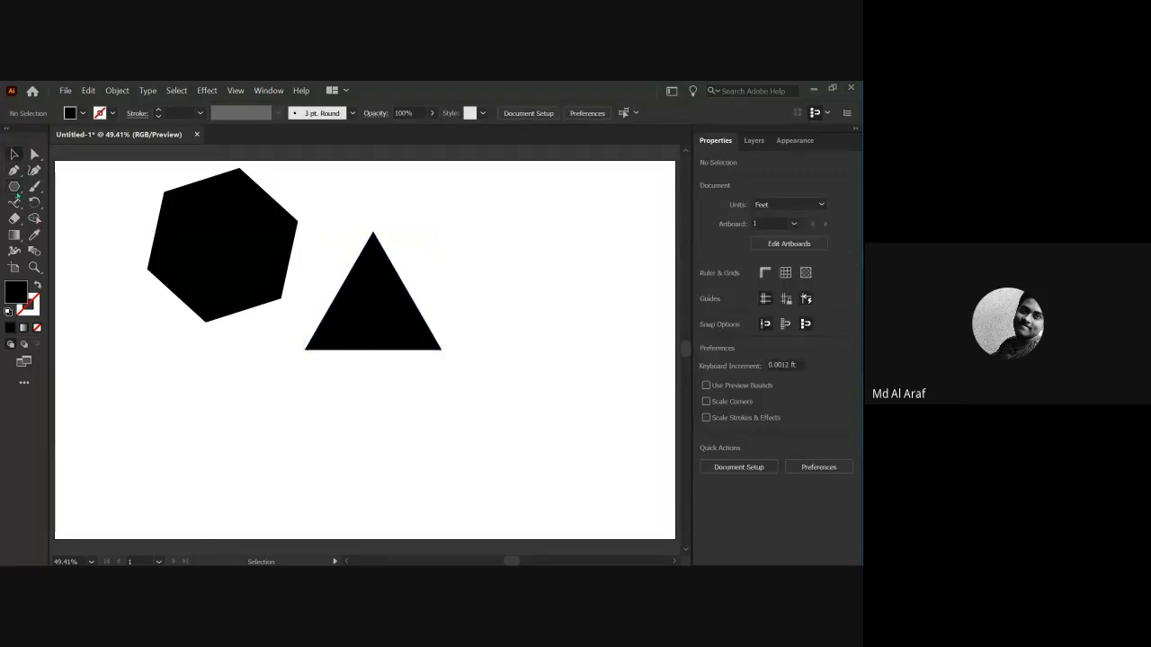
Create a large black triangle with the Star tool set to 3 points.
drag(15, 188, 65, 236)
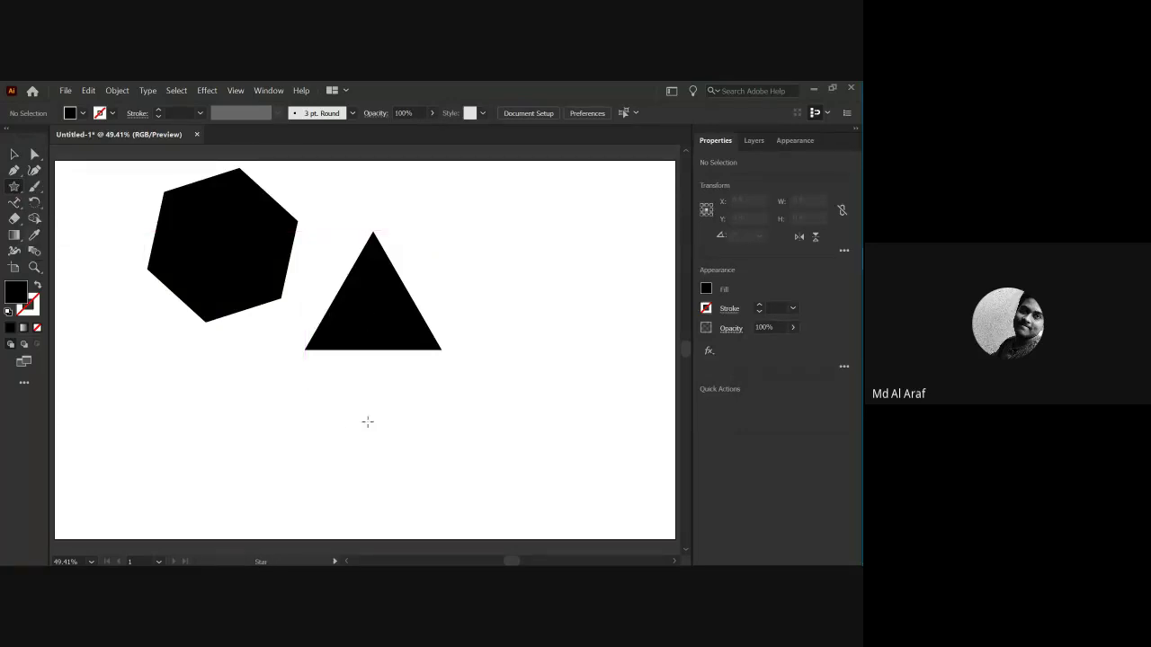
scroll(355, 414, down, 1)
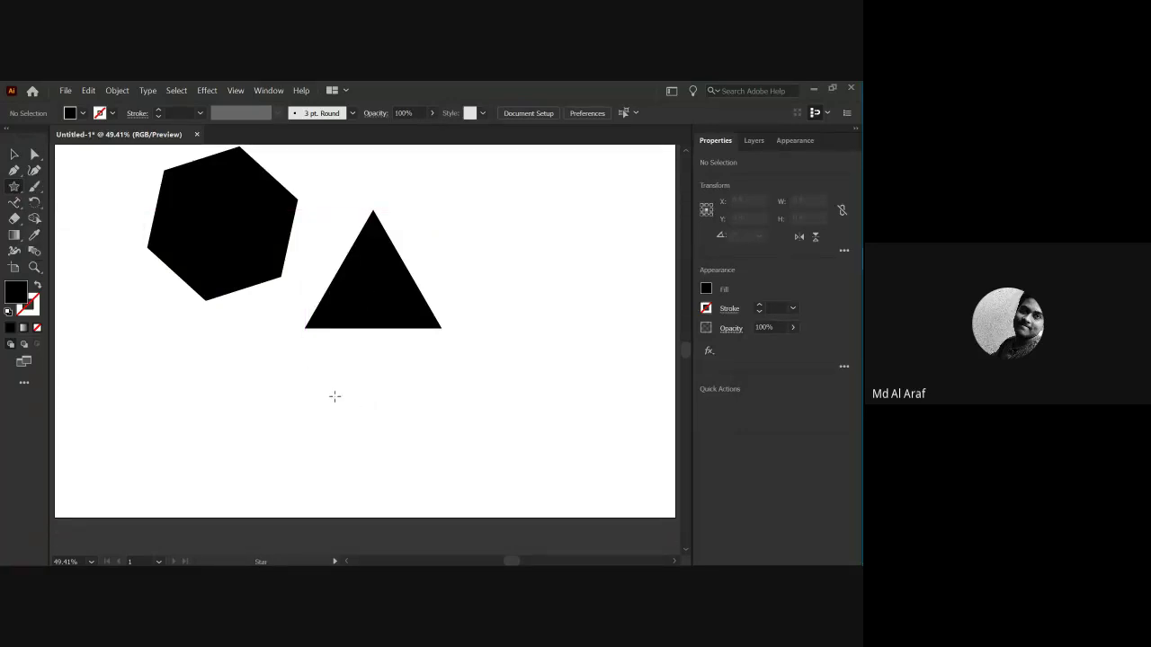
click(335, 397)
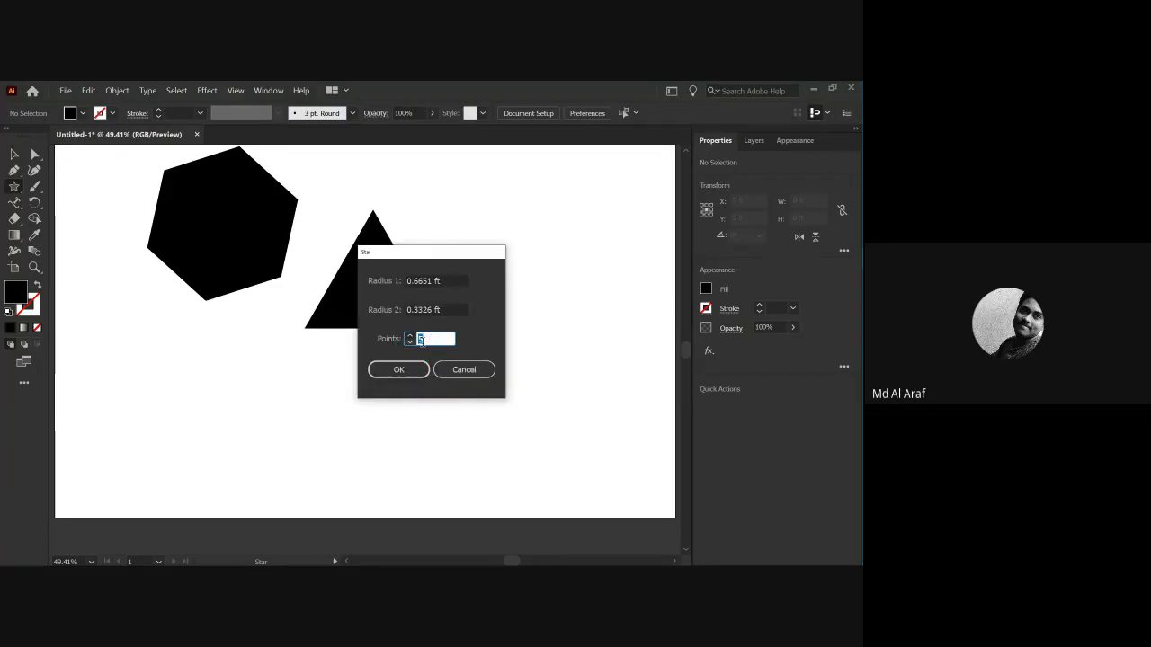
text(3)
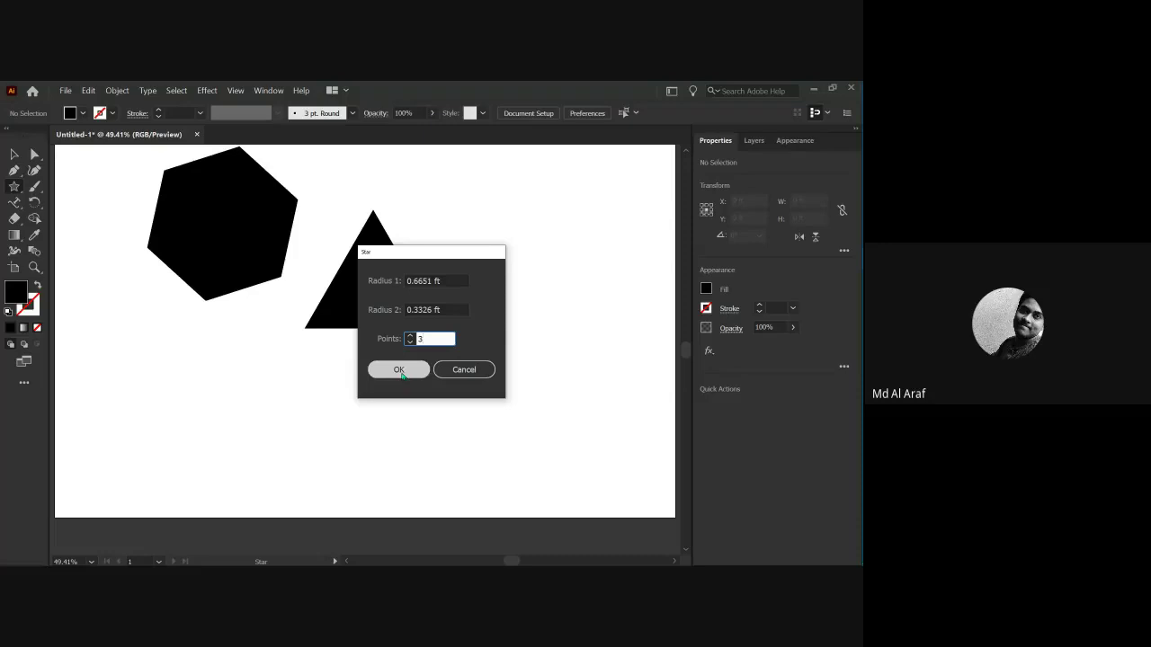
click(398, 370)
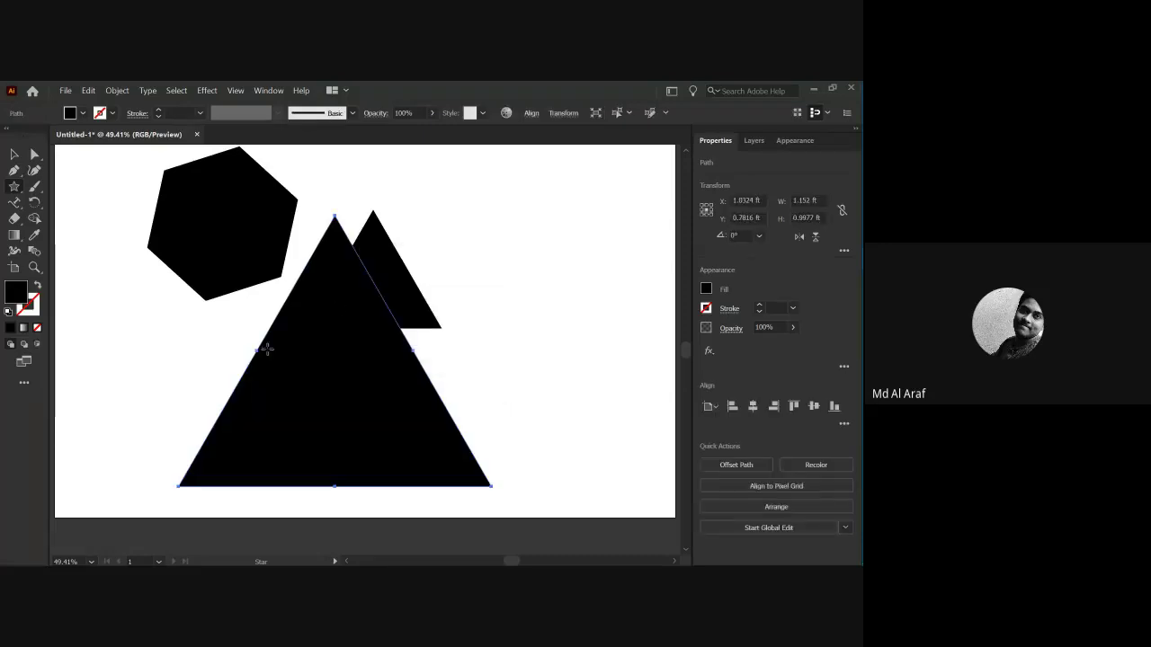
Move the large triangle right and scale it down, placing it lower right of the first.
click(17, 158)
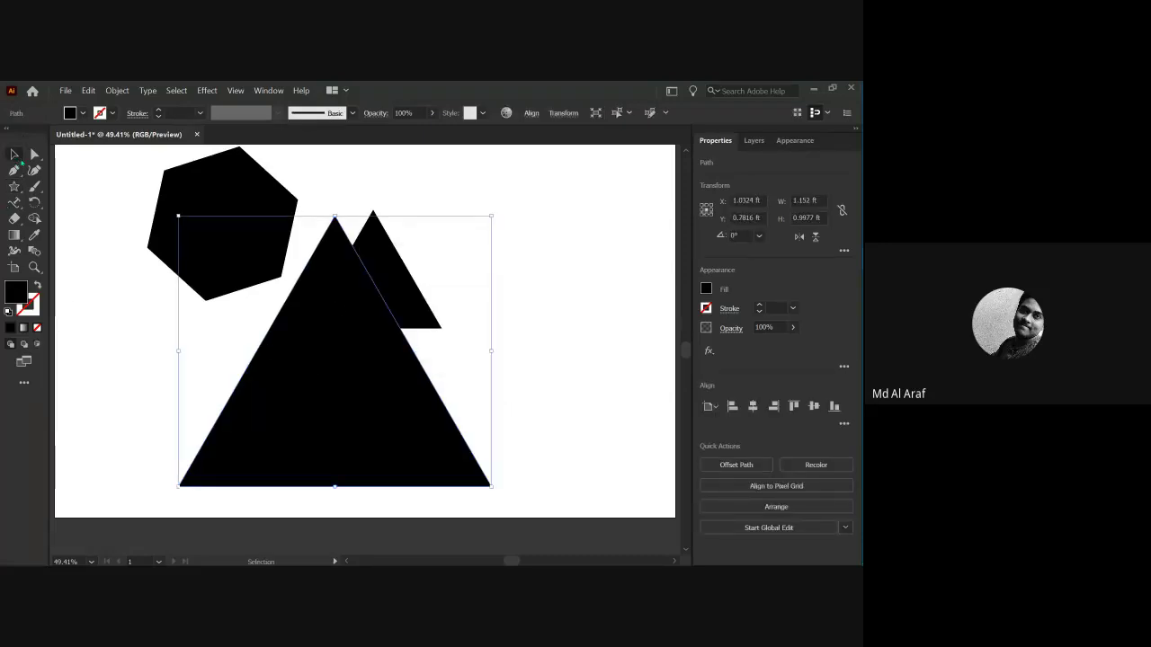
drag(329, 393, 542, 362)
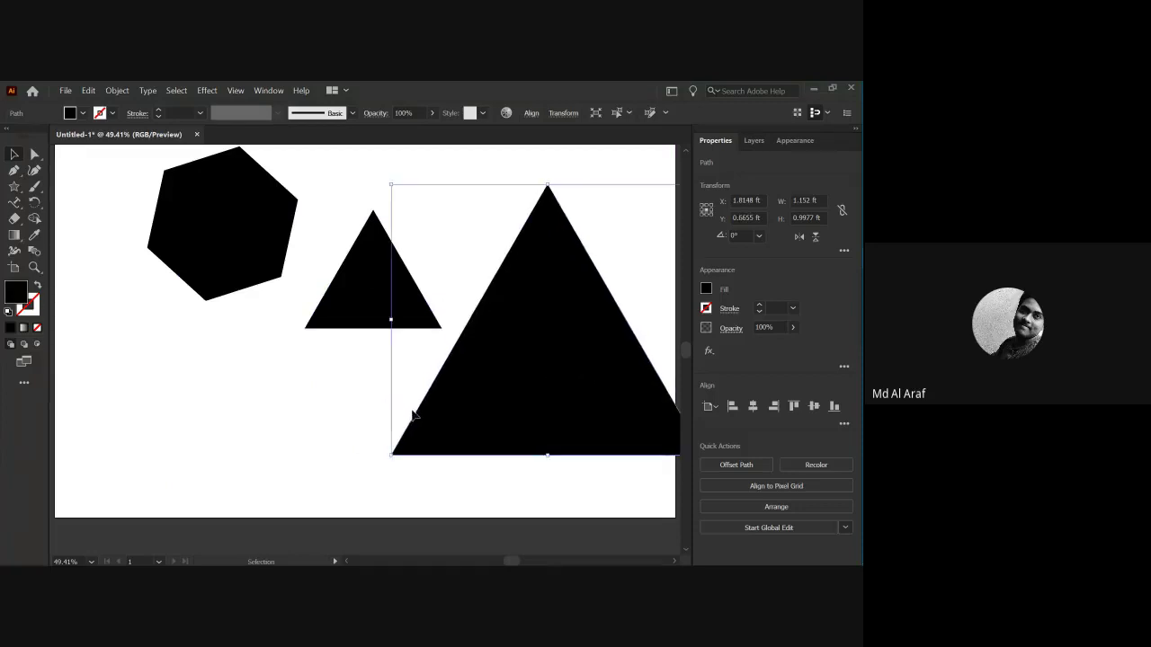
scroll(412, 415, down, 2)
scroll(480, 393, right, 2)
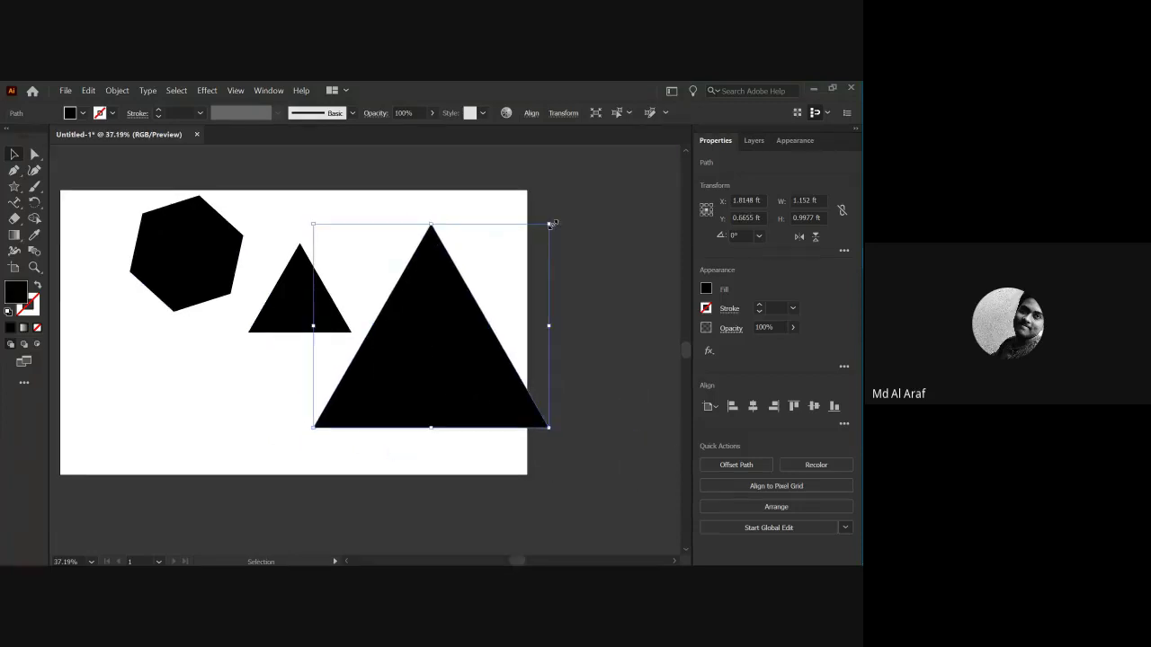
drag(551, 224, 473, 314)
click(297, 283)
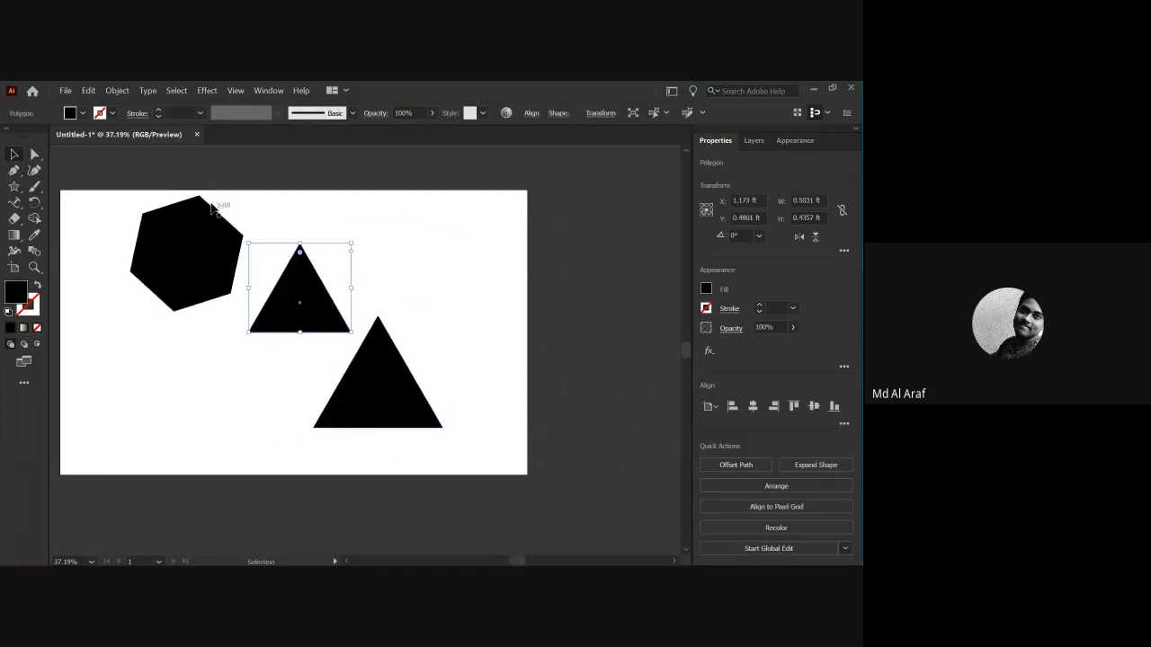
Give the small triangle a cyan fill and a green outline.
click(81, 113)
click(75, 136)
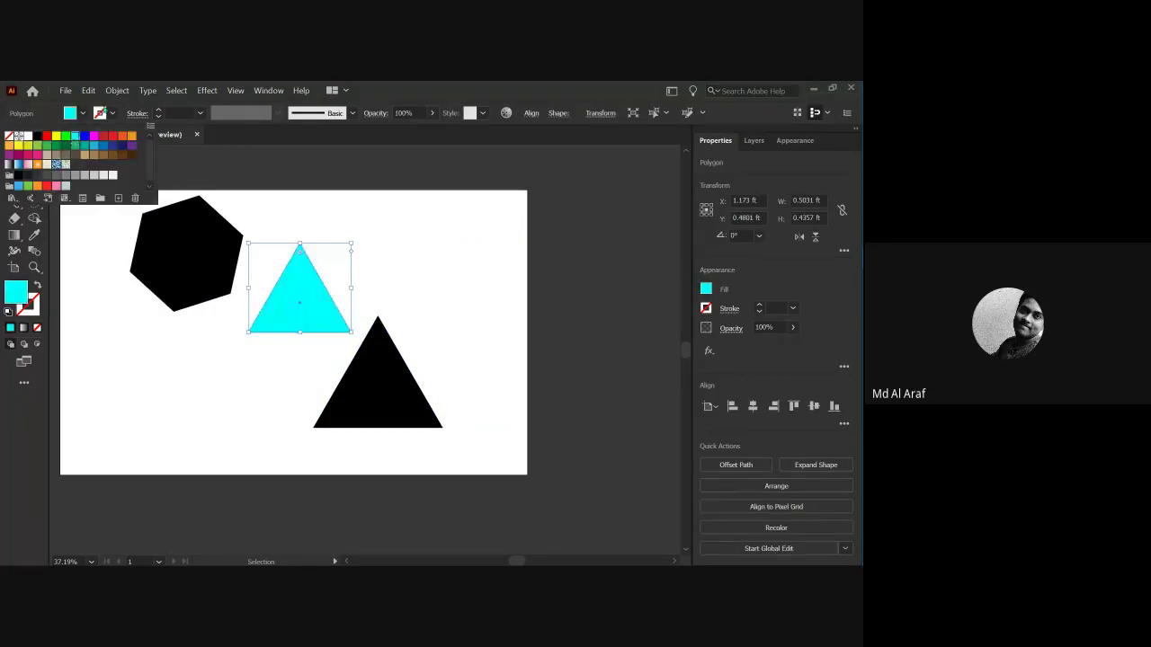
click(111, 112)
click(65, 136)
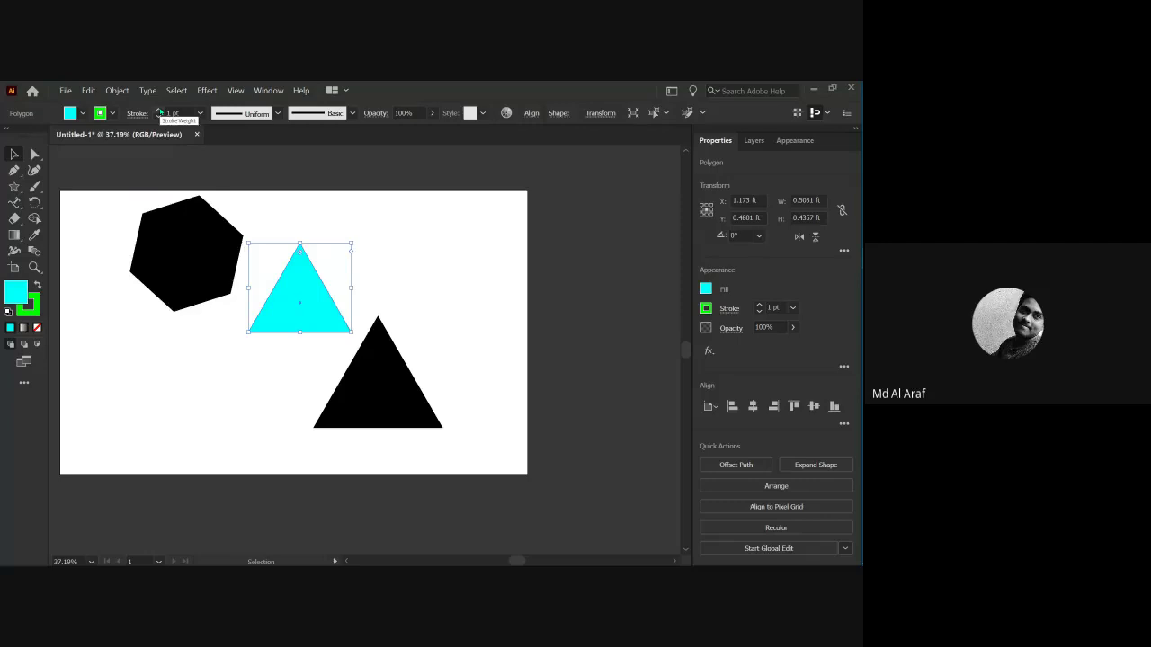
Select every shape on the artboard and delete them all.
click(186, 400)
drag(262, 336, 364, 392)
click(174, 355)
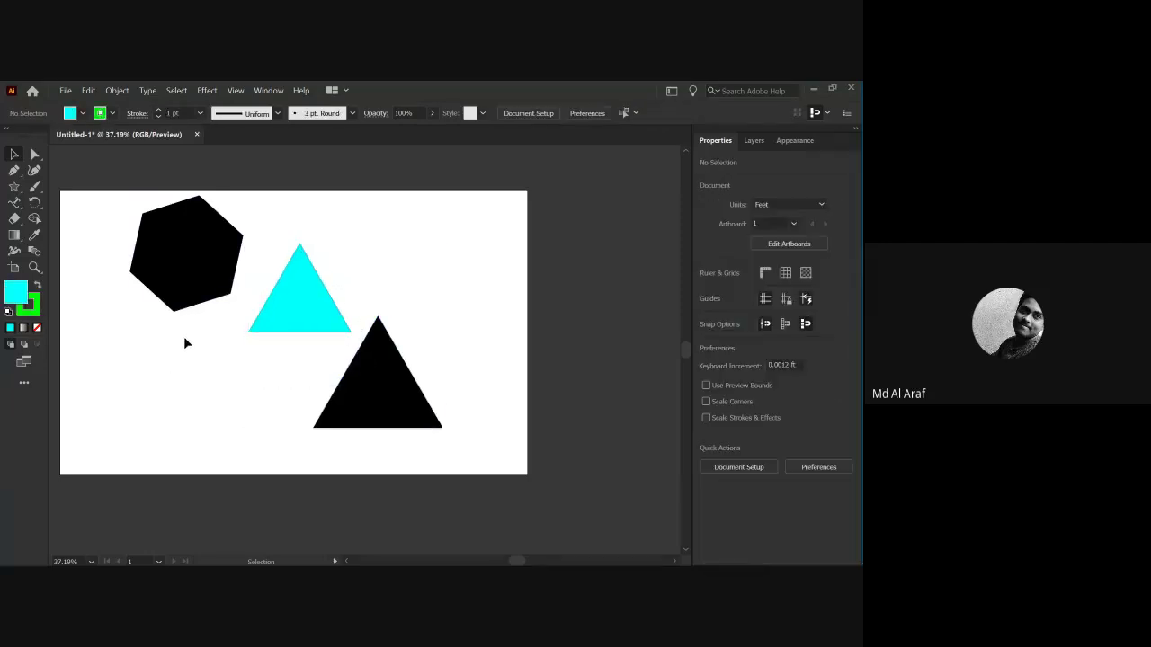
key(ctrl+a)
key(Delete)
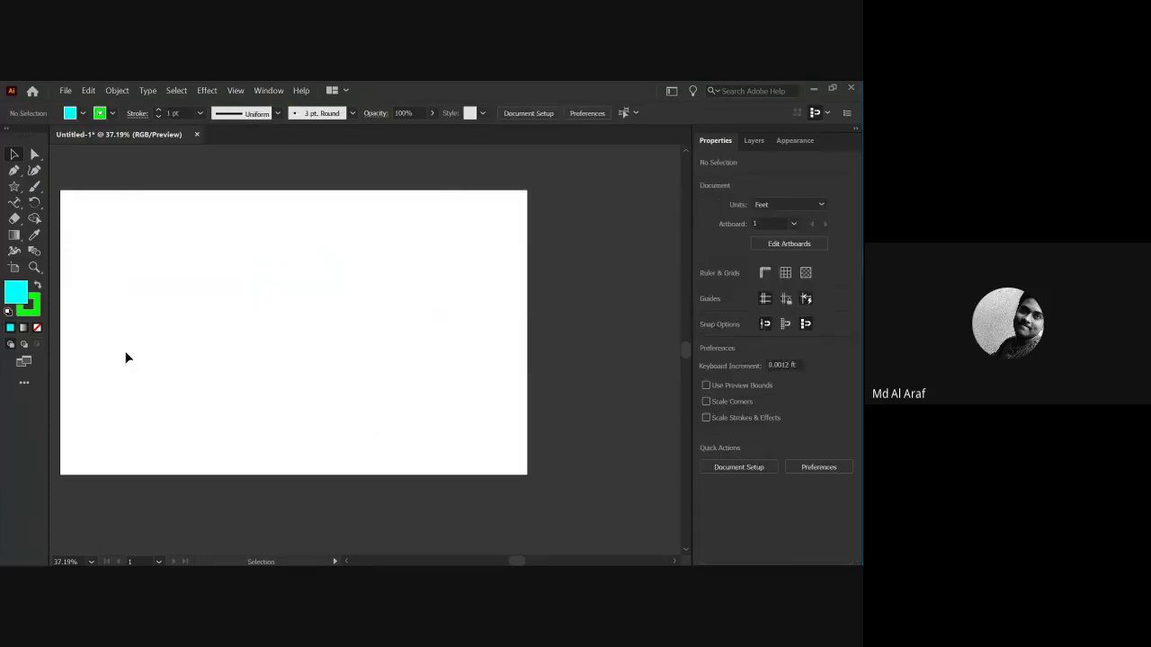
Draw five cyan ellipses of varied sizes at upper left, centre-right, lower left, top right and lower right.
scroll(149, 339, left, 2)
key(a)
key(v)
scroll(198, 347, up, 1)
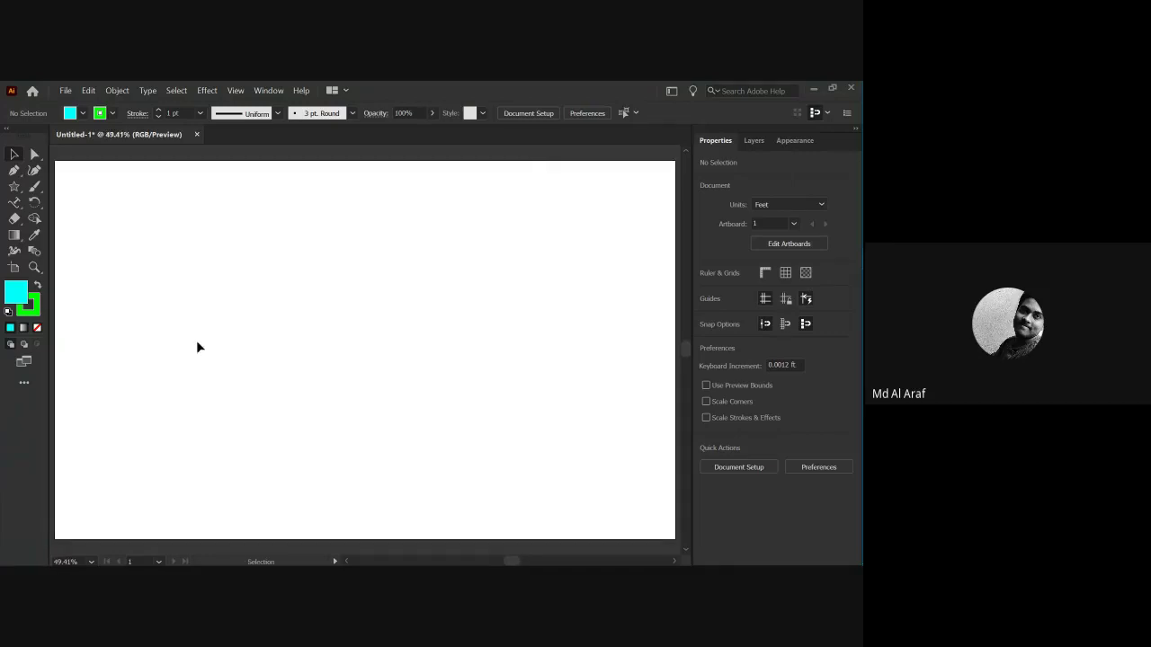
click(14, 188)
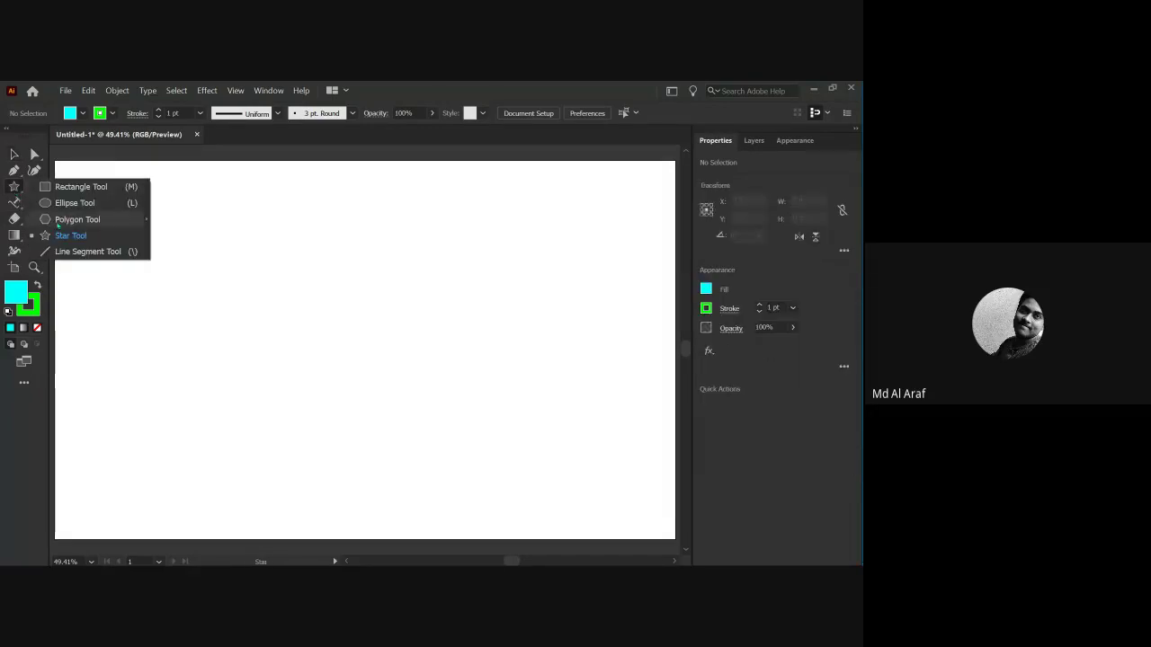
click(75, 203)
drag(134, 202, 206, 281)
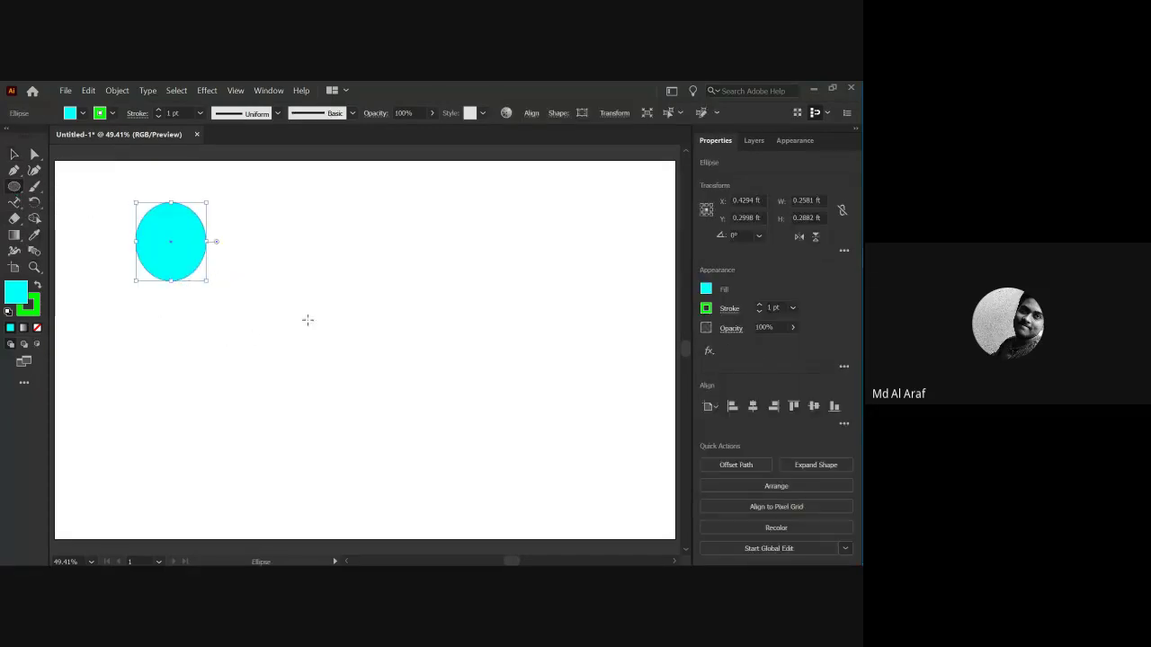
drag(370, 290, 502, 414)
drag(203, 452, 261, 520)
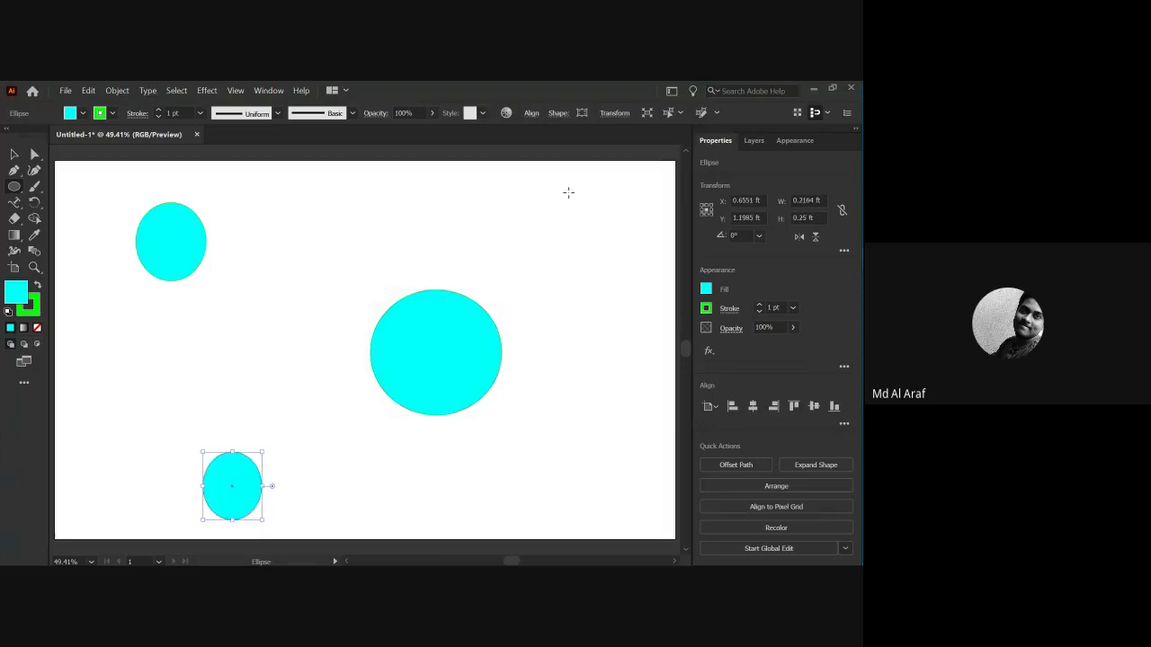
drag(568, 191, 617, 239)
drag(592, 447, 623, 488)
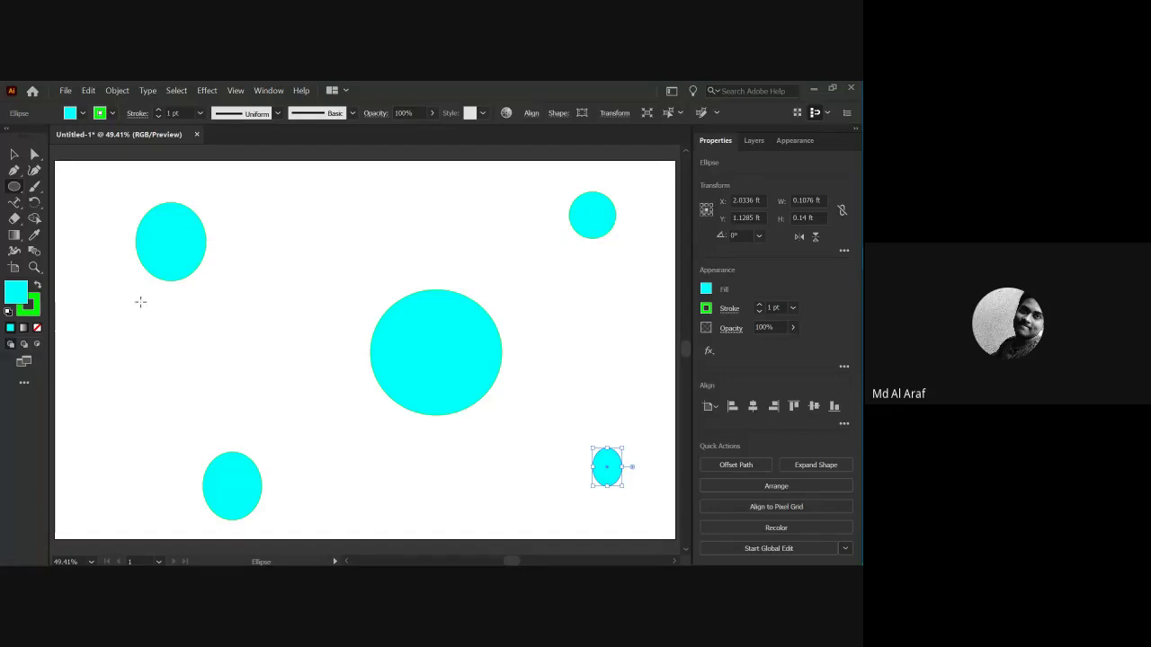
Marquee-select all five cyan ellipses, then show the Window menu's panel list.
key(v)
click(111, 259)
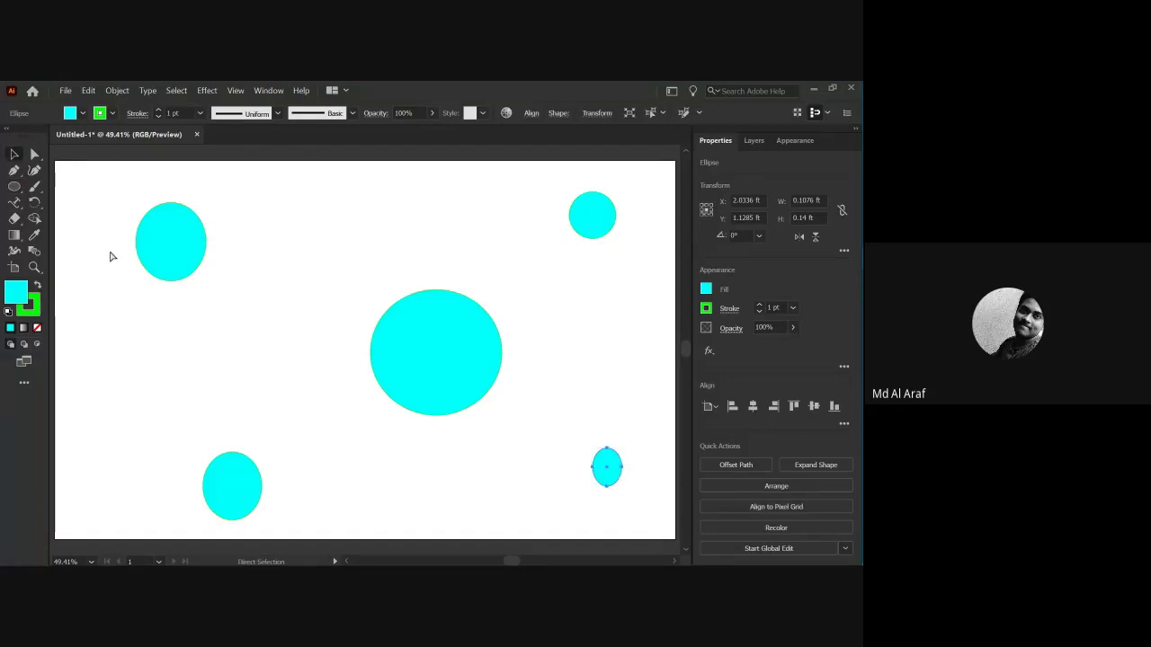
key(ctrl+a)
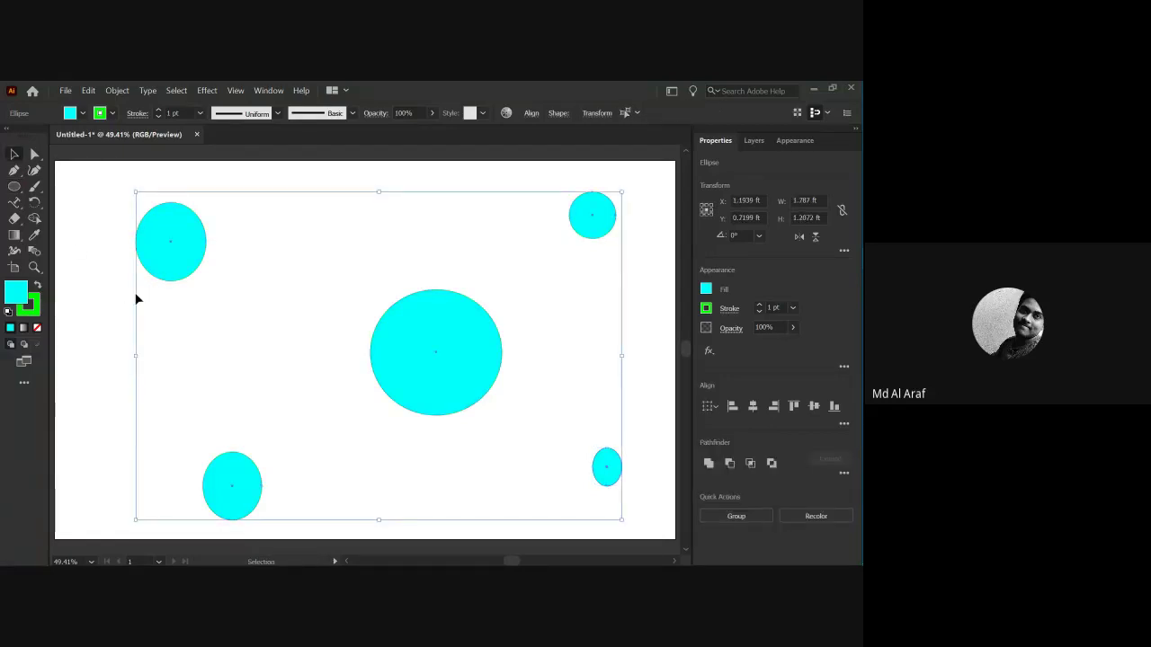
drag(102, 180, 647, 517)
click(270, 91)
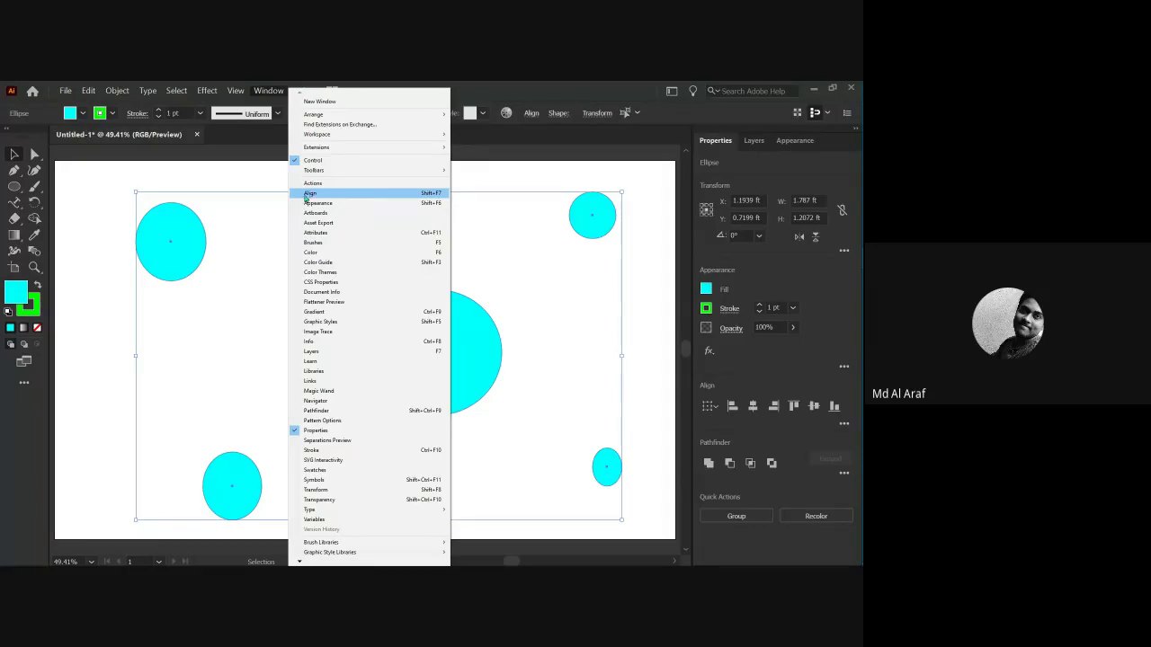
Show the Align panel, move it aside and set Align To: Artboard.
click(304, 196)
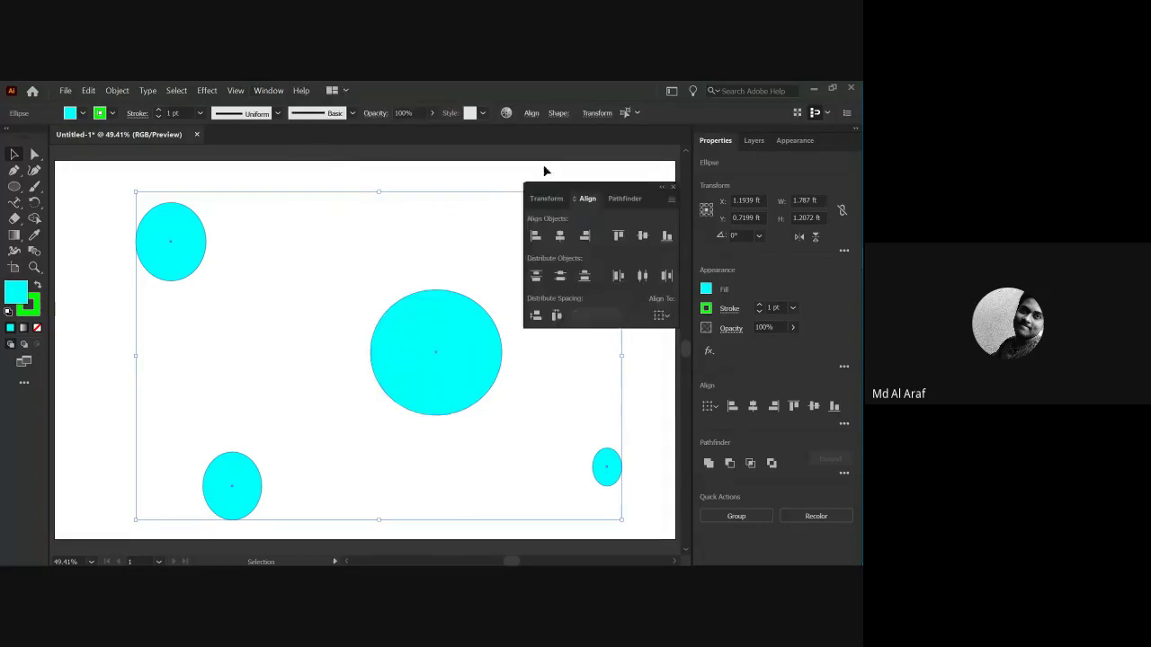
drag(603, 193, 734, 170)
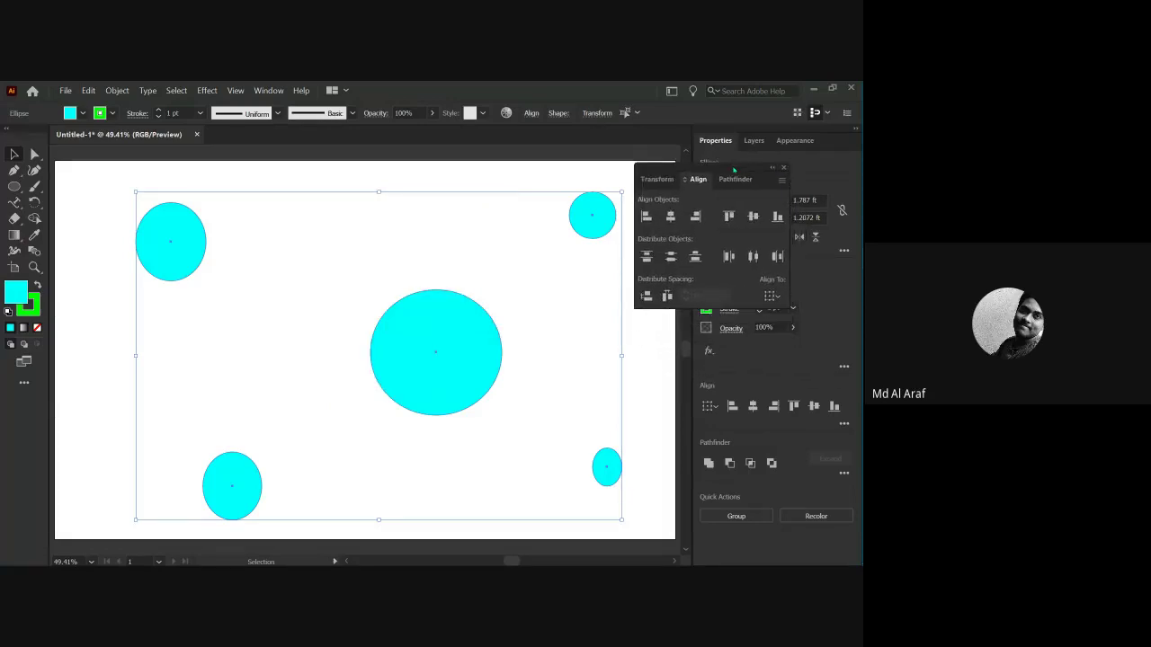
click(775, 298)
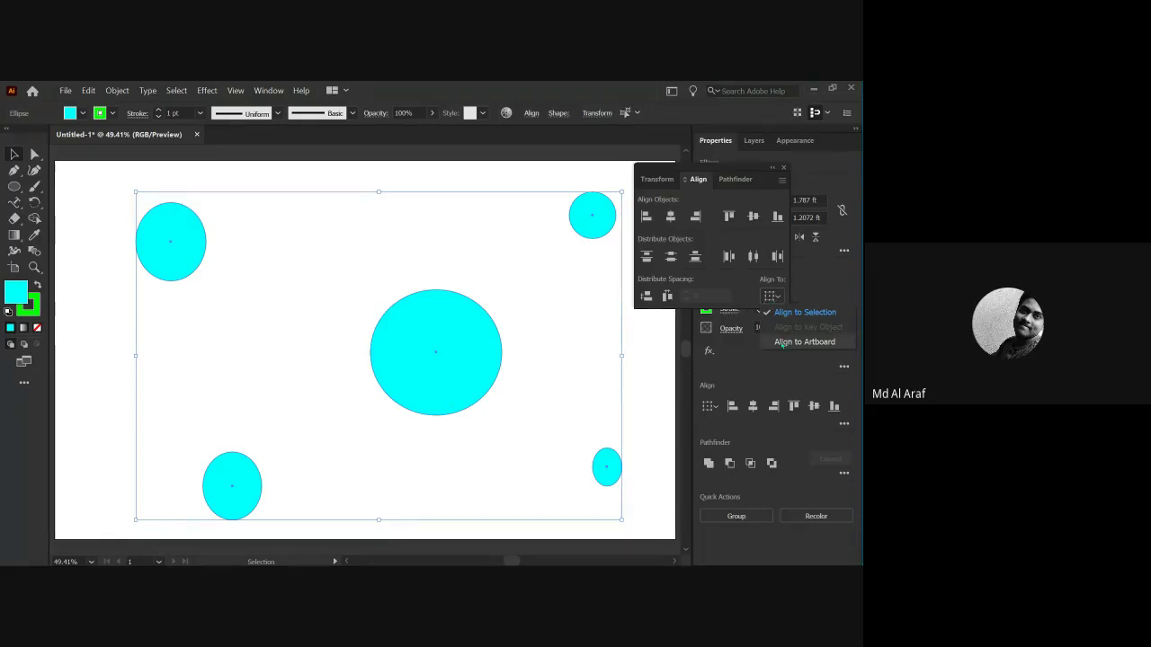
click(782, 343)
click(770, 298)
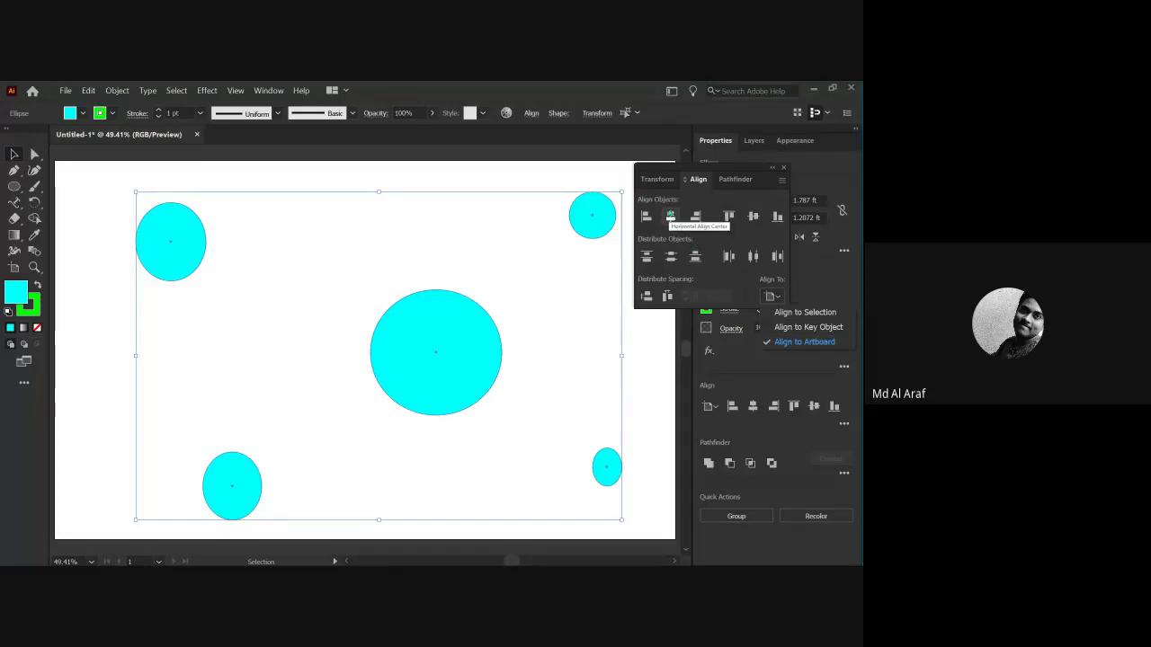
click(670, 216)
Test the align buttons with undo, finishing with Vertical Align Center on the artboard.
click(670, 216)
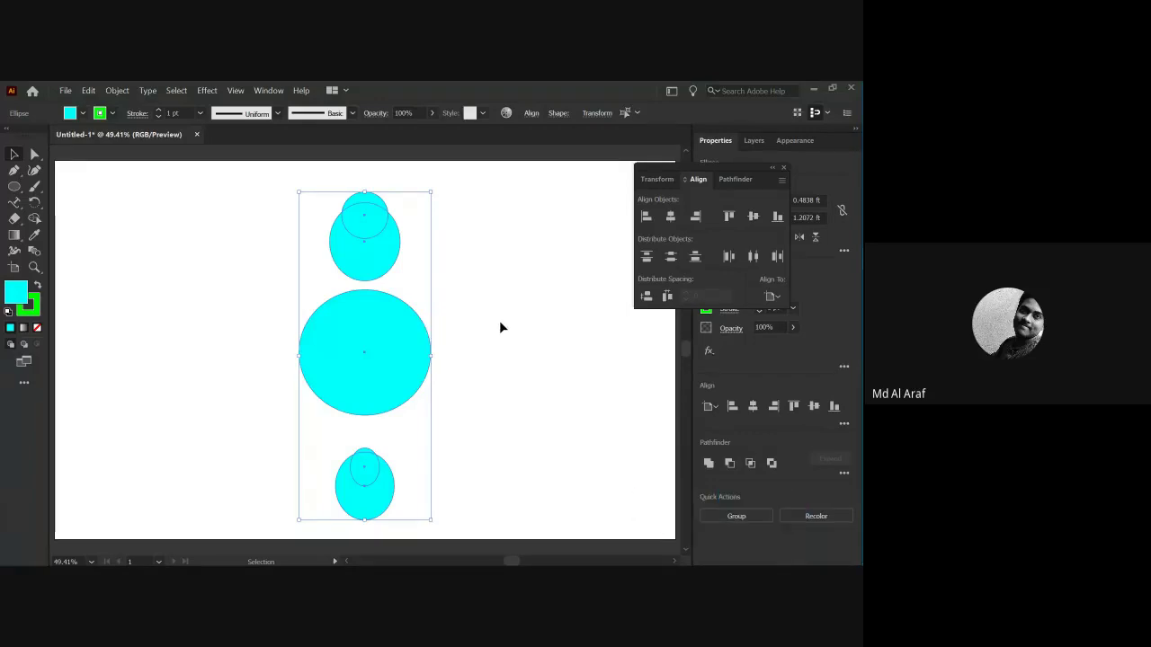
key(ctrl+z)
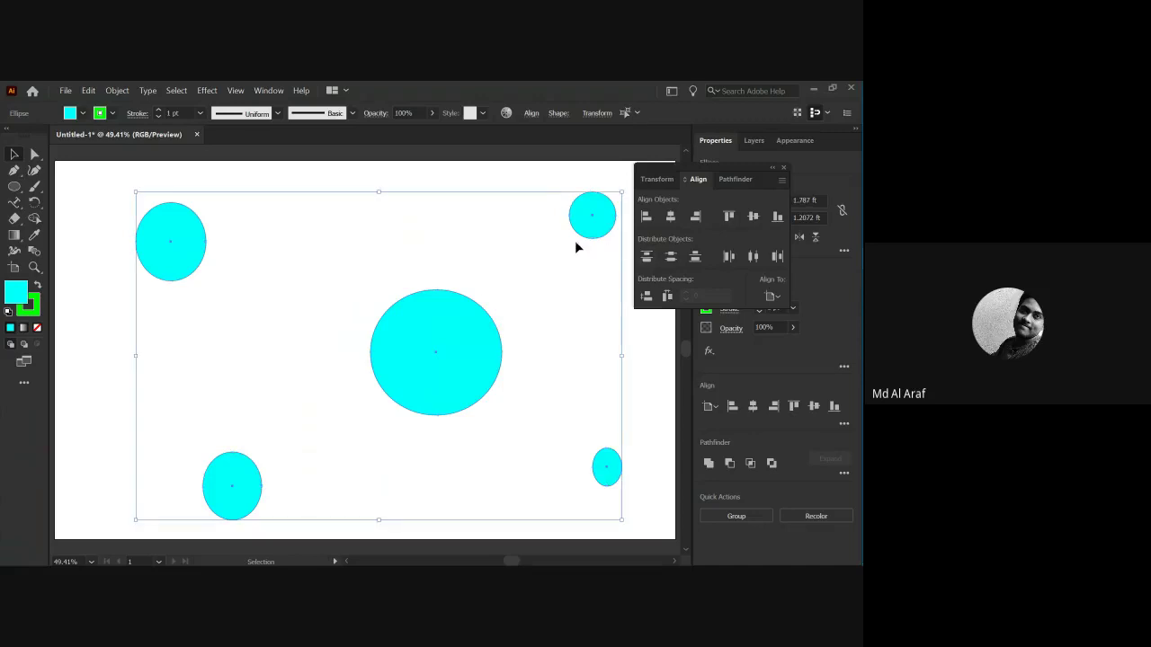
click(645, 216)
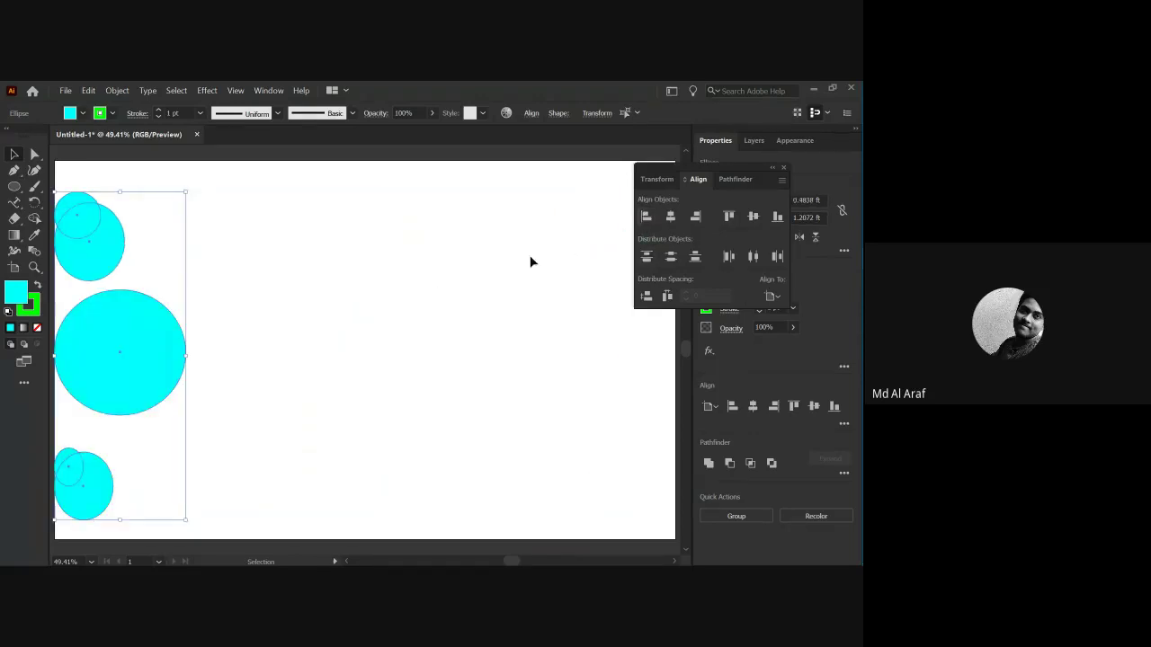
key(ctrl+z)
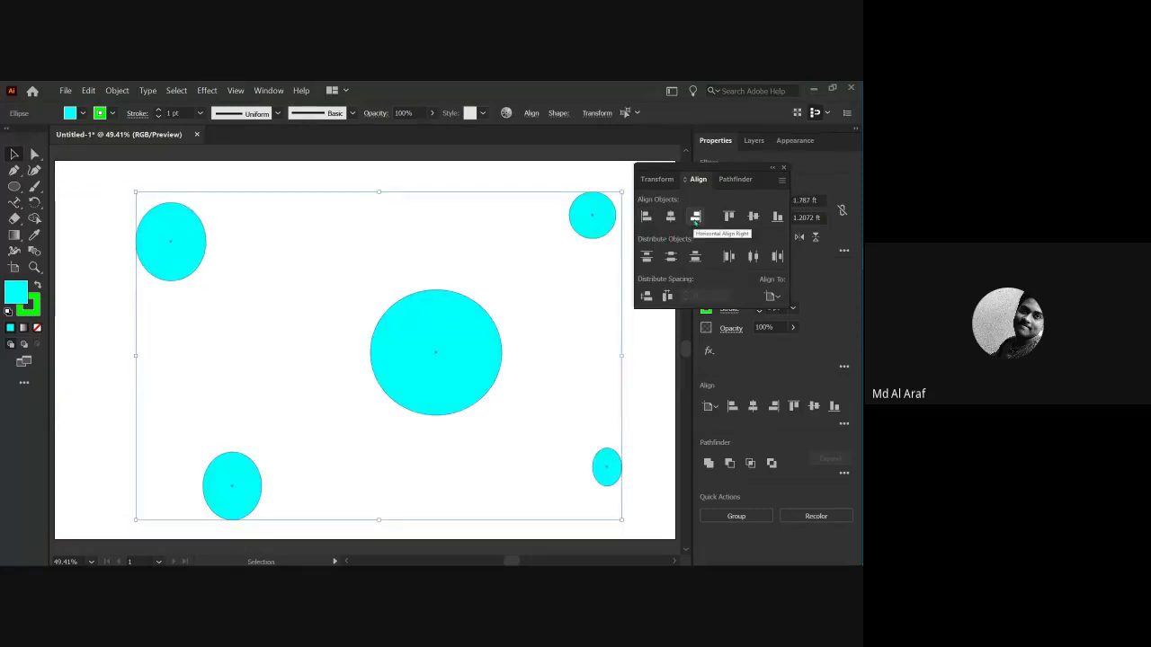
click(695, 219)
key(ctrl+z)
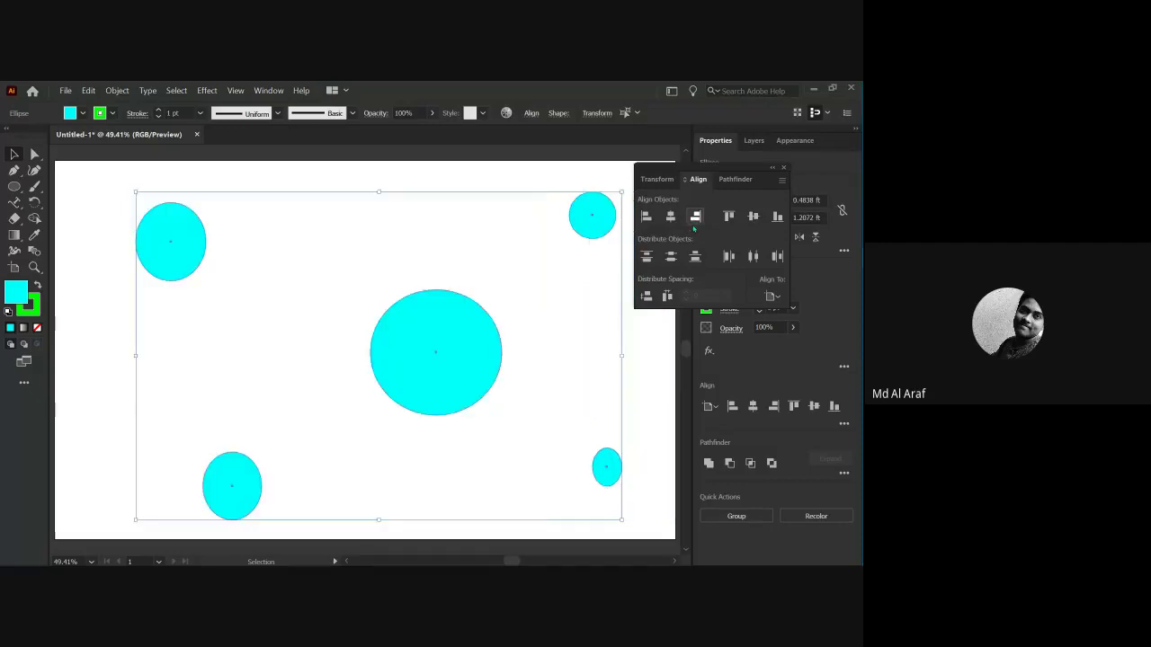
click(730, 219)
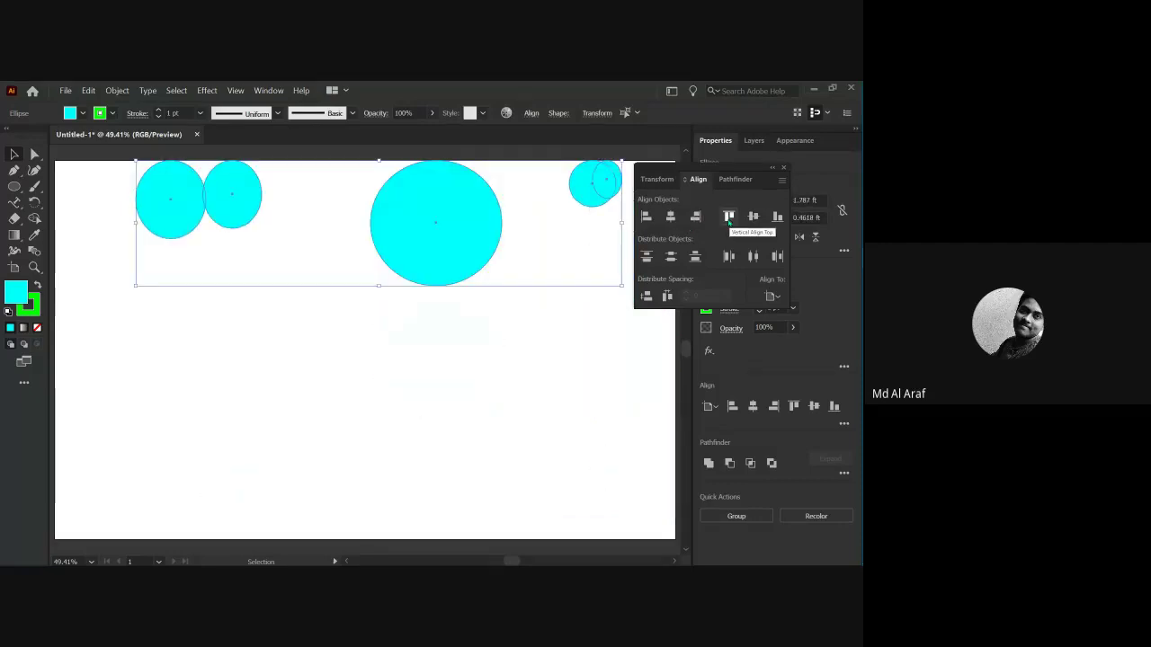
click(777, 217)
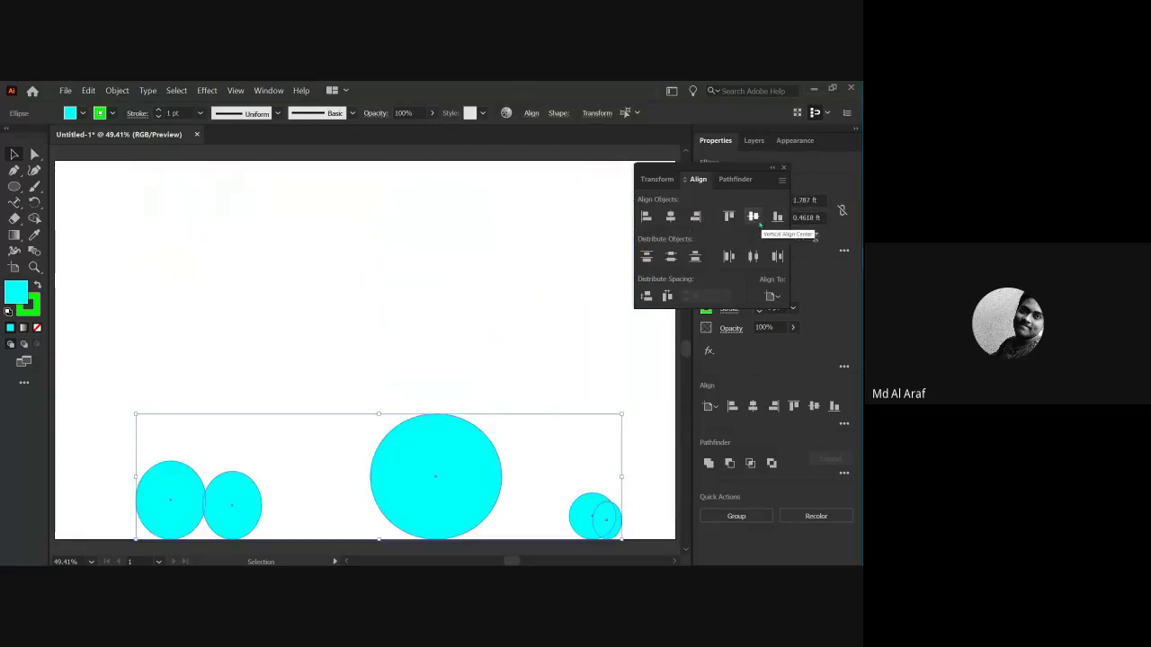
click(753, 217)
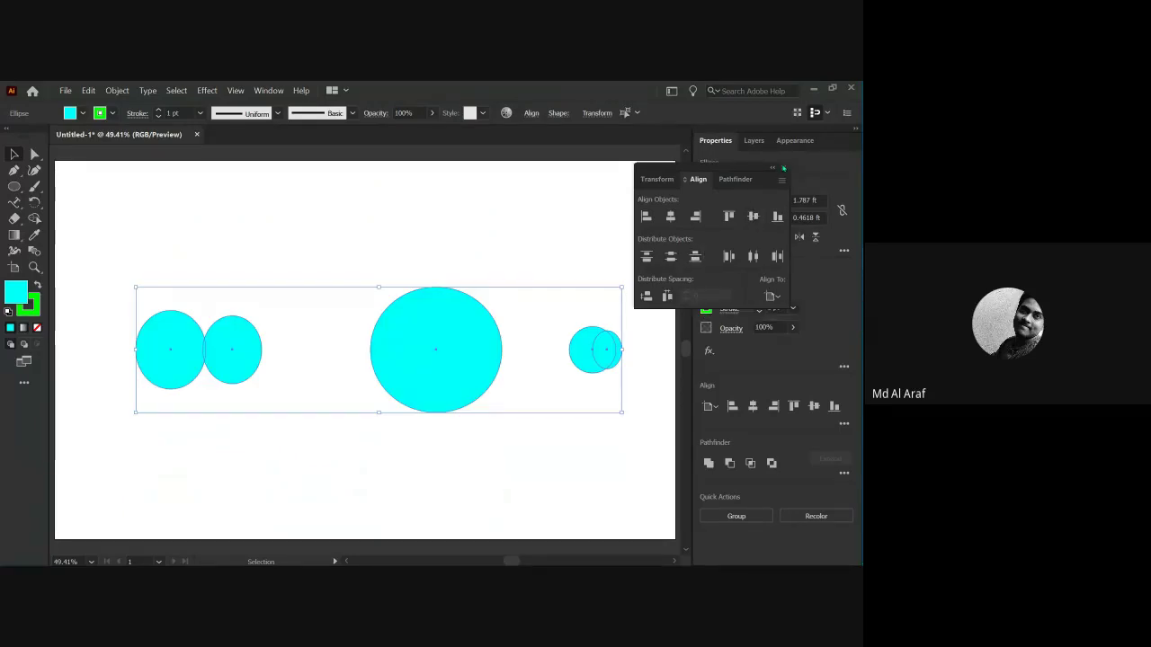
click(782, 168)
scroll(419, 345, right, 2)
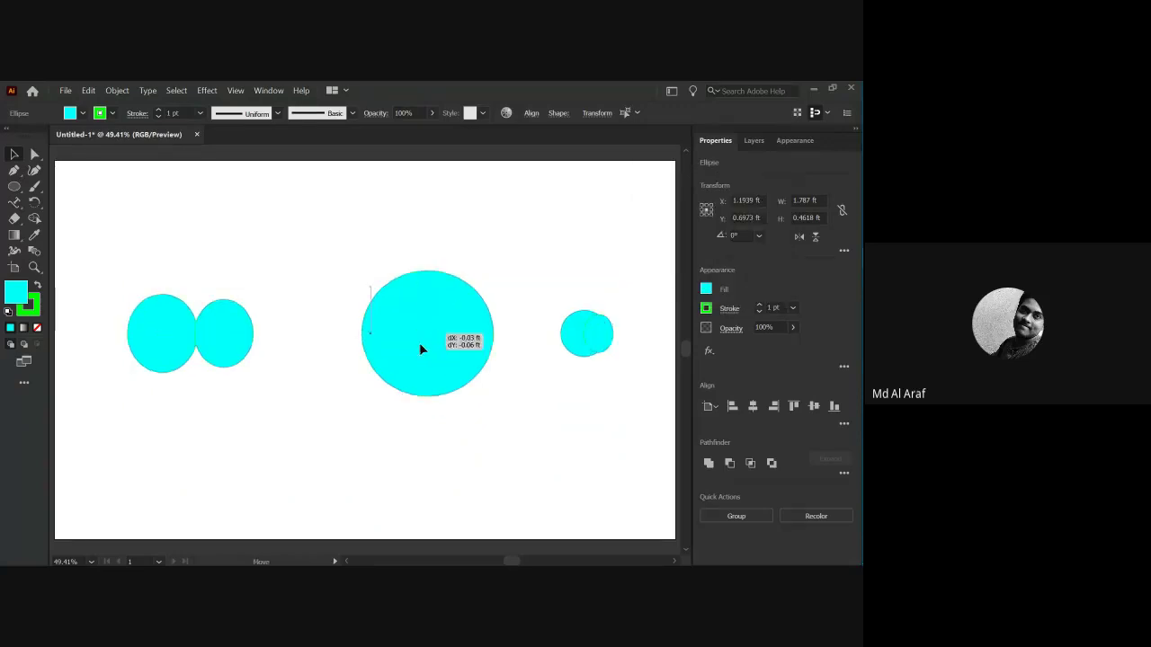
Delete all five cyan ellipses and pick the Ellipse Tool from the shape flyout.
key(a)
key(v)
key(Delete)
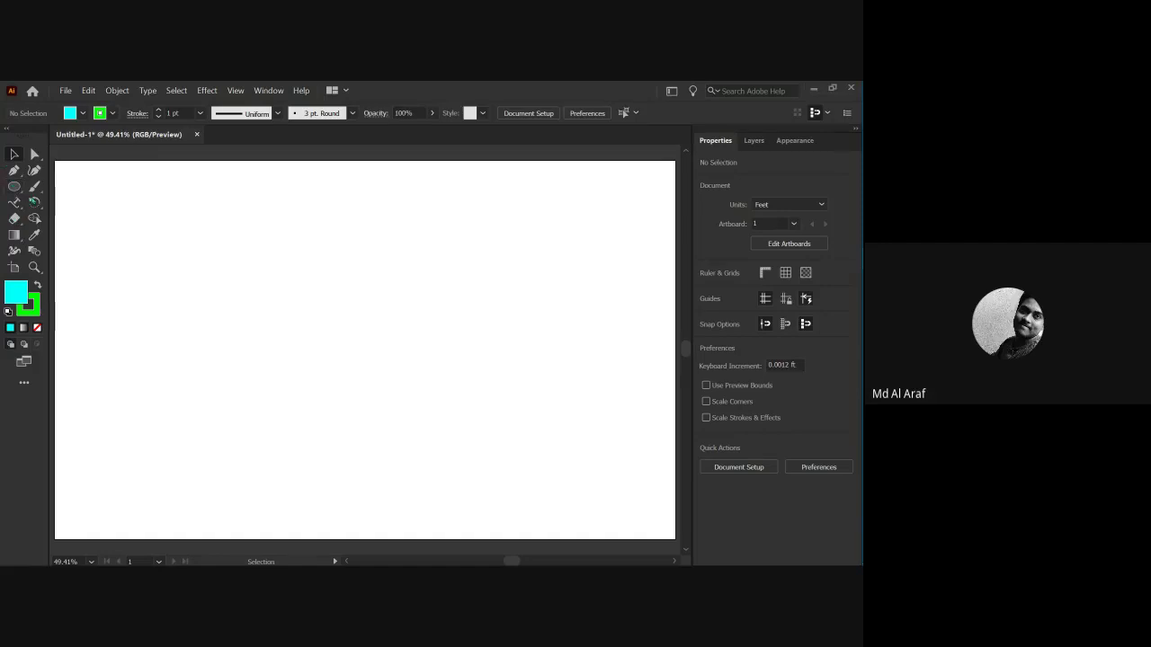
click(15, 187)
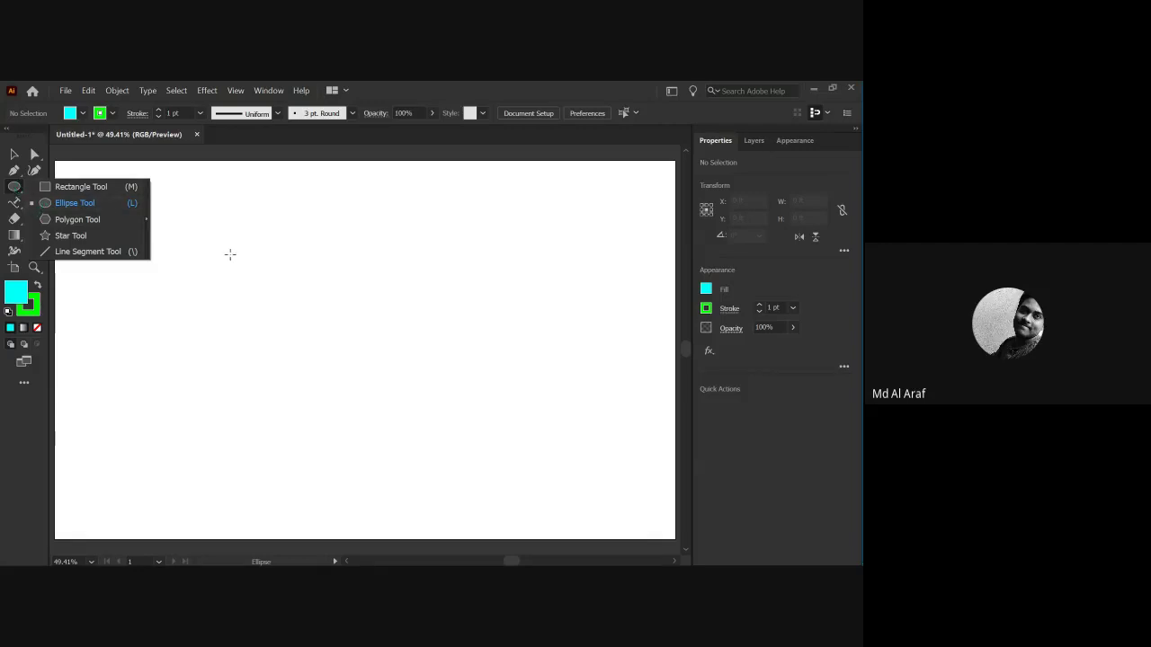
Draw a small cyan circle and Alt-drag a copy of it to the right.
click(186, 224)
key(Escape)
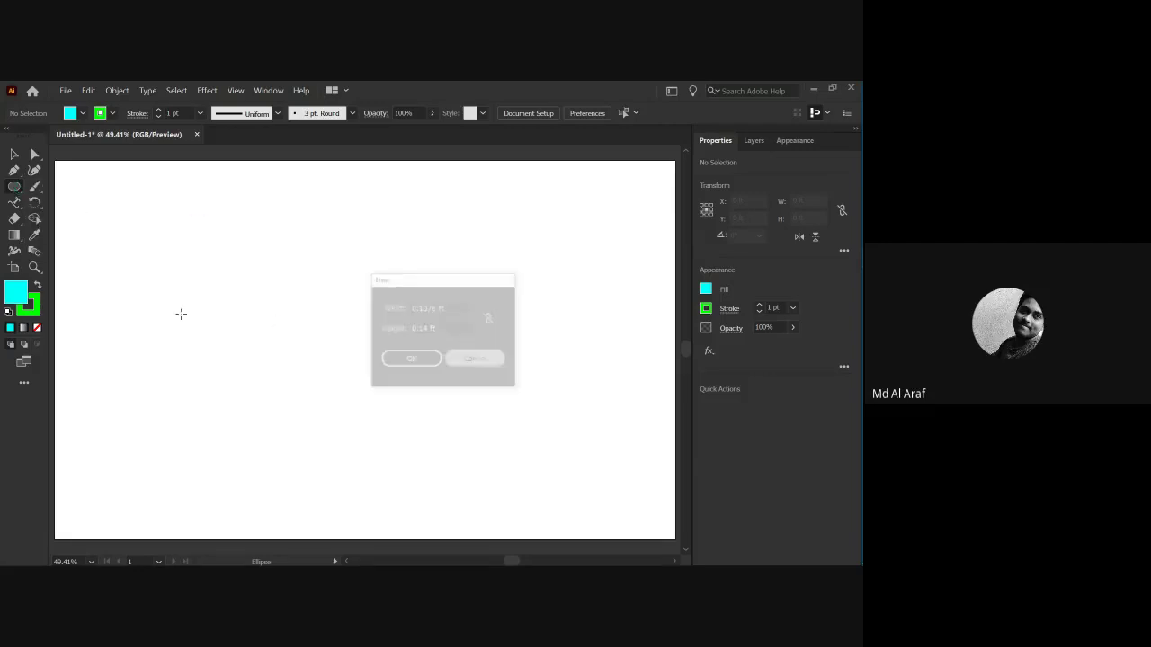
drag(267, 241, 303, 277)
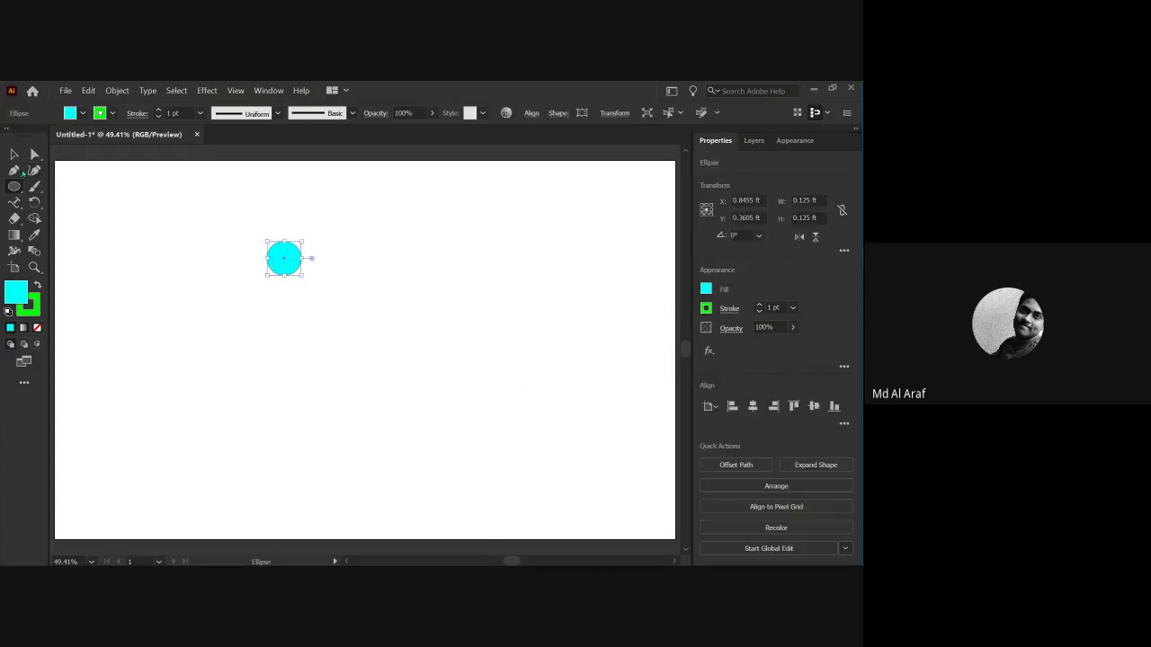
click(14, 153)
click(290, 289)
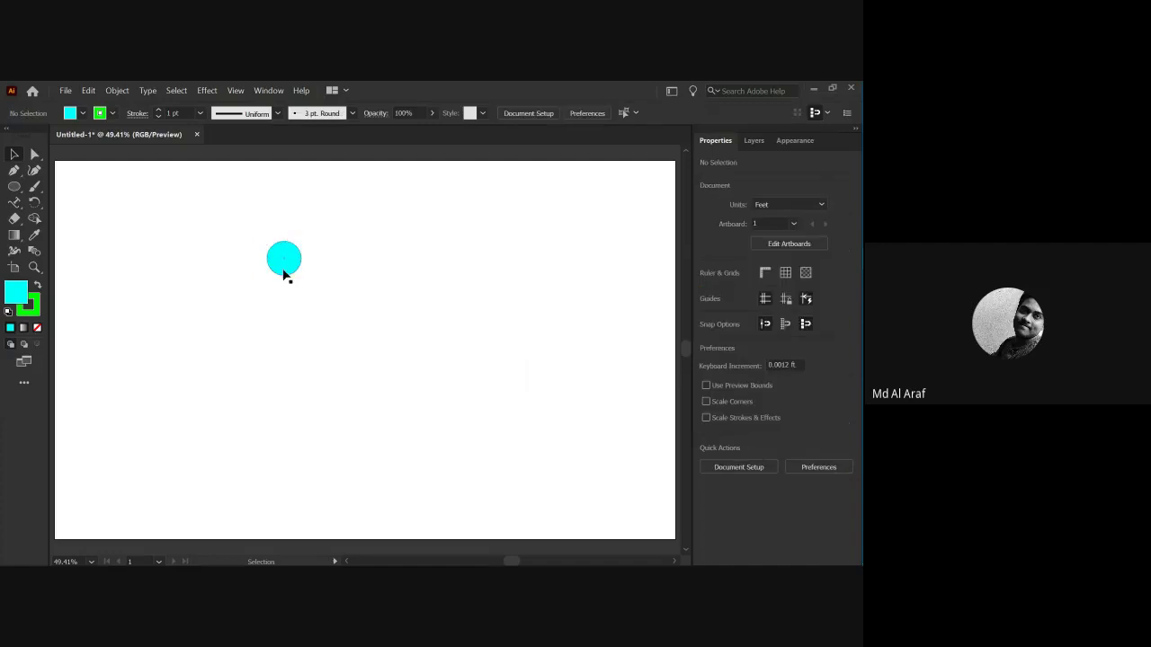
drag(283, 270, 309, 343)
Arrange the five circles into an overlapping ring forming a flower.
drag(236, 261, 380, 419)
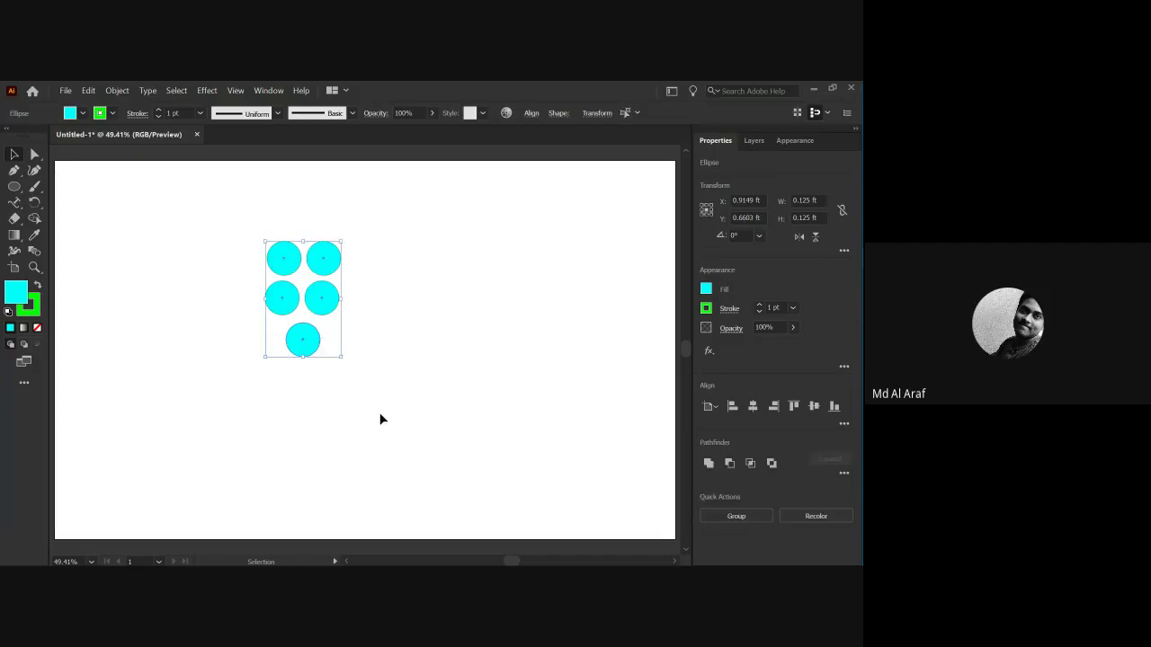
click(373, 319)
drag(242, 246, 346, 359)
drag(334, 277, 396, 302)
click(342, 311)
drag(368, 355, 371, 274)
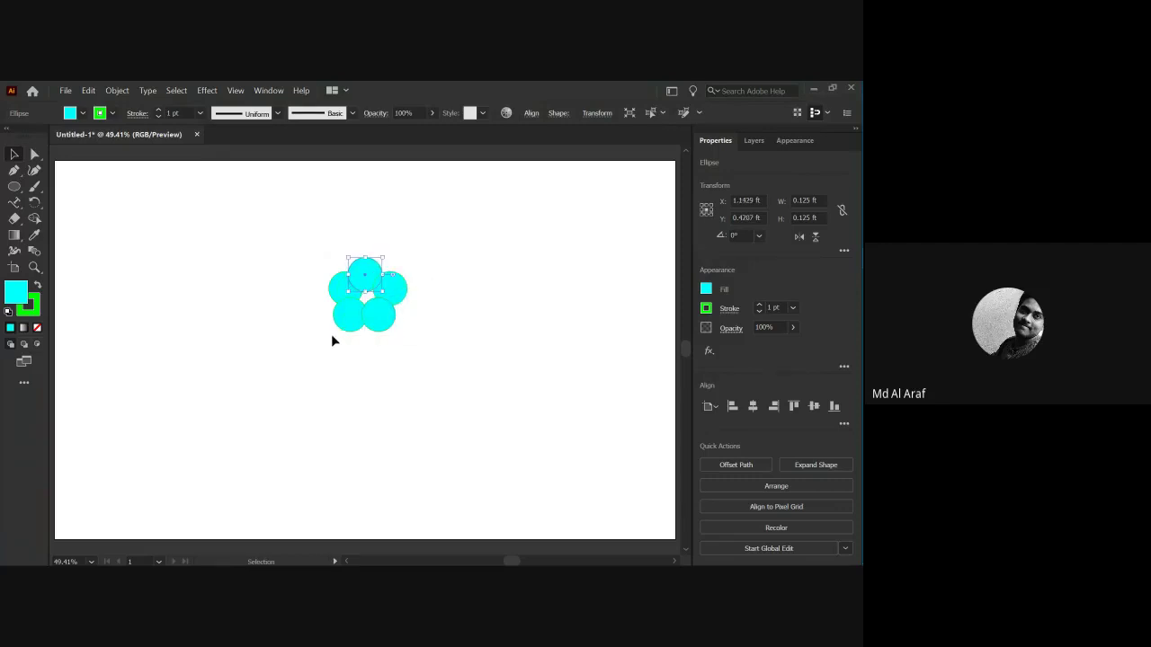
click(297, 314)
drag(278, 239, 440, 365)
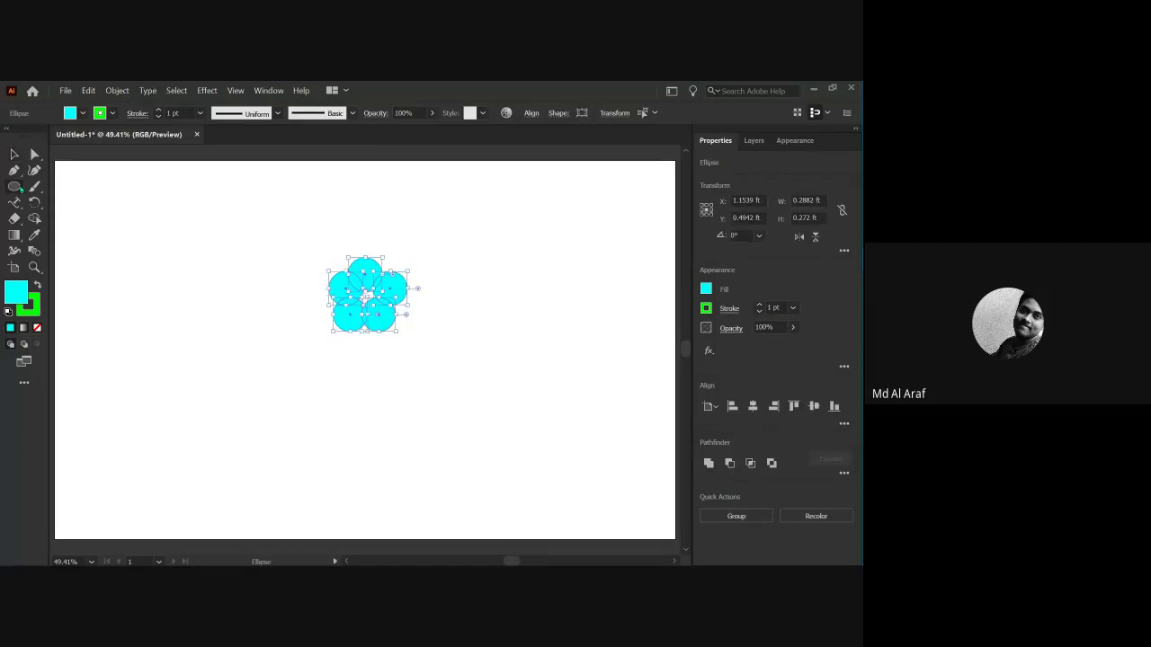
Draw a smaller circle in the centre of the flower.
click(15, 186)
click(81, 201)
drag(259, 249, 367, 296)
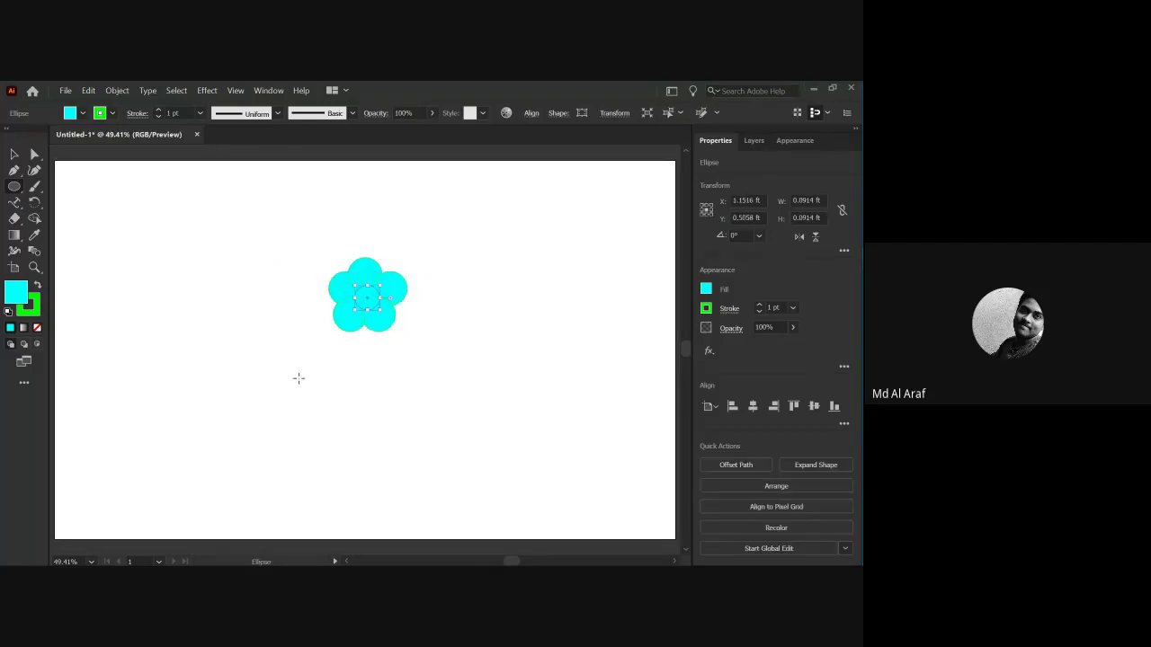
Change the outlines of all six flower circles to black.
scroll(364, 310, up, 5)
scroll(347, 430, up, 2)
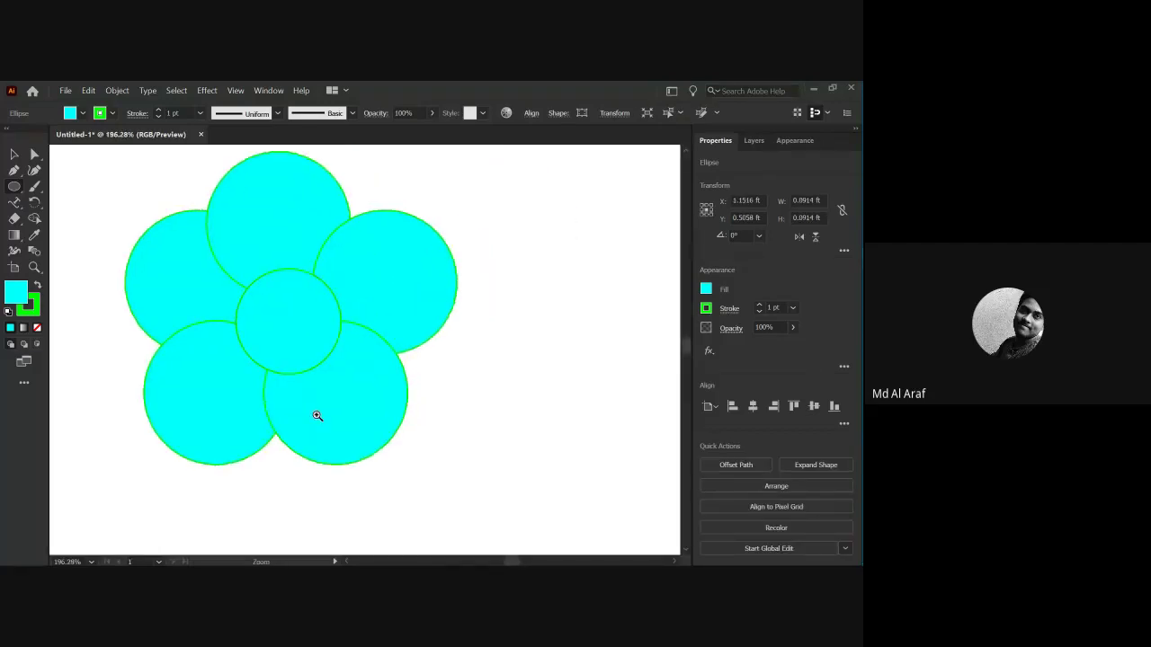
click(14, 153)
click(136, 177)
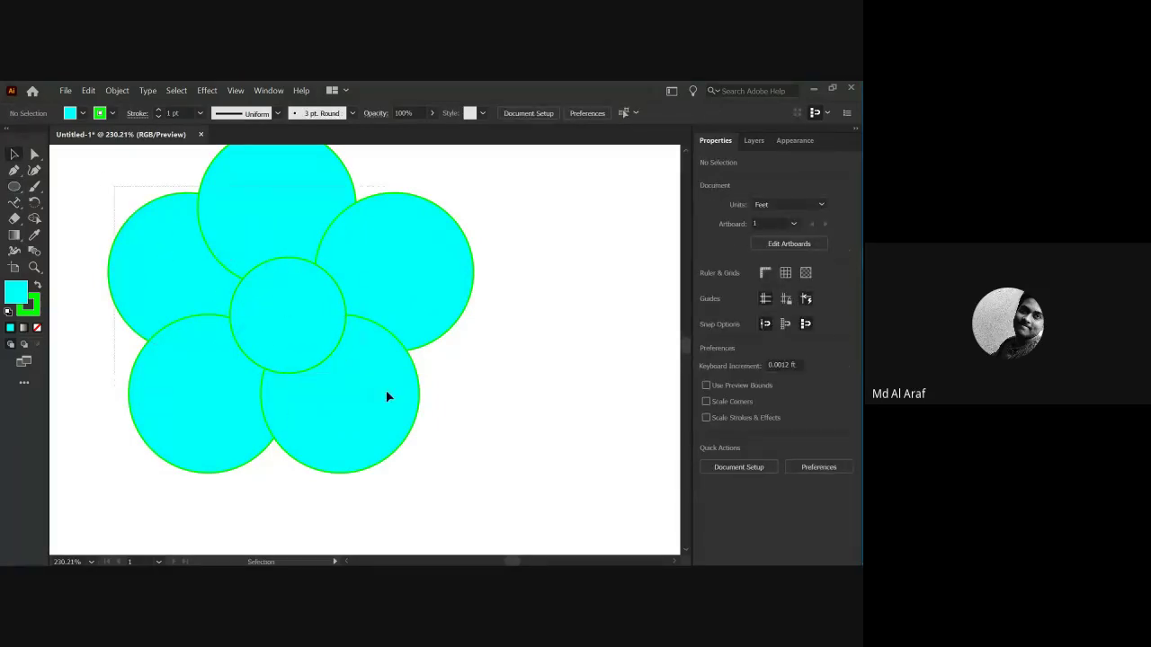
key(ctrl+a)
scroll(282, 296, down, 1)
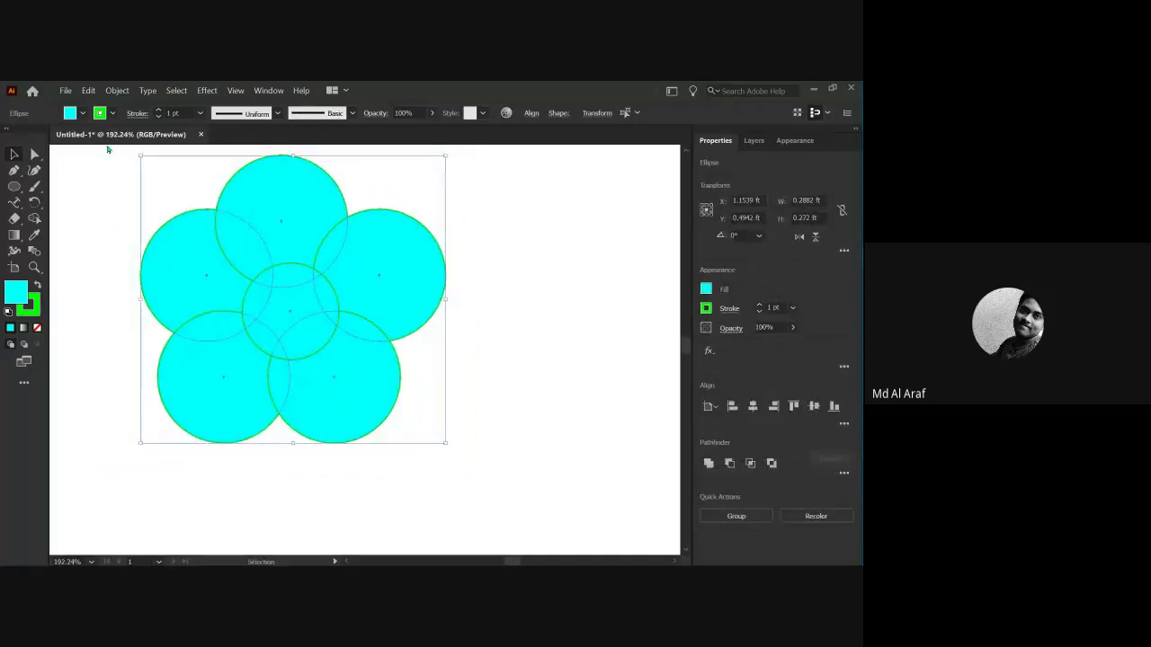
click(102, 114)
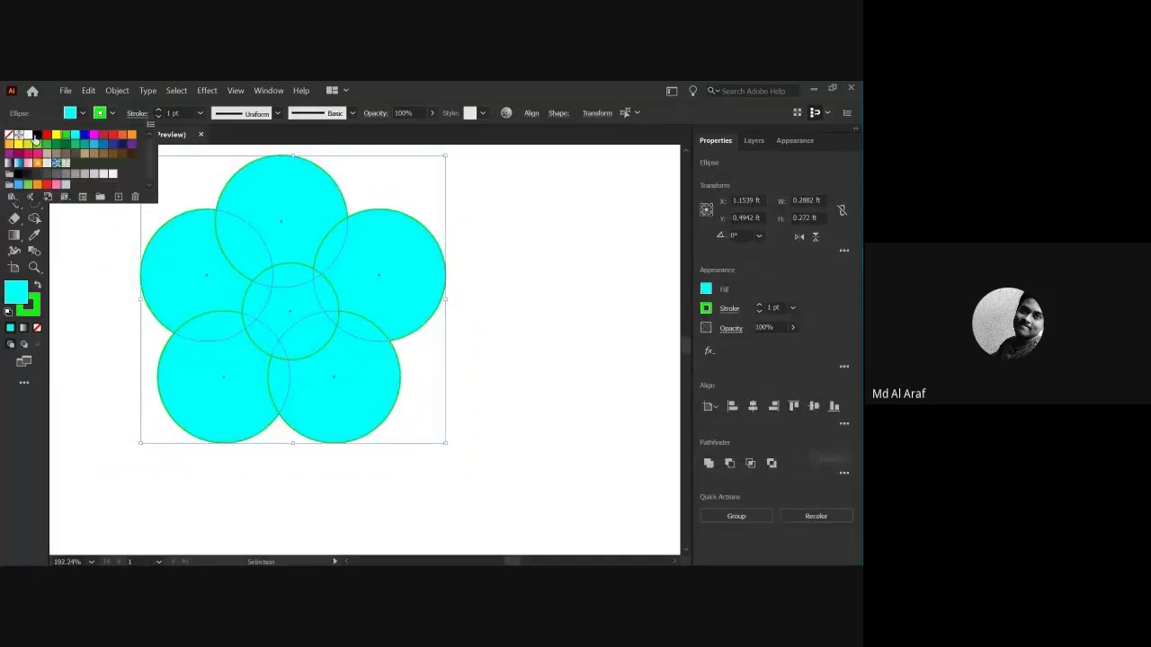
click(36, 135)
click(59, 247)
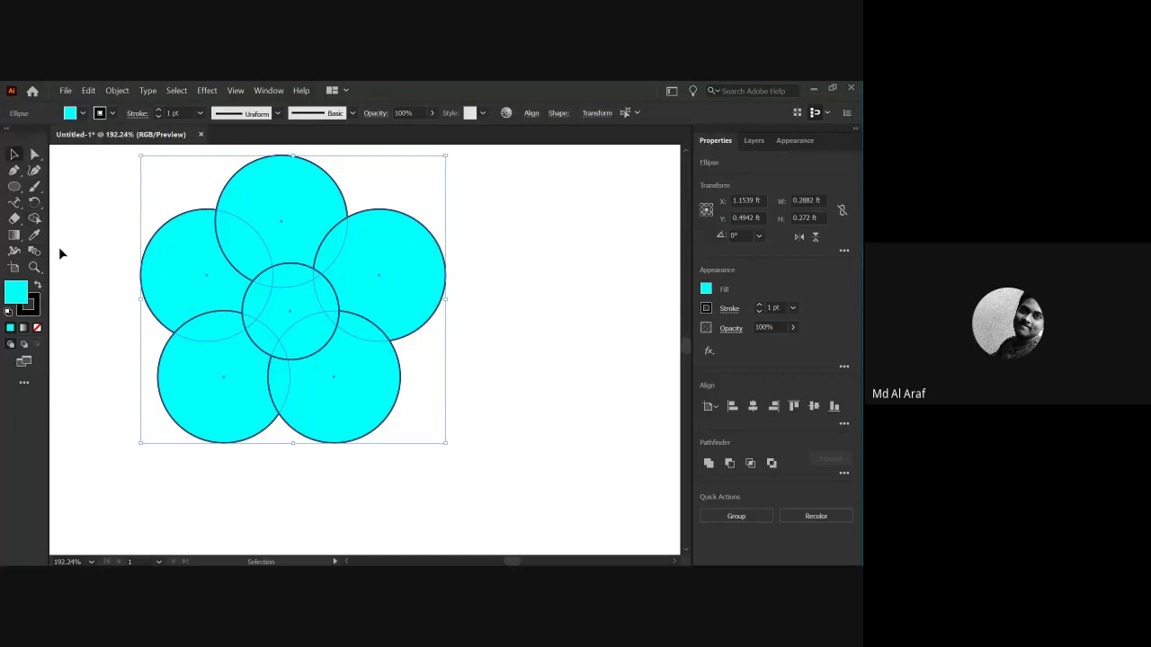
click(62, 255)
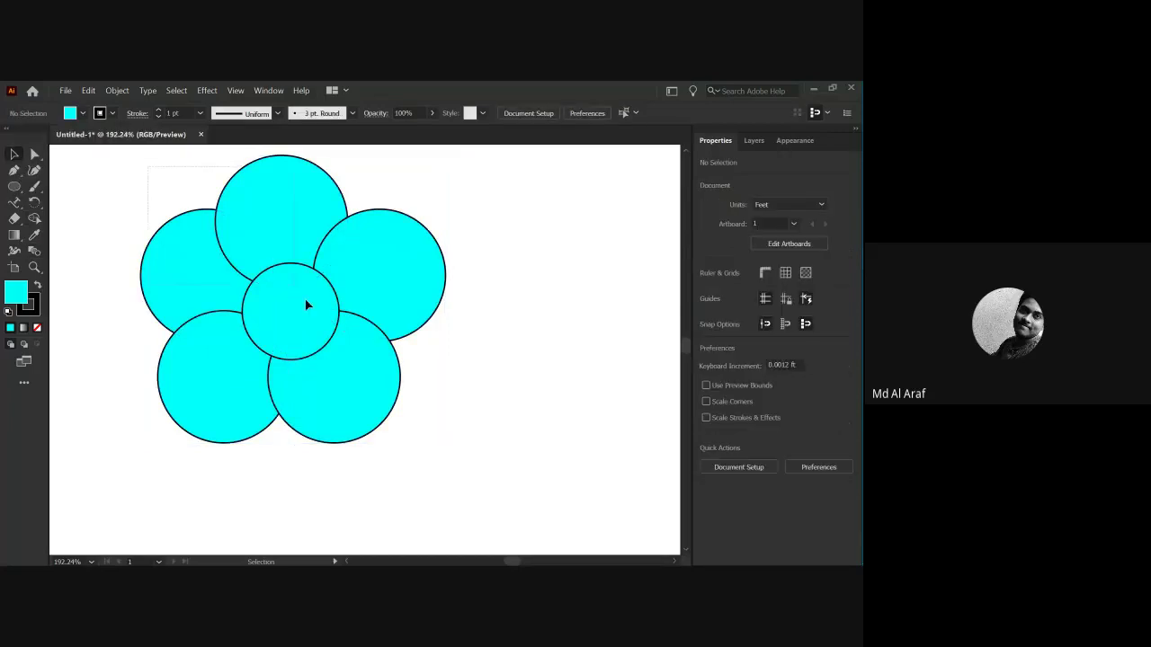
Raise the flower circles' stroke weight to 6 pt.
key(ctrl+a)
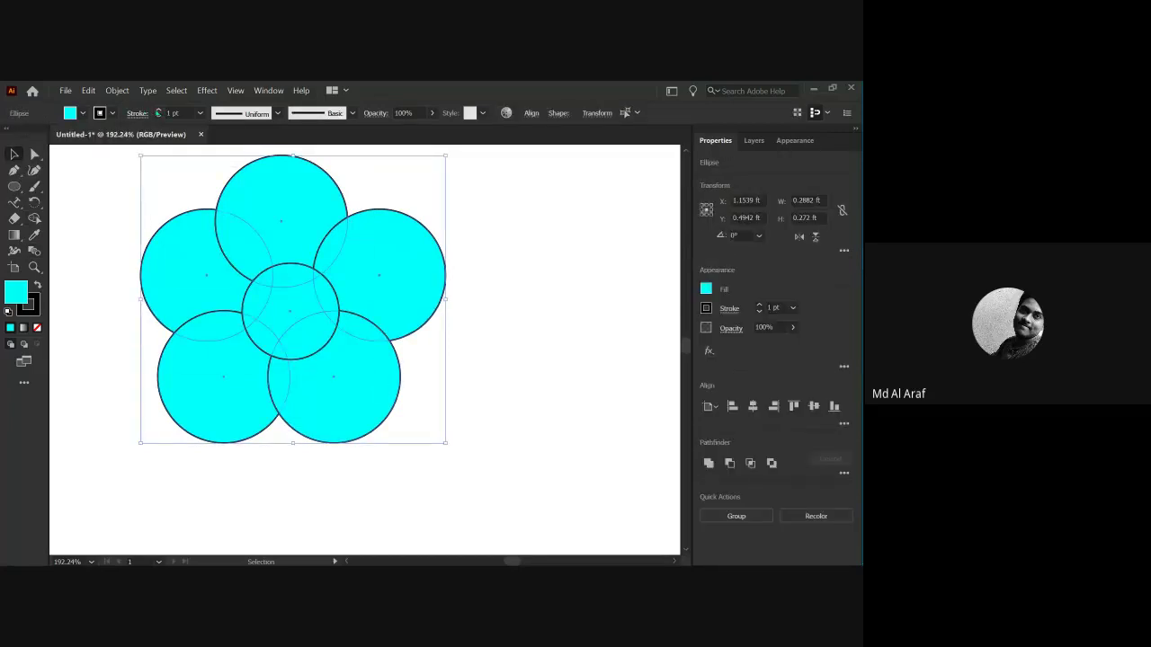
click(158, 108)
click(159, 109)
click(158, 109)
click(96, 159)
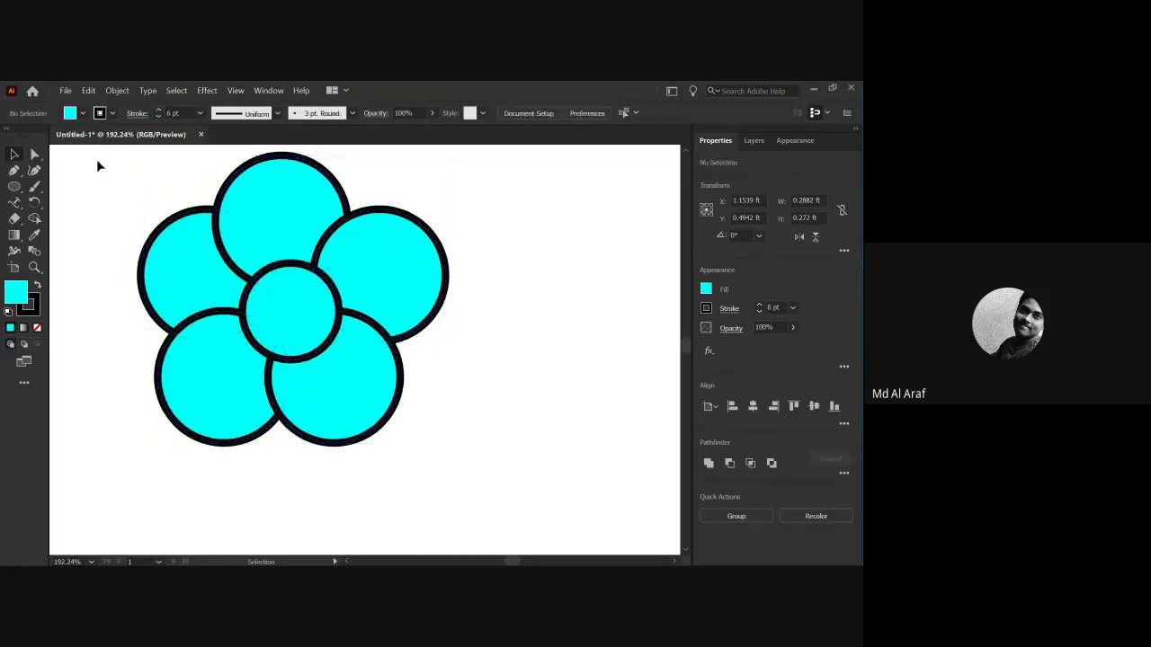
scroll(375, 296, down, 5)
drag(341, 330, 376, 311)
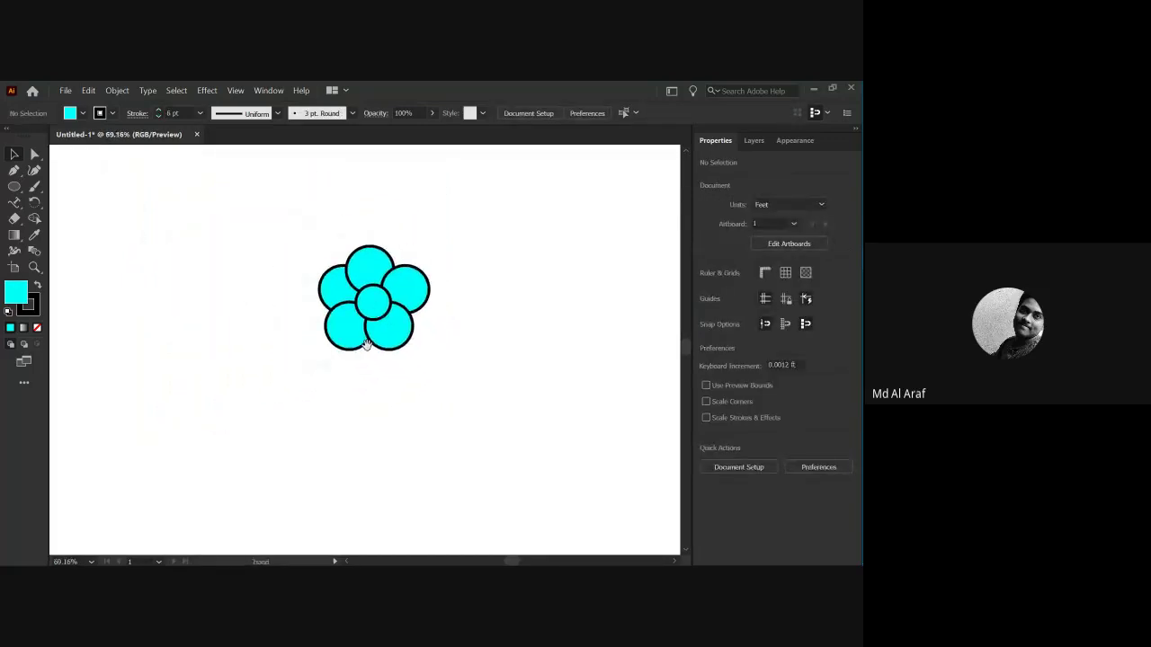
click(13, 188)
Draw a tall thin rectangle stem with a 2 pt outline.
click(67, 187)
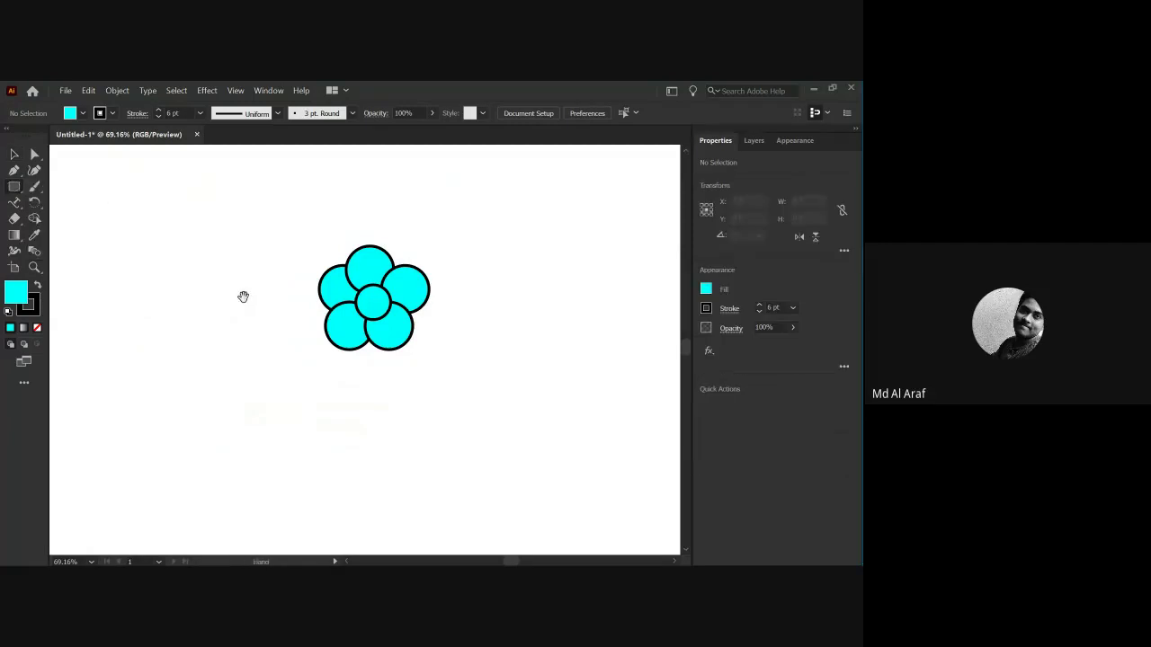
drag(242, 296, 195, 226)
drag(320, 290, 327, 426)
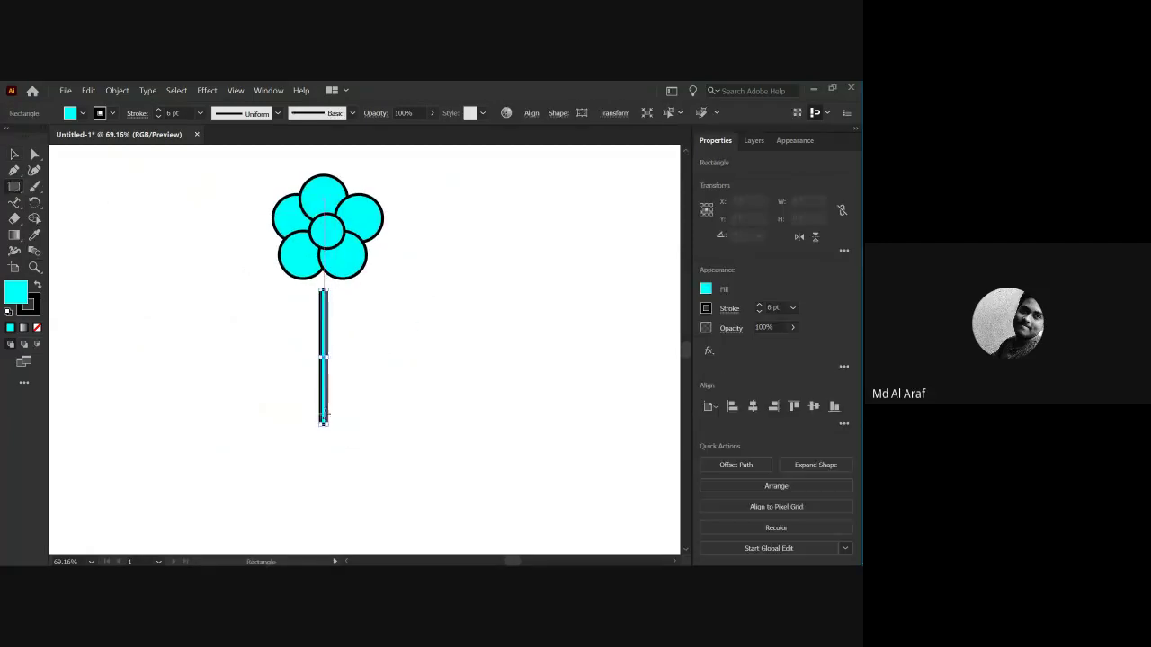
click(158, 116)
click(158, 116)
click(158, 116)
click(158, 116)
Fill the stem with a tan swatch.
click(81, 114)
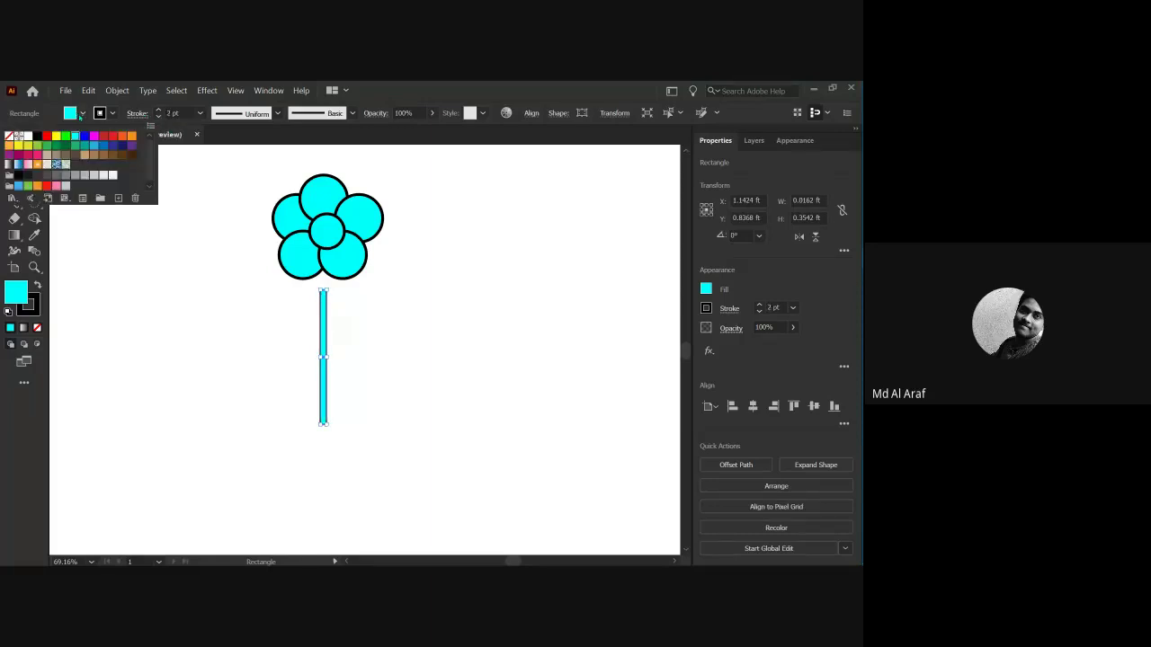
click(75, 156)
click(85, 157)
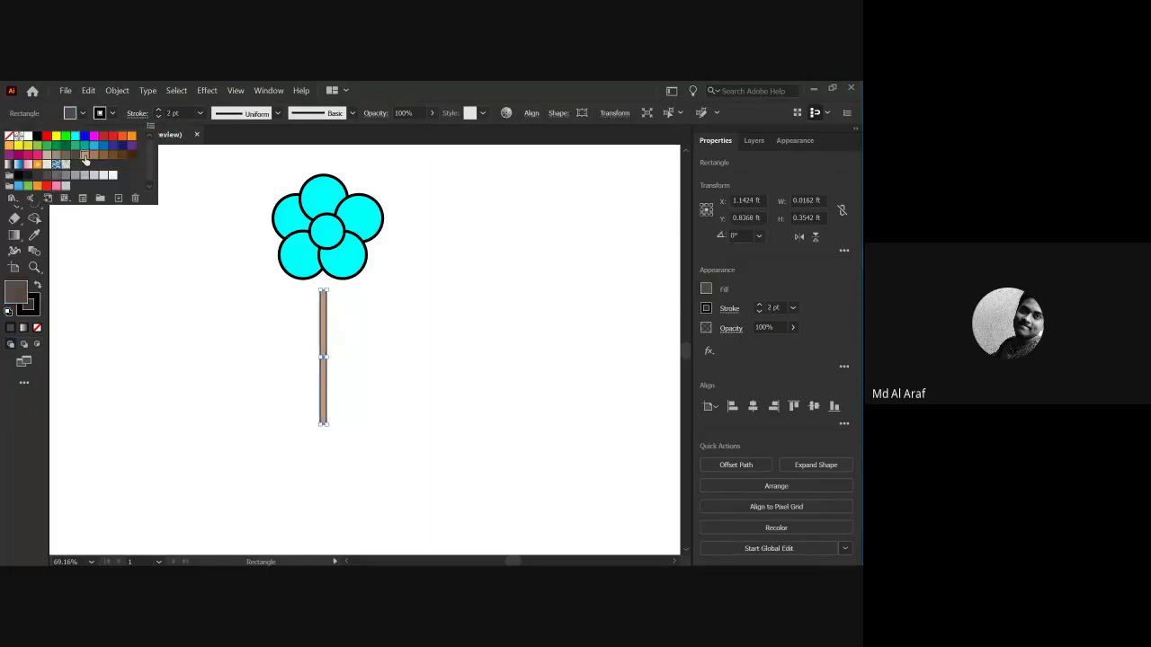
click(323, 351)
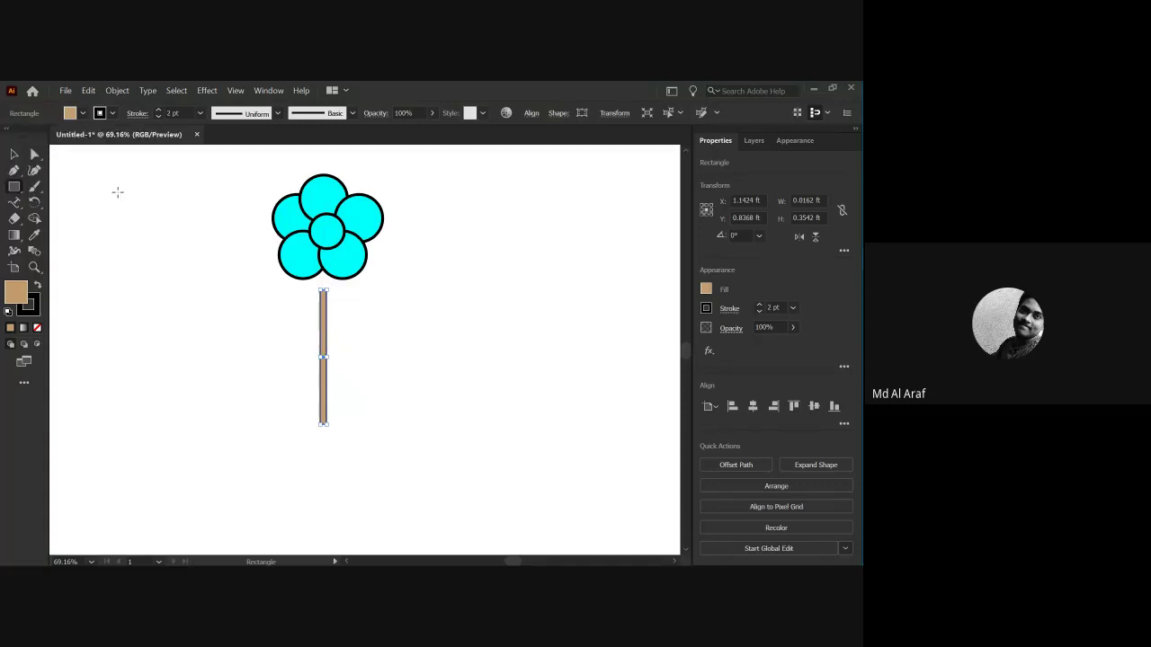
Move the stem up so its top reaches the flower's centre circle.
click(11, 156)
drag(321, 349, 321, 382)
click(353, 292)
mouse_move(321, 336)
mouse_down()
mouse_move(327, 299)
mouse_move(324, 338)
mouse_up()
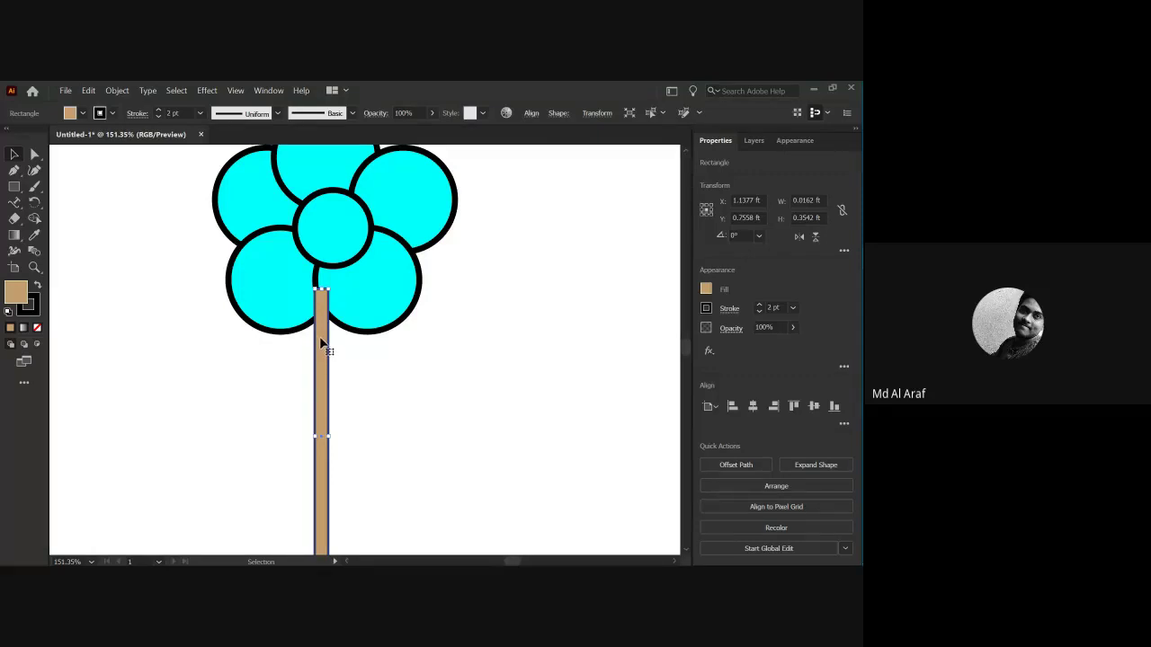
Send the tan stem to the back, behind the flower circles.
right_click(321, 343)
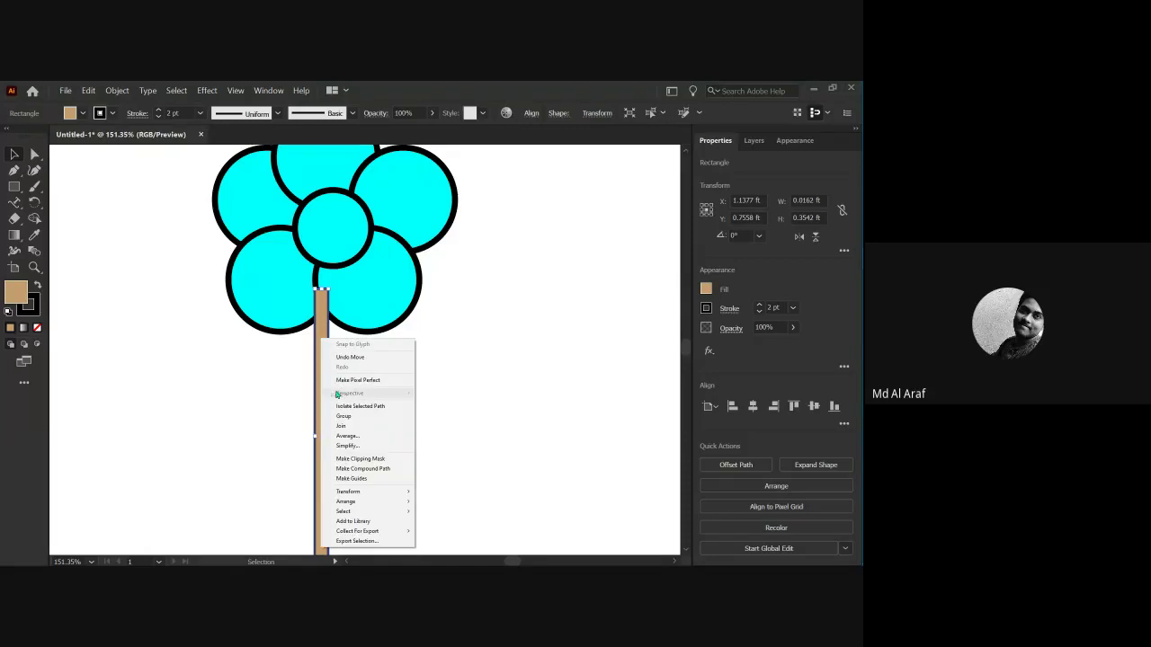
mouse_move(344, 502)
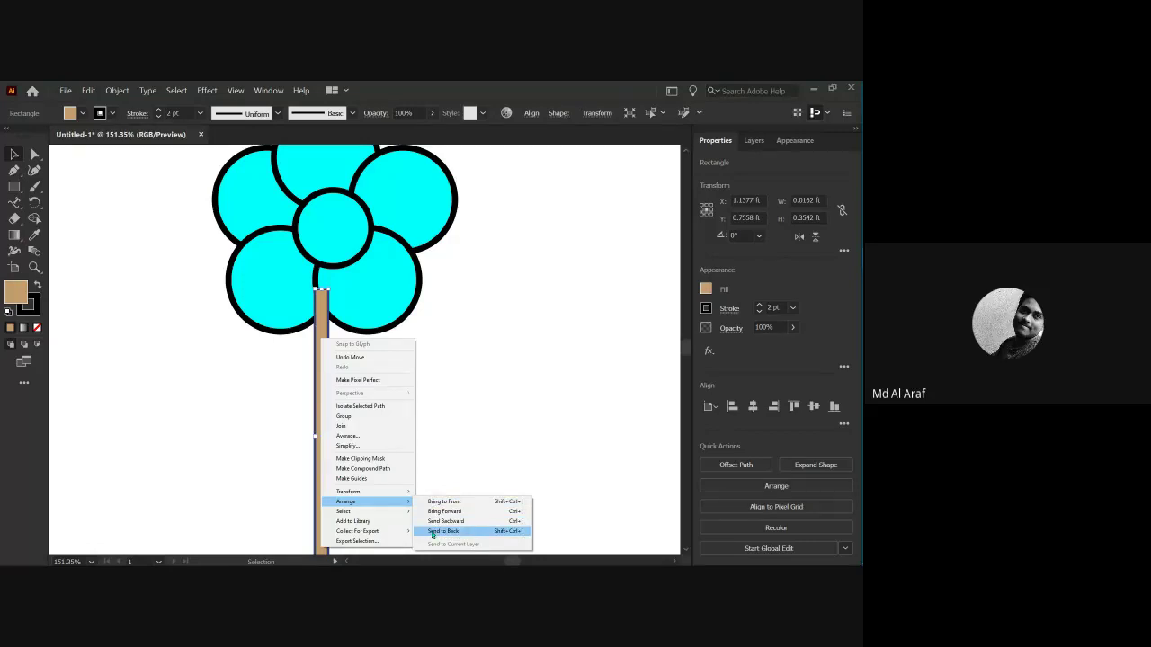
click(432, 532)
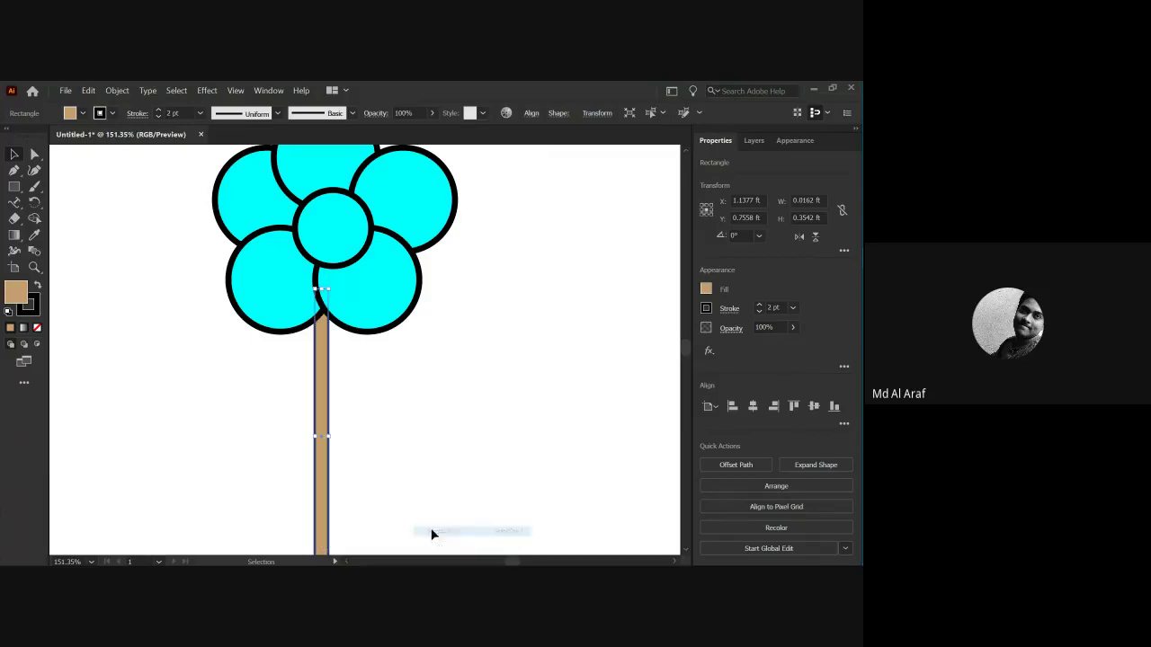
Zoom in and pan to check where the stem meets the flower.
click(419, 411)
key(z)
drag(317, 322, 411, 430)
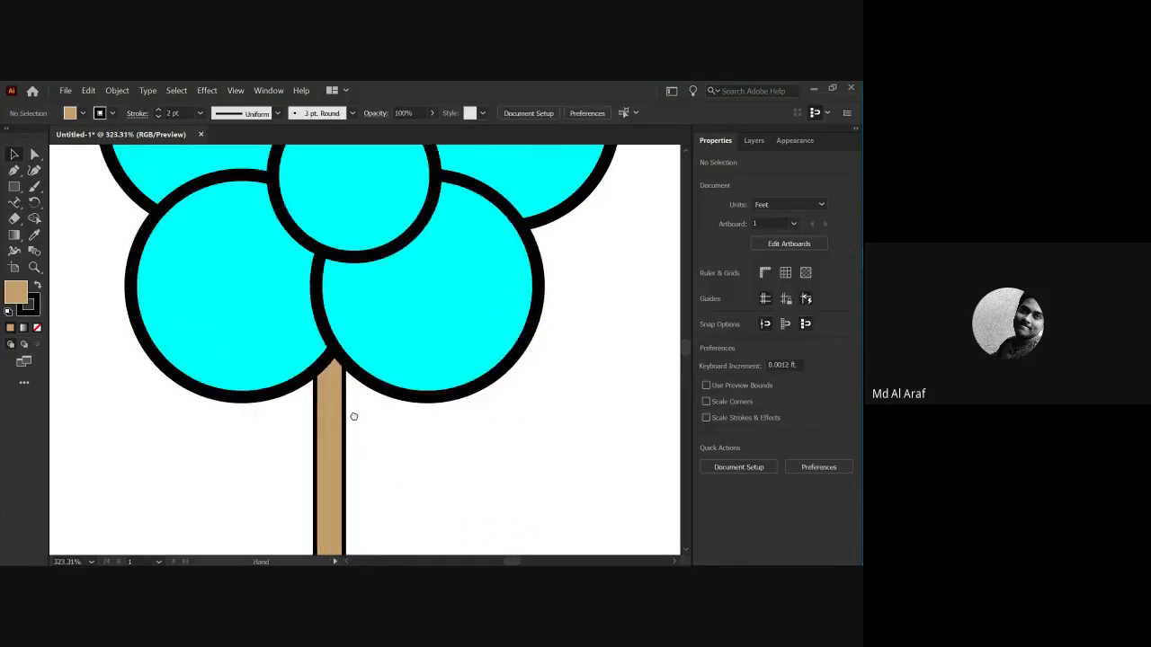
scroll(351, 414, up, 2)
key(v)
scroll(413, 449, down, 3)
drag(386, 462, 261, 342)
scroll(283, 360, down, 2)
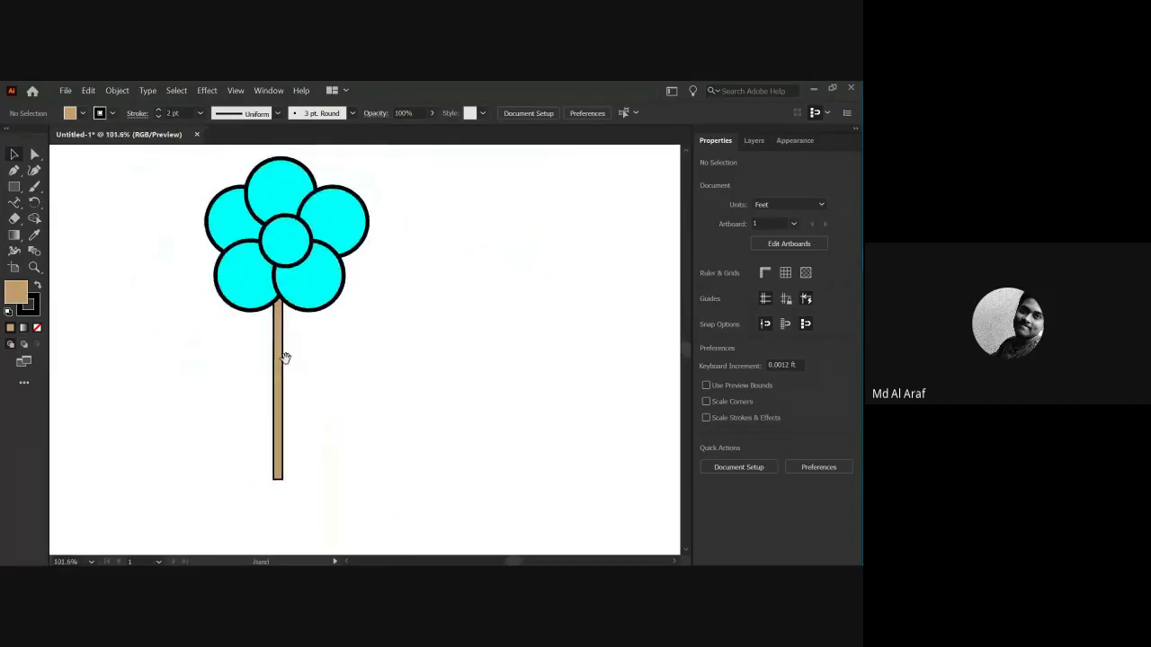
drag(162, 332, 174, 315)
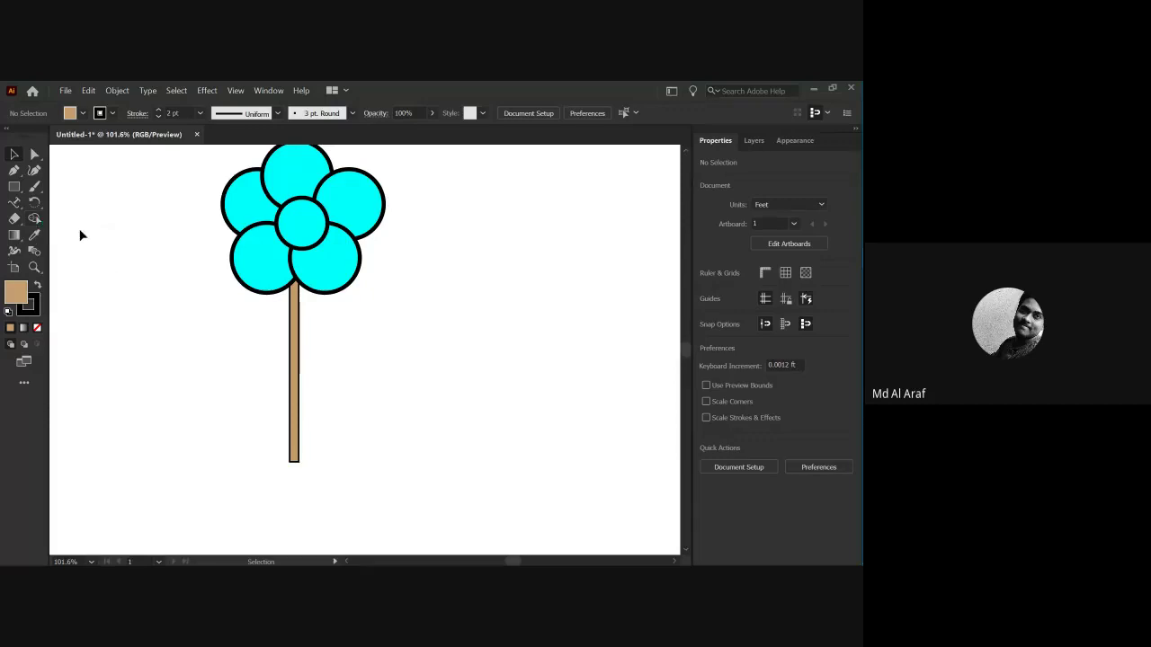
drag(115, 243, 214, 269)
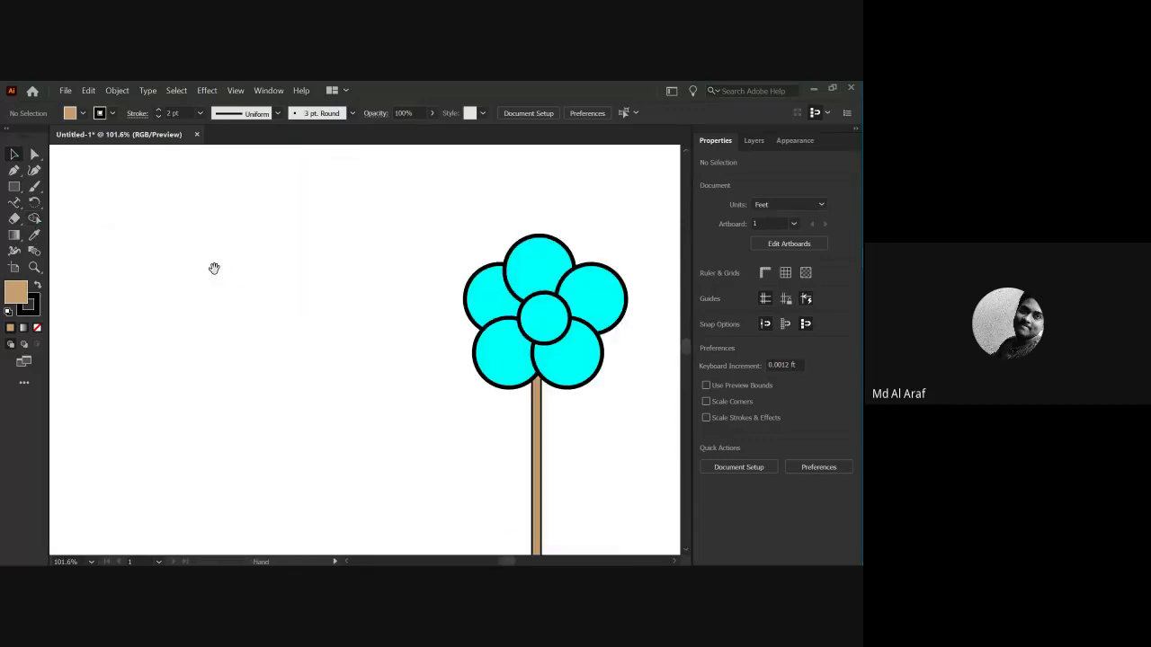
click(12, 187)
Draw a circle left of the flower and set its fill to None.
click(75, 204)
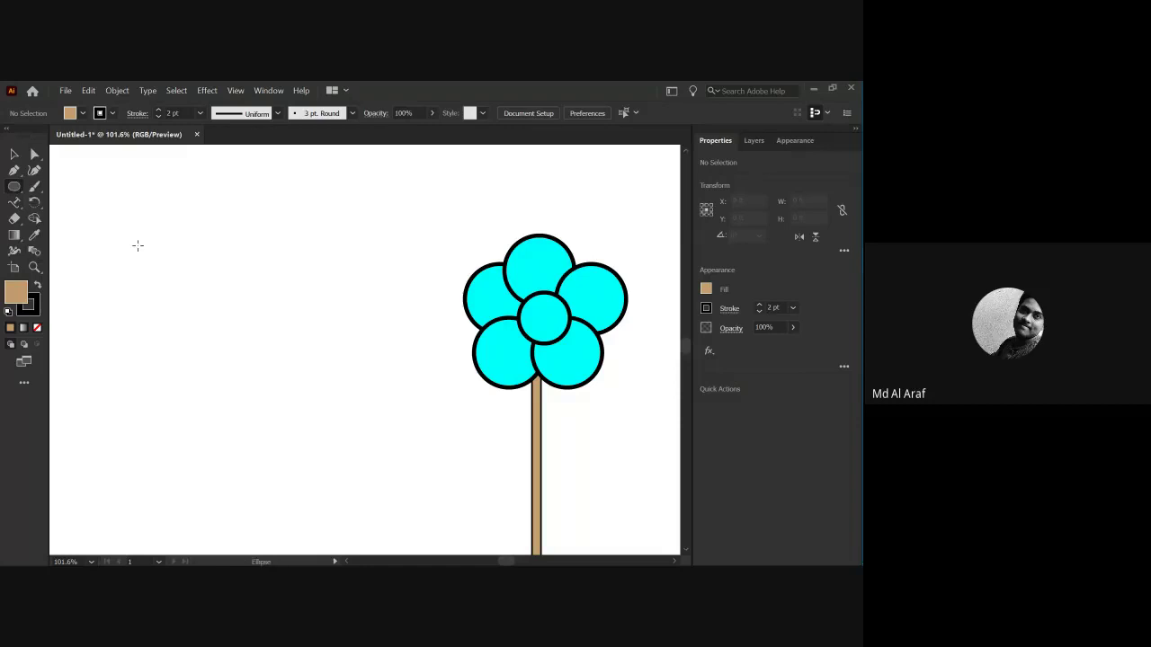
drag(131, 233, 229, 331)
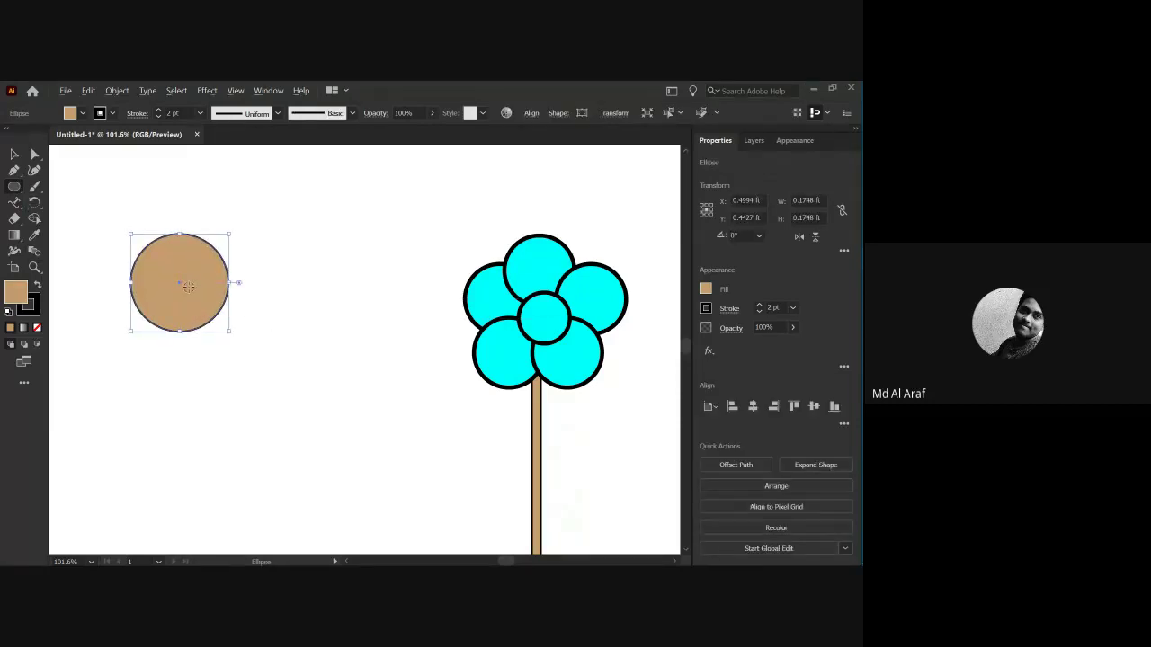
key(v)
click(90, 221)
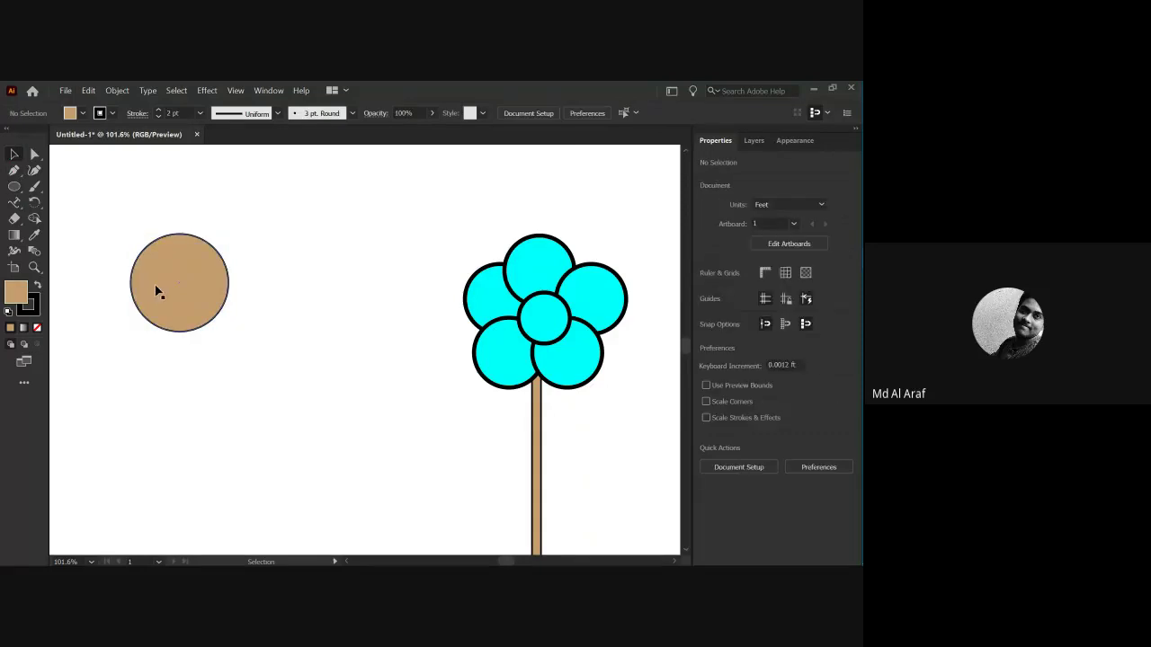
click(156, 290)
click(70, 112)
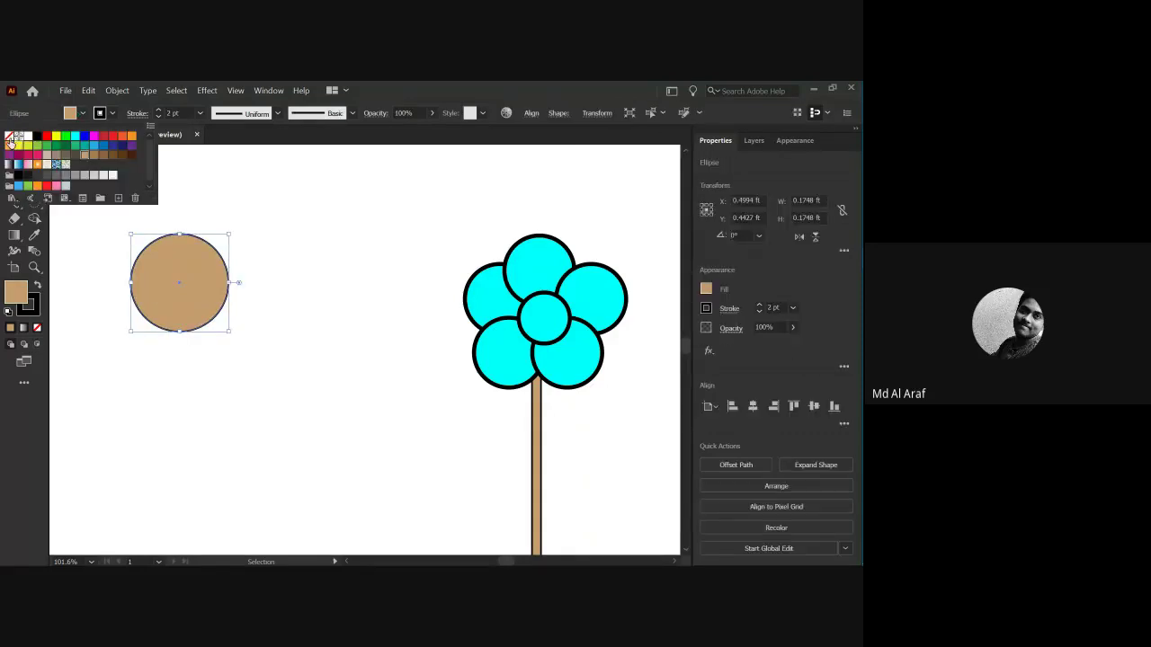
click(10, 140)
Alt-drag an overlapping copy of the circle to the right and select both circles.
click(121, 251)
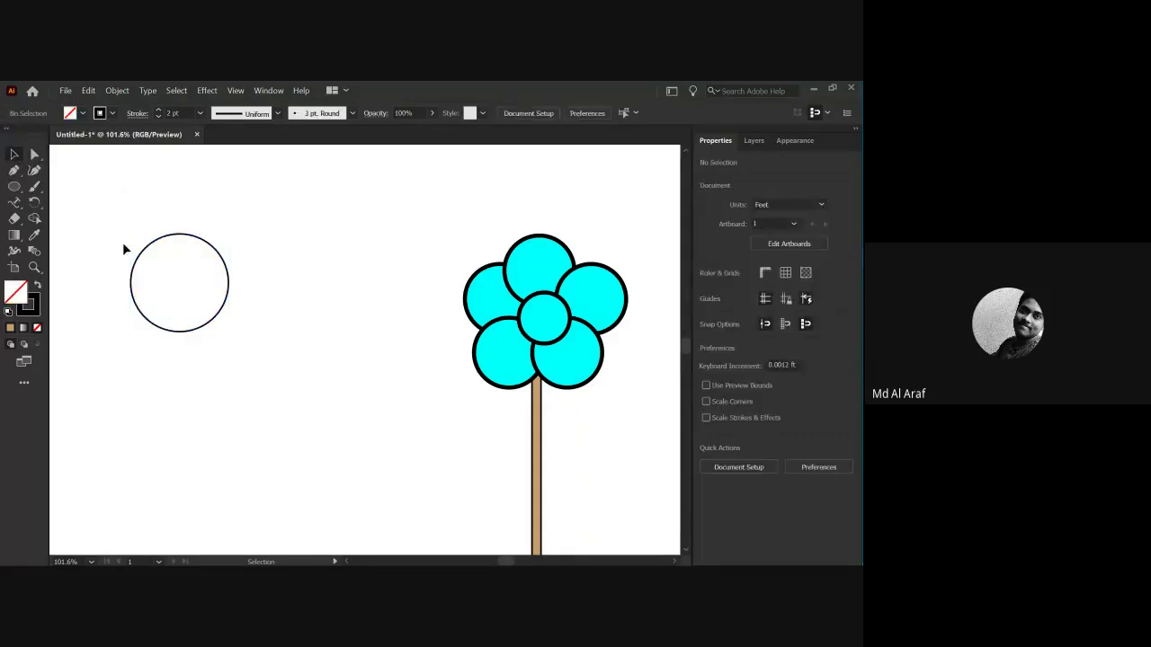
click(191, 295)
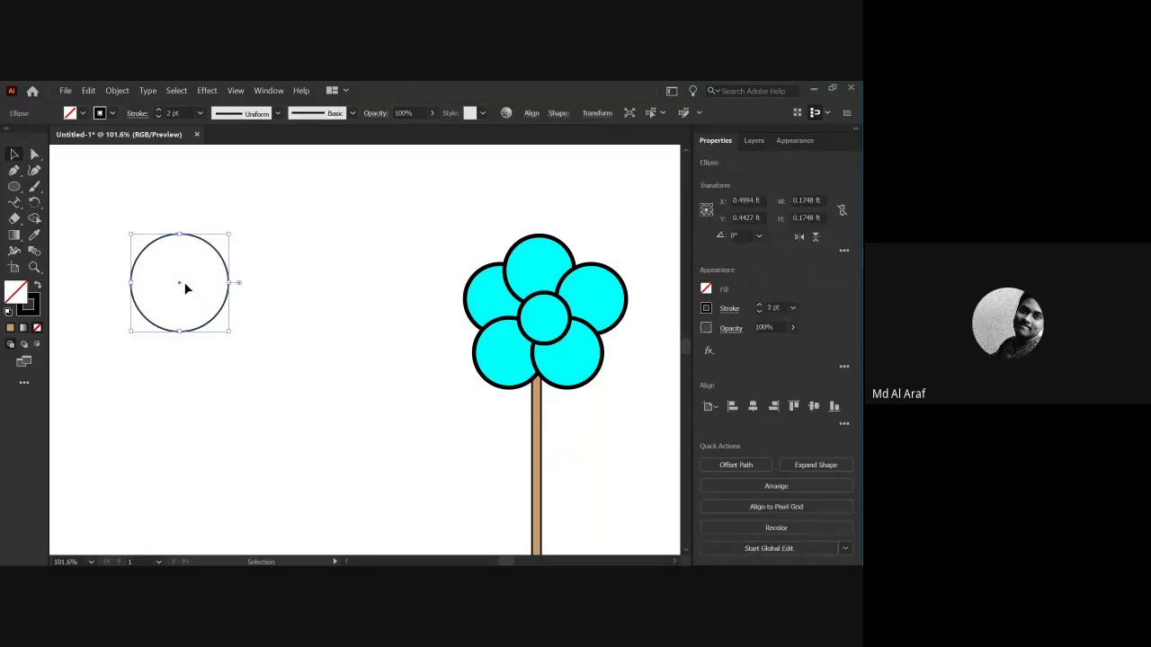
click(266, 279)
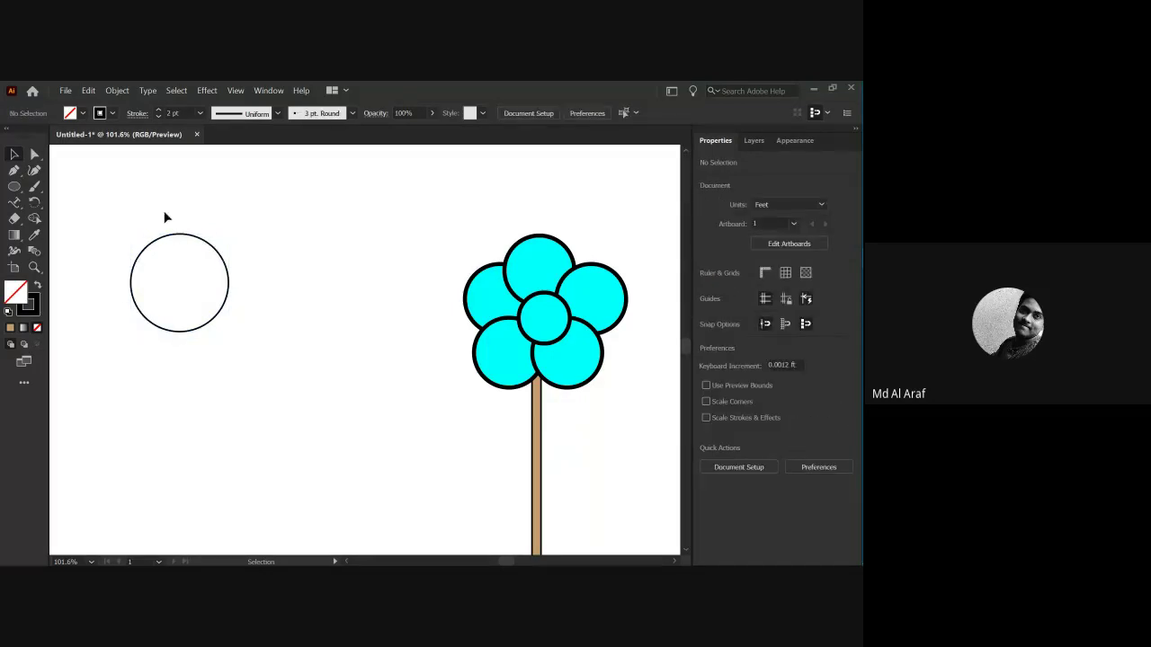
drag(165, 216, 197, 263)
click(259, 266)
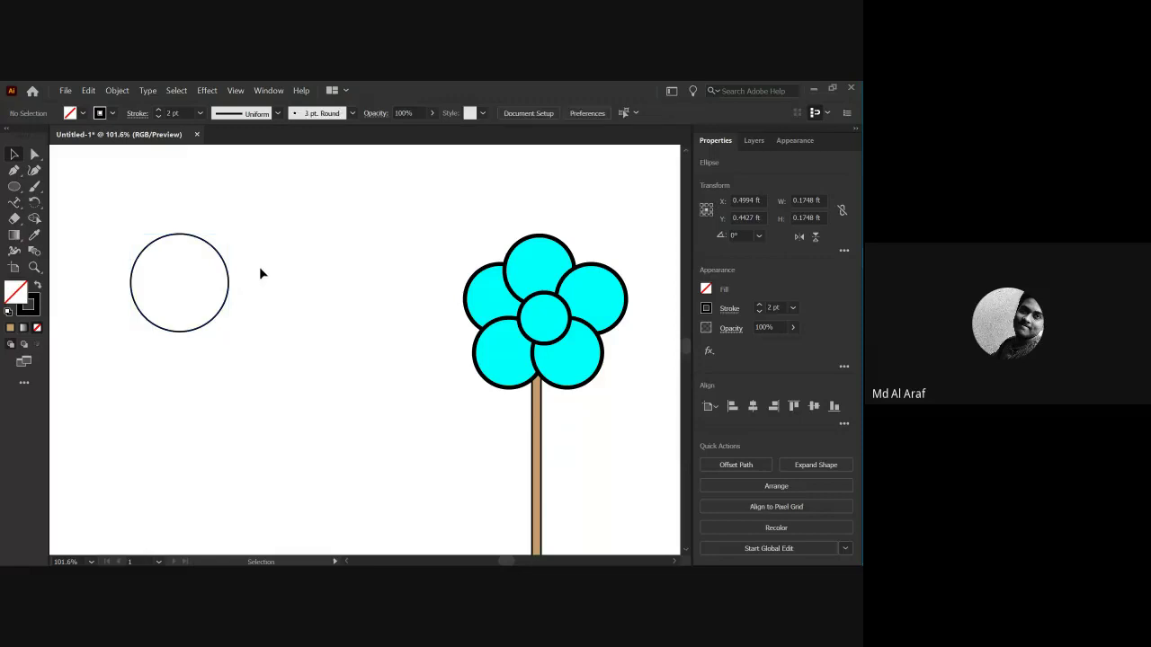
click(213, 268)
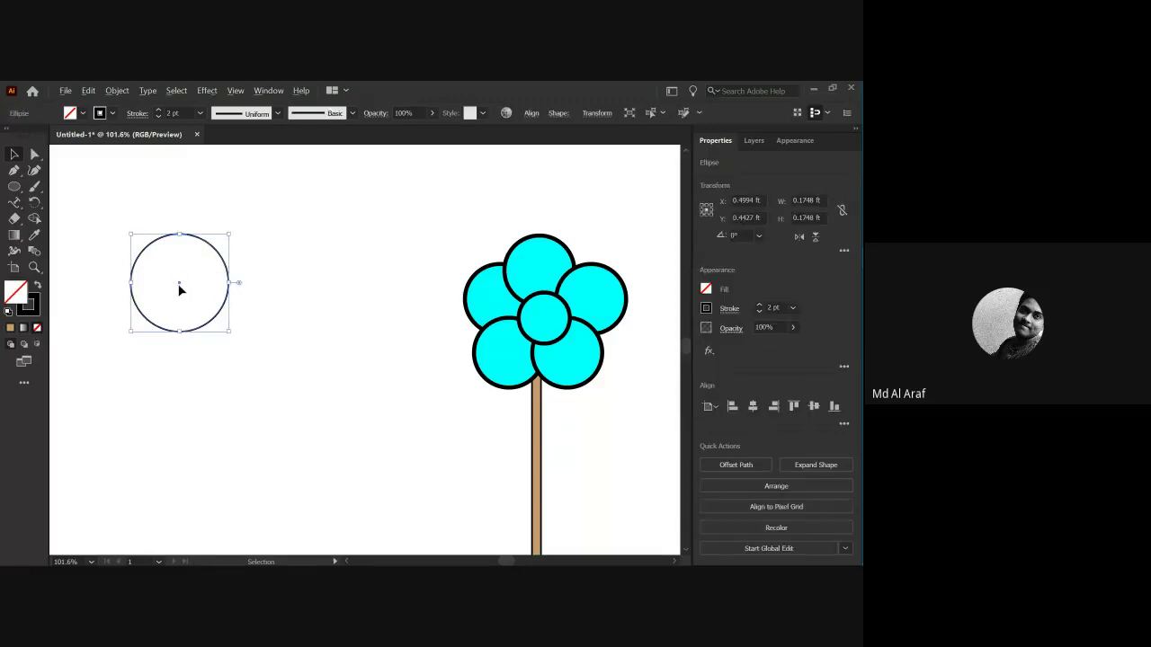
drag(180, 286, 252, 286)
drag(155, 224, 243, 312)
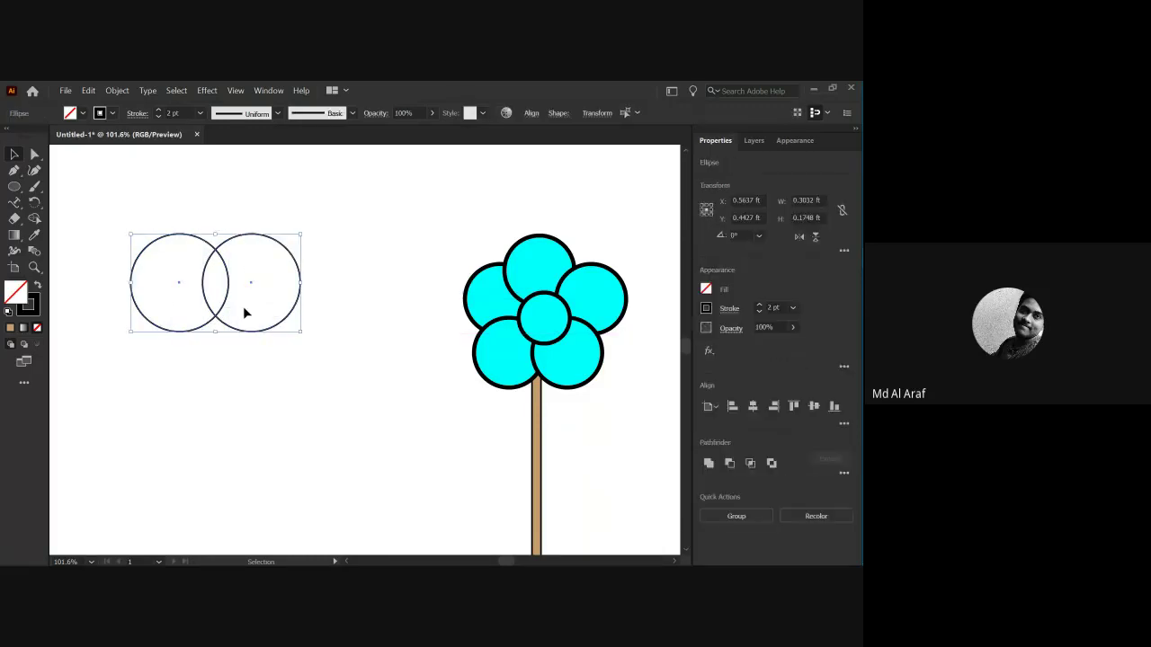
alt+scroll(209, 297, up, 3)
scroll(252, 306, up, 1)
Try a magenta outline on the circles, then undo the stray freehand stroke.
key(b)
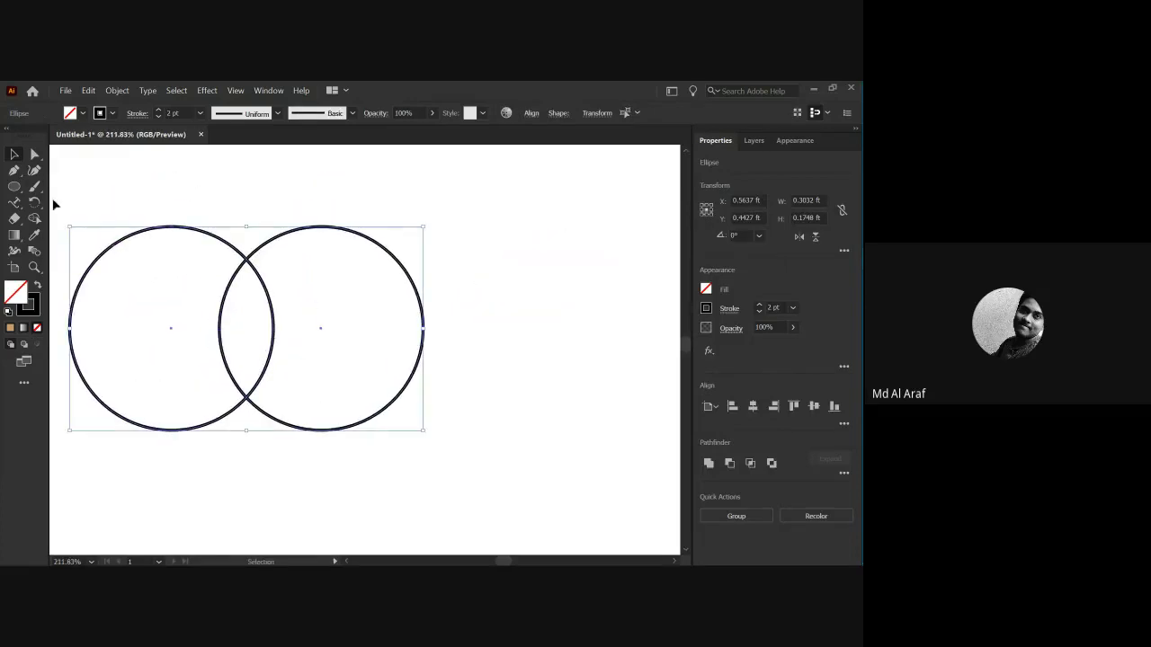
click(101, 113)
click(97, 142)
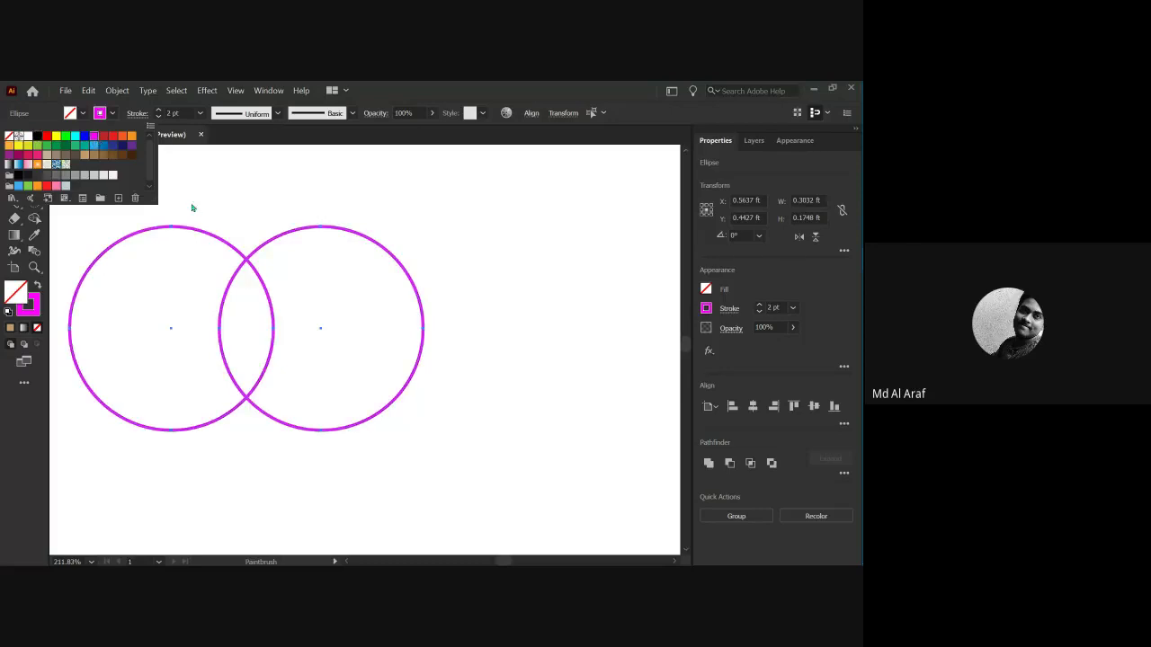
mouse_move(205, 301)
mouse_down()
mouse_move(226, 261)
mouse_move(309, 312)
mouse_move(218, 384)
mouse_move(199, 304)
mouse_move(237, 274)
mouse_move(270, 289)
mouse_move(287, 381)
mouse_move(201, 304)
mouse_move(237, 228)
mouse_move(261, 276)
mouse_move(276, 366)
mouse_move(227, 300)
mouse_move(251, 250)
mouse_move(274, 339)
mouse_move(260, 361)
mouse_up()
key(ctrl+z)
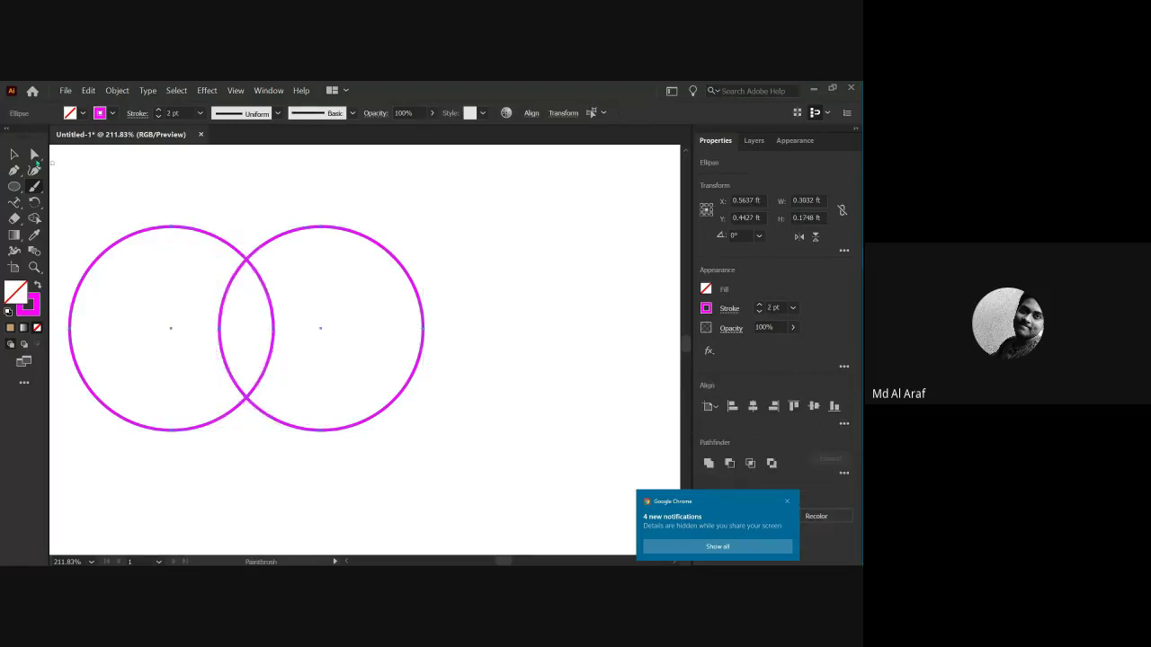
Select both circles and change their outline stroke to green.
key(v)
click(216, 223)
key(ctrl+a)
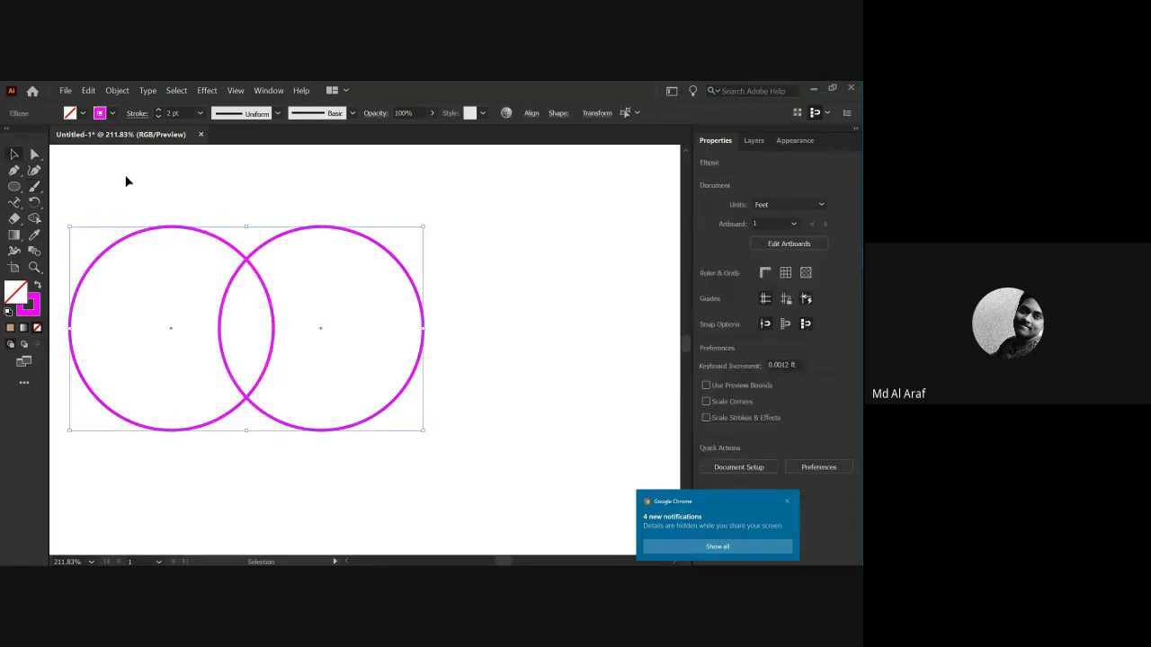
click(112, 114)
click(74, 135)
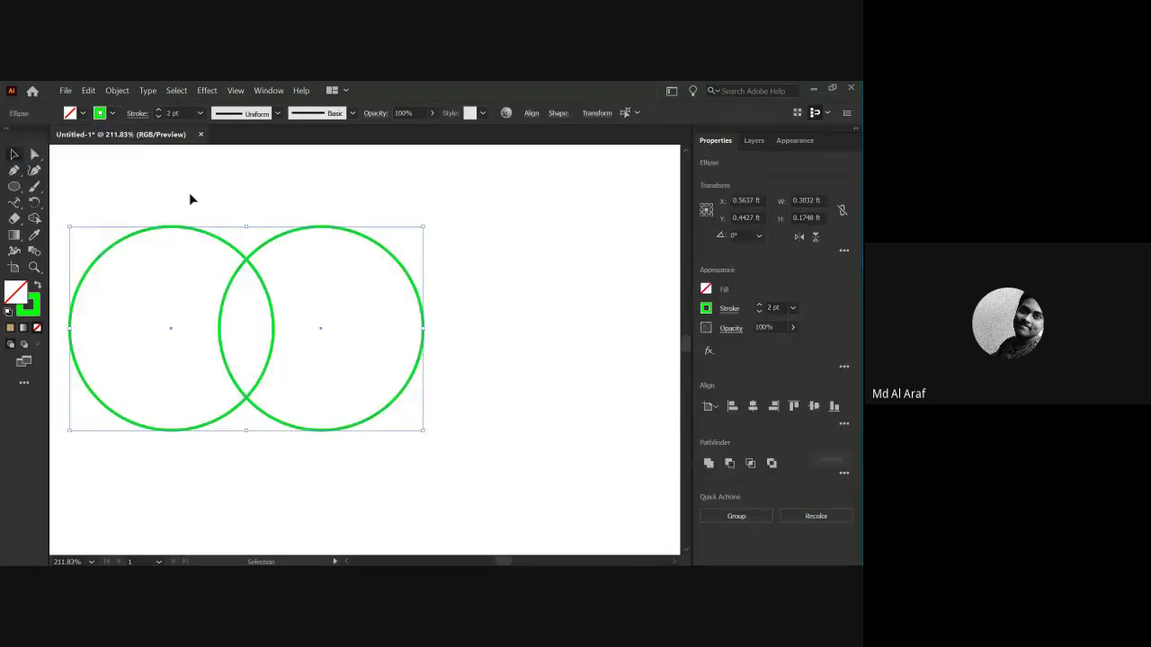
click(93, 198)
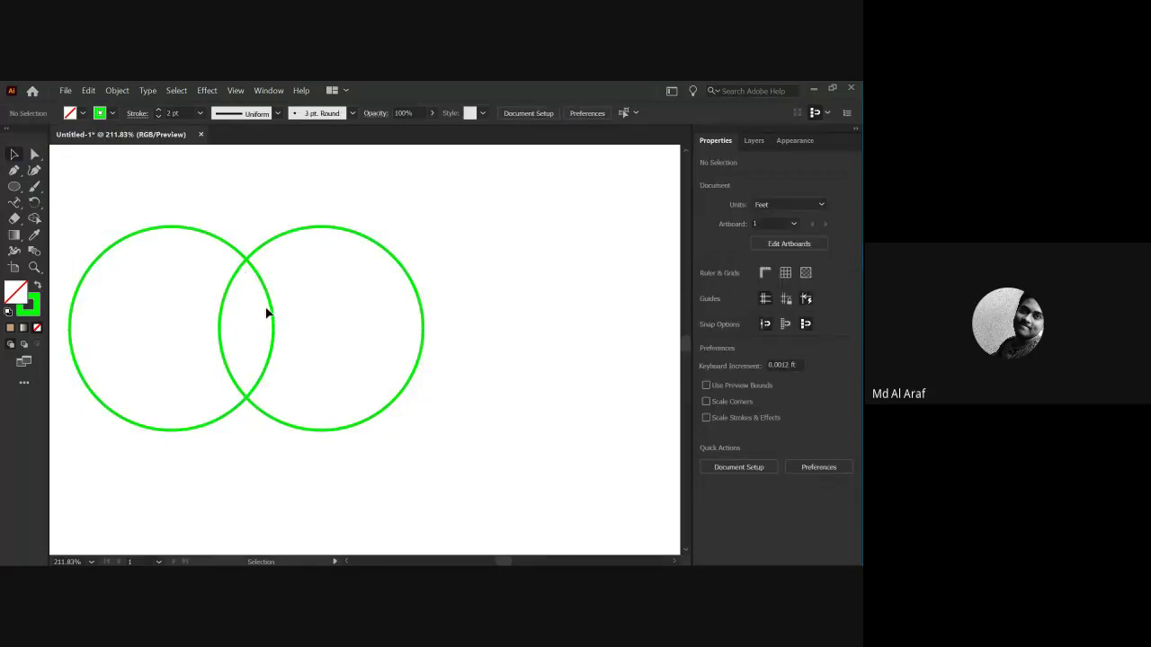
drag(180, 203, 332, 452)
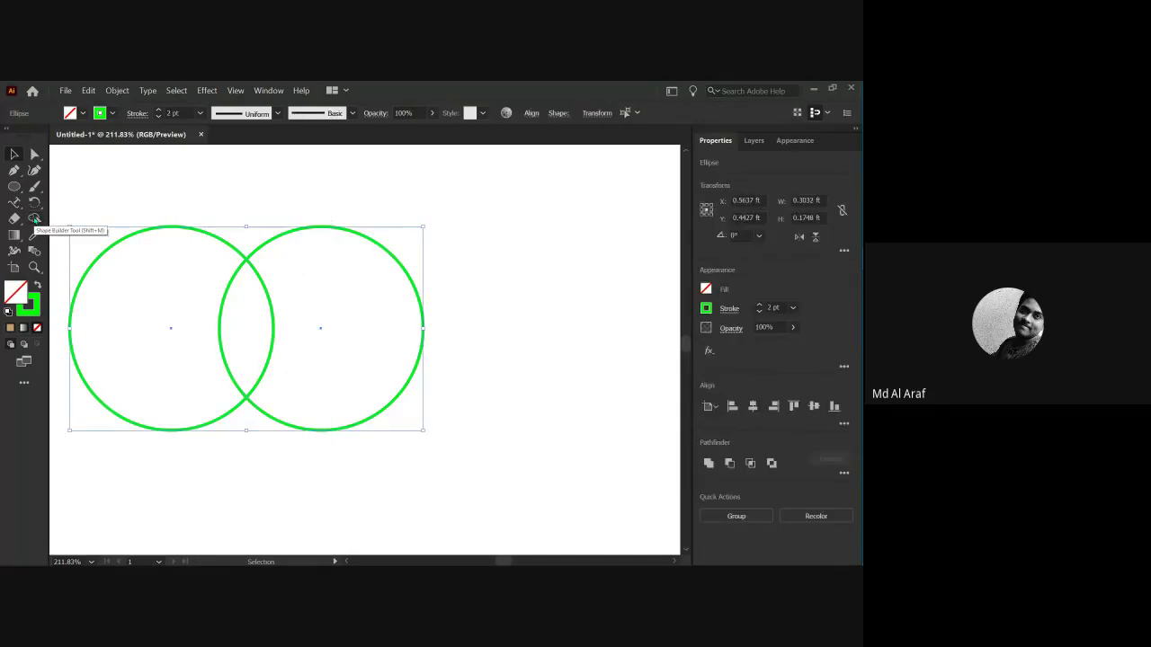
With Shape Builder, delete both circles' outer crescents, leaving only the lens-shaped overlap.
click(34, 218)
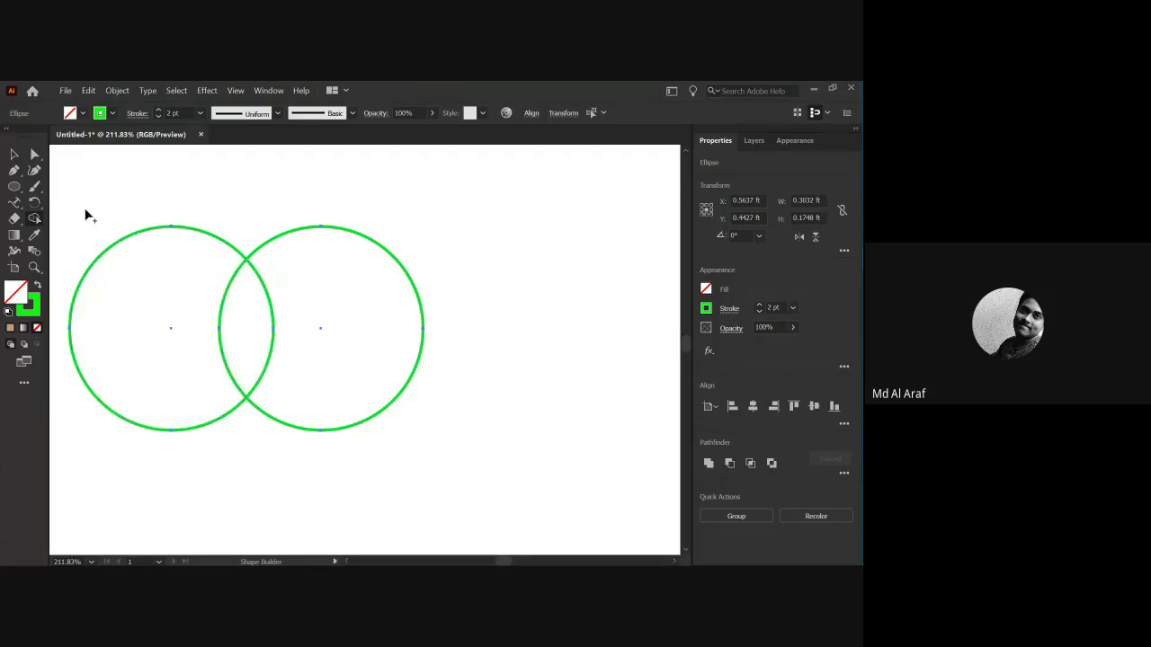
alt+click(144, 257)
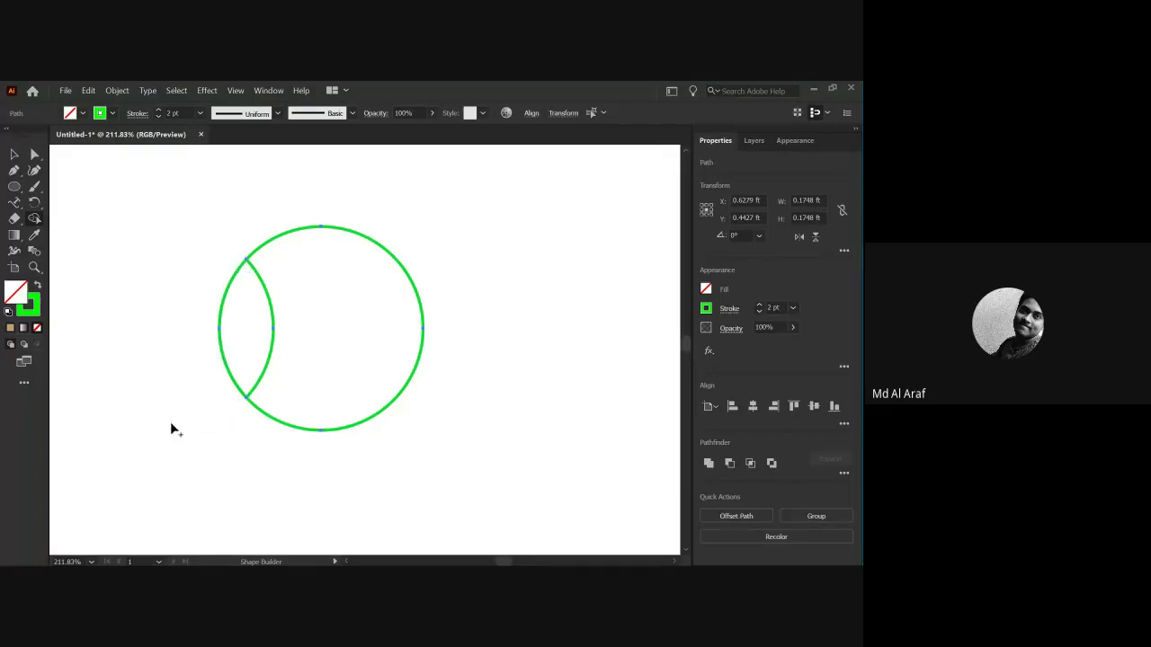
alt+click(330, 297)
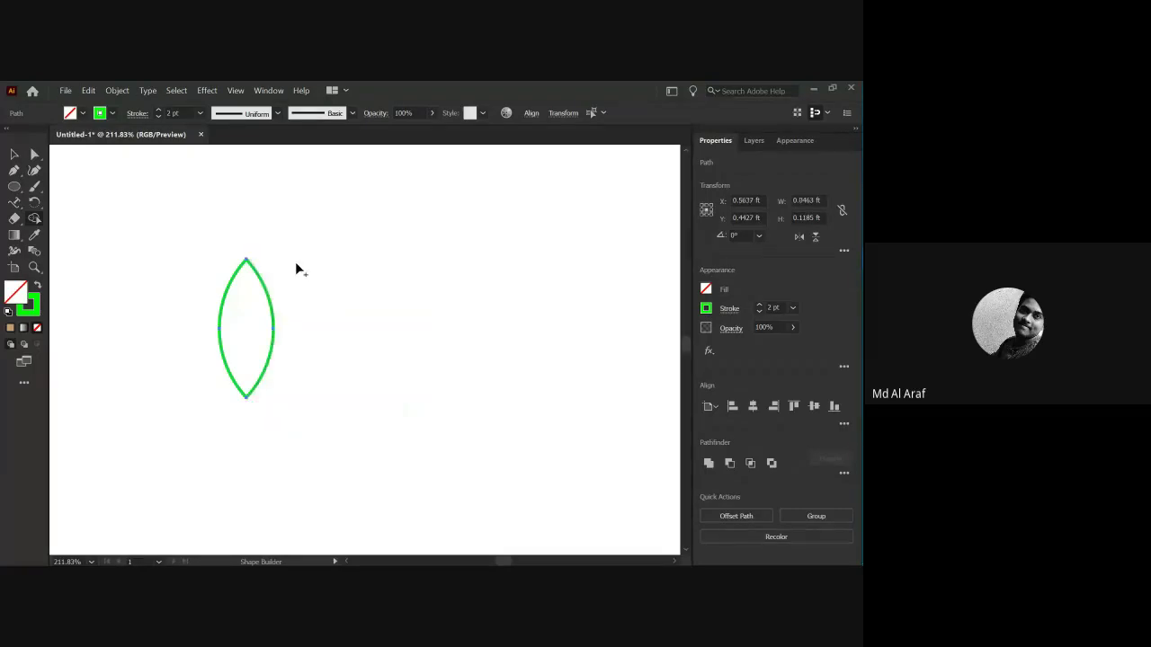
click(15, 154)
scroll(319, 318, down, 1)
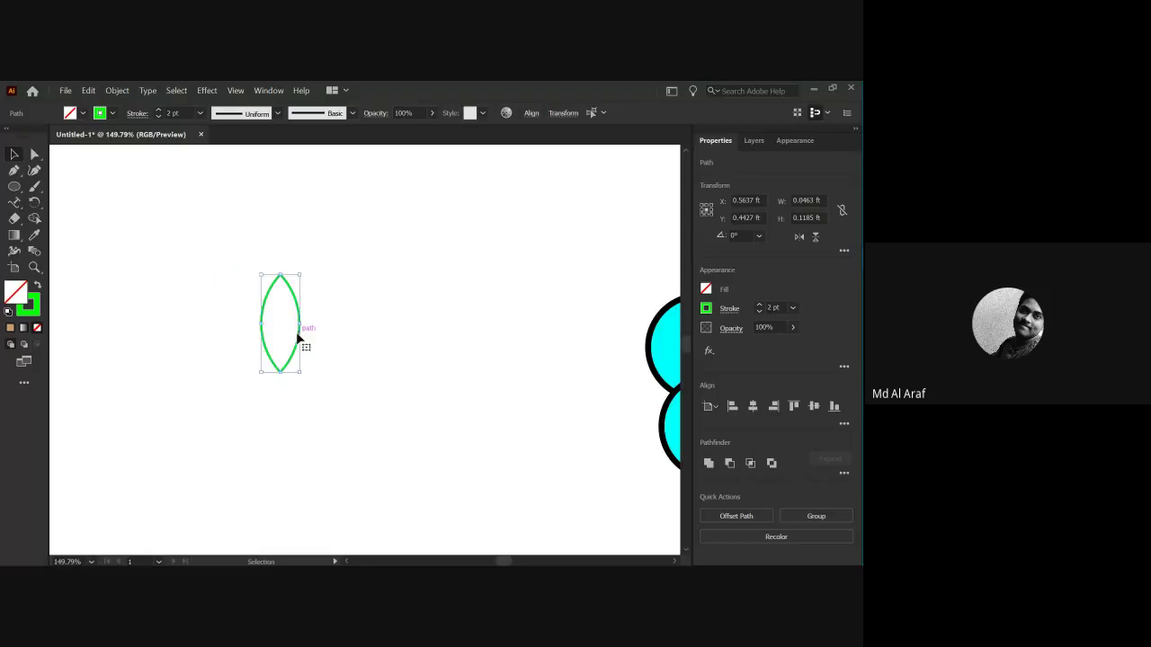
Fill the lens shape with green.
drag(339, 371, 338, 369)
click(82, 114)
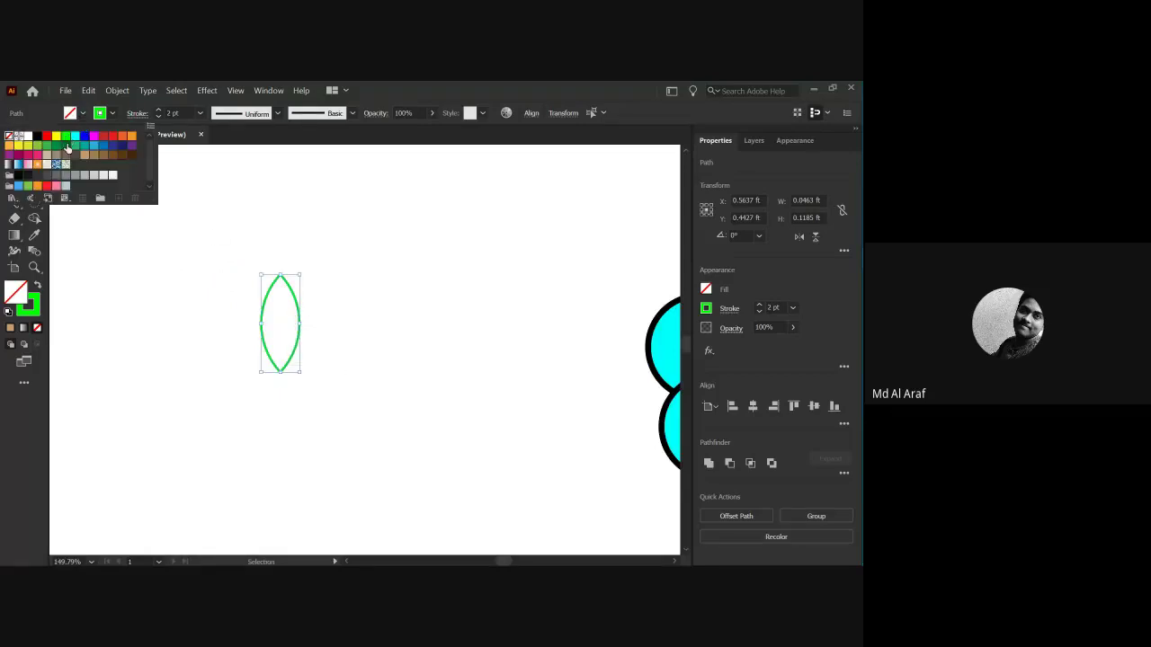
click(75, 146)
click(160, 285)
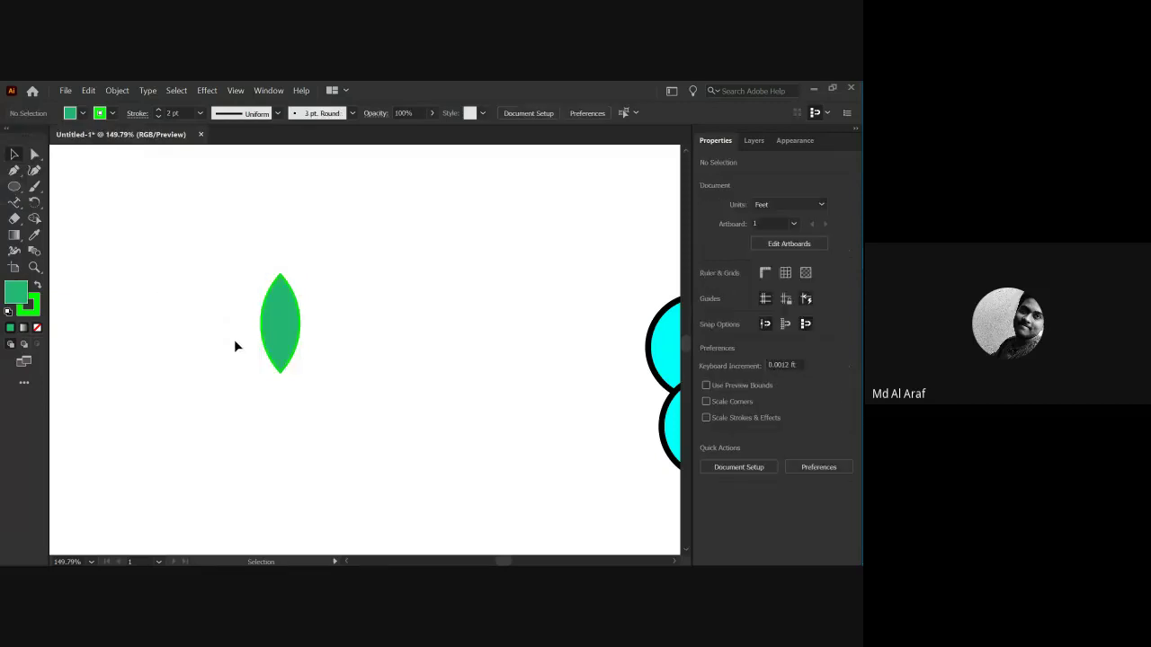
Duplicate the lens and place both leaves angled on either side of the stem.
drag(274, 349, 343, 365)
scroll(300, 413, down, 5)
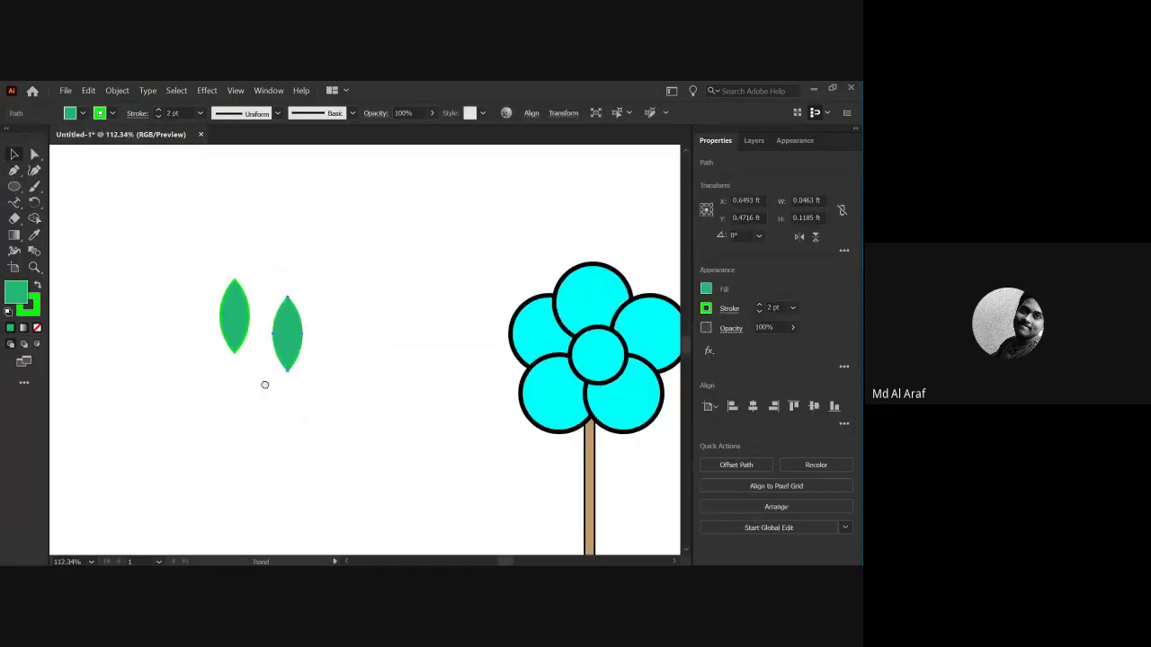
drag(285, 393, 230, 345)
drag(228, 299, 537, 394)
drag(497, 443, 493, 437)
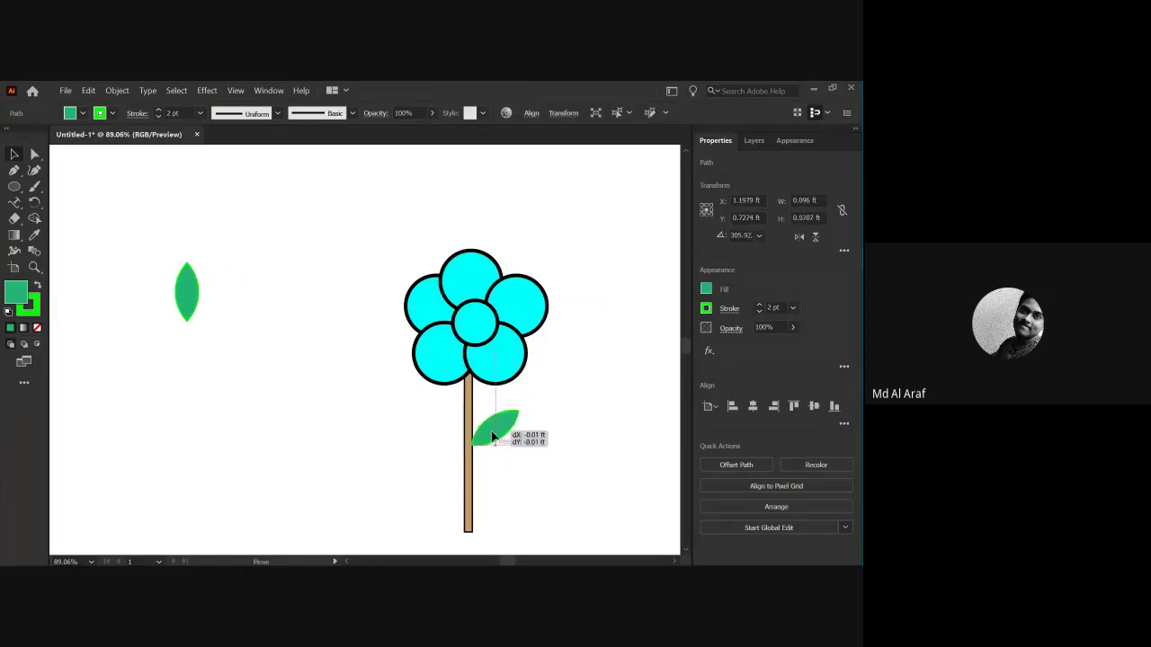
click(375, 429)
drag(183, 284, 457, 453)
Select all six flower-head circles and change their cyan fill to red.
click(394, 448)
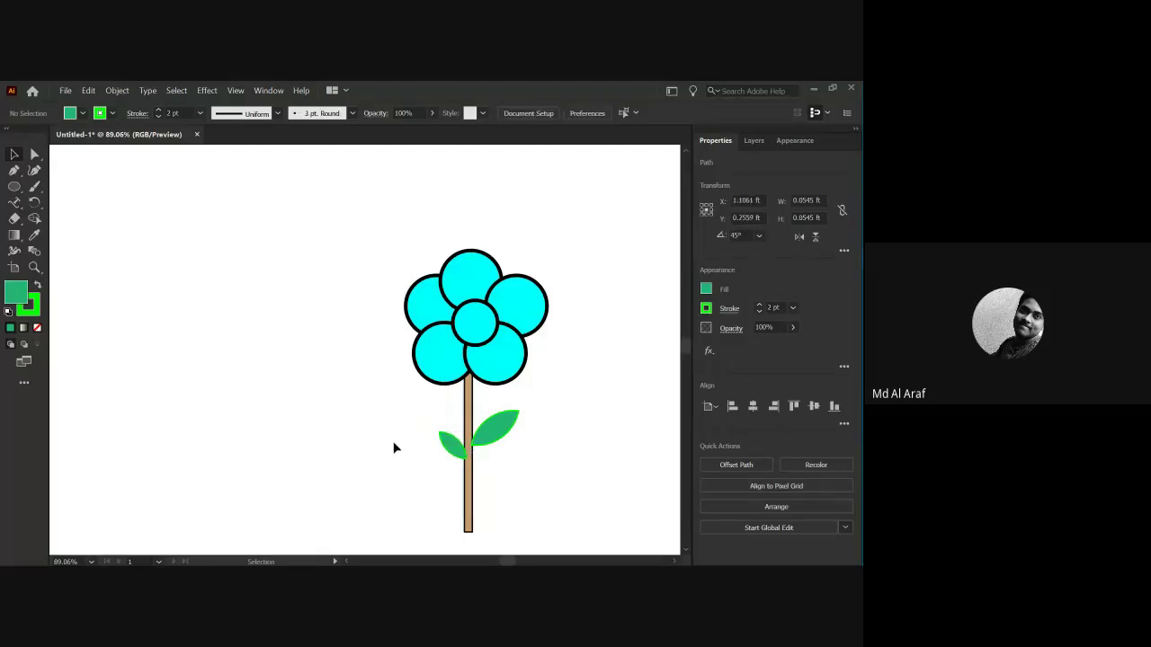
click(442, 319)
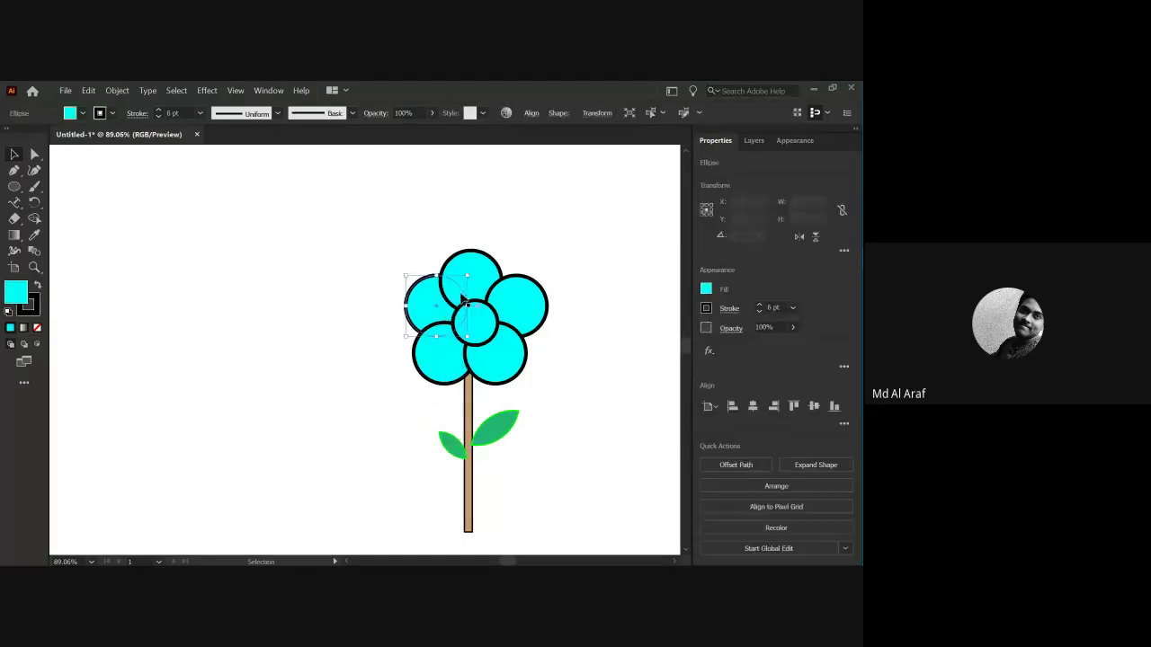
click(372, 259)
drag(358, 250, 531, 344)
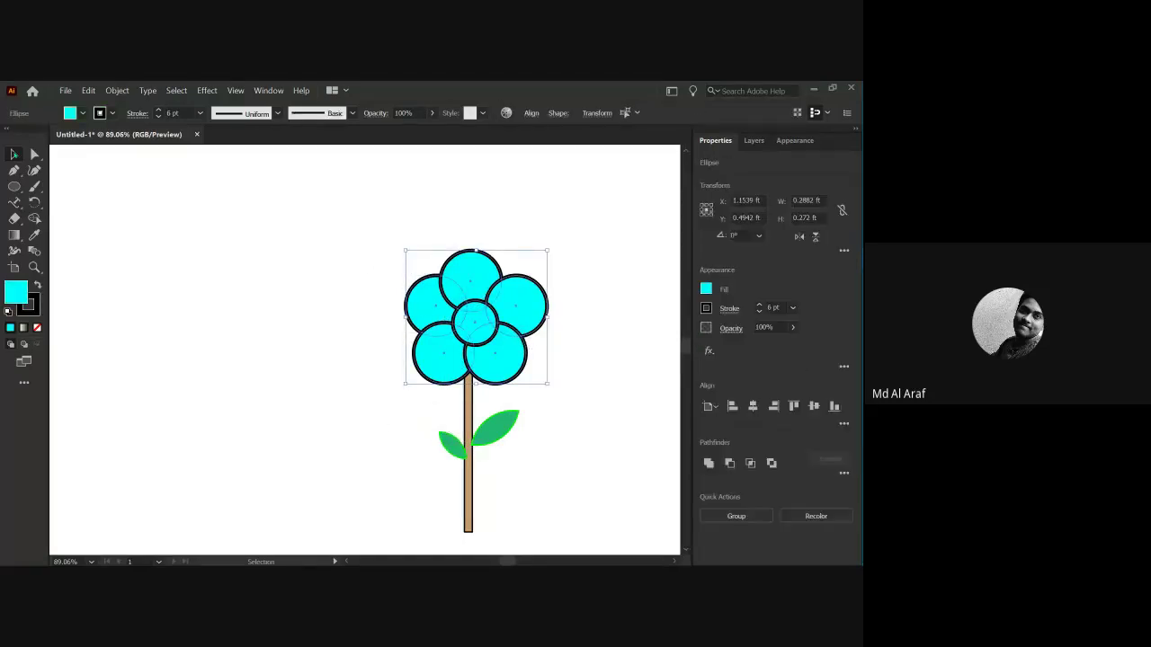
click(82, 114)
click(111, 142)
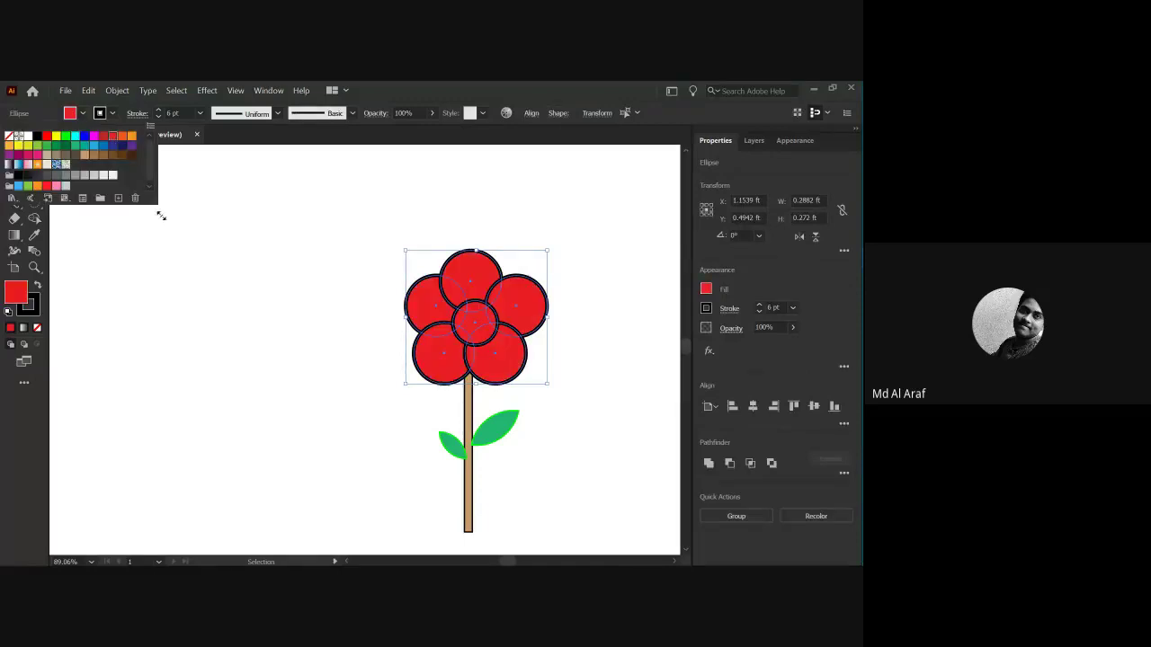
click(213, 222)
key(ctrl+shift+a)
drag(419, 358, 298, 398)
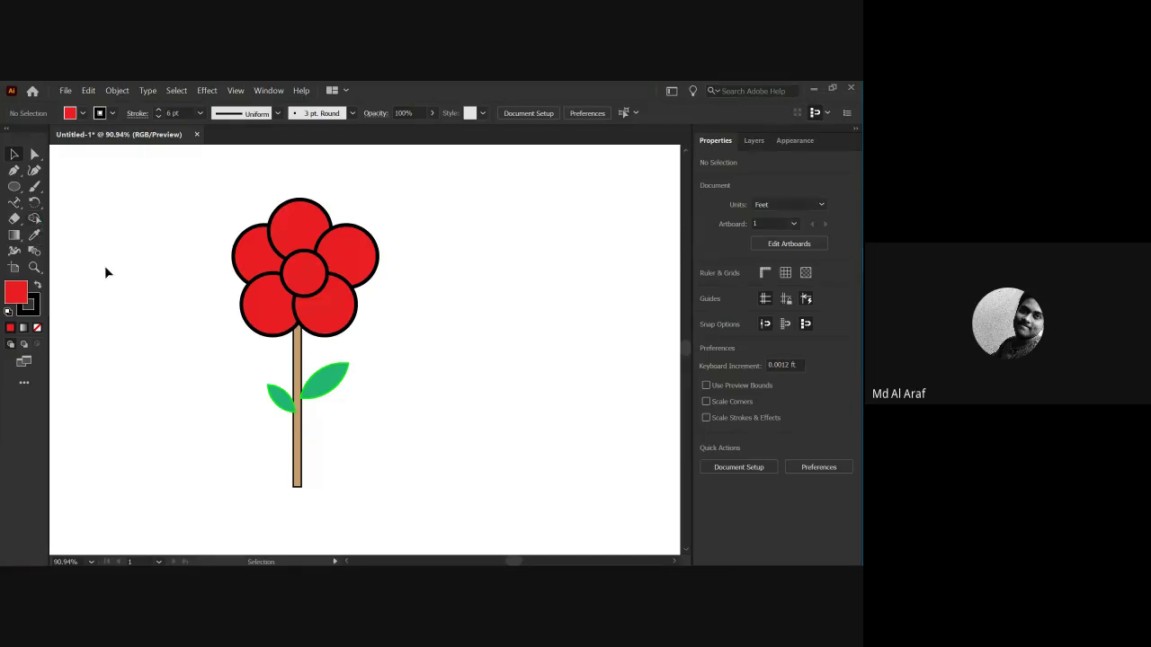
key(space)
drag(221, 329, 201, 323)
scroll(234, 326, down, 3)
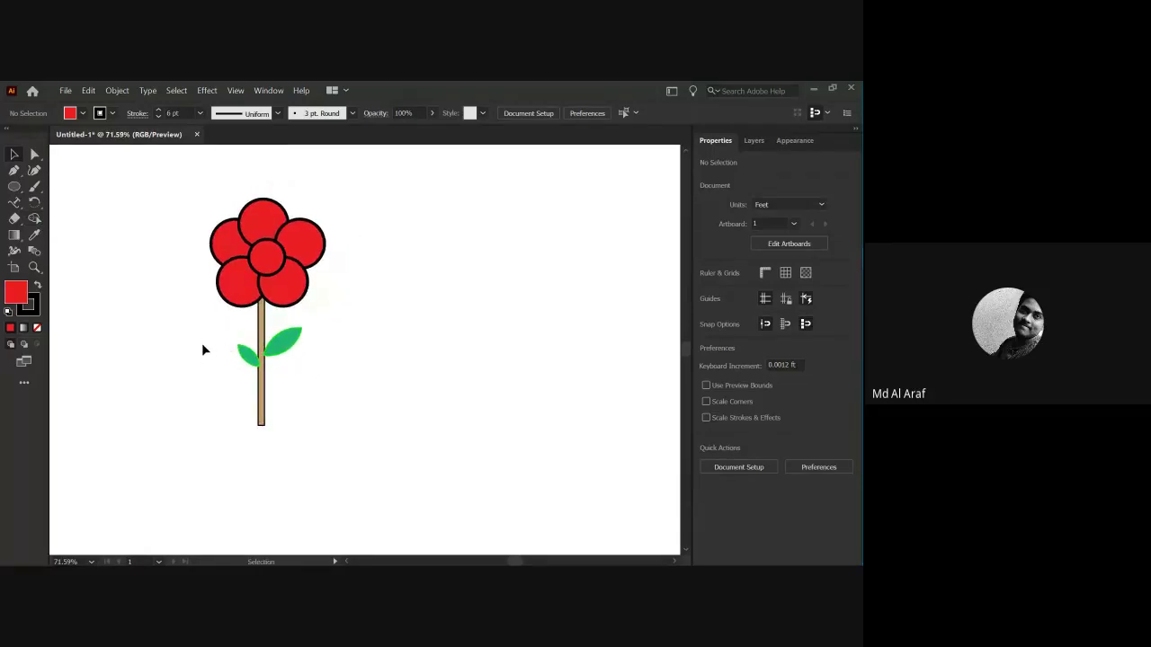
Delete the whole flower and replace the placeholder text with the title 'home Work:'.
drag(167, 226, 402, 465)
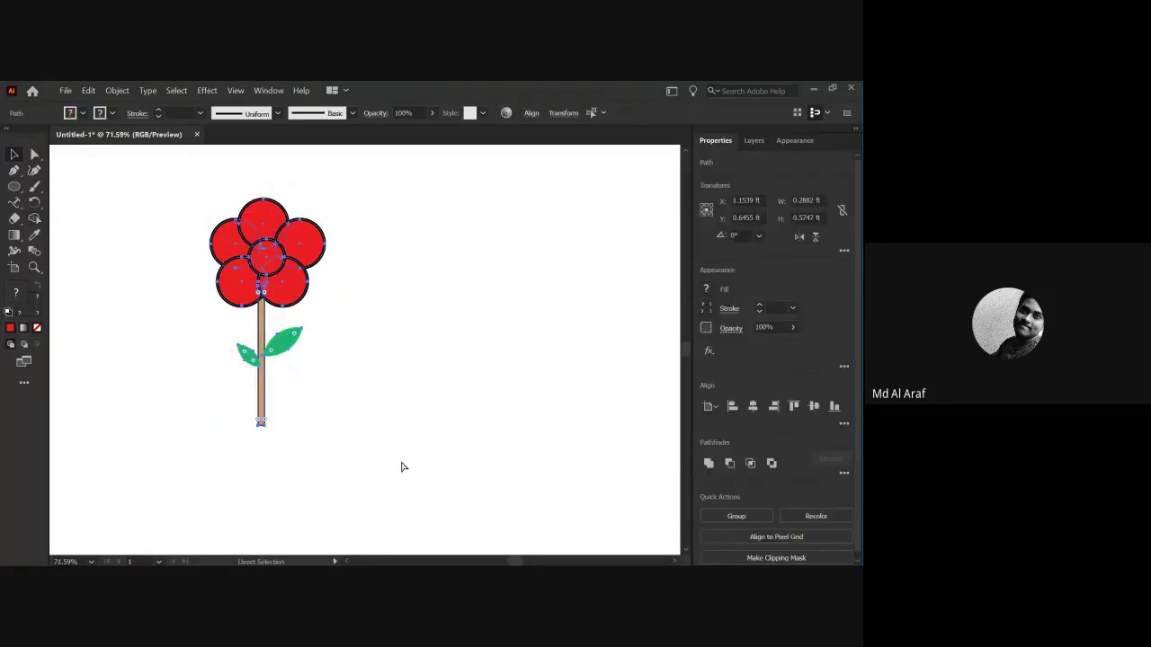
key(Delete)
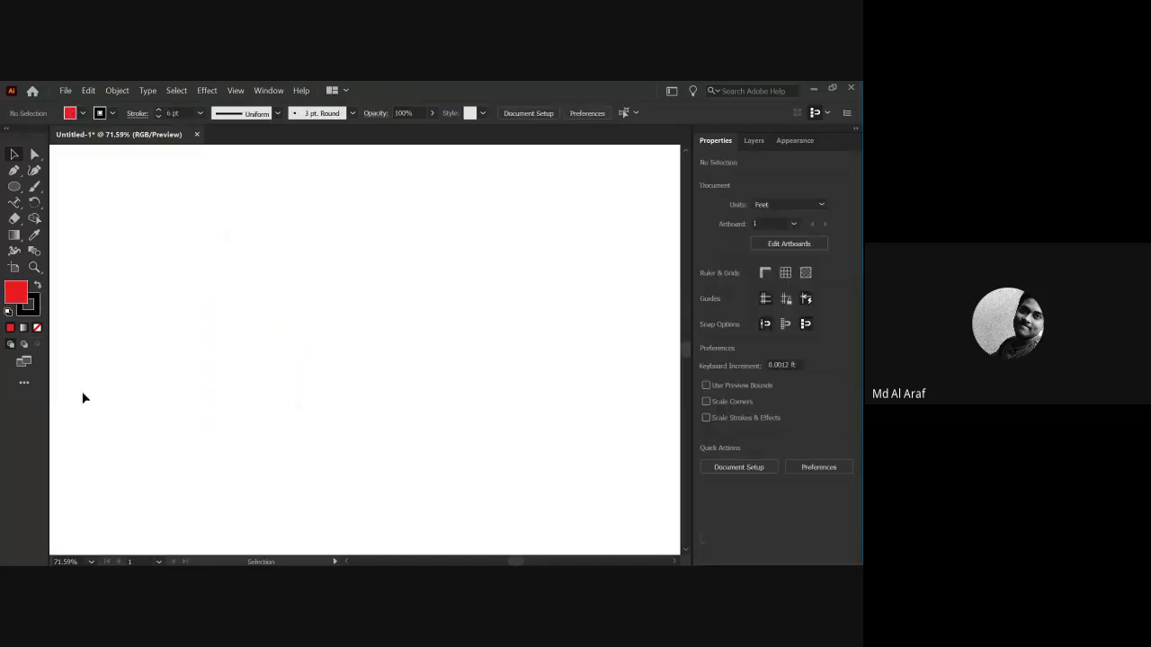
drag(14, 202, 319, 268)
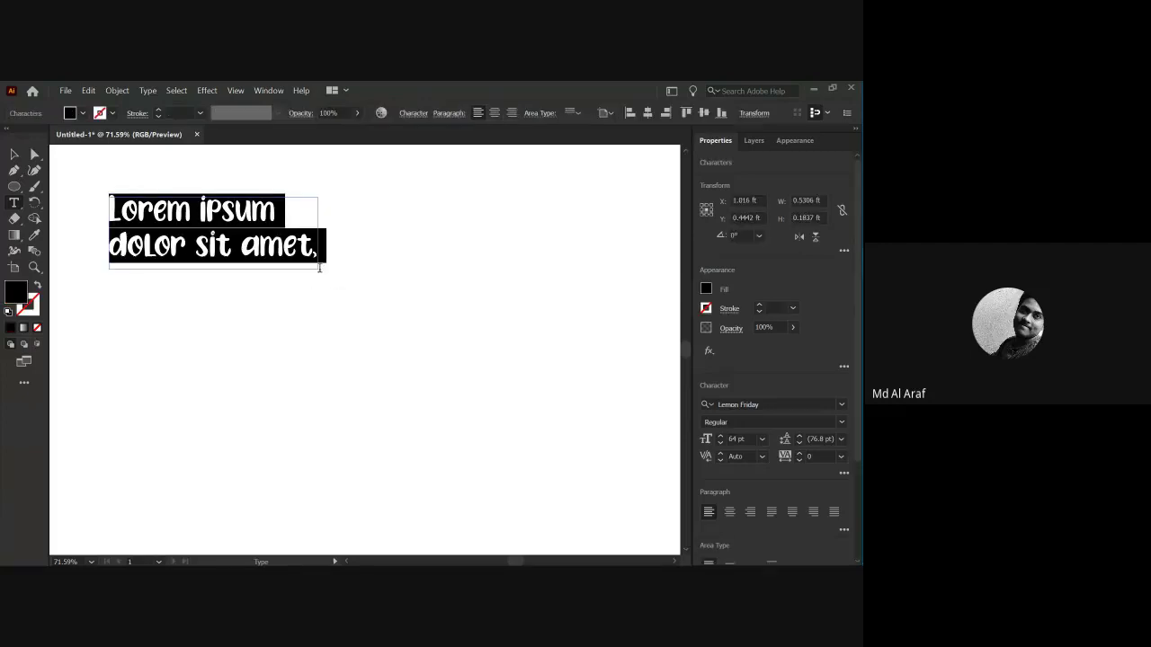
text(home )
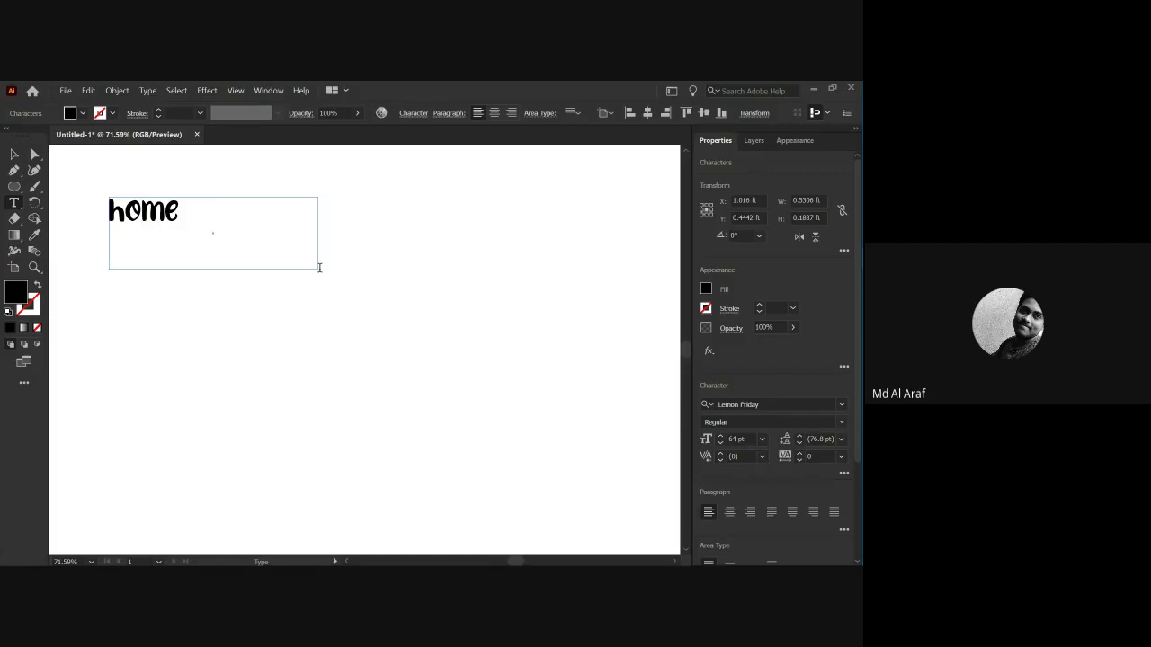
text(Work:)
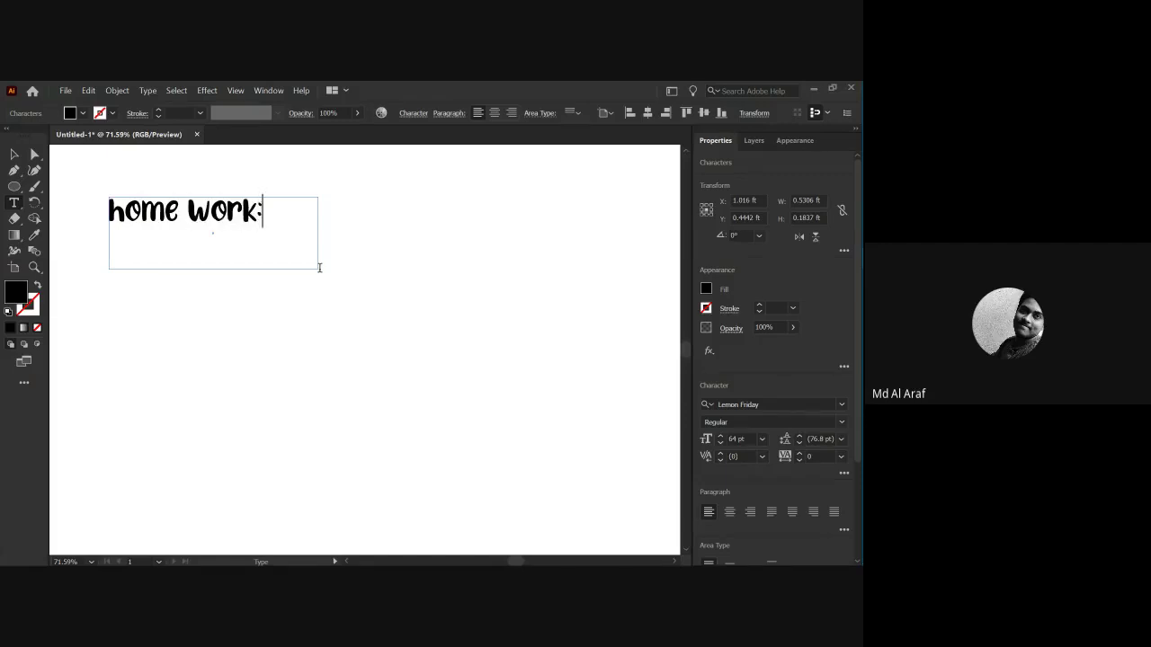
click(15, 153)
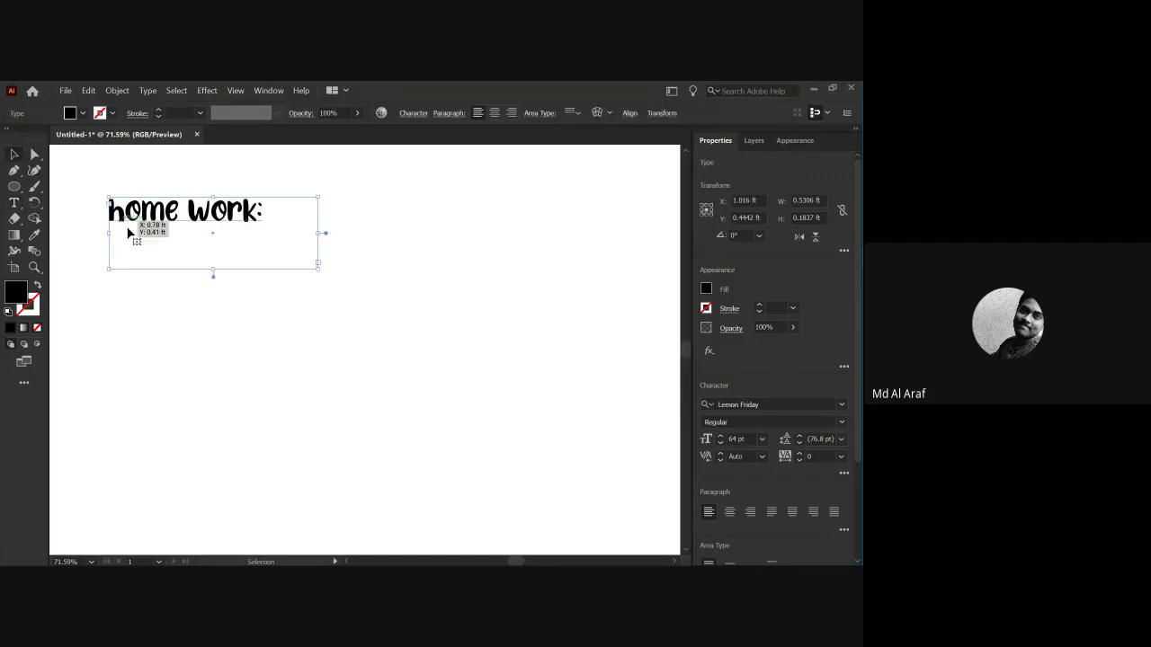
click(172, 286)
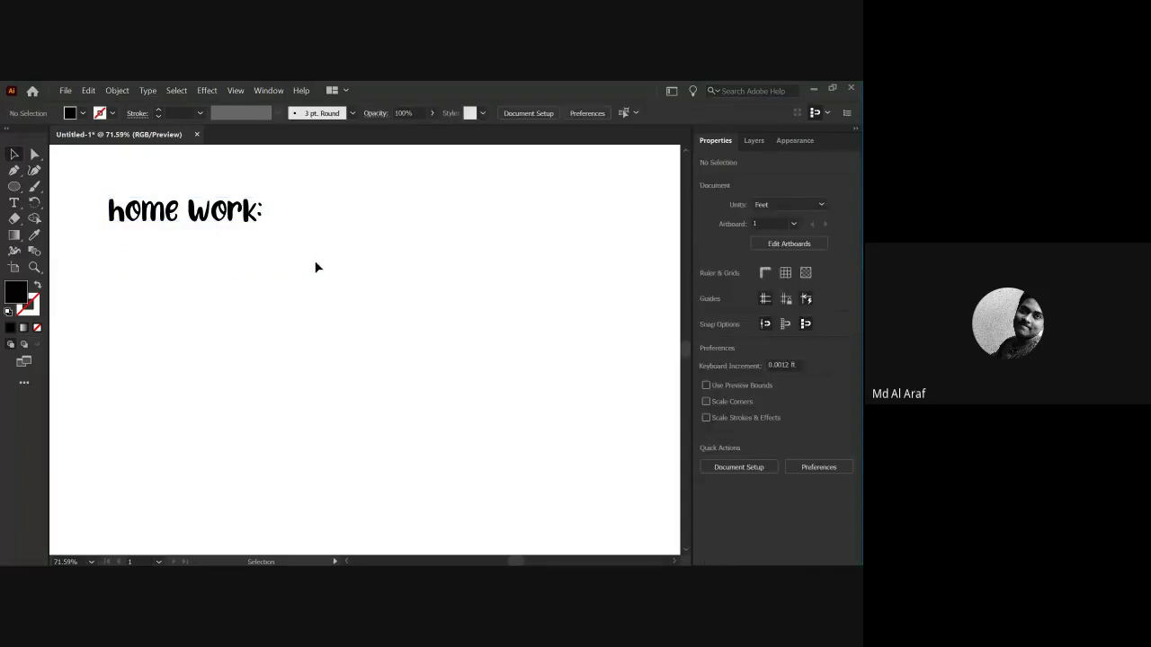
drag(108, 195, 321, 267)
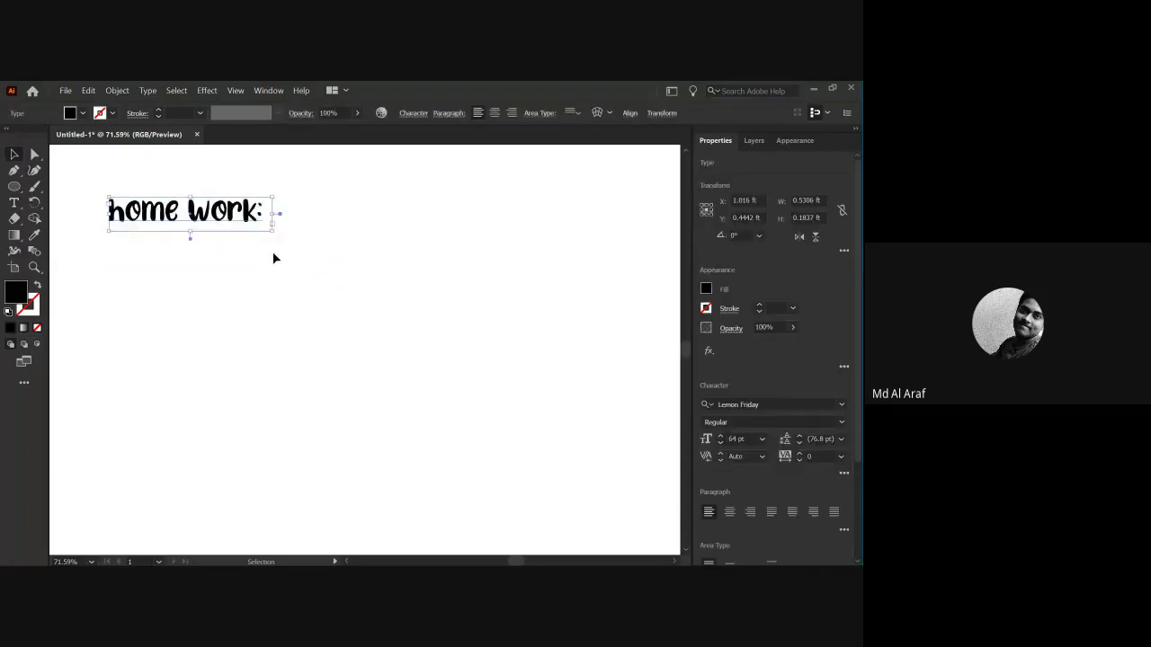
click(274, 259)
Draw a black rectangle below the title.
drag(13, 186, 13, 186)
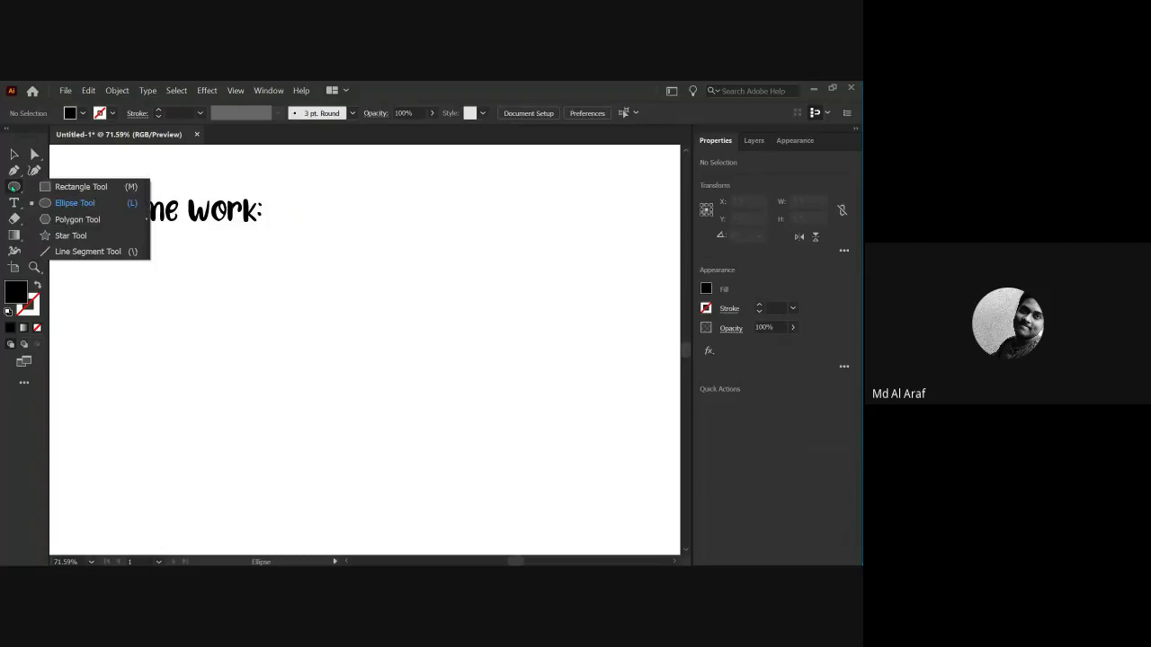
click(72, 185)
mouse_move(256, 250)
mouse_down()
mouse_move(322, 315)
mouse_move(460, 313)
mouse_move(478, 376)
mouse_up()
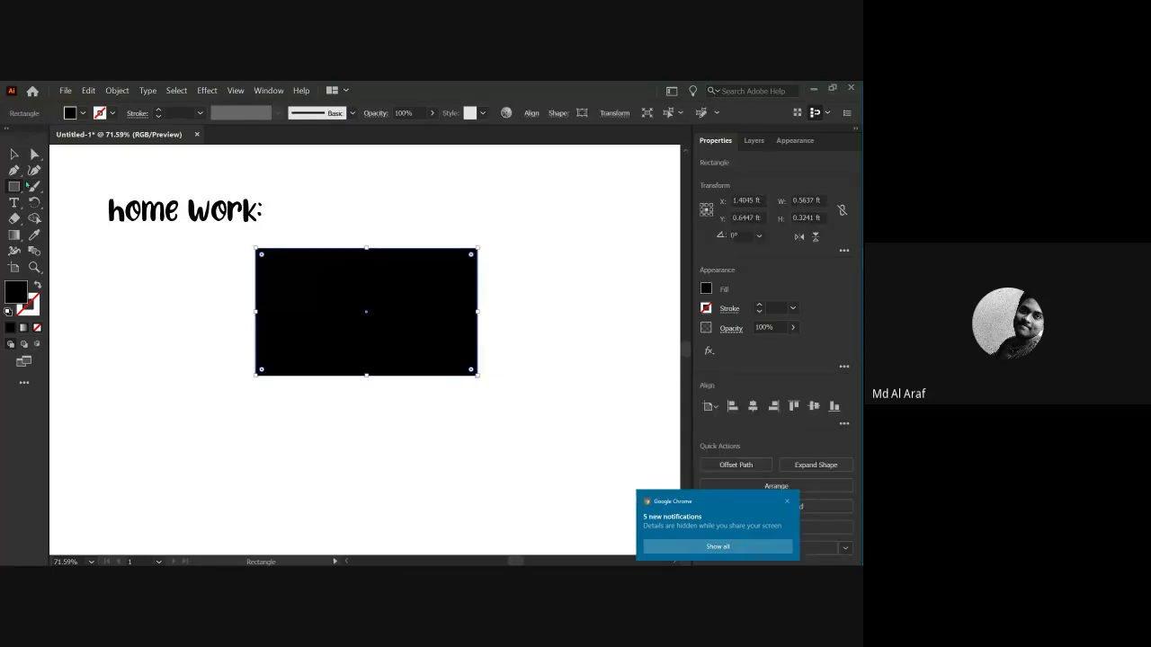
Draw a circle left of the rectangle and fill it red.
drag(11, 189, 103, 206)
click(94, 267)
key(Escape)
drag(123, 276, 184, 337)
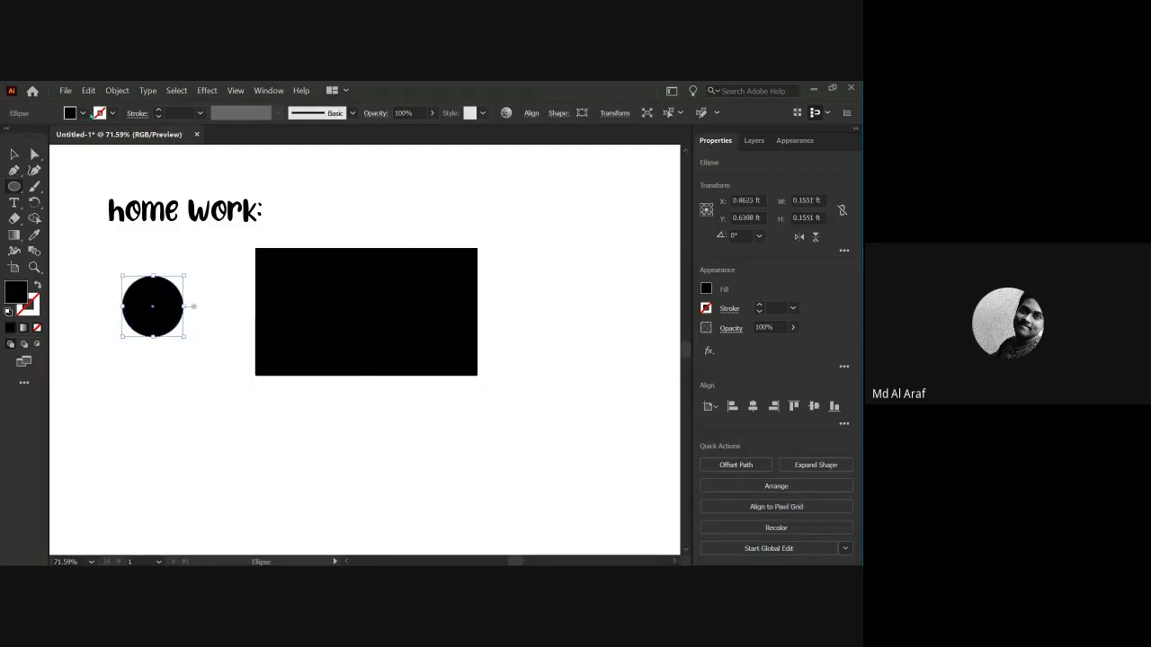
click(82, 113)
click(49, 142)
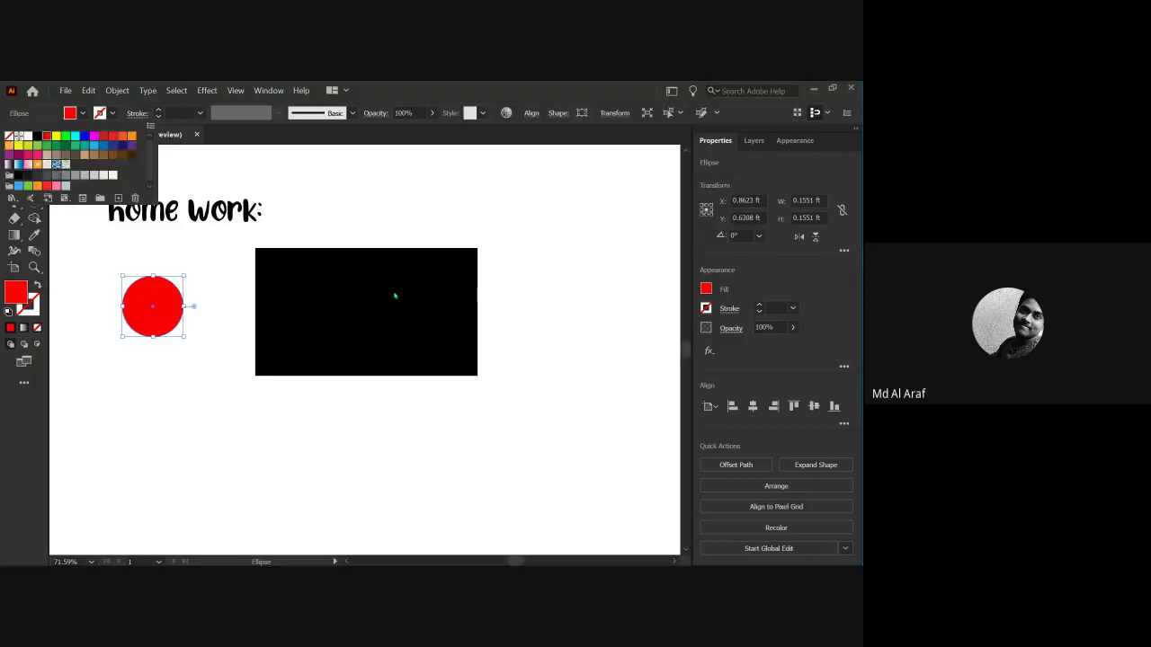
click(328, 293)
click(478, 360)
Fill the rectangle green, centre the red circle on it, and draw a thin pole bar.
ctrl+click(322, 332)
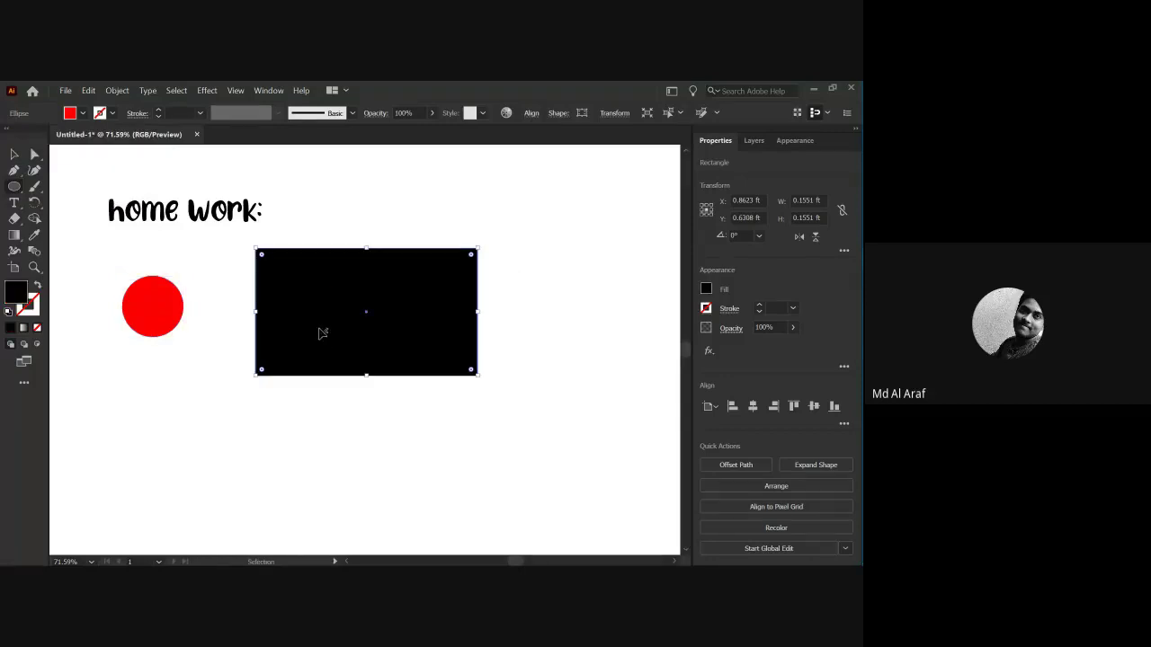
click(81, 112)
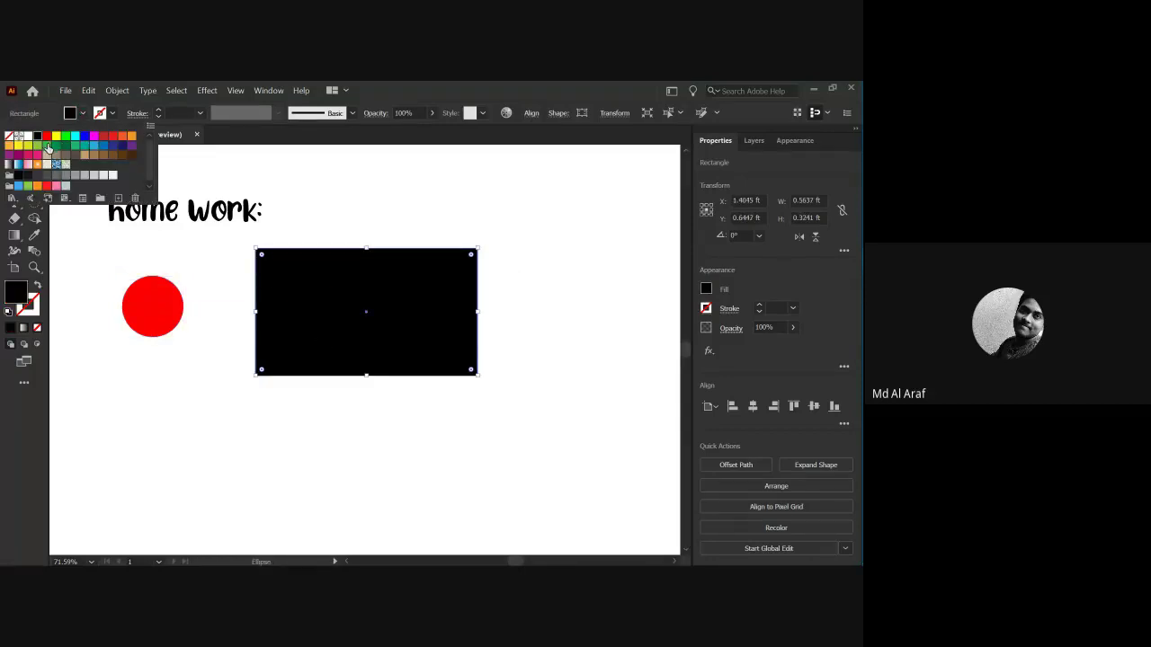
click(73, 146)
click(83, 281)
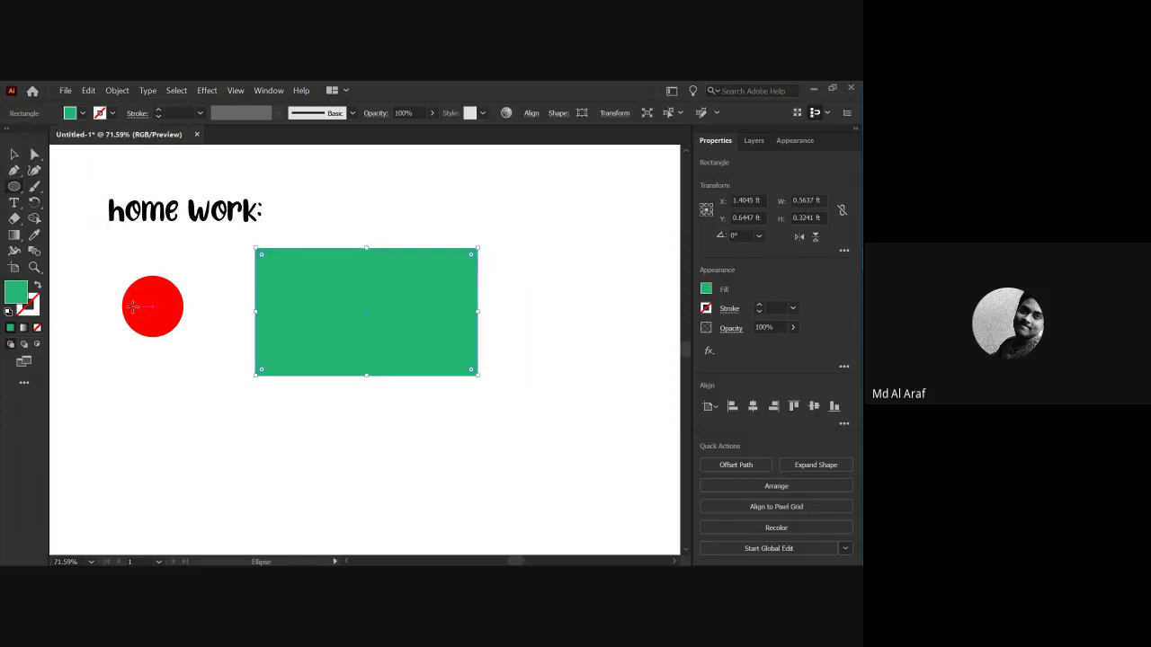
drag(144, 309, 352, 316)
drag(13, 187, 72, 188)
mouse_move(217, 310)
mouse_down()
mouse_move(247, 362)
mouse_move(261, 466)
mouse_move(225, 540)
mouse_up()
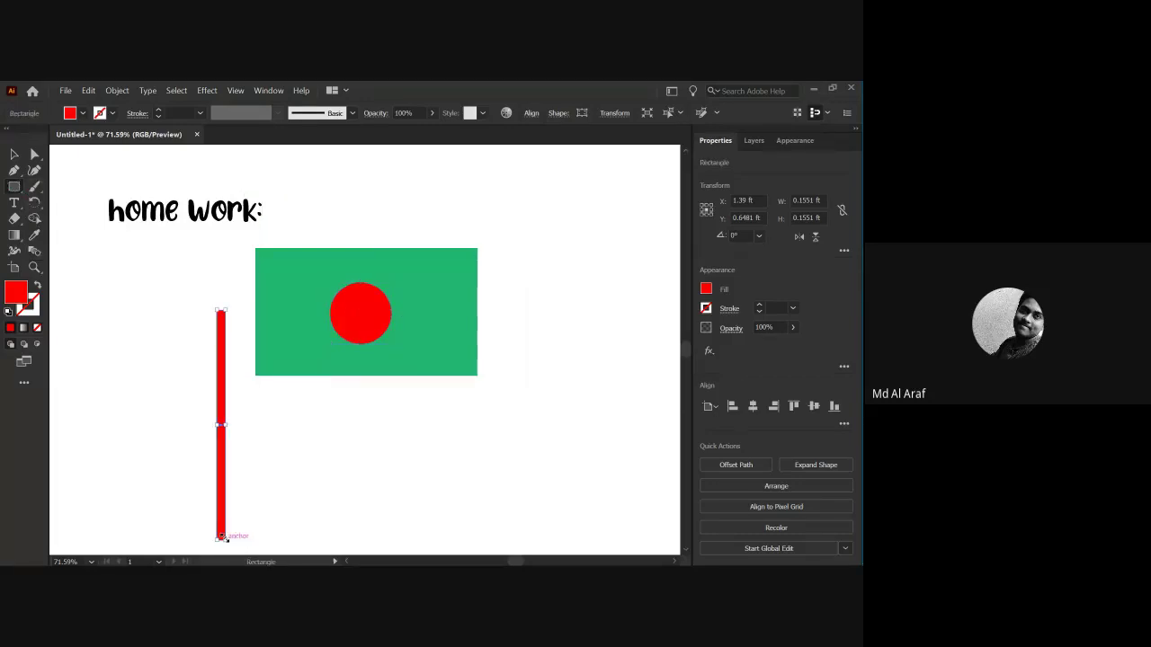
Colour the thin bar brown and move it to the flag's left edge.
click(82, 112)
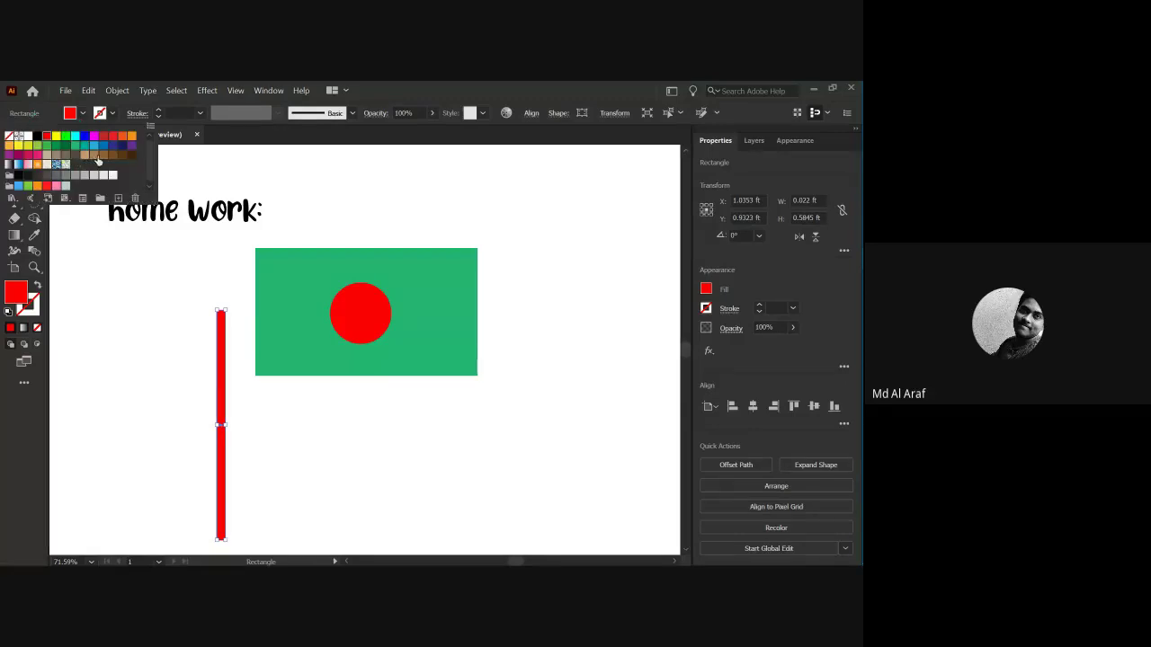
click(96, 156)
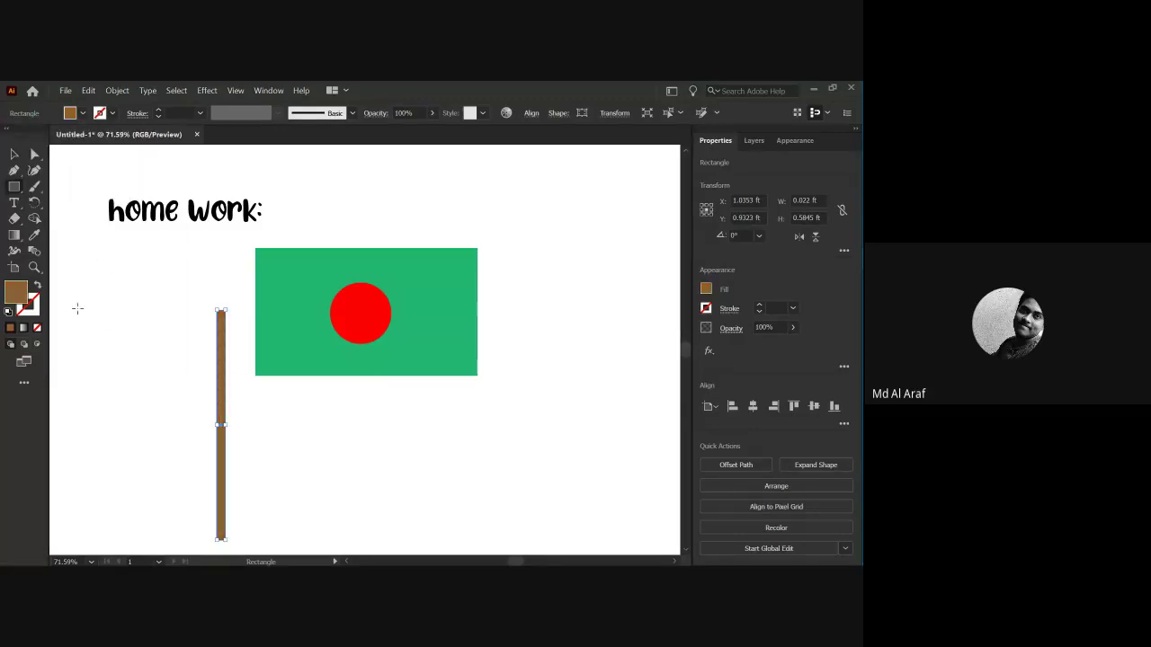
key(v)
click(169, 321)
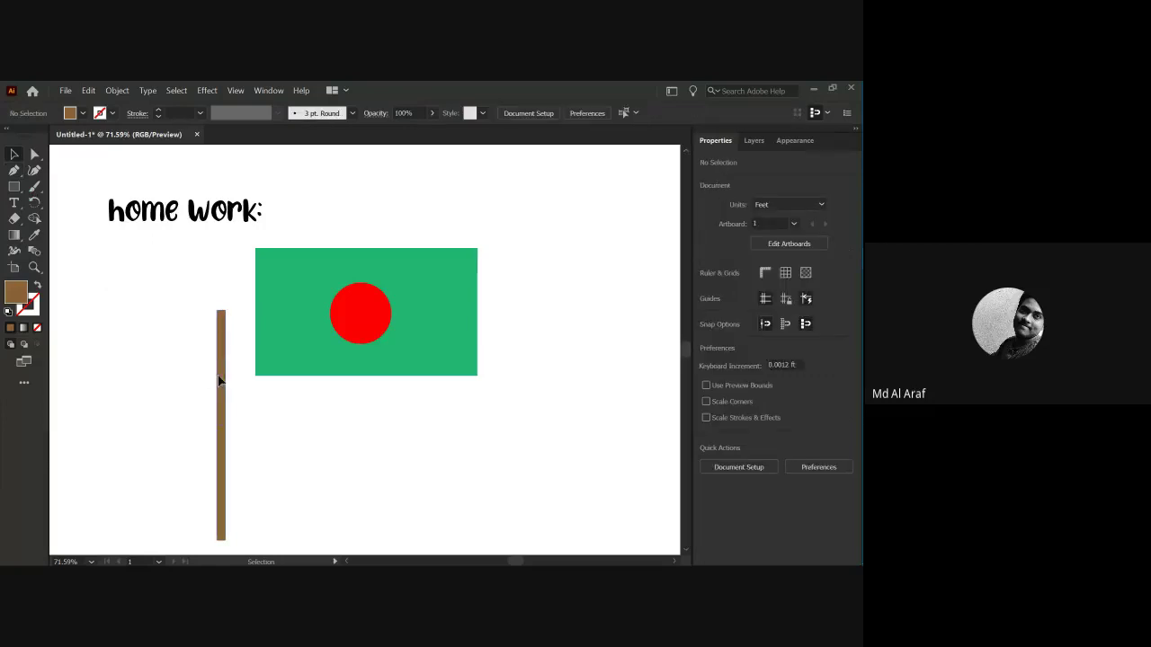
drag(219, 378, 256, 379)
Send the brown pole to the back, behind the flag, via Arrange.
click(290, 373)
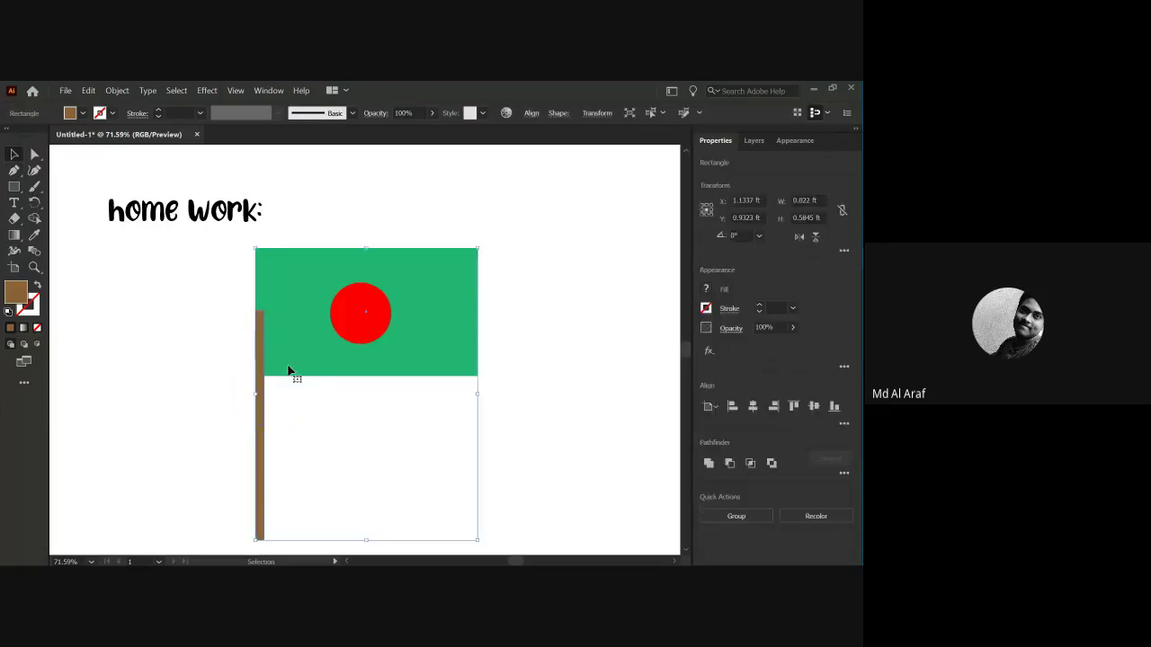
click(215, 382)
scroll(239, 347, up, 2)
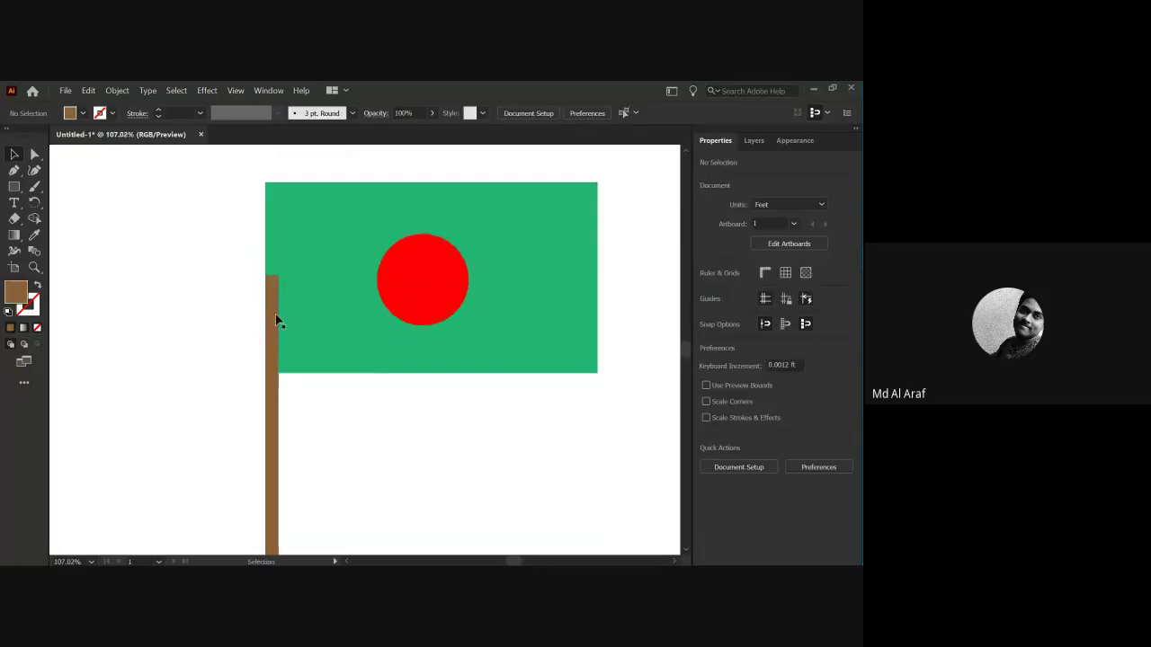
click(270, 431)
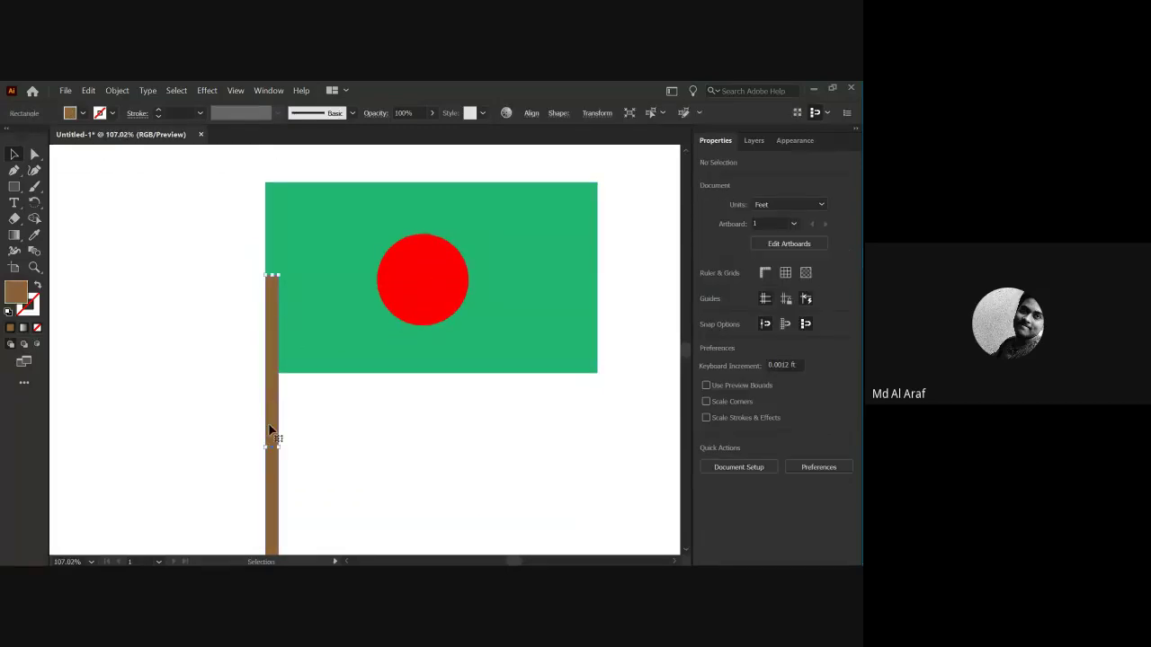
right_click(269, 425)
mouse_move(303, 385)
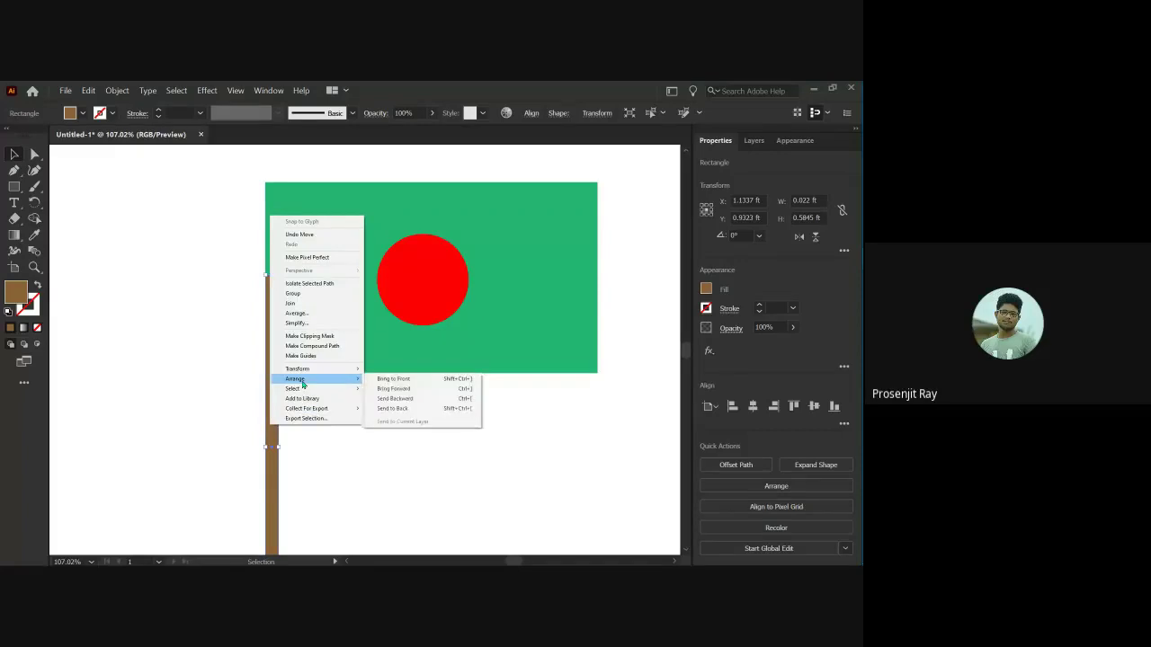
click(388, 408)
click(327, 416)
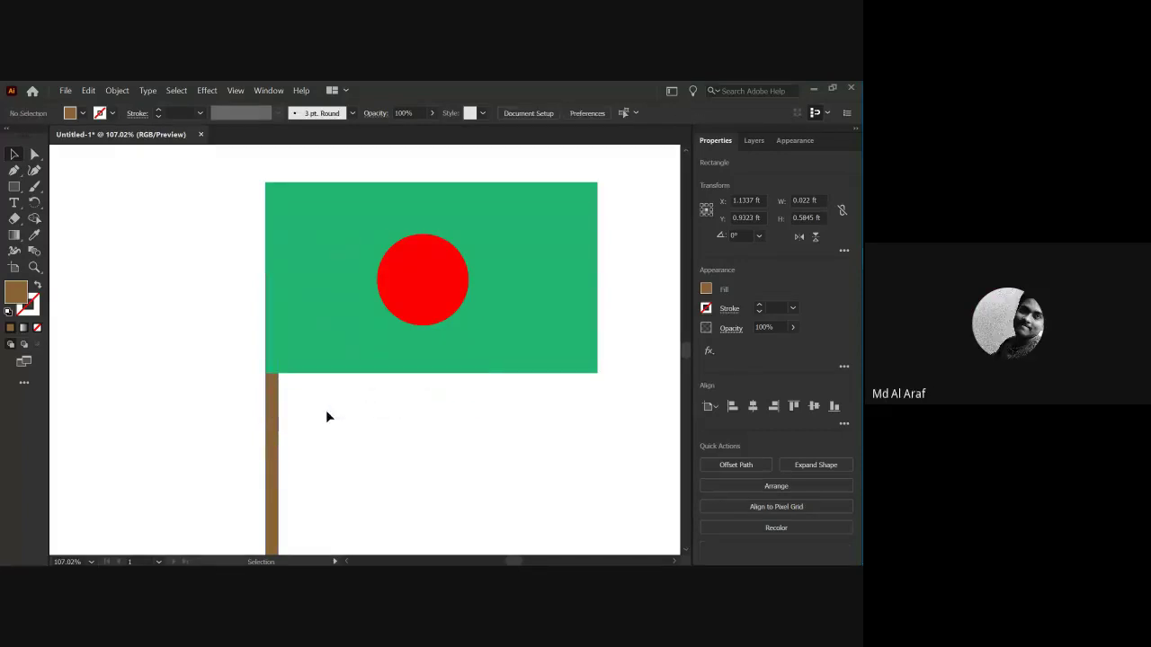
Nudge the flag, circle and pole slightly right and fit the artboard in the window.
scroll(325, 396, down, 2)
scroll(315, 369, down, 1)
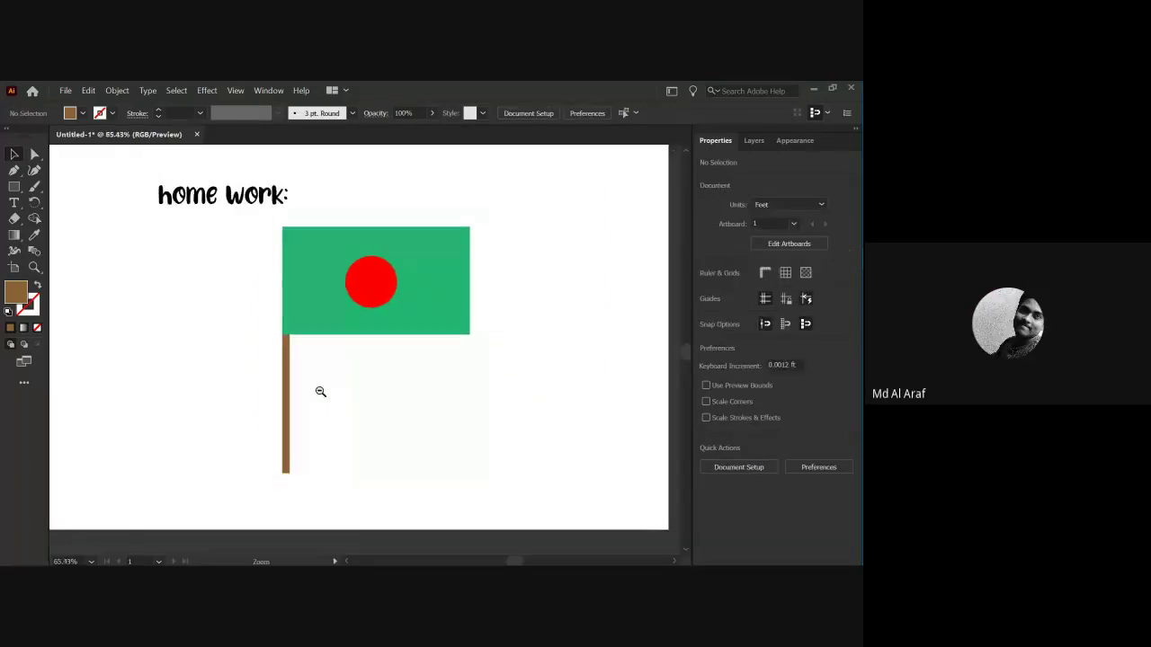
scroll(317, 387, down, 1)
drag(243, 279, 388, 404)
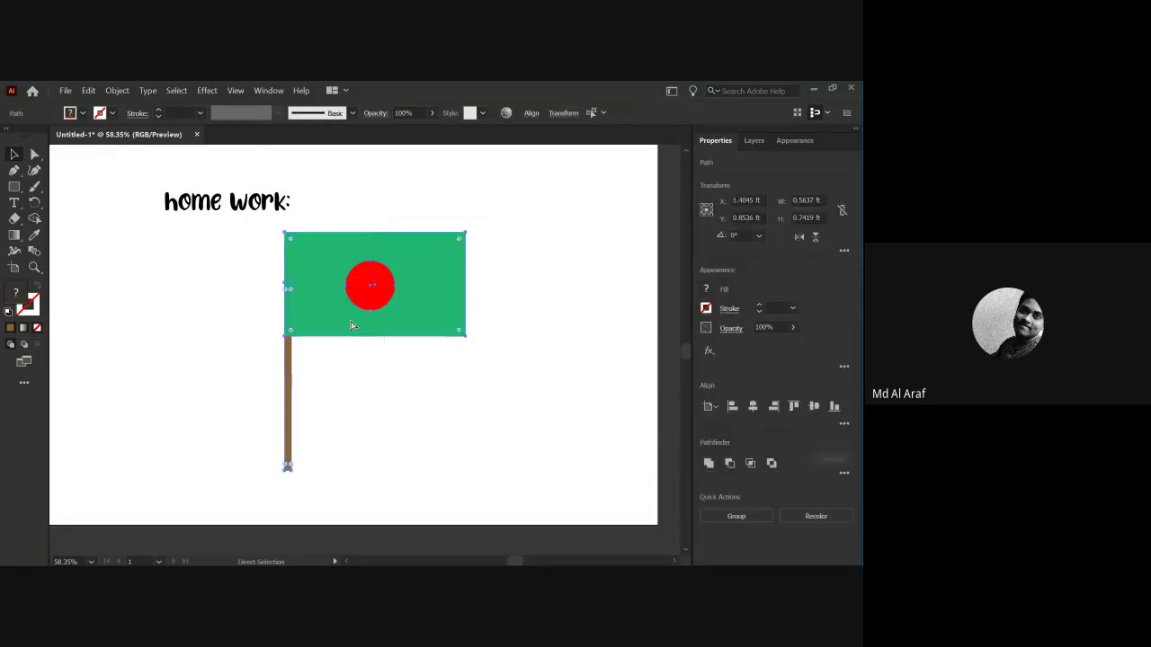
click(357, 336)
click(168, 354)
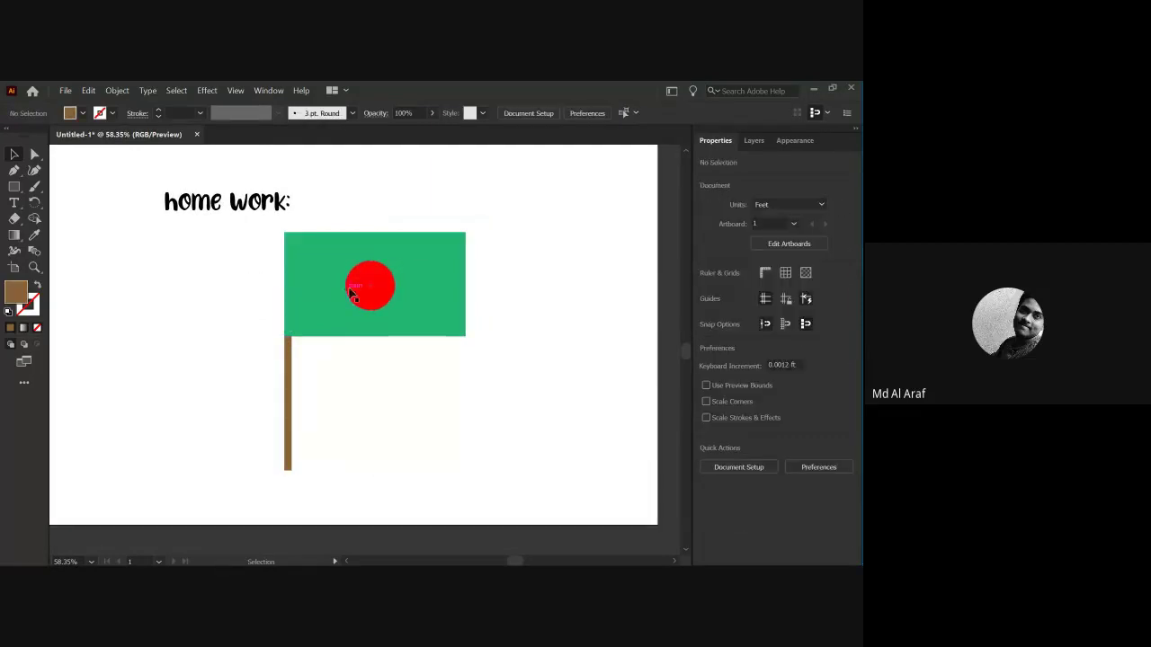
mouse_move(351, 293)
mouse_down()
mouse_move(412, 314)
mouse_move(365, 281)
mouse_move(360, 294)
mouse_up()
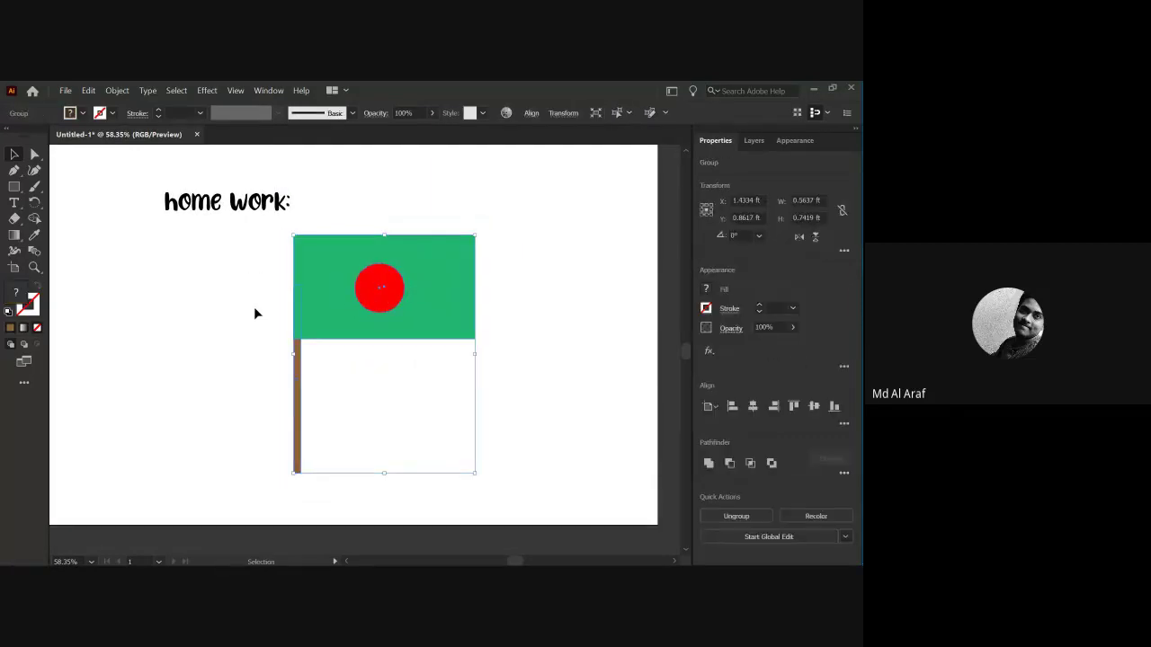
click(255, 305)
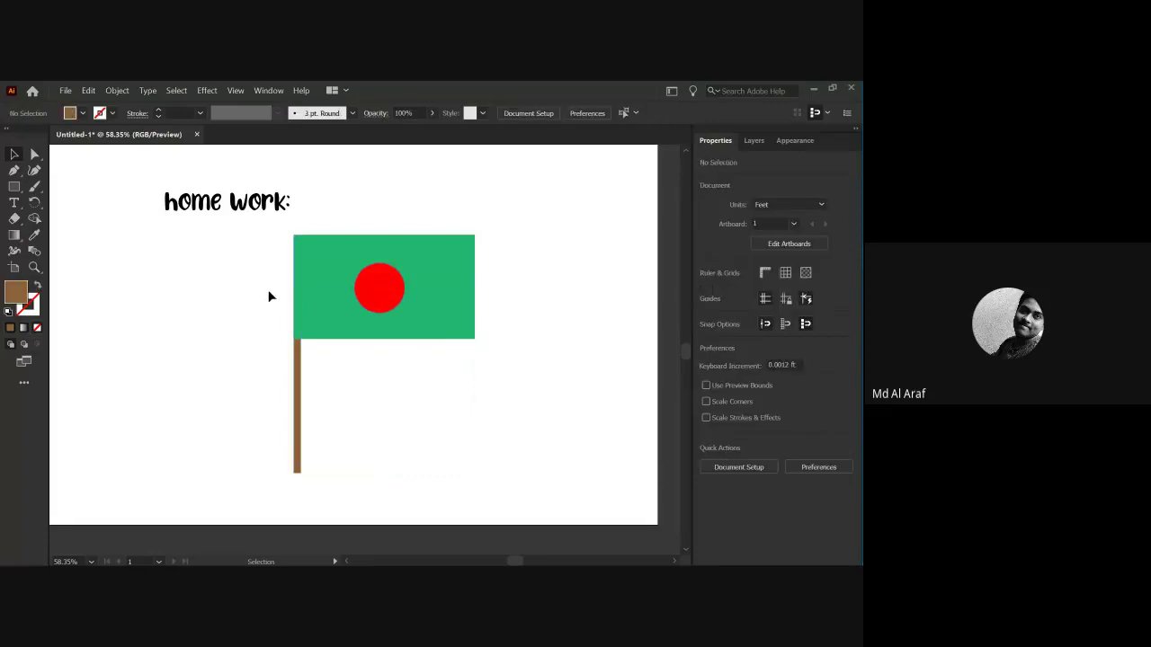
click(421, 386)
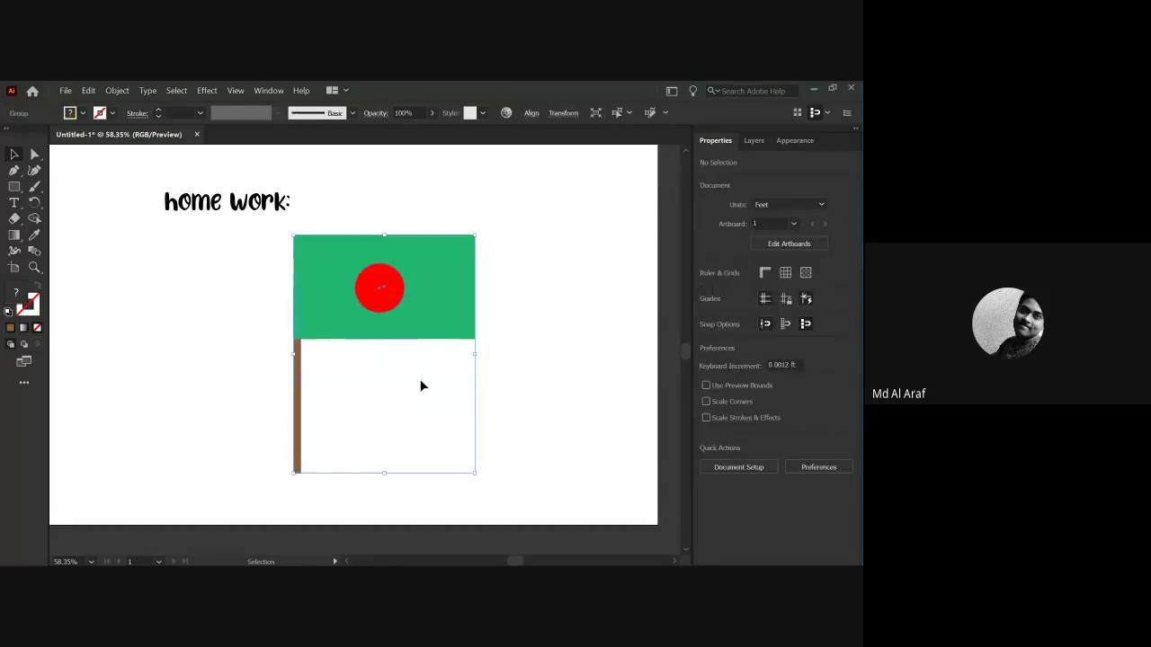
right_click(380, 320)
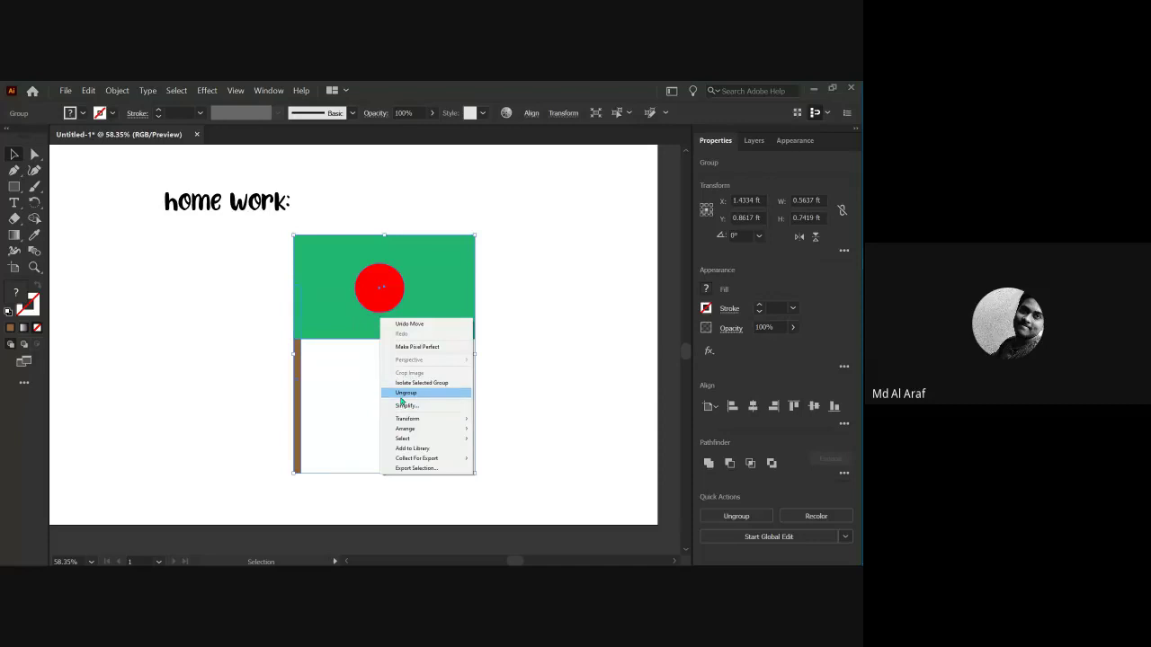
click(268, 369)
click(268, 363)
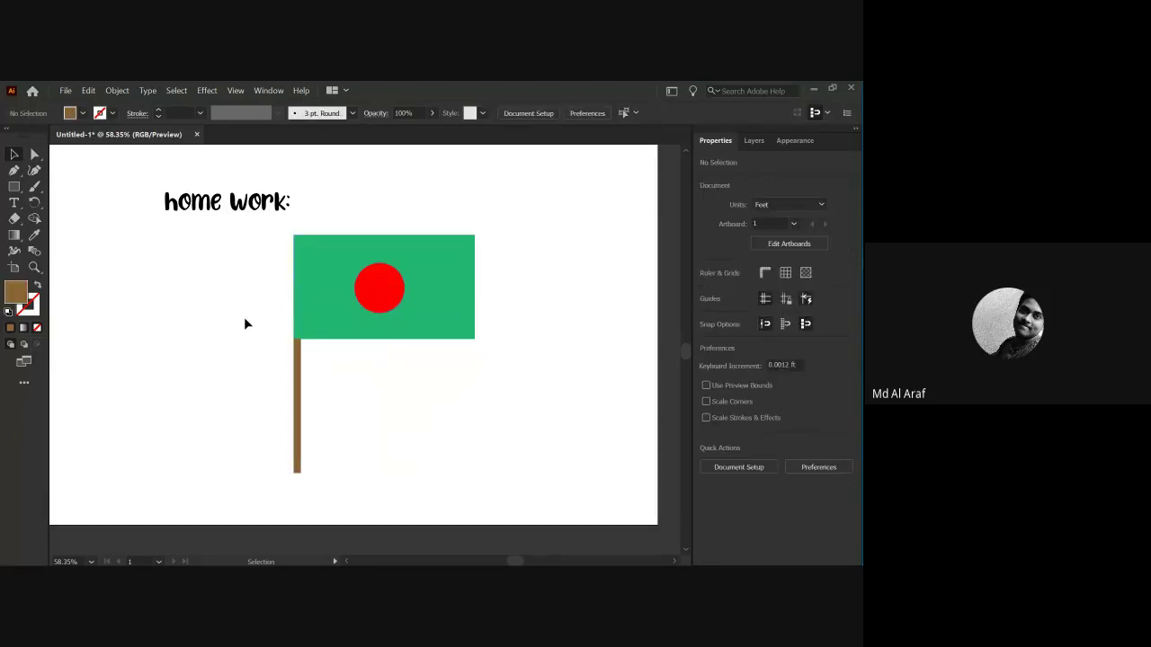
key(a)
key(ctrl+0)
key(v)
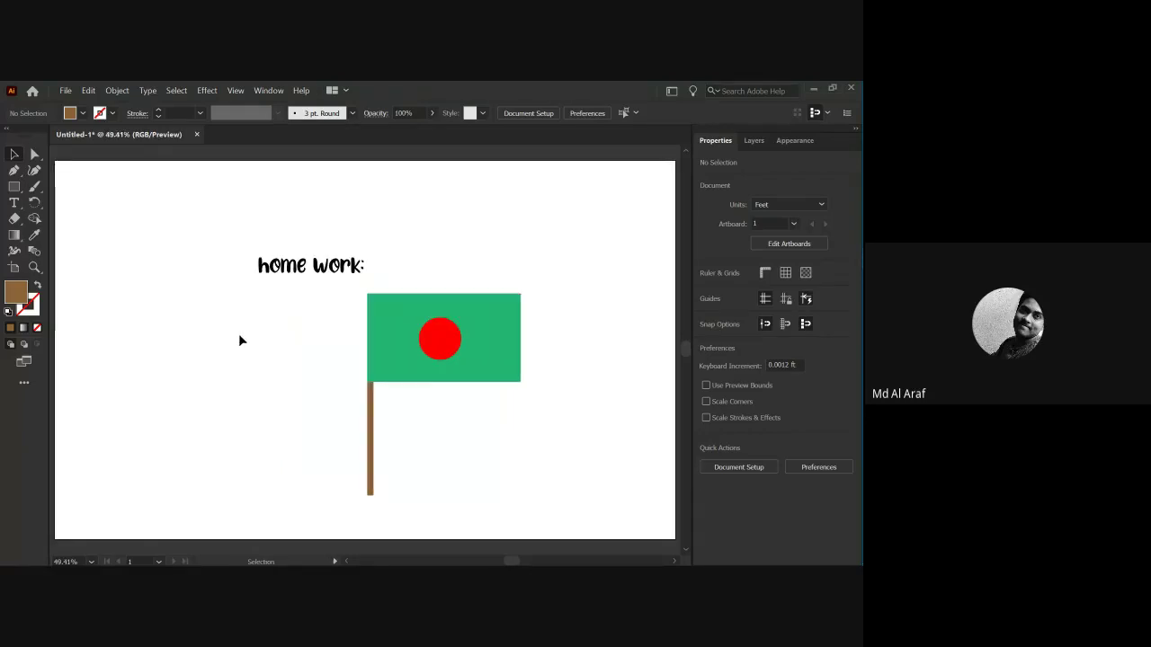
Move the title, flag and pole together slightly up and to the left.
drag(228, 238, 542, 490)
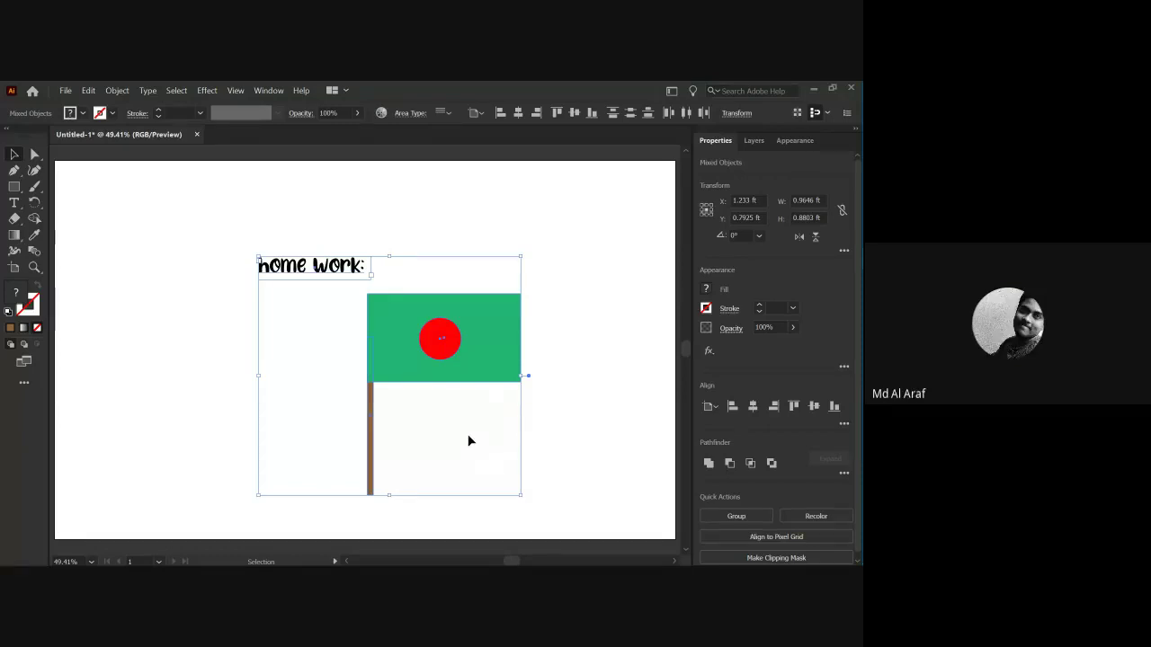
click(227, 278)
drag(219, 249, 548, 511)
drag(405, 326, 387, 301)
click(517, 403)
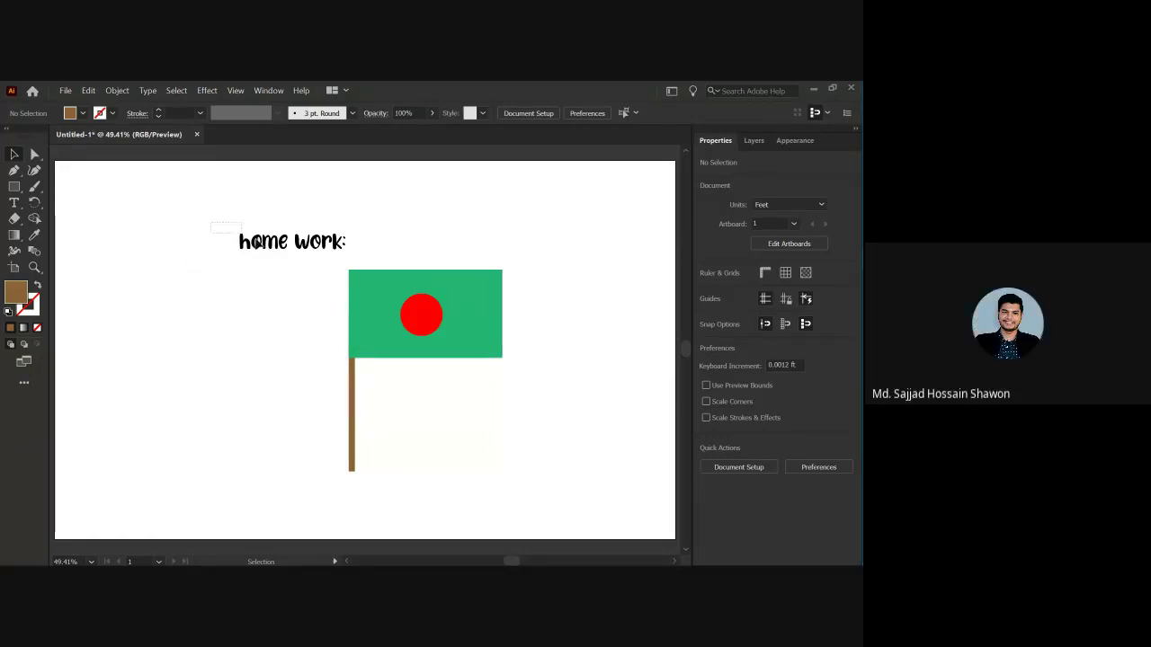
Check the title and flag placement, then bring up the File menu.
click(320, 257)
click(322, 327)
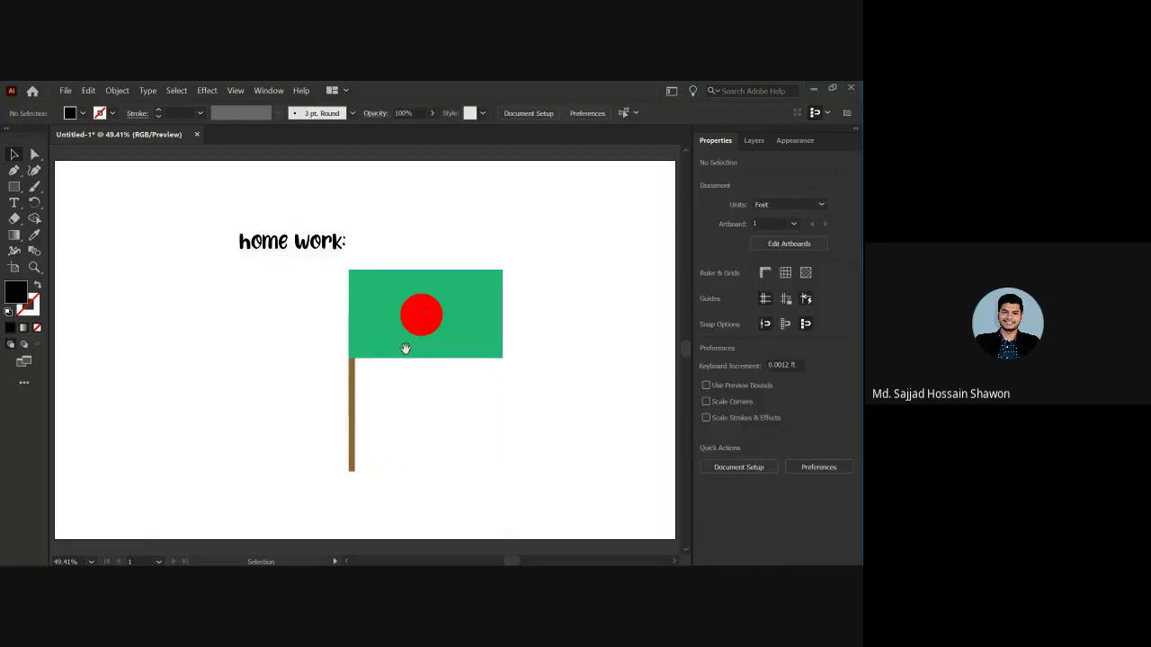
key(a)
scroll(409, 350, down, 2)
scroll(375, 364, up, 2)
key(v)
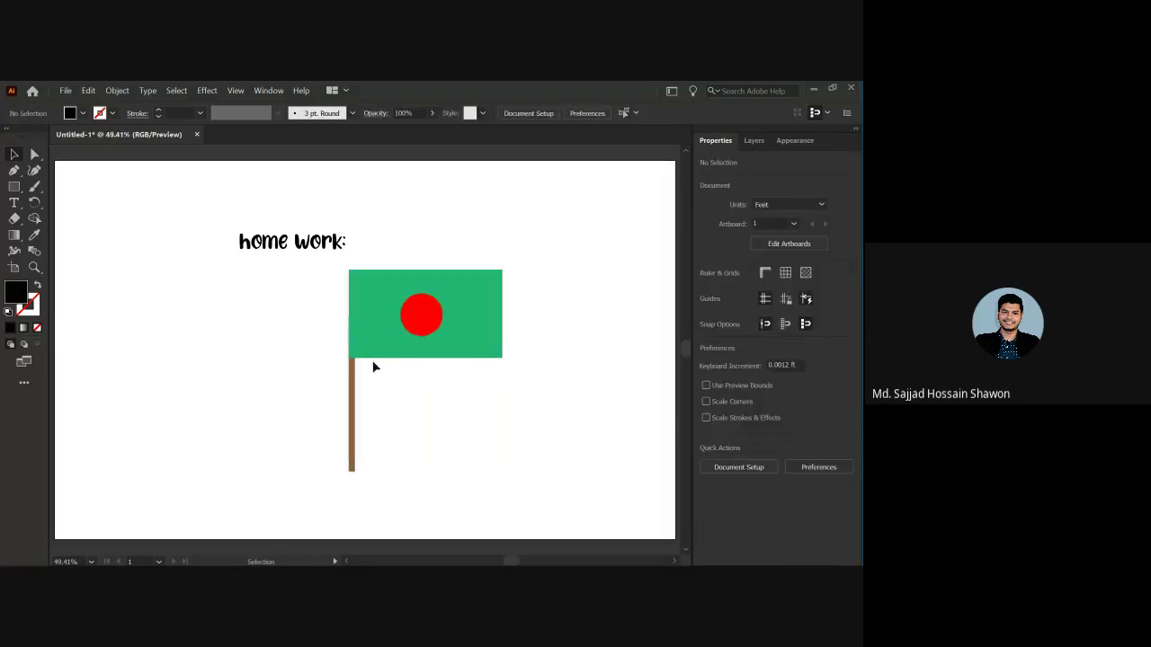
drag(198, 212, 525, 500)
click(196, 320)
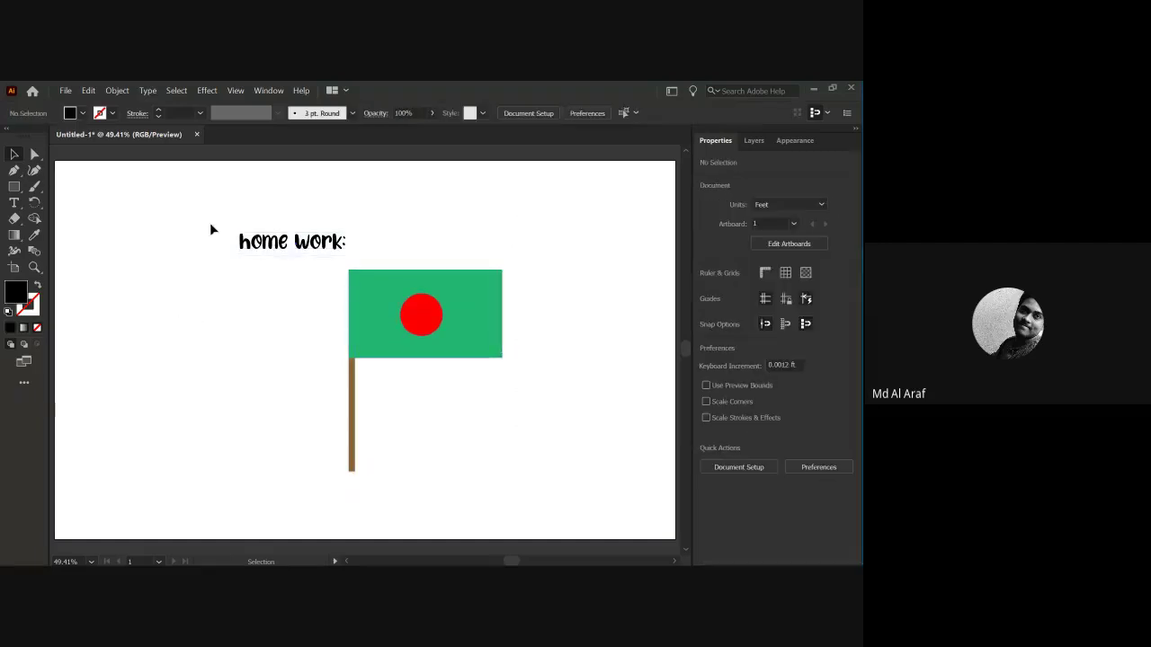
click(63, 91)
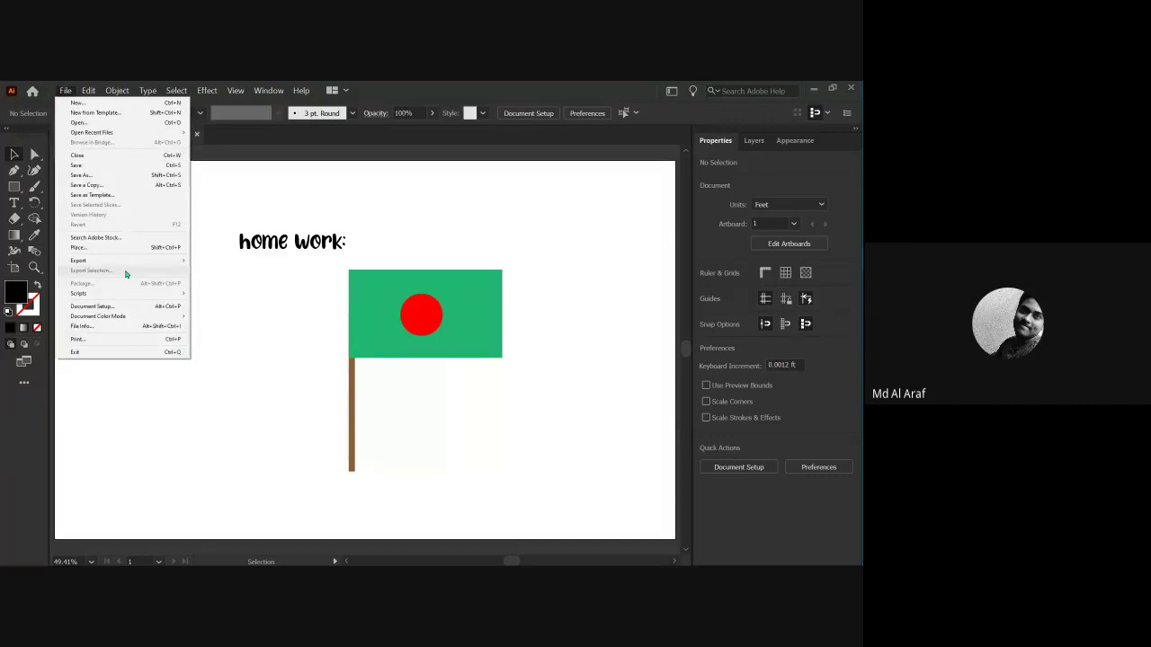
Choose File > Export > Export As to get the Export dialog set to PNG.
click(219, 308)
drag(185, 196, 554, 492)
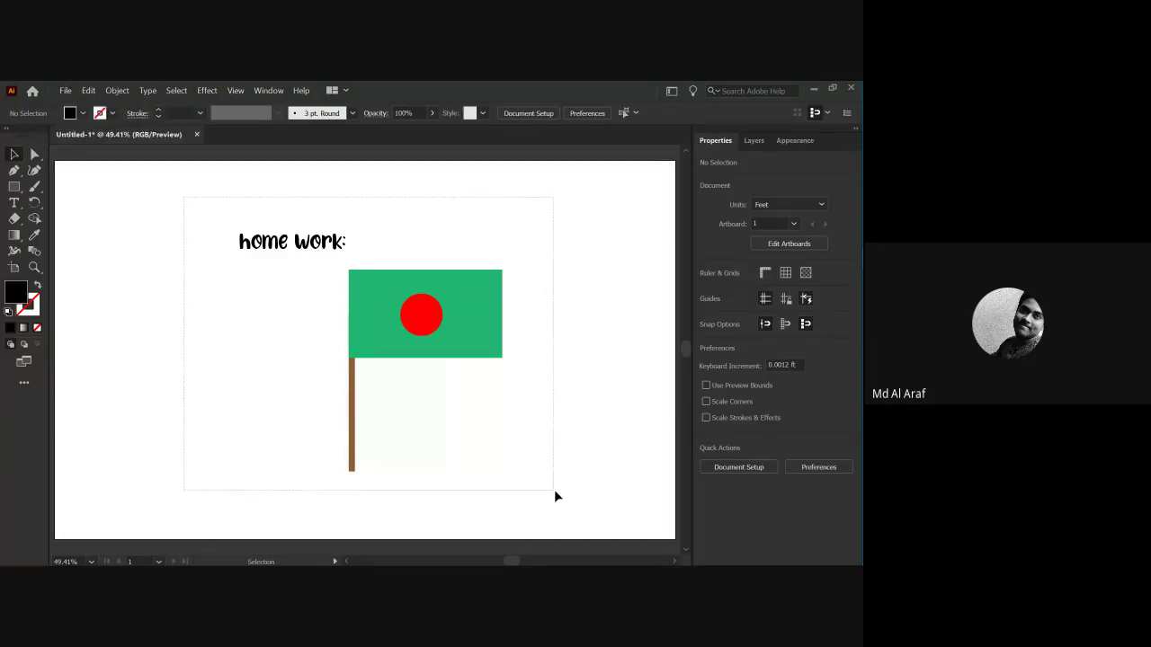
click(240, 277)
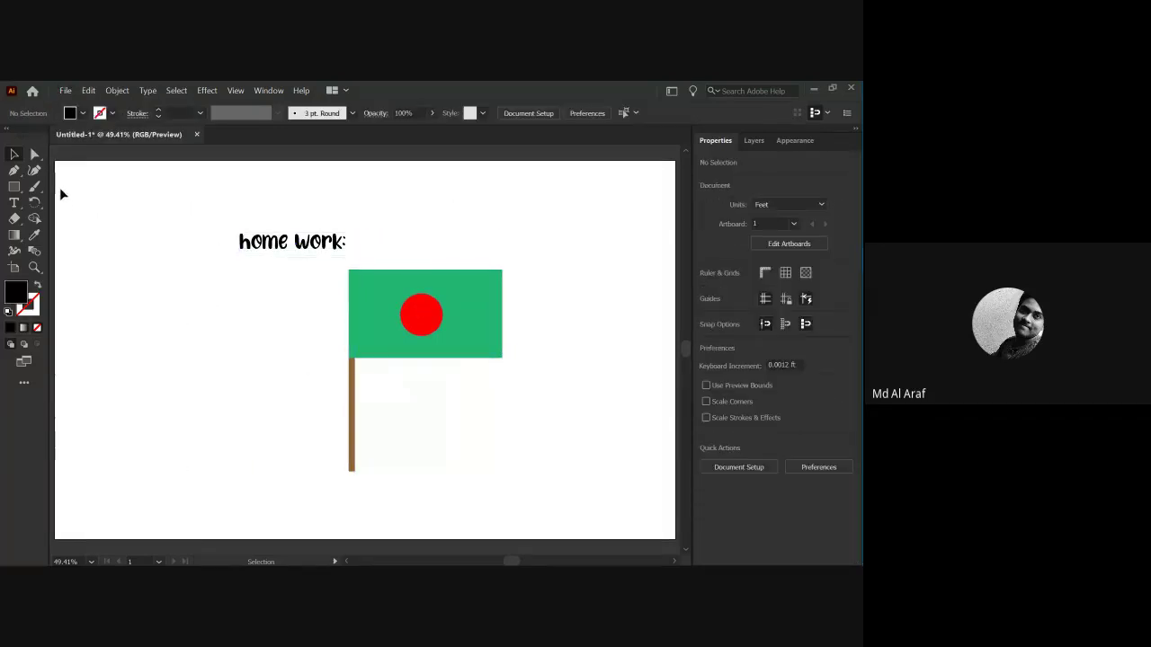
click(66, 91)
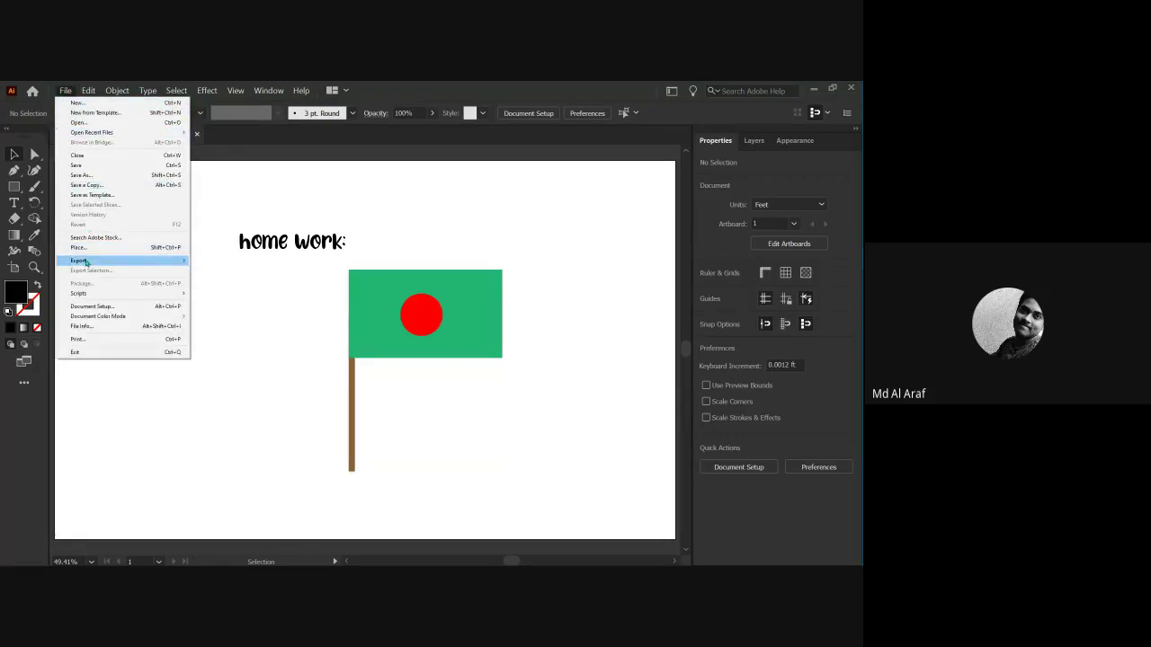
mouse_move(84, 262)
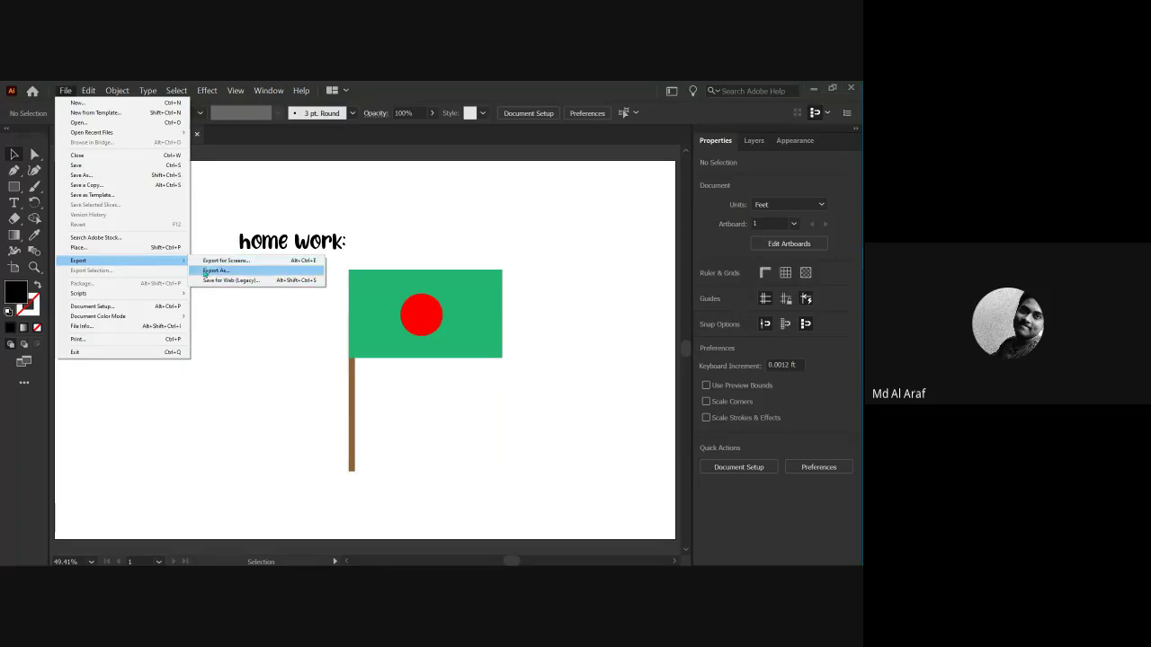
click(210, 272)
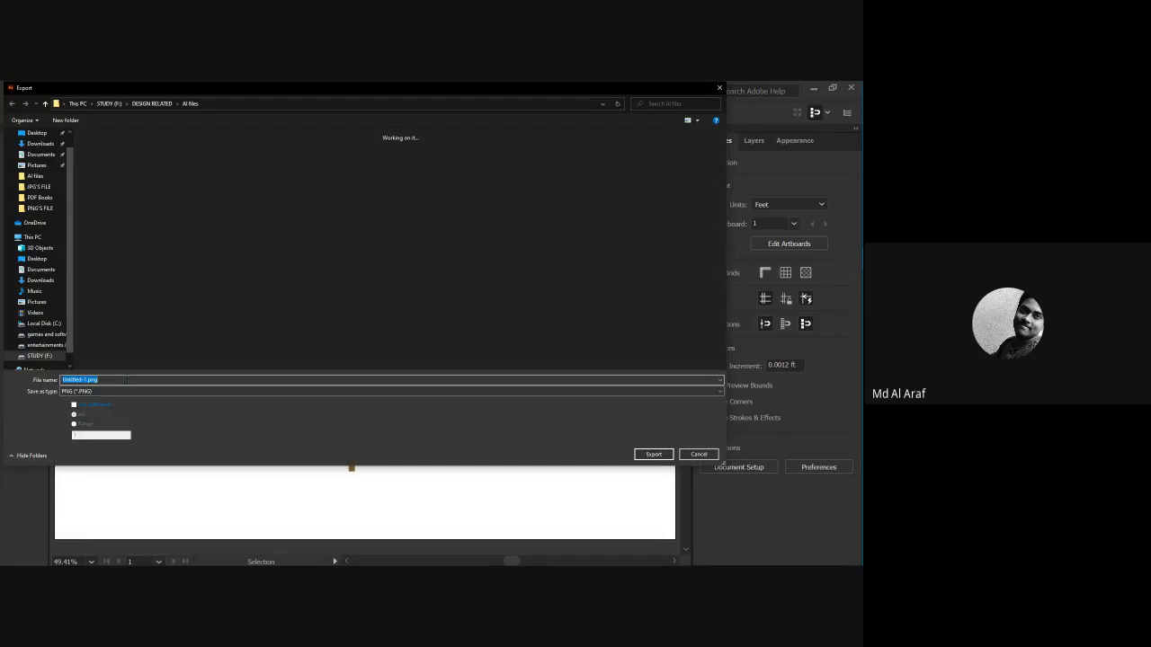
Keep PNG as the export file format.
click(110, 396)
click(111, 452)
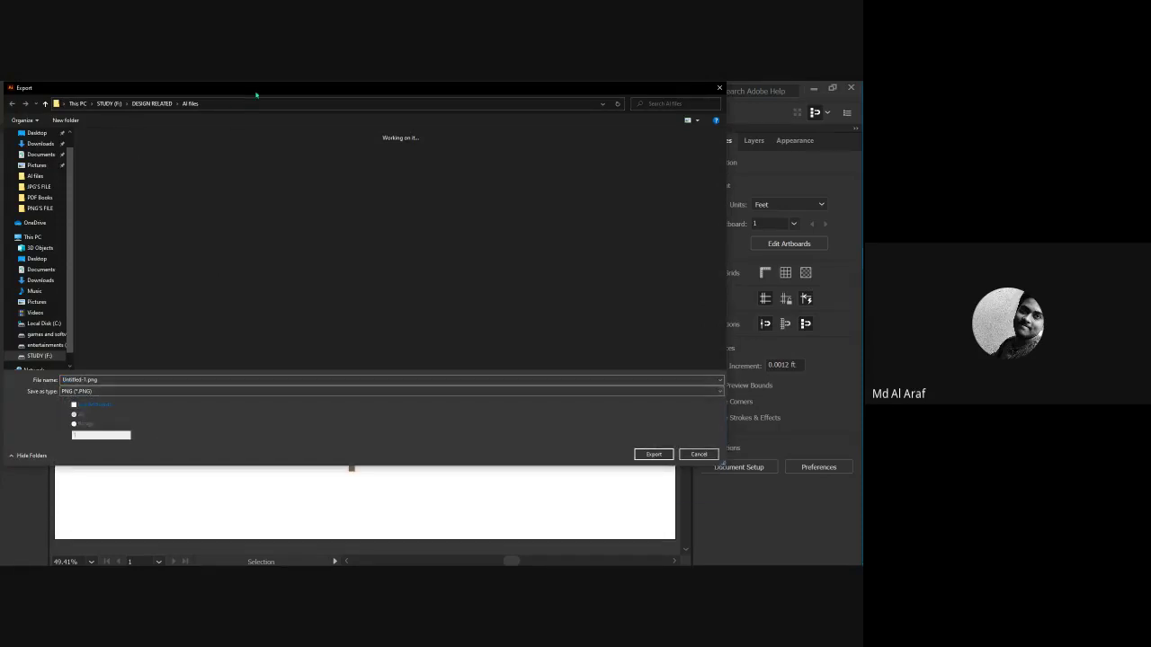
drag(256, 93, 284, 126)
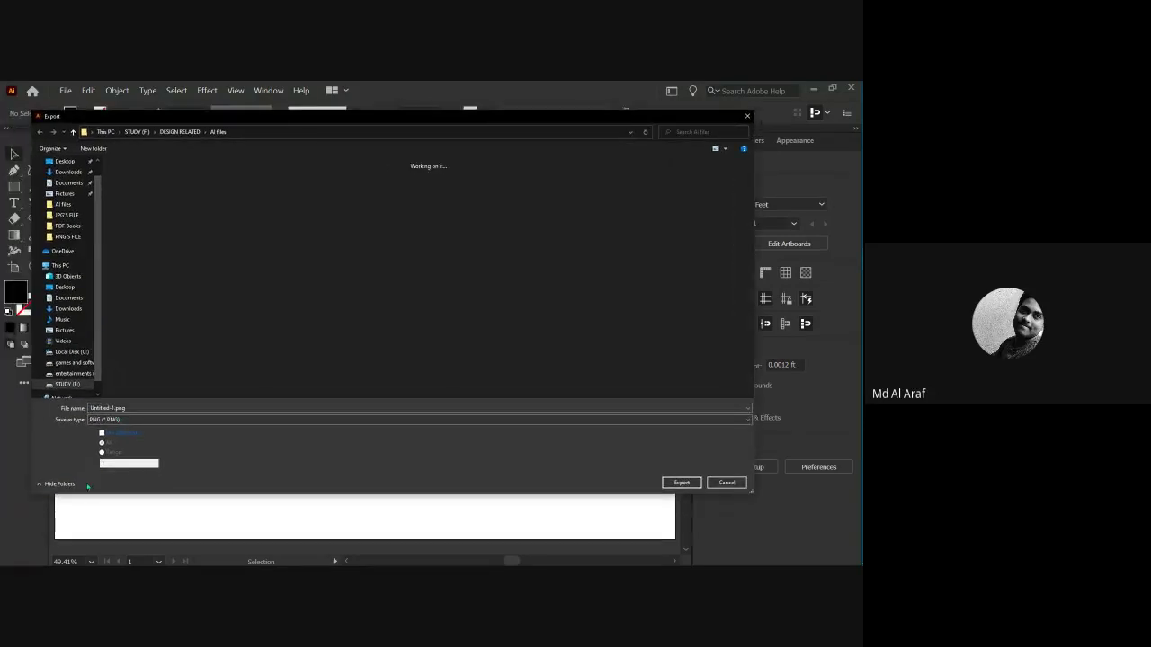
click(127, 420)
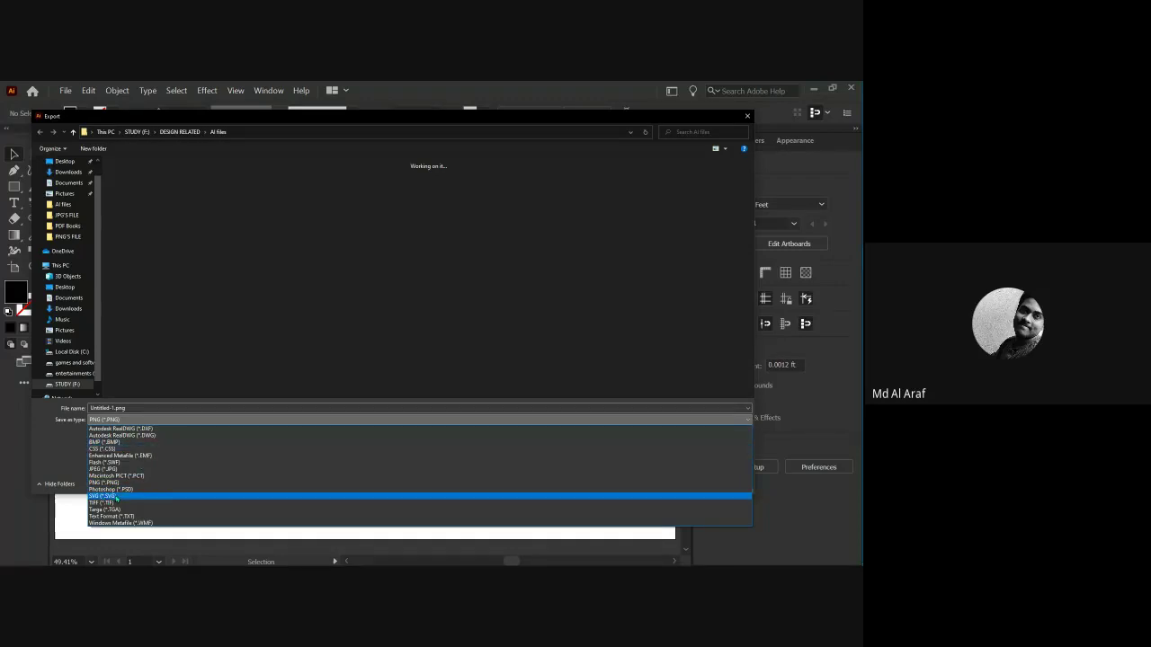
click(114, 484)
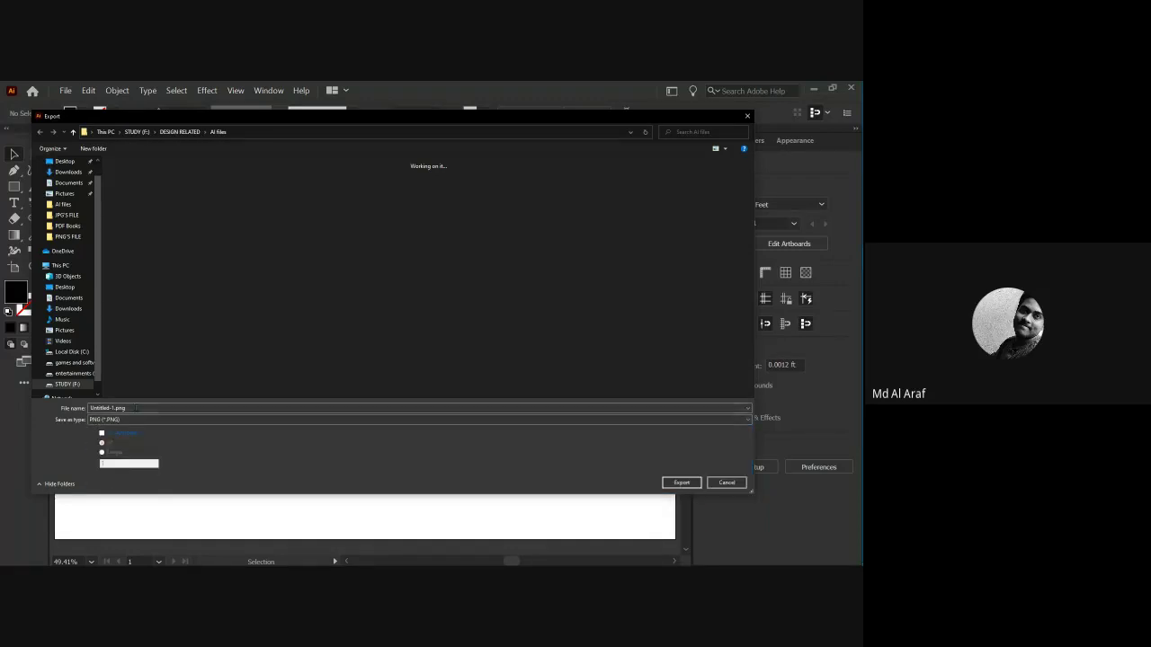
Name the export 'flag', enable Use Artboards, and continue to PNG Options.
click(135, 408)
text(flag)
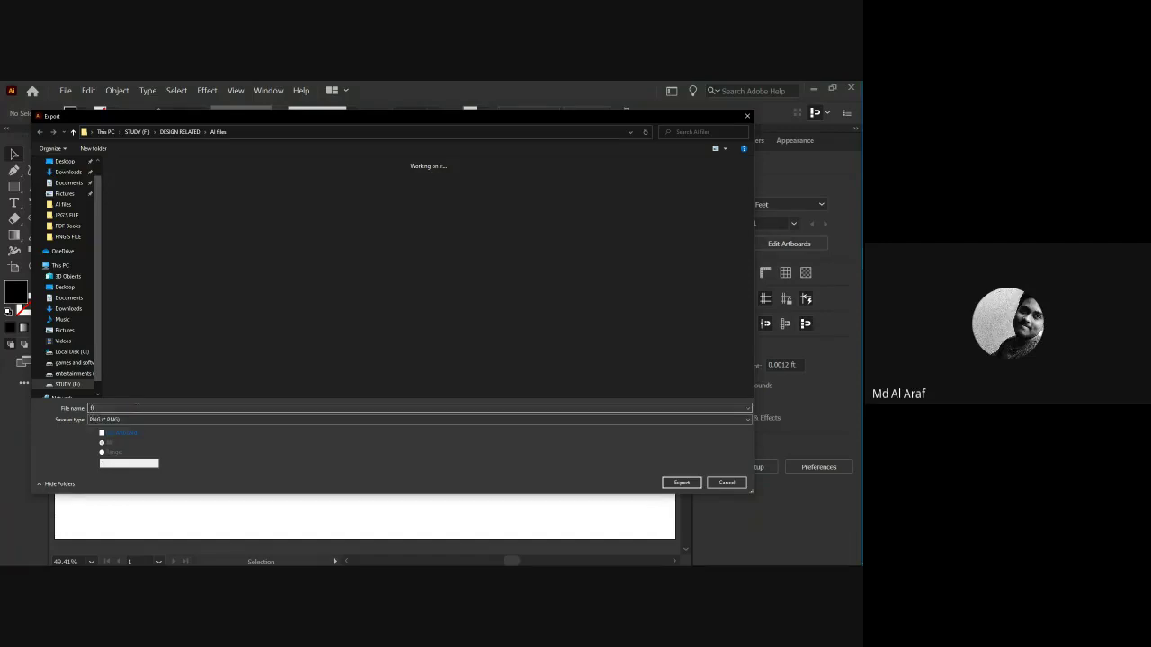
click(102, 433)
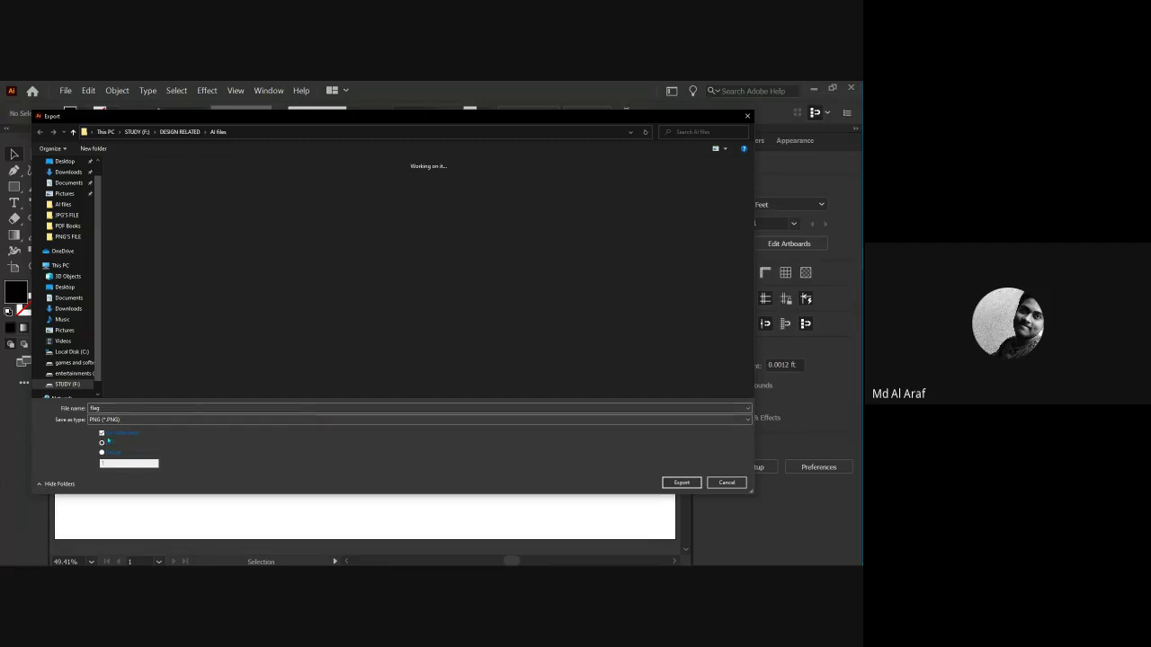
click(682, 484)
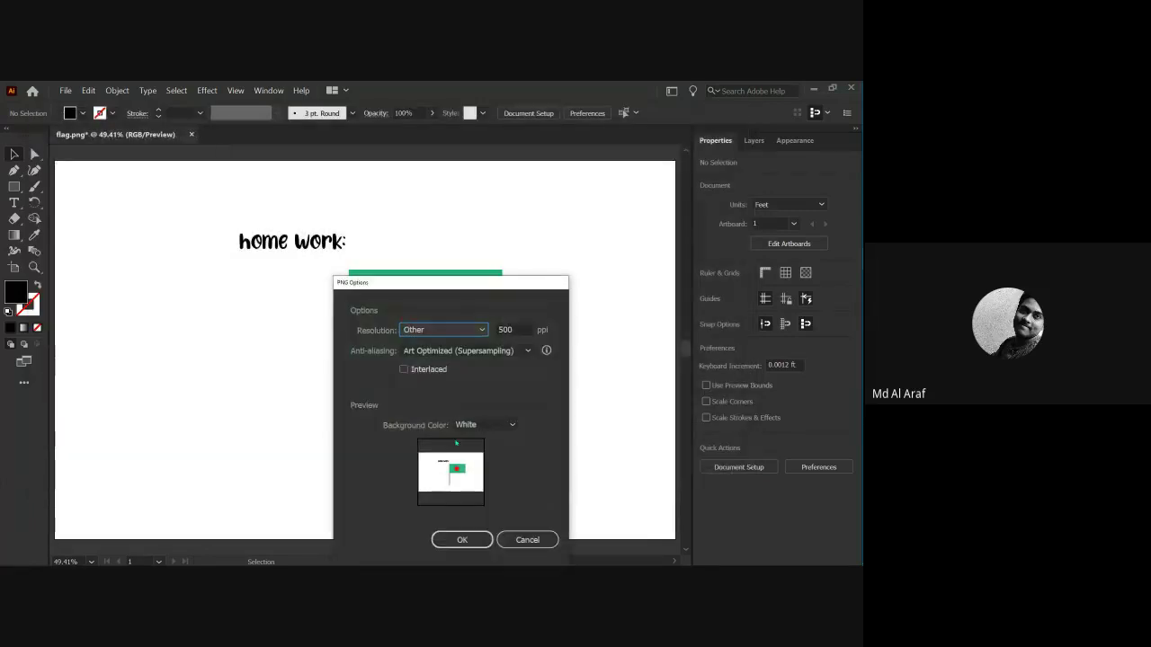
Set the PNG export resolution to a custom value of 1000 ppi.
drag(453, 282, 424, 221)
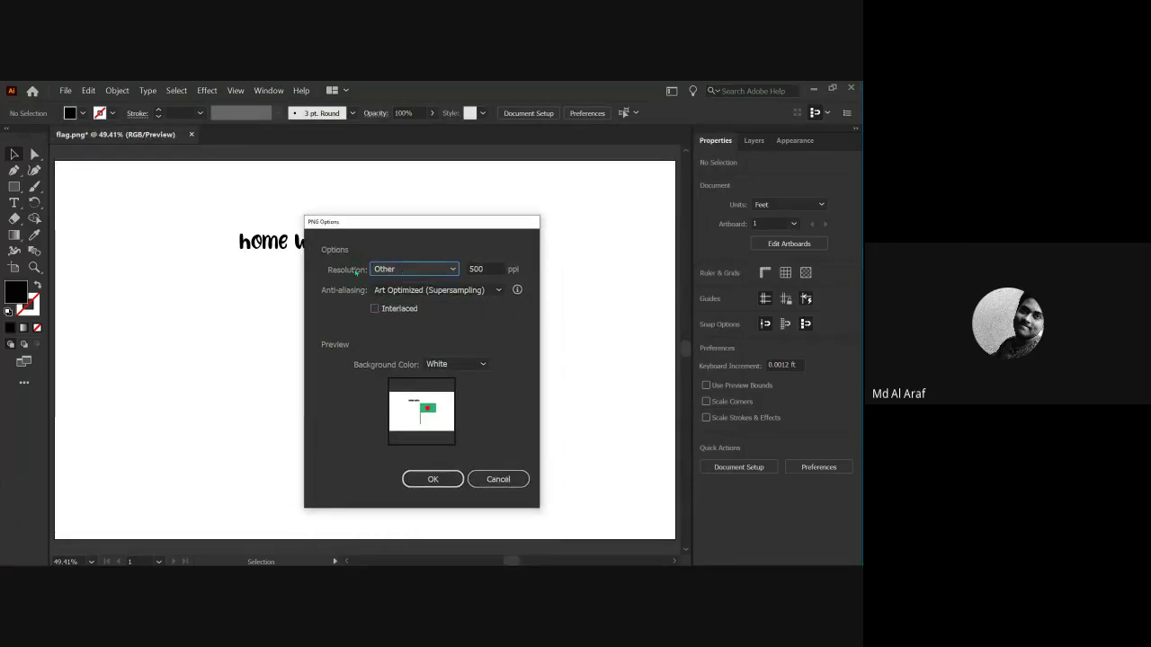
click(391, 270)
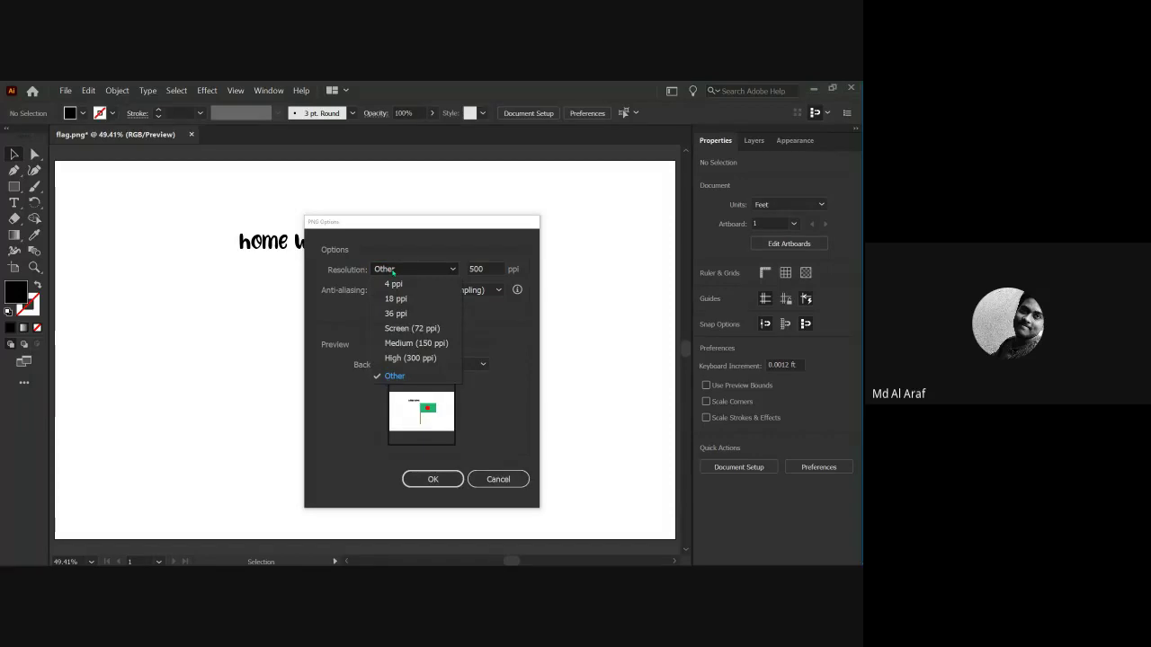
click(398, 376)
click(395, 270)
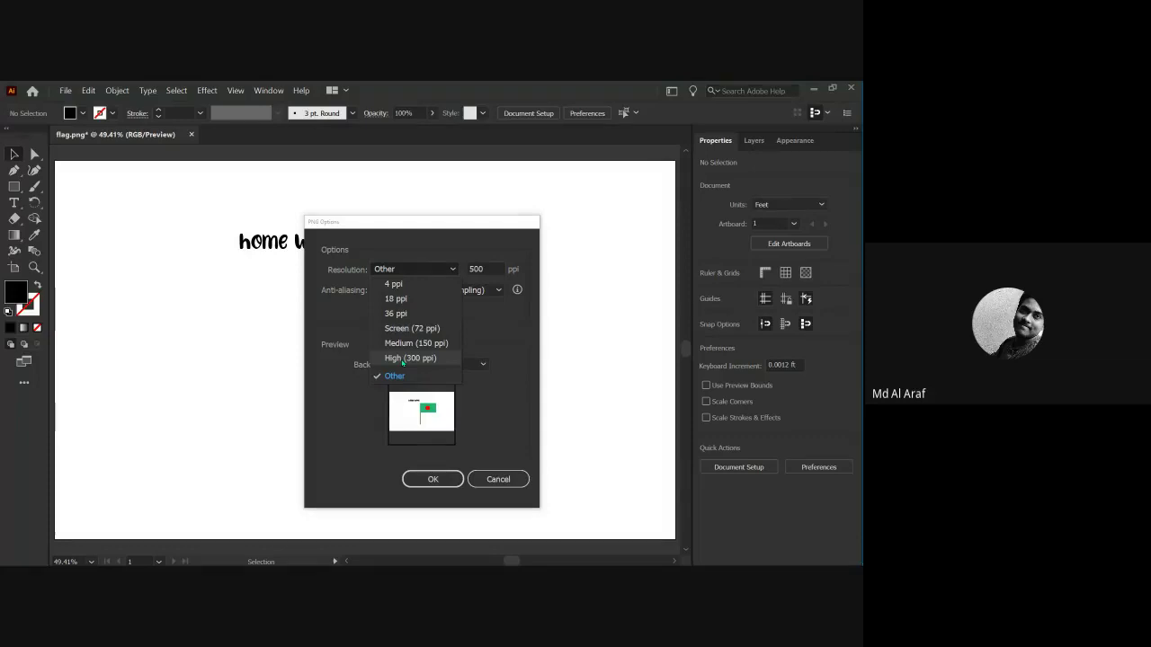
click(403, 359)
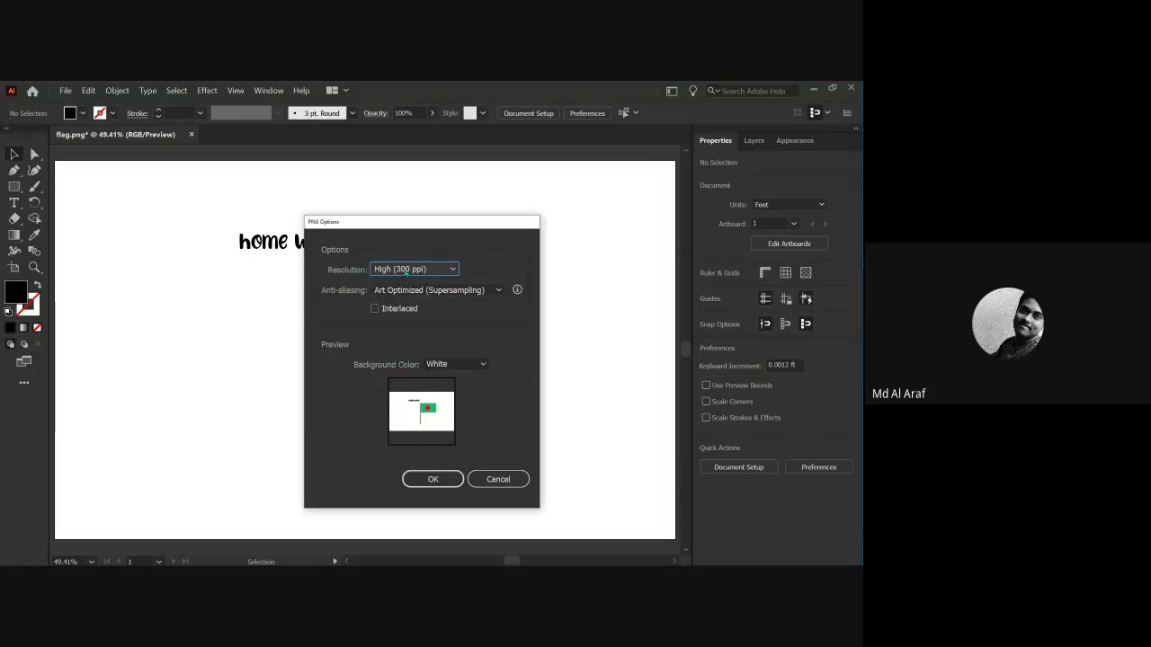
click(406, 271)
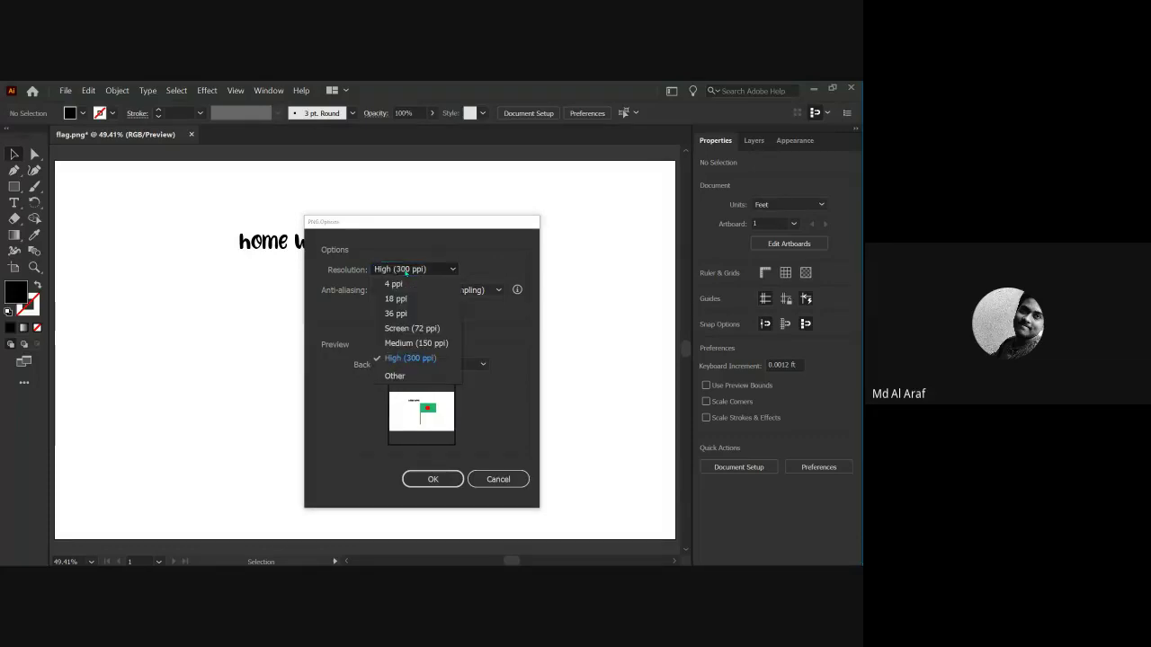
click(395, 377)
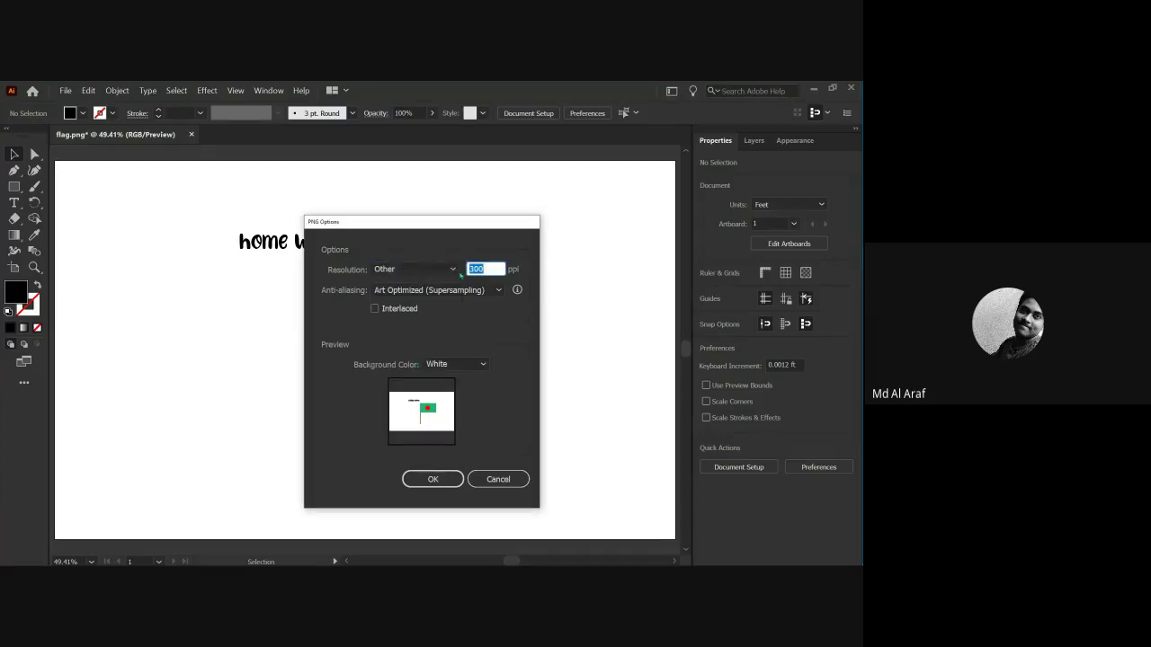
text(600)
key(BackSpace)
key(BackSpace)
key(BackSpace)
text(1000)
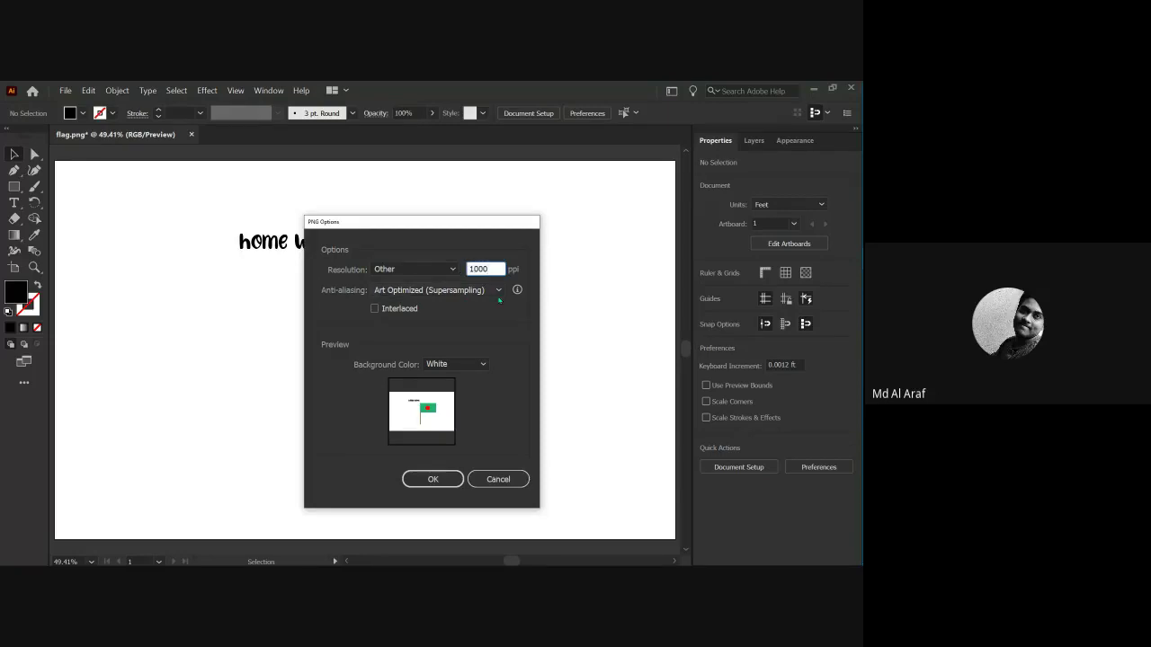
Keep Art Optimized (Supersampling) anti-aliasing and set the background to Transparent.
click(381, 291)
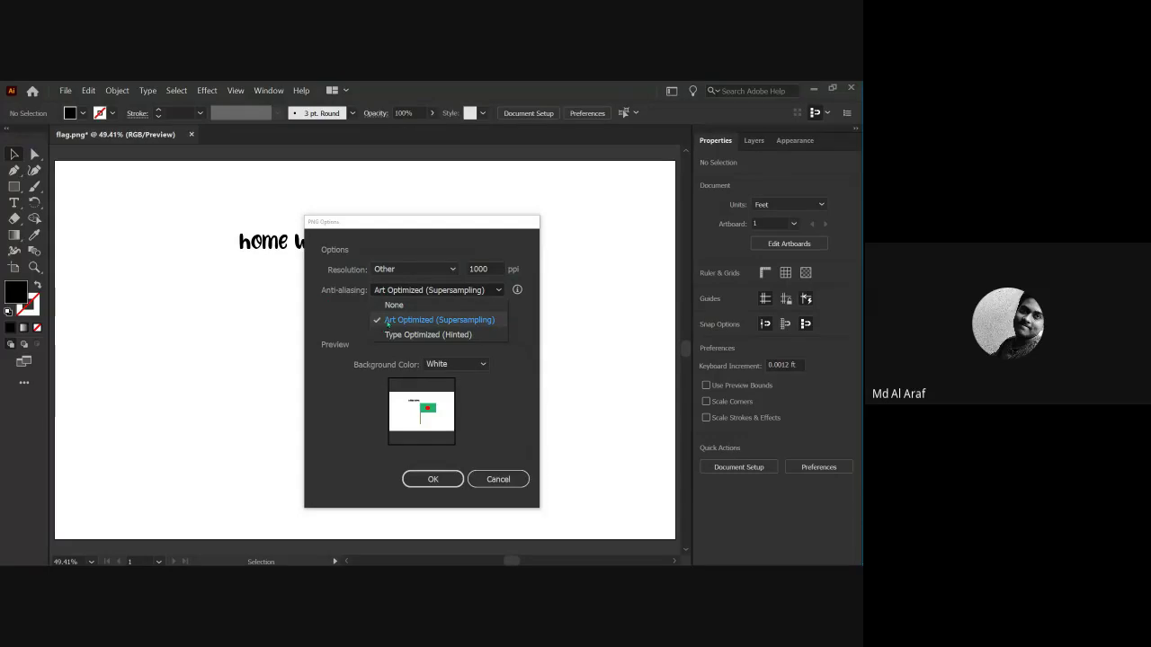
click(394, 321)
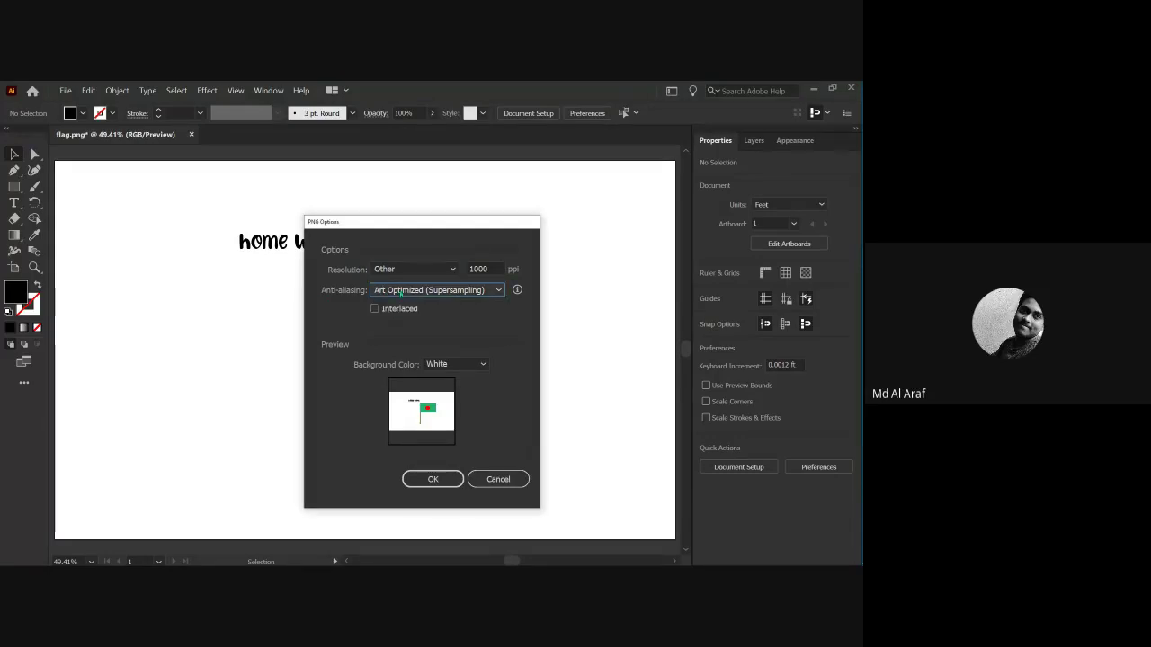
click(449, 364)
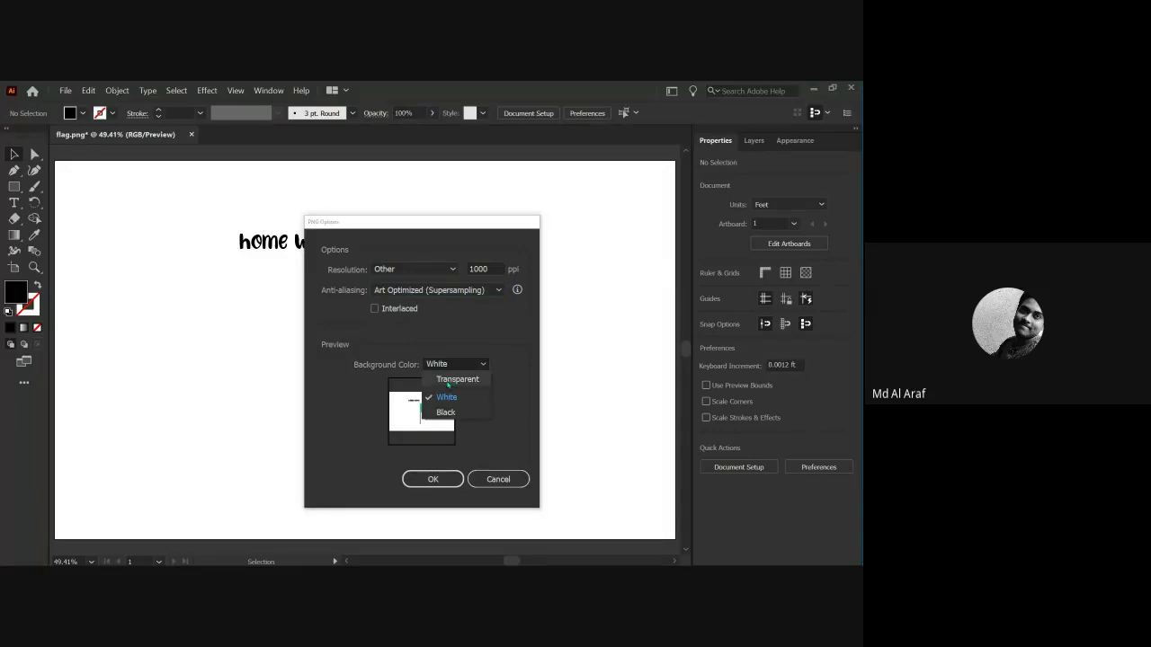
click(448, 381)
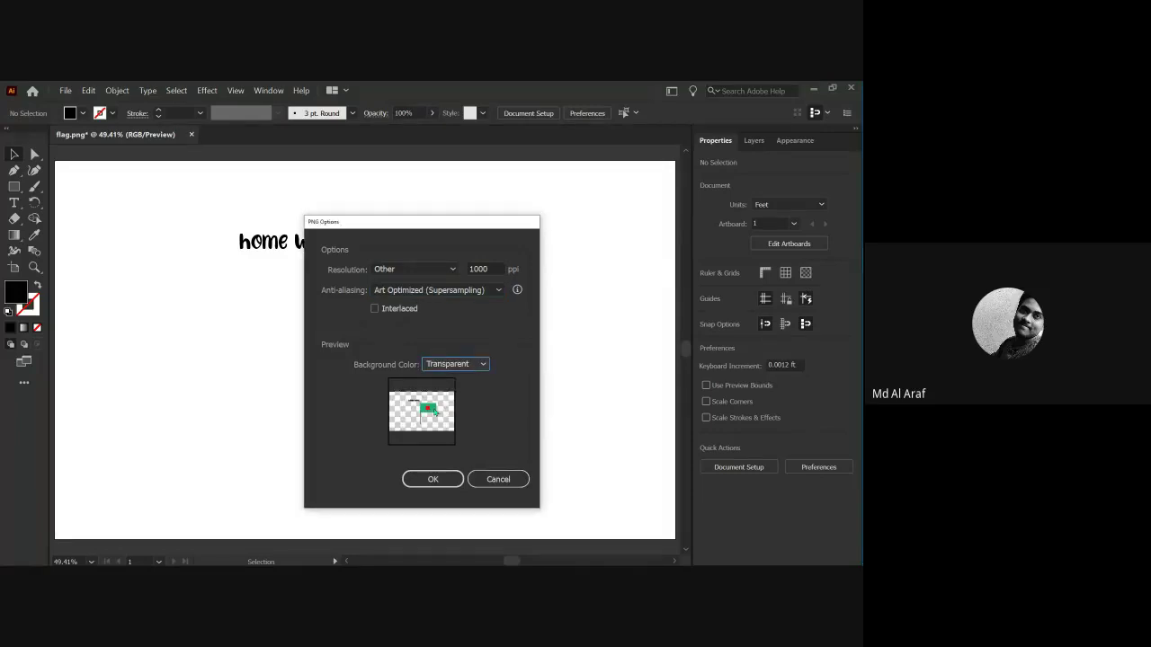
Preview white and black backgrounds, revert to Transparent, and confirm the PNG options.
click(449, 365)
click(448, 379)
click(450, 364)
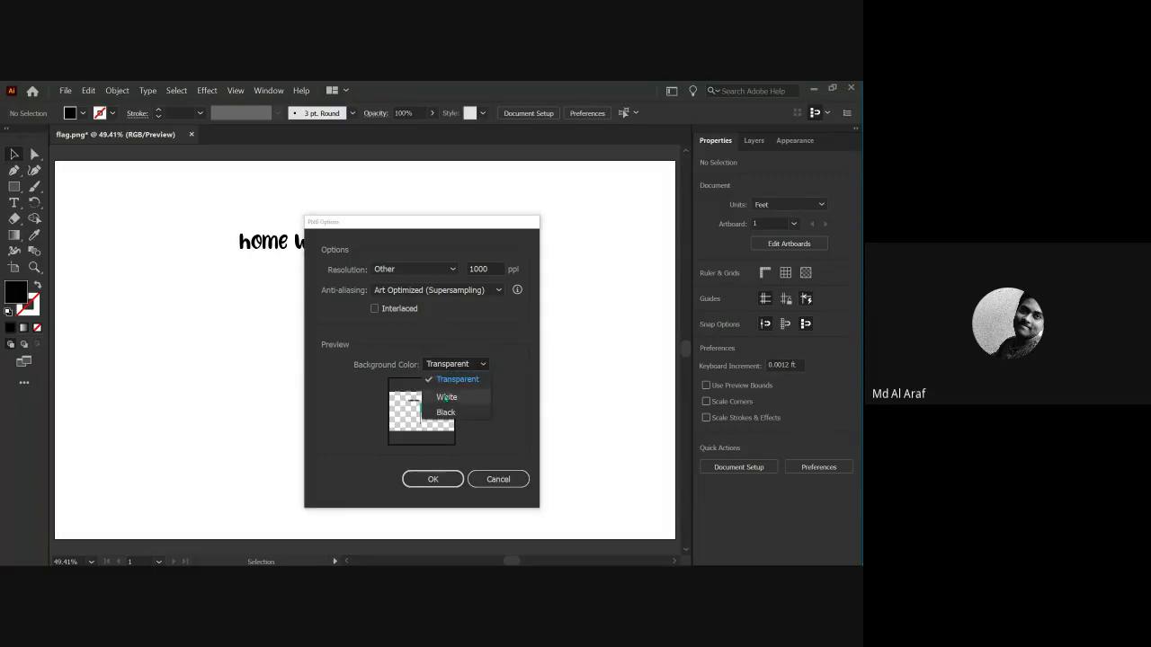
click(446, 397)
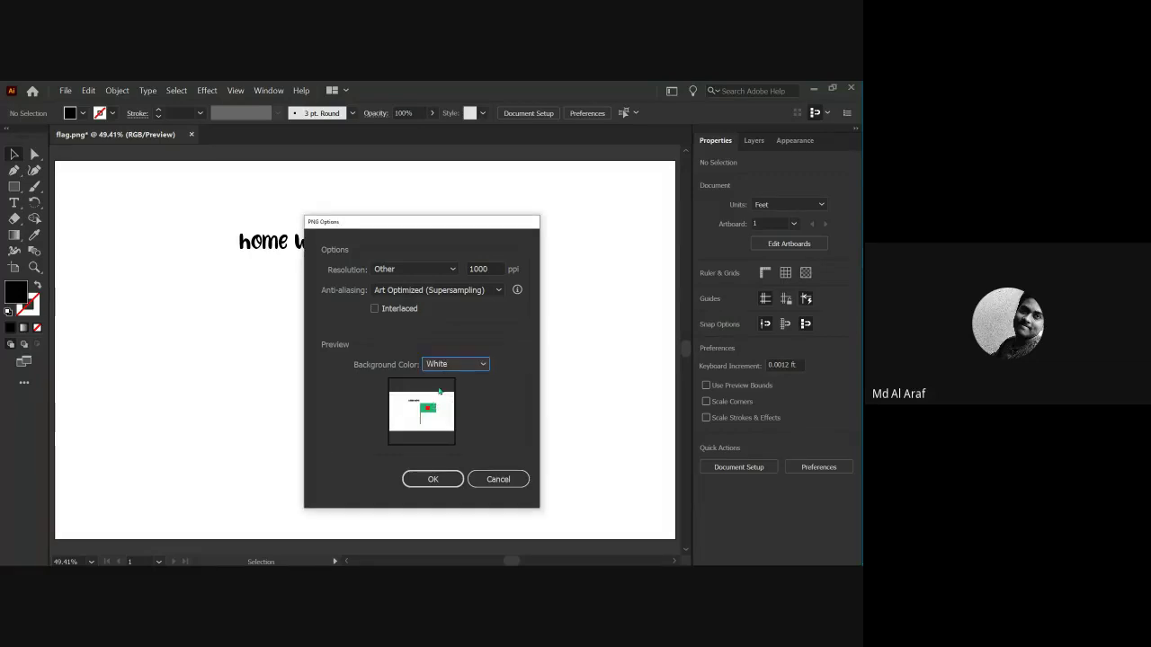
click(455, 364)
click(441, 409)
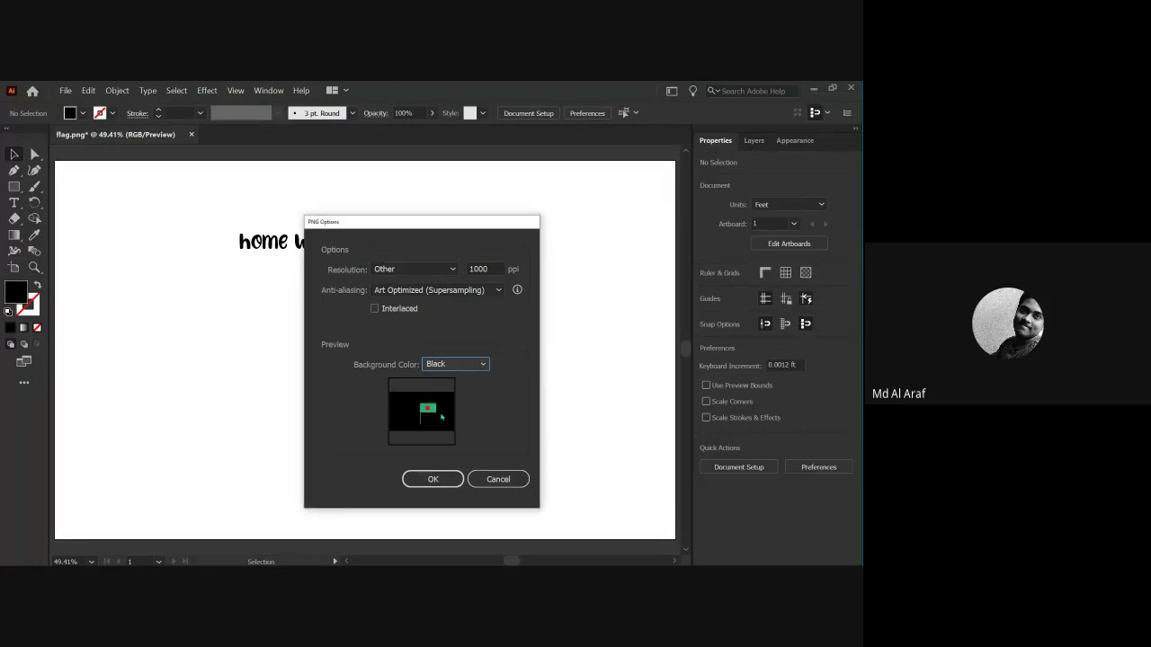
click(454, 365)
click(440, 378)
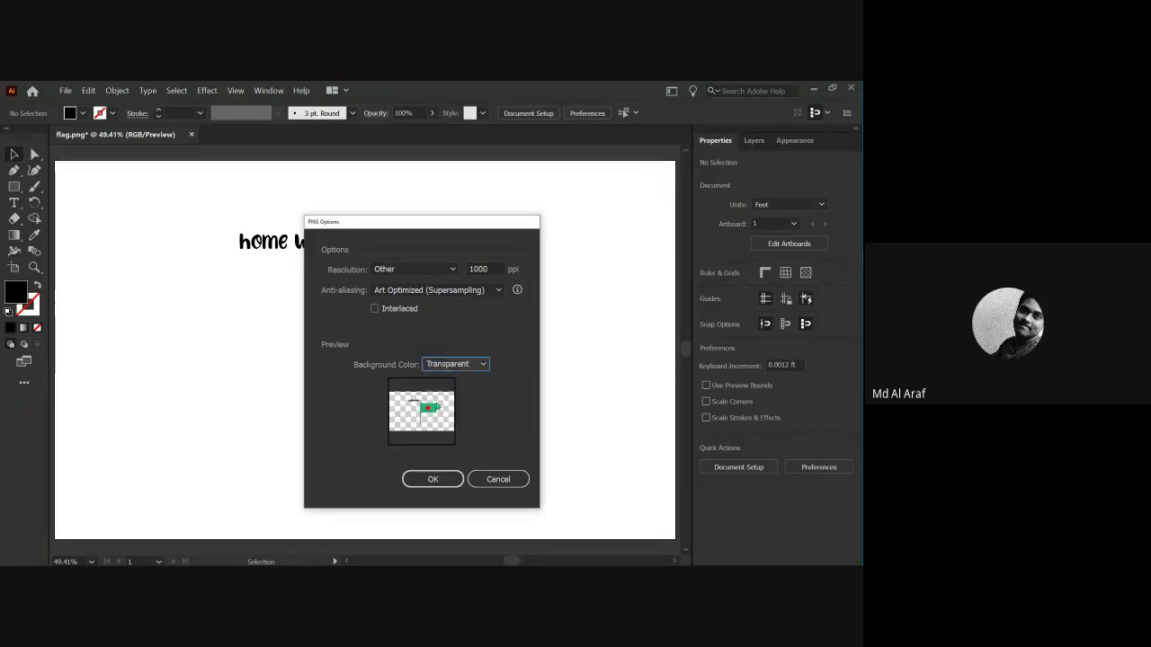
click(430, 479)
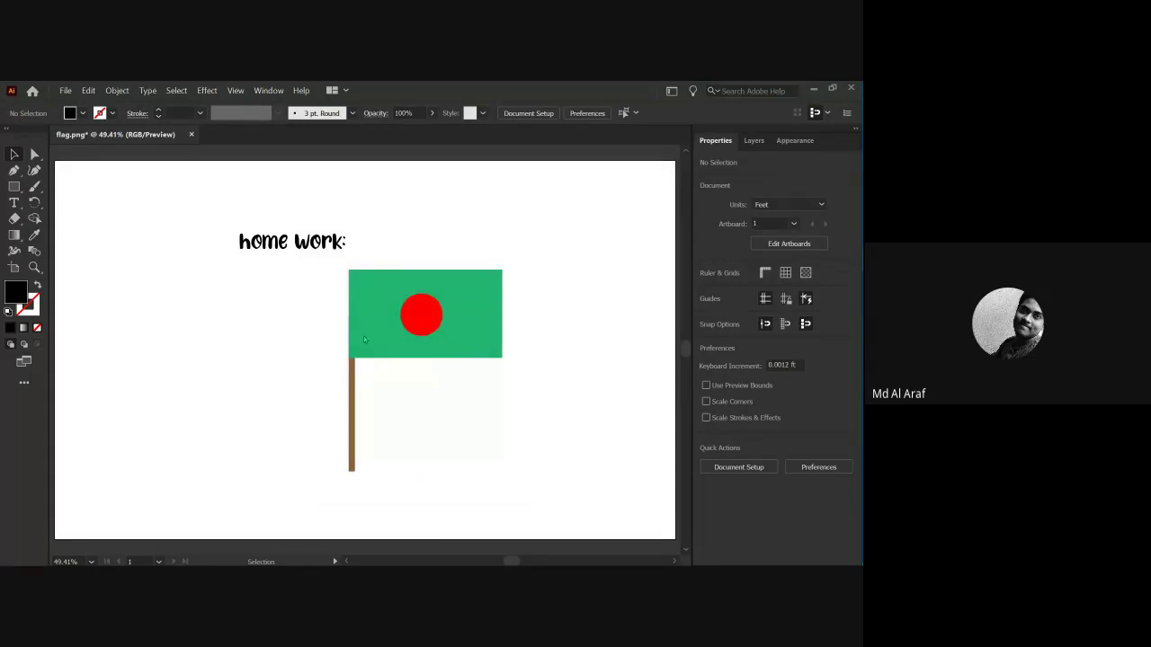
key(super+d)
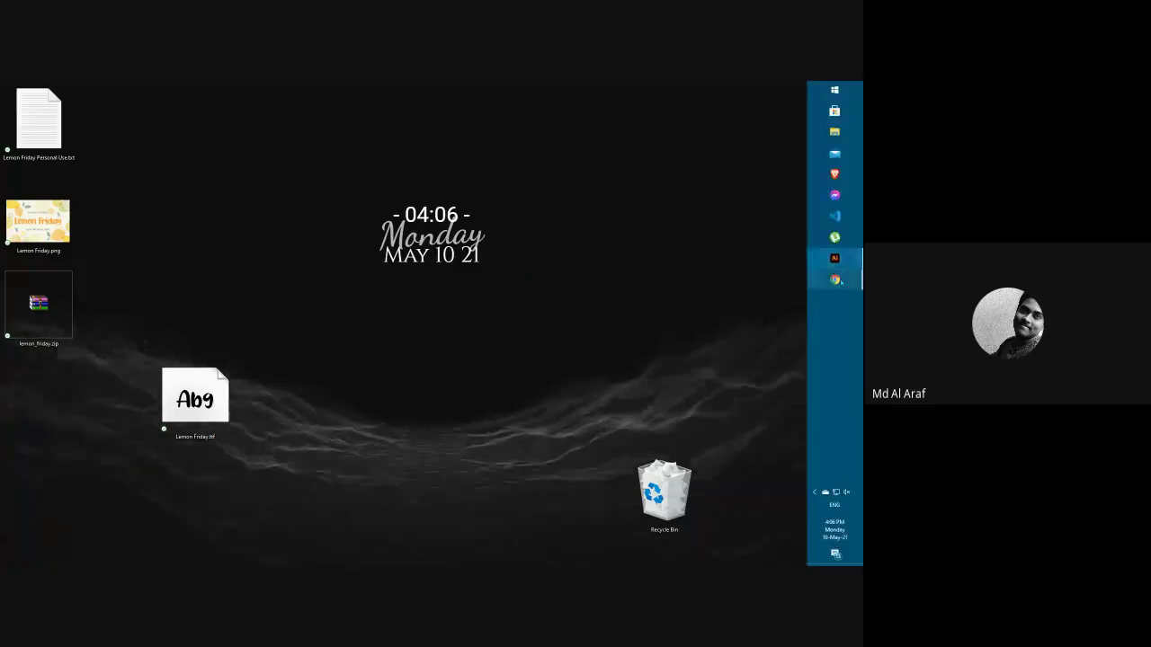
click(832, 259)
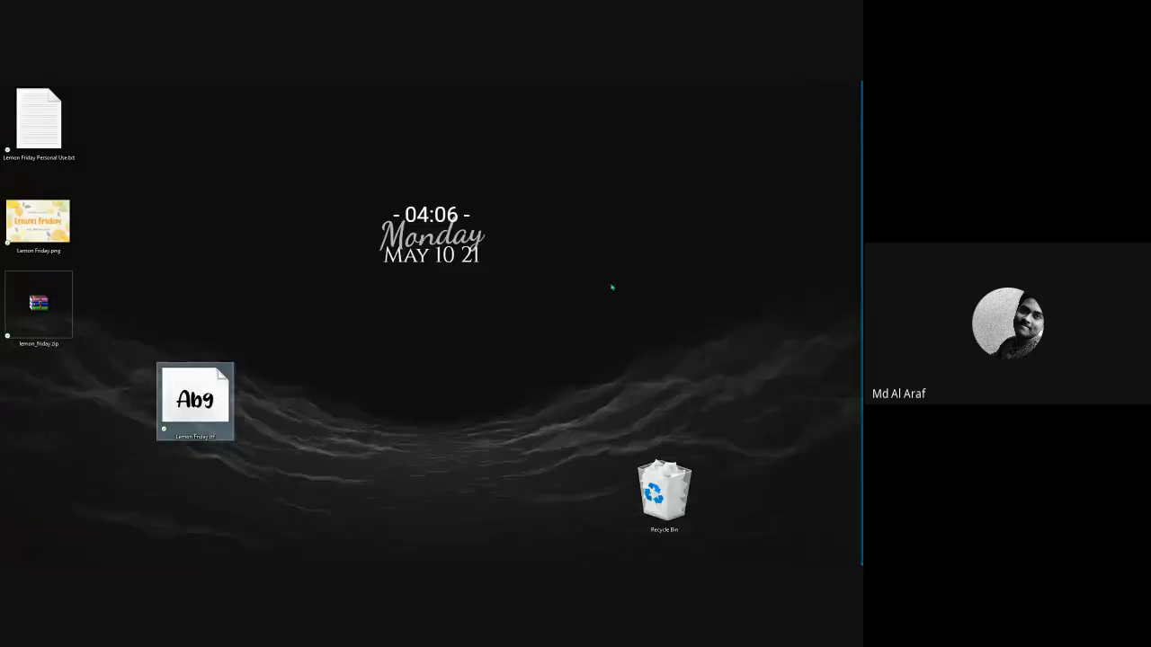
click(832, 275)
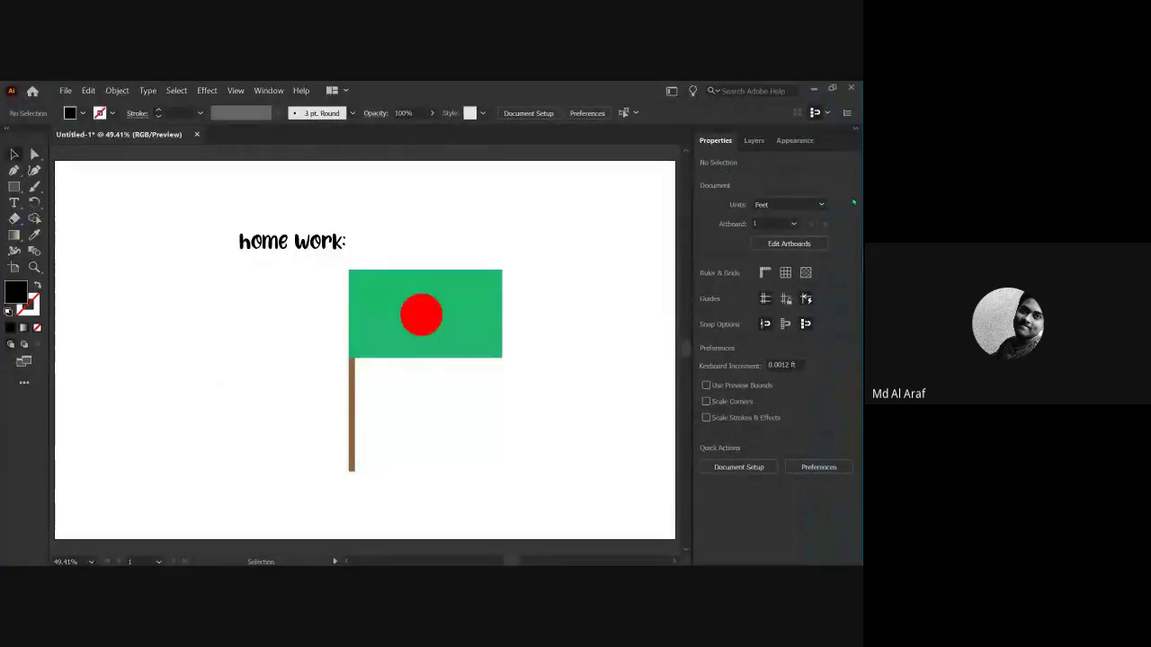
View the exported flag.png from File Explorer's recent files, then close the viewer and Explorer.
mouse_move(851, 266)
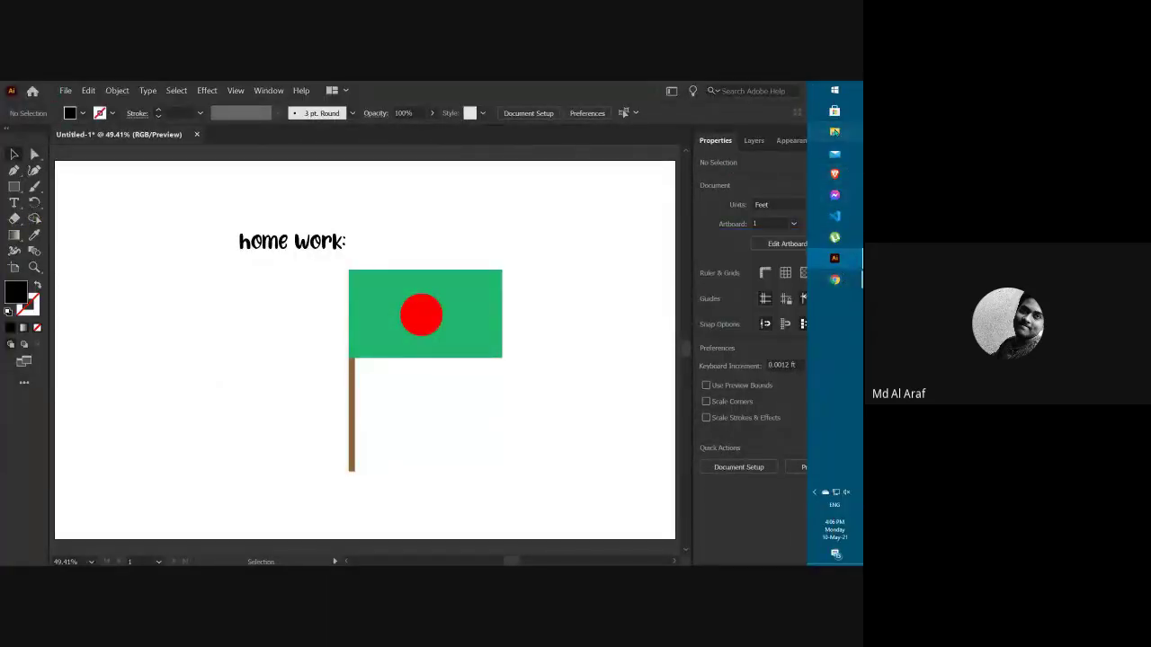
key(super+e)
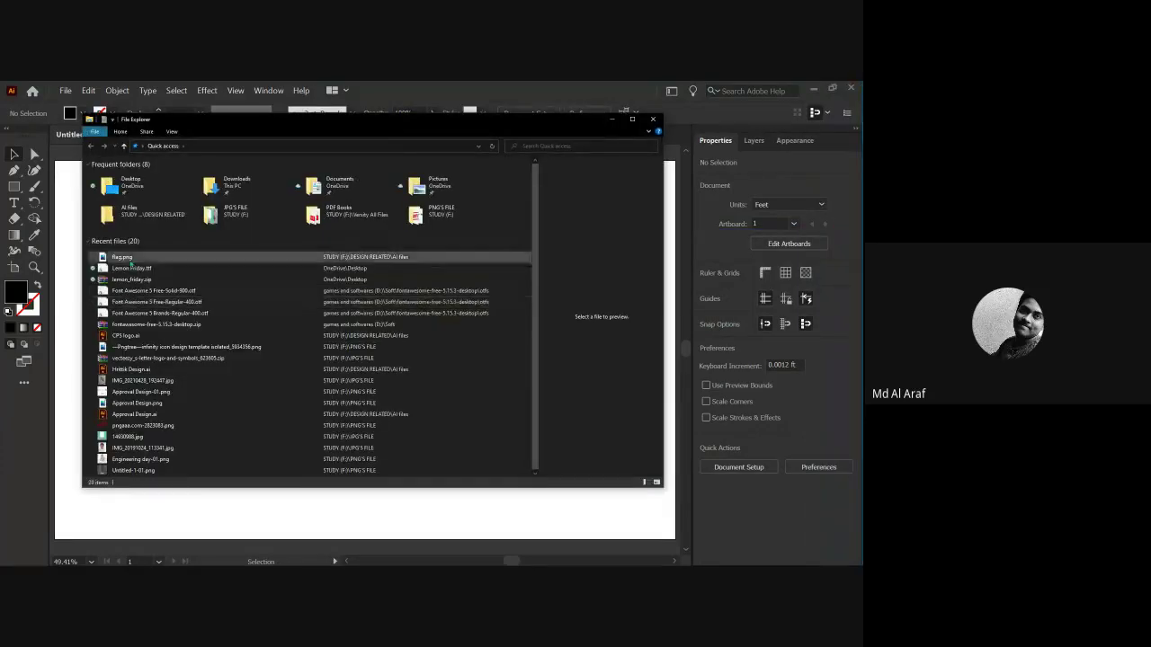
double_click(126, 258)
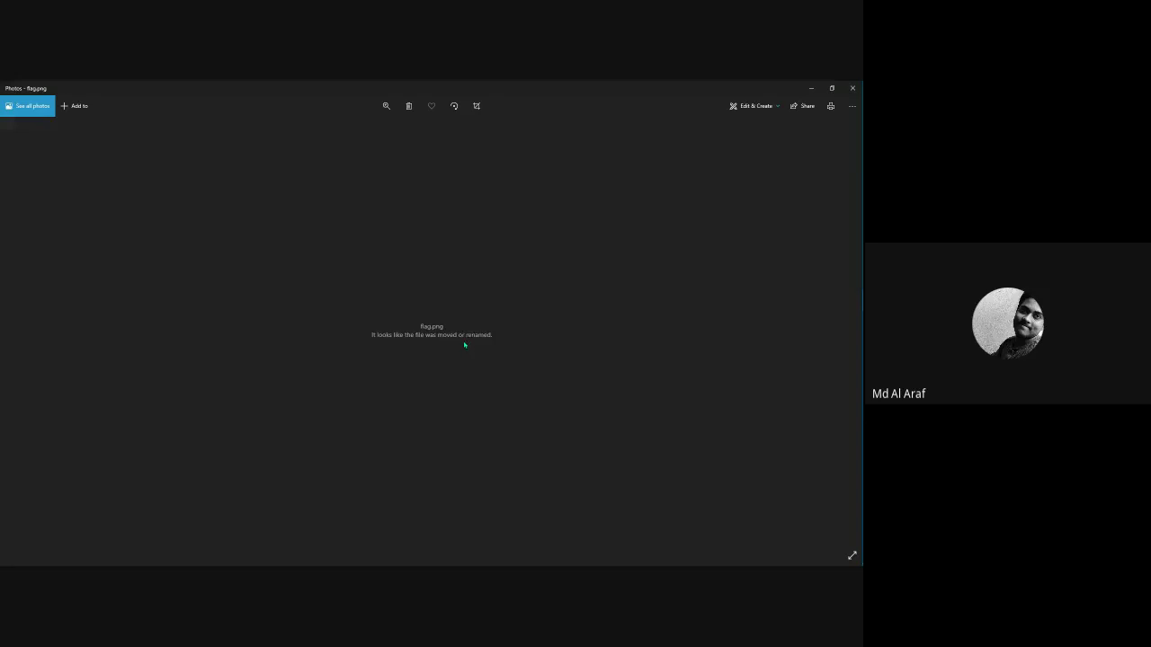
click(853, 88)
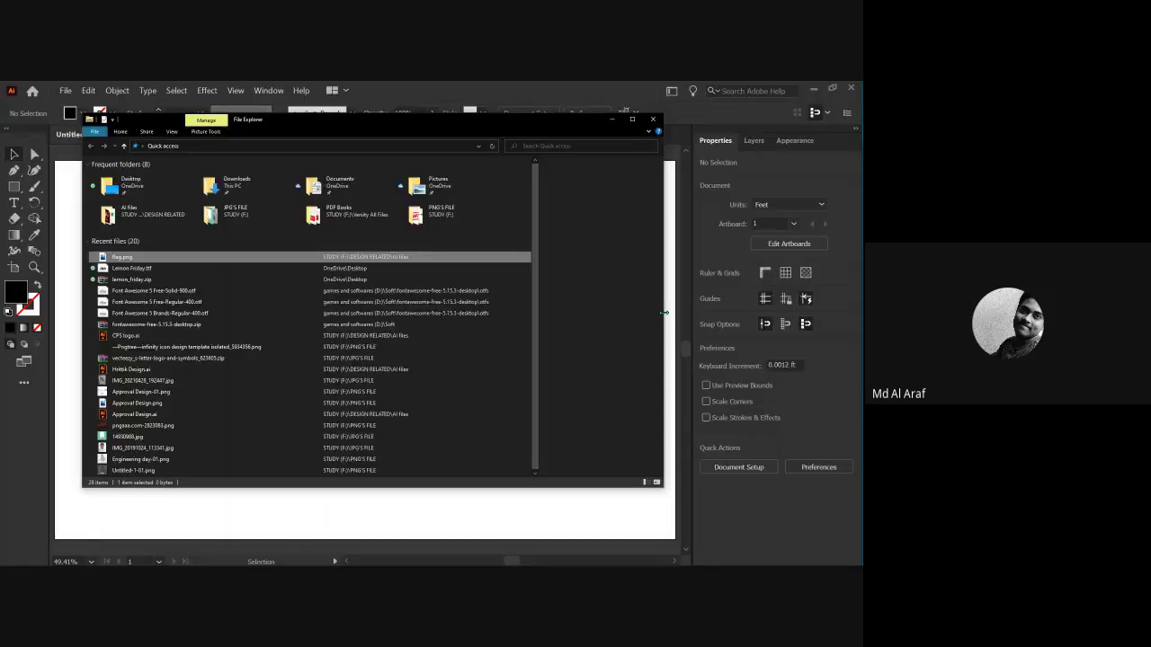
key(alt+F4)
click(65, 90)
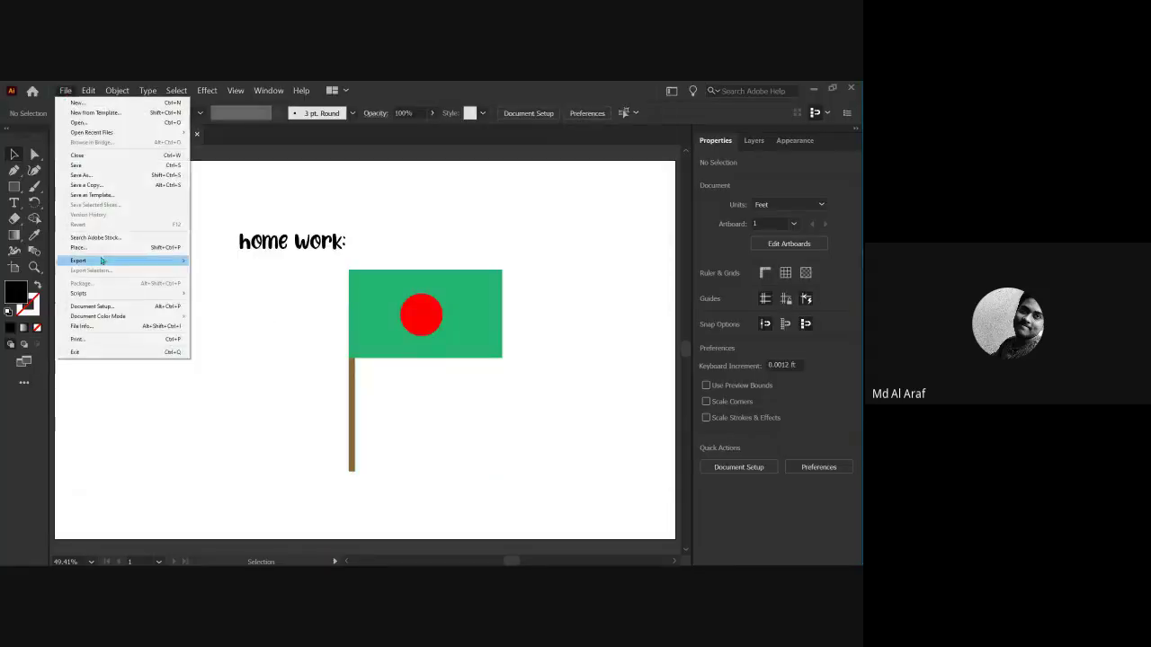
Export the artboard as flag-01.png with Use Artboards checked, at 500 ppi.
click(217, 274)
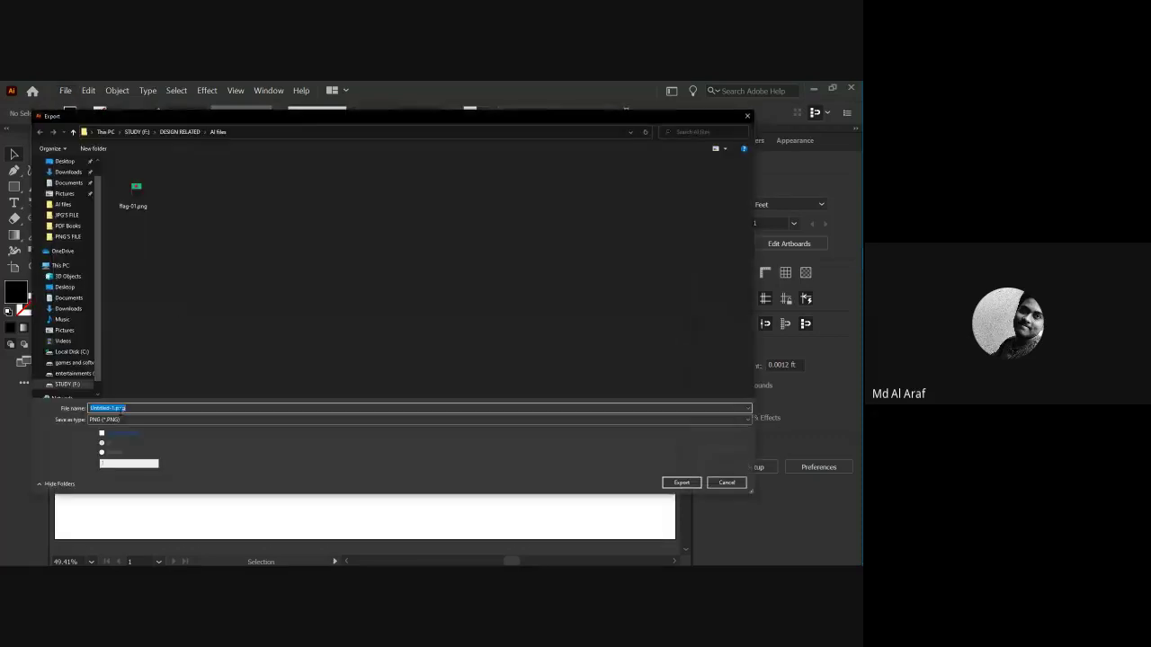
text(lag)
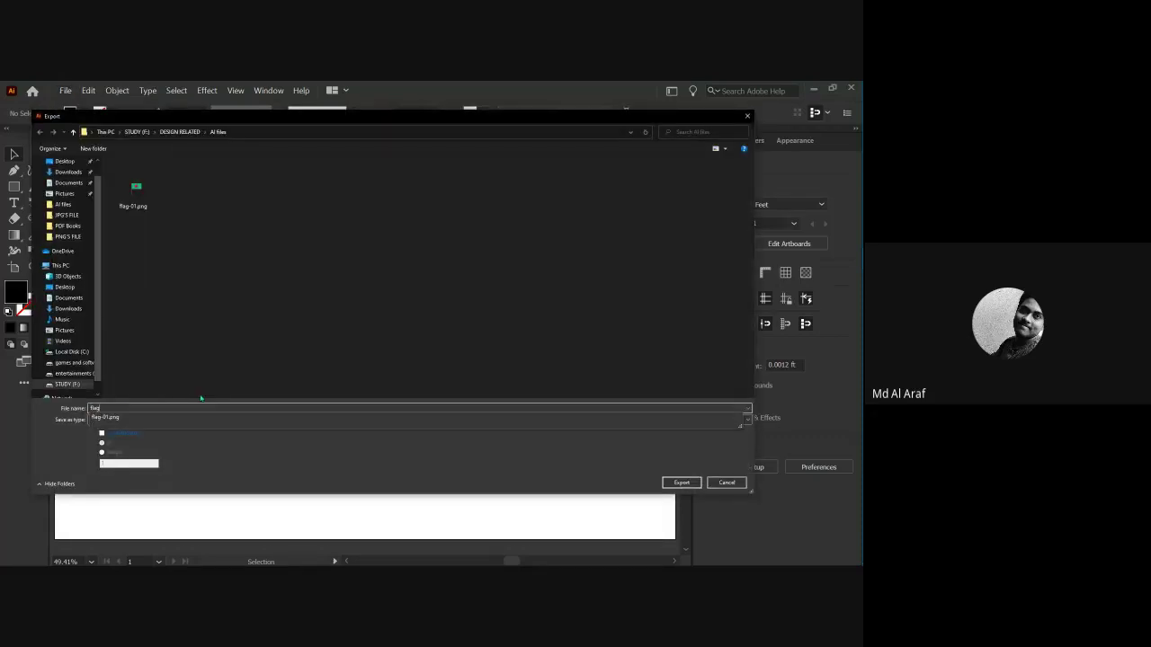
click(107, 417)
click(102, 432)
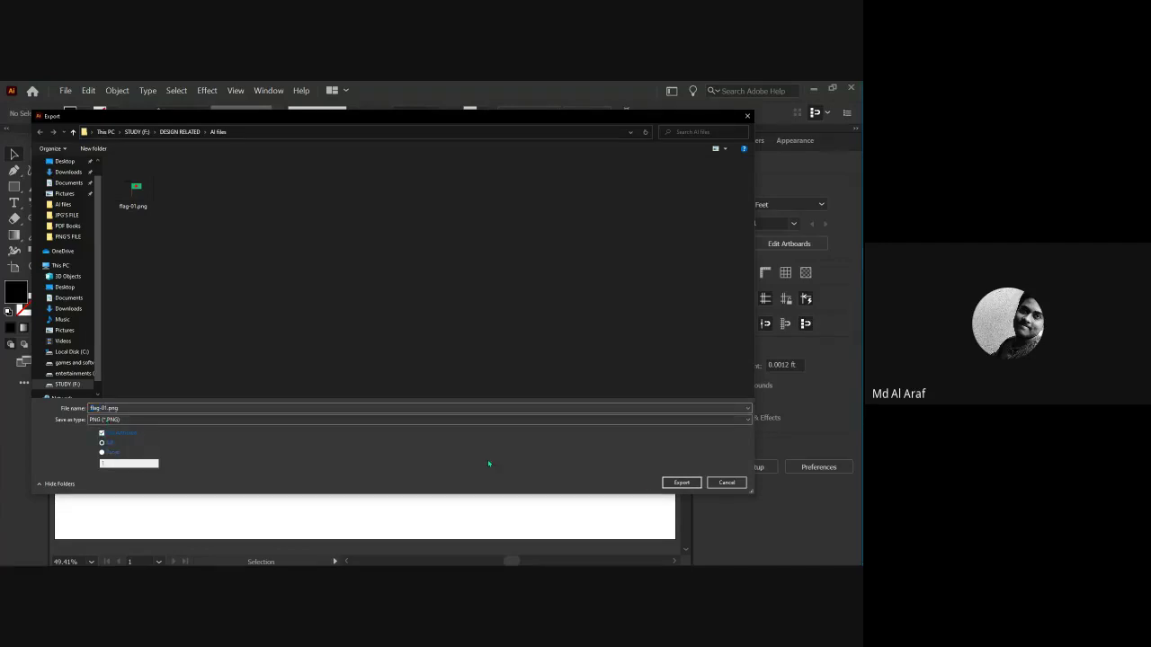
click(670, 485)
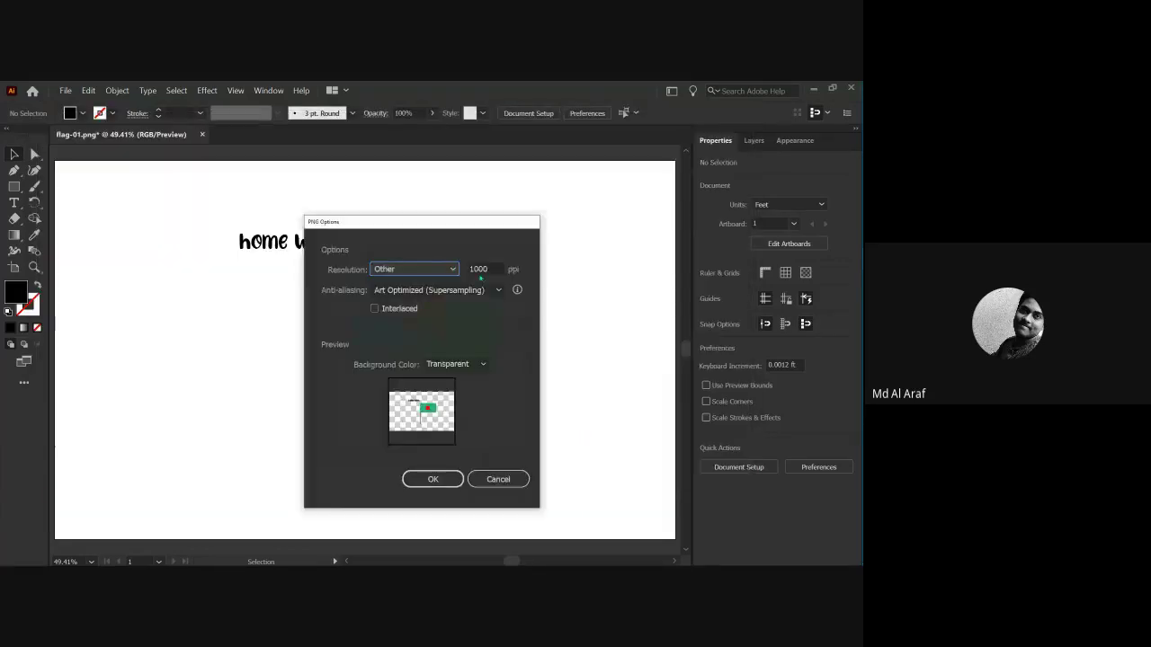
double_click(494, 268)
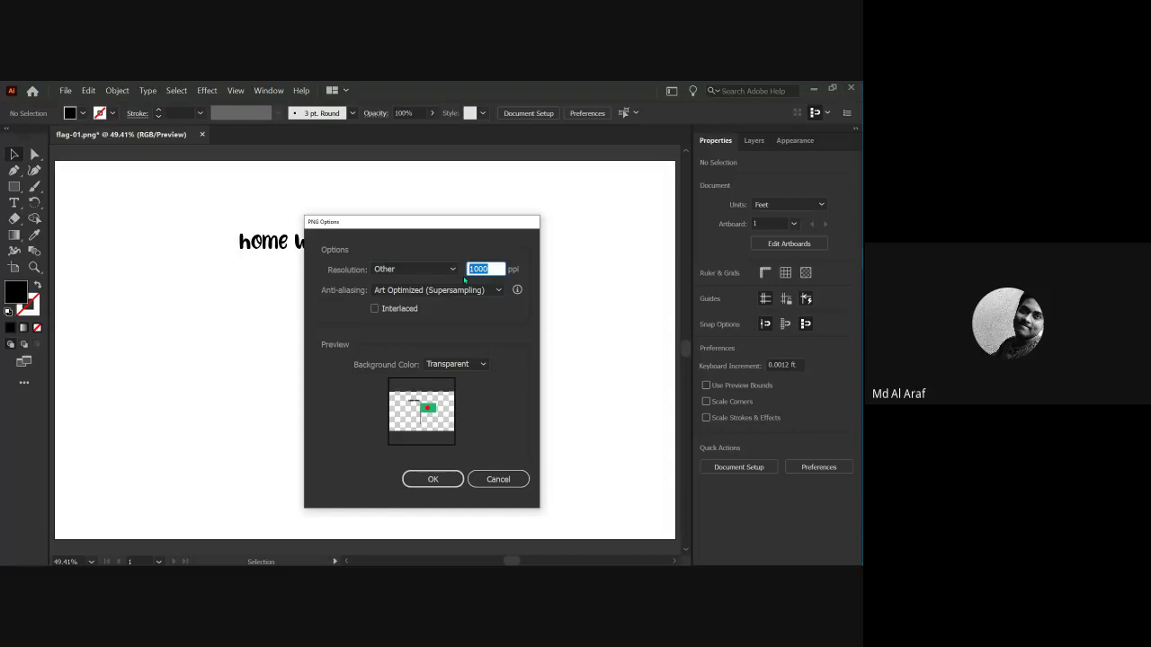
text(500)
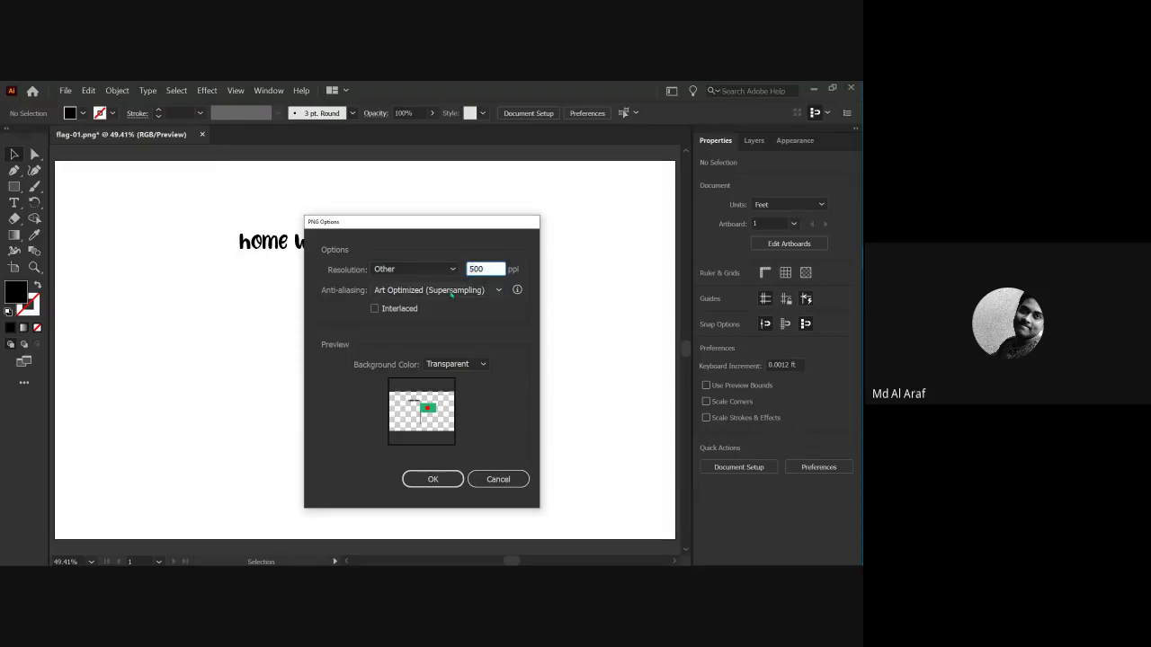
click(423, 479)
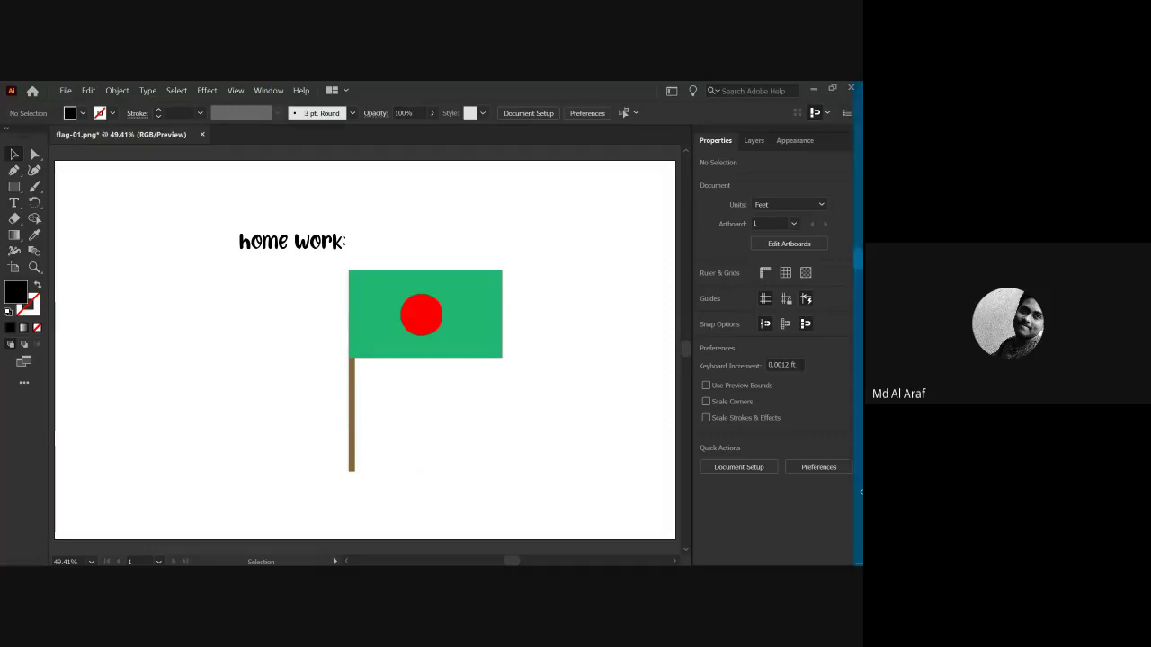
click(847, 138)
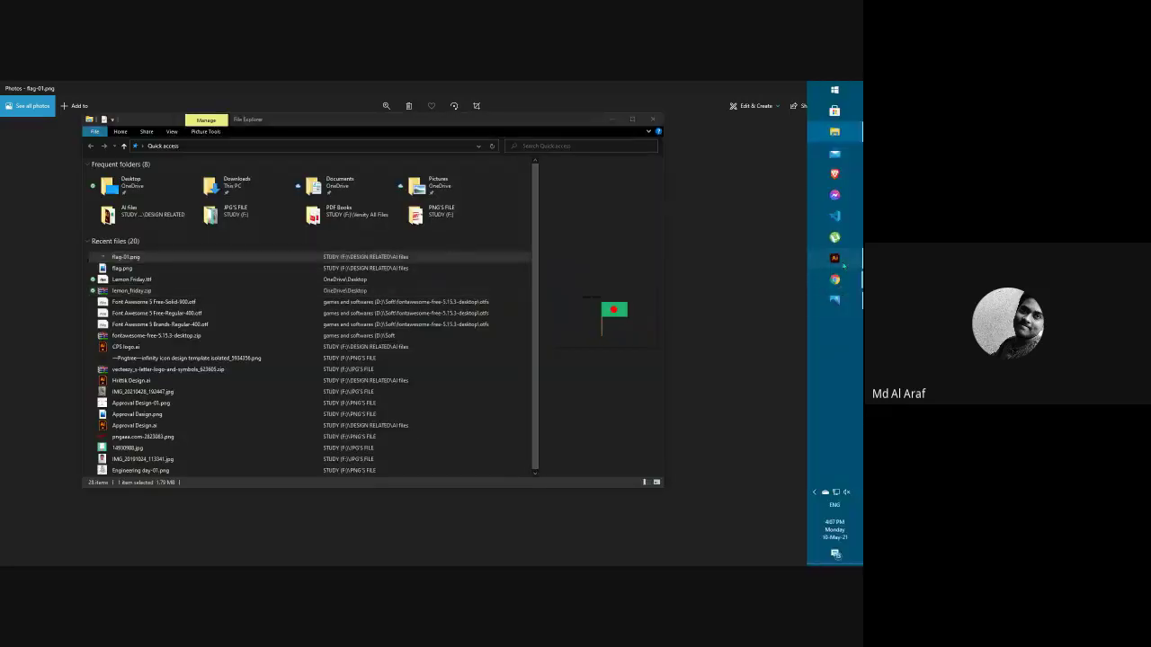
click(835, 258)
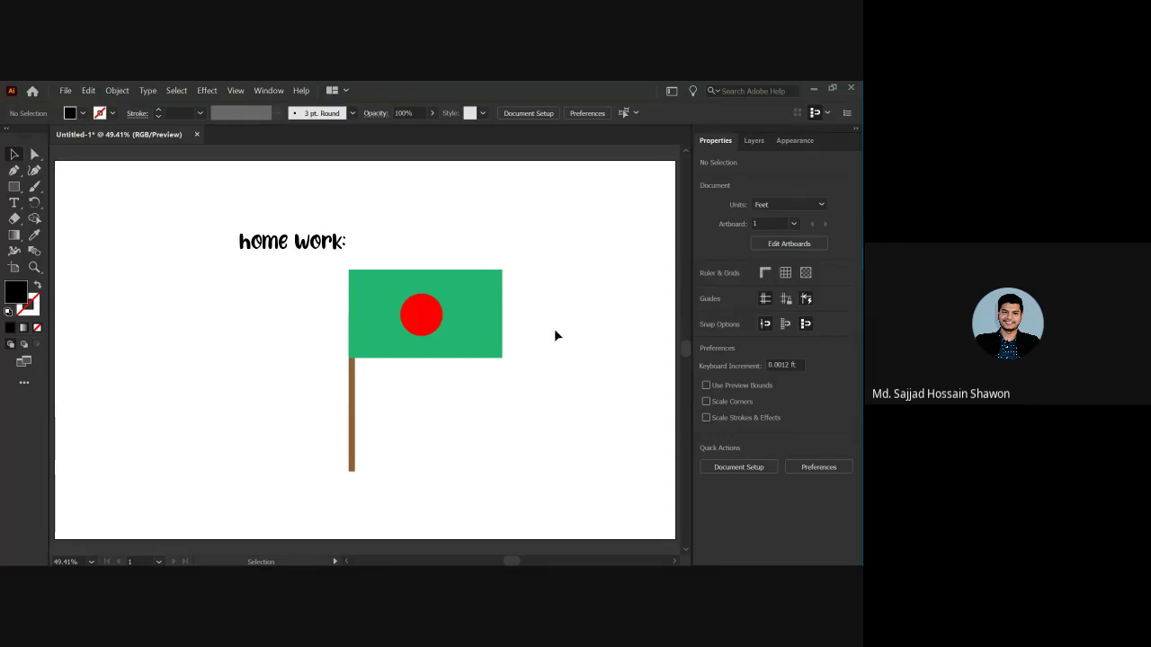
Drag the green flag with red disc and brown pole left, beneath the 'home work:' title.
drag(254, 192, 407, 333)
click(519, 319)
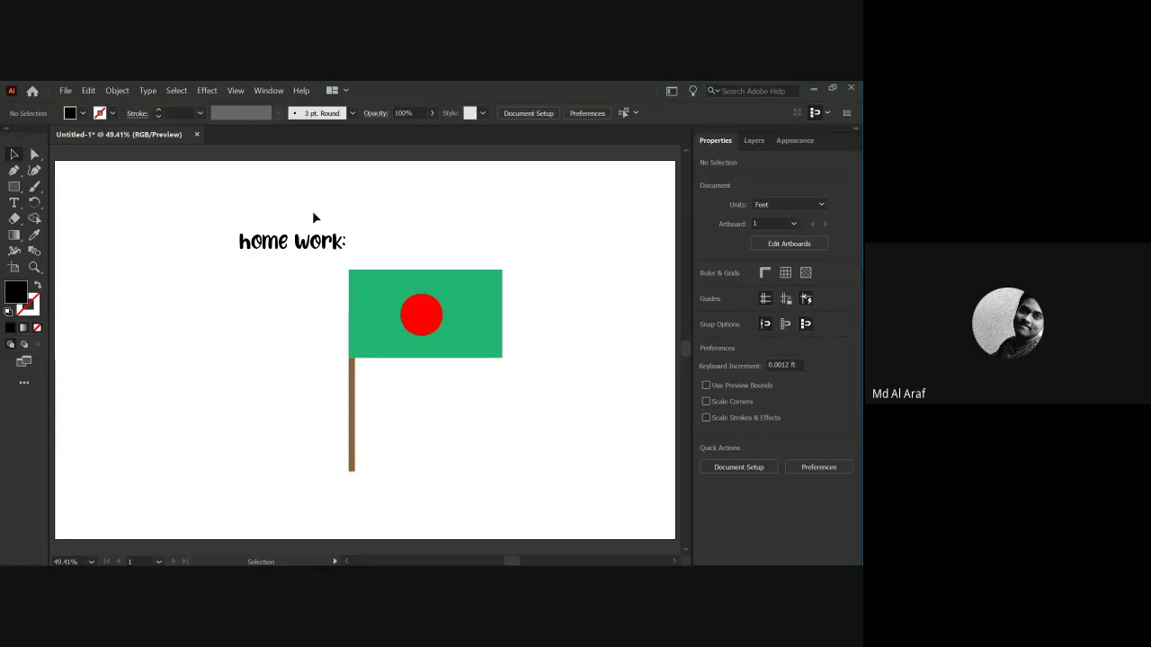
drag(311, 213, 400, 333)
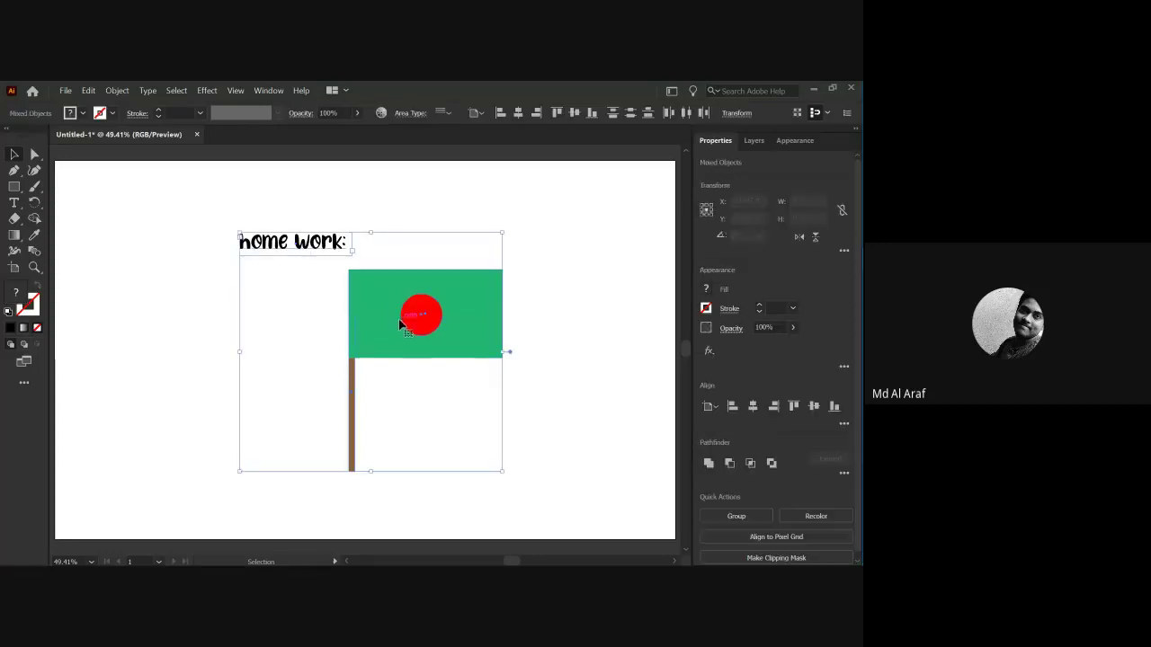
click(520, 331)
mouse_move(825, 416)
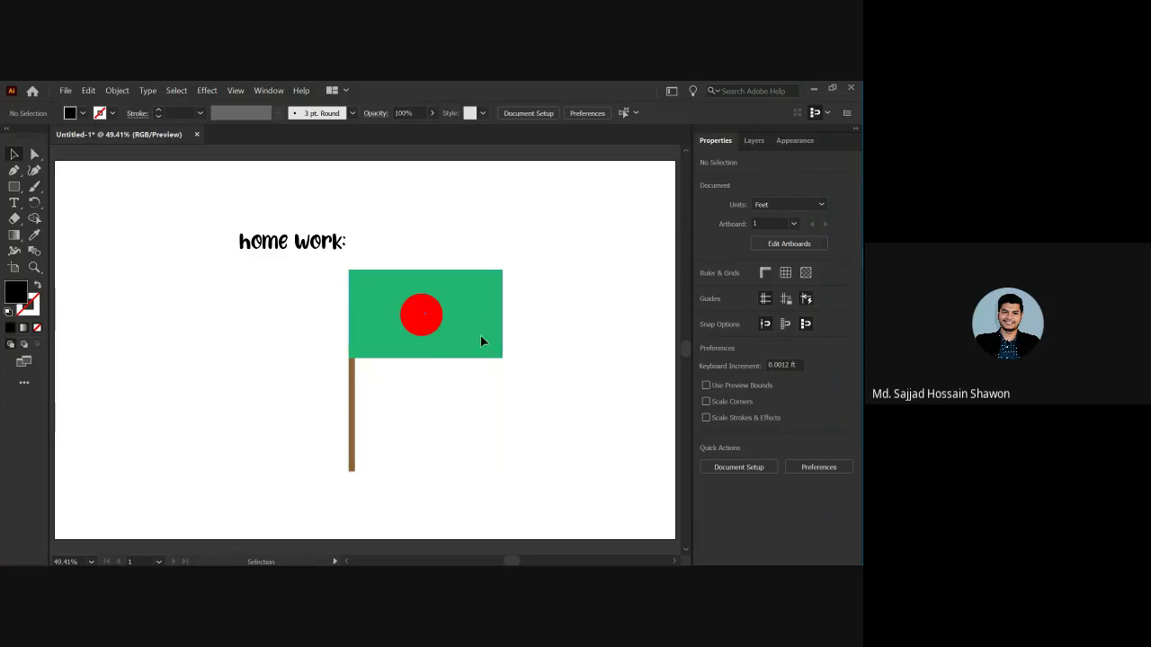
drag(480, 341, 377, 336)
click(429, 362)
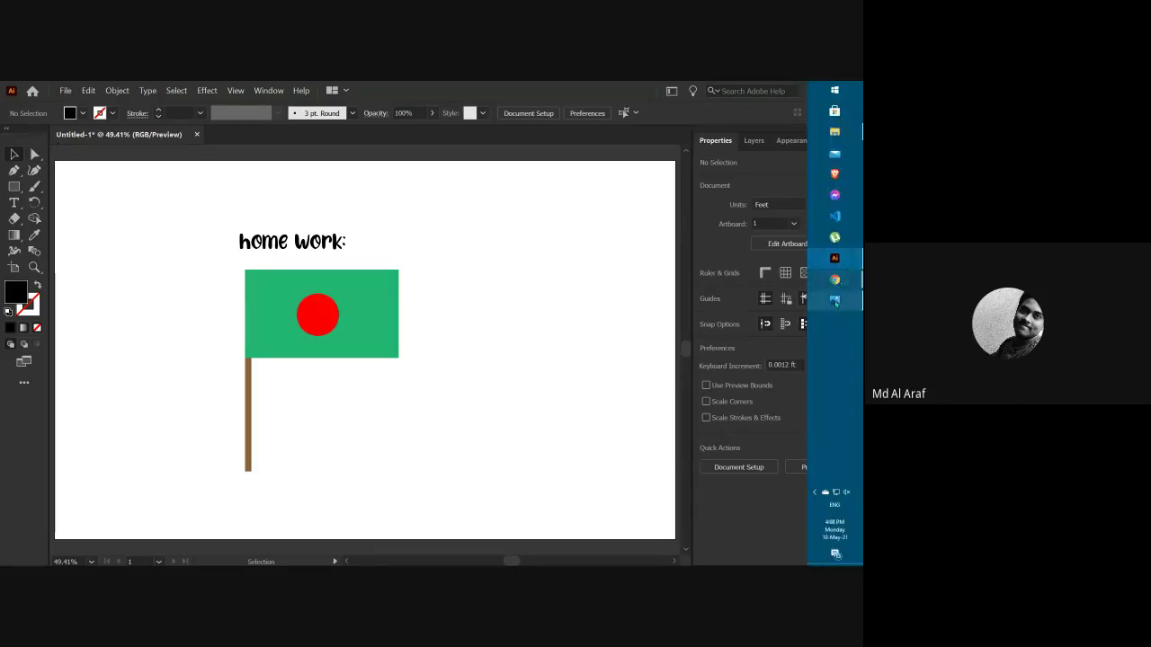
click(851, 301)
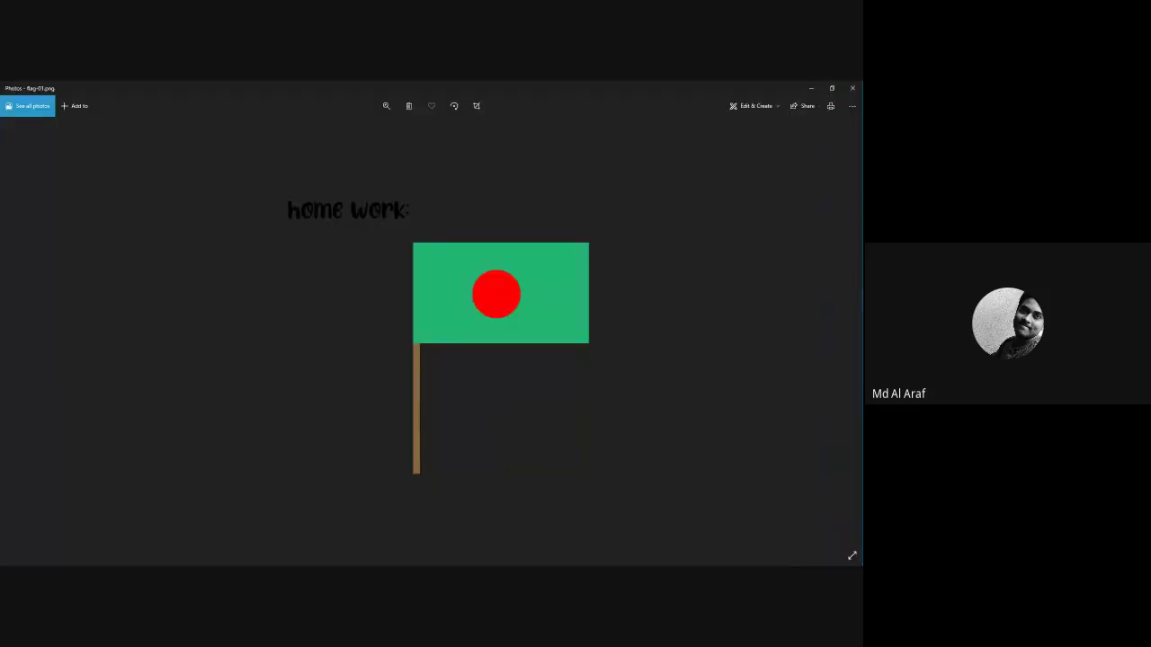
click(835, 129)
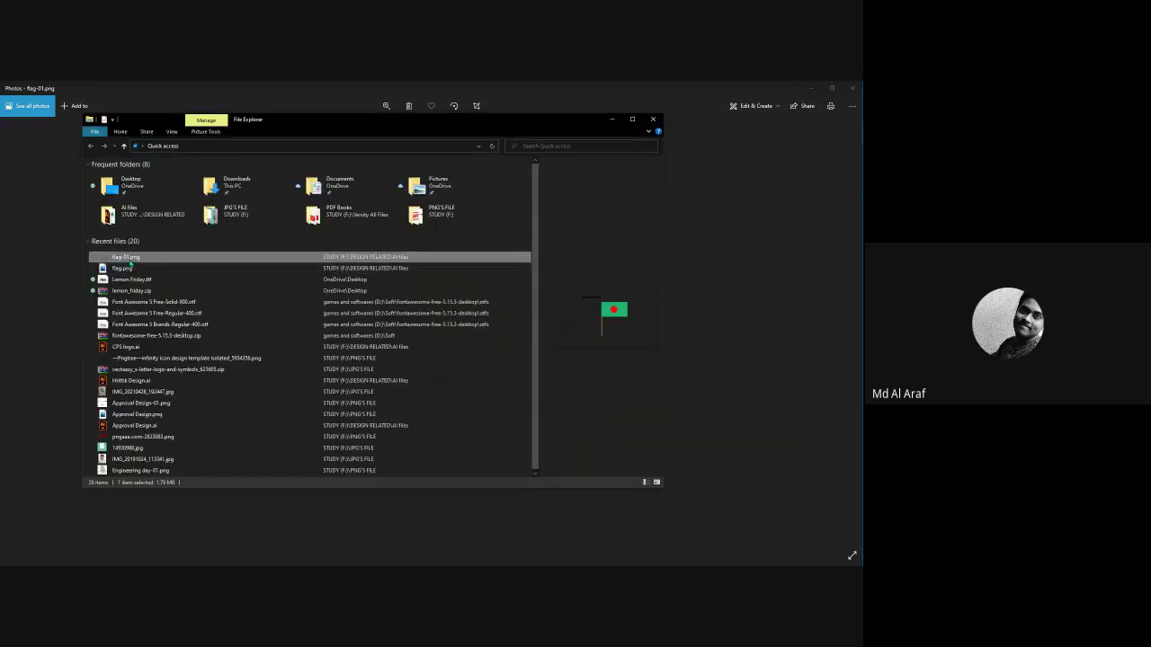
right_click(130, 262)
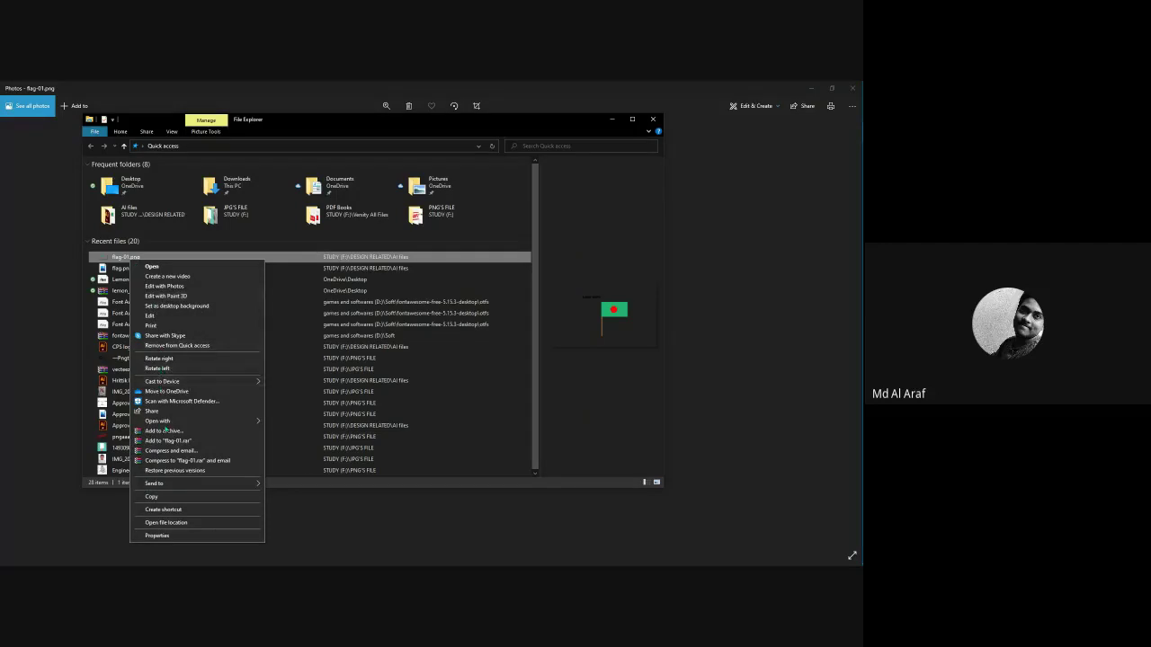
click(157, 536)
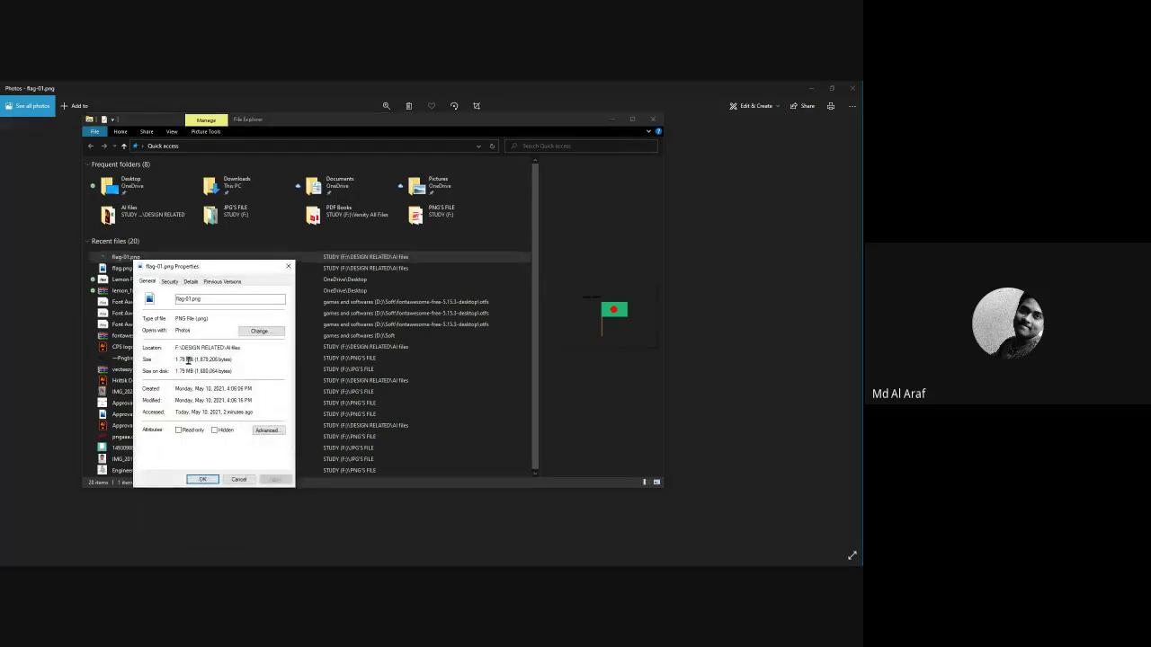
drag(191, 360, 173, 360)
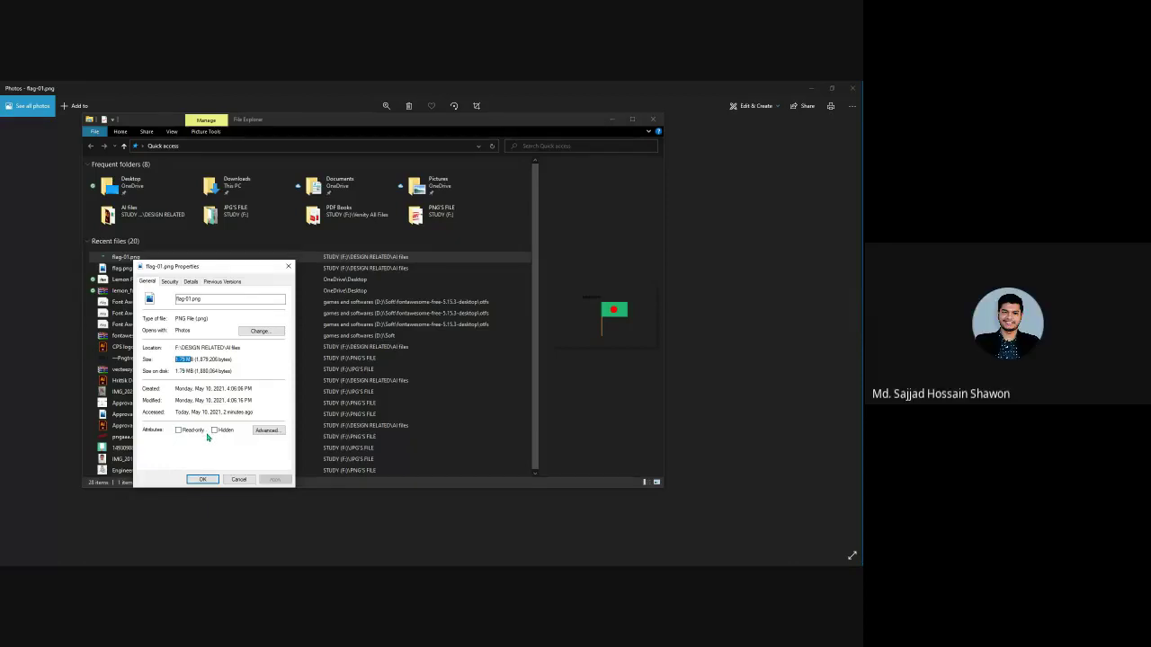
click(289, 267)
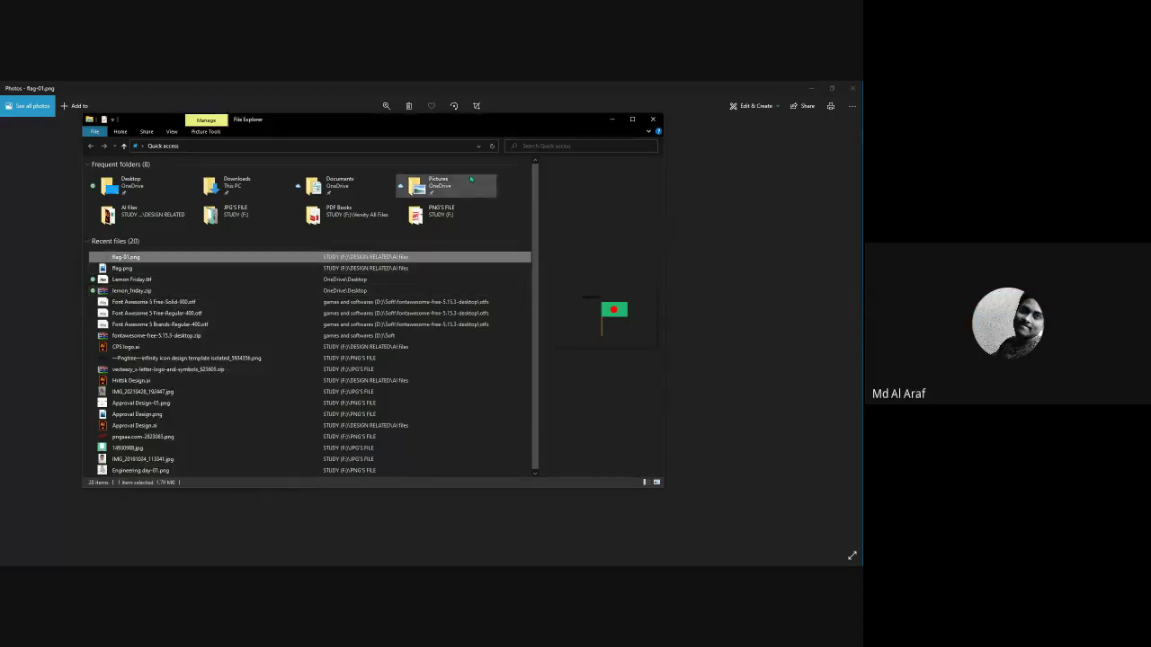
click(653, 119)
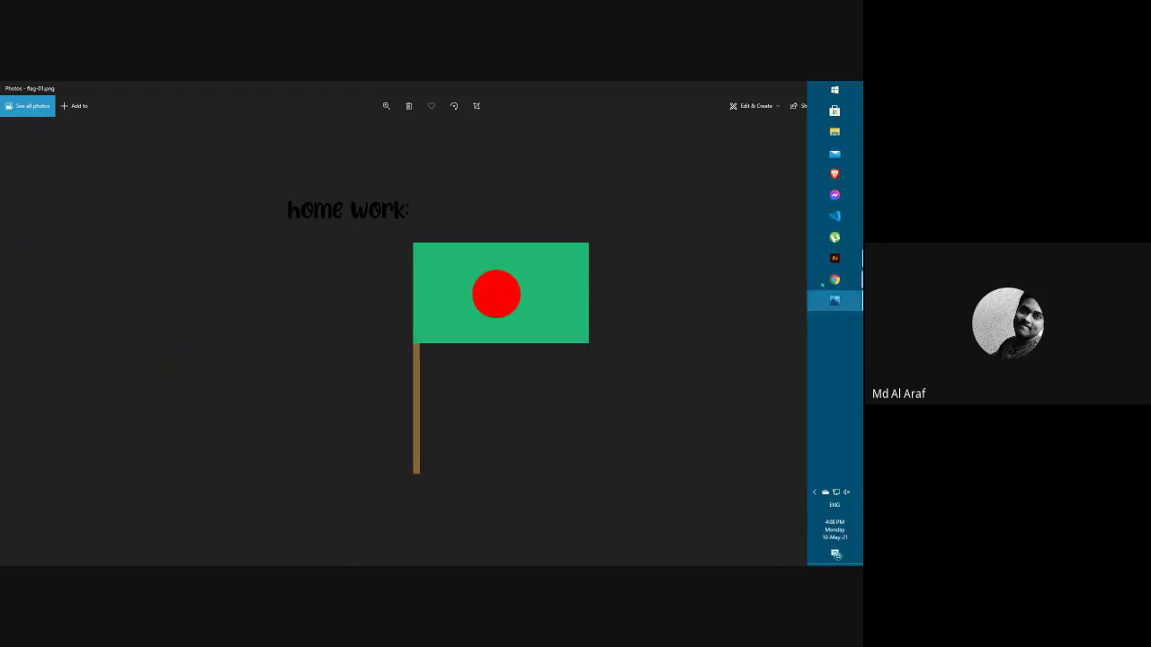
click(833, 270)
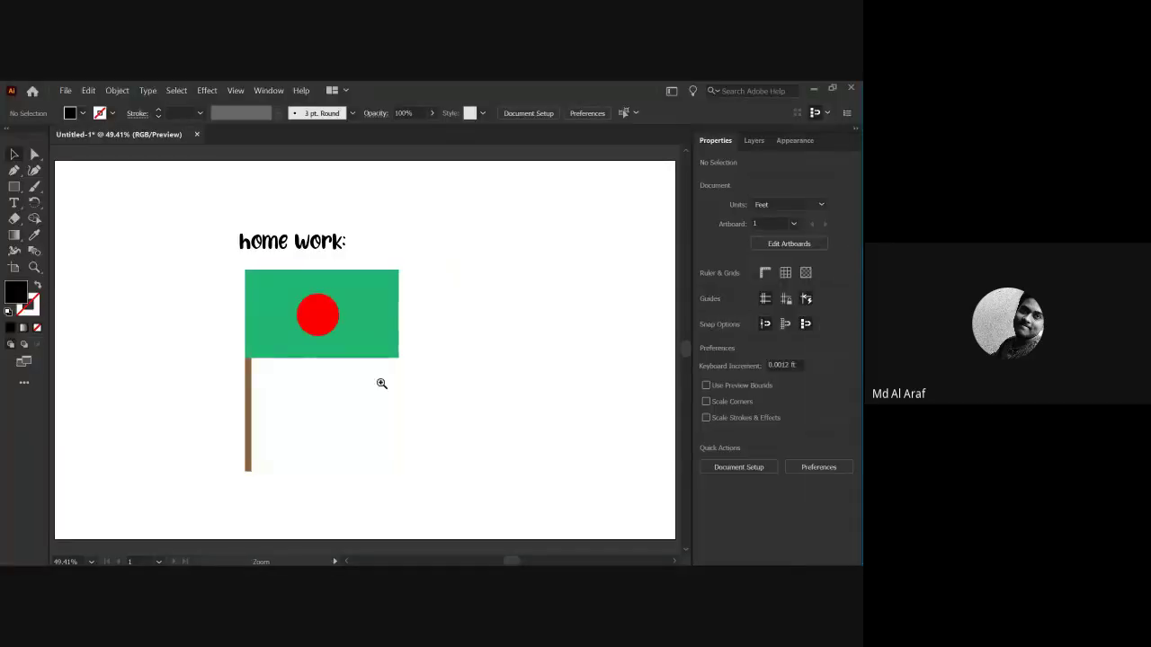
scroll(381, 383, down, 3)
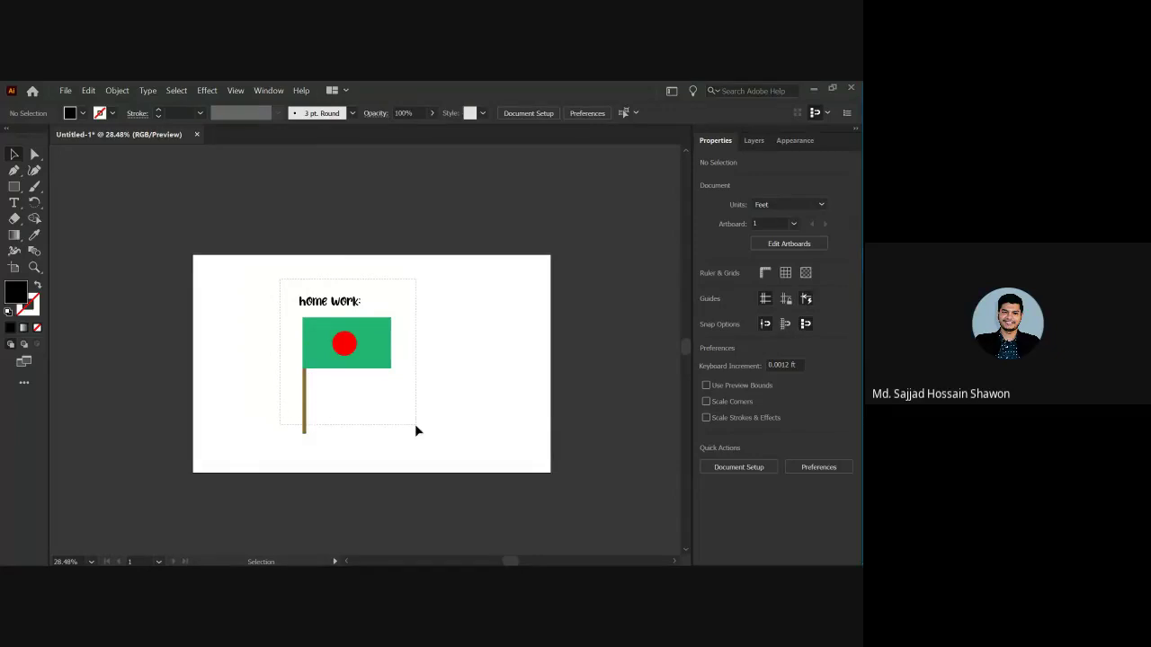
key(ctrl+a)
click(443, 369)
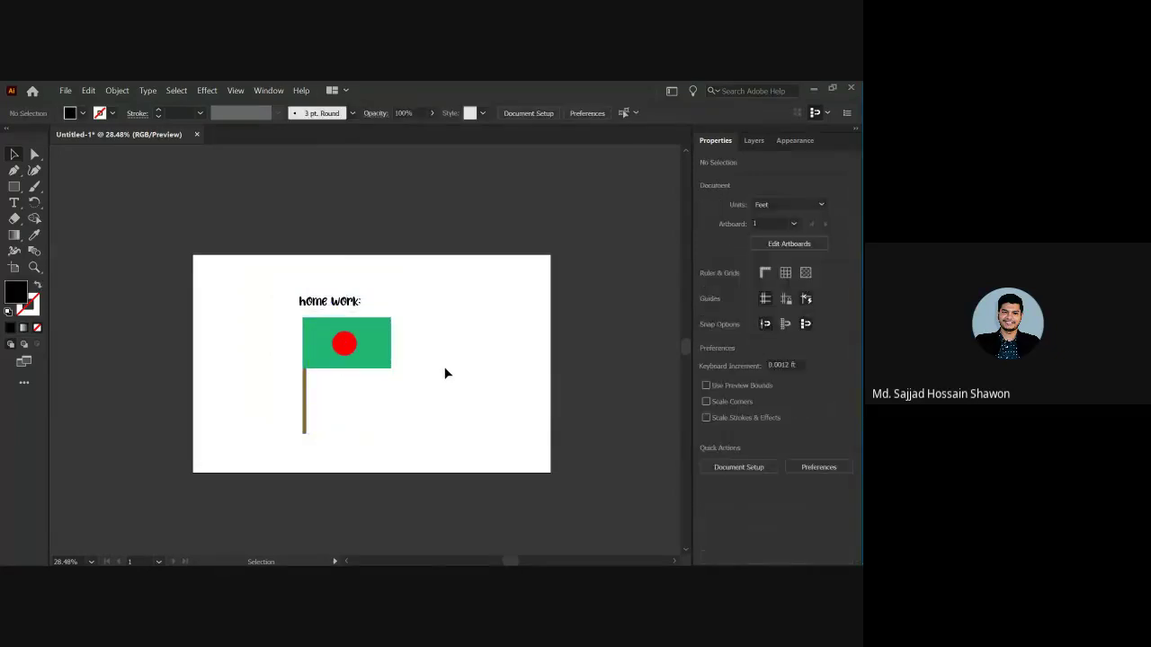
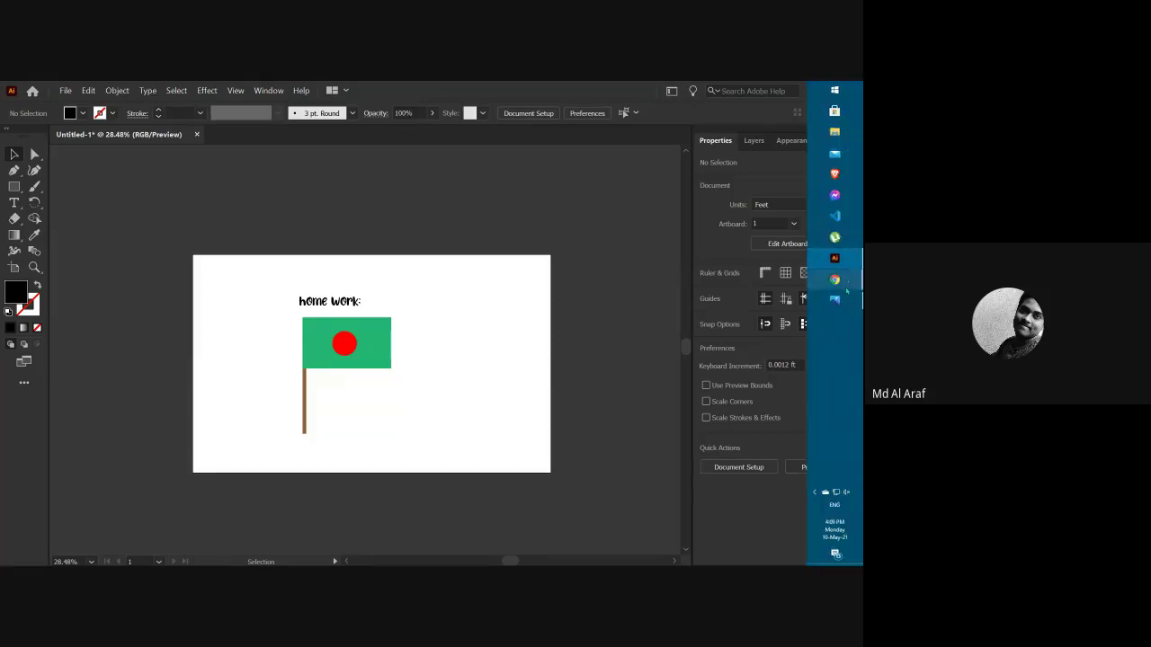
Check the Google Meet call, then return to the Illustrator flag artwork.
mouse_move(835, 279)
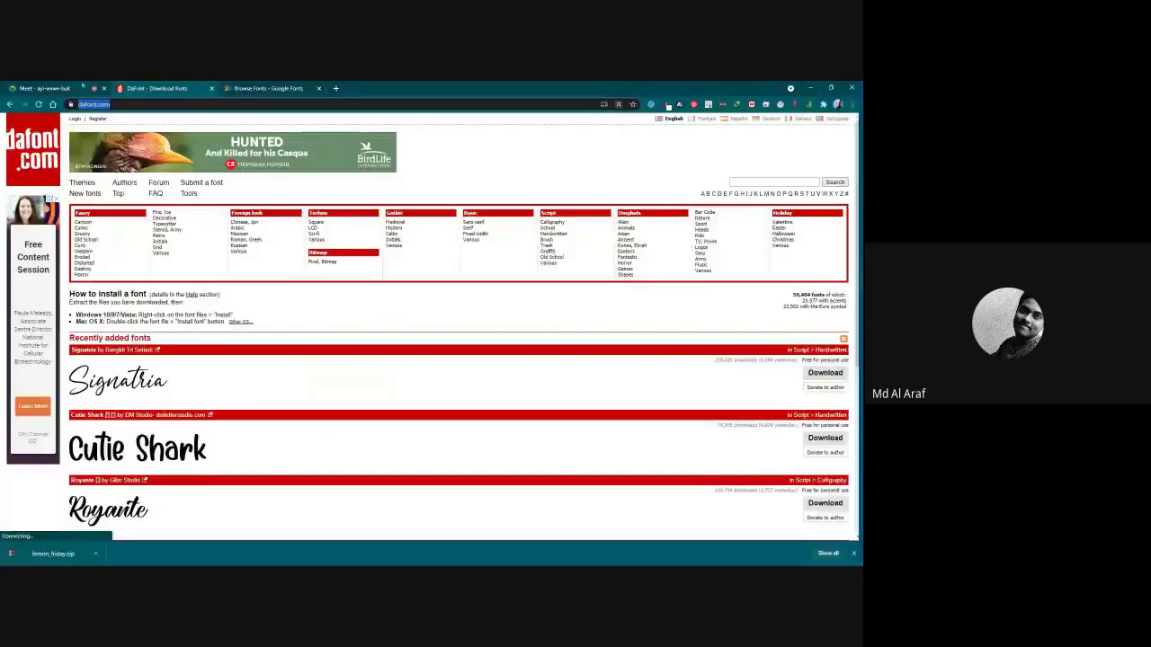
click(760, 315)
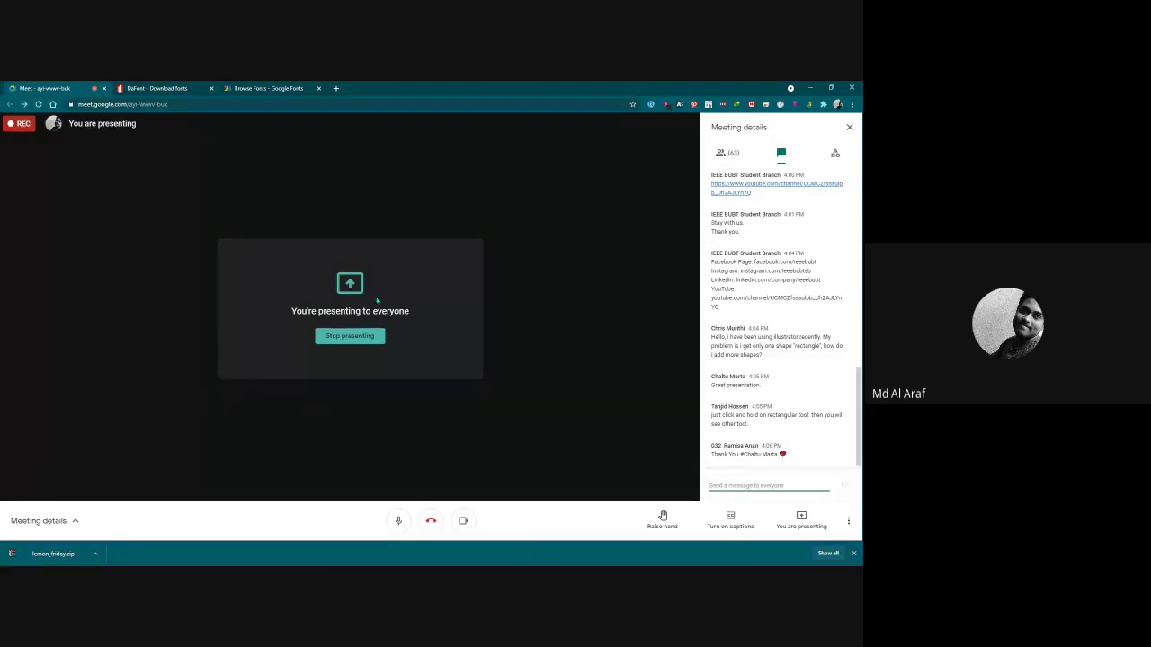
click(834, 261)
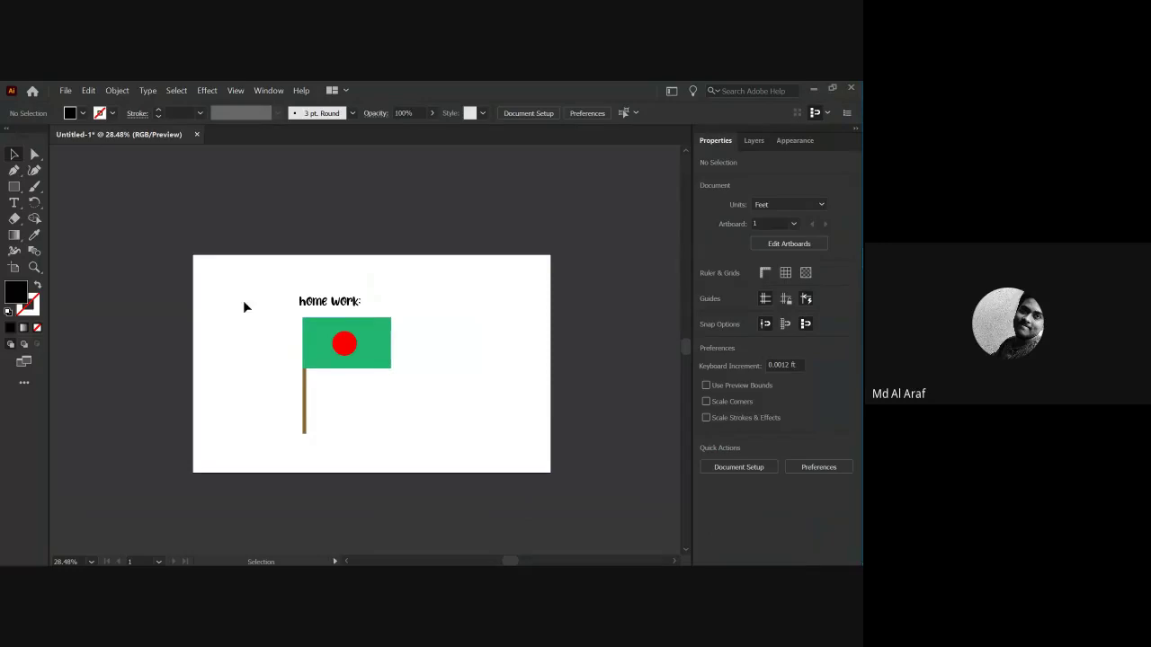
Delete the flag group and its 'home work:' heading, briefly checking the Meet call.
click(334, 343)
key(Delete)
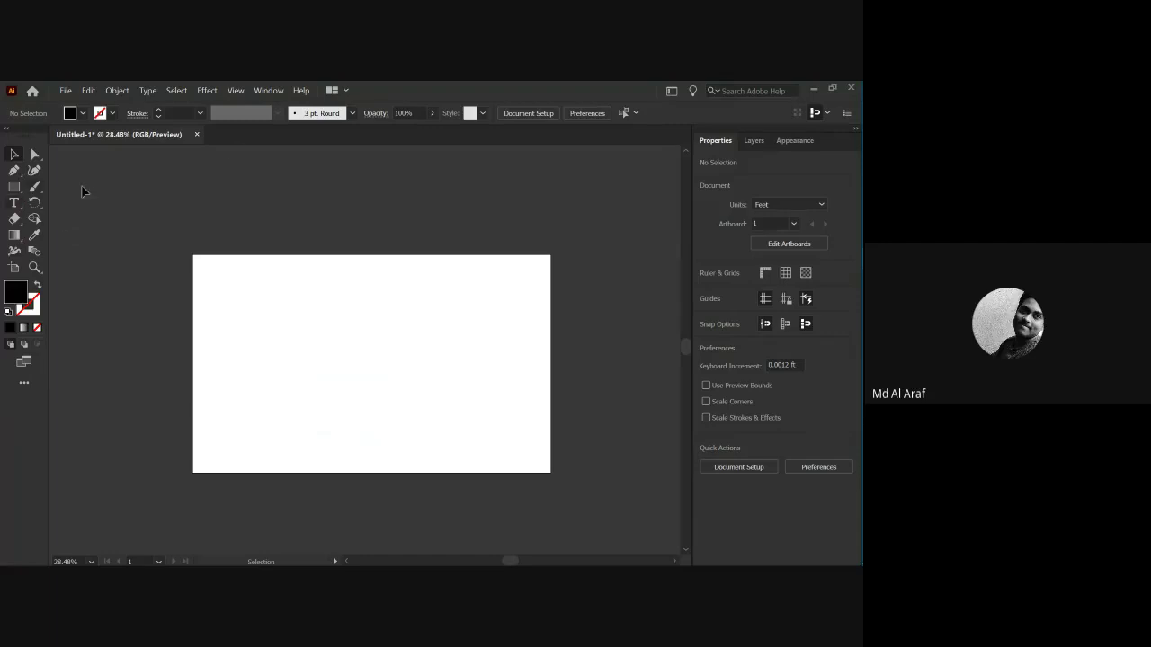
click(268, 90)
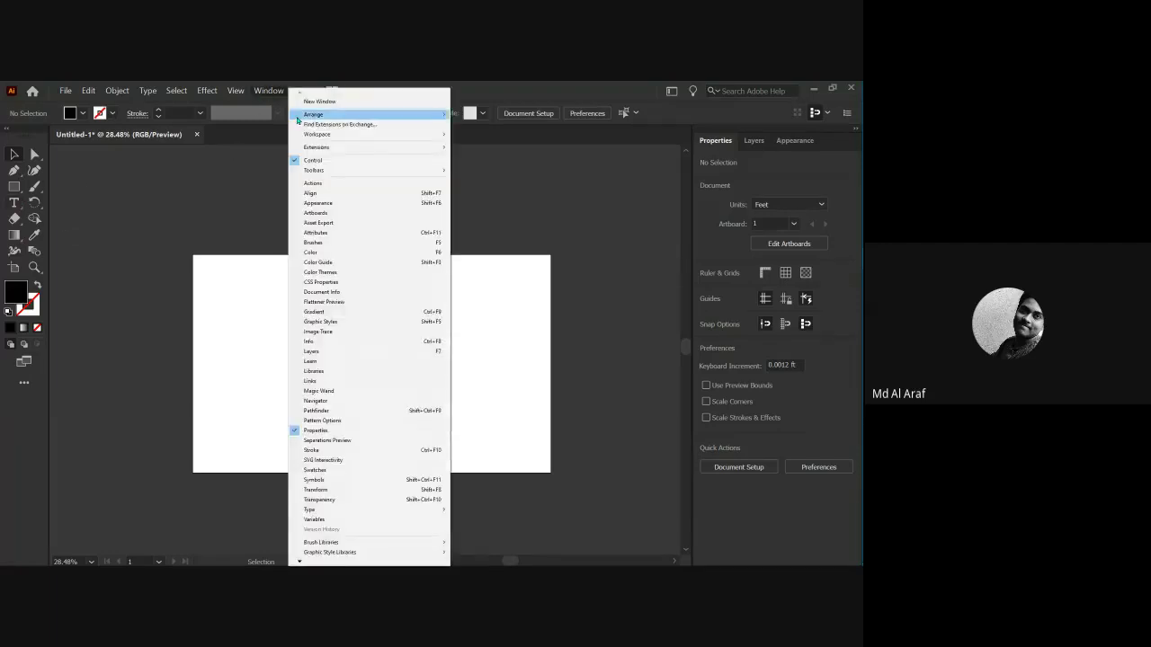
mouse_move(297, 117)
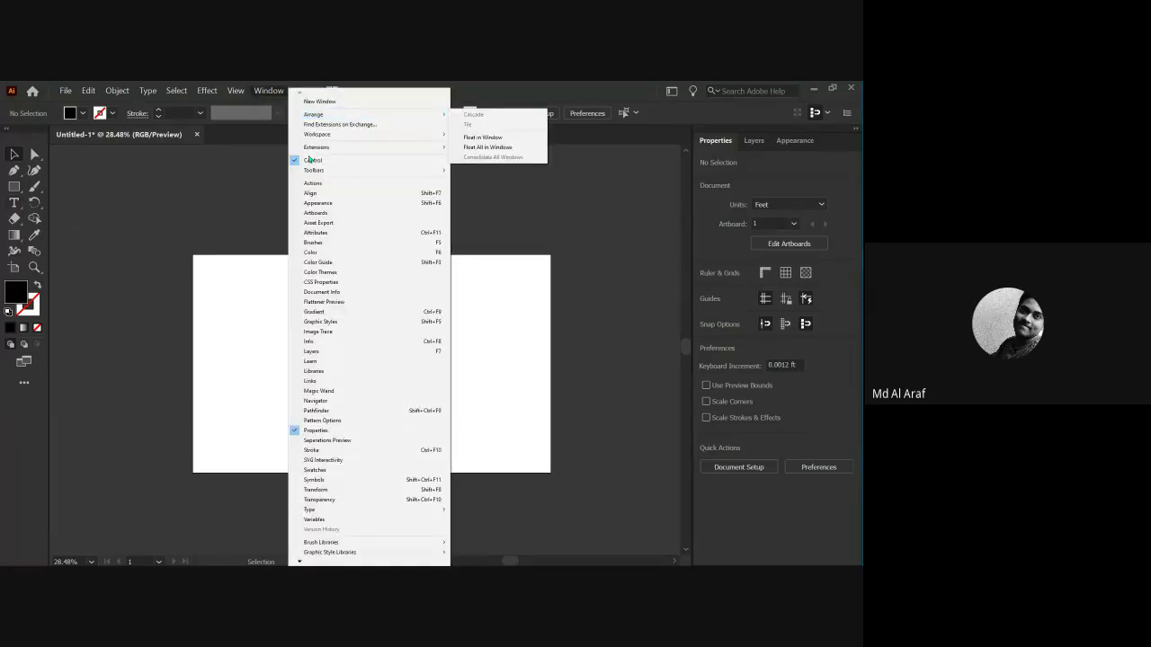
mouse_move(859, 274)
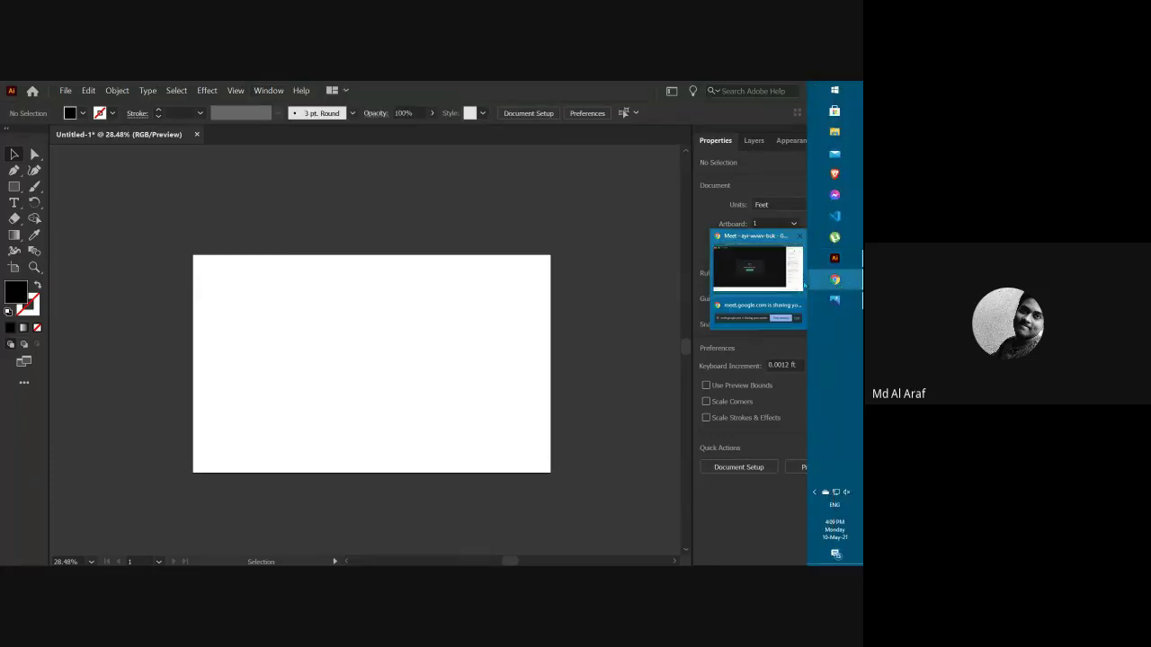
click(756, 256)
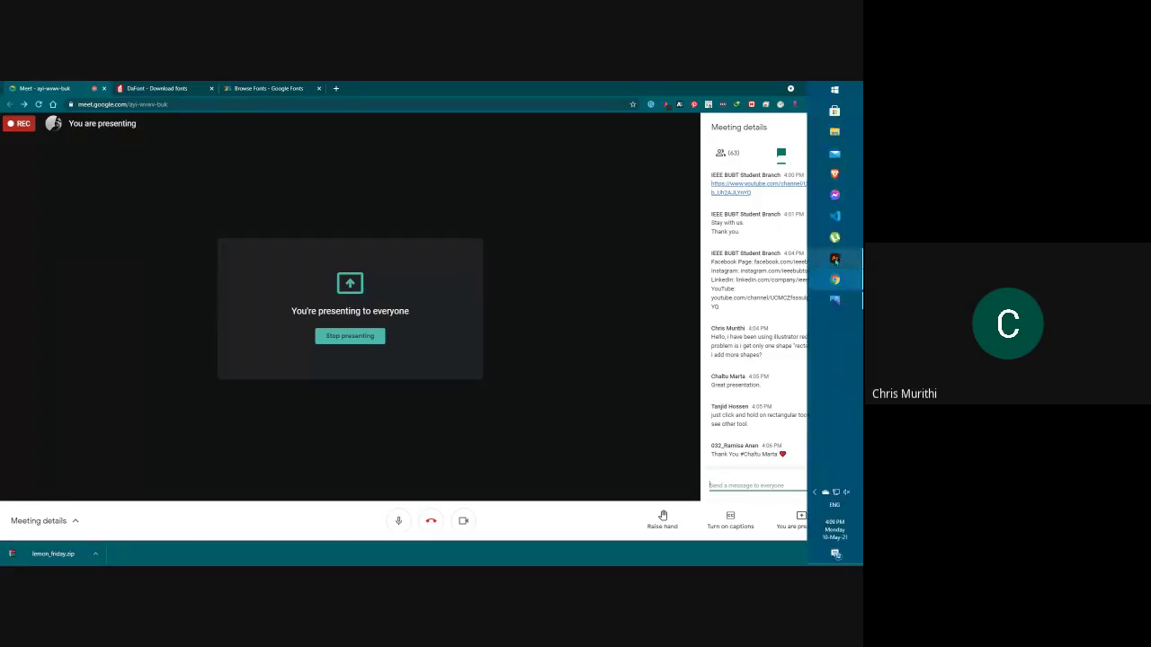
click(834, 258)
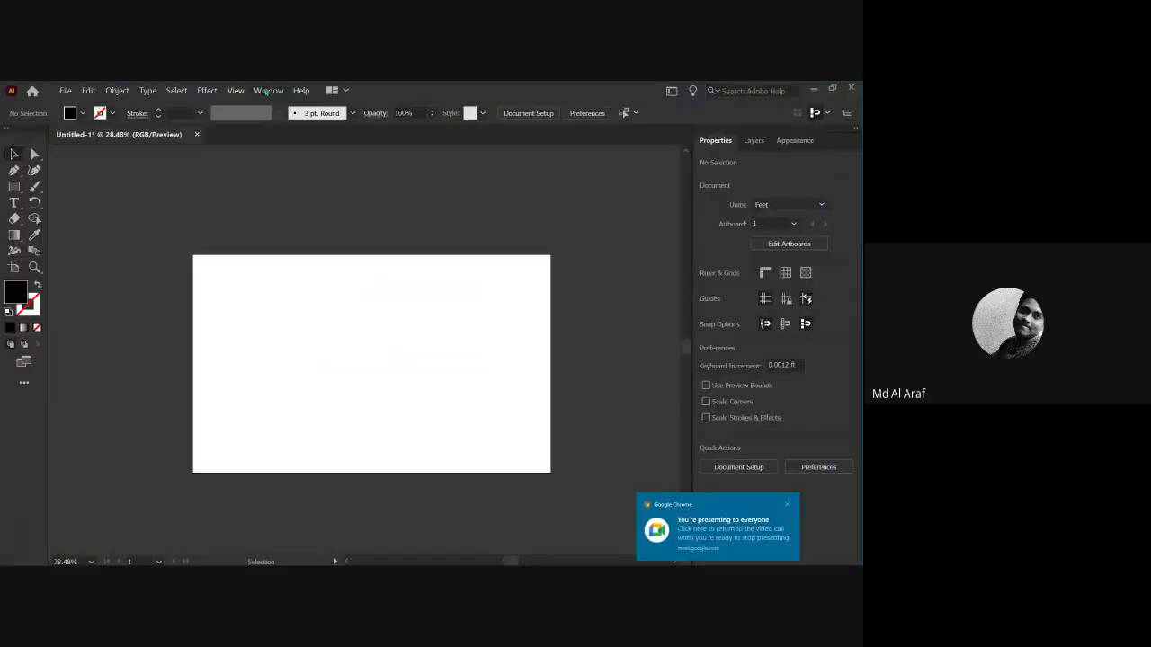
Try the Advanced toolbar and browse its full tool list, then restore the Basic toolbar.
click(268, 90)
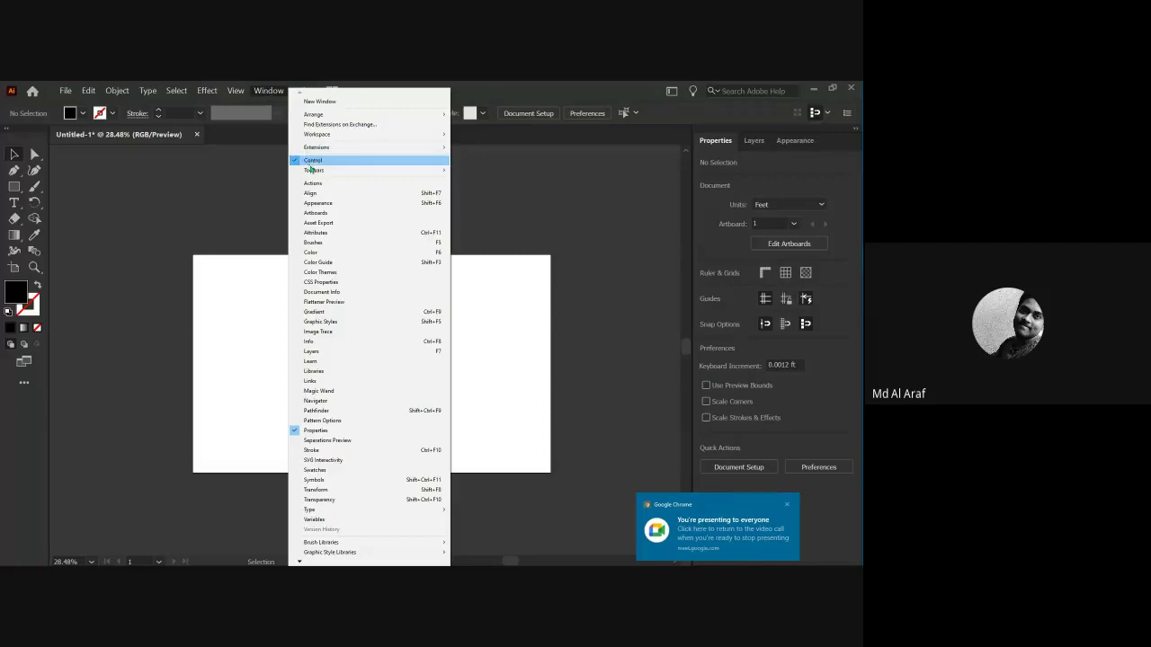
mouse_move(312, 172)
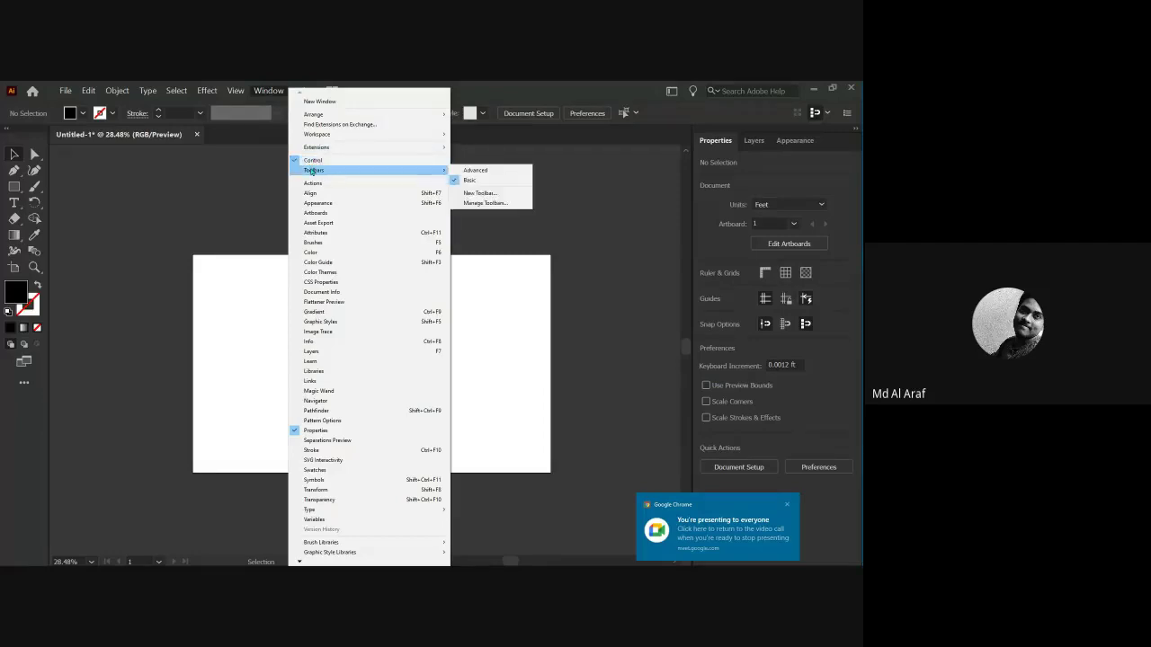
click(468, 171)
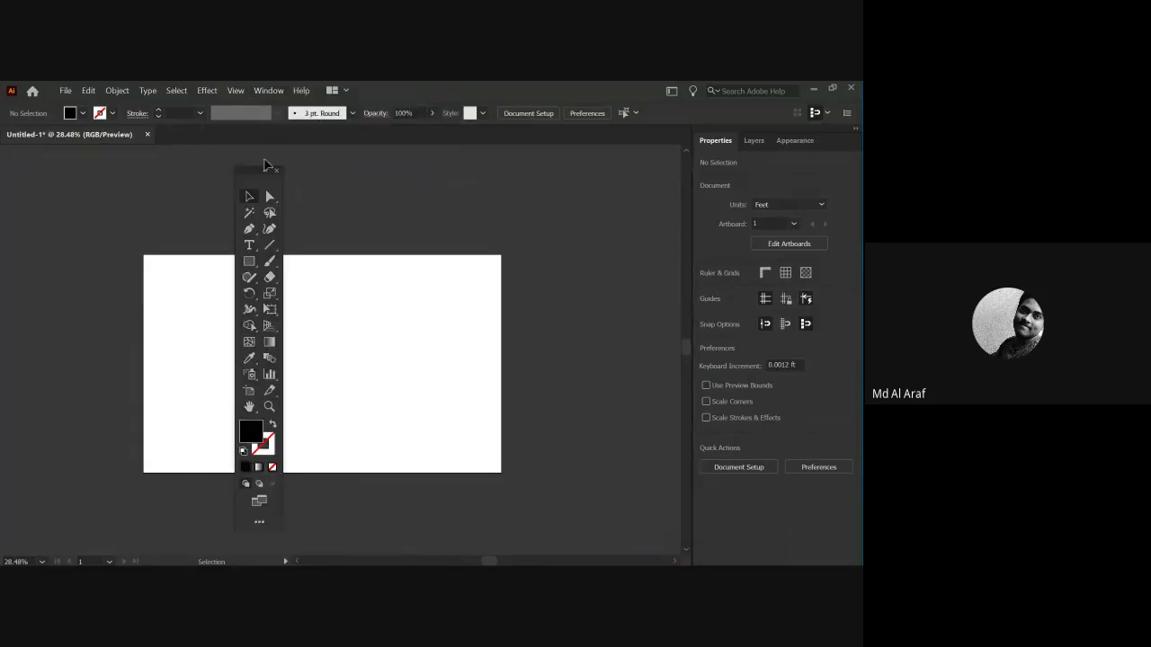
drag(265, 170, 249, 137)
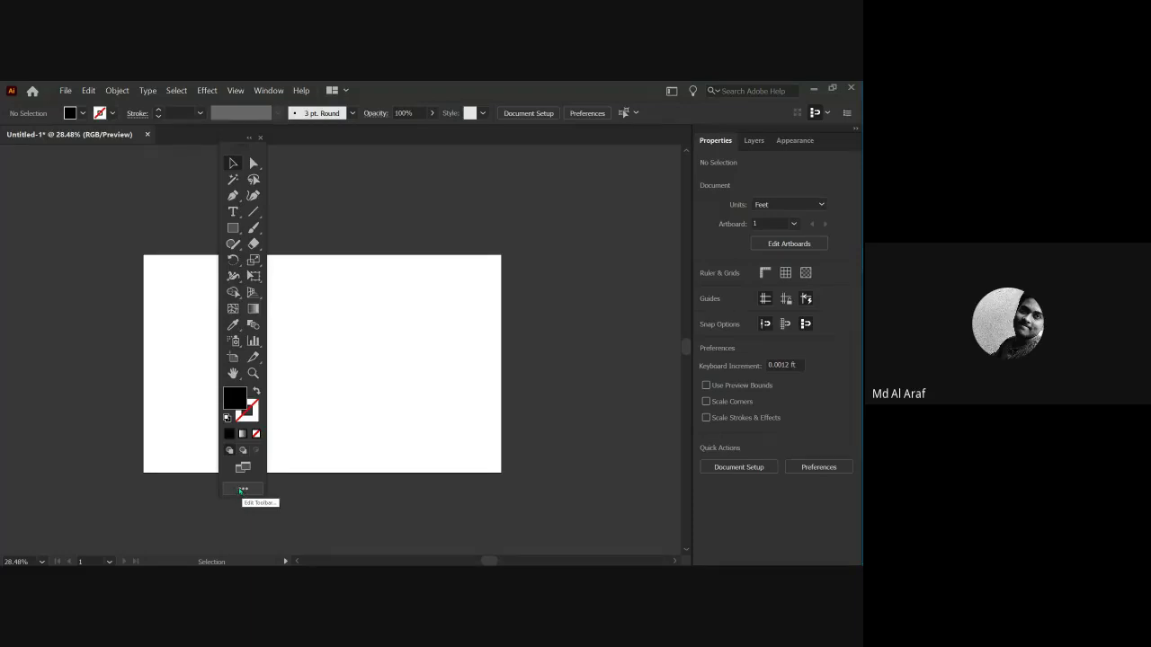
click(243, 490)
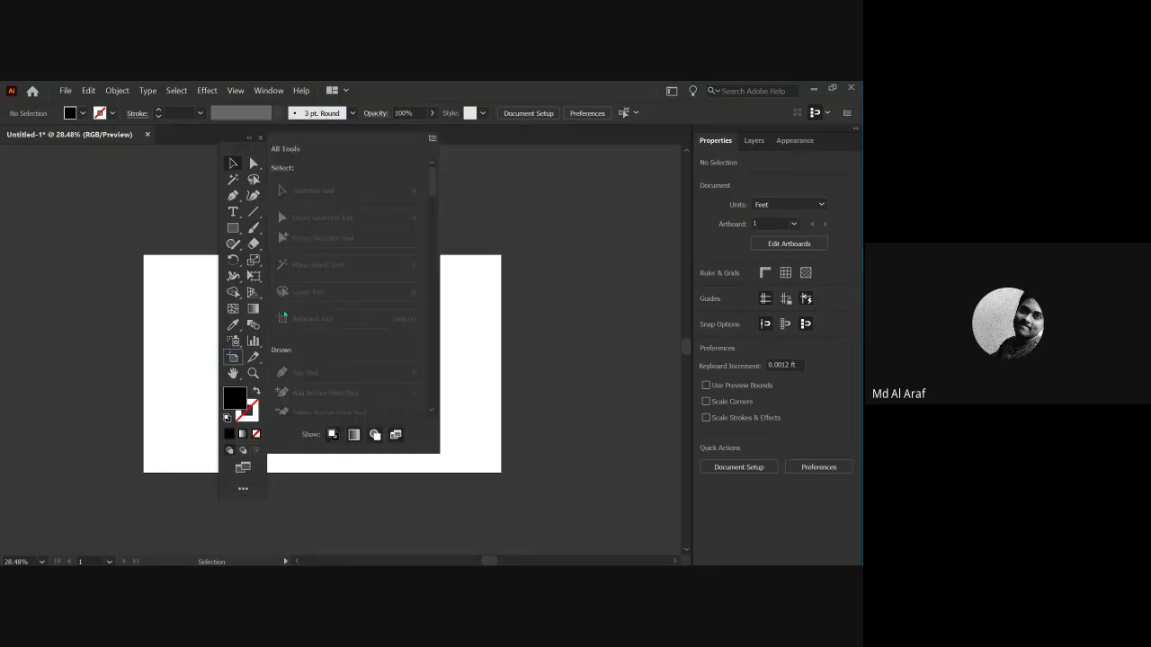
scroll(320, 300, down, 10)
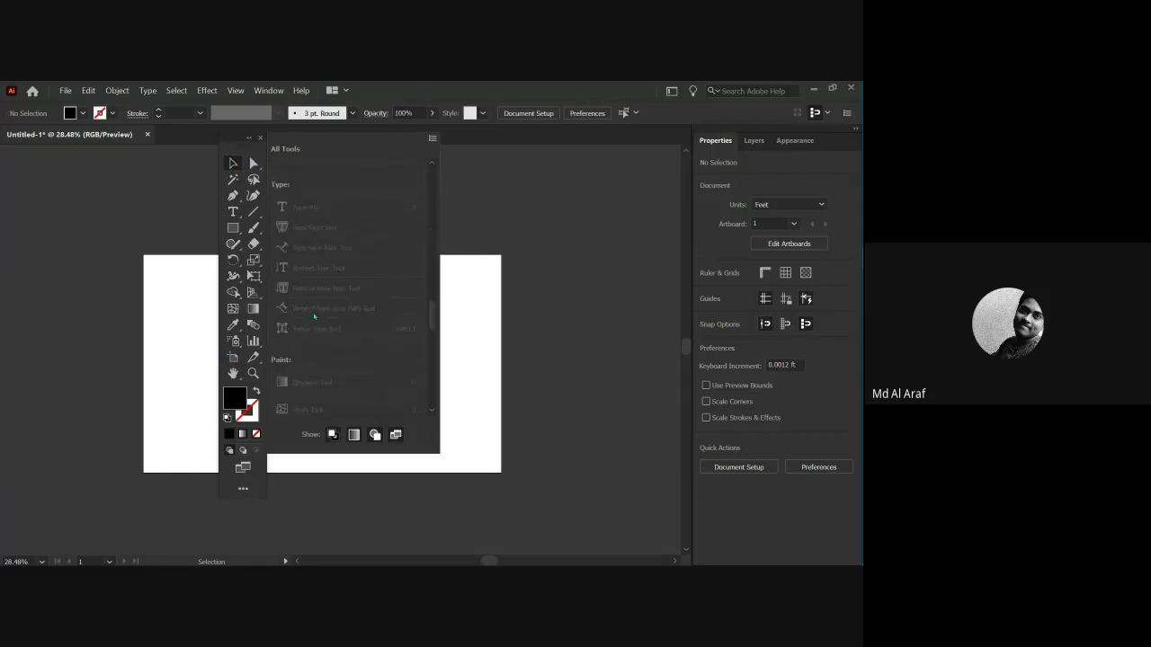
click(259, 138)
click(268, 90)
mouse_move(354, 172)
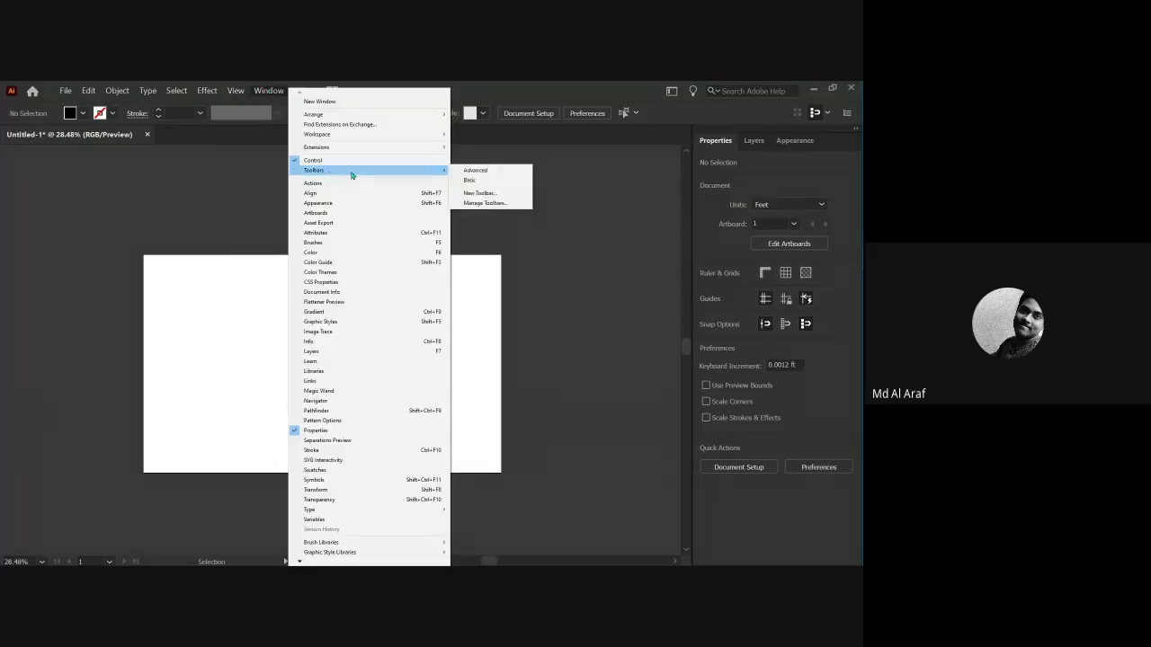
click(468, 181)
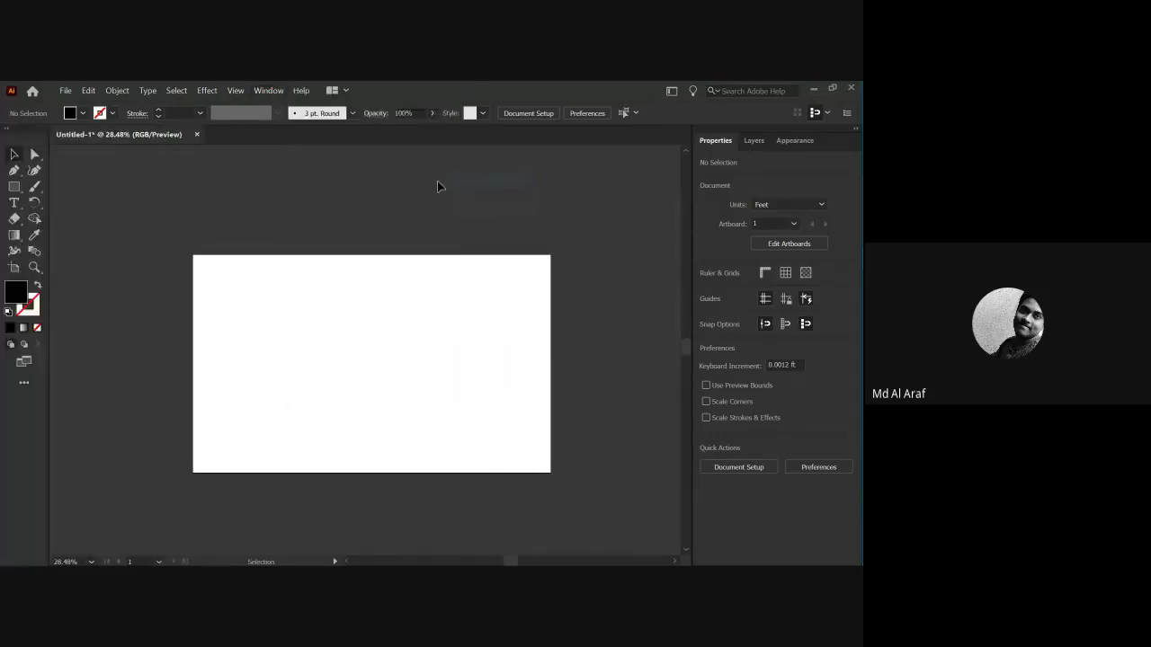
Open the All Tools drawer and pick the Rectangle Tool from the shape tools.
click(24, 383)
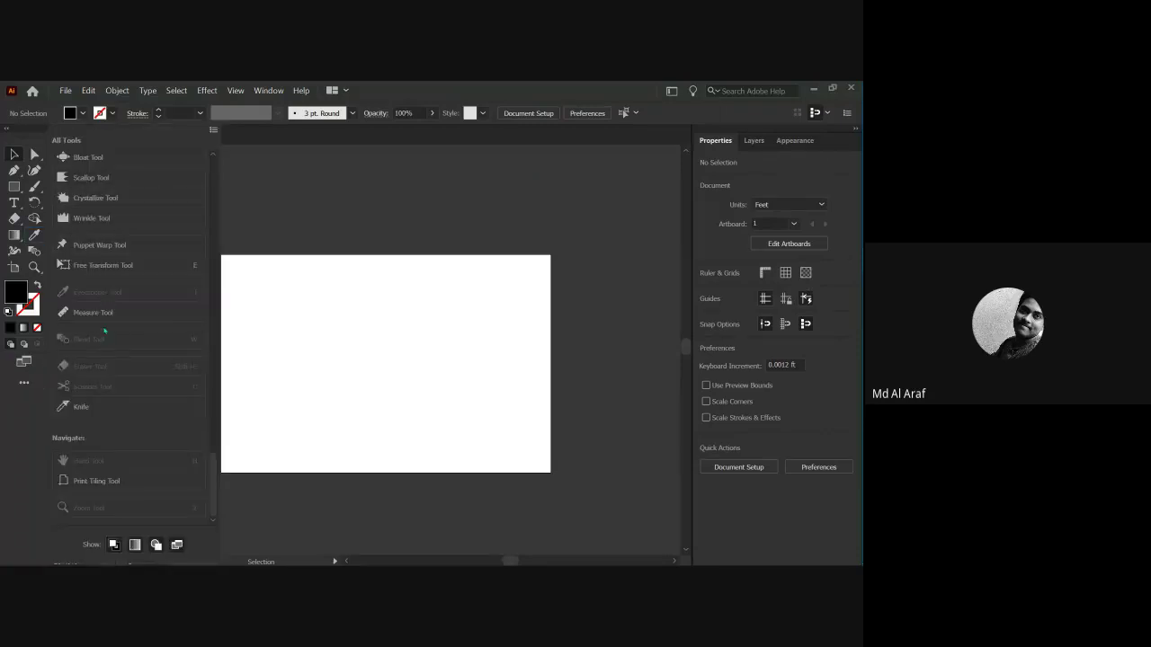
scroll(104, 330, up, 5)
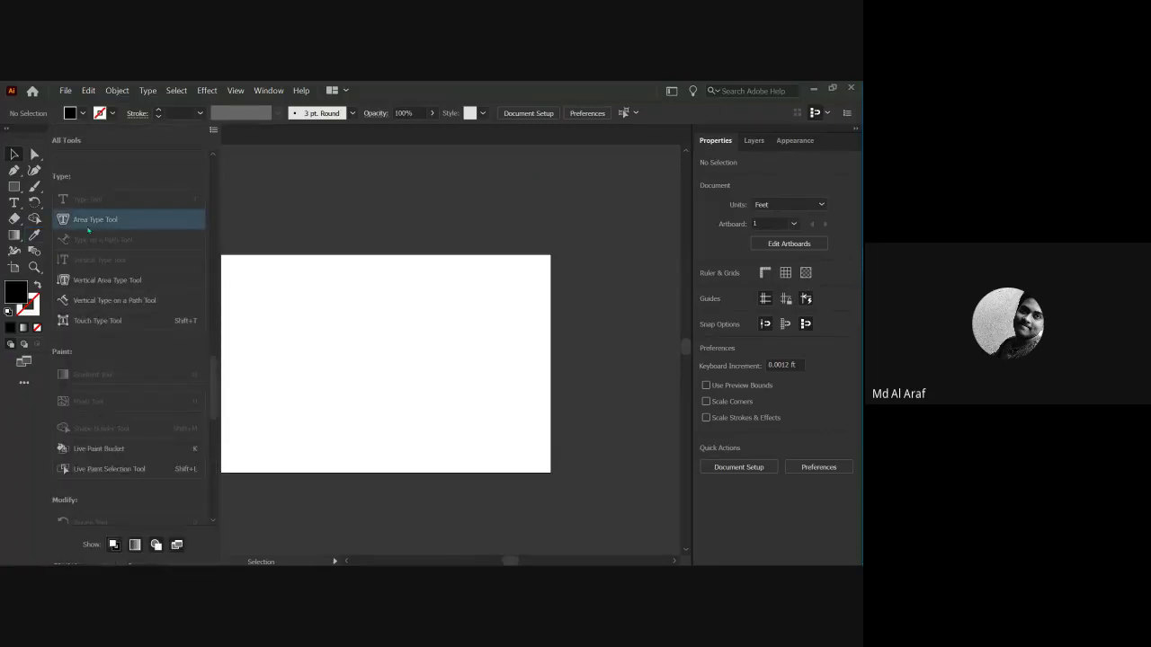
scroll(19, 191, down, 10)
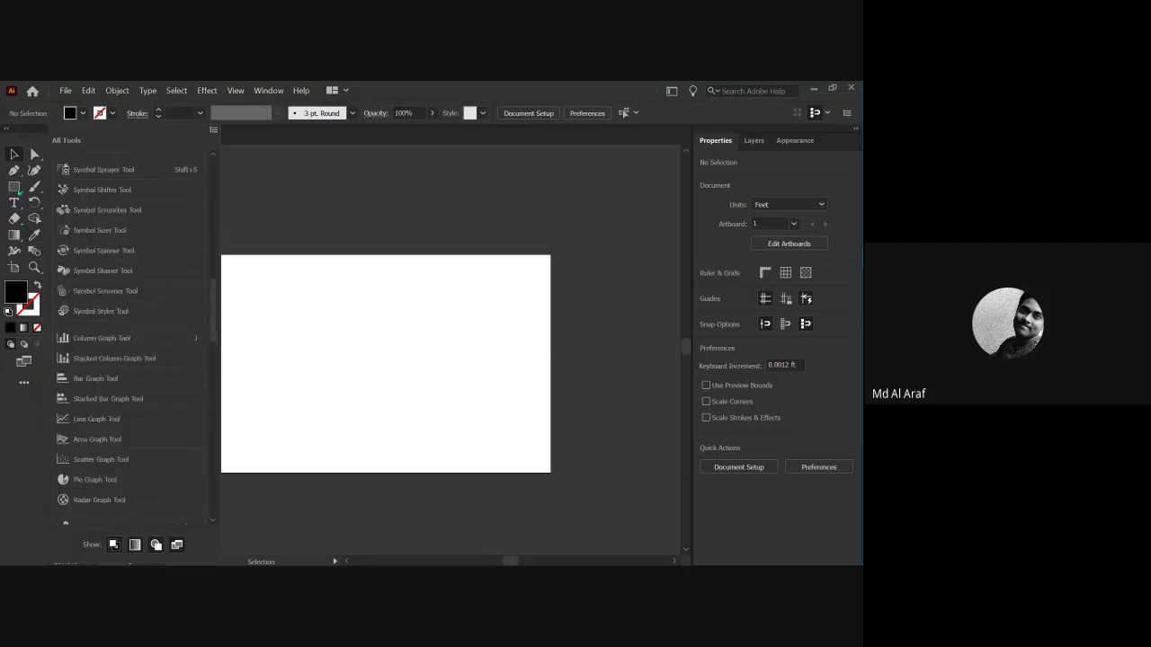
click(15, 188)
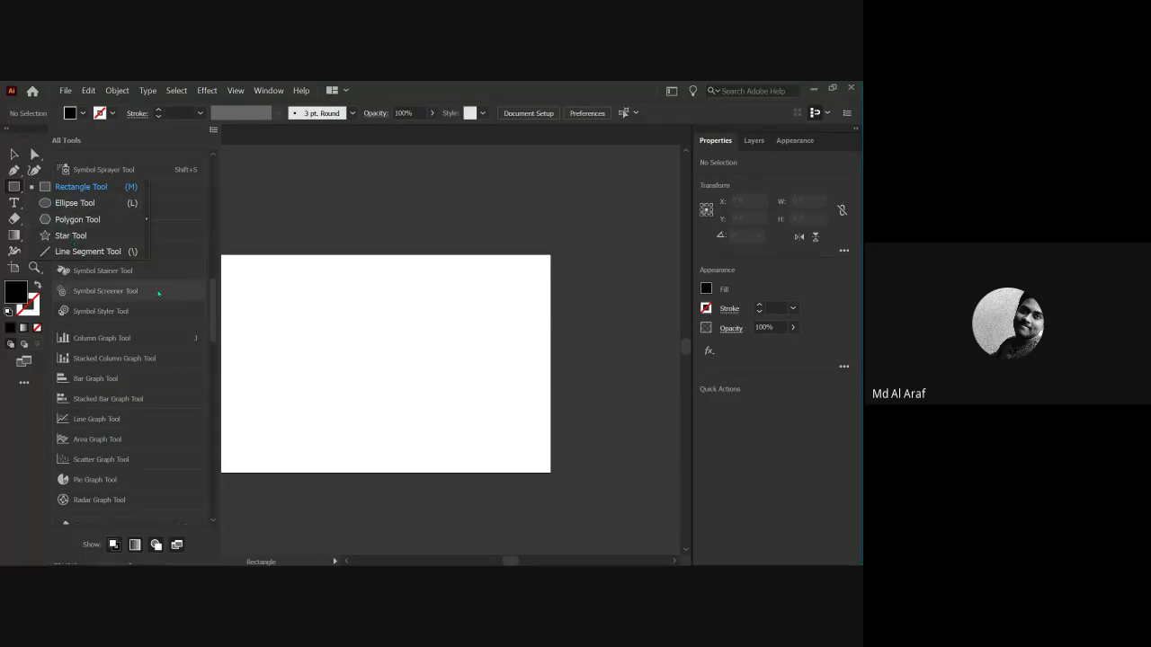
scroll(113, 297, up, 5)
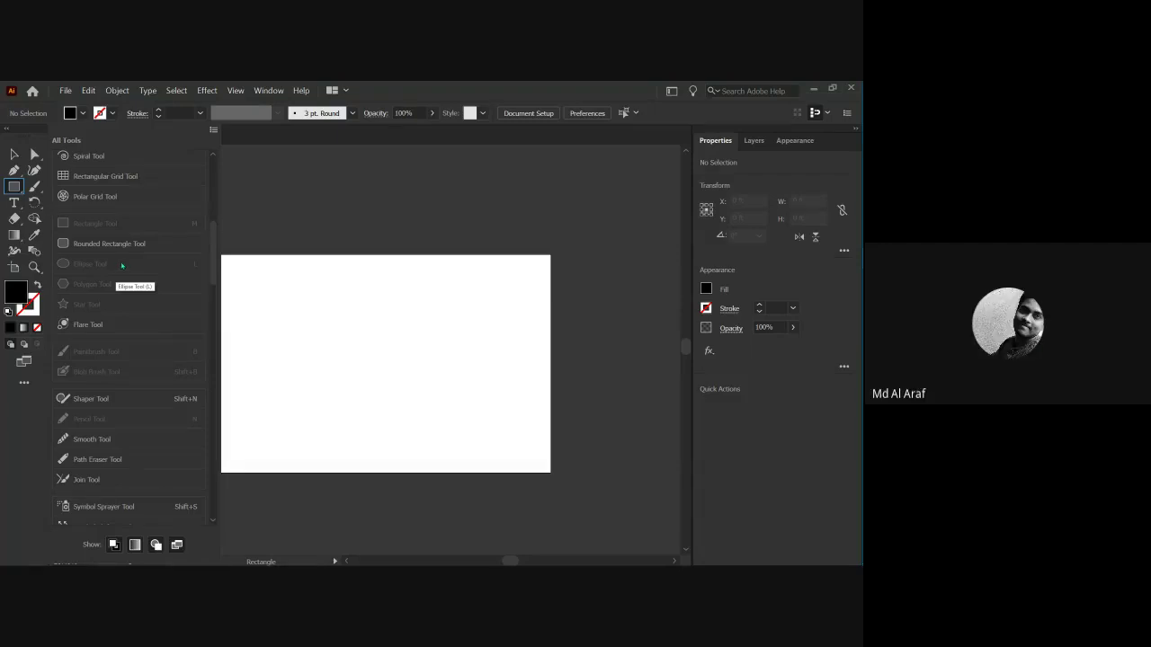
Read the Meet chat's question about adding shapes beyond the rectangle and its reply.
mouse_move(858, 286)
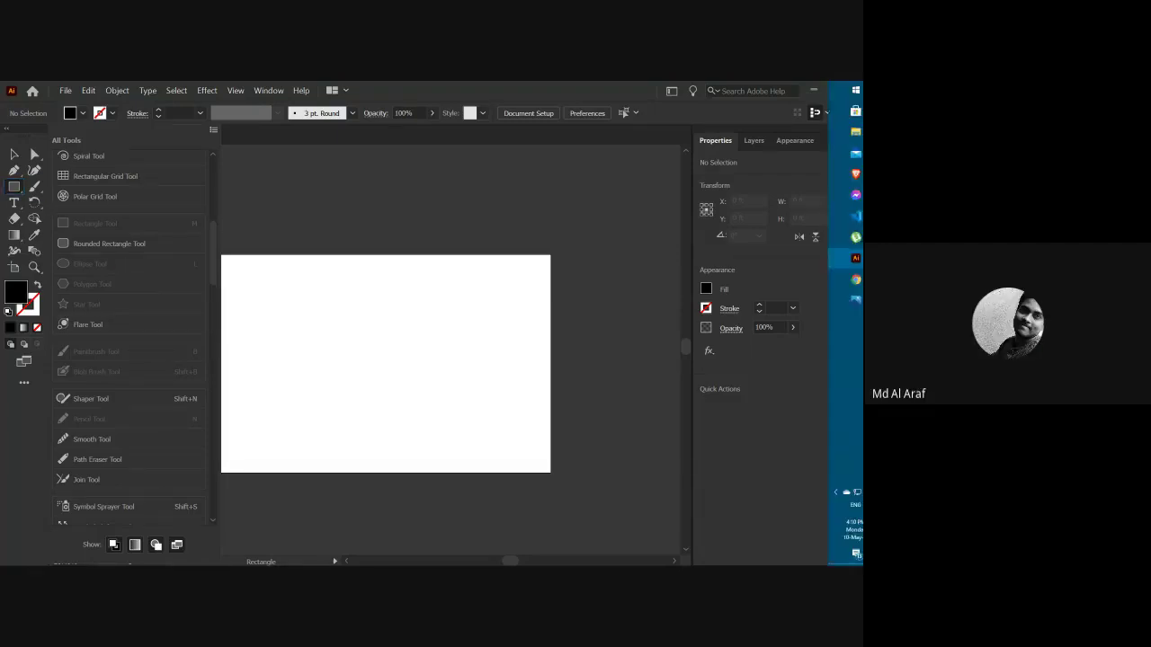
click(766, 299)
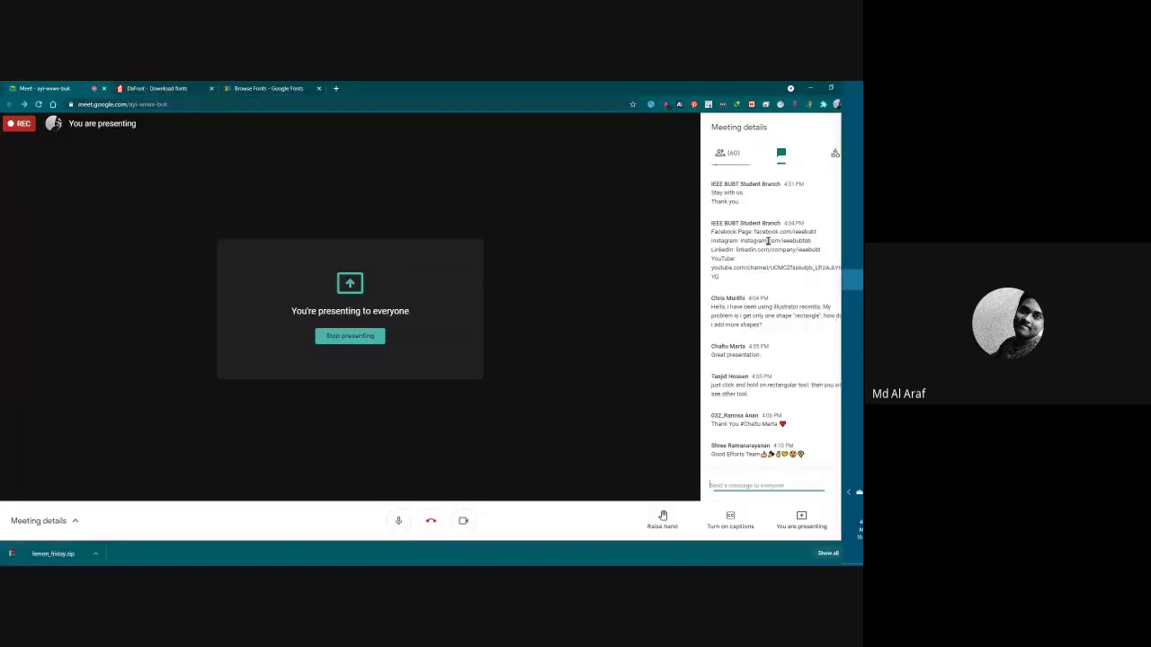
scroll(766, 306, up, 5)
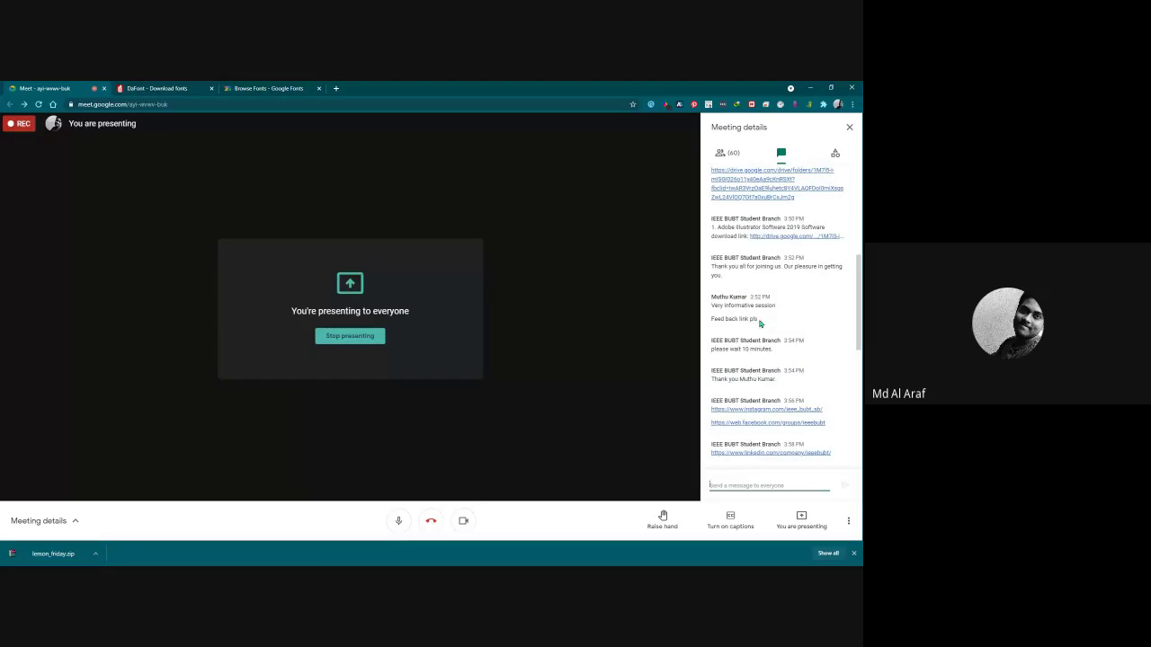
scroll(760, 323, down, 4)
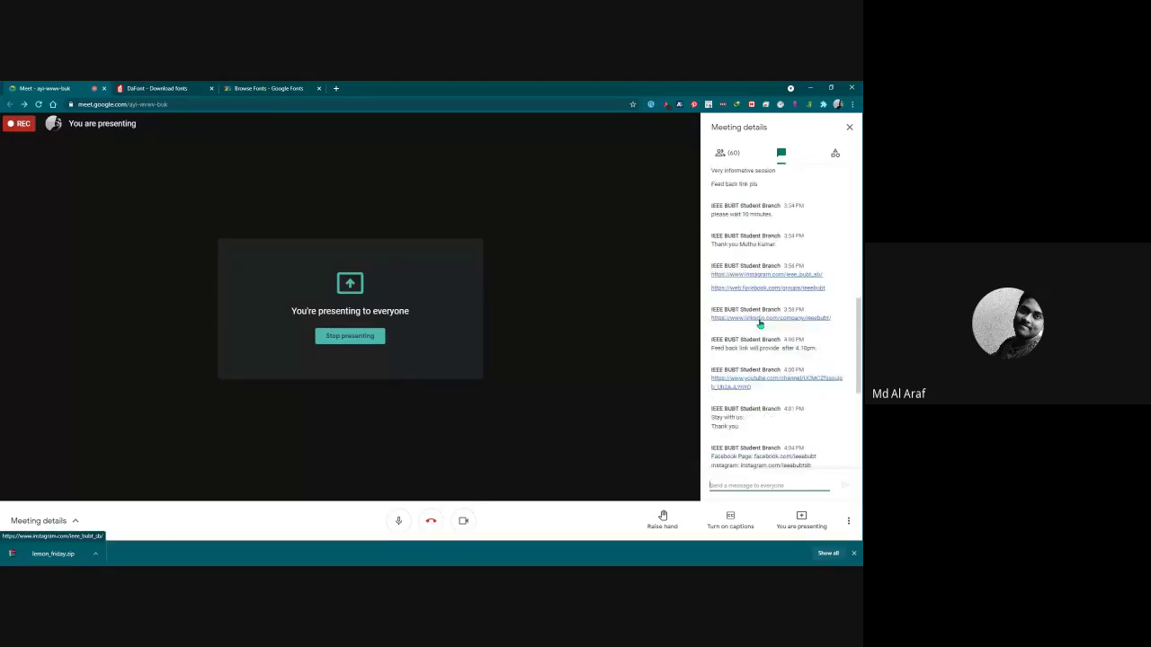
scroll(759, 323, down, 4)
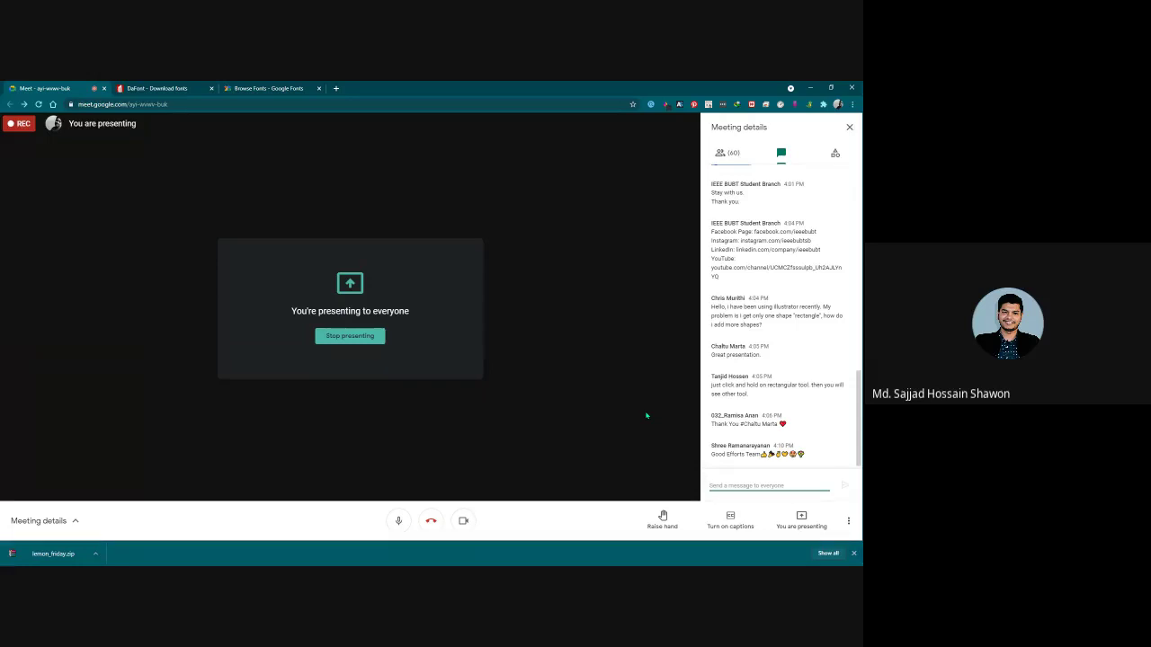
Return to Illustrator, cancel the Open dialog, and fit the blank artboard with Ctrl+0.
click(835, 268)
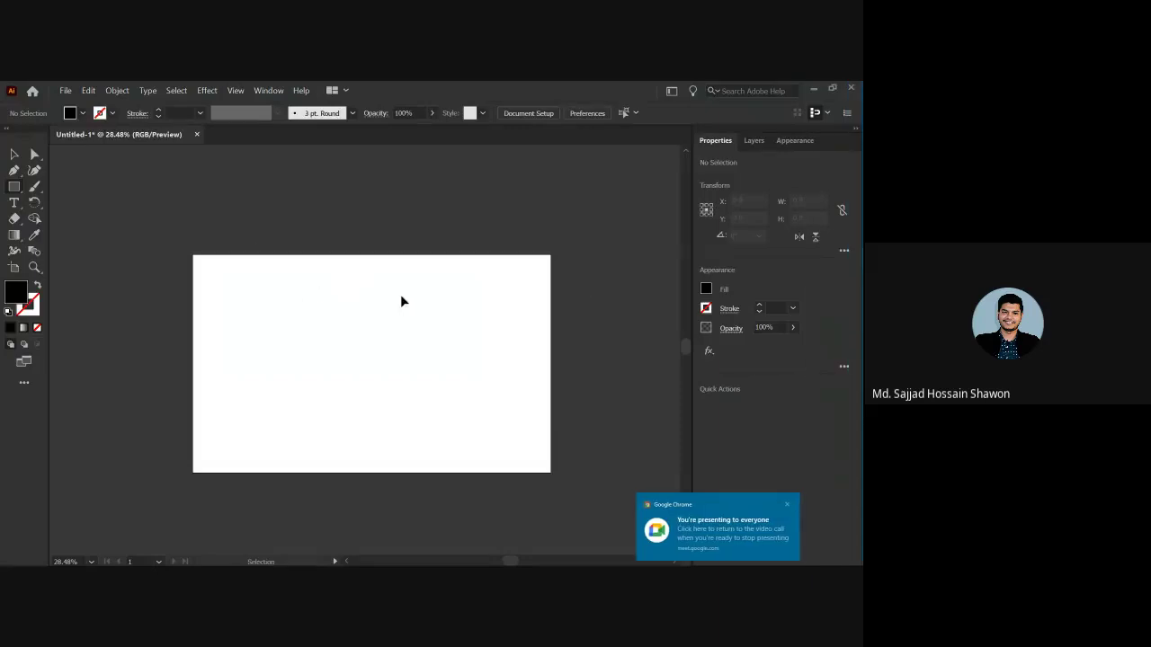
key(ctrl+o)
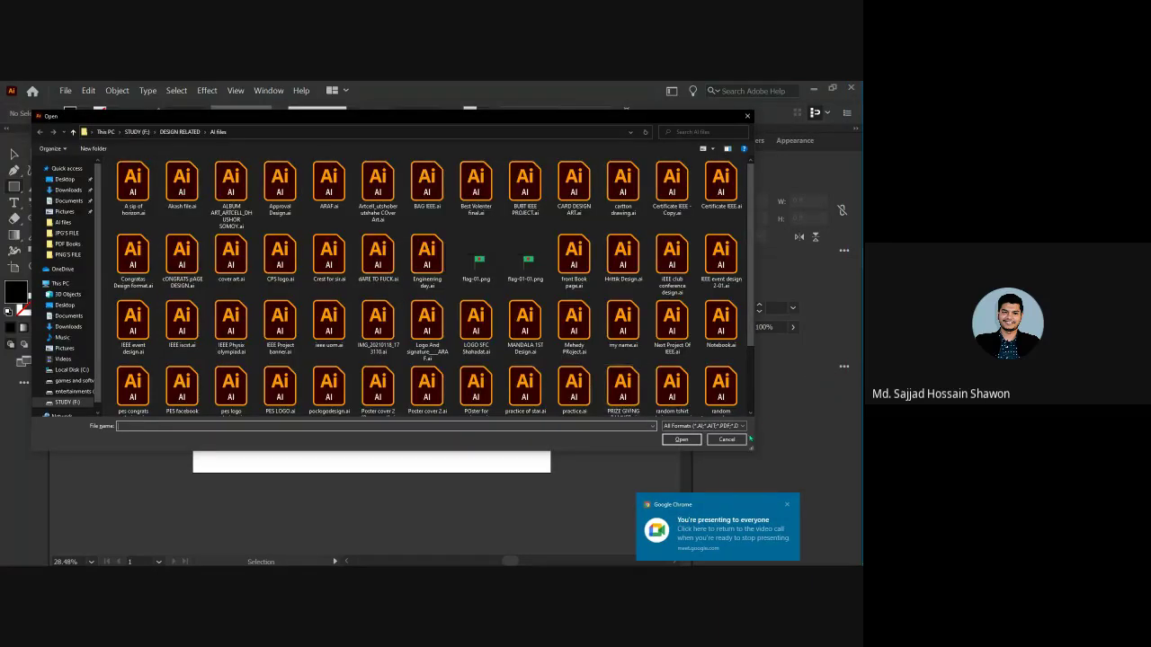
click(736, 439)
key(ctrl+0)
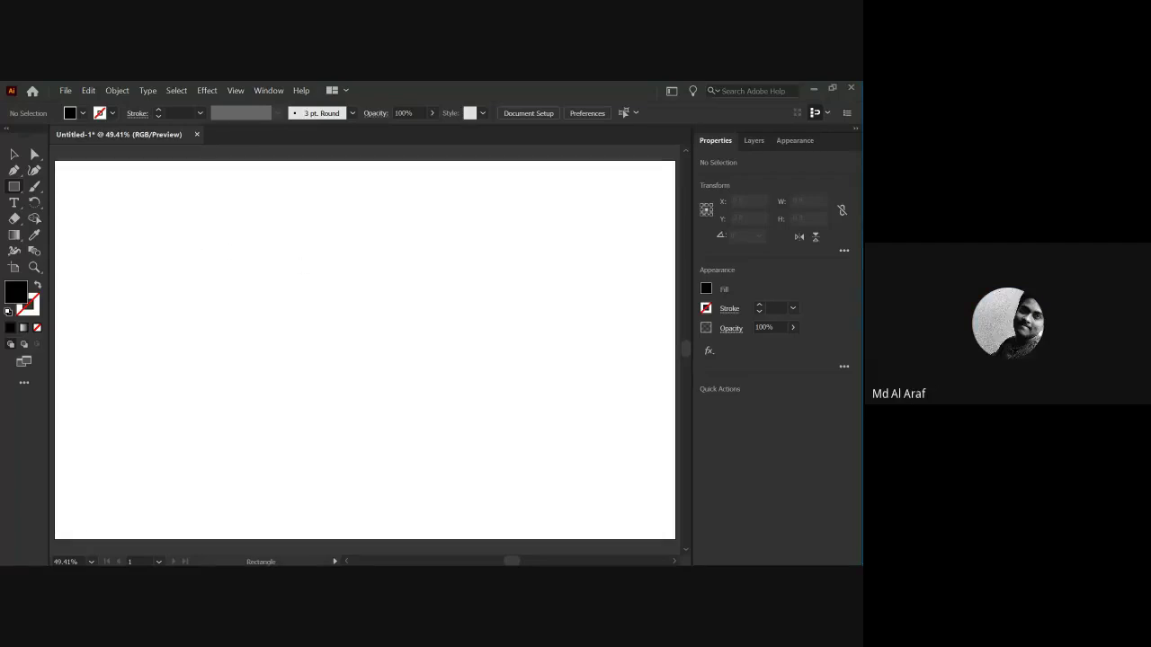
mouse_move(837, 160)
Type '.Psd' on the artboard and '.ai' on a line beneath it.
key(t)
click(287, 305)
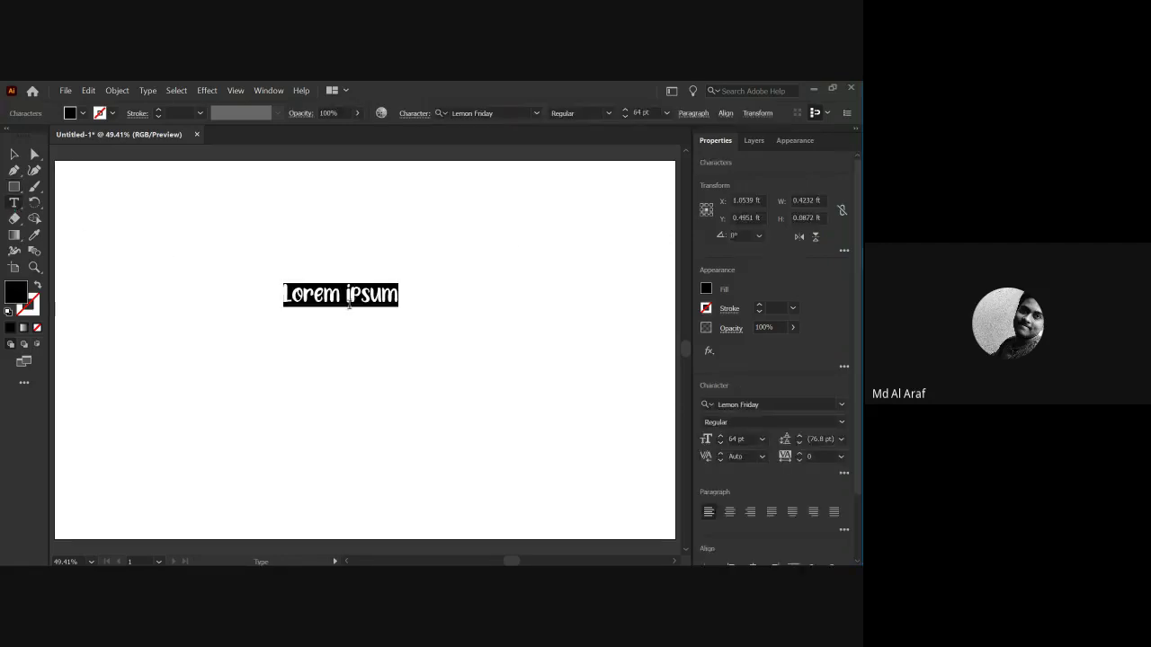
key(BackSpace)
text(.Psd)
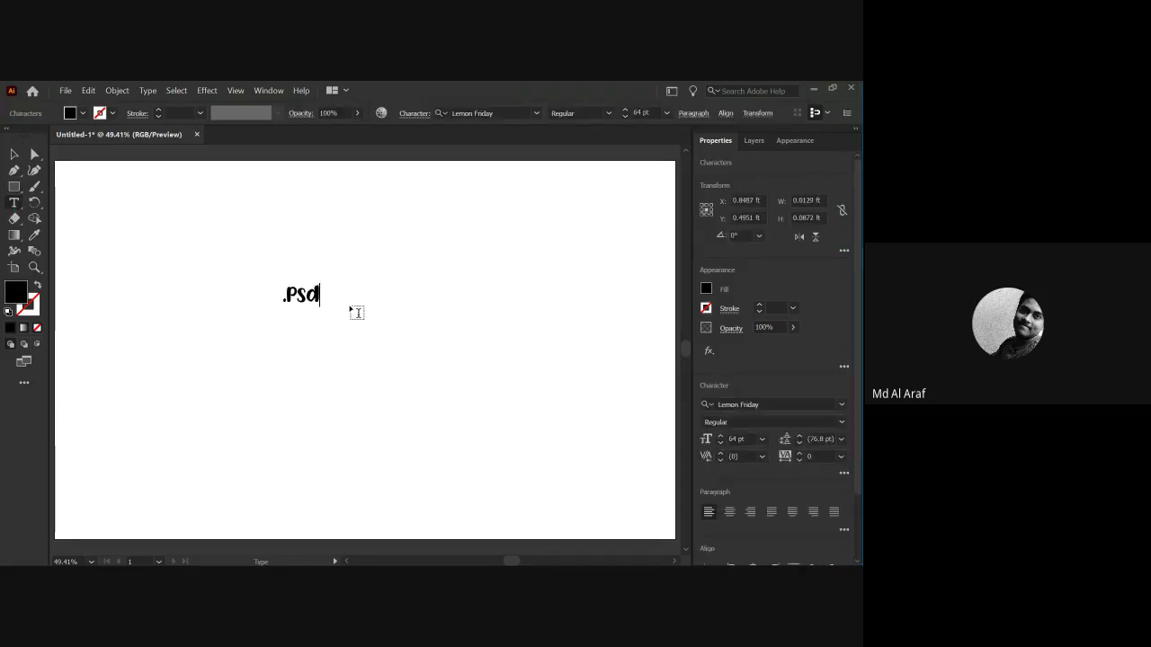
click(283, 333)
text(.ai)
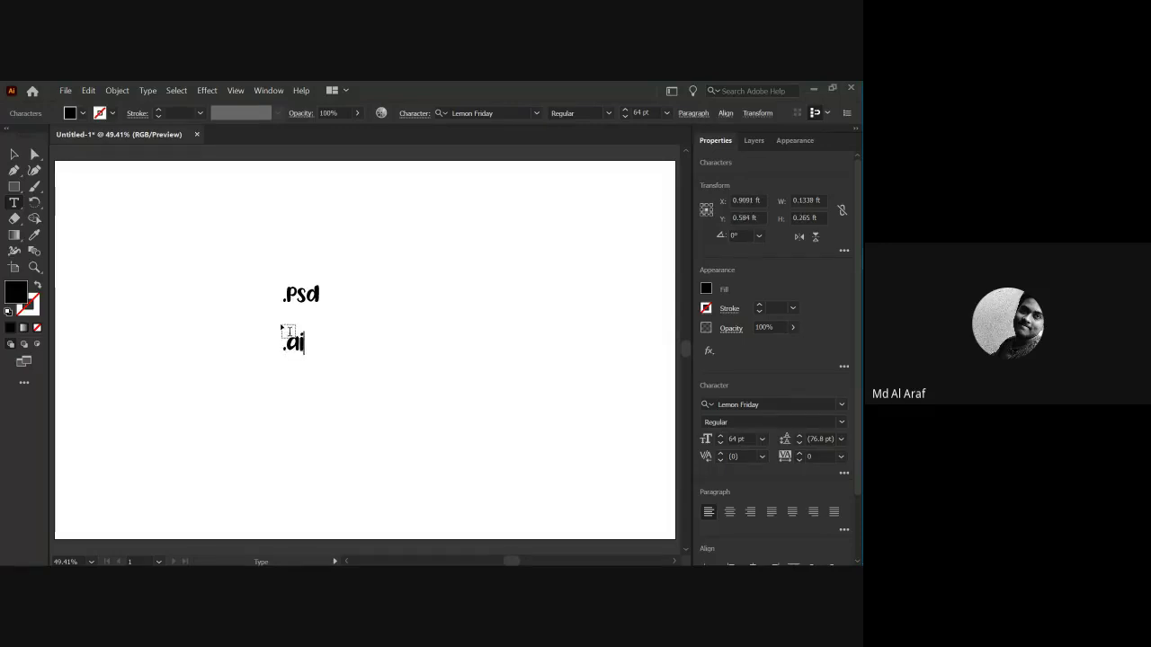
click(13, 153)
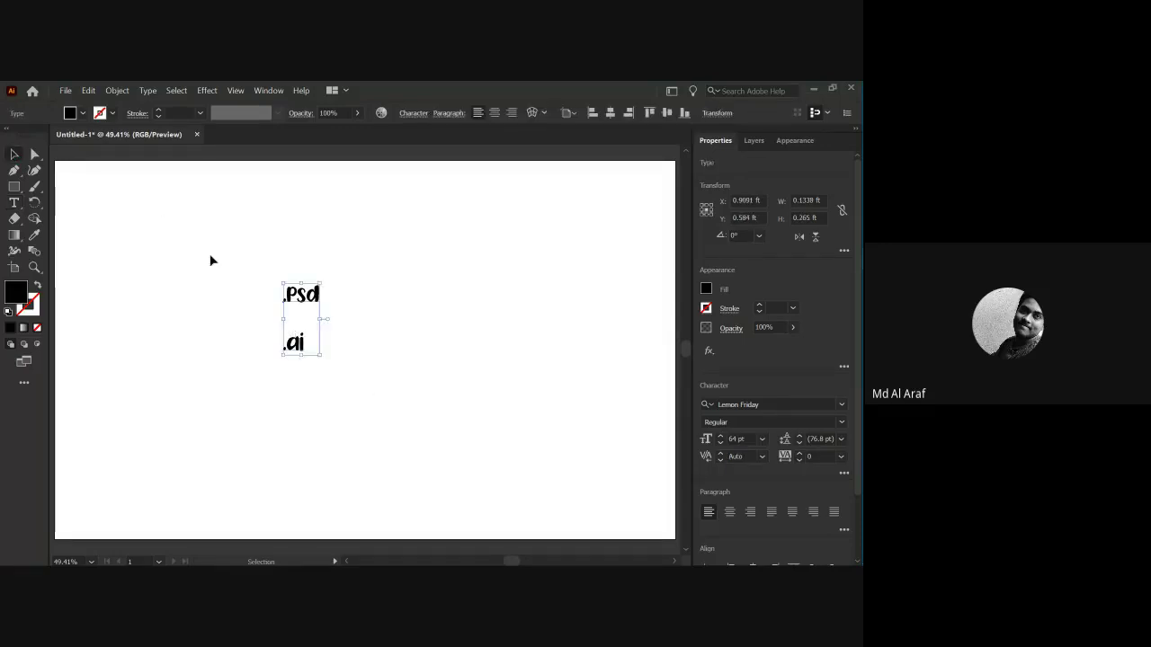
Select both text lines and nudge them slightly right into position.
click(255, 281)
drag(241, 266, 331, 308)
click(354, 334)
drag(296, 347, 318, 350)
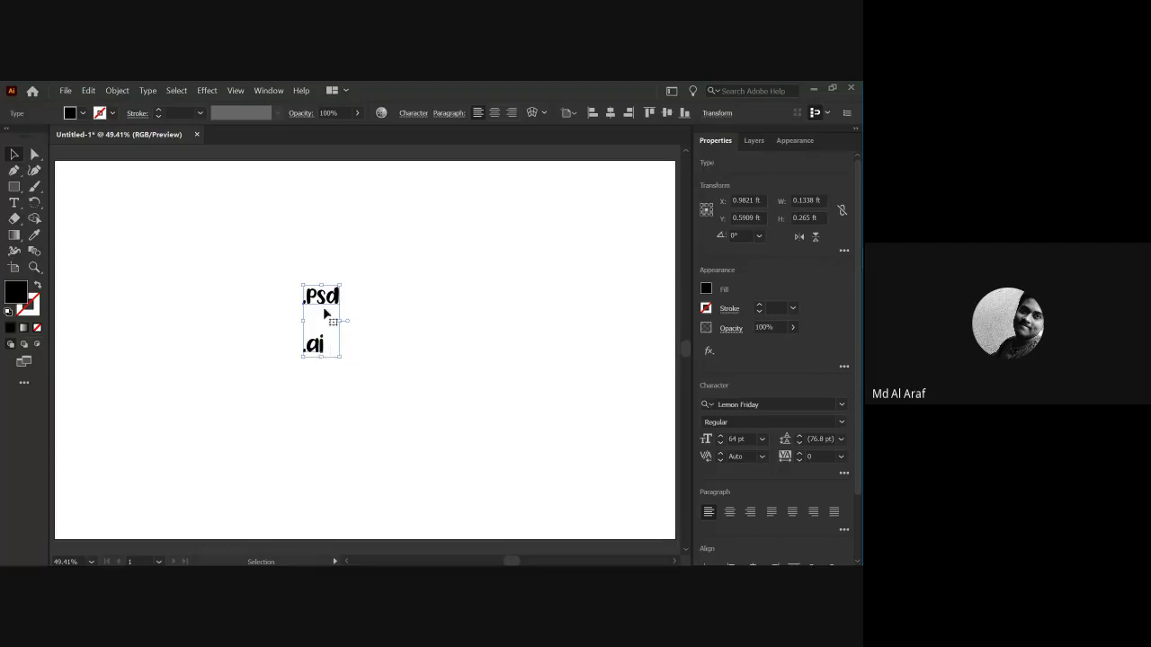
click(358, 317)
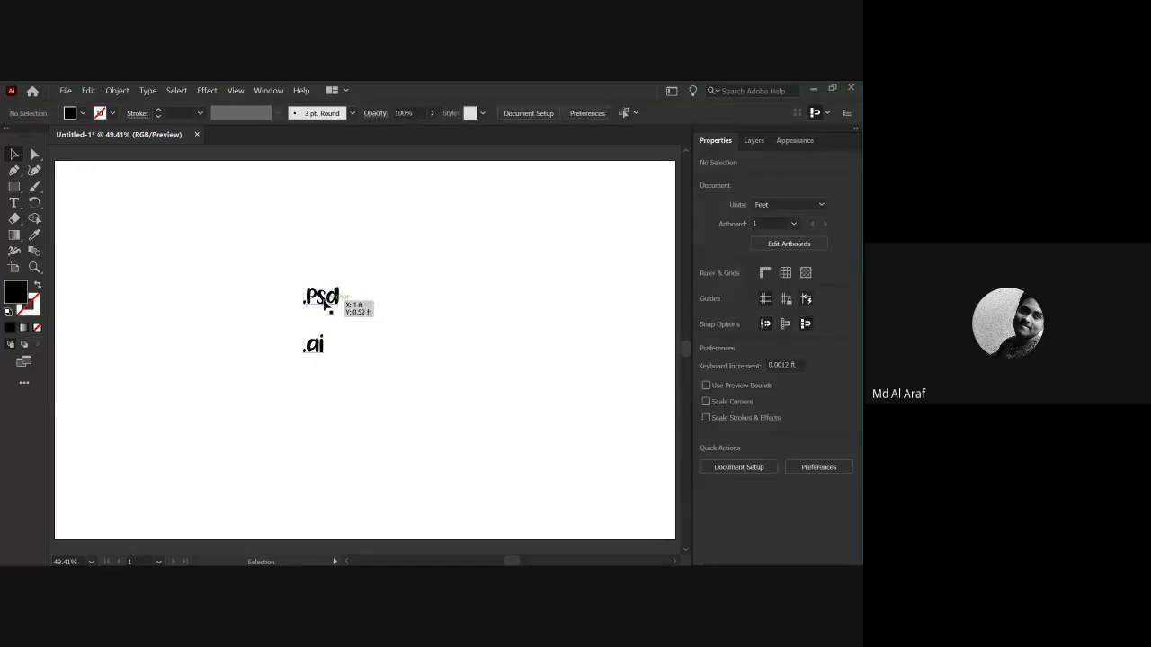
drag(313, 345, 318, 353)
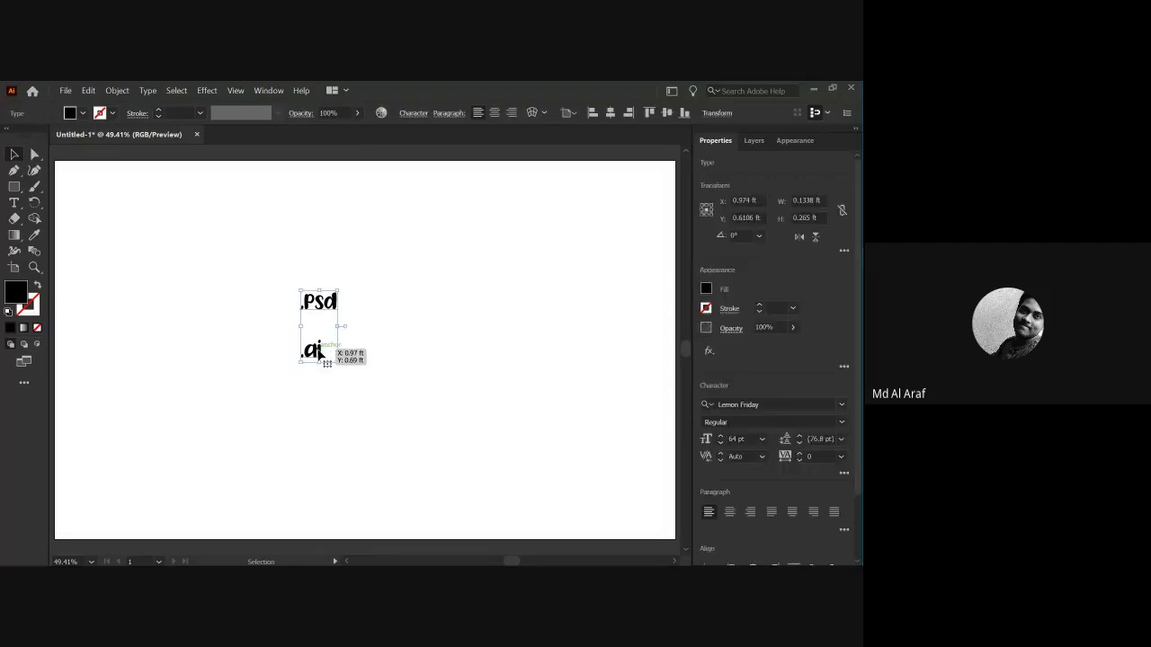
click(322, 369)
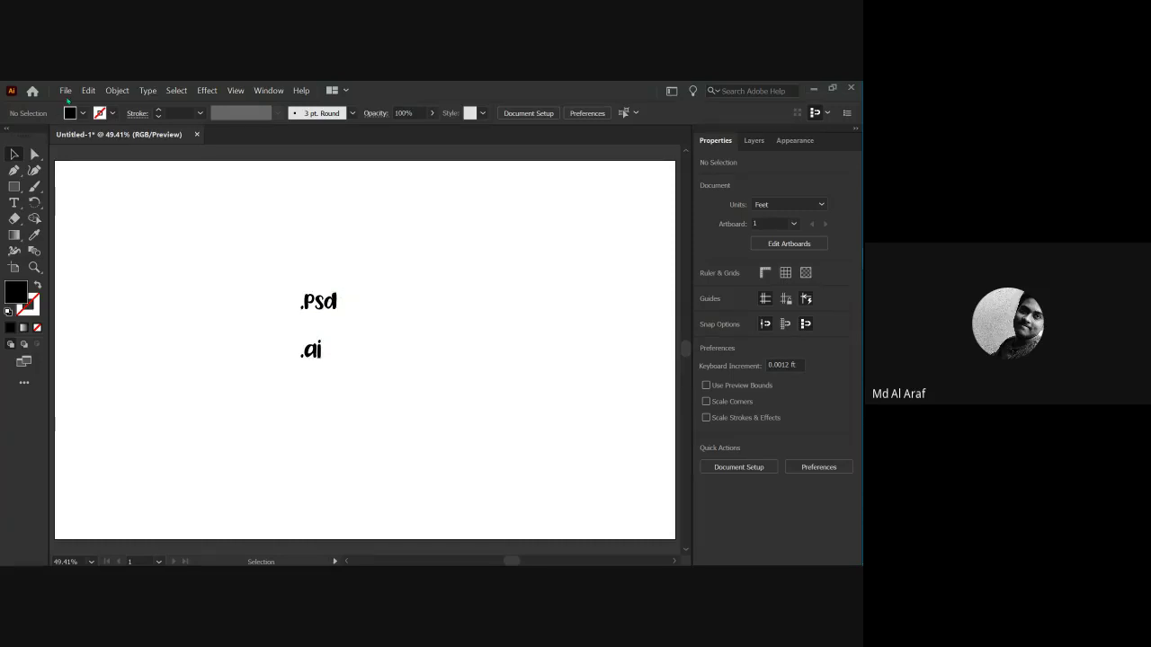
Dismiss the Start menu and drag the .Psd/.ai pair slightly right, then deselect.
mouse_move(858, 237)
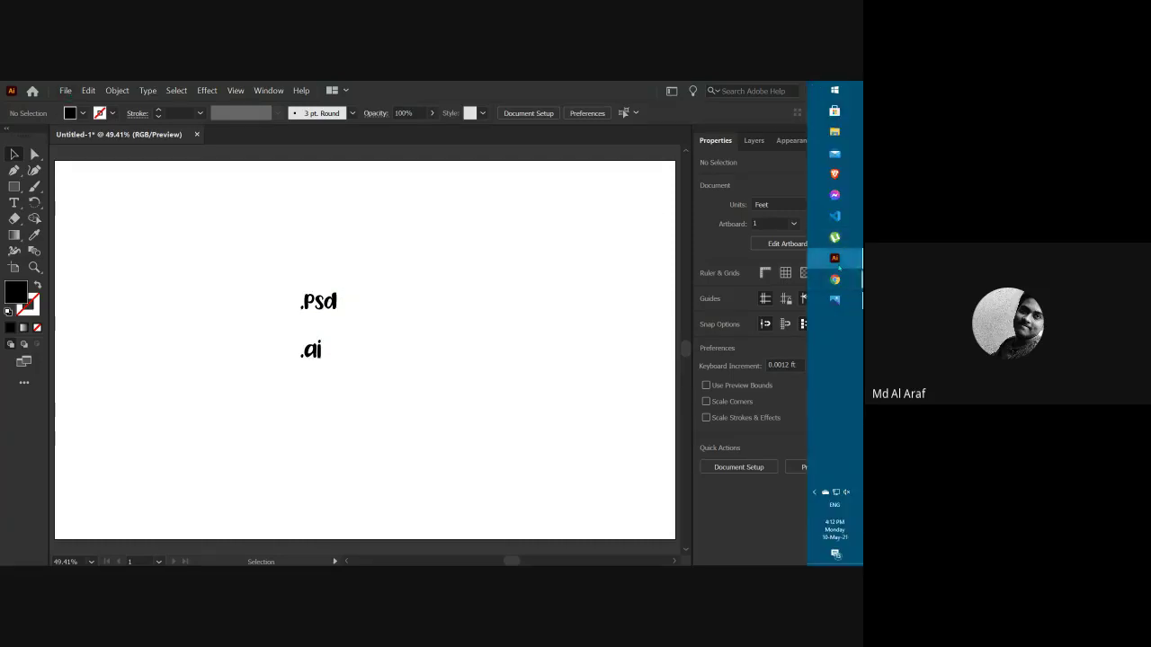
click(835, 90)
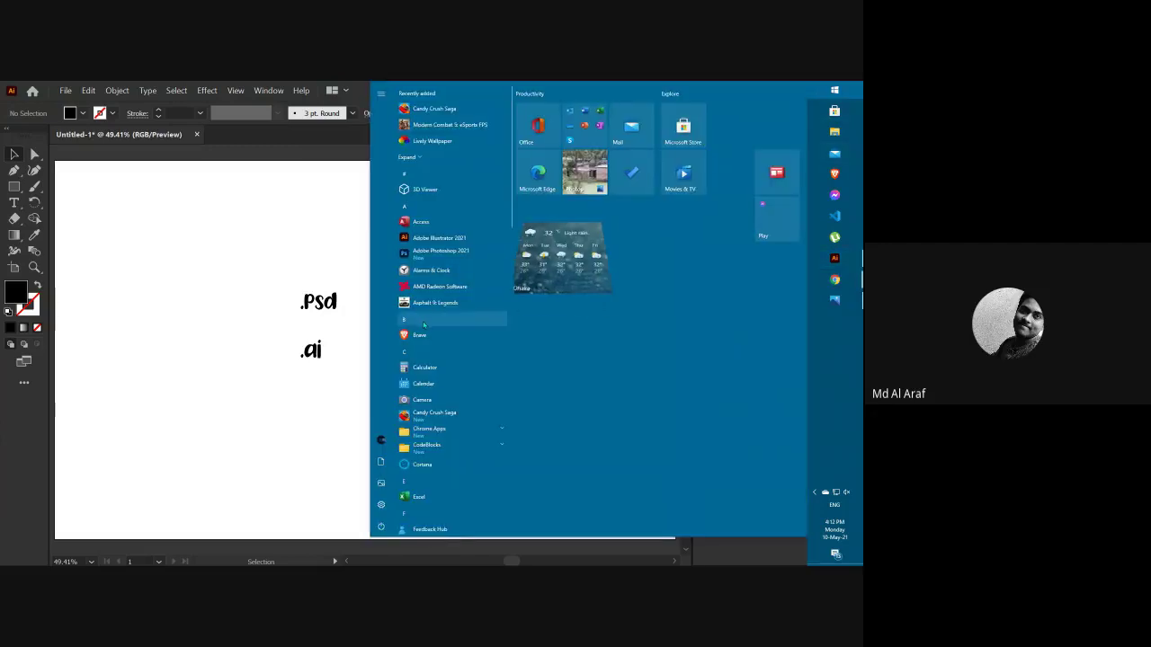
click(255, 249)
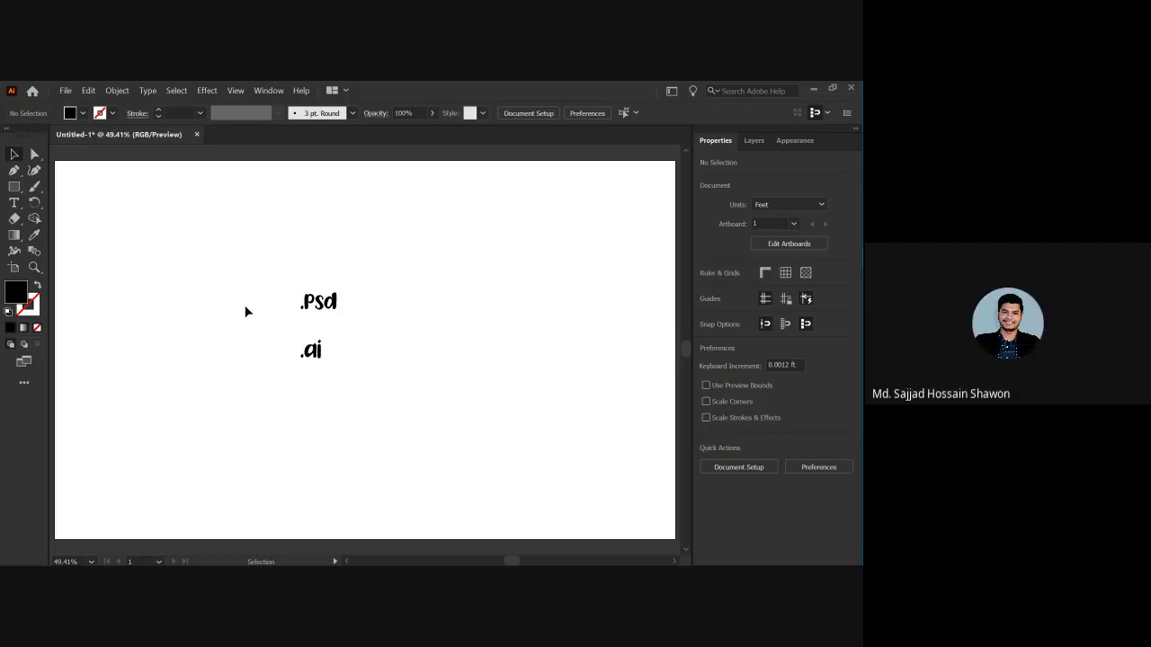
drag(332, 308, 324, 313)
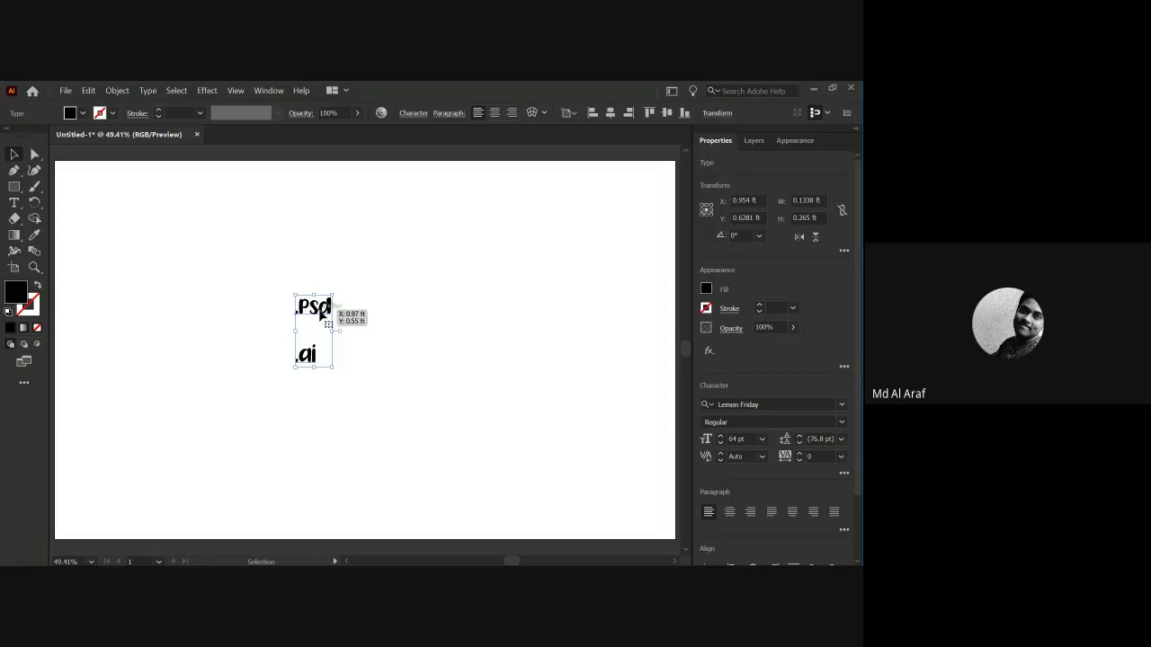
drag(313, 311, 329, 310)
click(387, 334)
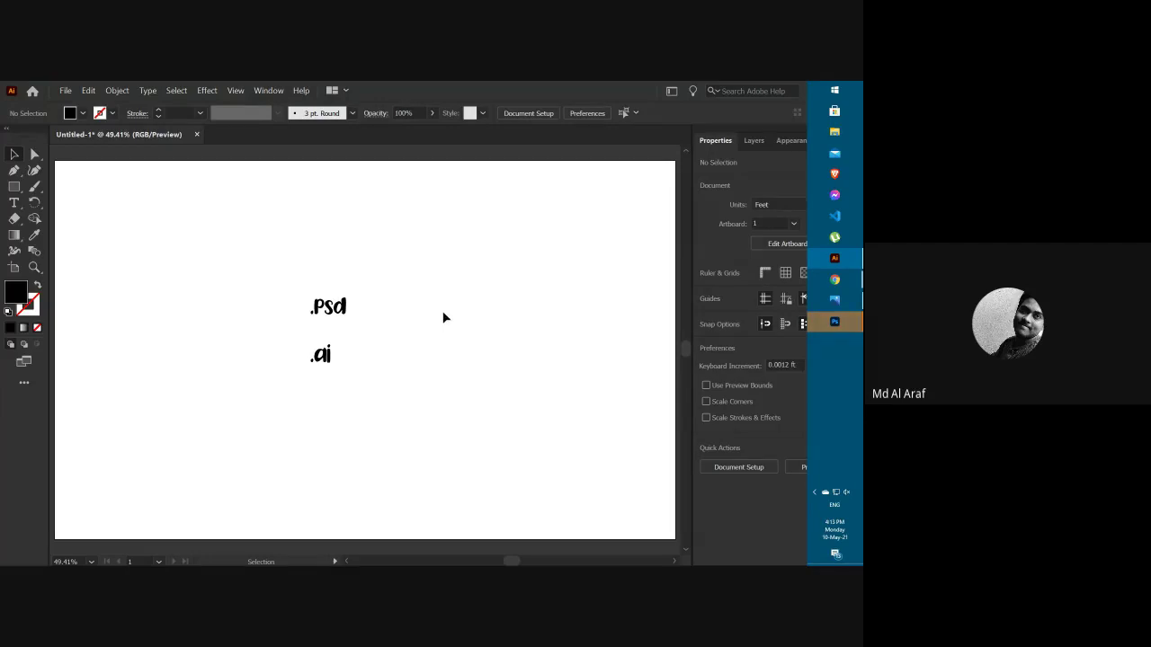
click(356, 382)
click(318, 329)
drag(306, 337, 361, 378)
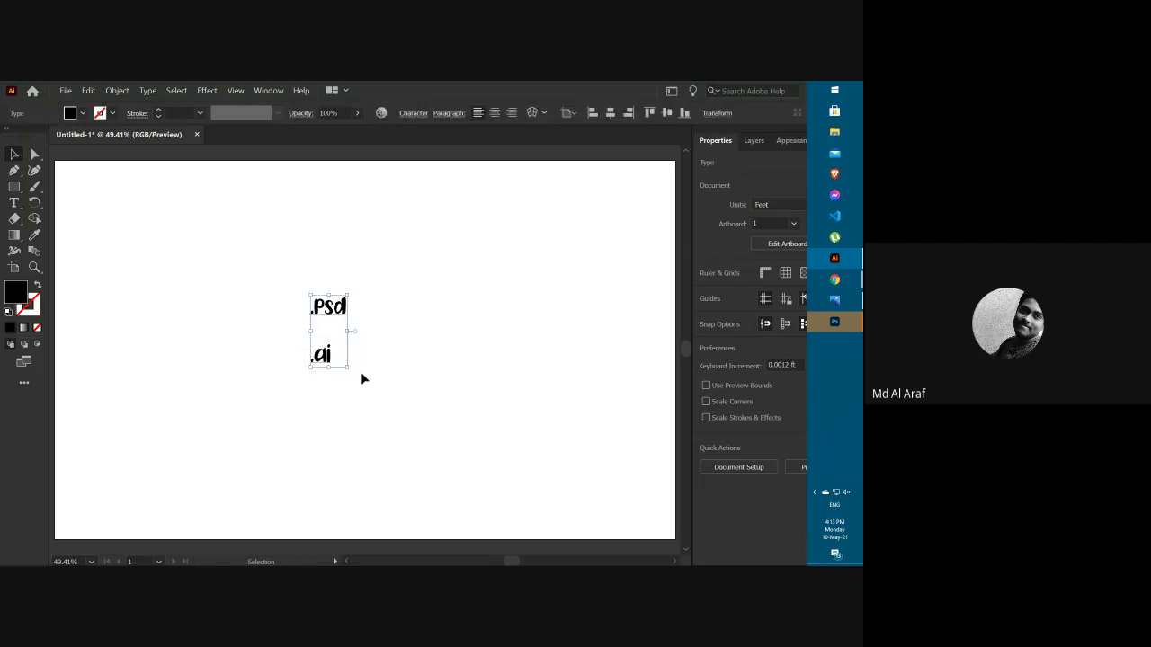
click(397, 367)
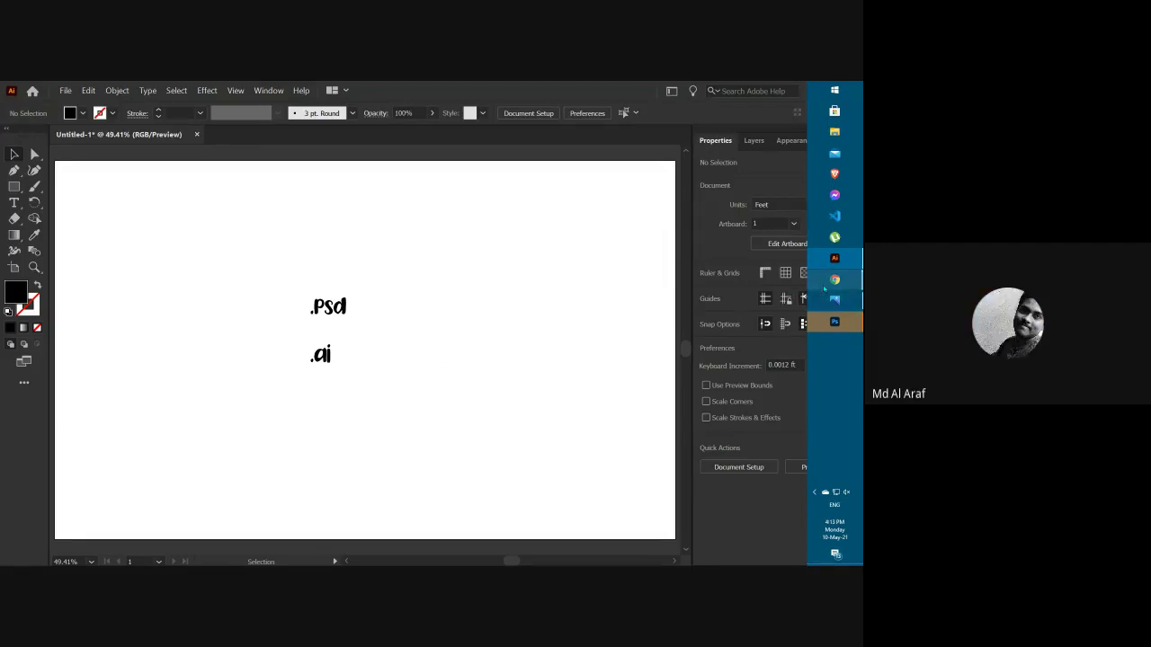
Bring the Meet call to the front and switch its side panel to the chat messages.
mouse_move(834, 280)
click(757, 266)
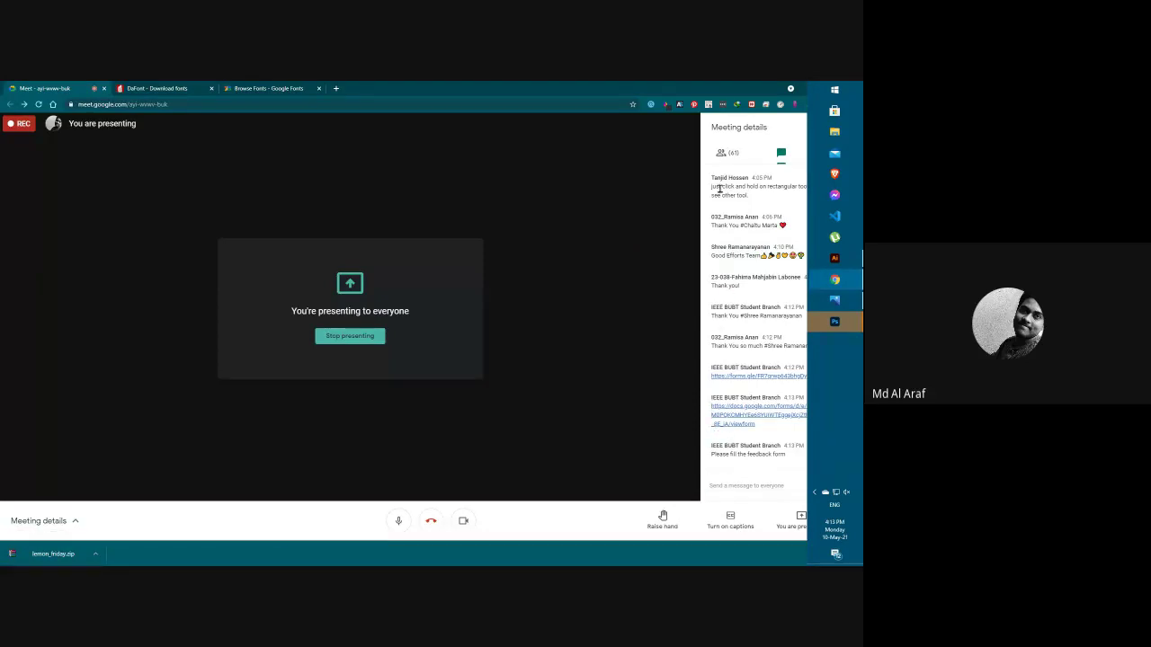
click(720, 149)
click(835, 321)
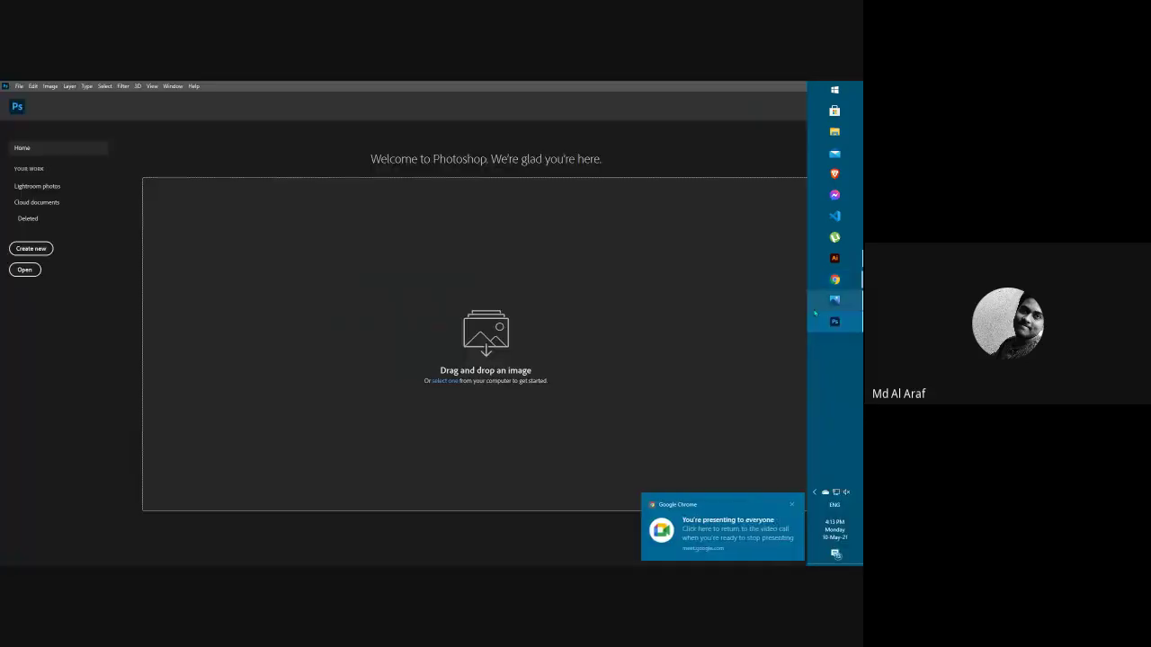
mouse_move(836, 280)
click(758, 265)
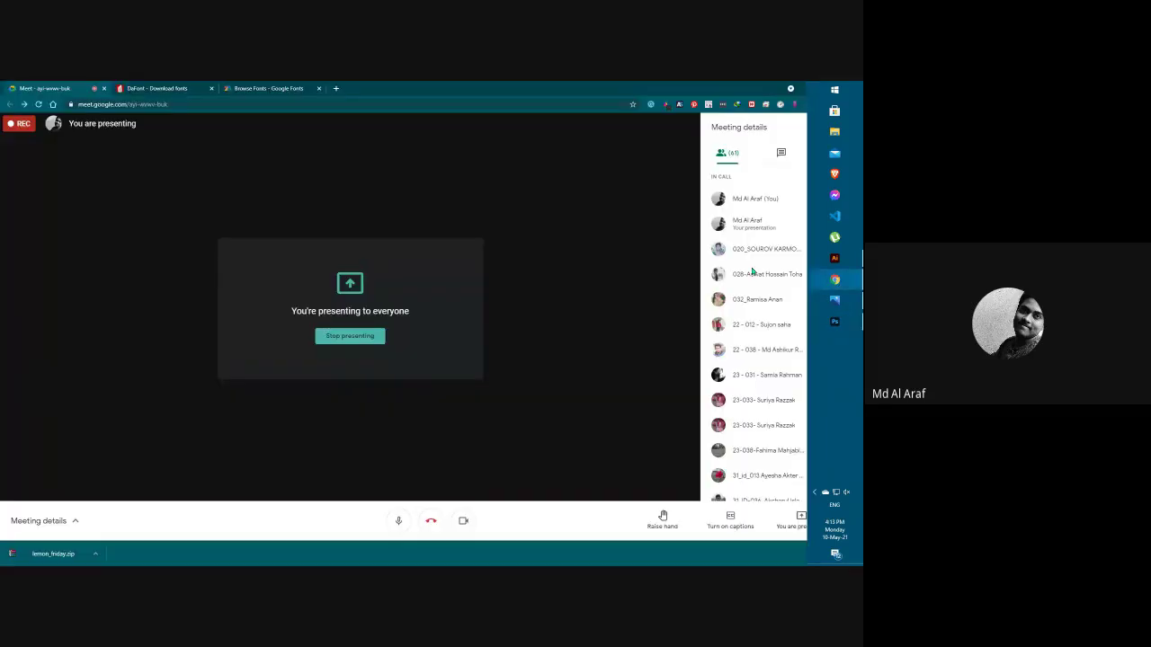
scroll(764, 360, down, 10)
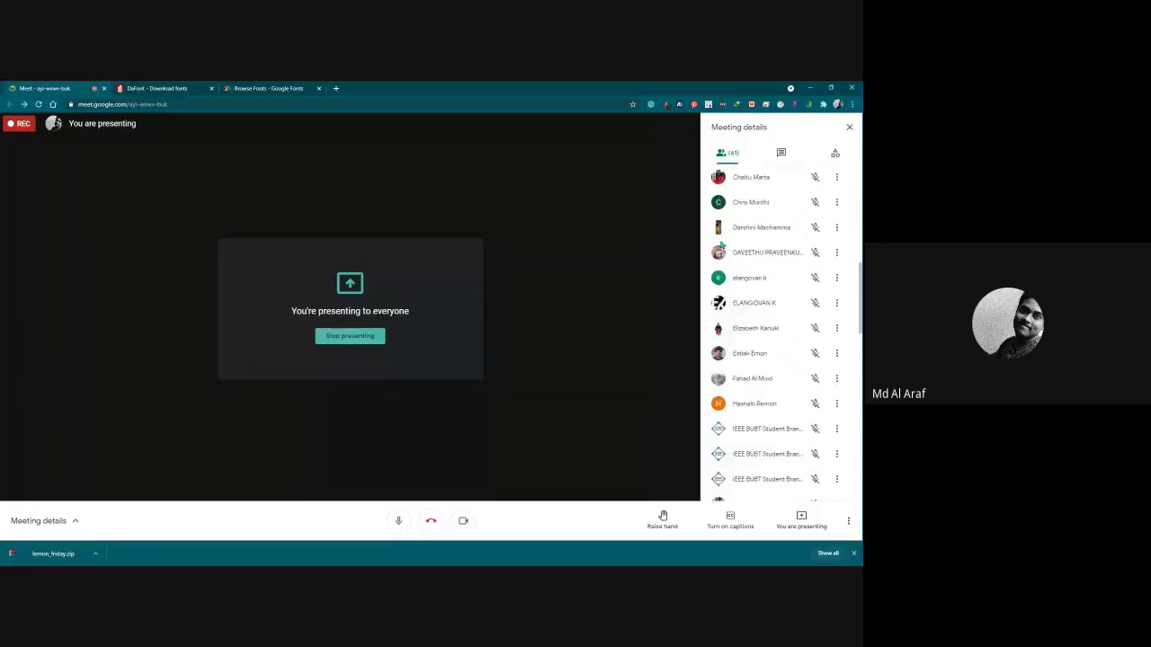
click(775, 157)
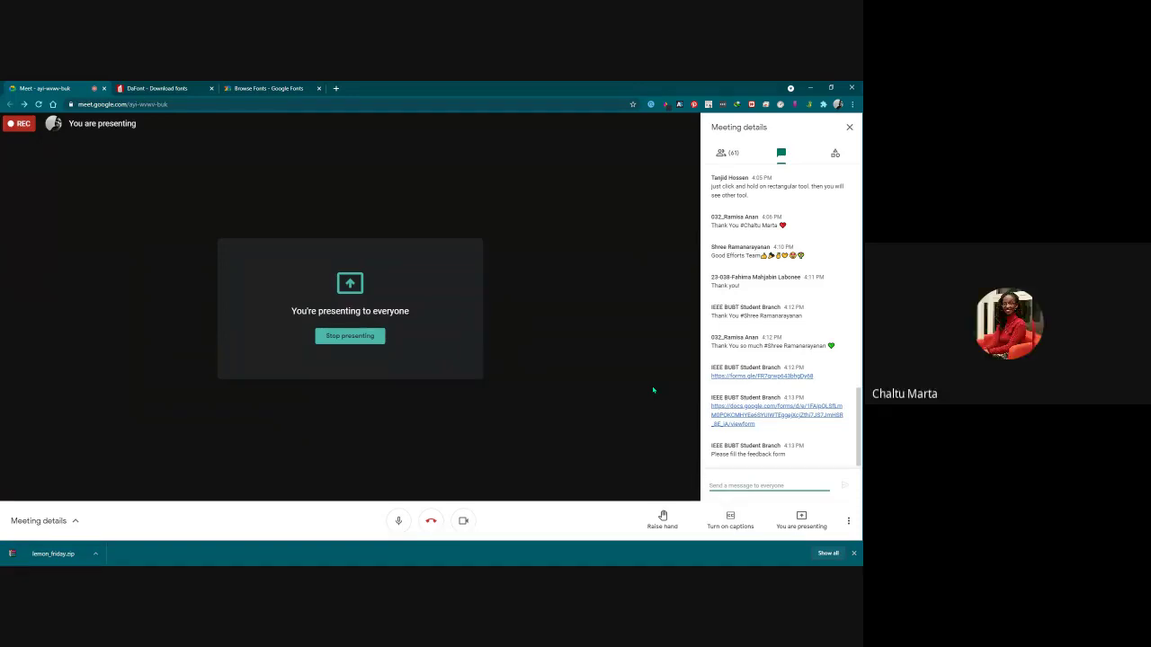
Click Stop presenting to end the screen share in the Meet call.
mouse_move(829, 287)
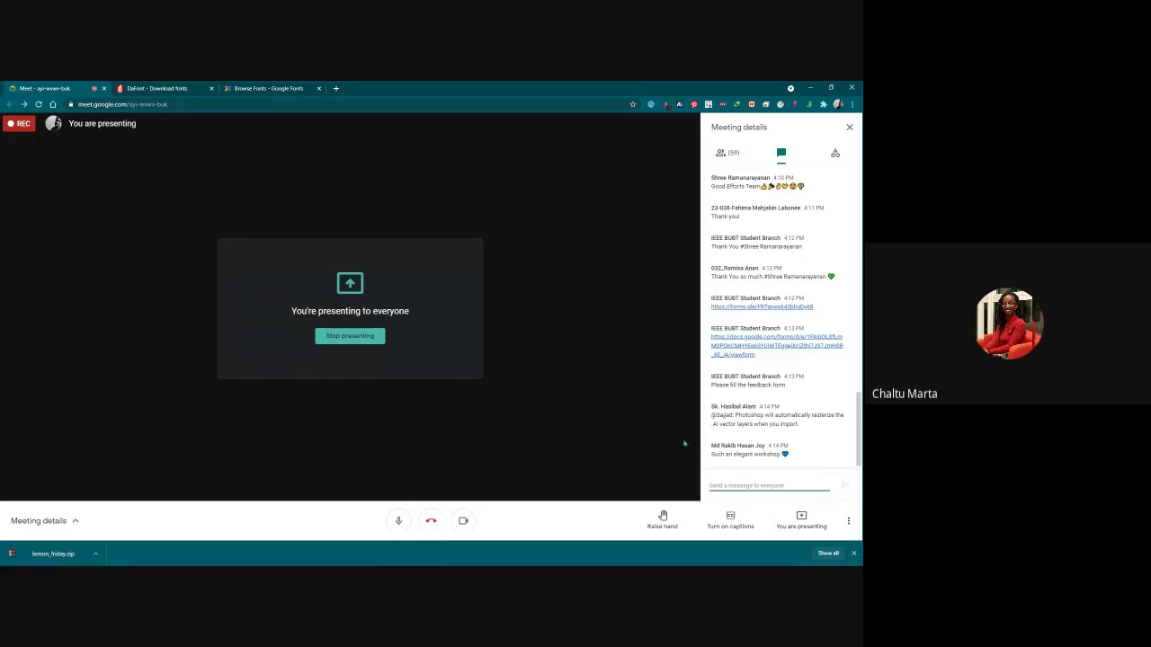
click(378, 336)
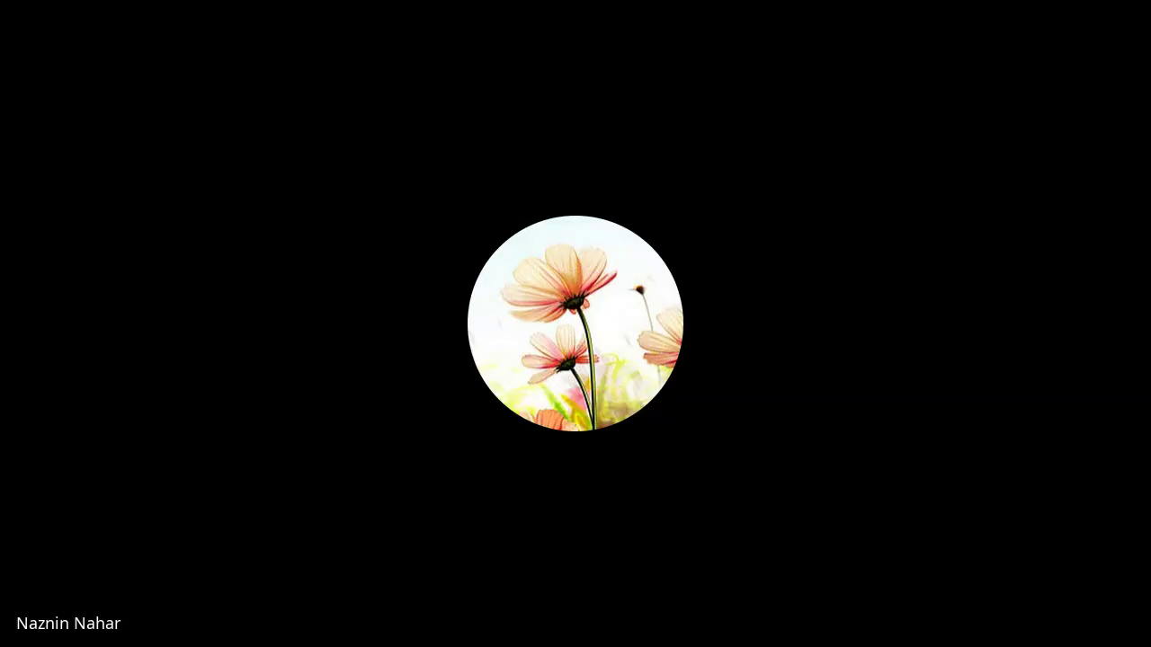